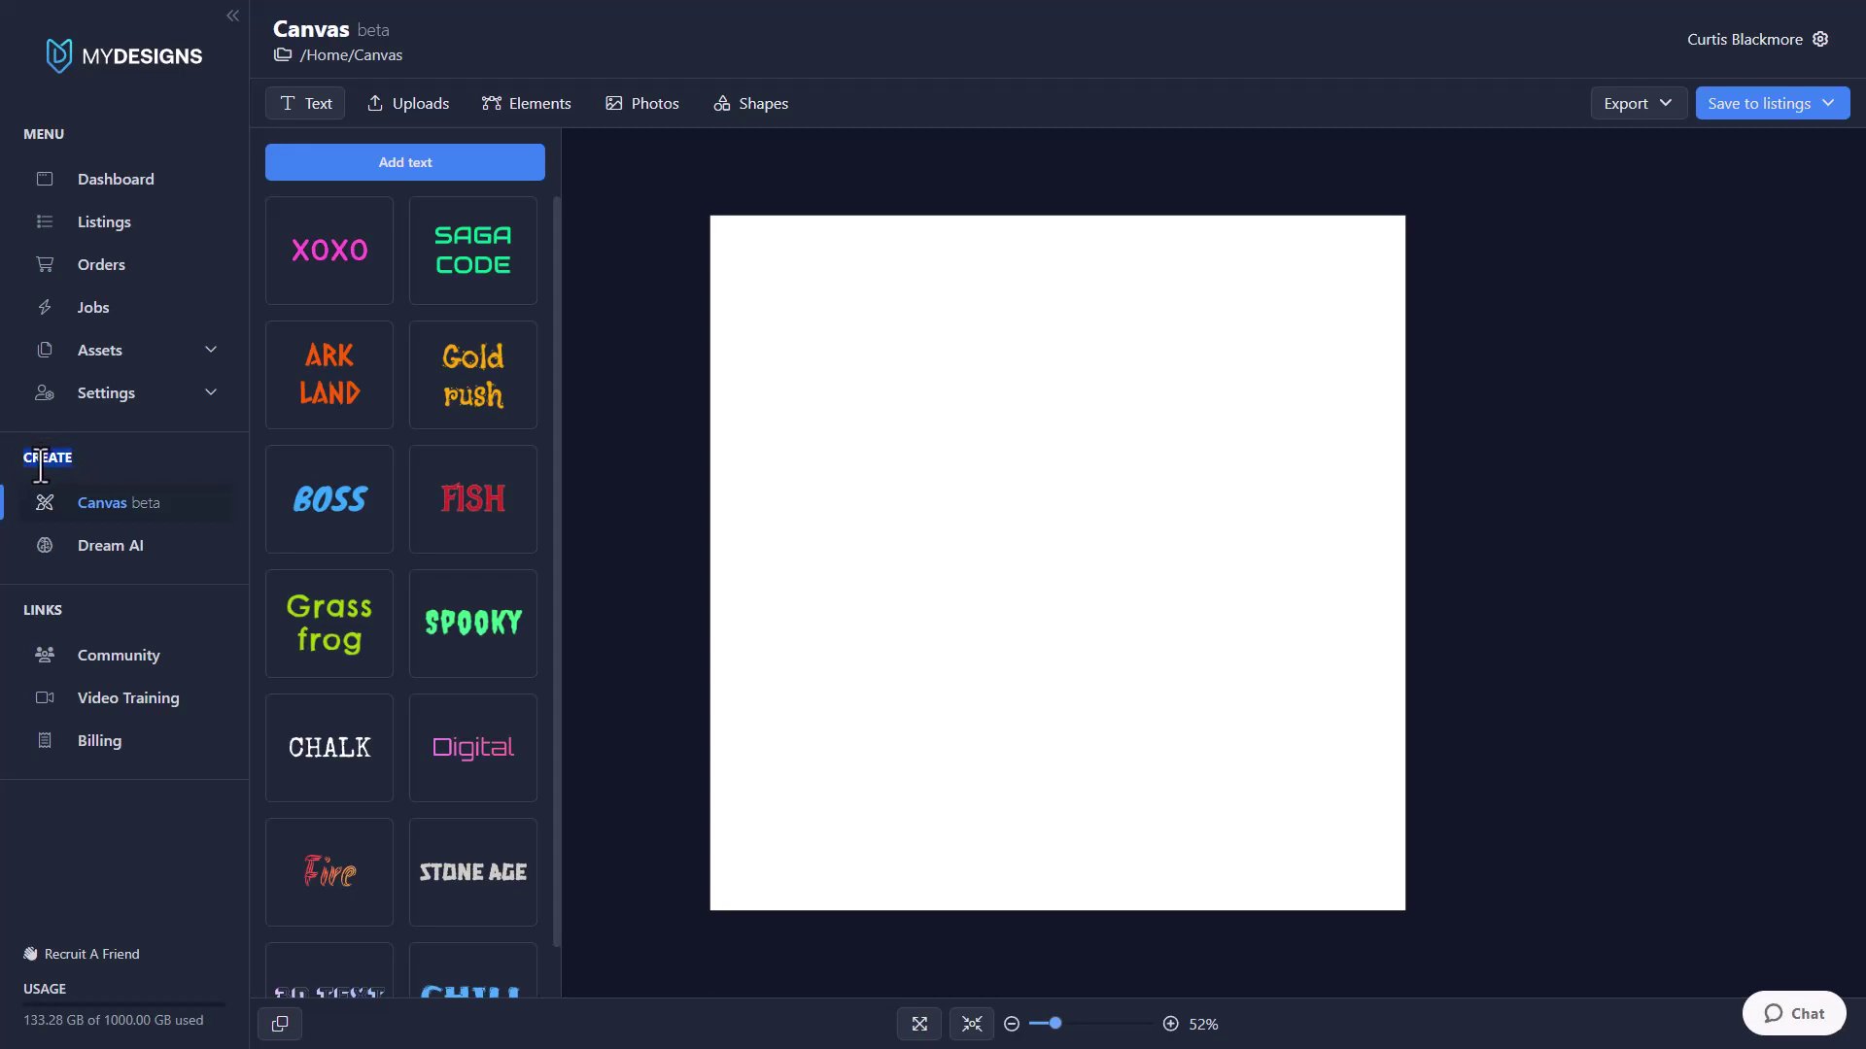
Step: Collapse the navigation sidebar to an icon strip and check the Export and Save to listings menus
{"action": "left_click", "coordinate": [118, 515]}
{"action": "left_click", "coordinate": [233, 15]}
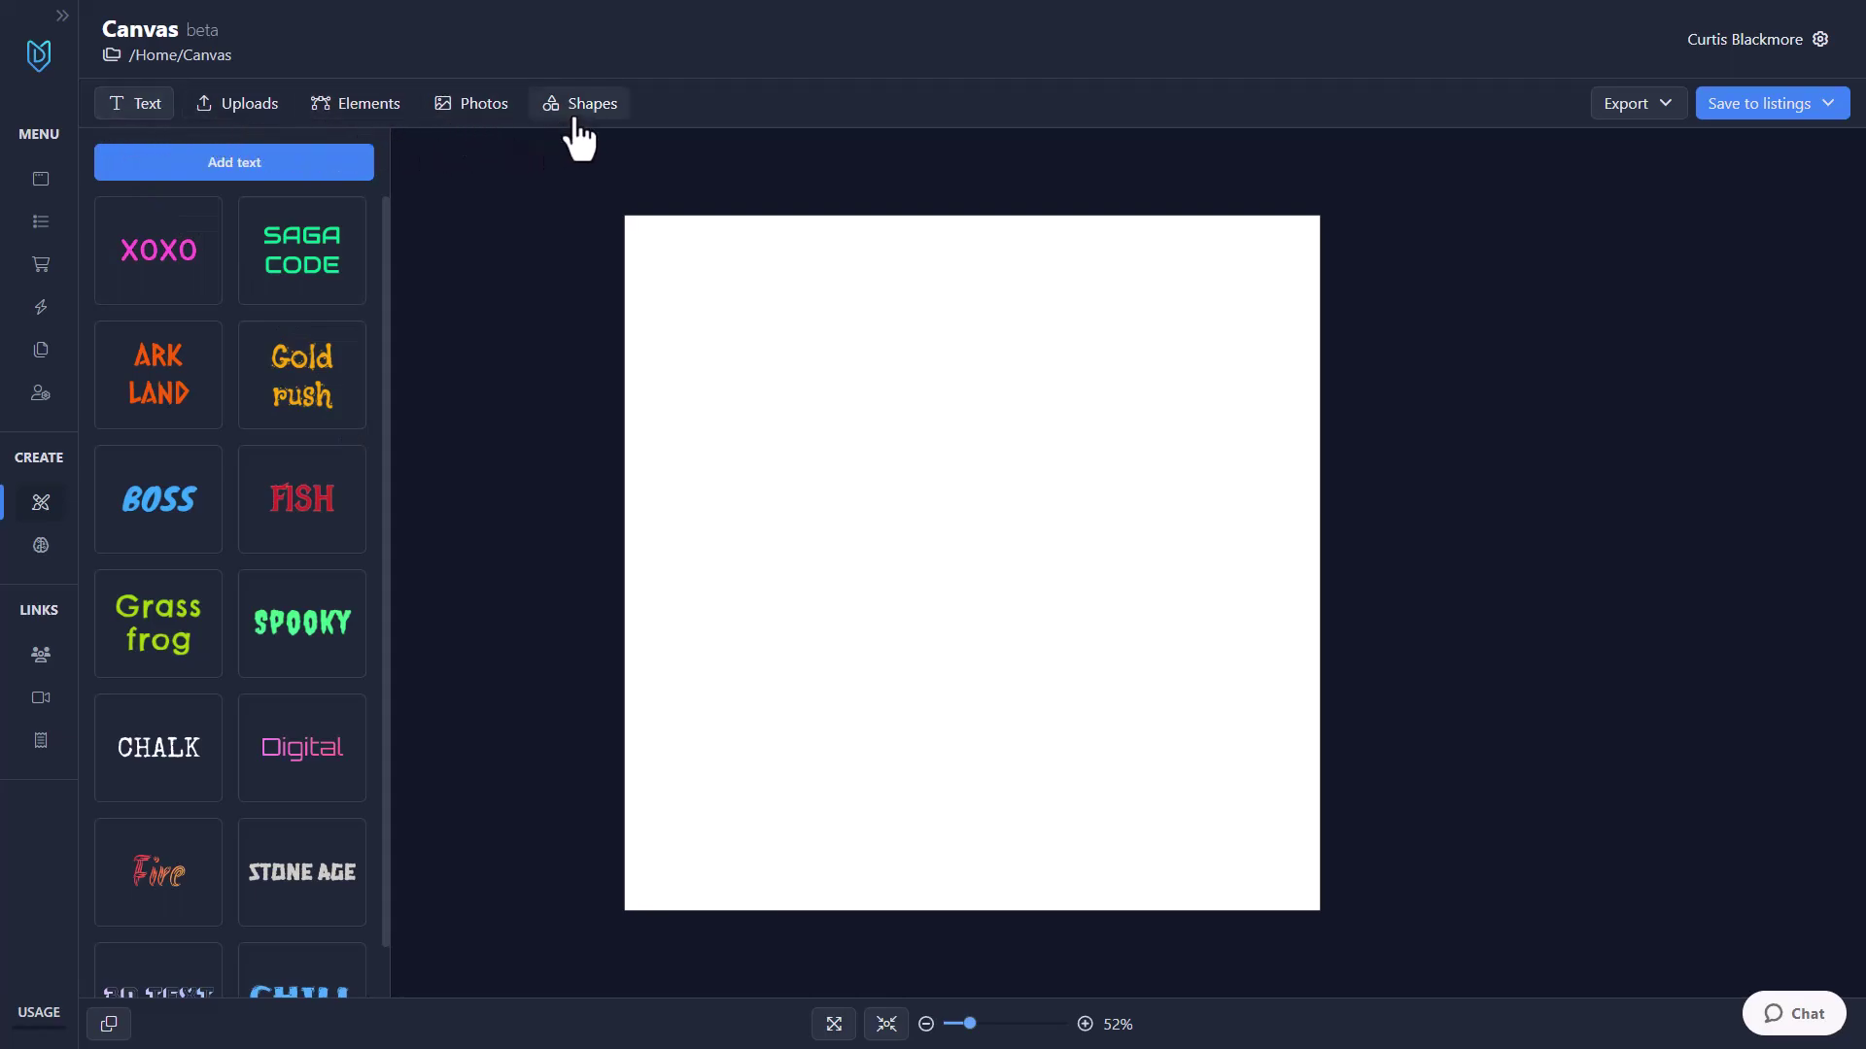
{"action": "left_click", "coordinate": [1615, 107]}
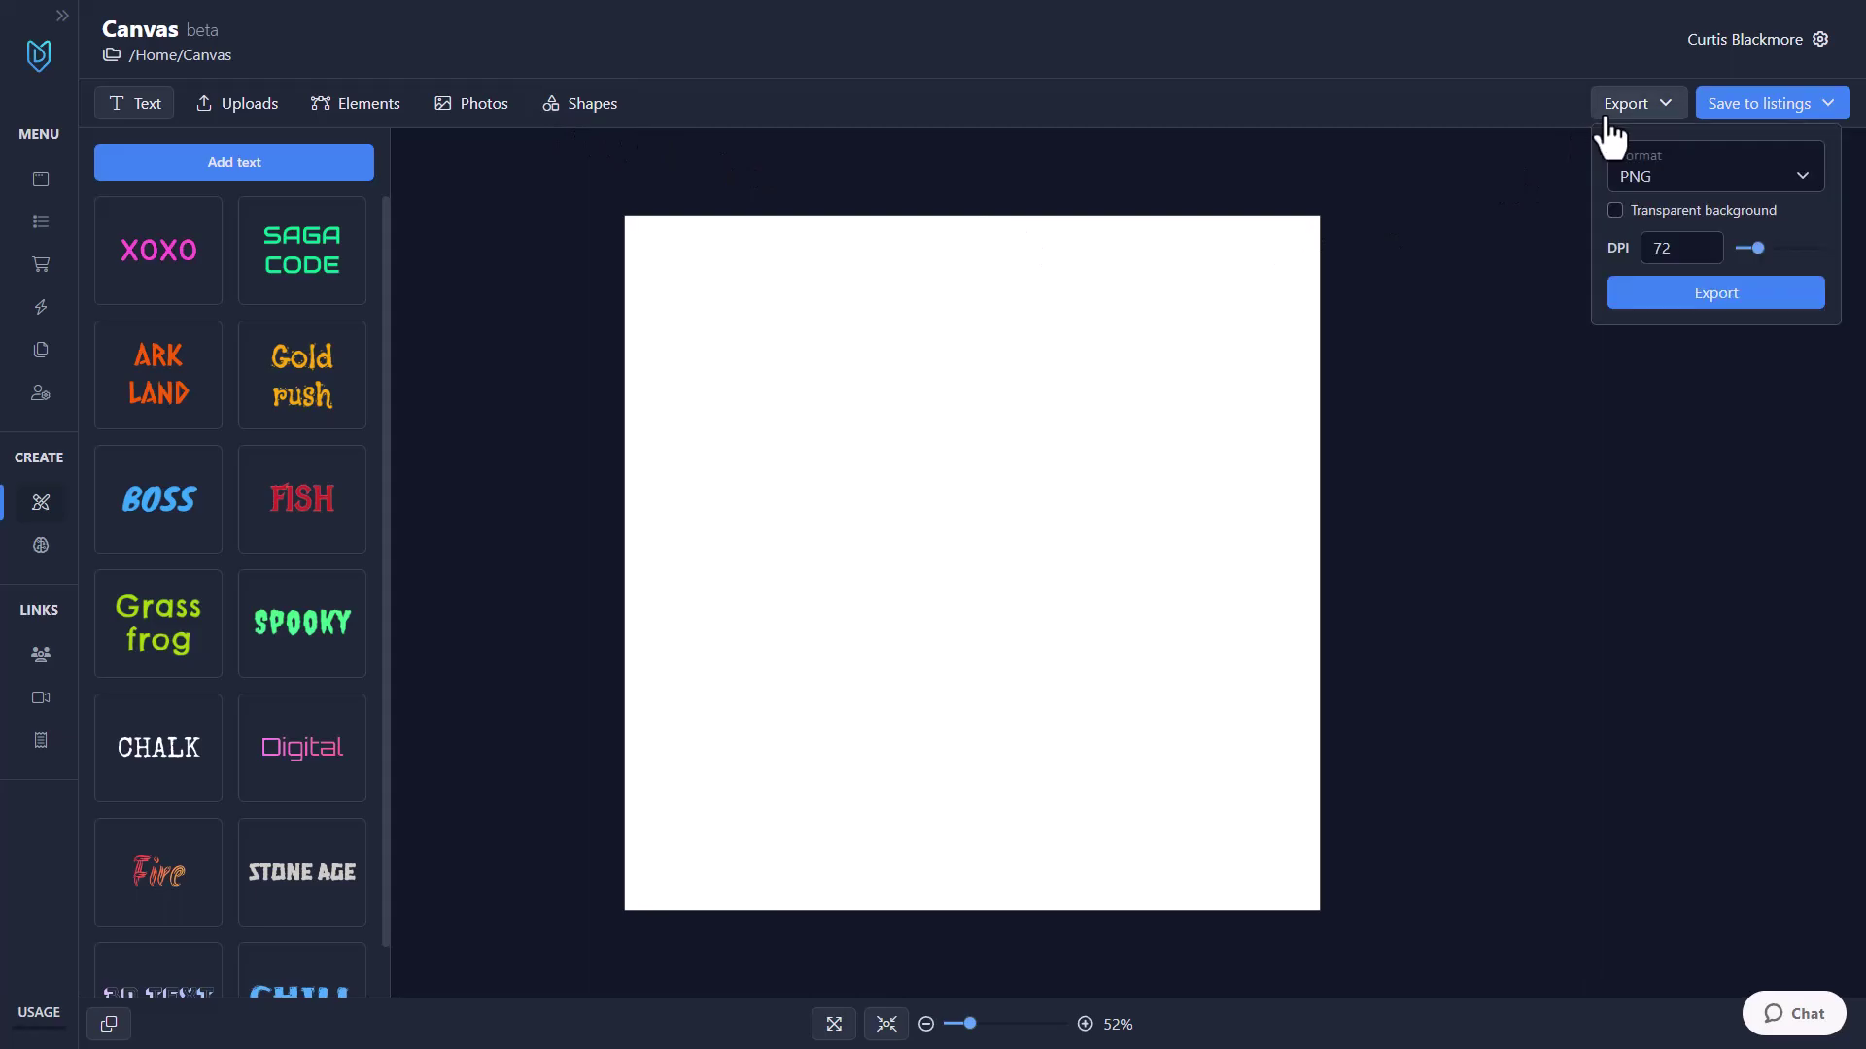
{"action": "left_click", "coordinate": [1761, 109]}
{"action": "left_click", "coordinate": [1489, 653]}
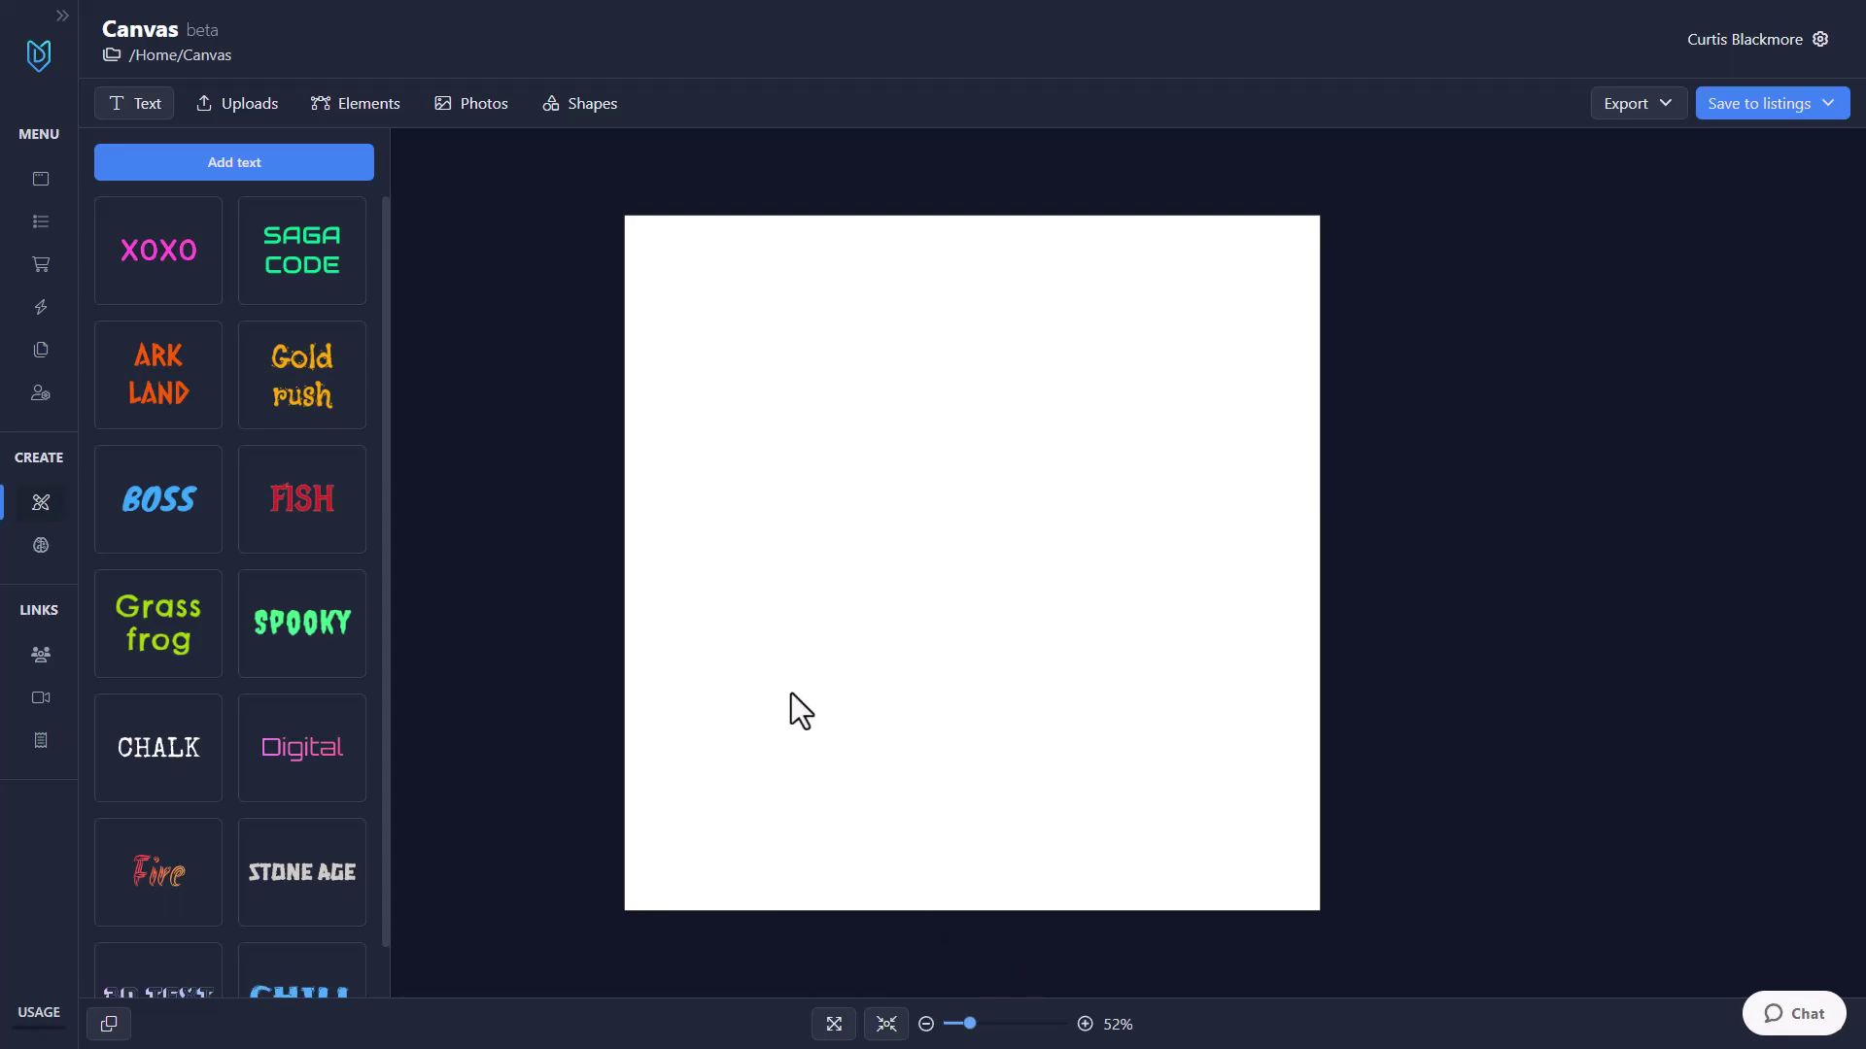
Step: Add the gradient Fire text preset, resize it to font size 140, and centre it near the top
{"action": "scroll", "coordinate": [312, 487], "scroll_direction": "down", "scroll_amount": 1}
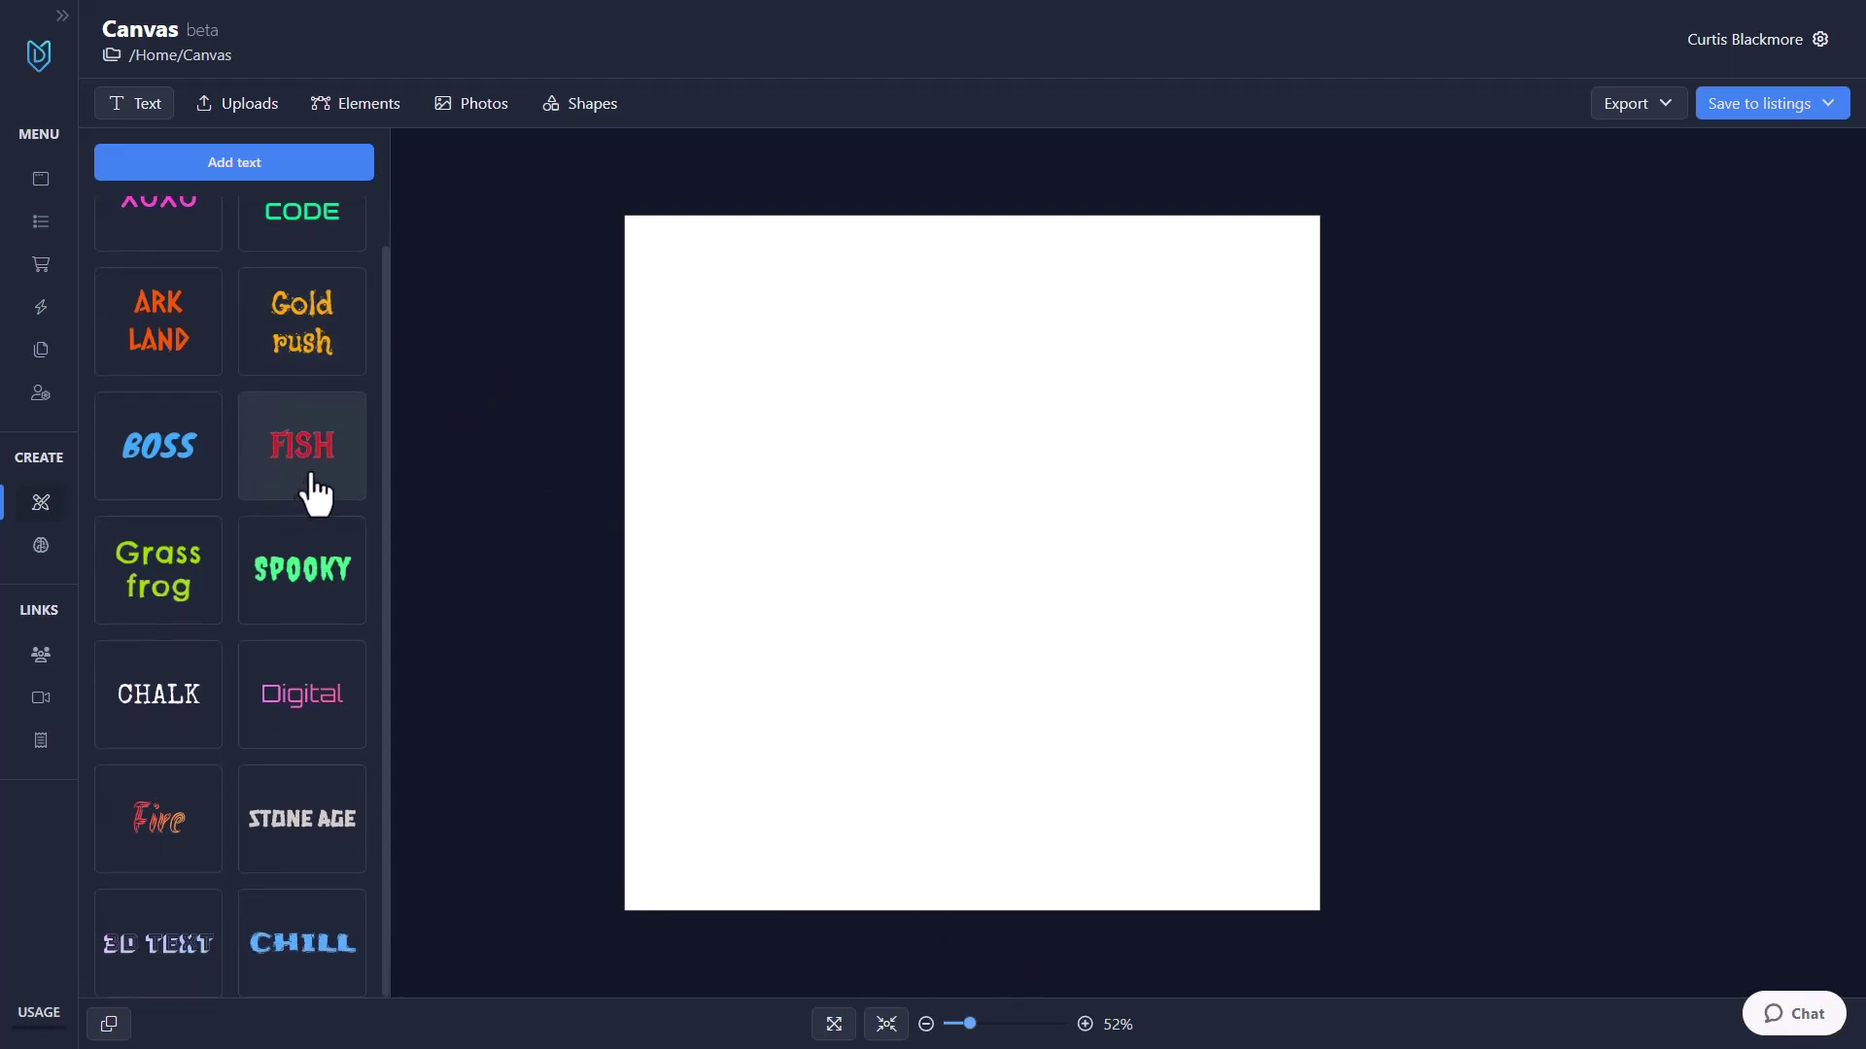
{"action": "left_click", "coordinate": [219, 808]}
{"action": "left_click_drag", "start_coordinate": [941, 589], "coordinate": [1333, 749]}
{"action": "left_click_drag", "start_coordinate": [1066, 632], "coordinate": [1035, 397]}
{"action": "mouse_move", "coordinate": [697, 502]}
{"action": "left_mouse_down"}
{"action": "mouse_move", "coordinate": [579, 596]}
{"action": "mouse_move", "coordinate": [720, 492]}
{"action": "left_mouse_up"}
{"action": "left_click_drag", "start_coordinate": [725, 383], "coordinate": [667, 383]}
{"action": "left_click_drag", "start_coordinate": [1026, 416], "coordinate": [1036, 387]}
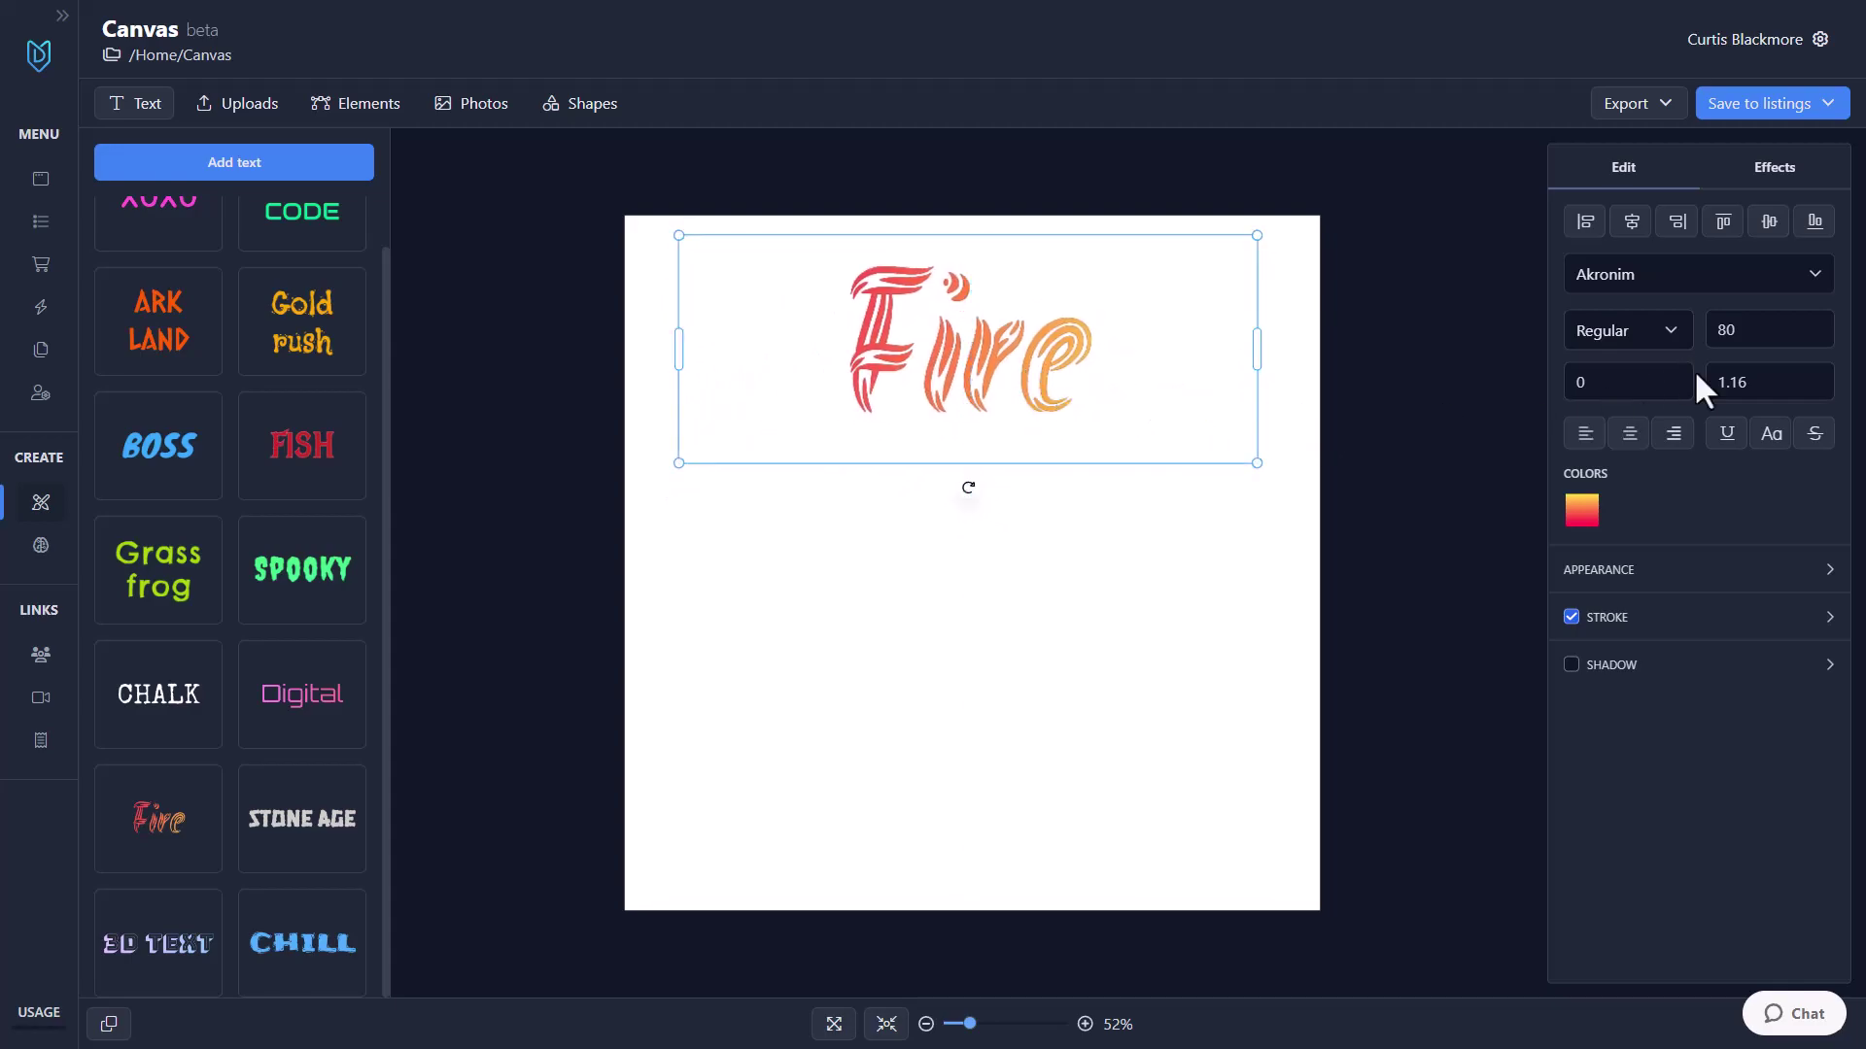
{"action": "double_click", "coordinate": [1762, 330]}
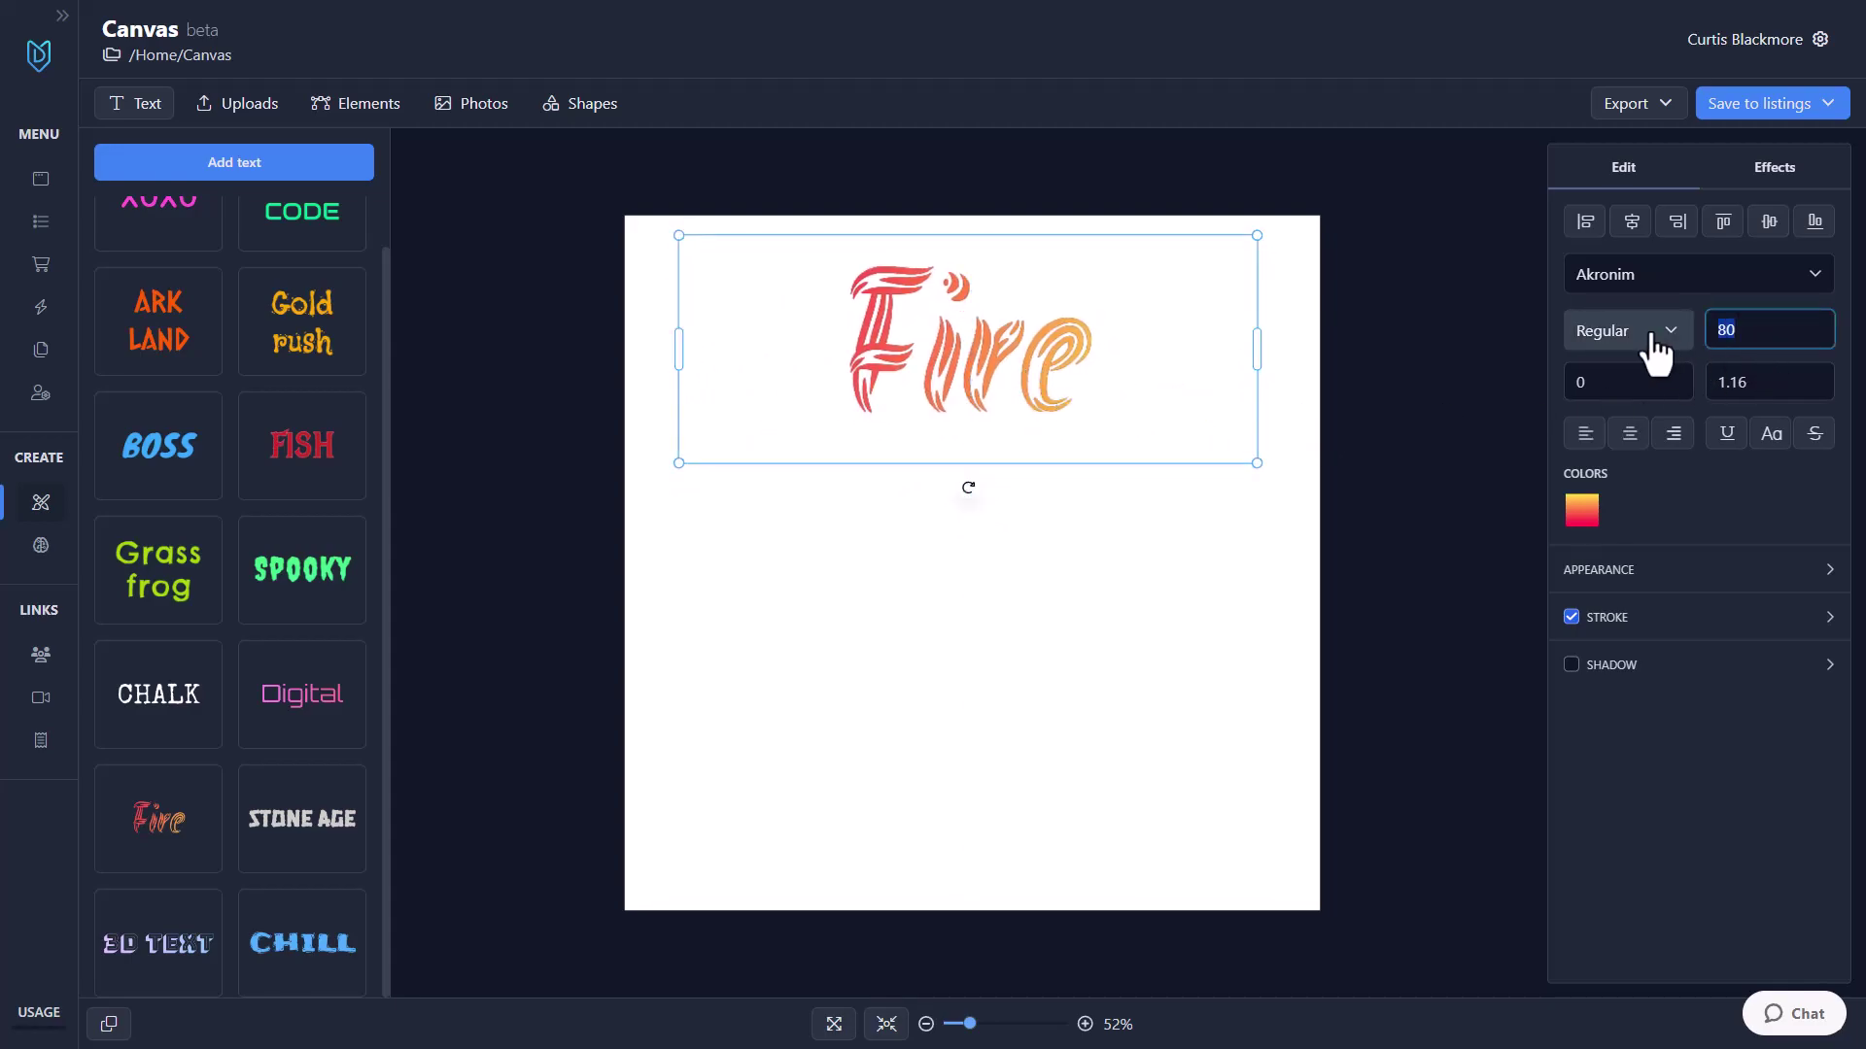
{"action": "type", "text": "40"}
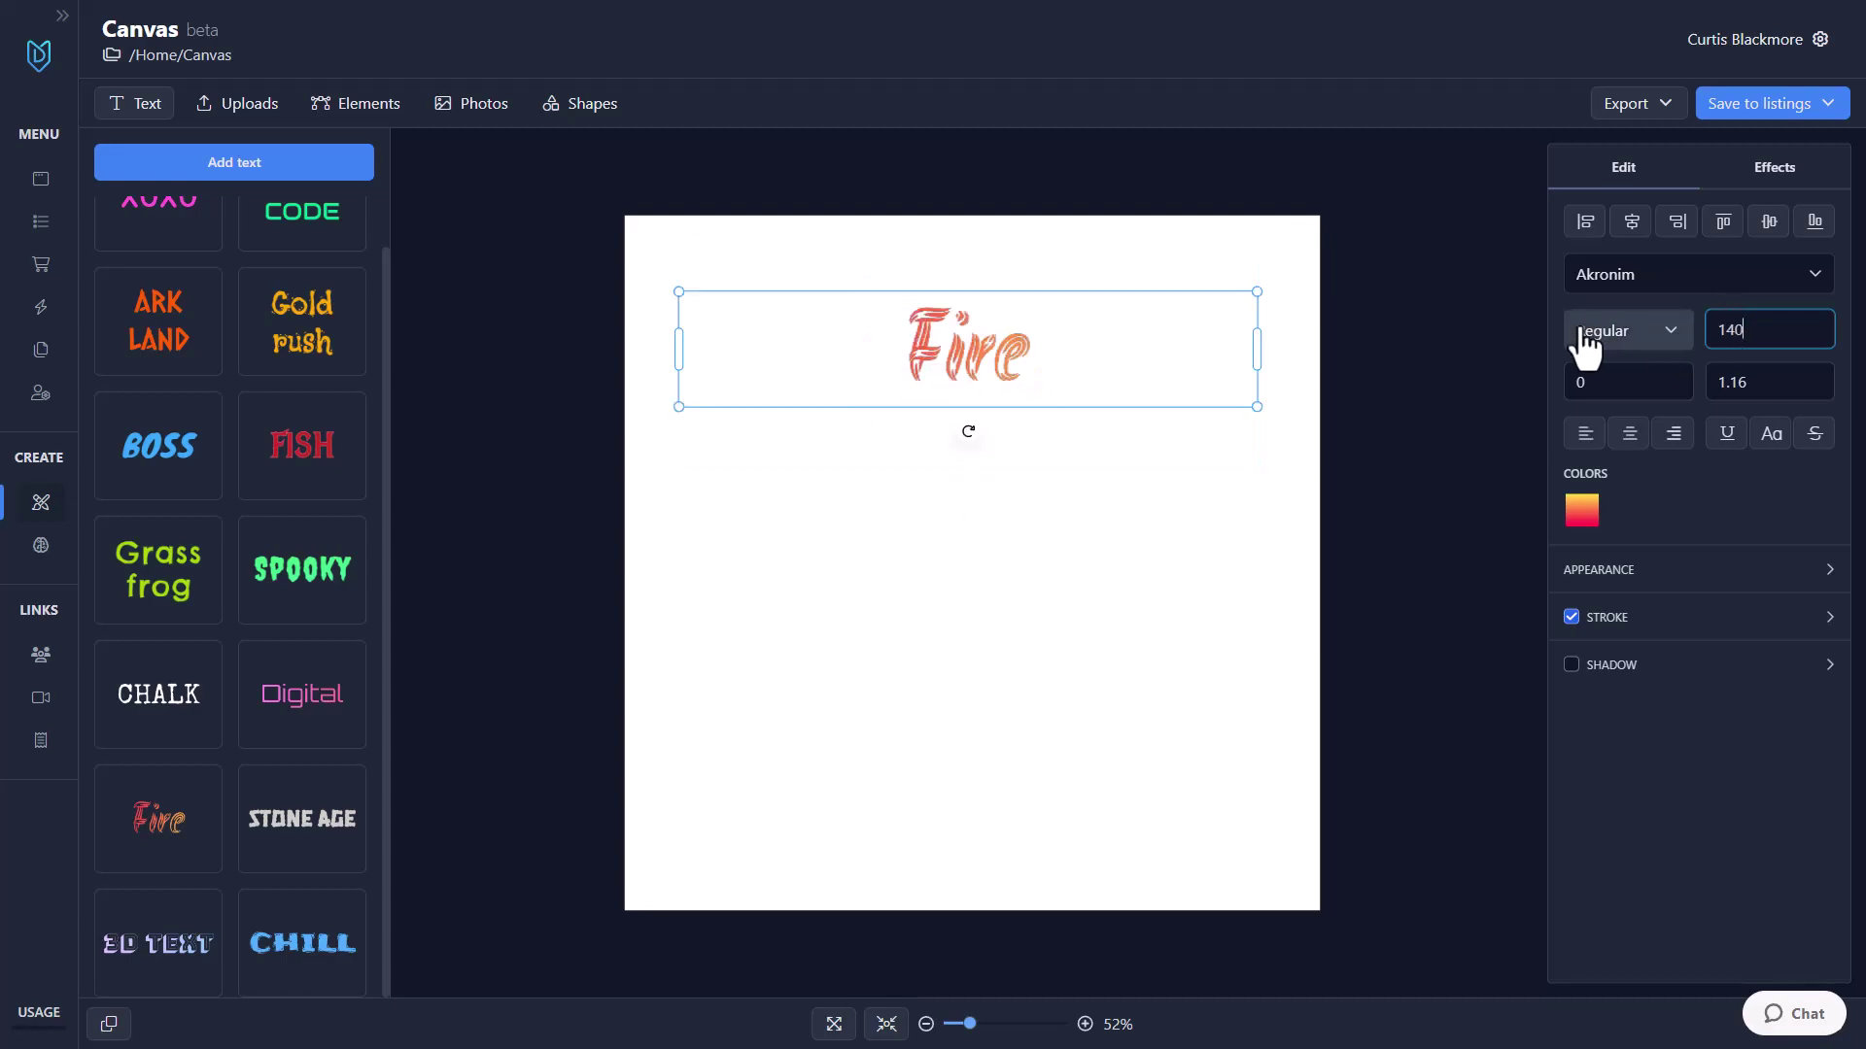
{"action": "left_click_drag", "start_coordinate": [1012, 319], "coordinate": [1018, 394]}
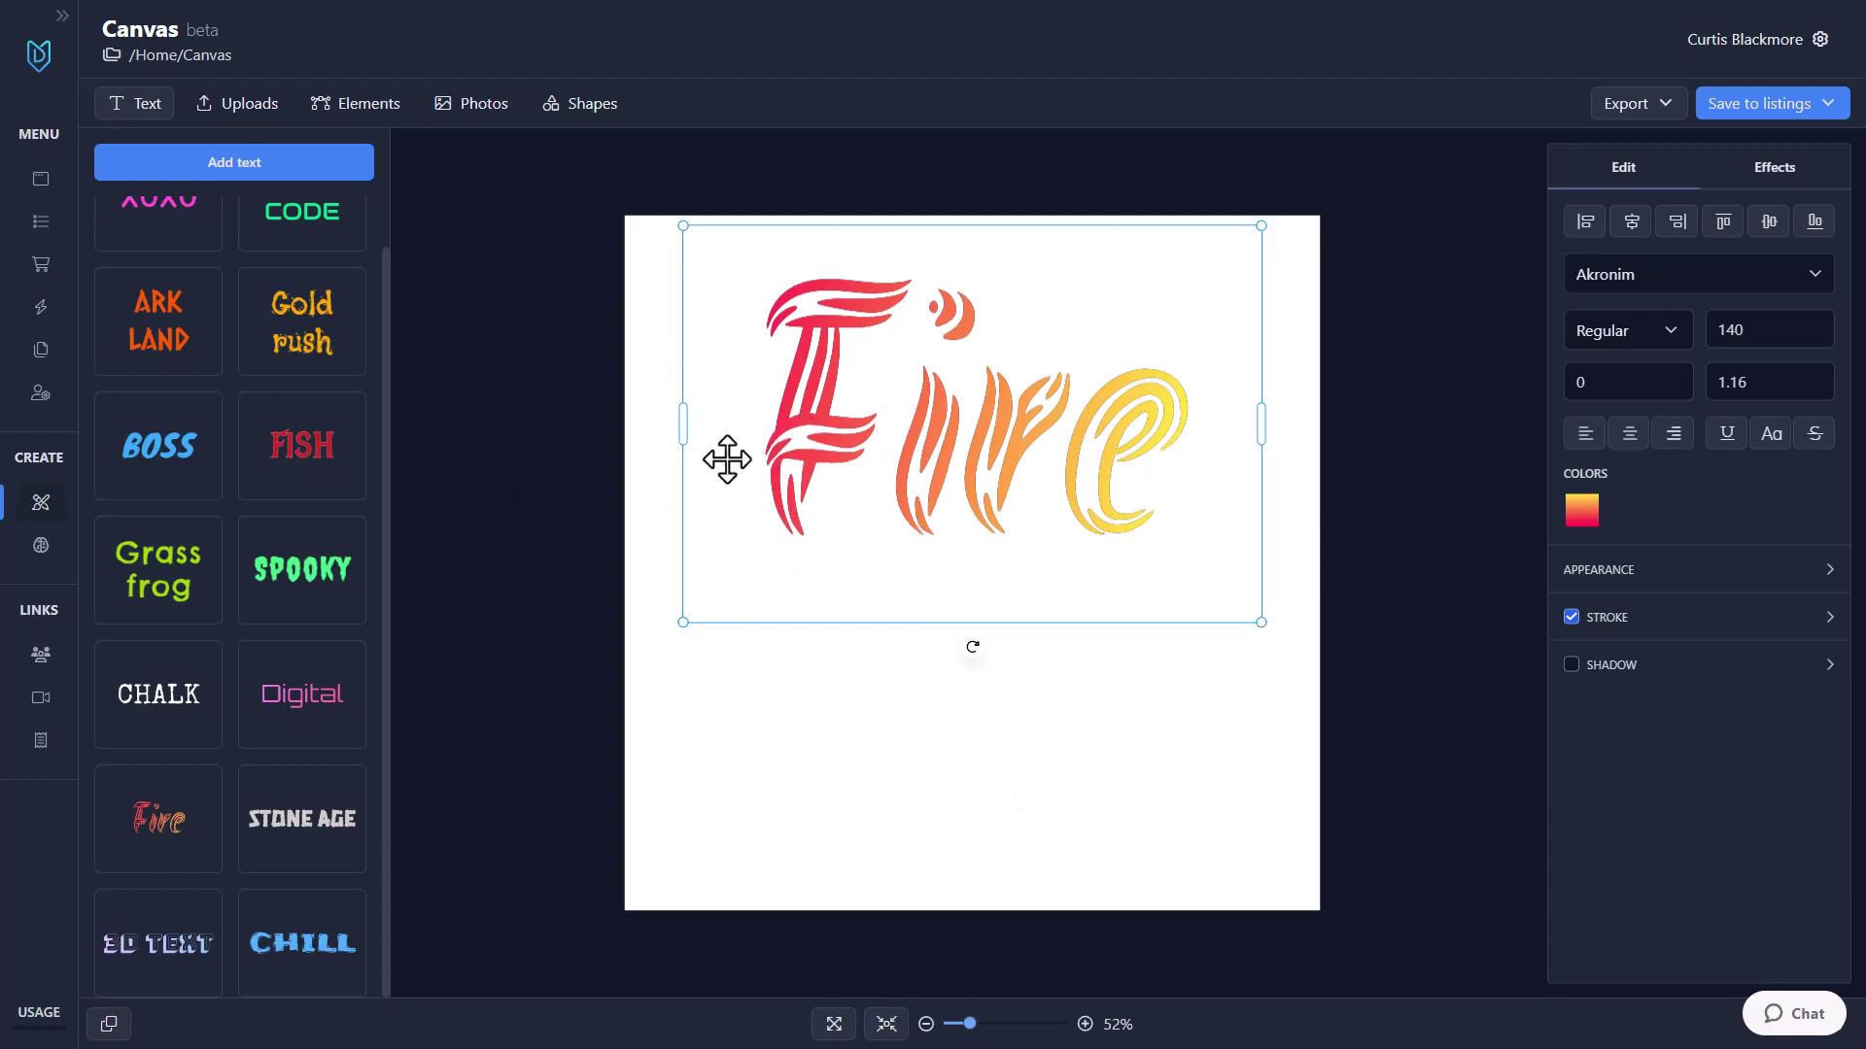
Step: Add a plain text box below Fire and change its text to 'MyDesigns'
{"action": "left_click", "coordinate": [298, 175]}
{"action": "left_click_drag", "start_coordinate": [958, 571], "coordinate": [958, 633]}
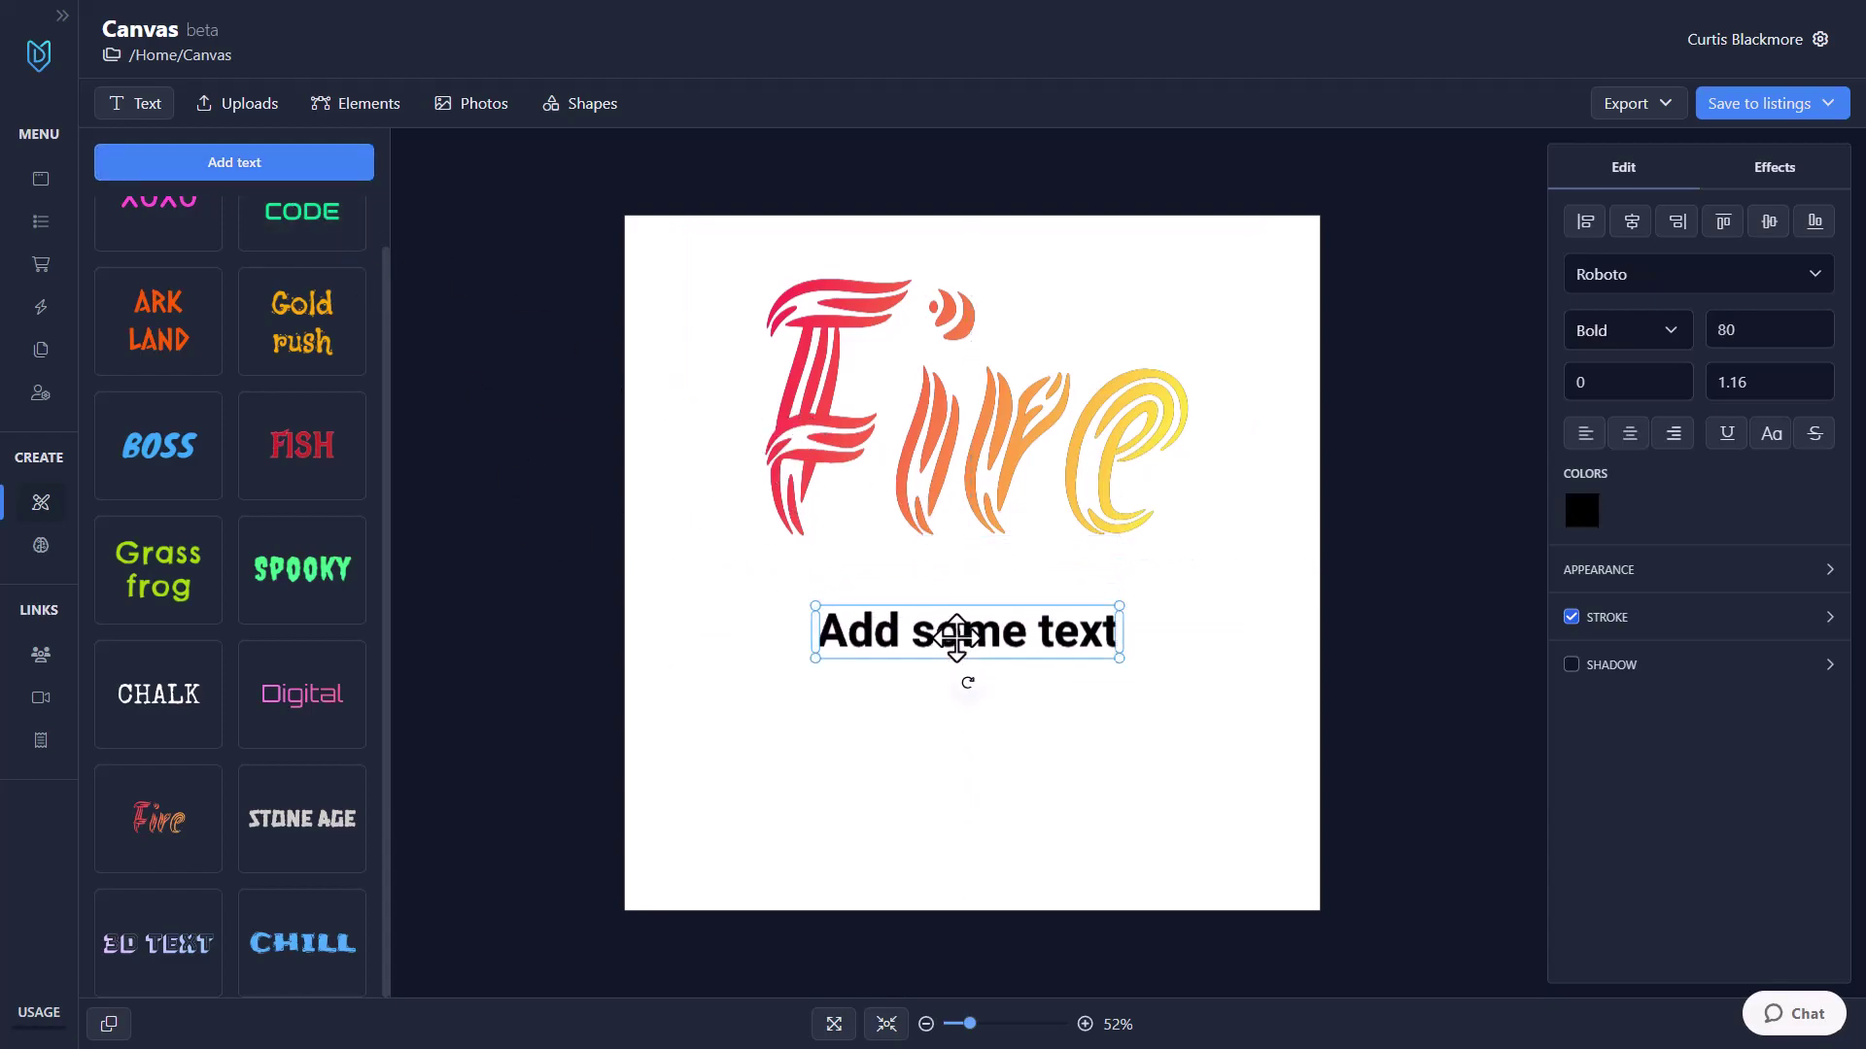
{"action": "double_click", "coordinate": [891, 622]}
{"action": "type", "text": "MyDesigns"}
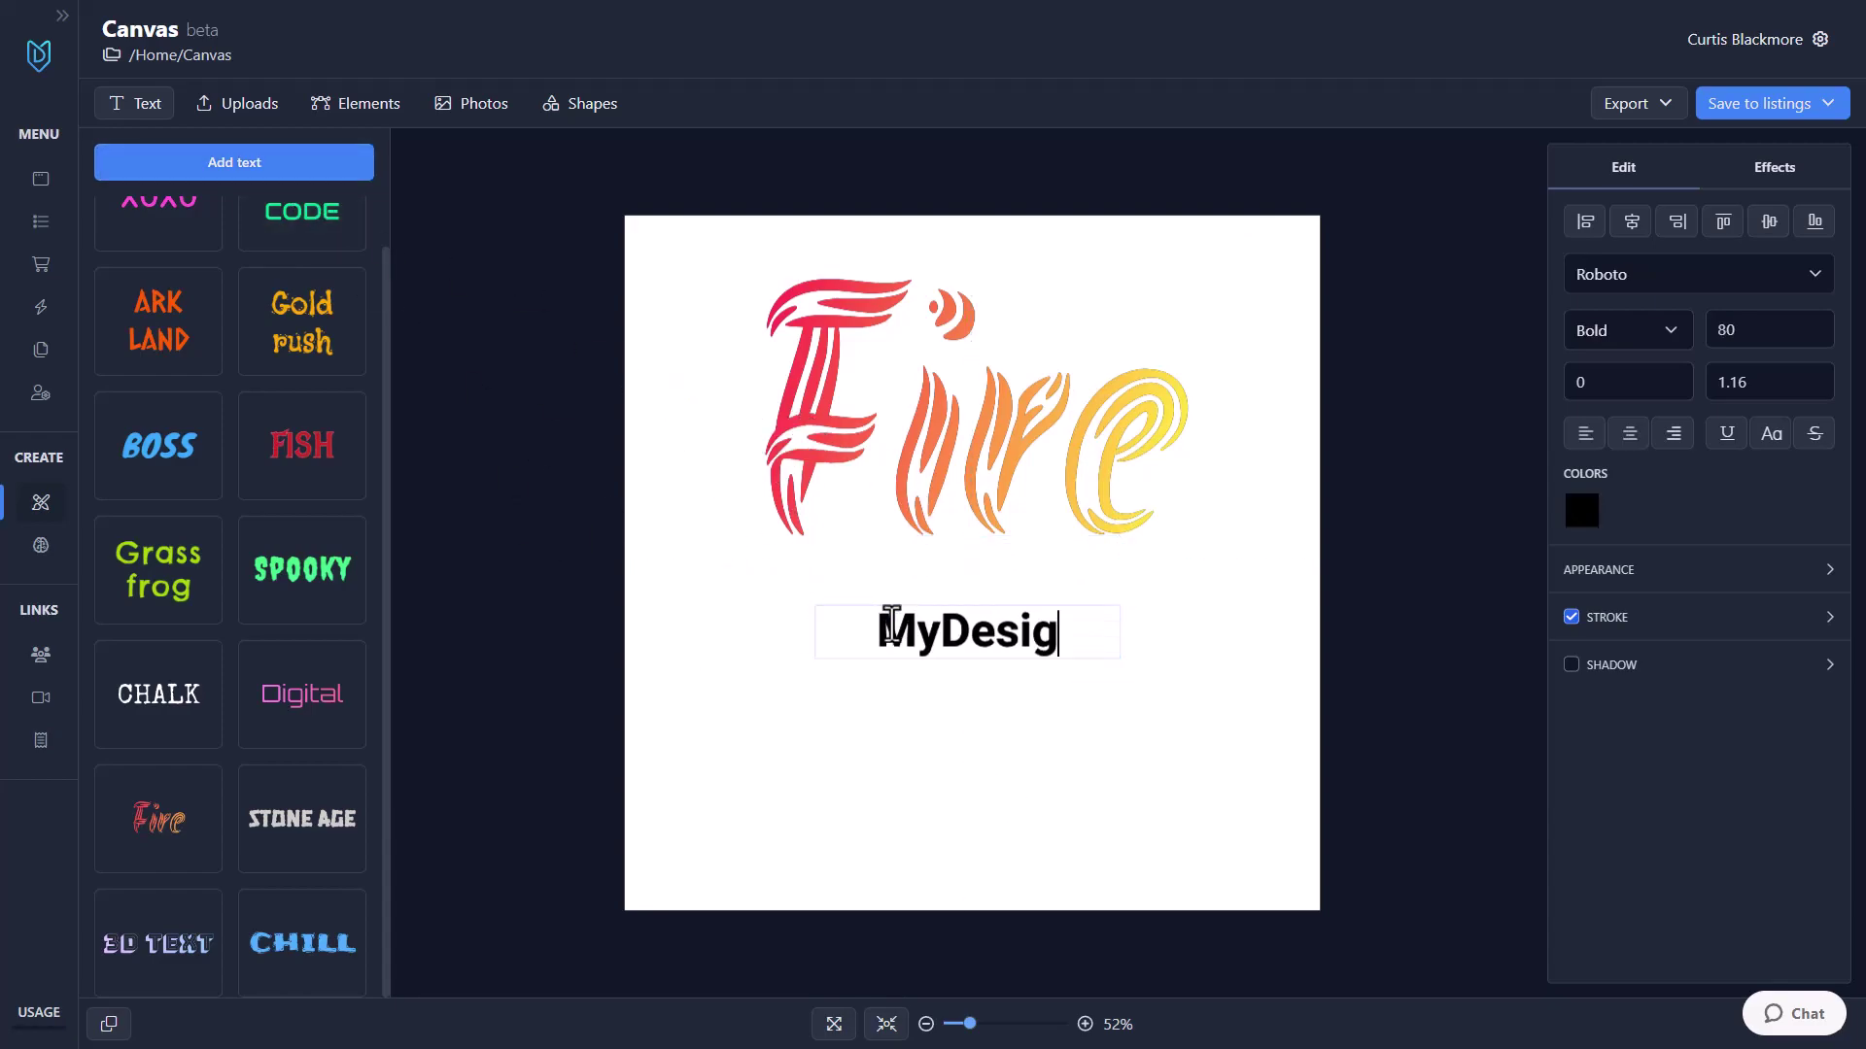
{"action": "left_click", "coordinate": [976, 656]}
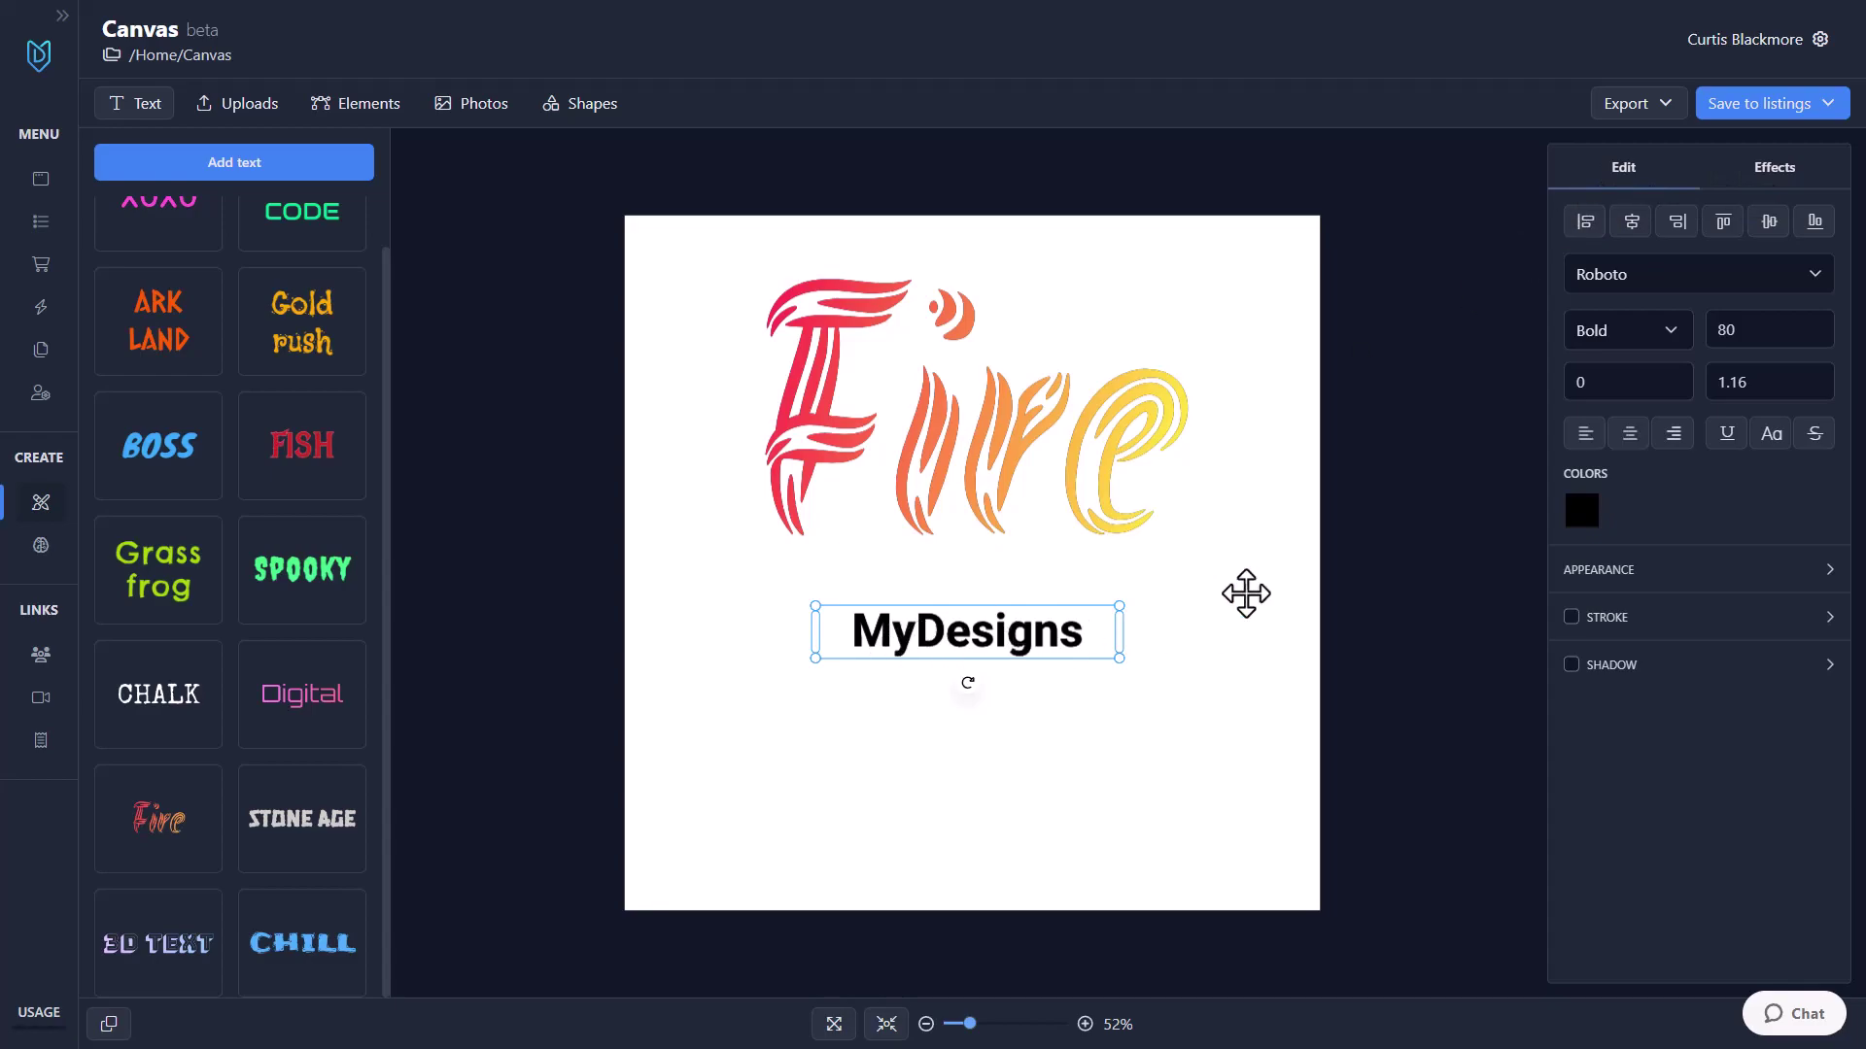
Step: Give MyDesigns the Allura font at size 150
{"action": "left_click", "coordinate": [1594, 276]}
{"action": "scroll", "coordinate": [1385, 408], "scroll_direction": "down", "scroll_amount": 10}
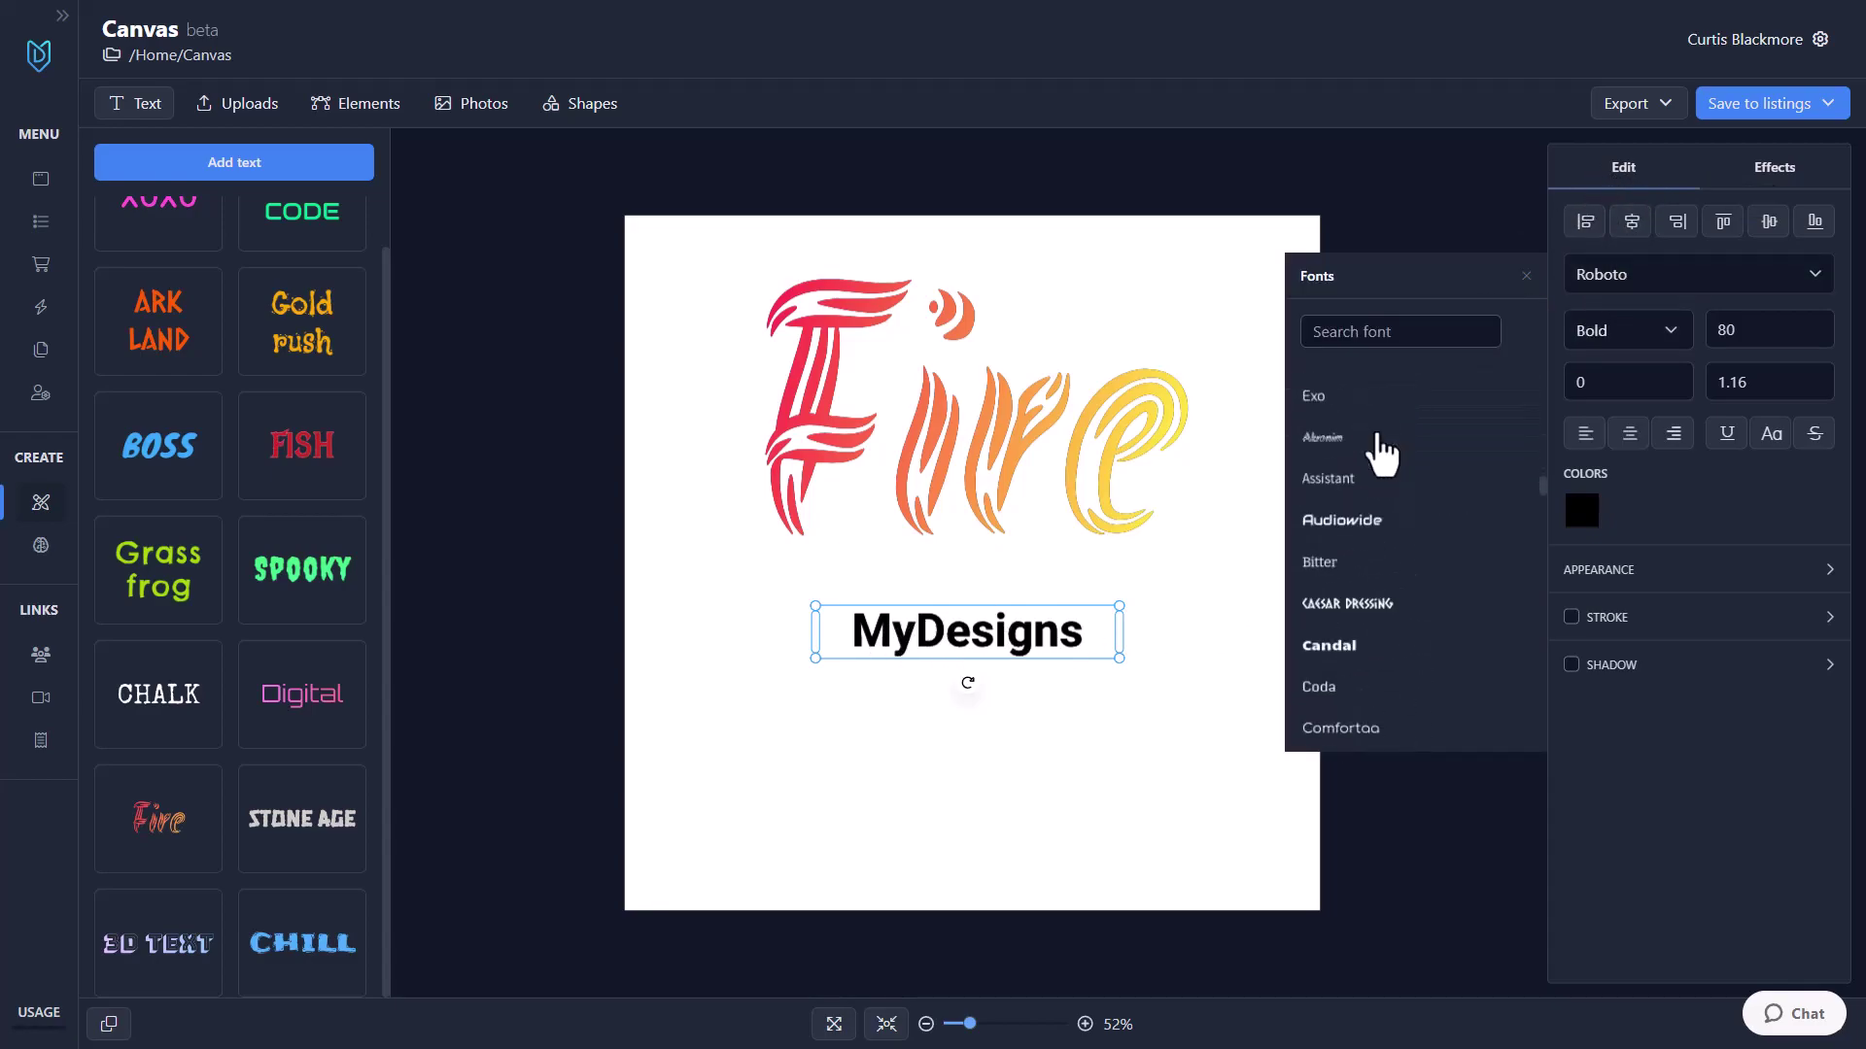
{"action": "scroll", "coordinate": [1389, 464], "scroll_direction": "down", "scroll_amount": 15}
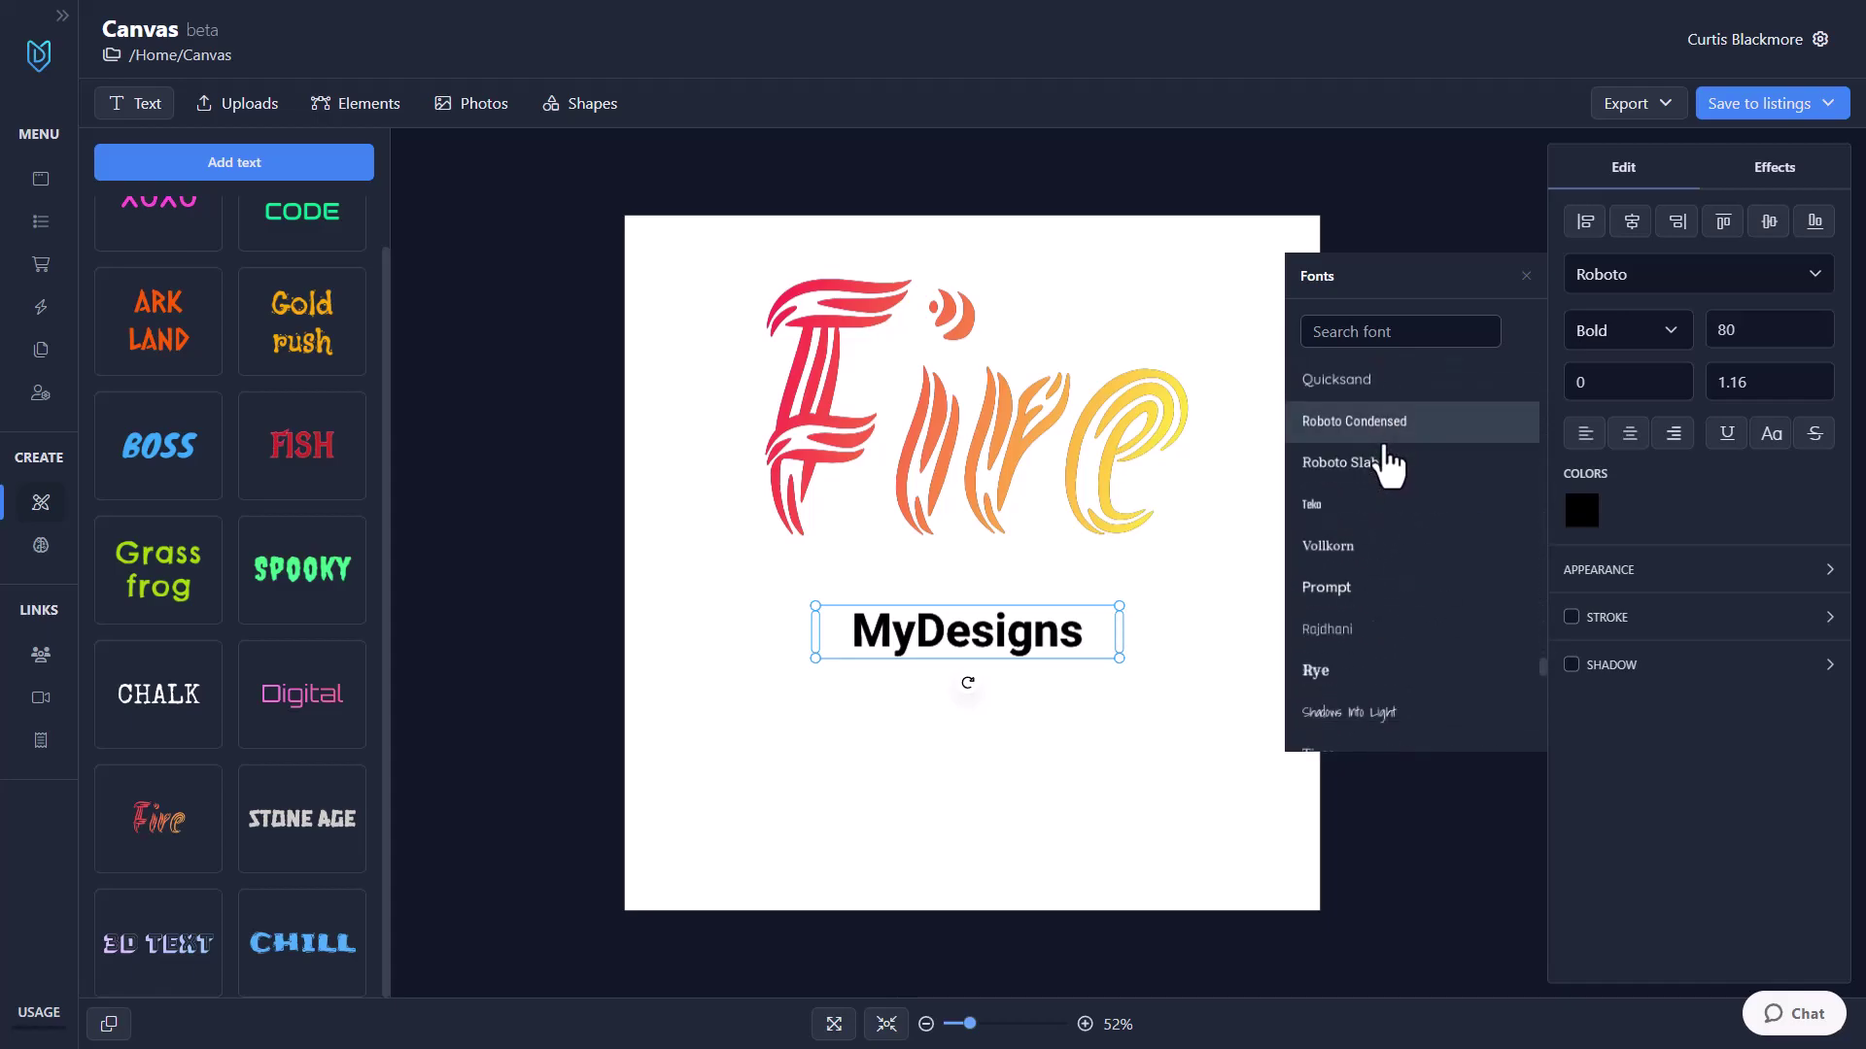
{"action": "scroll", "coordinate": [1384, 465], "scroll_direction": "down", "scroll_amount": 10}
{"action": "left_click", "coordinate": [1380, 331]}
{"action": "type", "text": "Al"}
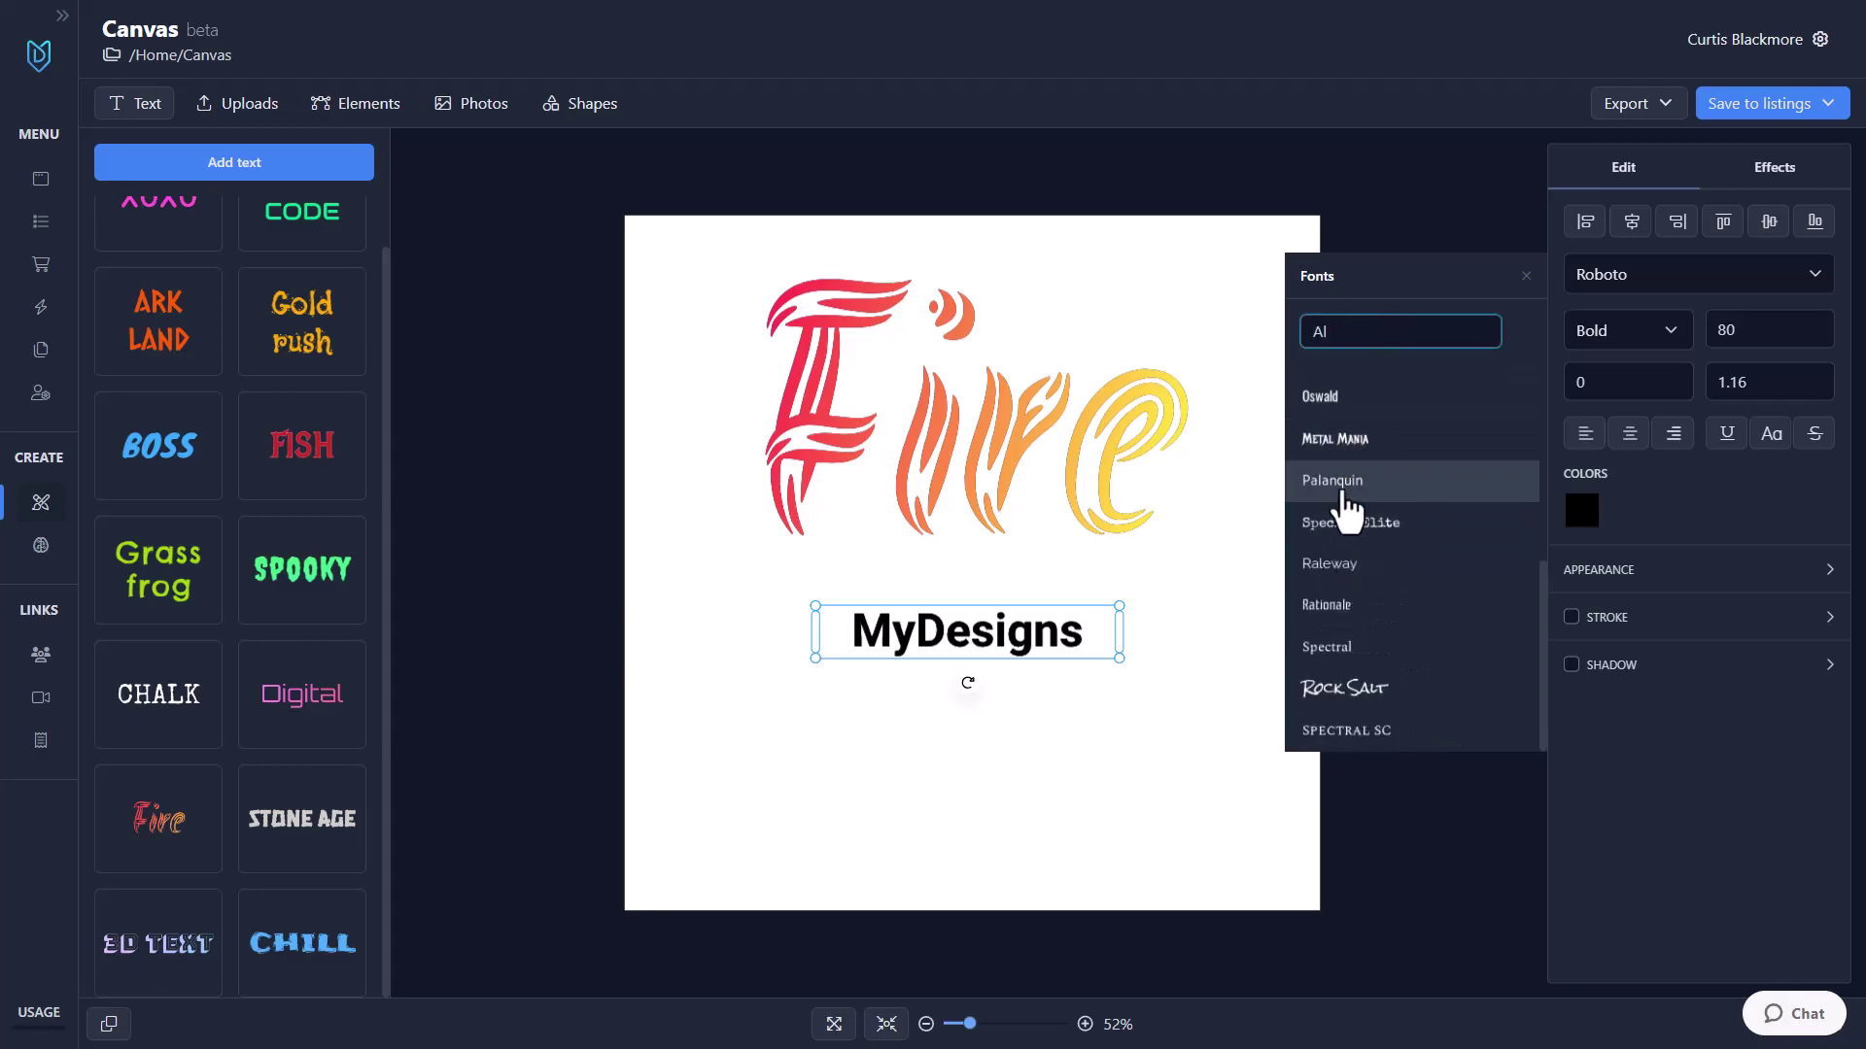
{"action": "type", "text": "l"}
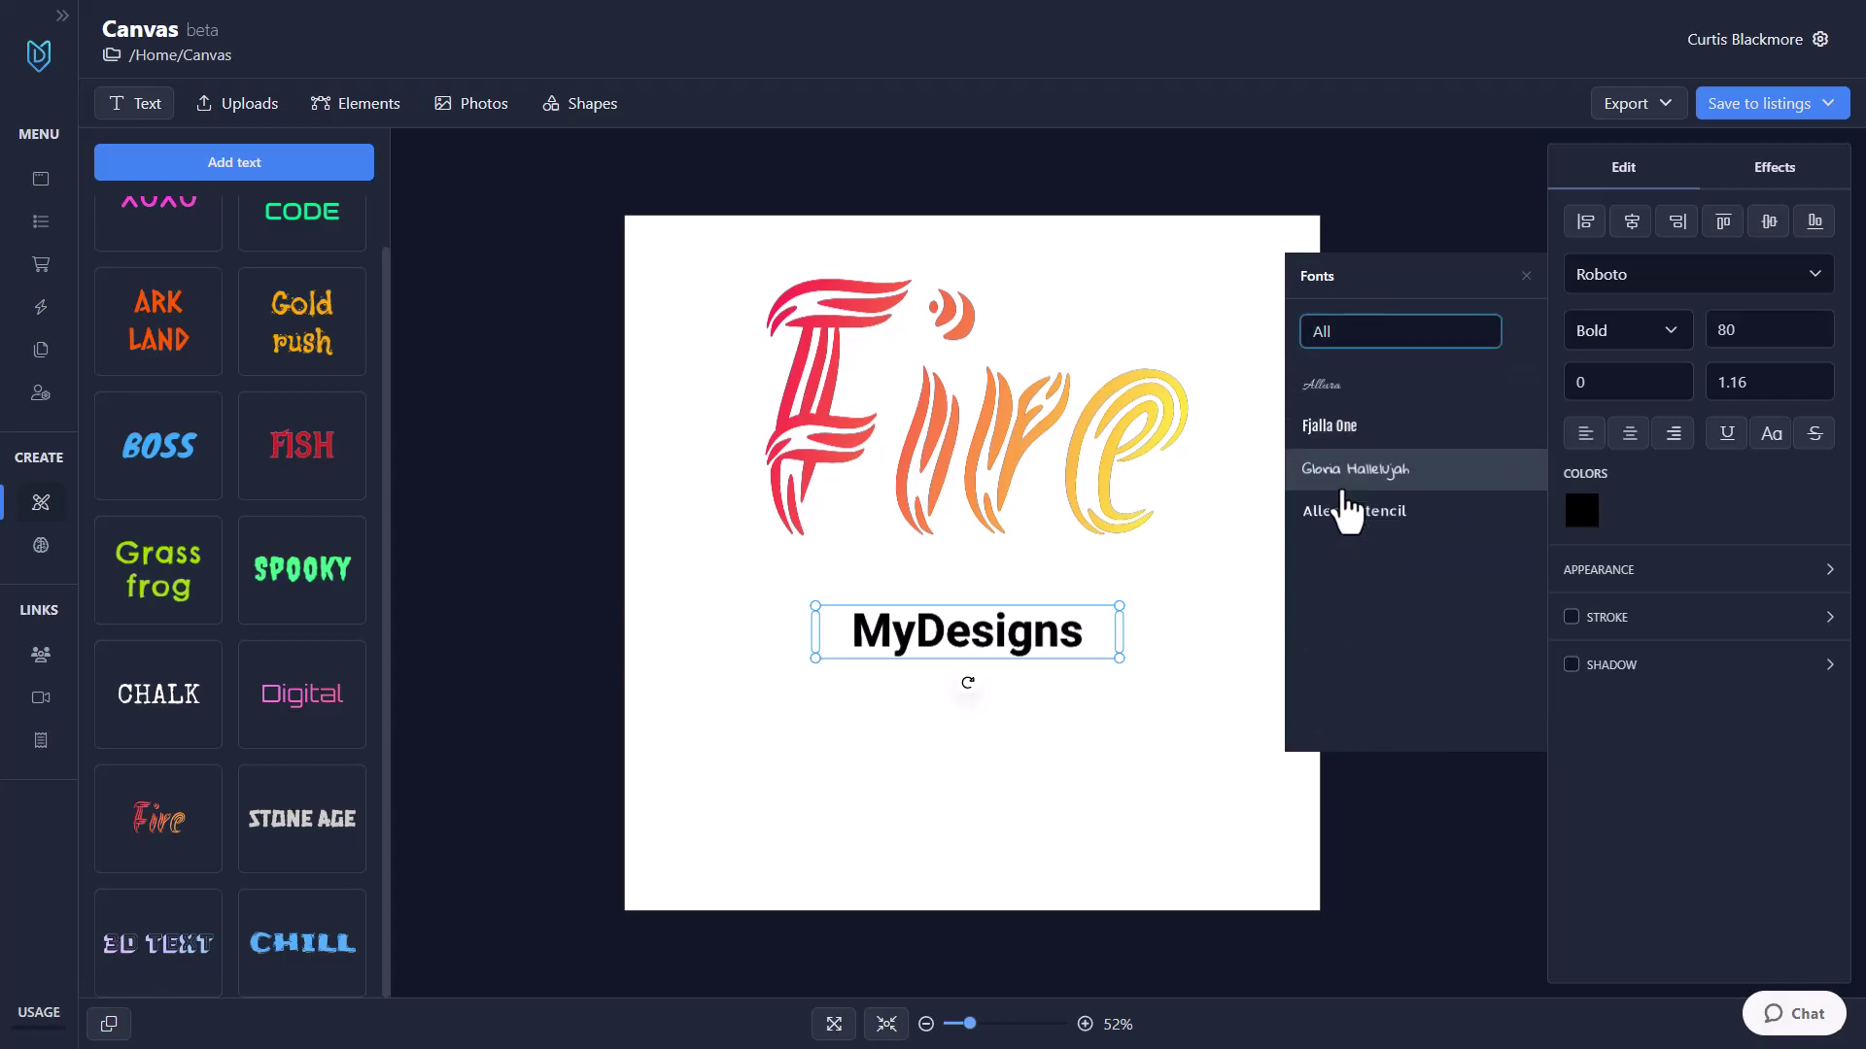
{"action": "left_click", "coordinate": [1345, 389]}
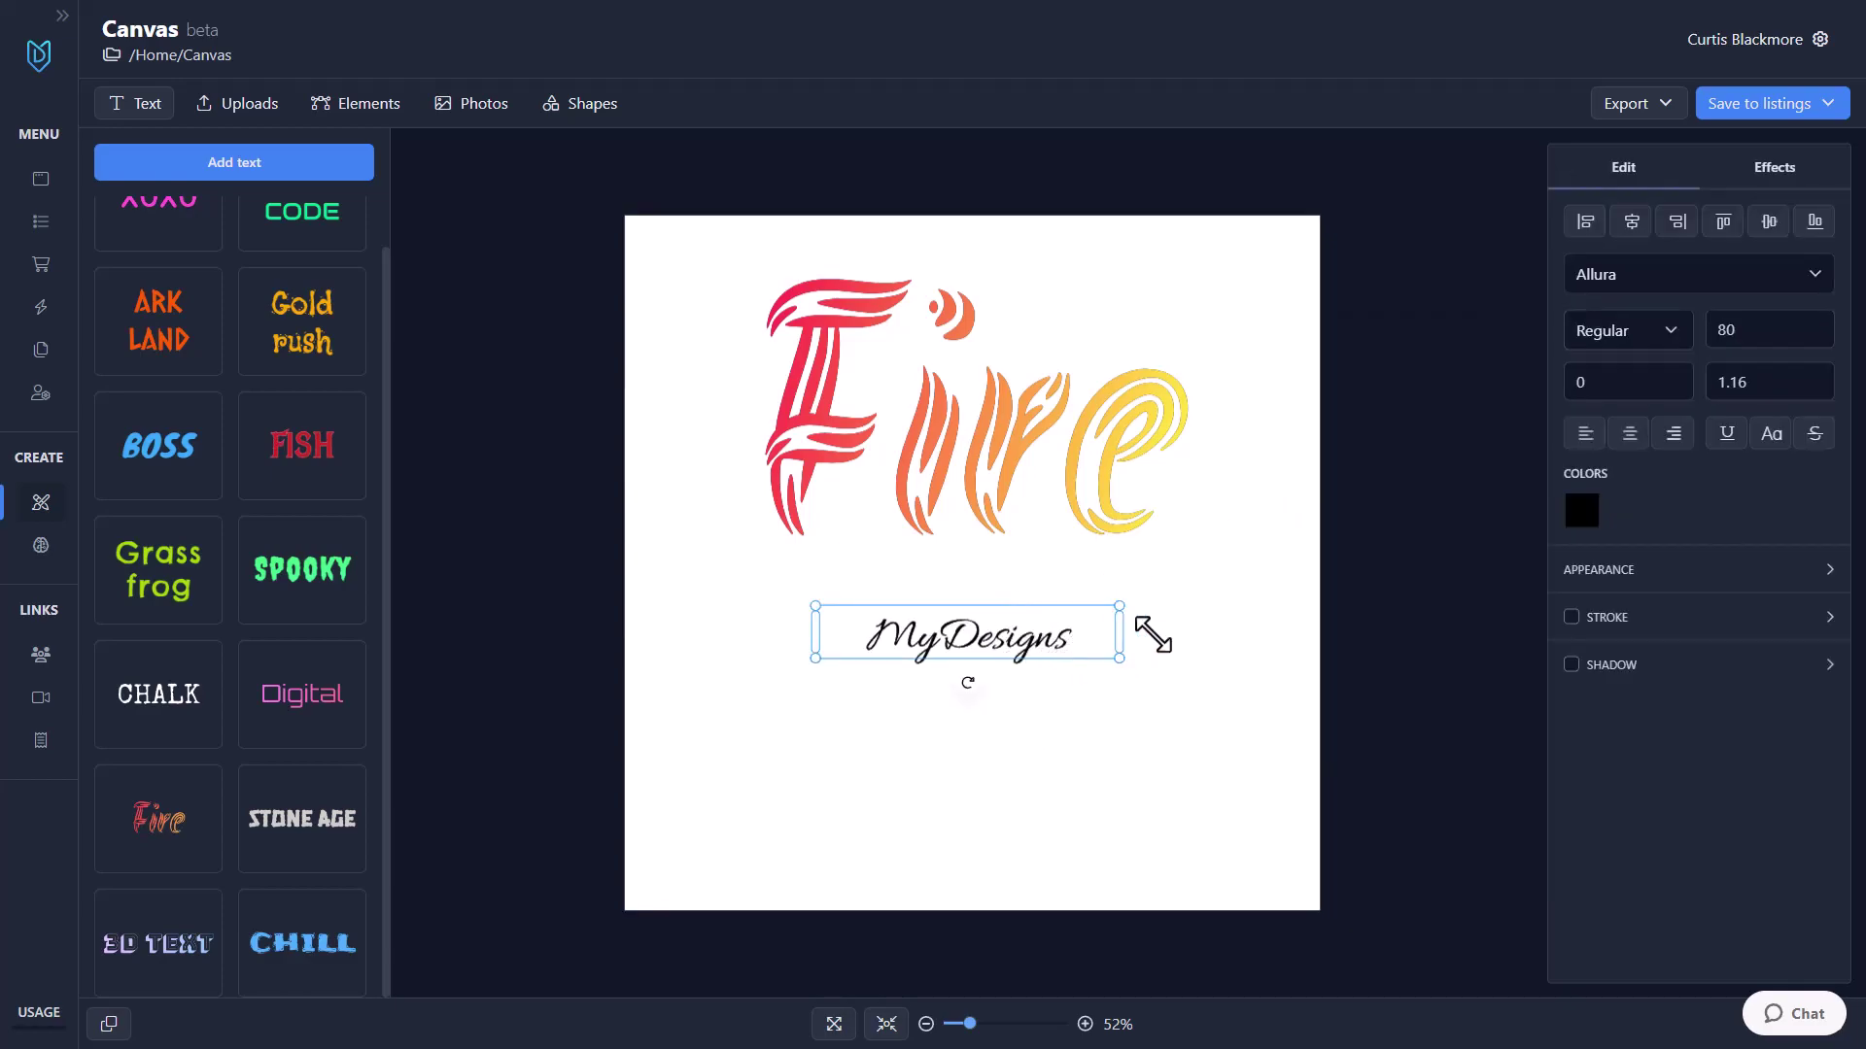
{"action": "double_click", "coordinate": [1768, 329]}
{"action": "type", "text": "150"}
{"action": "left_click", "coordinate": [941, 656]}
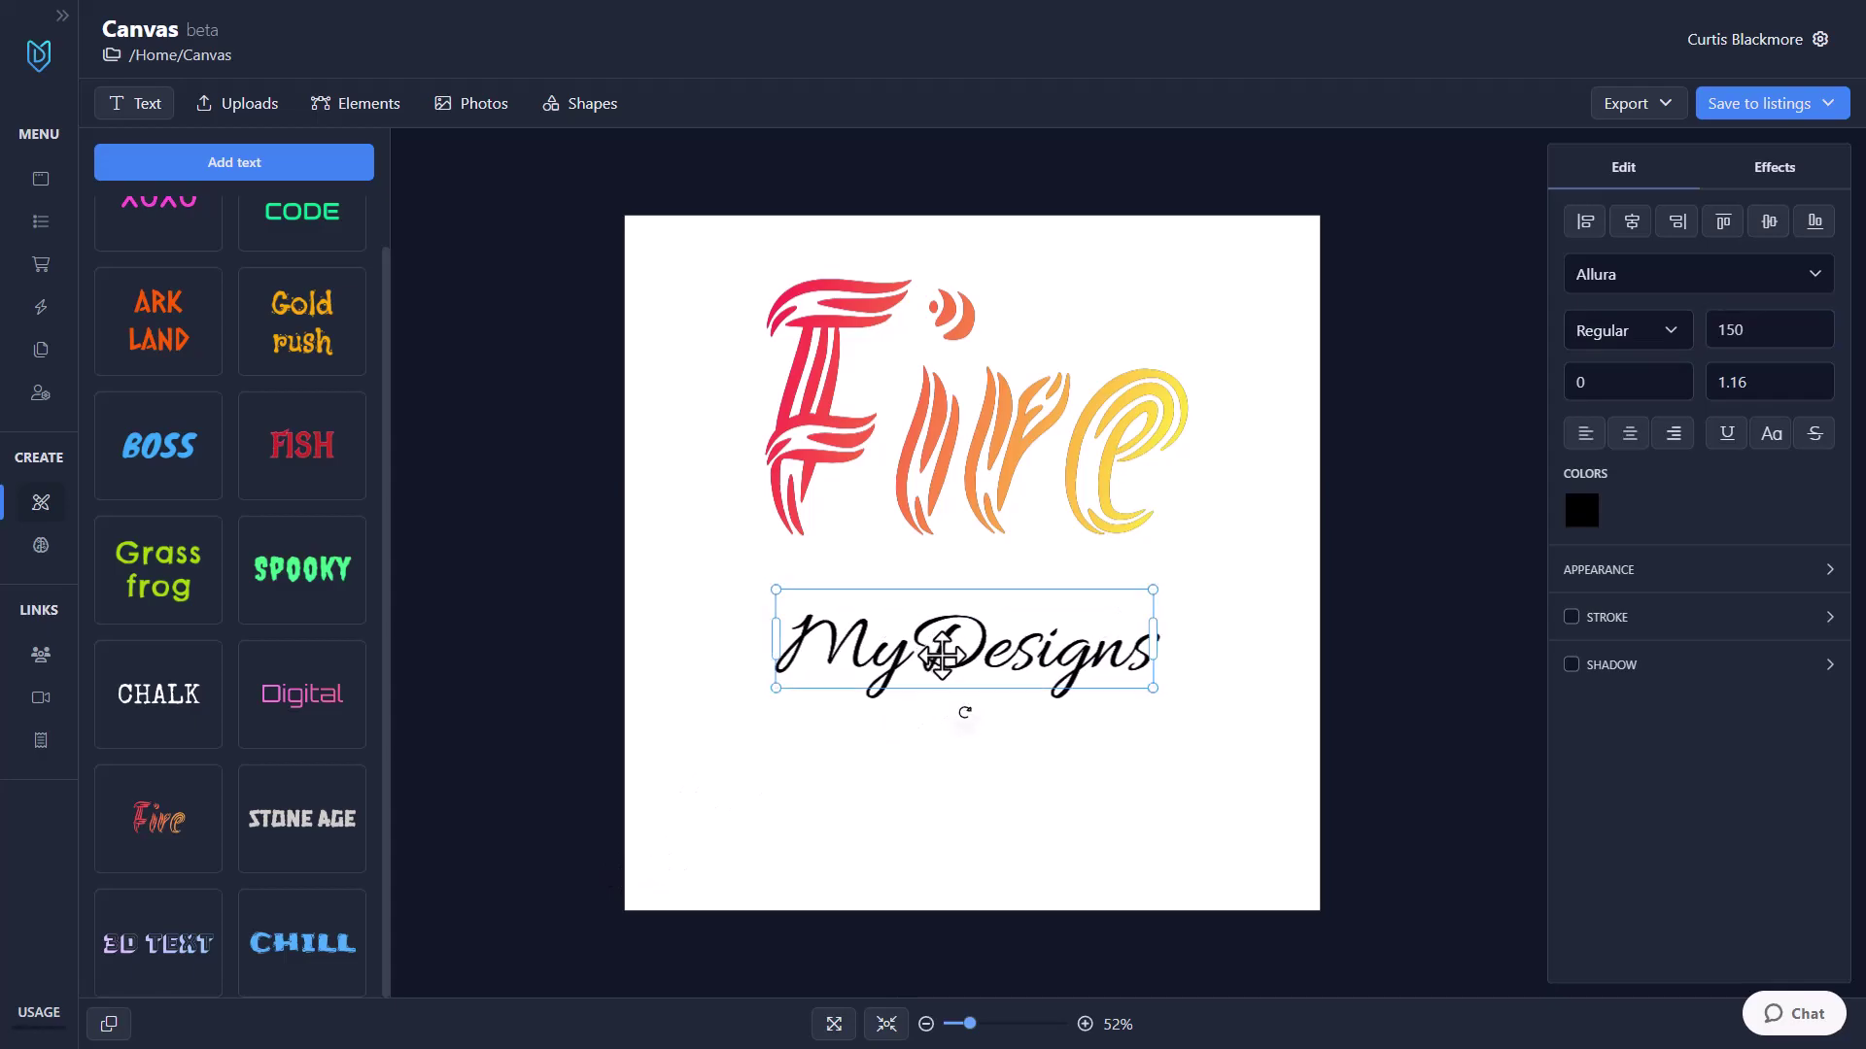
Step: Switch MyDesigns to Chelsea Market and delete the Fire text
{"action": "left_click", "coordinate": [1608, 280]}
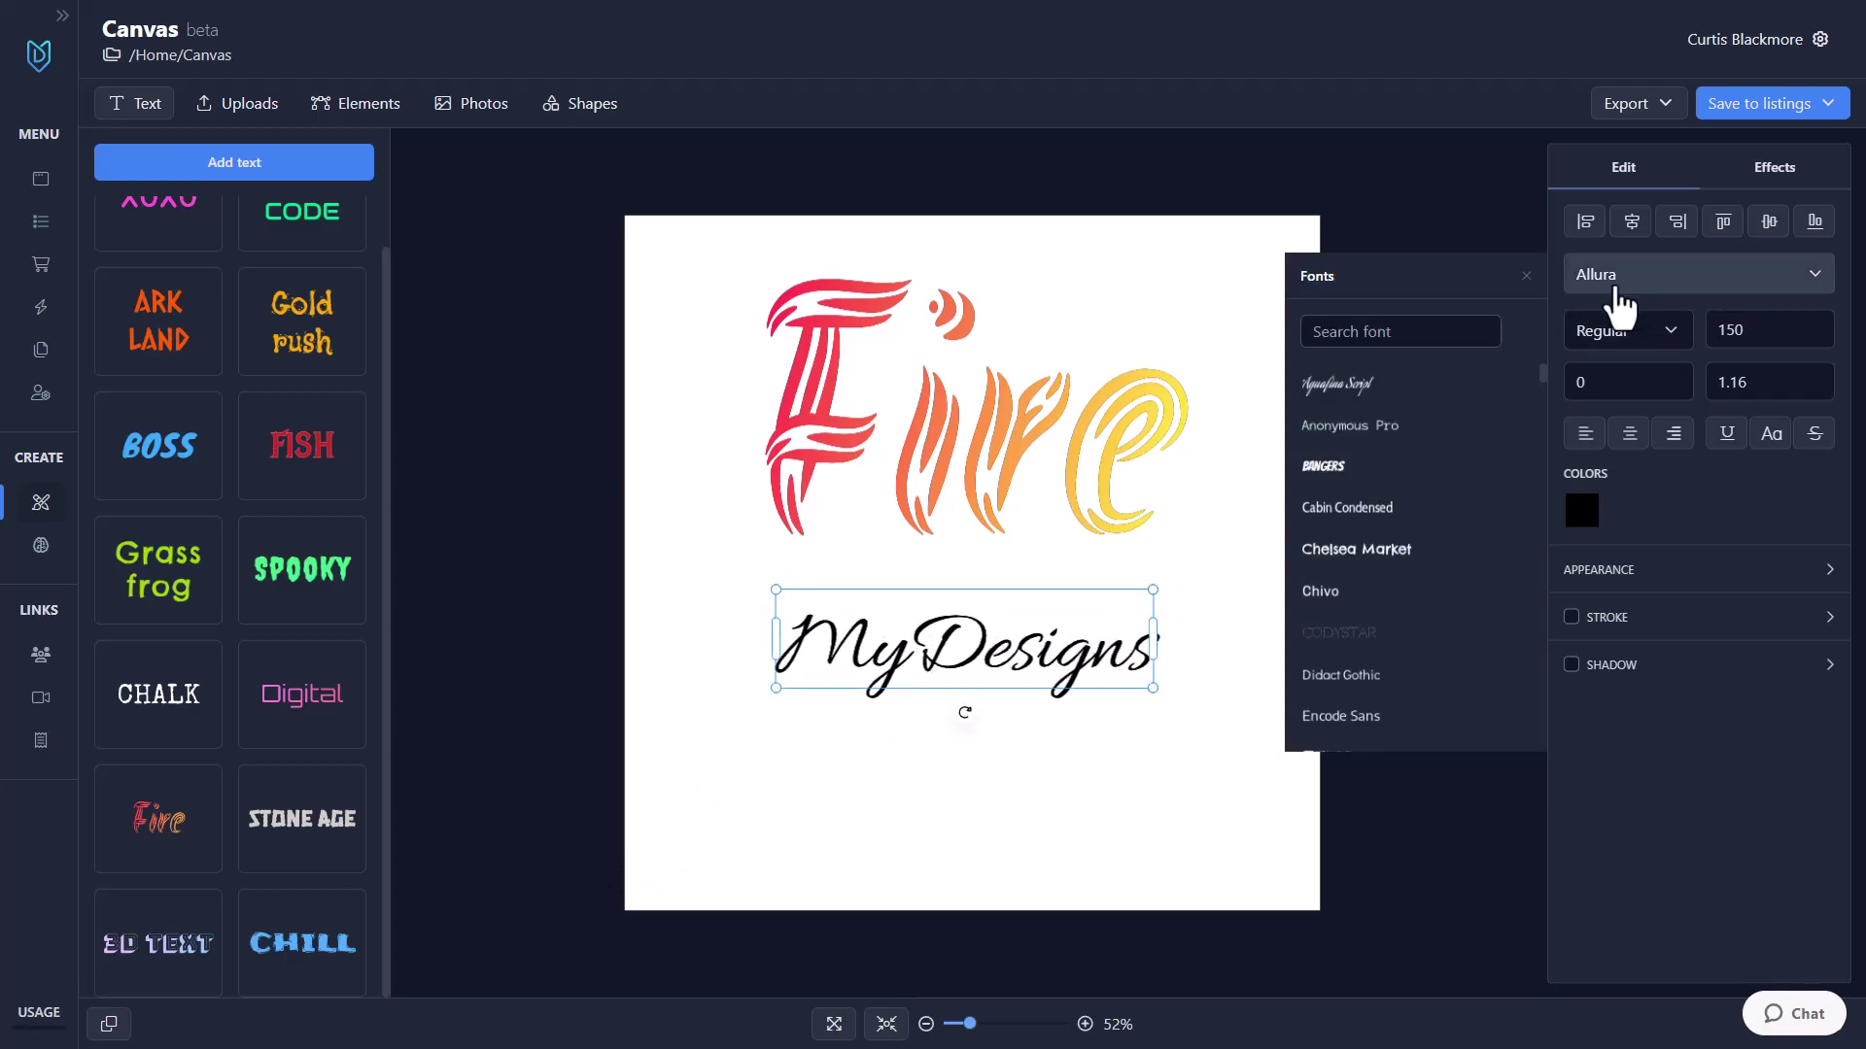
{"action": "scroll", "coordinate": [1356, 549], "scroll_direction": "down", "scroll_amount": 1}
{"action": "left_click", "coordinate": [1331, 487]}
{"action": "left_click", "coordinate": [1035, 649]}
{"action": "left_click", "coordinate": [1015, 665]}
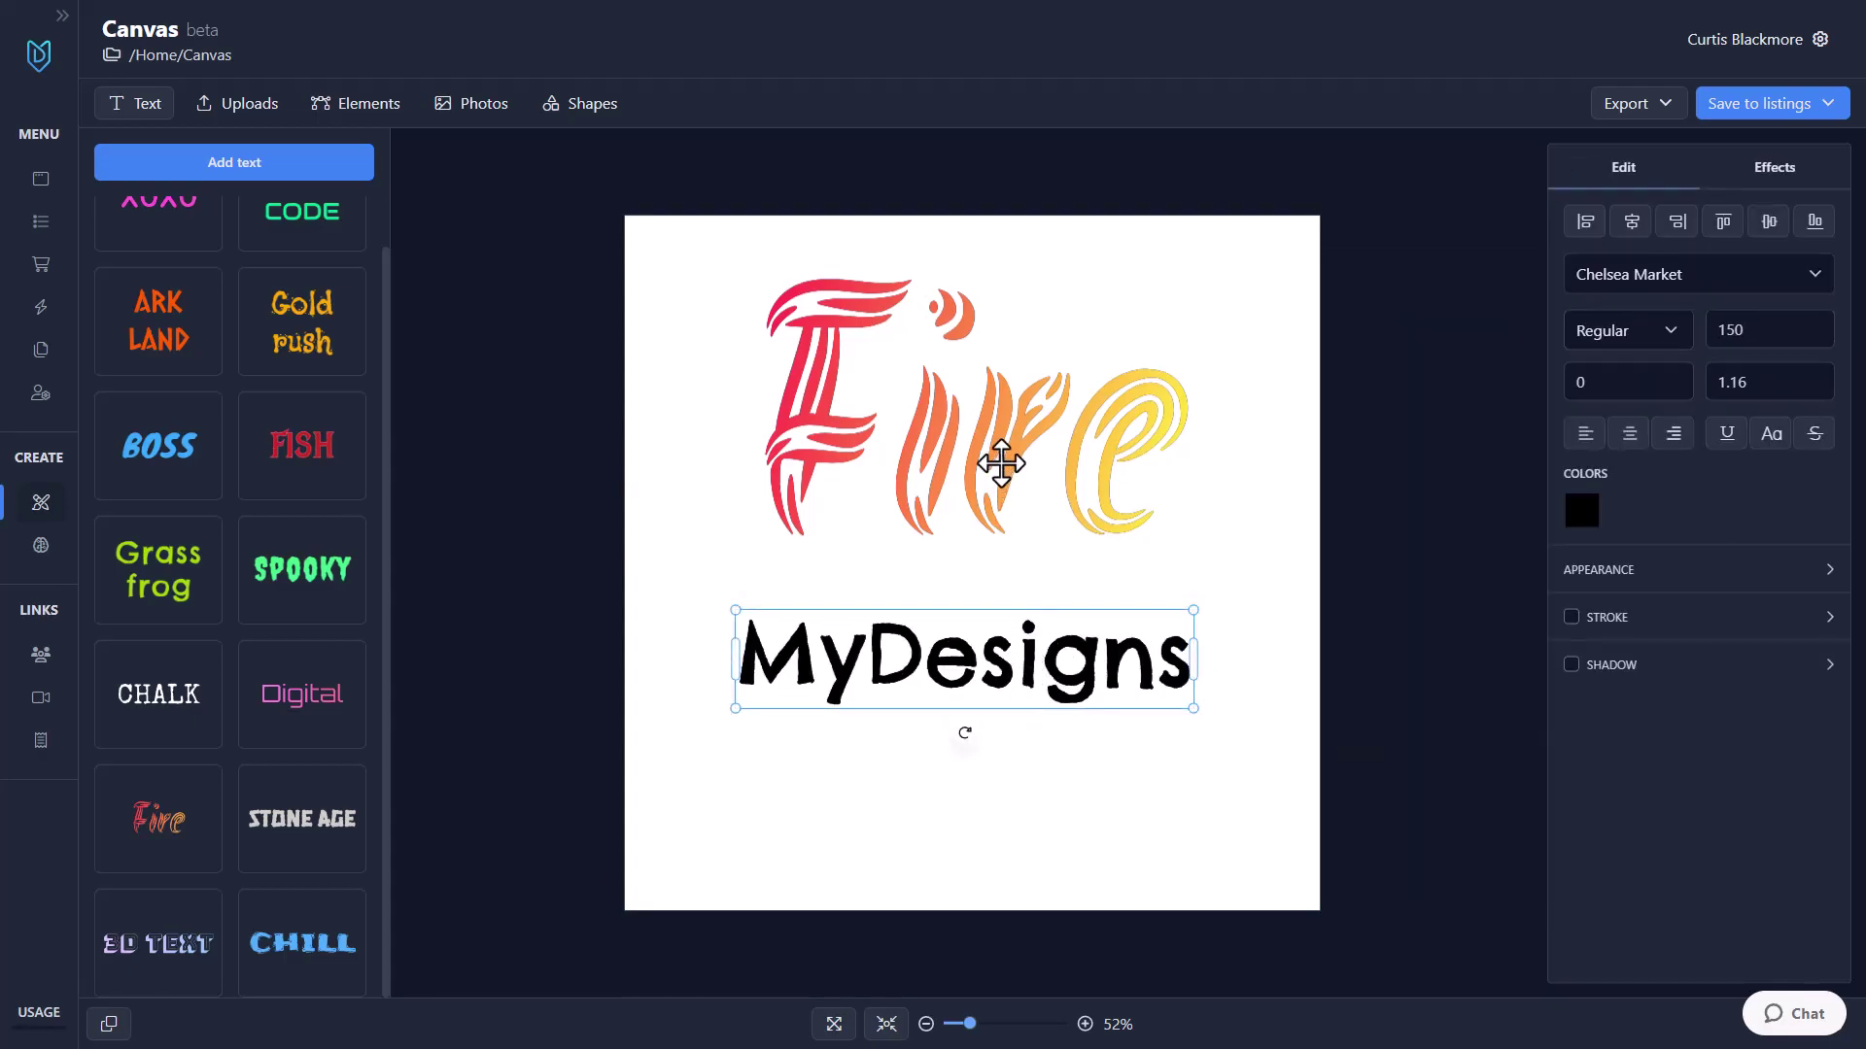
{"action": "left_click", "coordinate": [1001, 464]}
{"action": "key", "text": "Delete"}
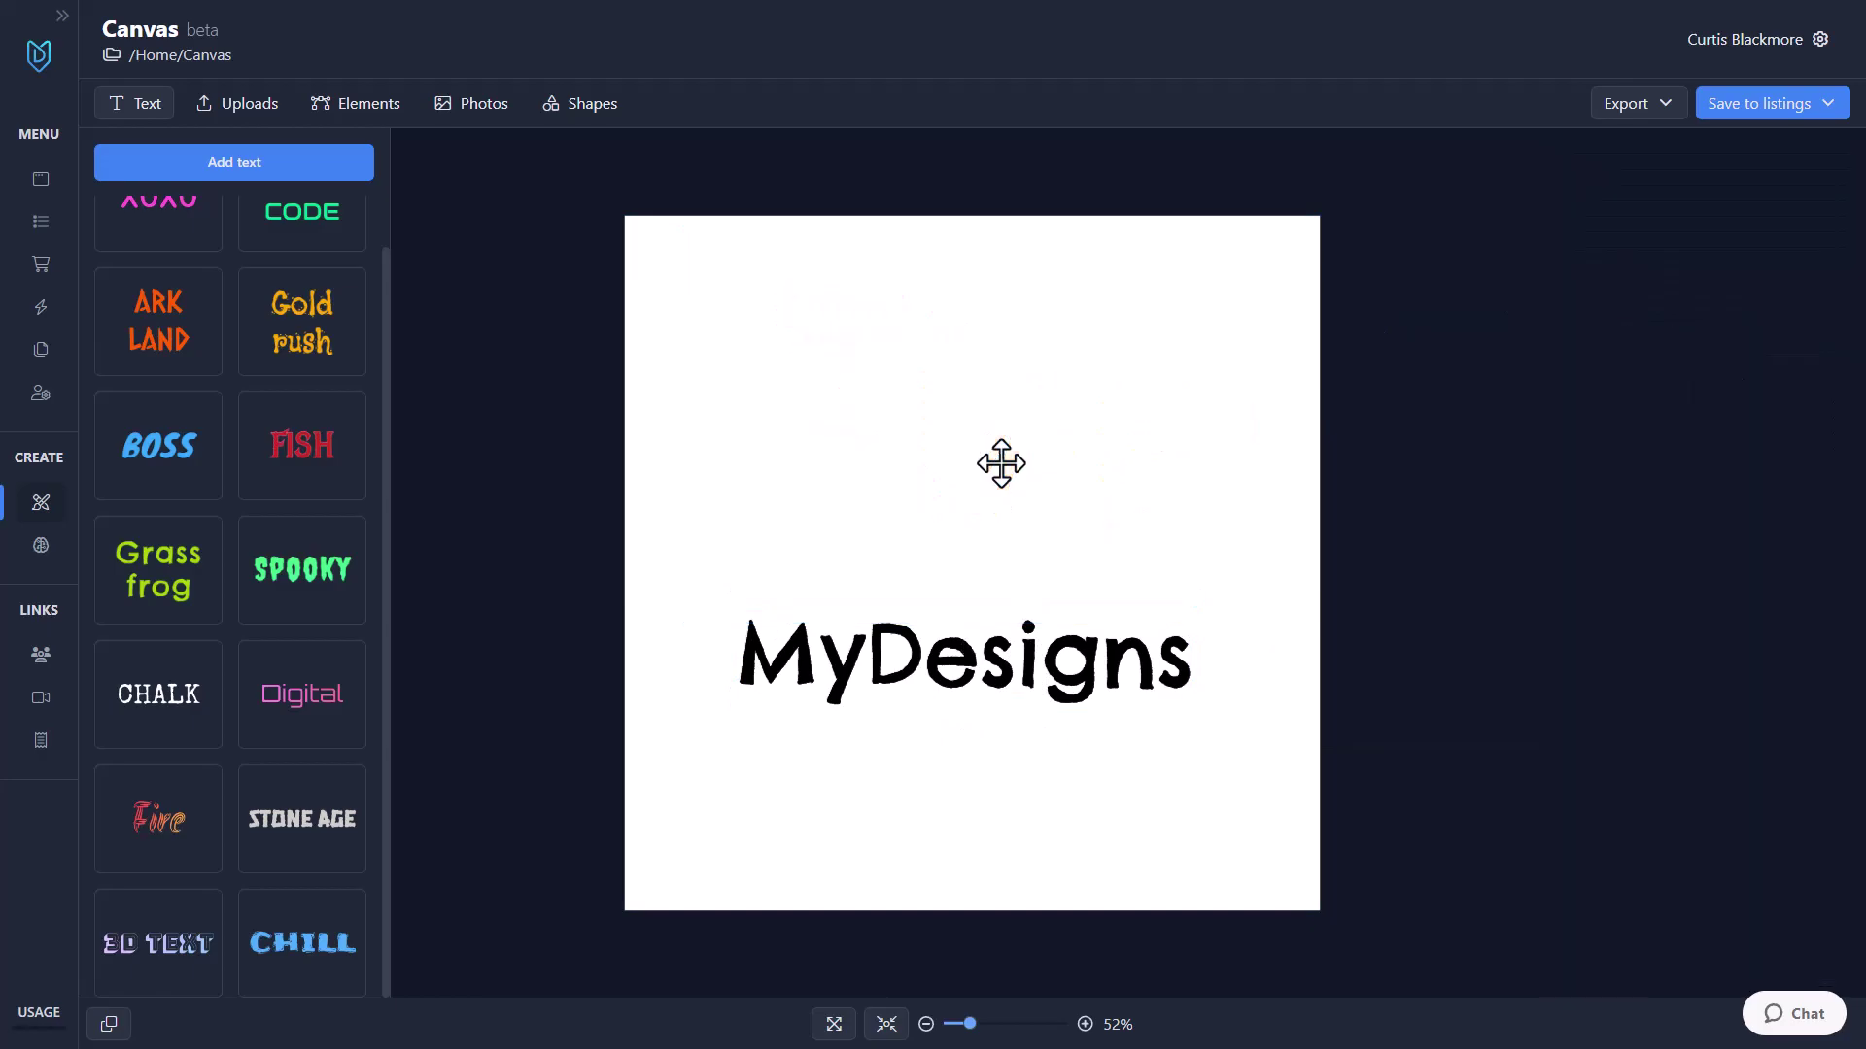
Step: Move MyDesigns to the top, enlarge it, and try left, right, centre and middle alignment
{"action": "left_click_drag", "start_coordinate": [962, 642], "coordinate": [970, 265]}
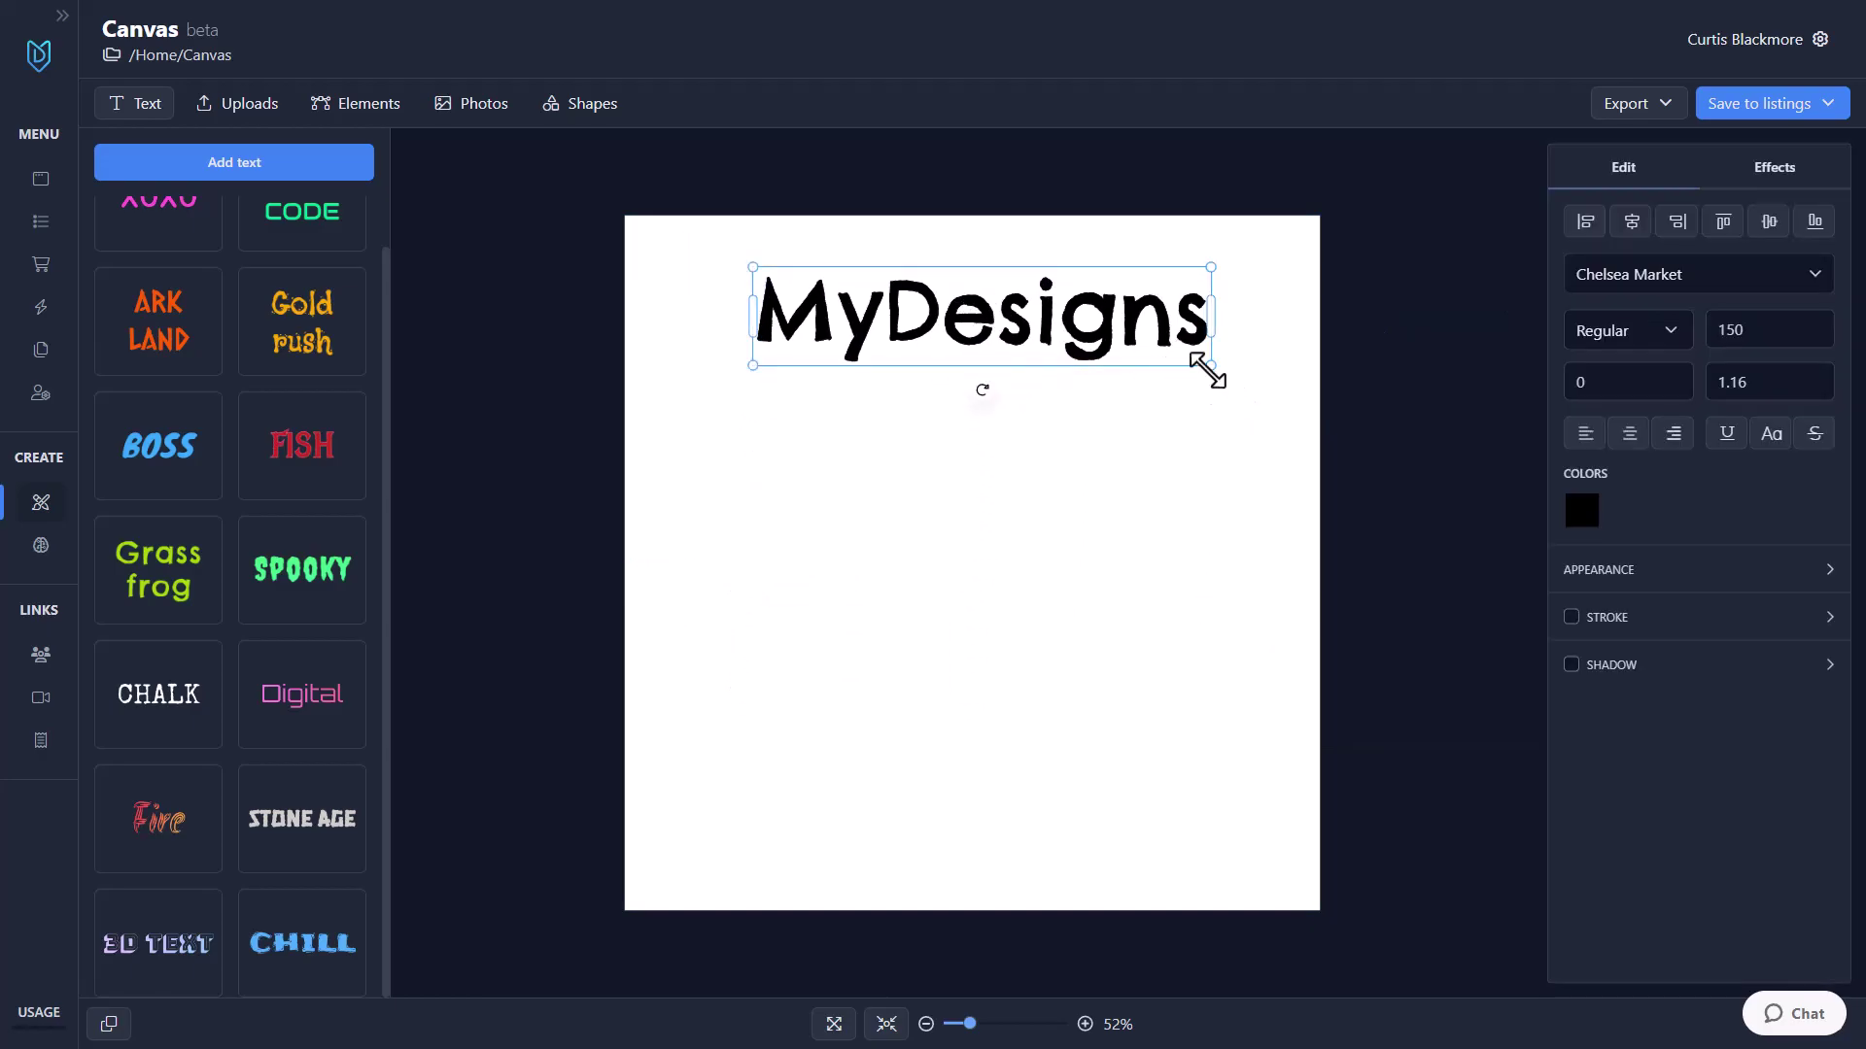
{"action": "left_click_drag", "start_coordinate": [1211, 366], "coordinate": [1087, 361]}
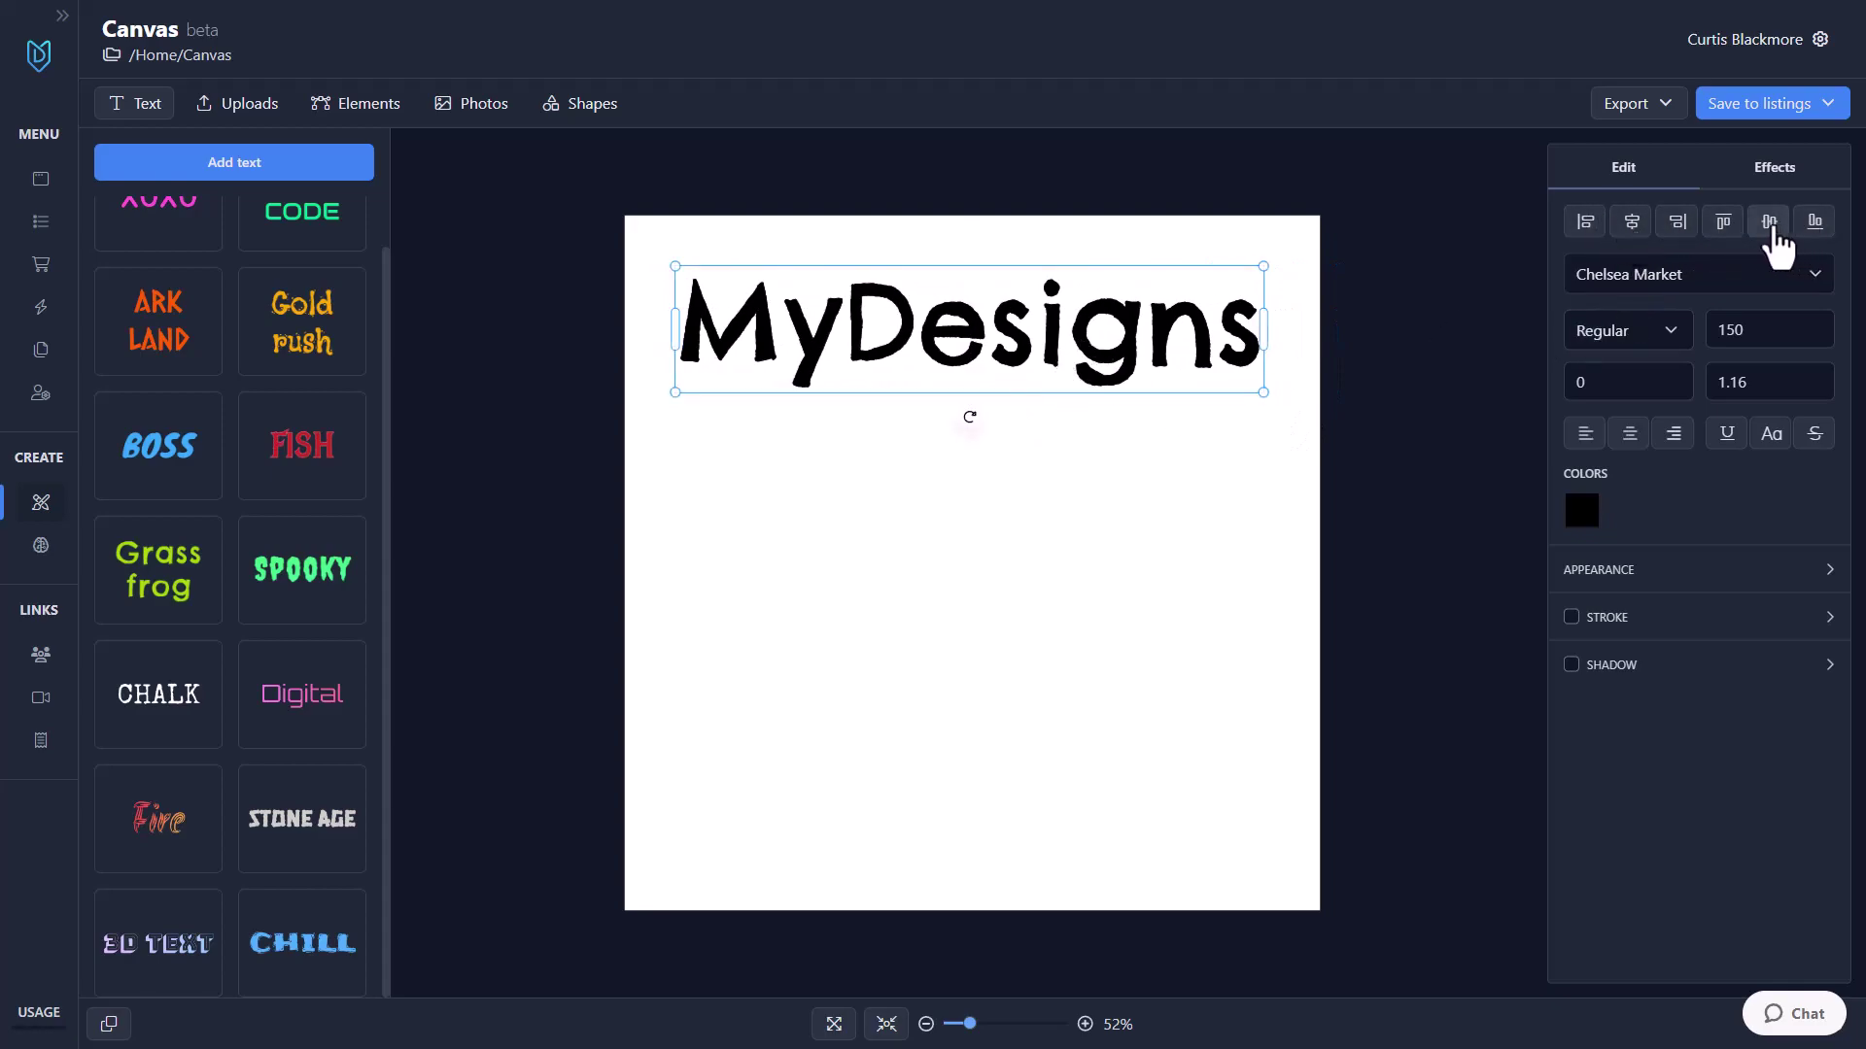
{"action": "left_click", "coordinate": [1591, 228]}
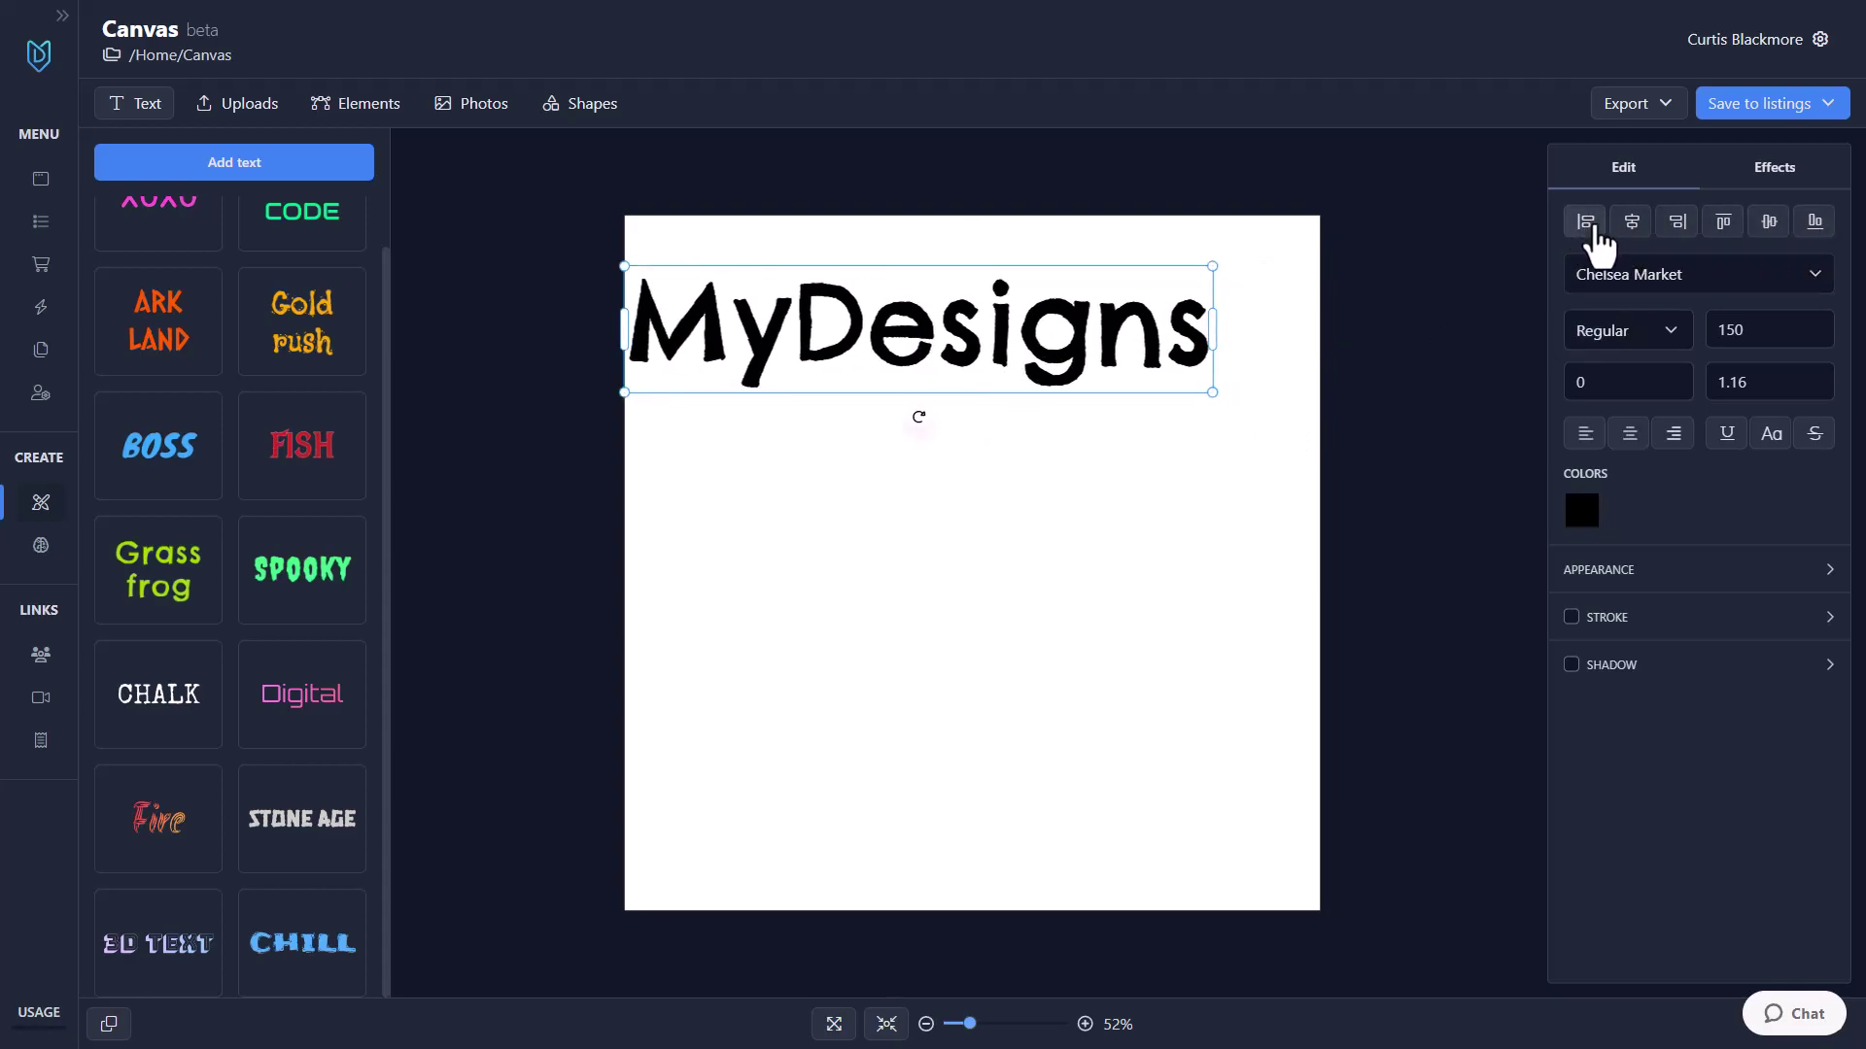
{"action": "left_click", "coordinate": [1677, 231]}
{"action": "left_click", "coordinate": [1637, 233]}
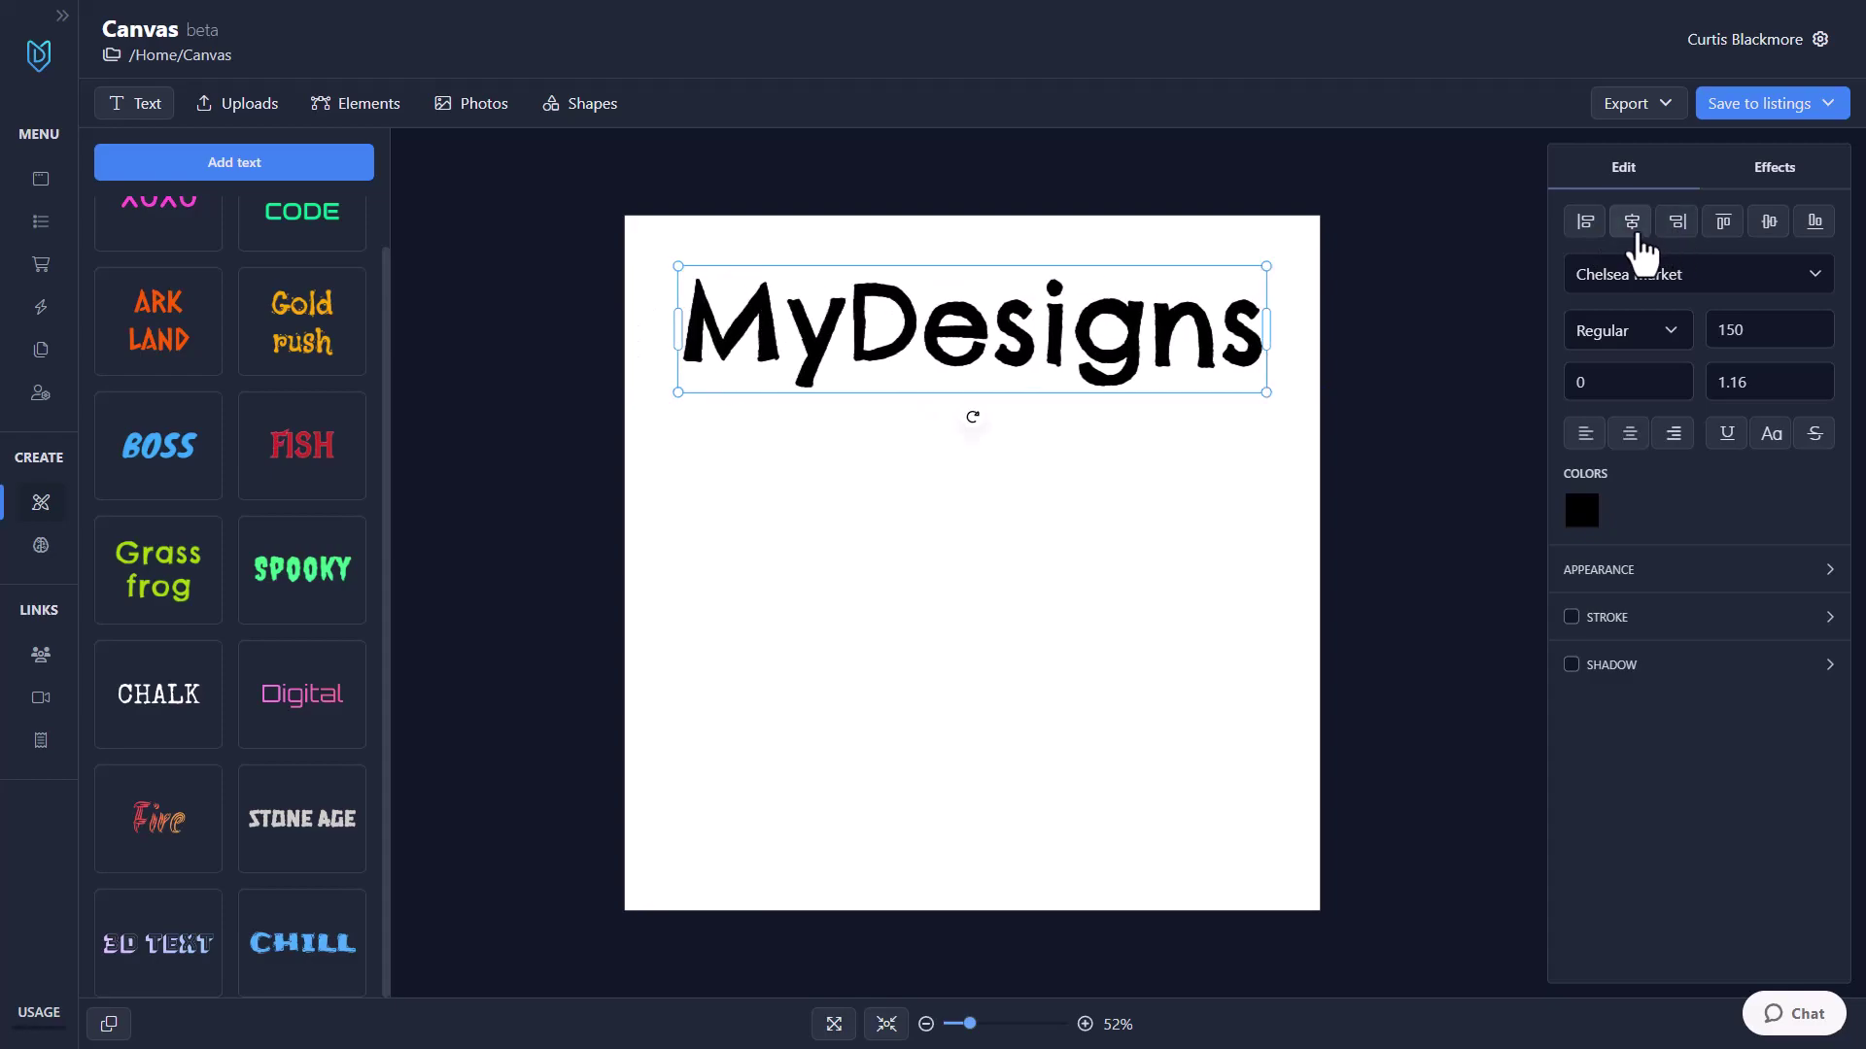
{"action": "left_click", "coordinate": [1768, 231]}
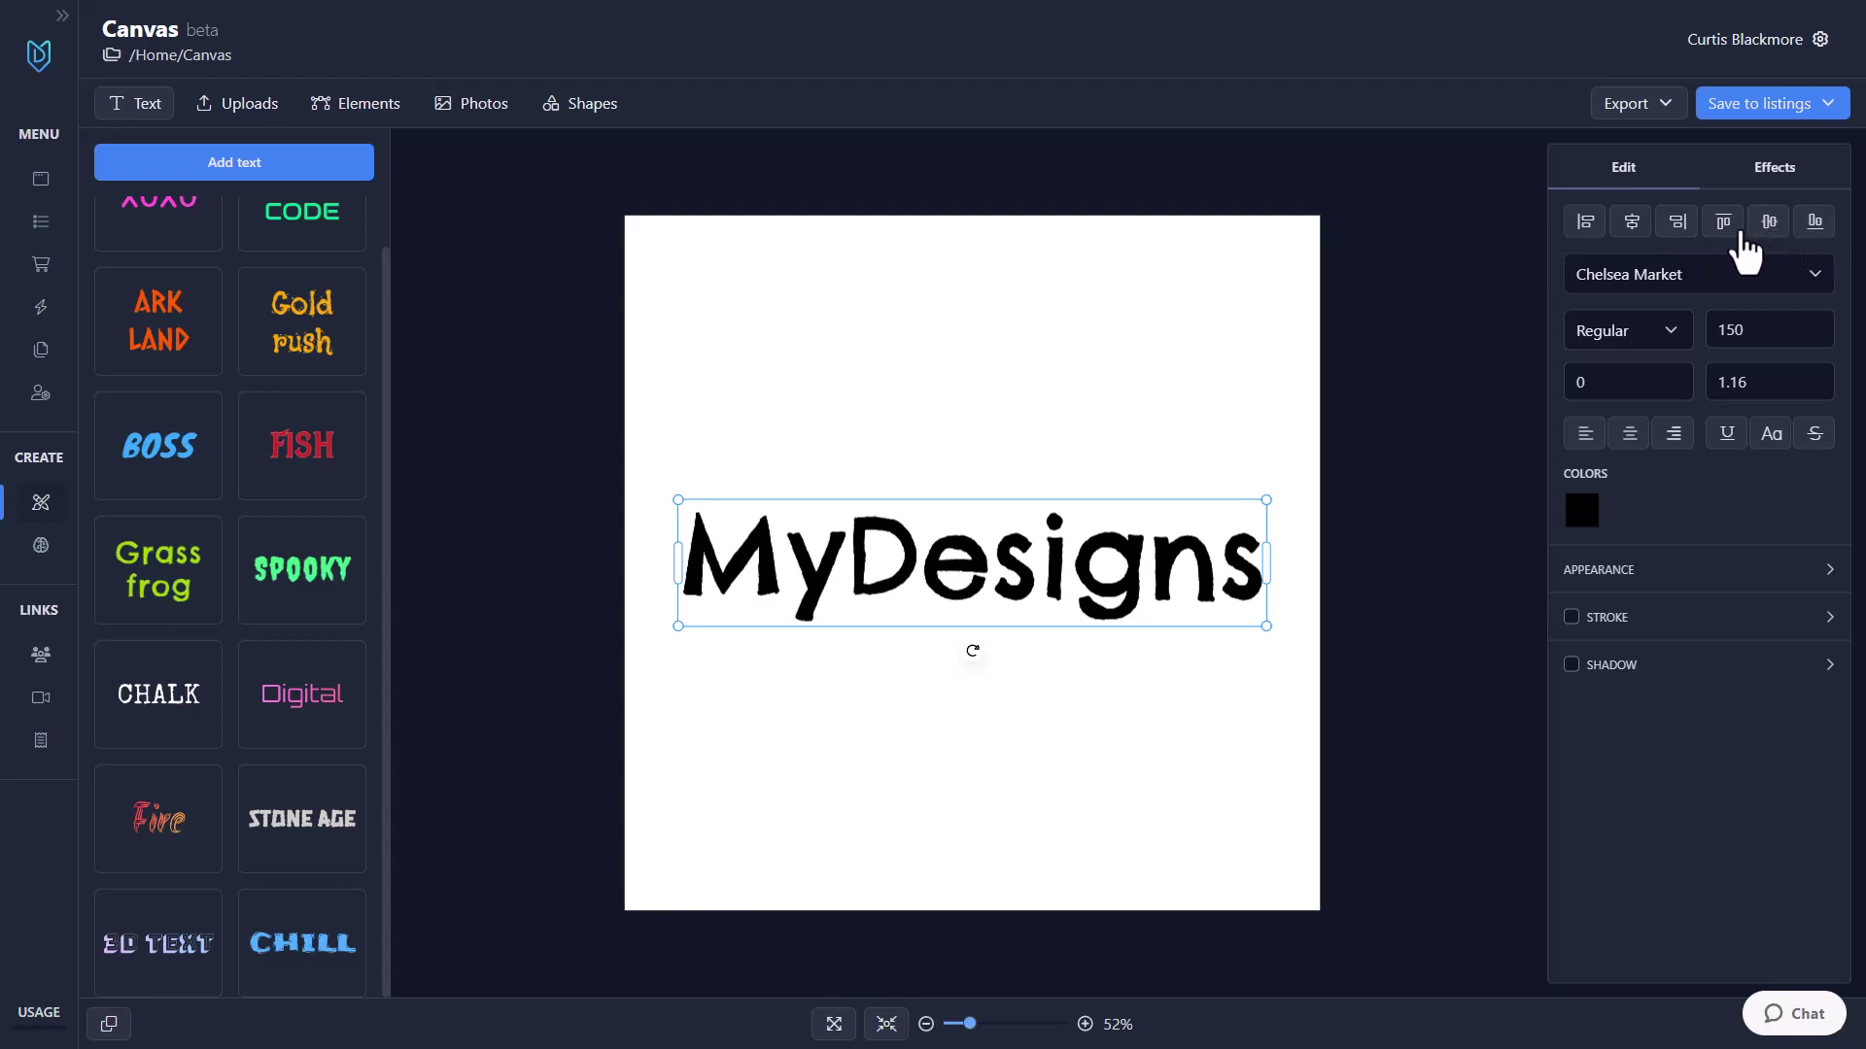
Step: Re-centre MyDesigns horizontally and vertically on the canvas, keeping the Regular font style
{"action": "left_click", "coordinate": [1738, 233]}
{"action": "left_click", "coordinate": [1815, 228]}
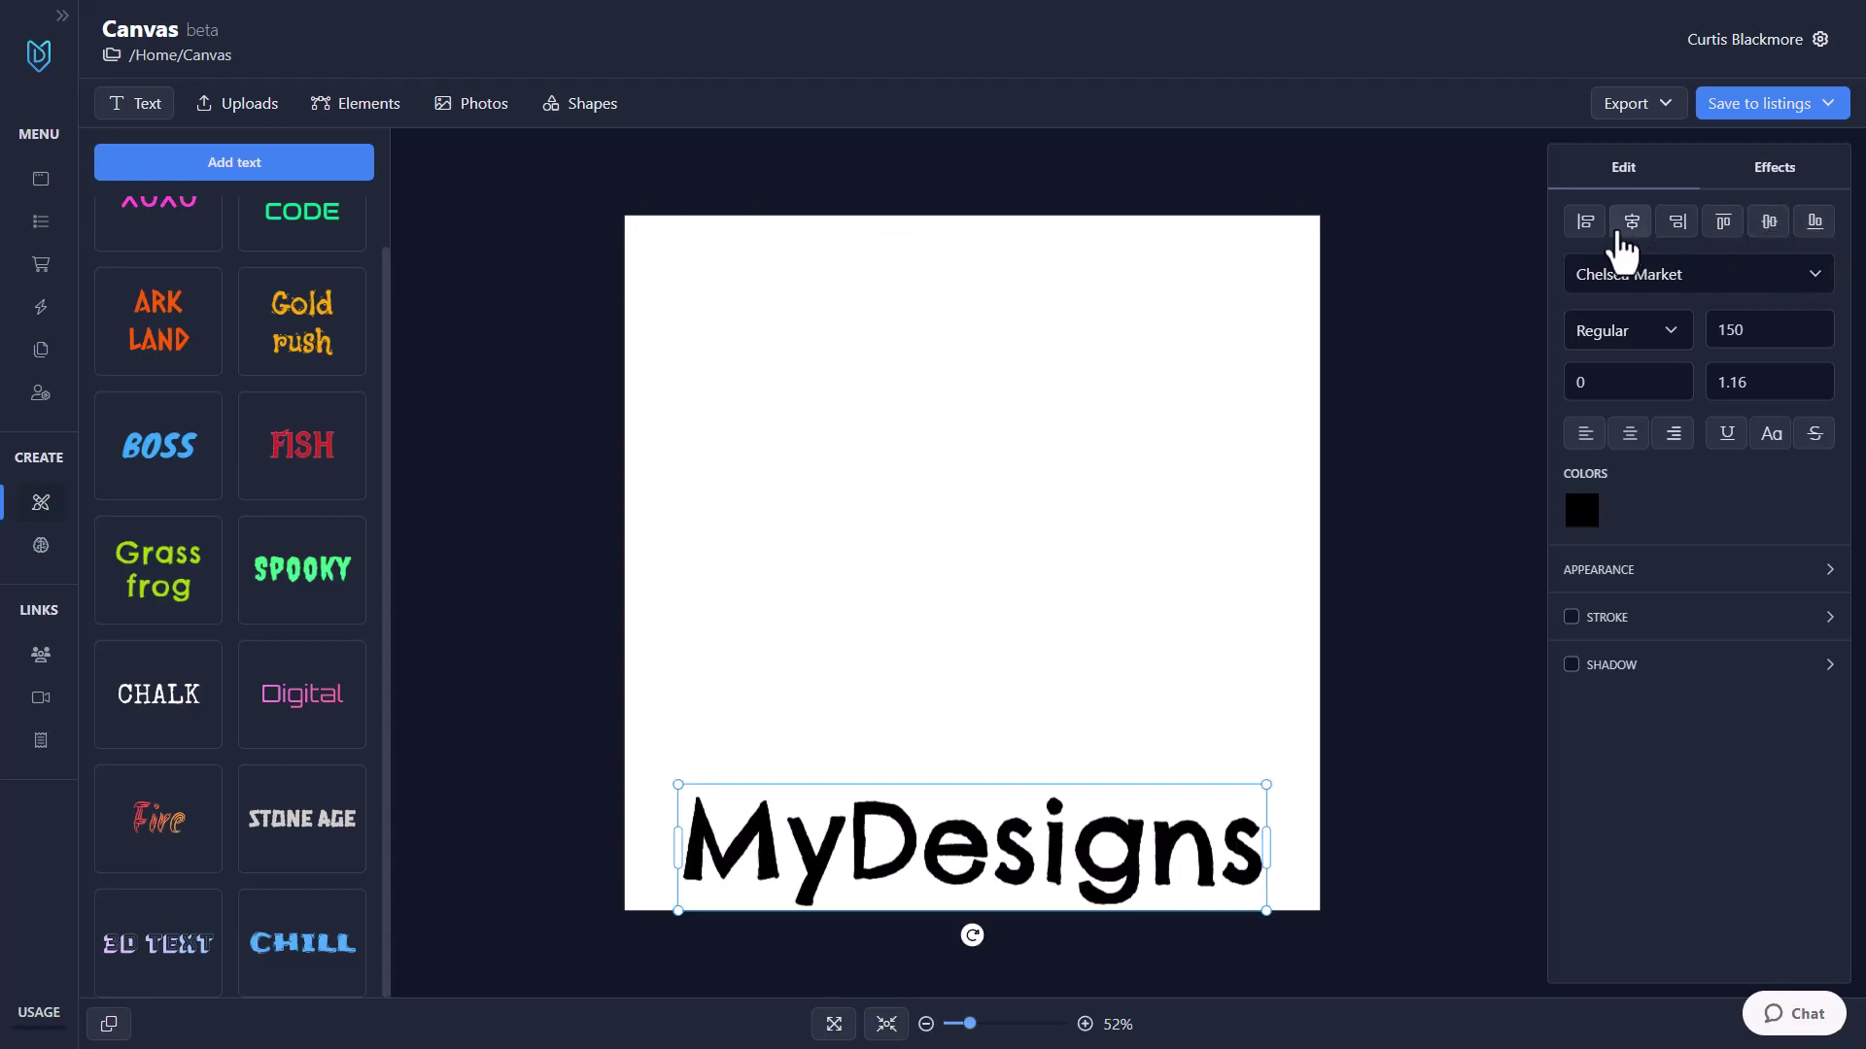
{"action": "left_click", "coordinate": [1587, 226]}
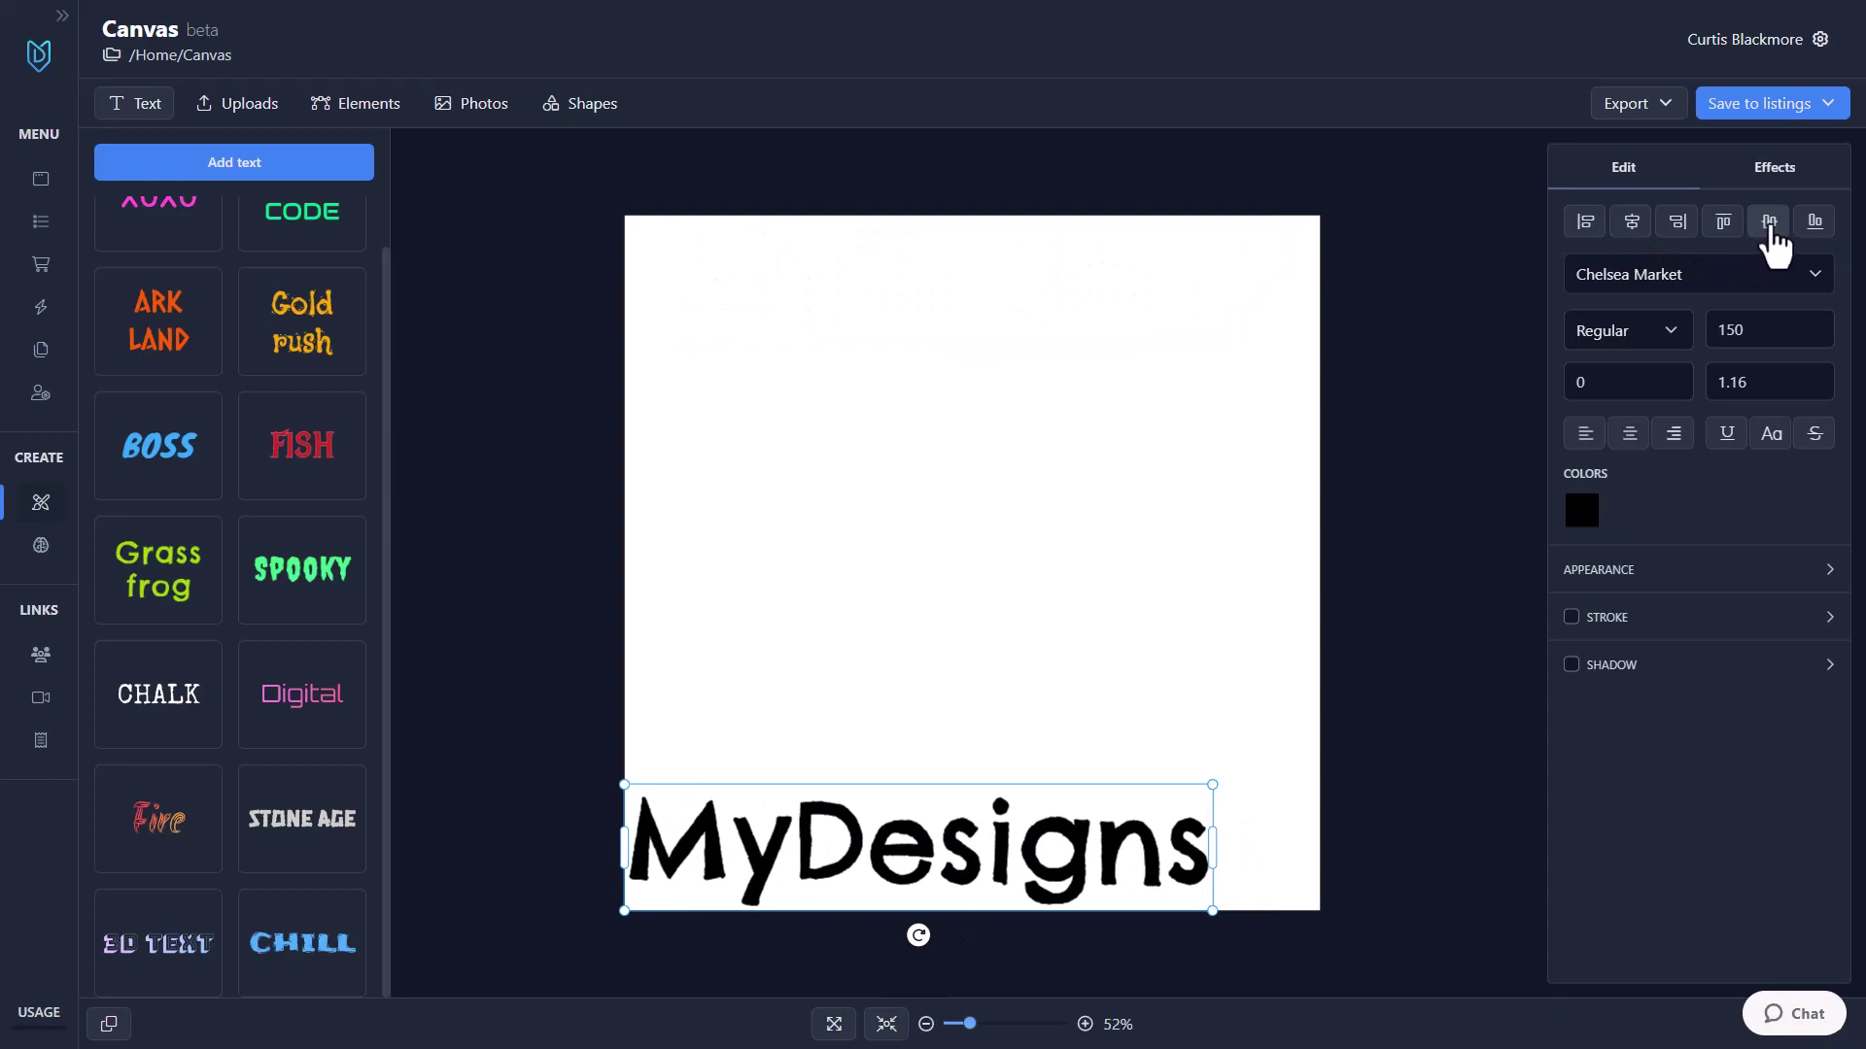
{"action": "left_click", "coordinate": [1631, 225]}
{"action": "left_click", "coordinate": [1766, 226]}
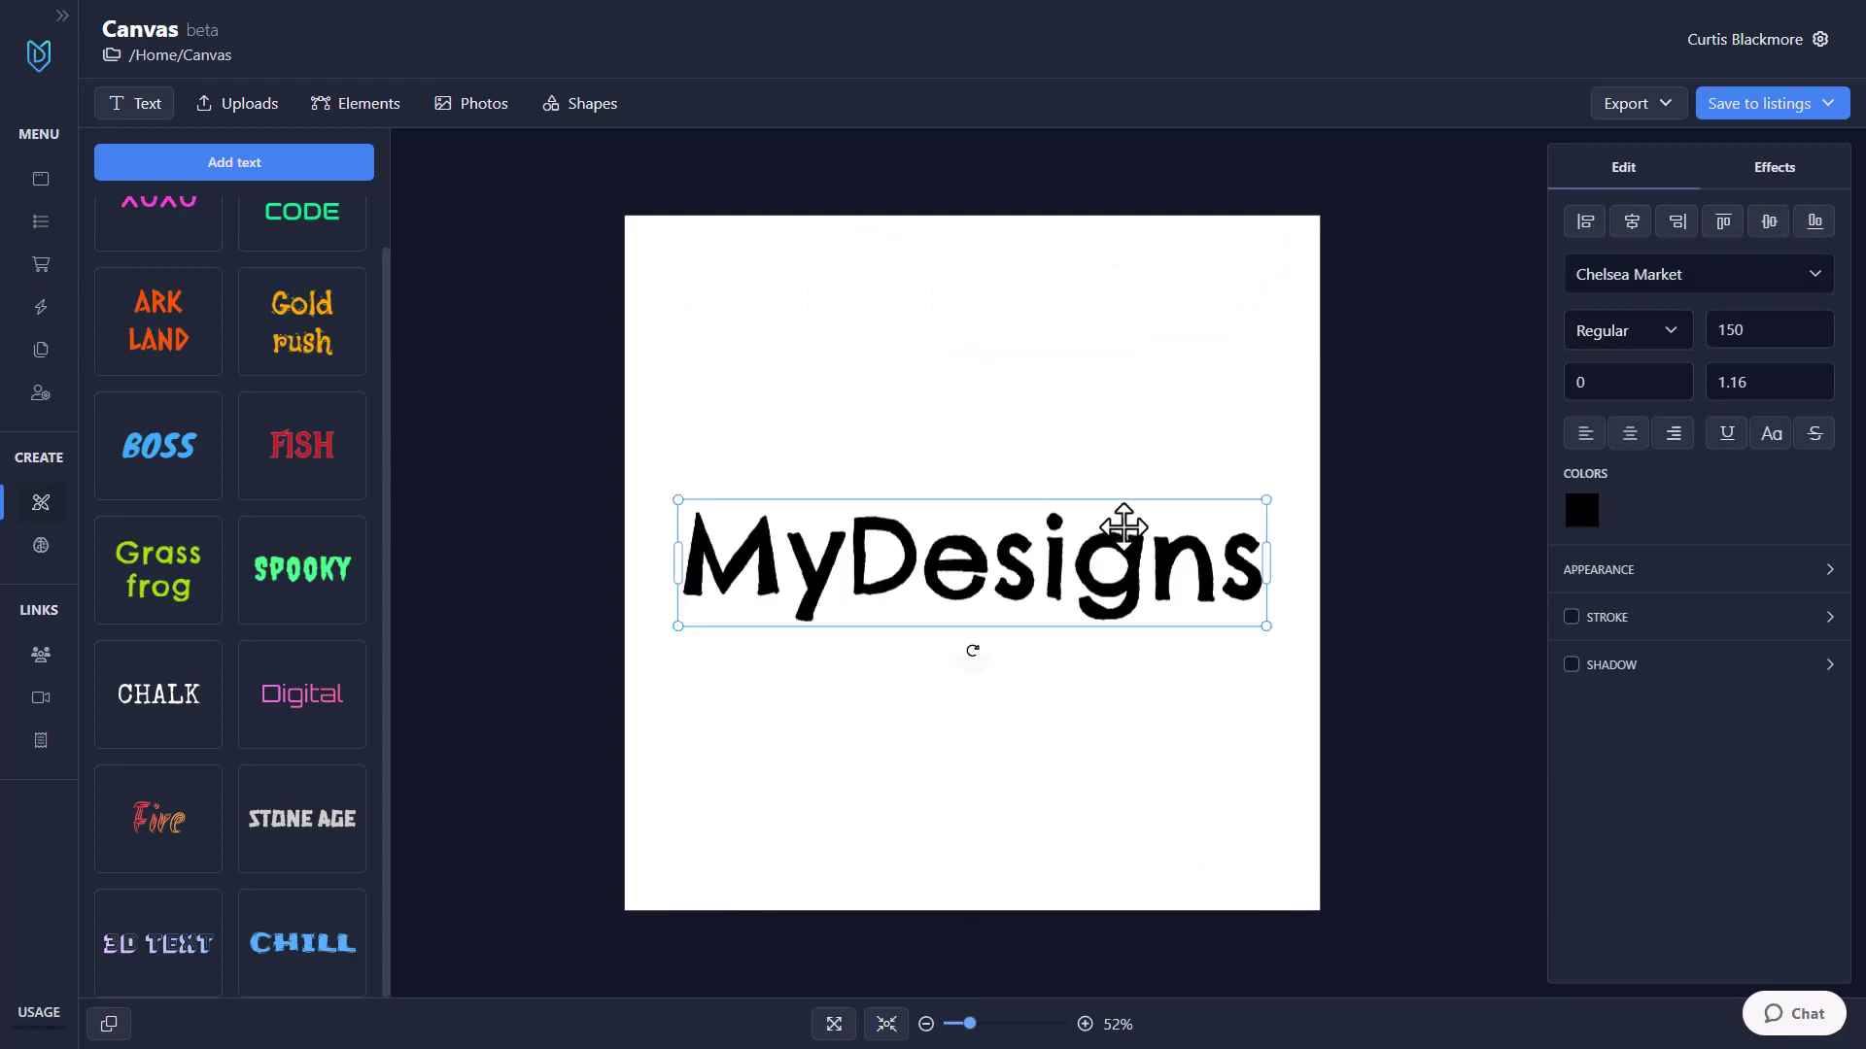
{"action": "left_click", "coordinate": [1638, 333]}
{"action": "left_click", "coordinate": [1603, 370]}
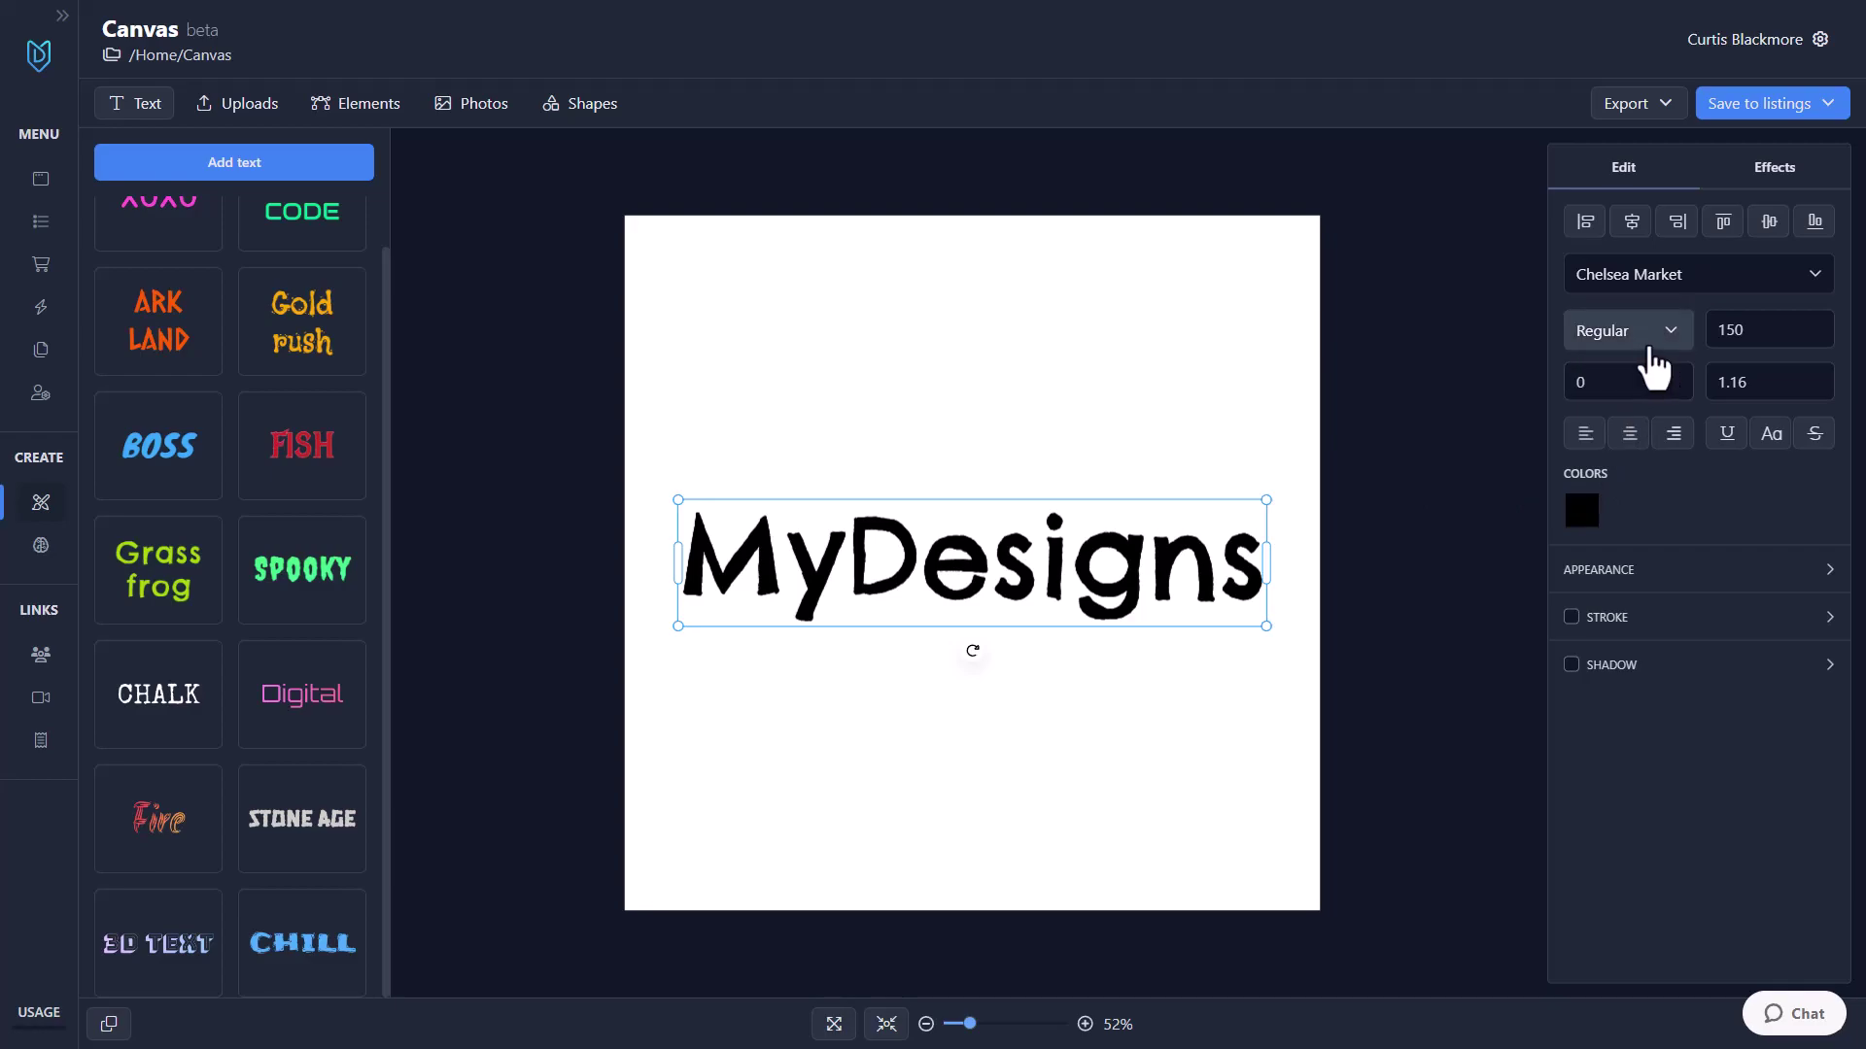
Step: Check the size, letter spacing and line height fields, then widen the MyDesigns text box
{"action": "left_click", "coordinate": [1749, 329]}
{"action": "left_click", "coordinate": [1635, 389]}
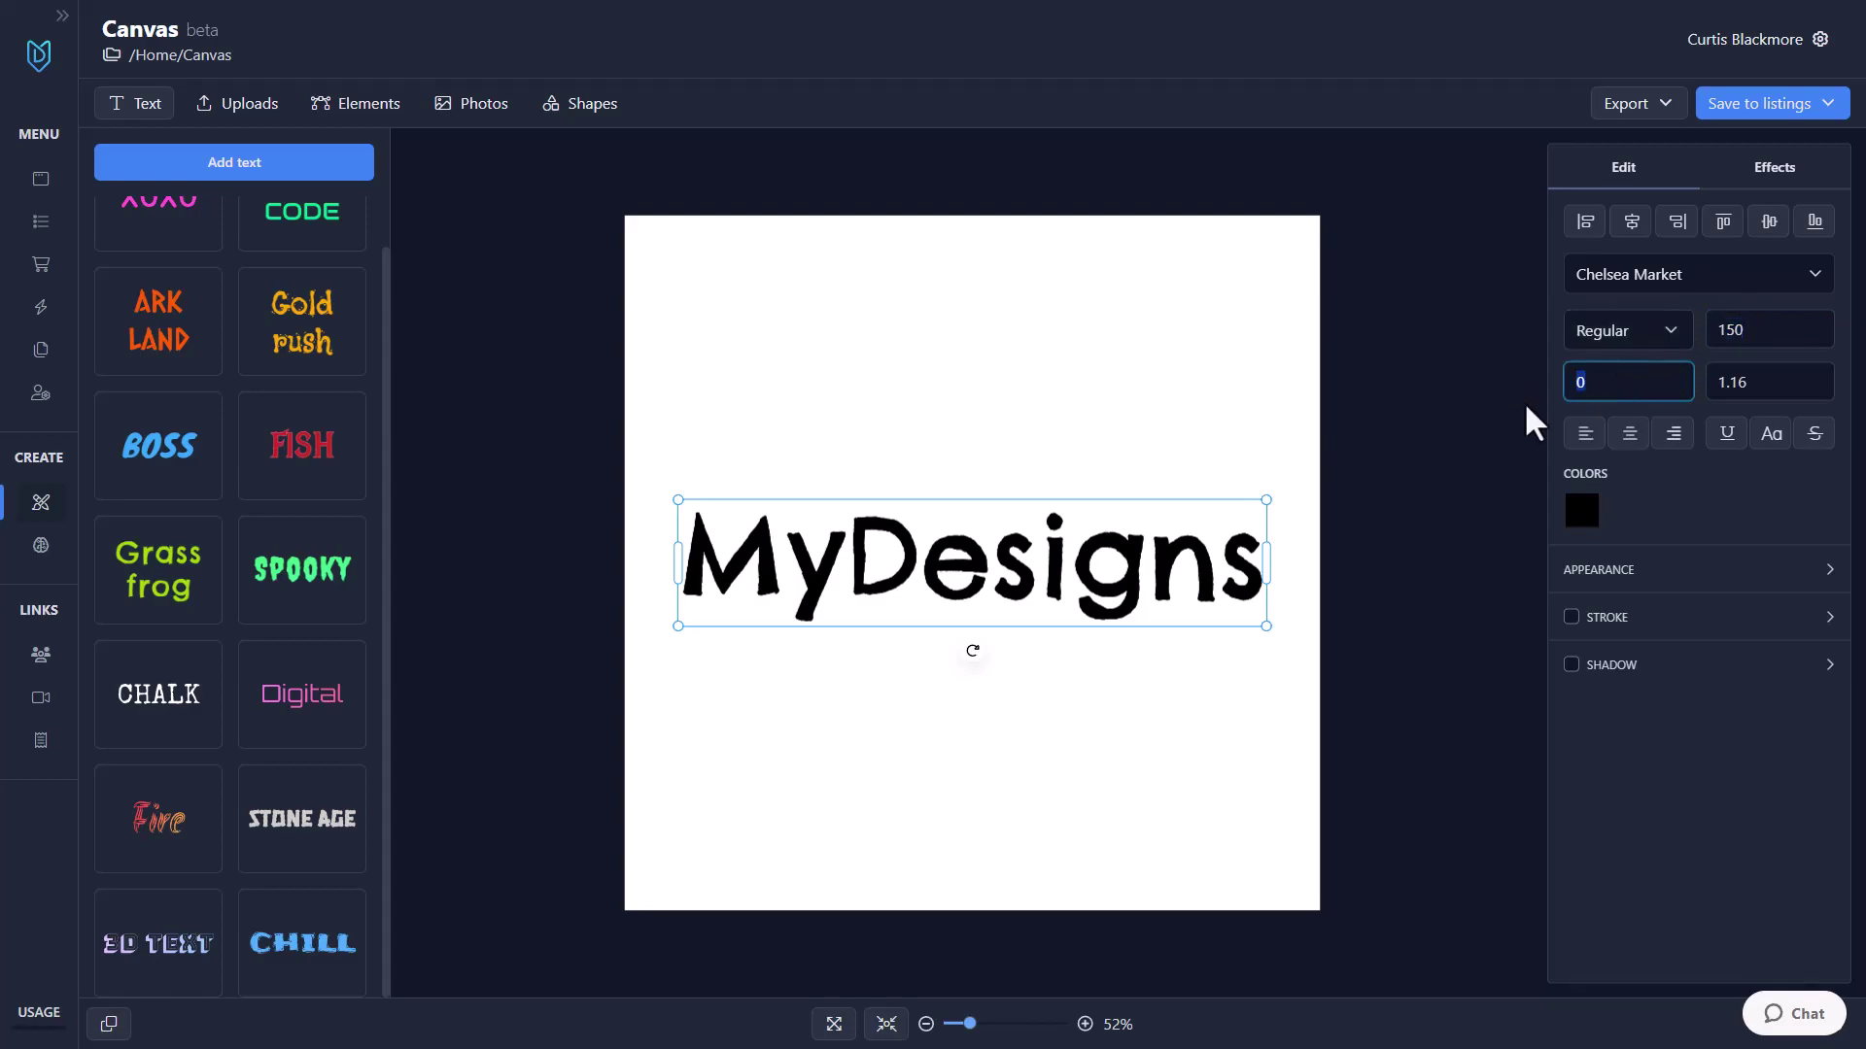
{"action": "left_click", "coordinate": [1774, 389]}
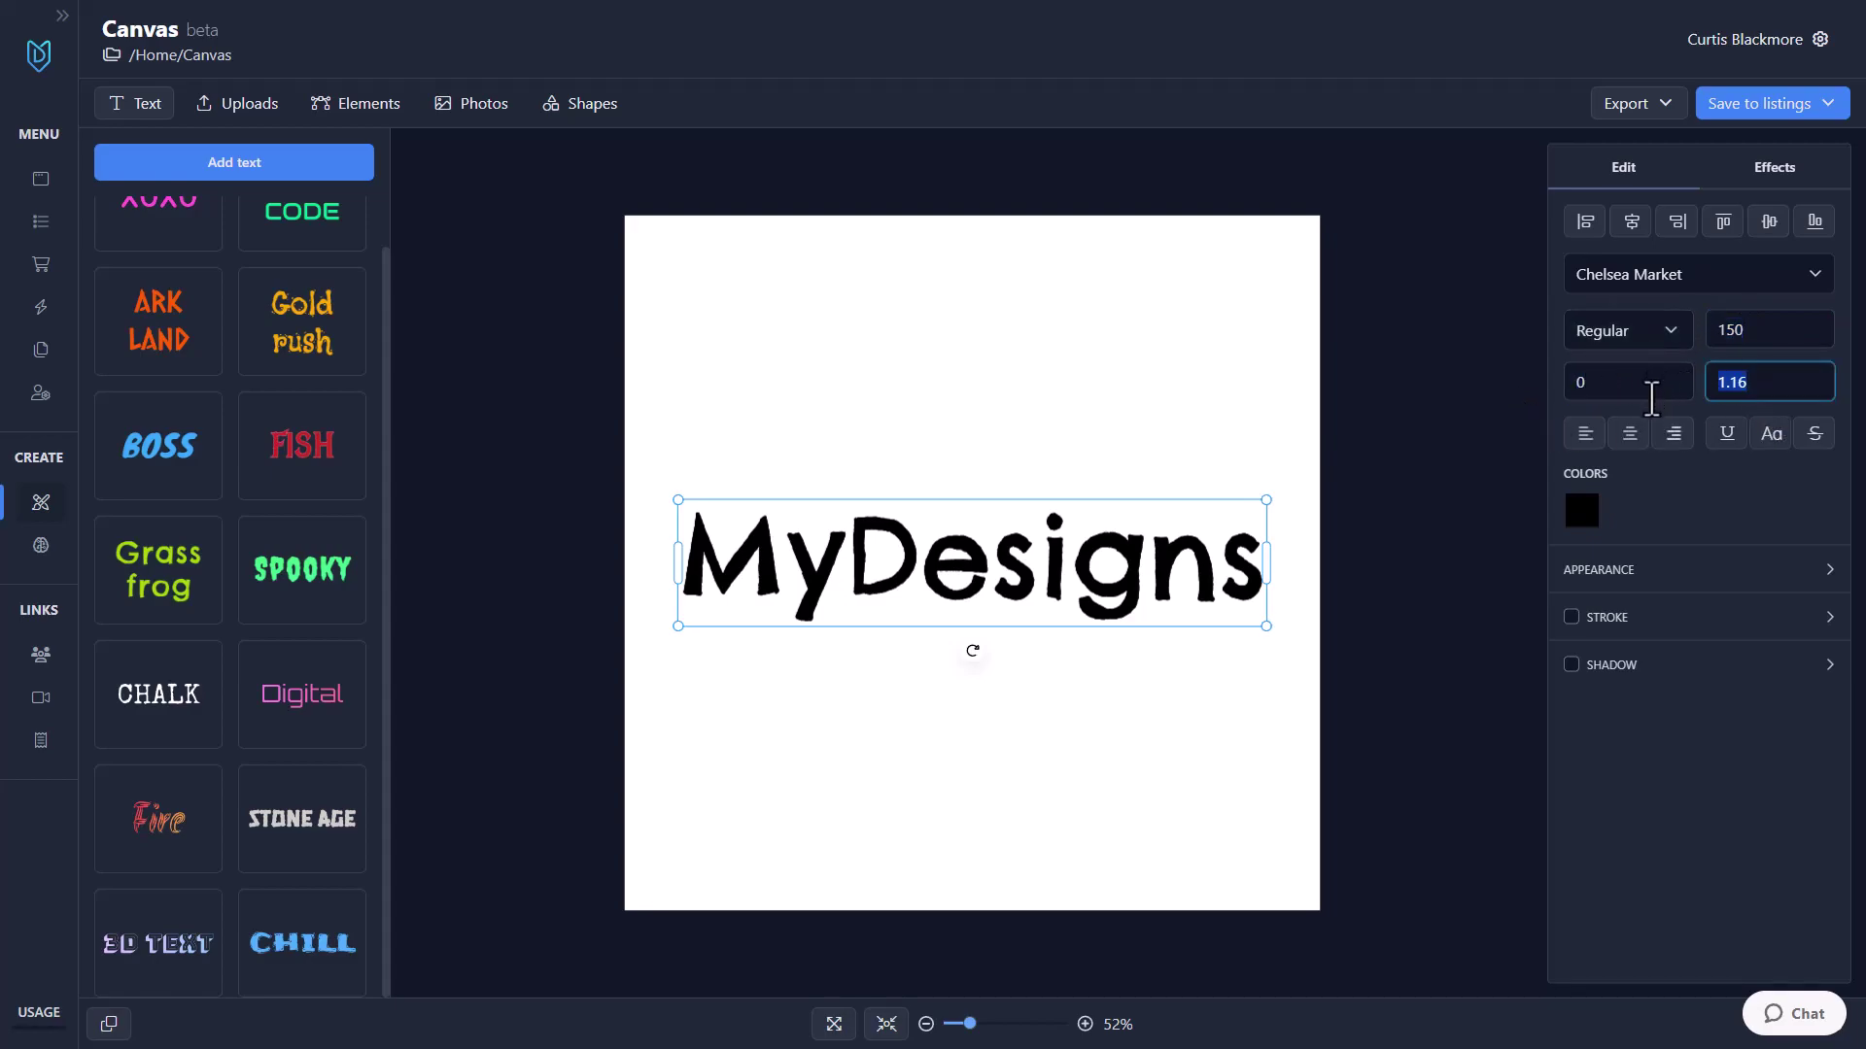
{"action": "left_click", "coordinate": [1683, 494]}
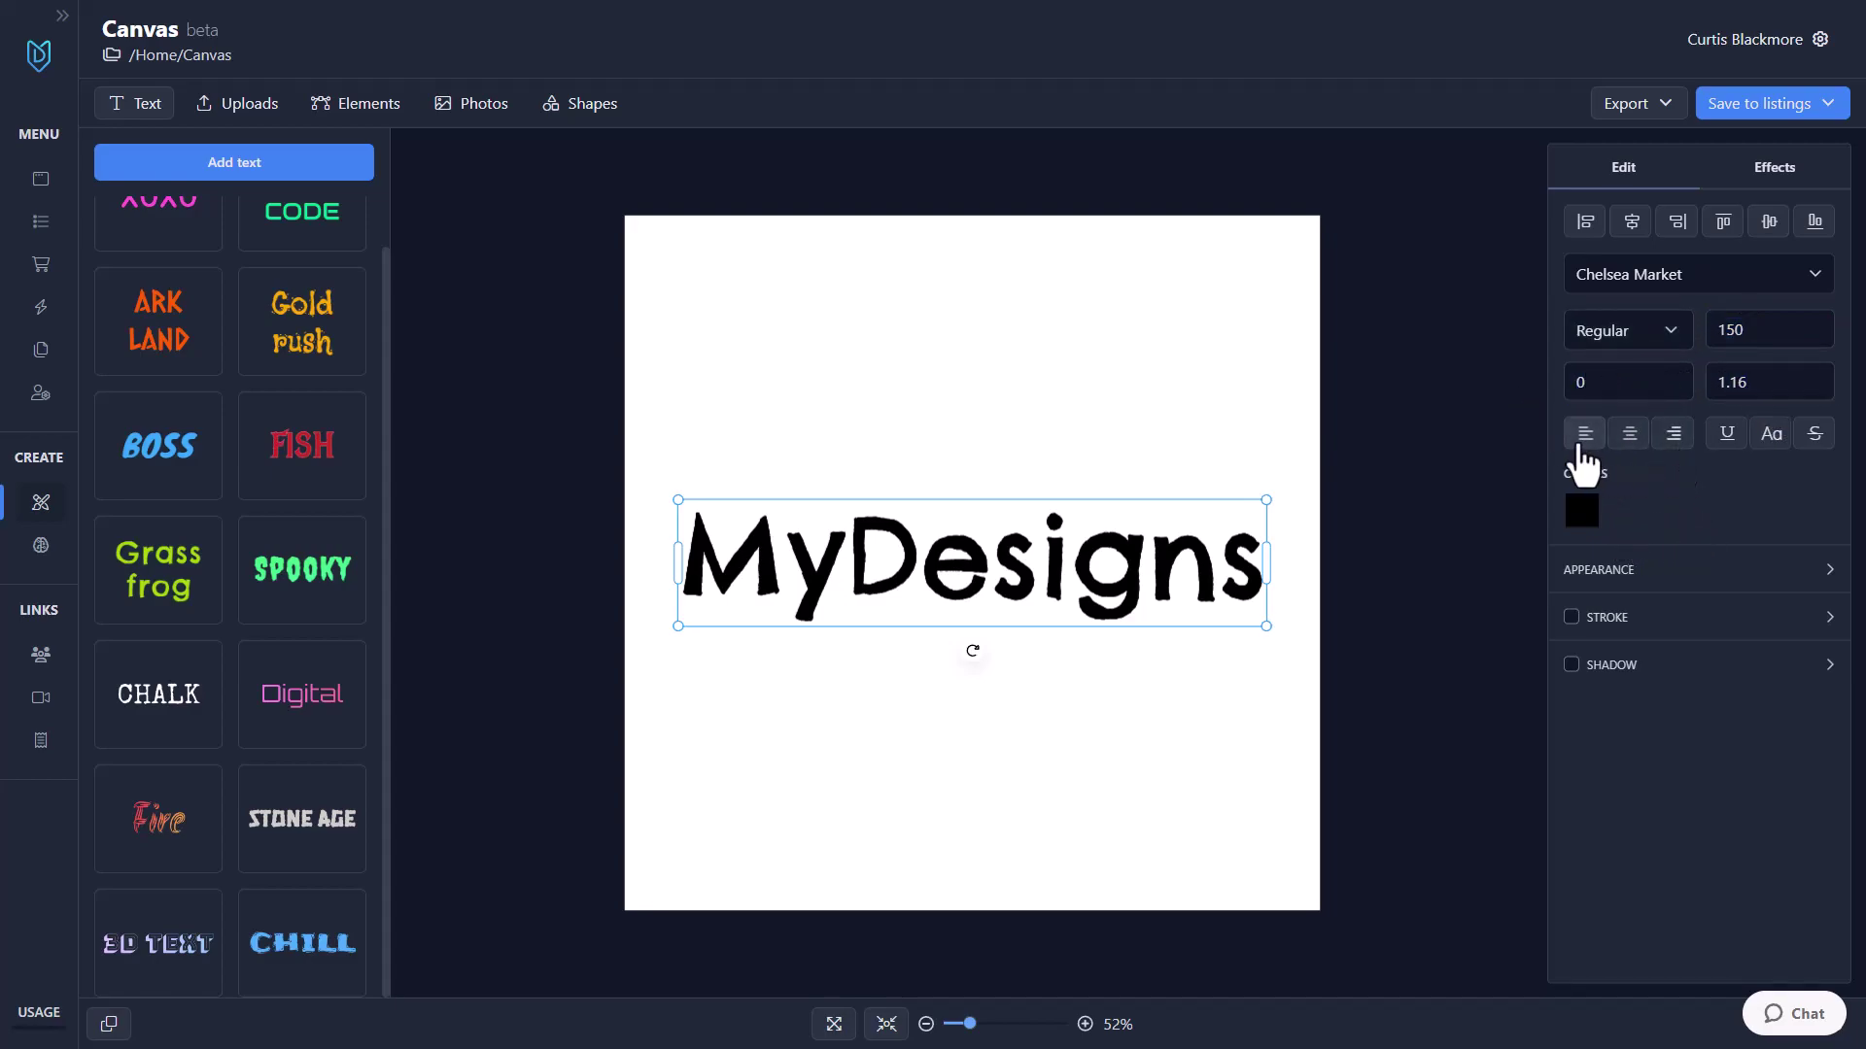
{"action": "left_click_drag", "start_coordinate": [1266, 564], "coordinate": [1326, 563]}
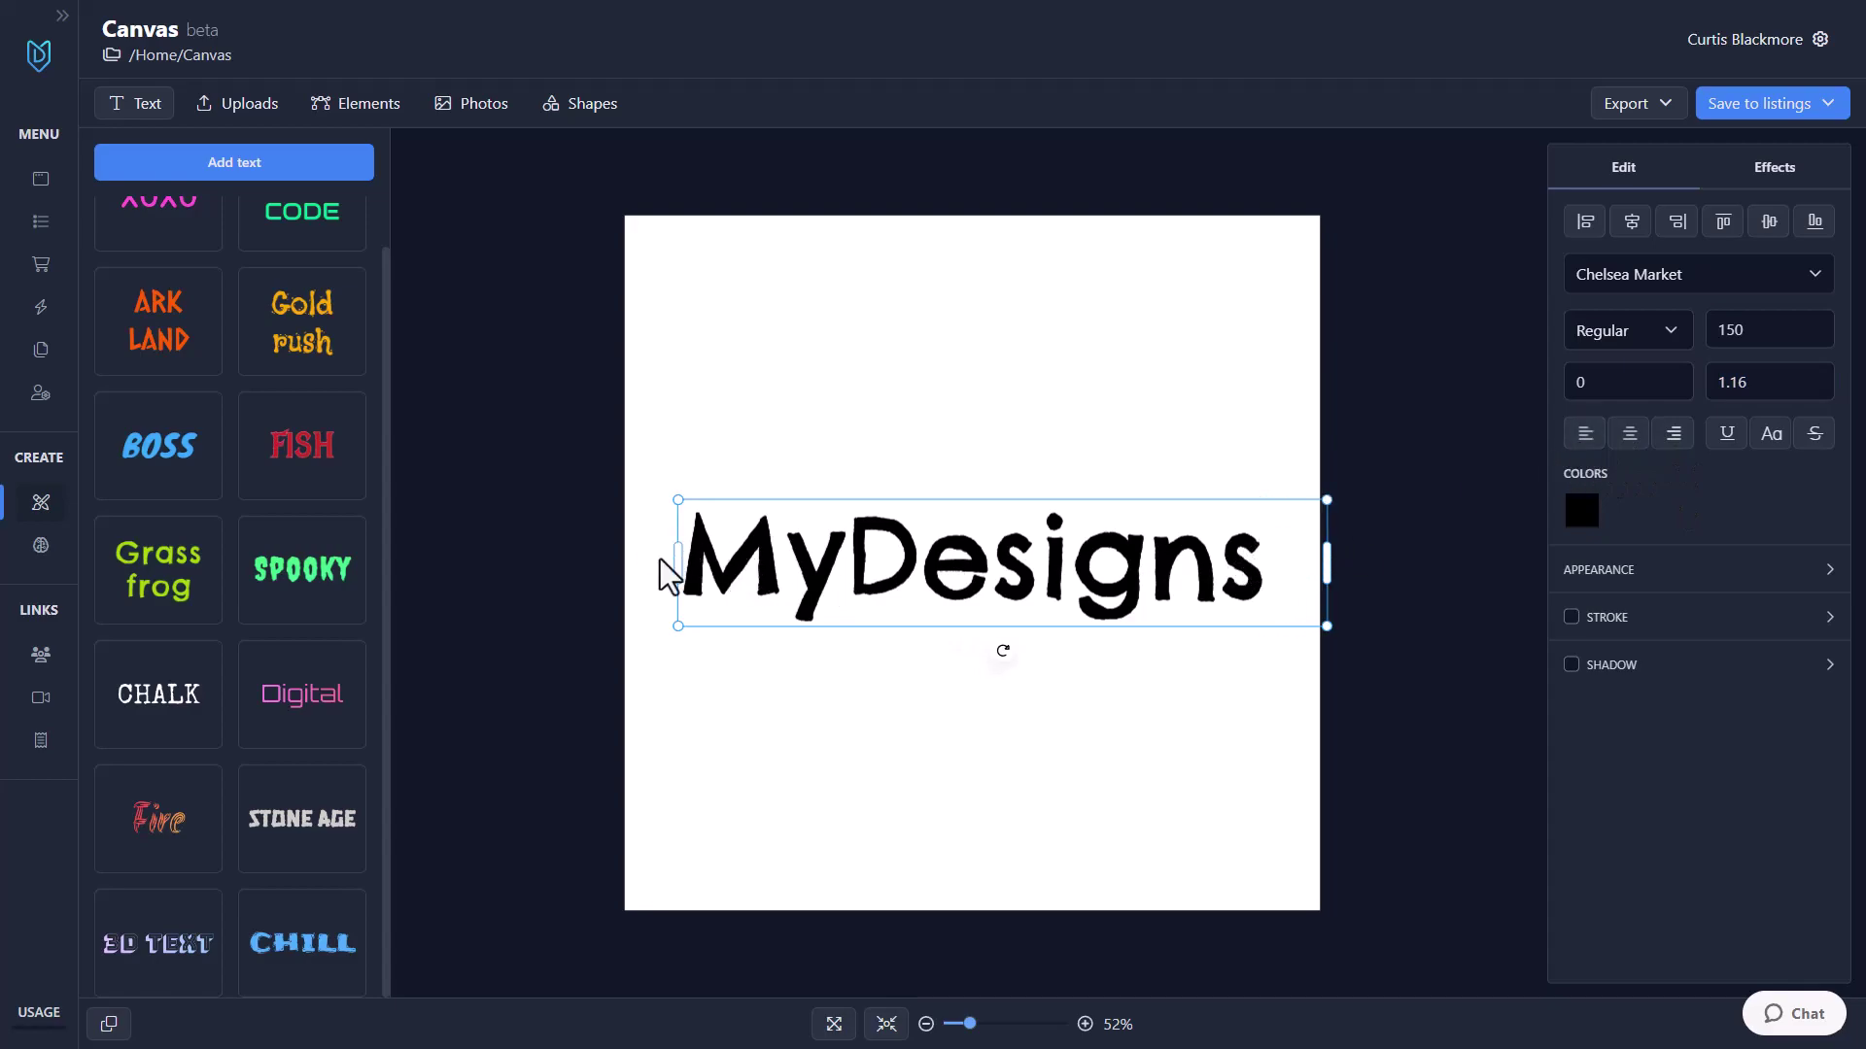
{"action": "left_click_drag", "start_coordinate": [675, 556], "coordinate": [640, 555]}
{"action": "left_click_drag", "start_coordinate": [1293, 563], "coordinate": [1326, 562]}
Step: Centre the box on the canvas with centre-aligned text, leaving underline and strikethrough off
{"action": "left_click", "coordinate": [1634, 223]}
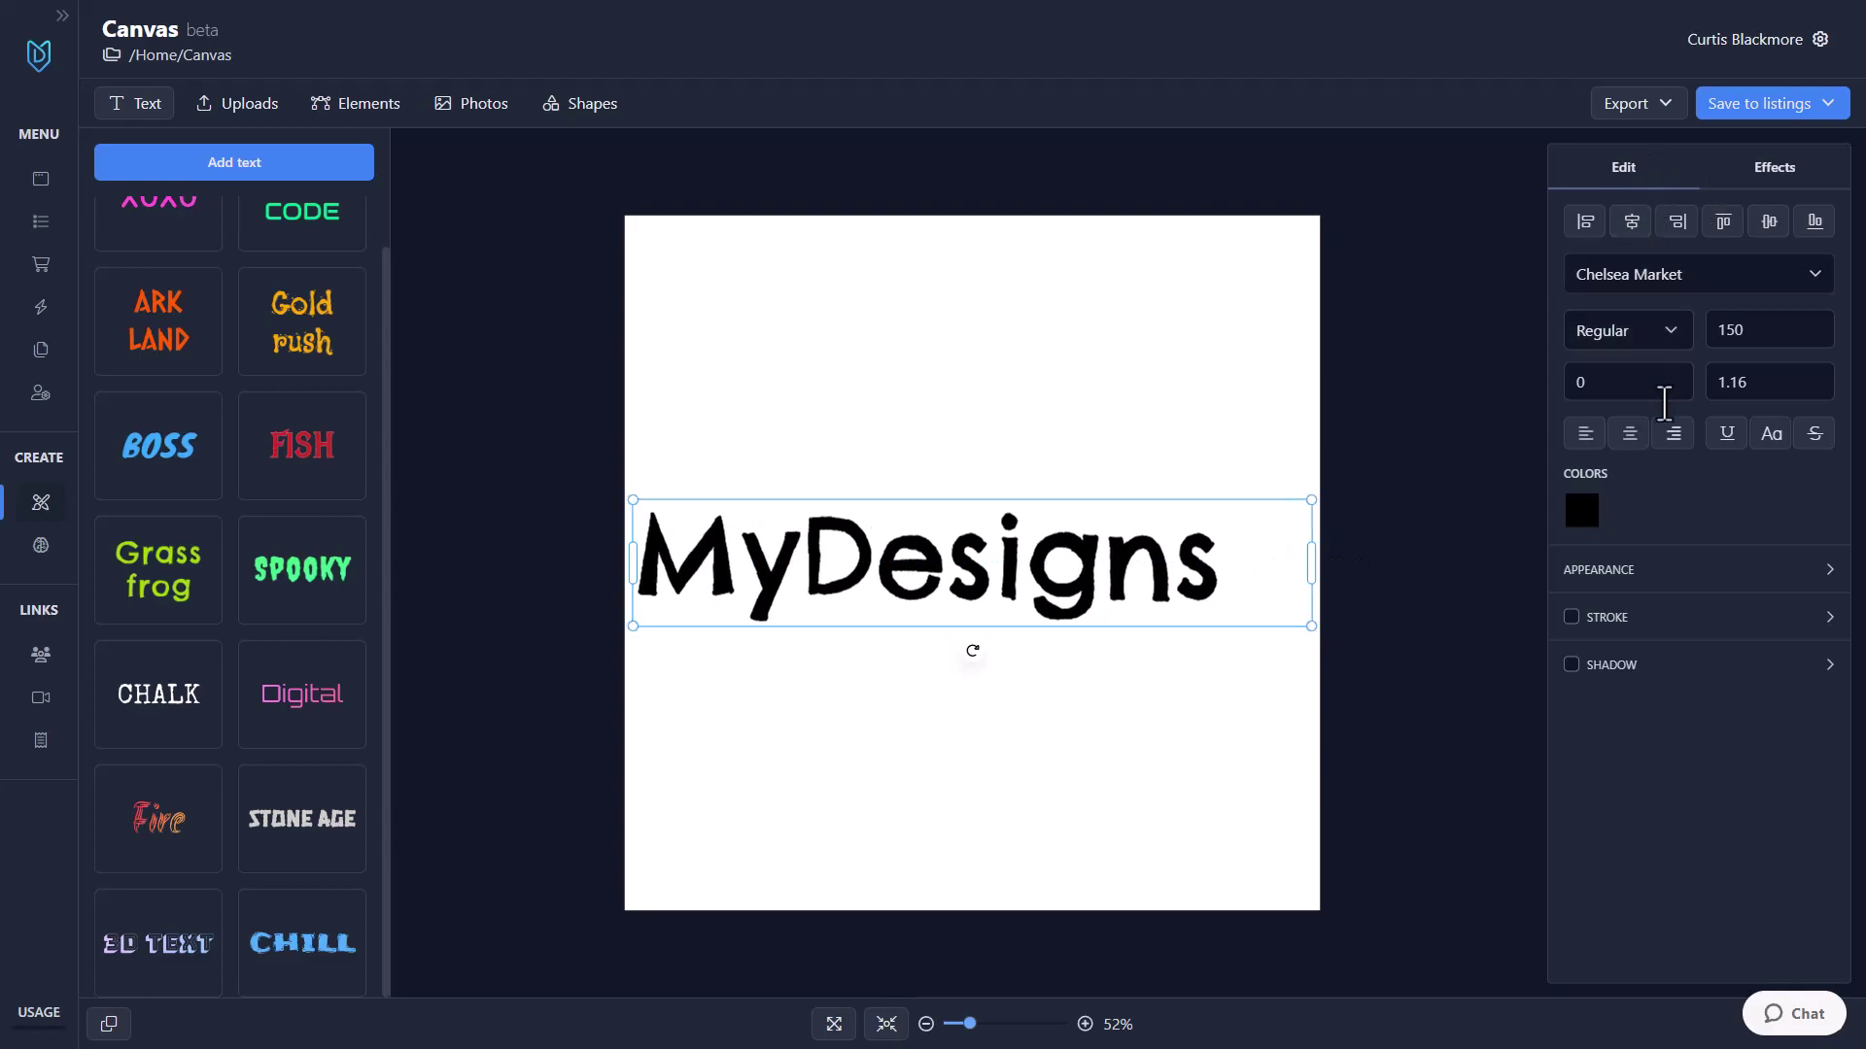
{"action": "left_click", "coordinate": [1630, 437]}
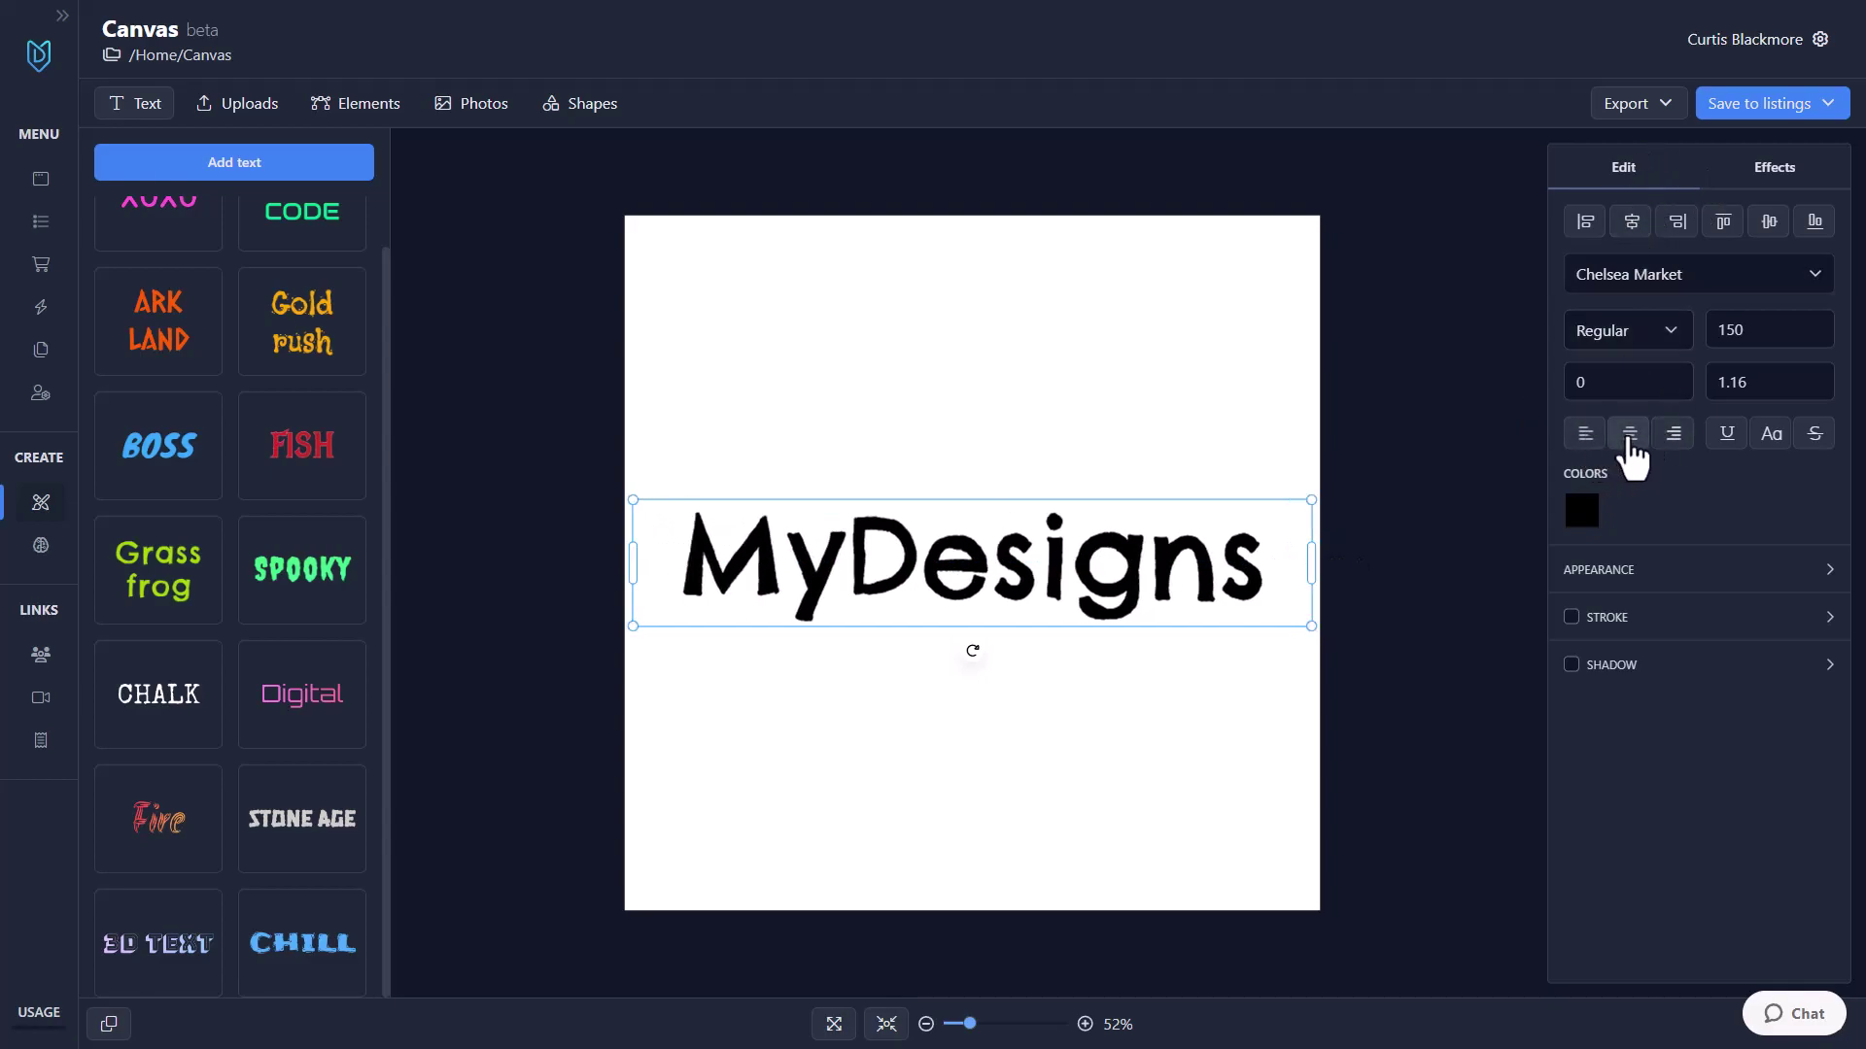
{"action": "left_click", "coordinate": [1671, 437]}
{"action": "left_click", "coordinate": [1629, 436]}
{"action": "left_click", "coordinate": [1585, 436]}
{"action": "left_click", "coordinate": [1630, 436]}
{"action": "left_click", "coordinate": [1726, 436]}
{"action": "left_click", "coordinate": [1725, 439]}
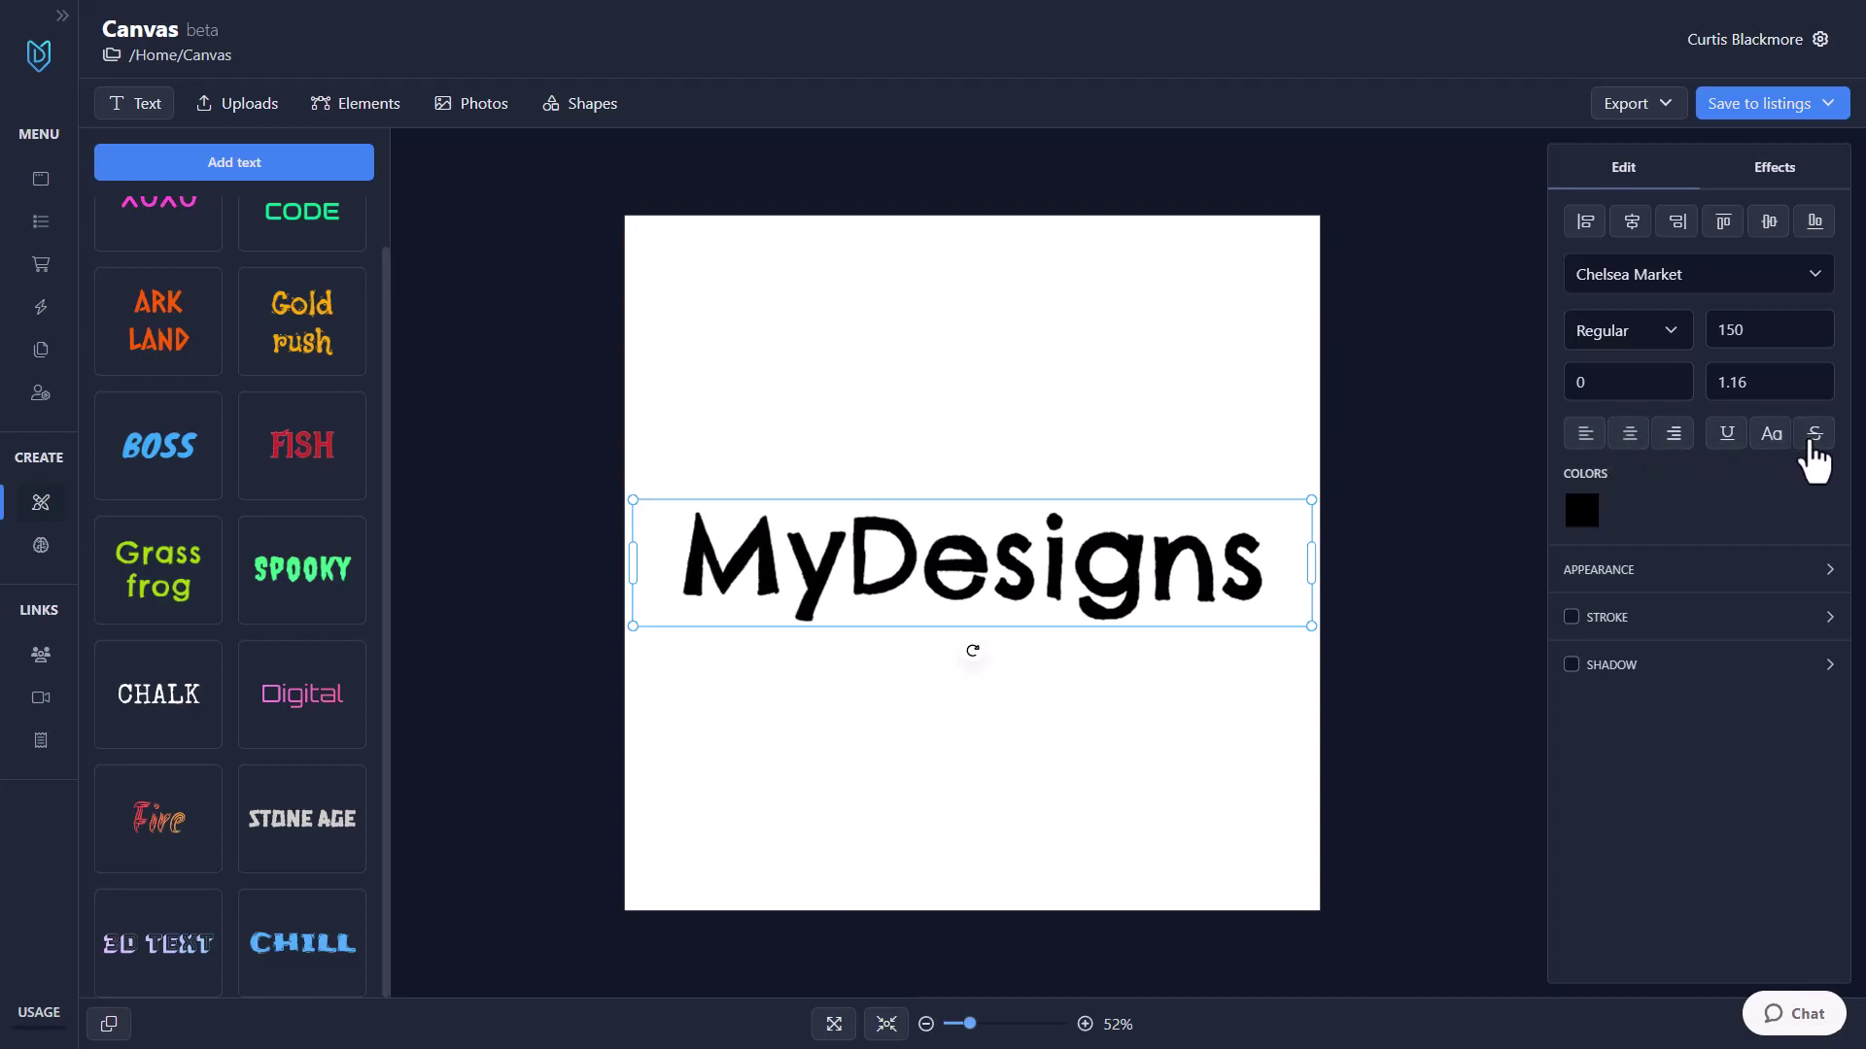
{"action": "left_click", "coordinate": [1813, 435]}
{"action": "left_click", "coordinate": [1813, 435]}
Step: Open the text colour picker and try orange, then blue
{"action": "left_click", "coordinate": [1582, 511]}
{"action": "left_click_drag", "start_coordinate": [1475, 352], "coordinate": [1512, 266]}
{"action": "left_click", "coordinate": [1415, 436]}
Step: Switch the dark green fill to a gradient and add a cyan middle stop
{"action": "left_click", "coordinate": [1385, 436]}
{"action": "left_click_drag", "start_coordinate": [1437, 383], "coordinate": [1495, 357]}
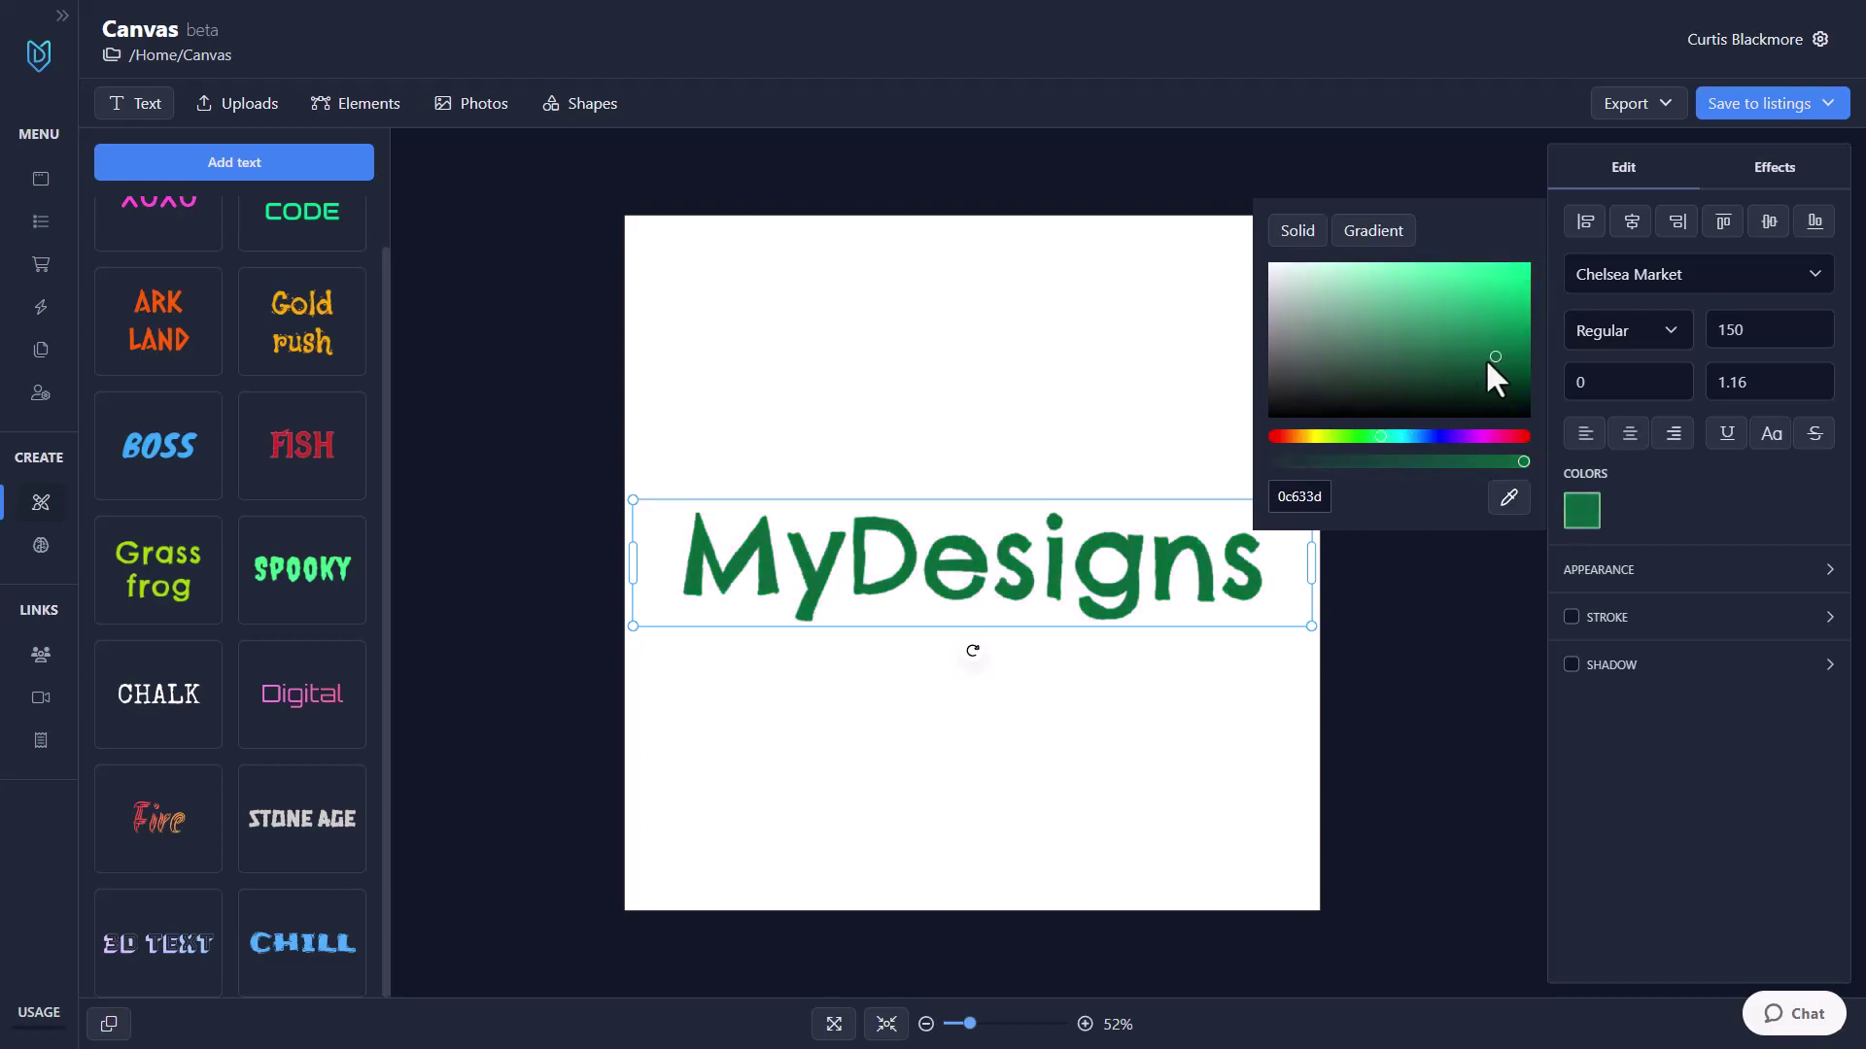
{"action": "left_click", "coordinate": [1399, 250]}
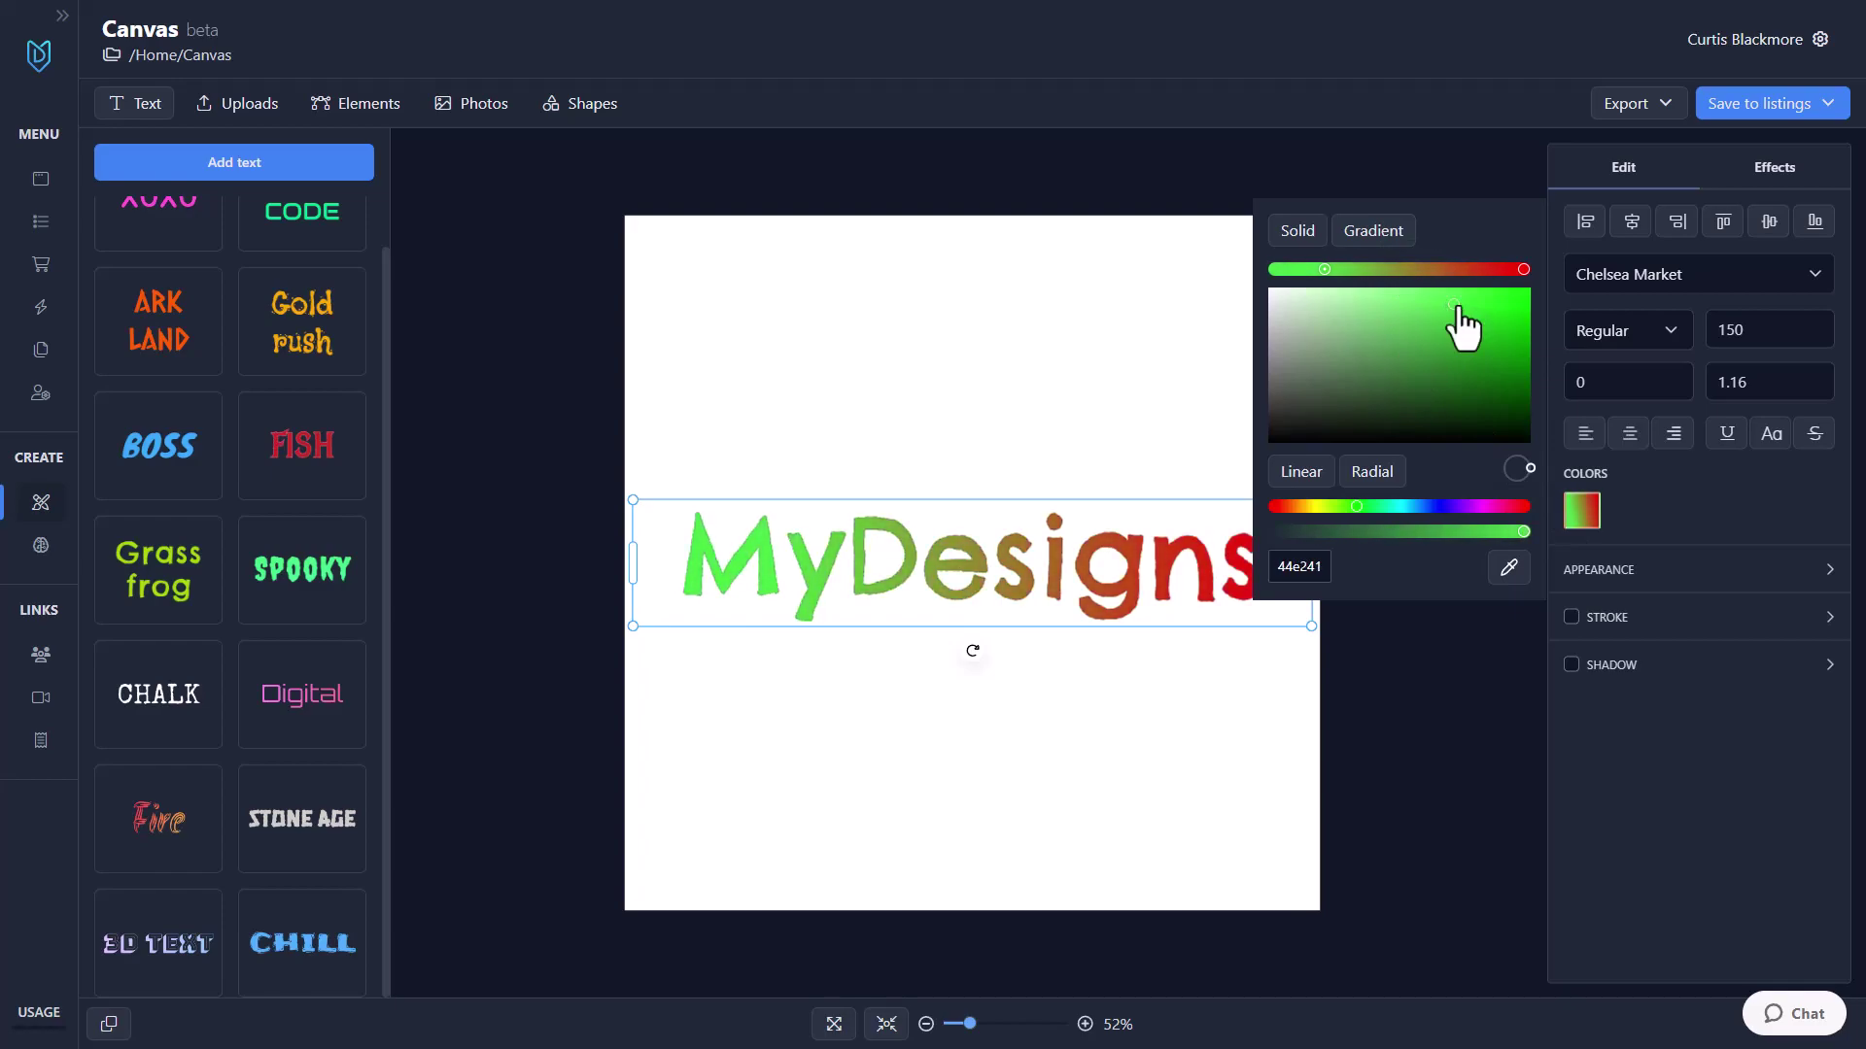
{"action": "left_click", "coordinate": [1430, 327]}
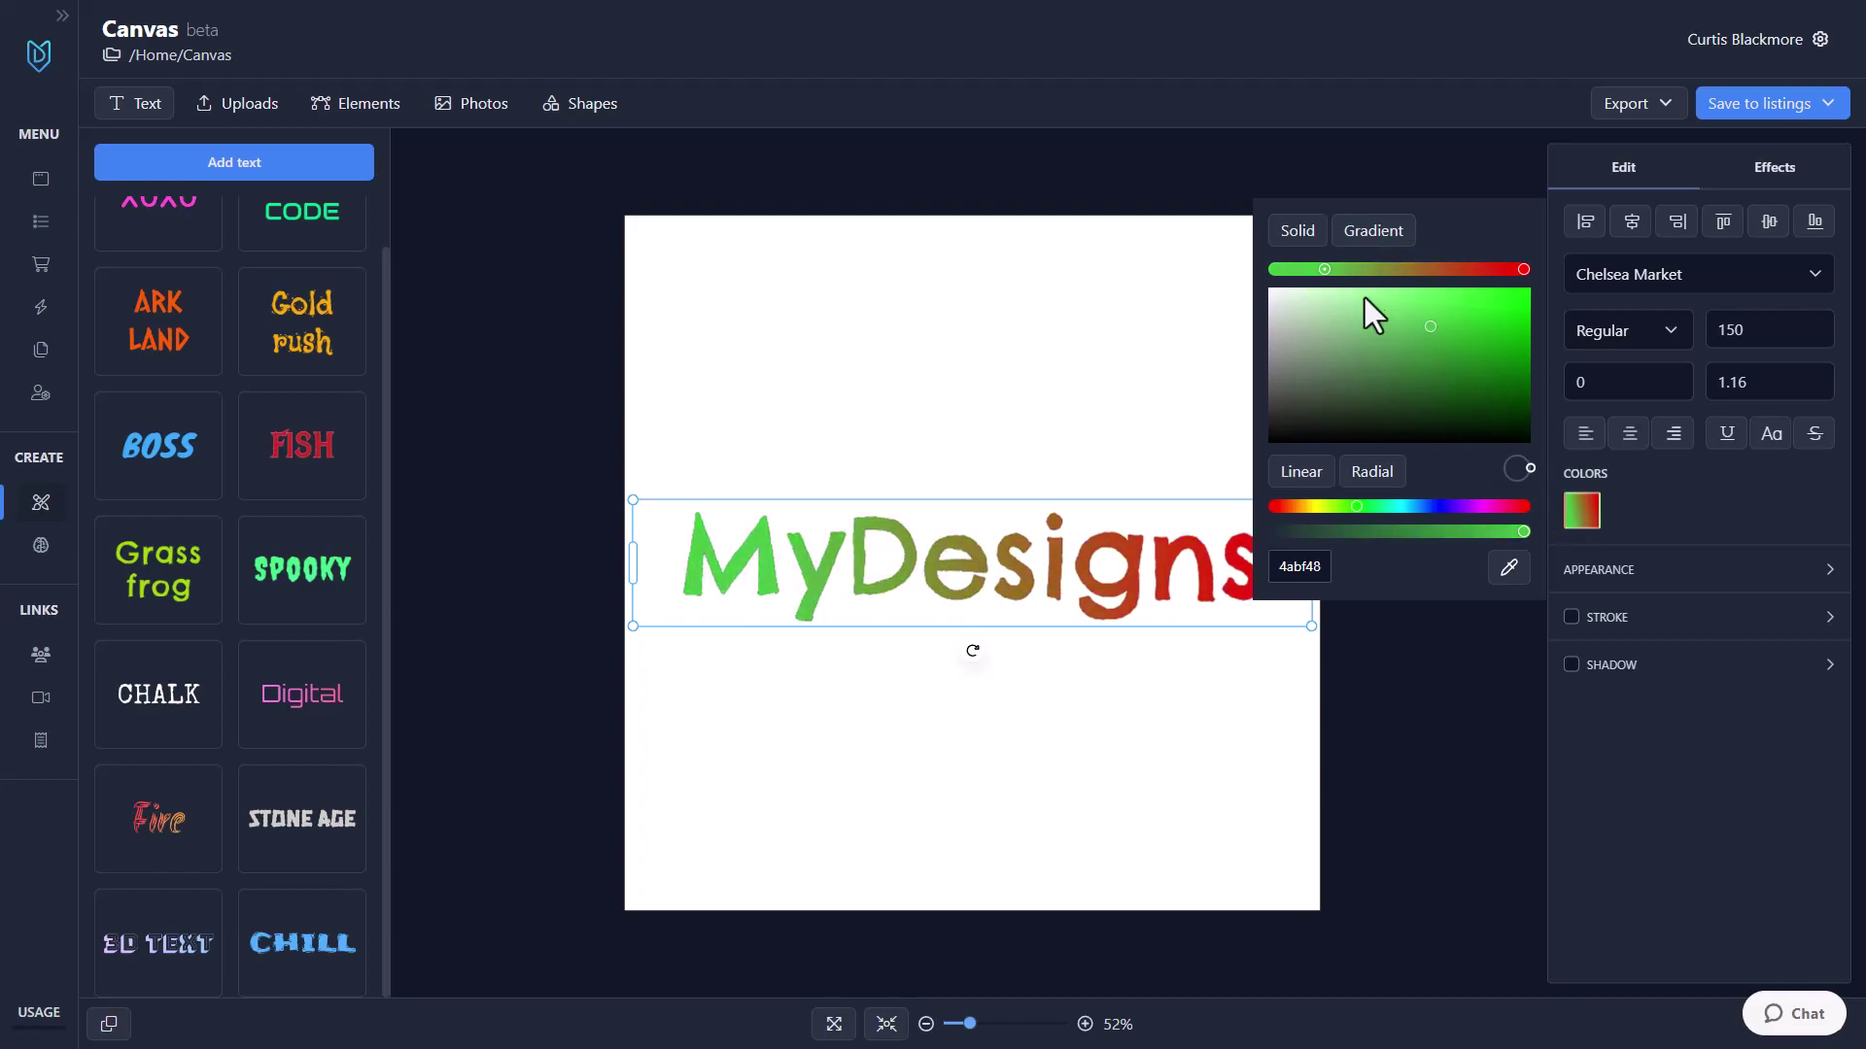
{"action": "left_click", "coordinate": [1422, 270]}
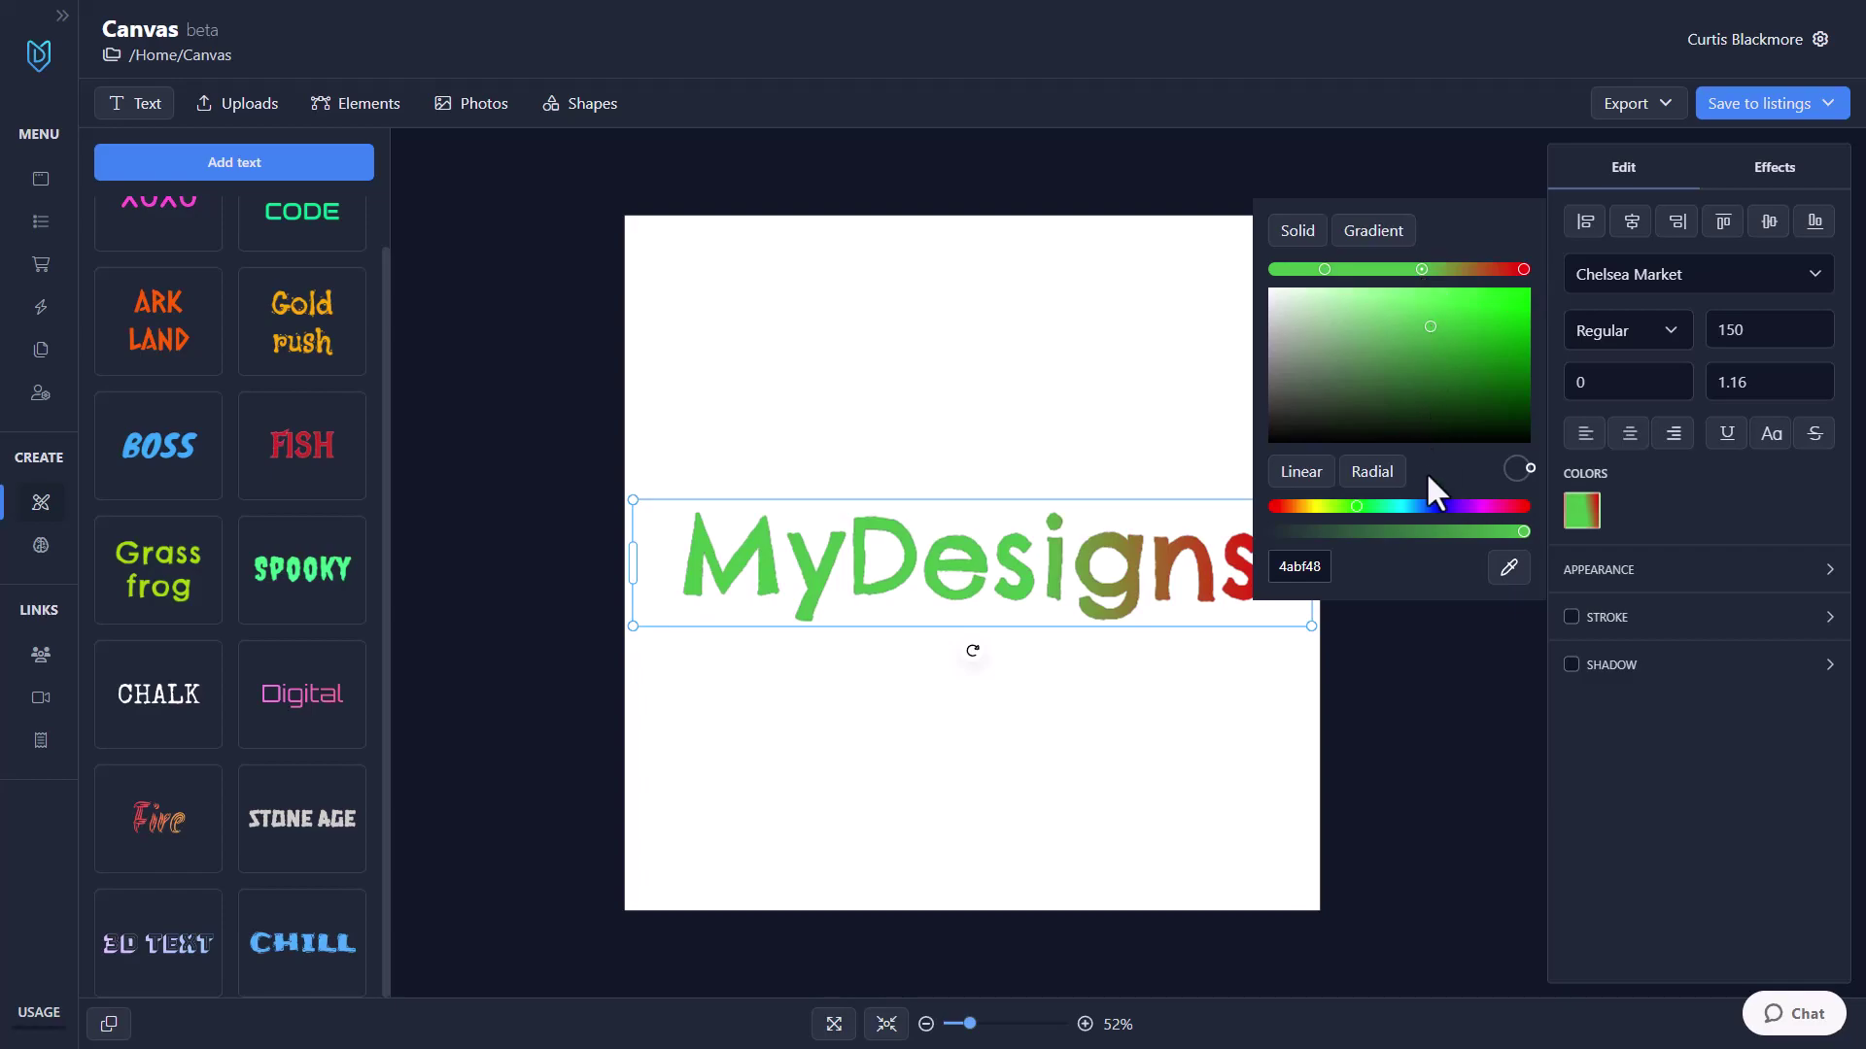
{"action": "left_click", "coordinate": [1403, 506]}
{"action": "left_click", "coordinate": [1484, 293]}
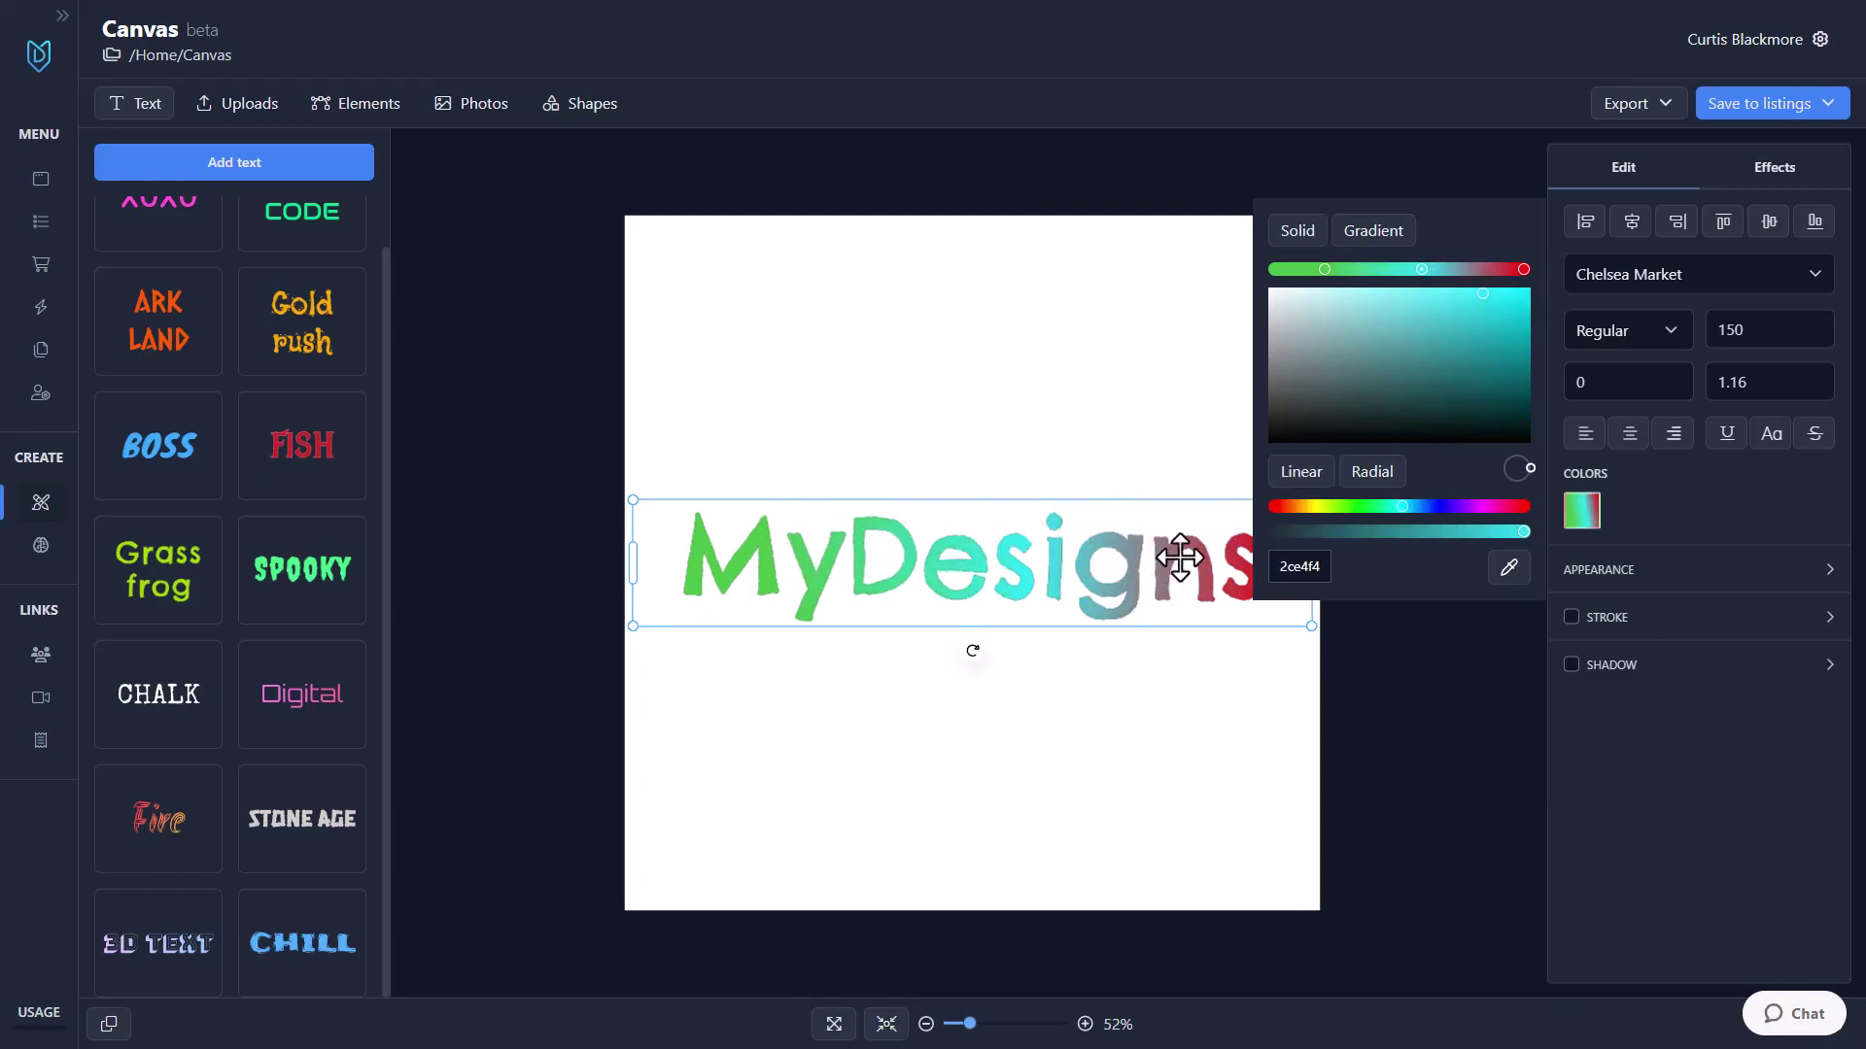
Step: Shift the green, cyan and red gradient stops left and change the gradient angle
{"action": "left_click_drag", "start_coordinate": [1324, 271], "coordinate": [1305, 272]}
{"action": "left_click_drag", "start_coordinate": [1421, 270], "coordinate": [1395, 272]}
{"action": "left_click_drag", "start_coordinate": [1524, 271], "coordinate": [1509, 270]}
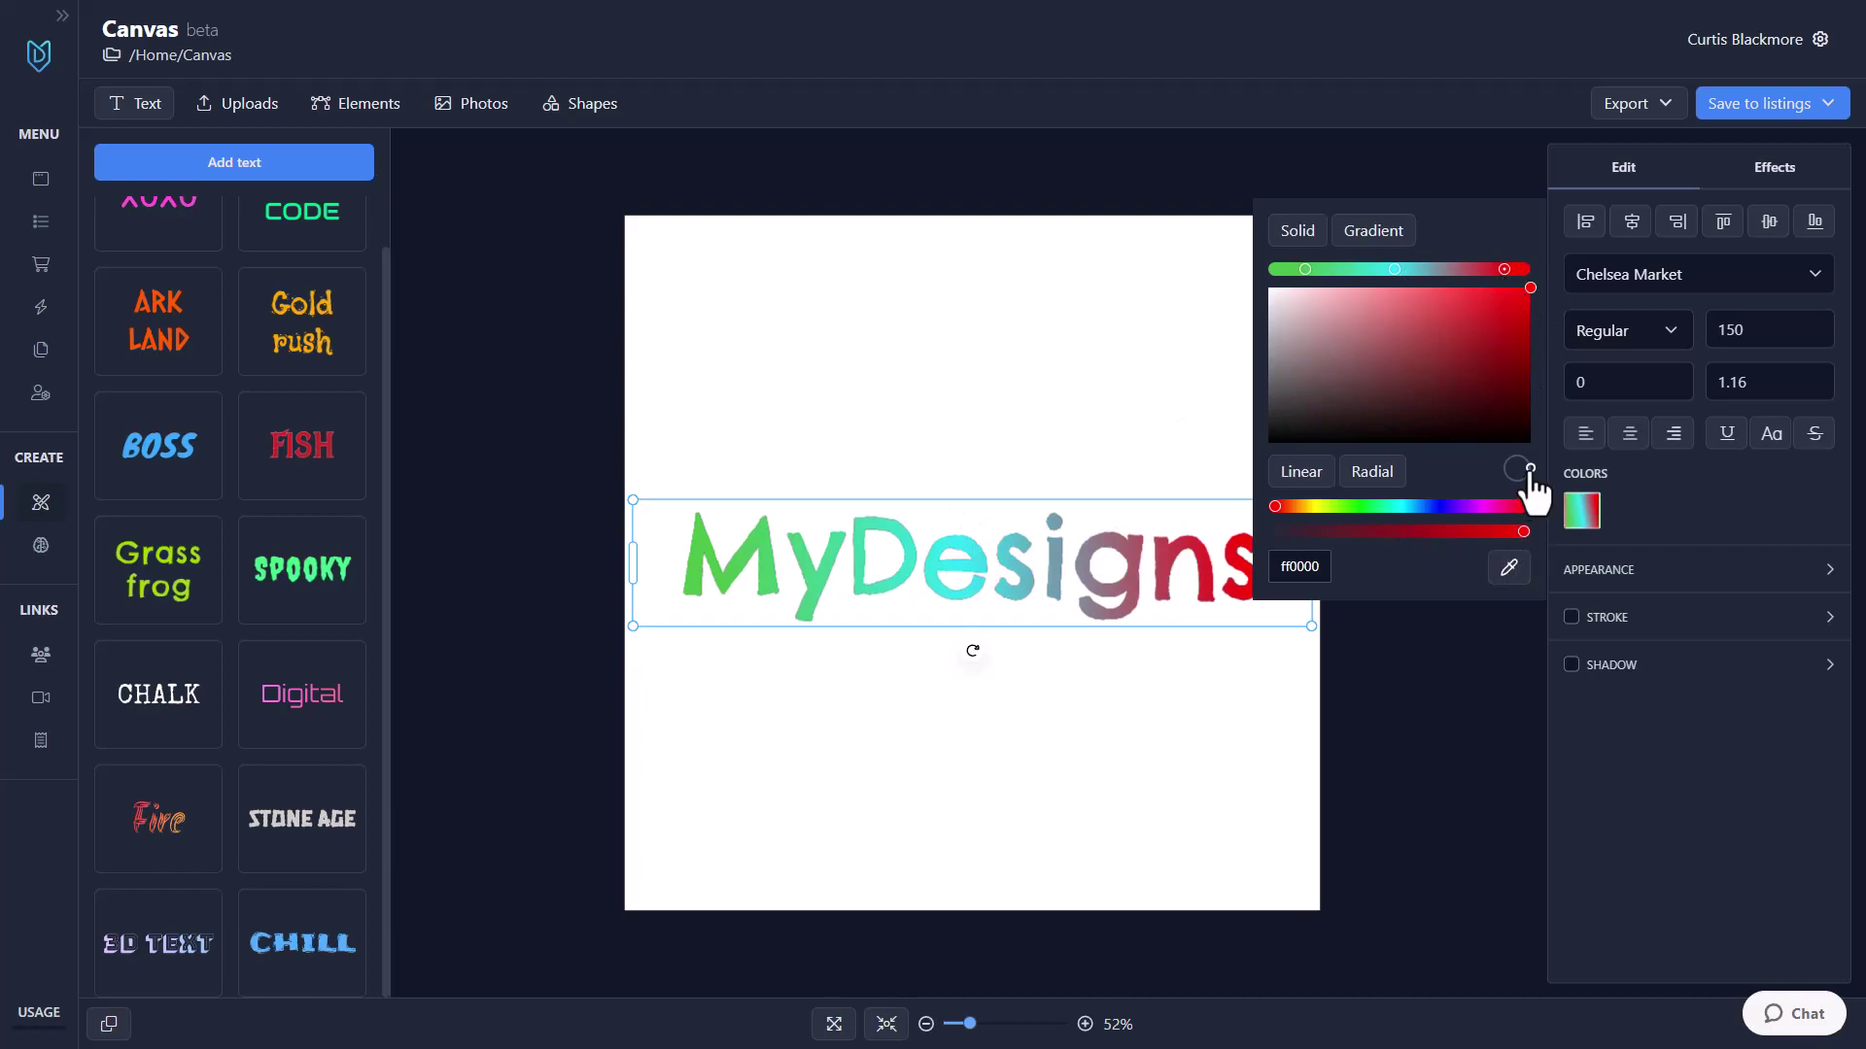
{"action": "mouse_move", "coordinate": [1531, 468]}
{"action": "left_mouse_down"}
{"action": "mouse_move", "coordinate": [1518, 482]}
{"action": "mouse_move", "coordinate": [1498, 455]}
{"action": "mouse_move", "coordinate": [1529, 475]}
{"action": "mouse_move", "coordinate": [1534, 459]}
{"action": "mouse_move", "coordinate": [1522, 482]}
{"action": "left_mouse_up"}
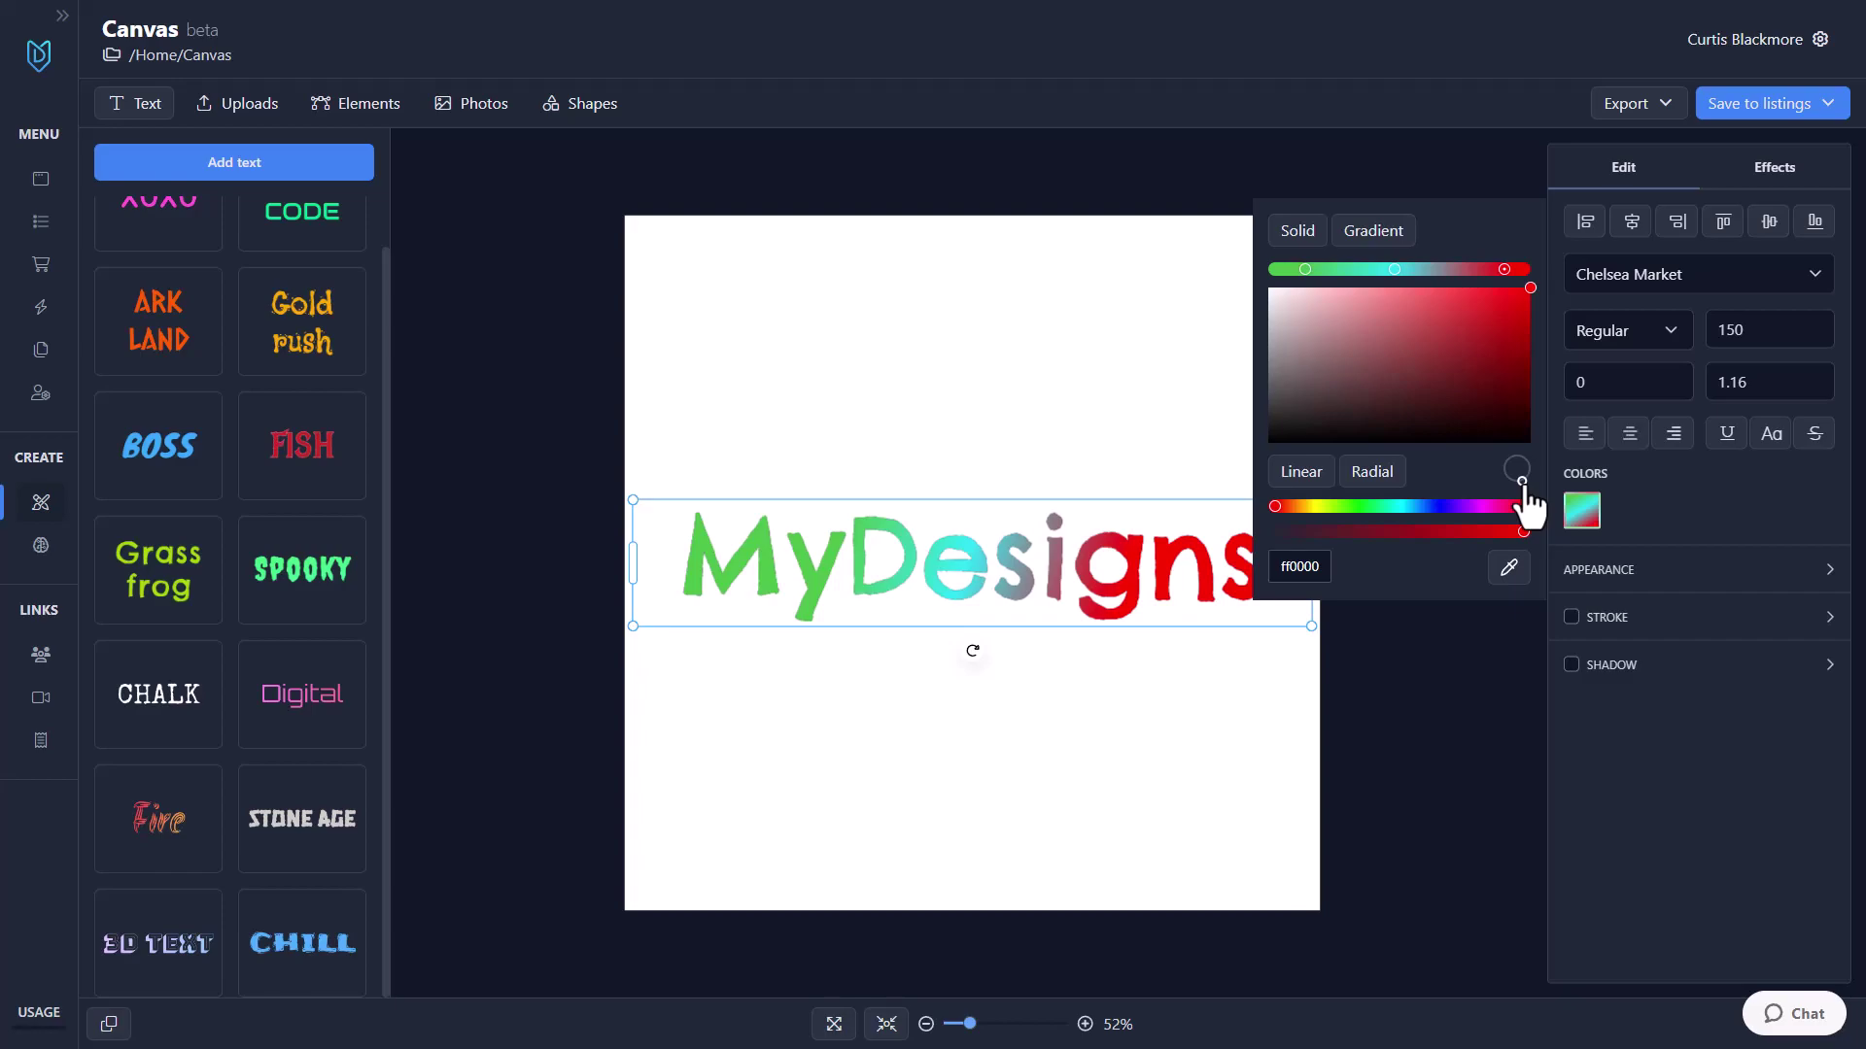
Step: Make the gradient's end stop purple (8b39ef), then move MyDesigns up toward the canvas top
{"action": "left_click", "coordinate": [1509, 570]}
{"action": "left_click", "coordinate": [1502, 581]}
{"action": "left_click", "coordinate": [1504, 575]}
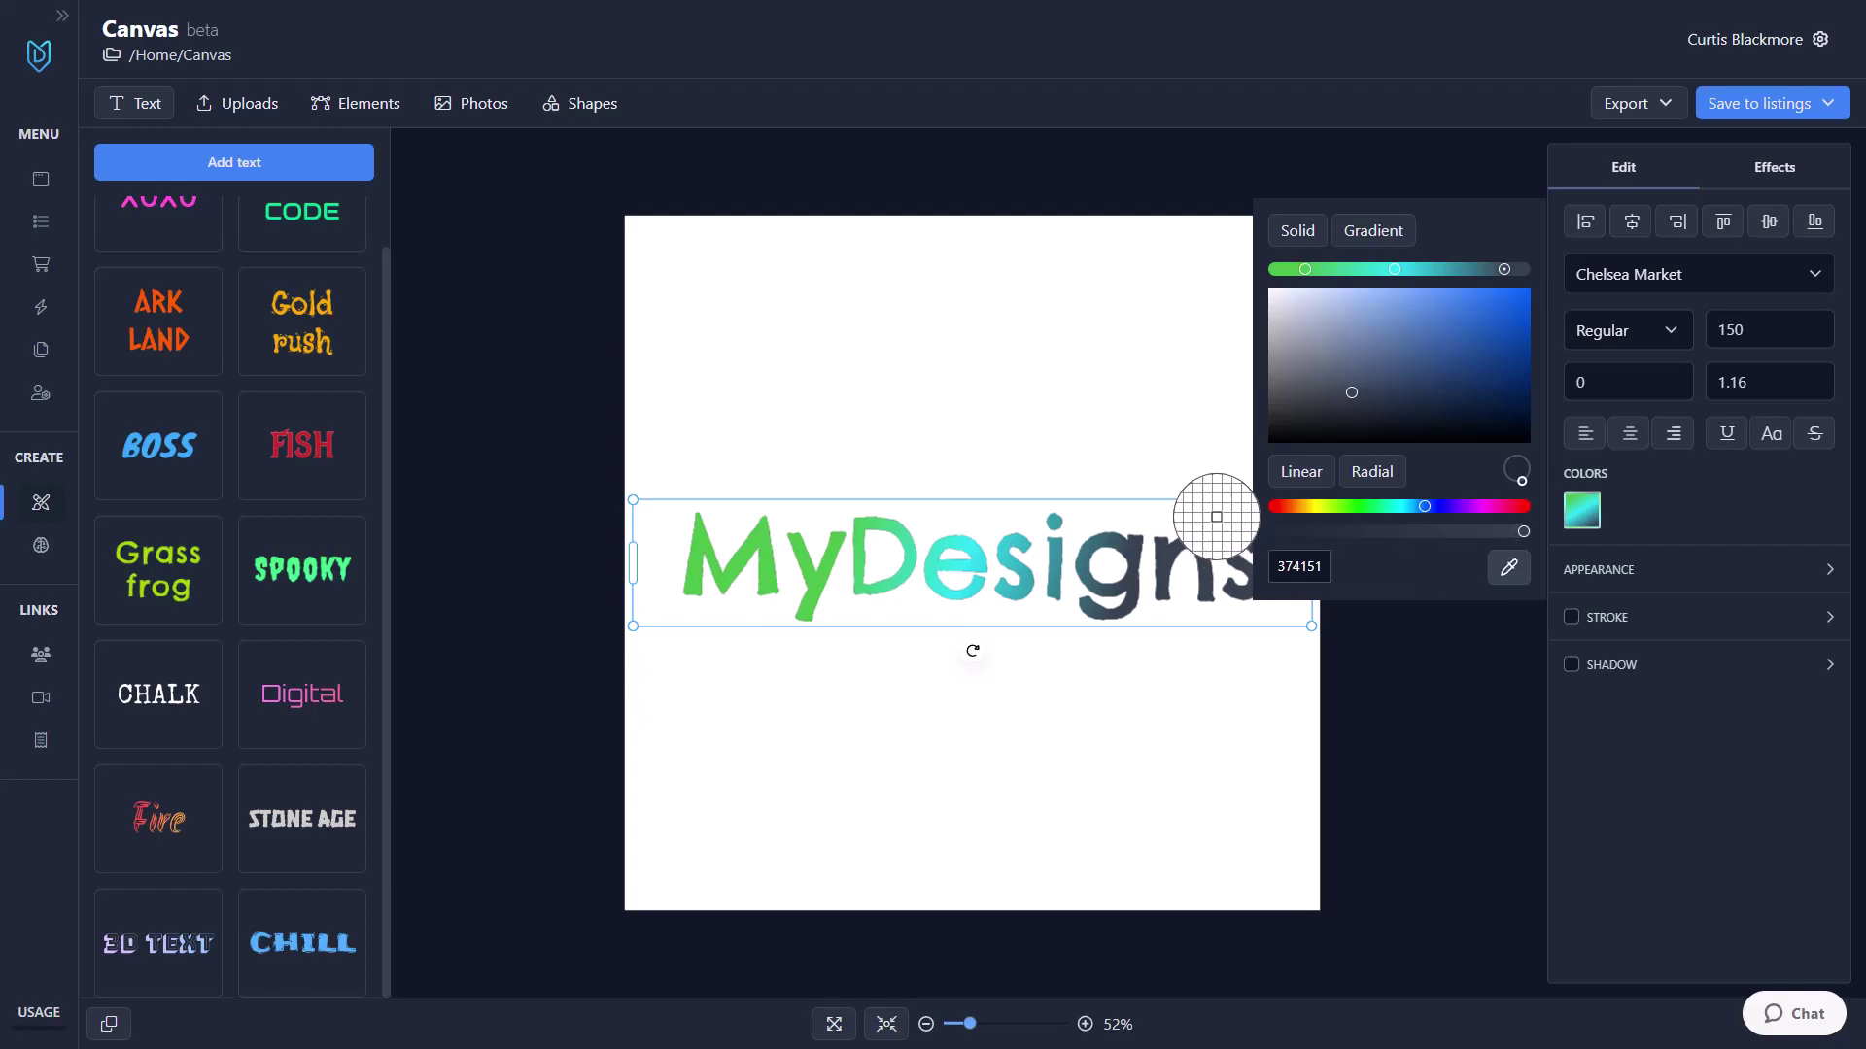
{"action": "left_click", "coordinate": [761, 568]}
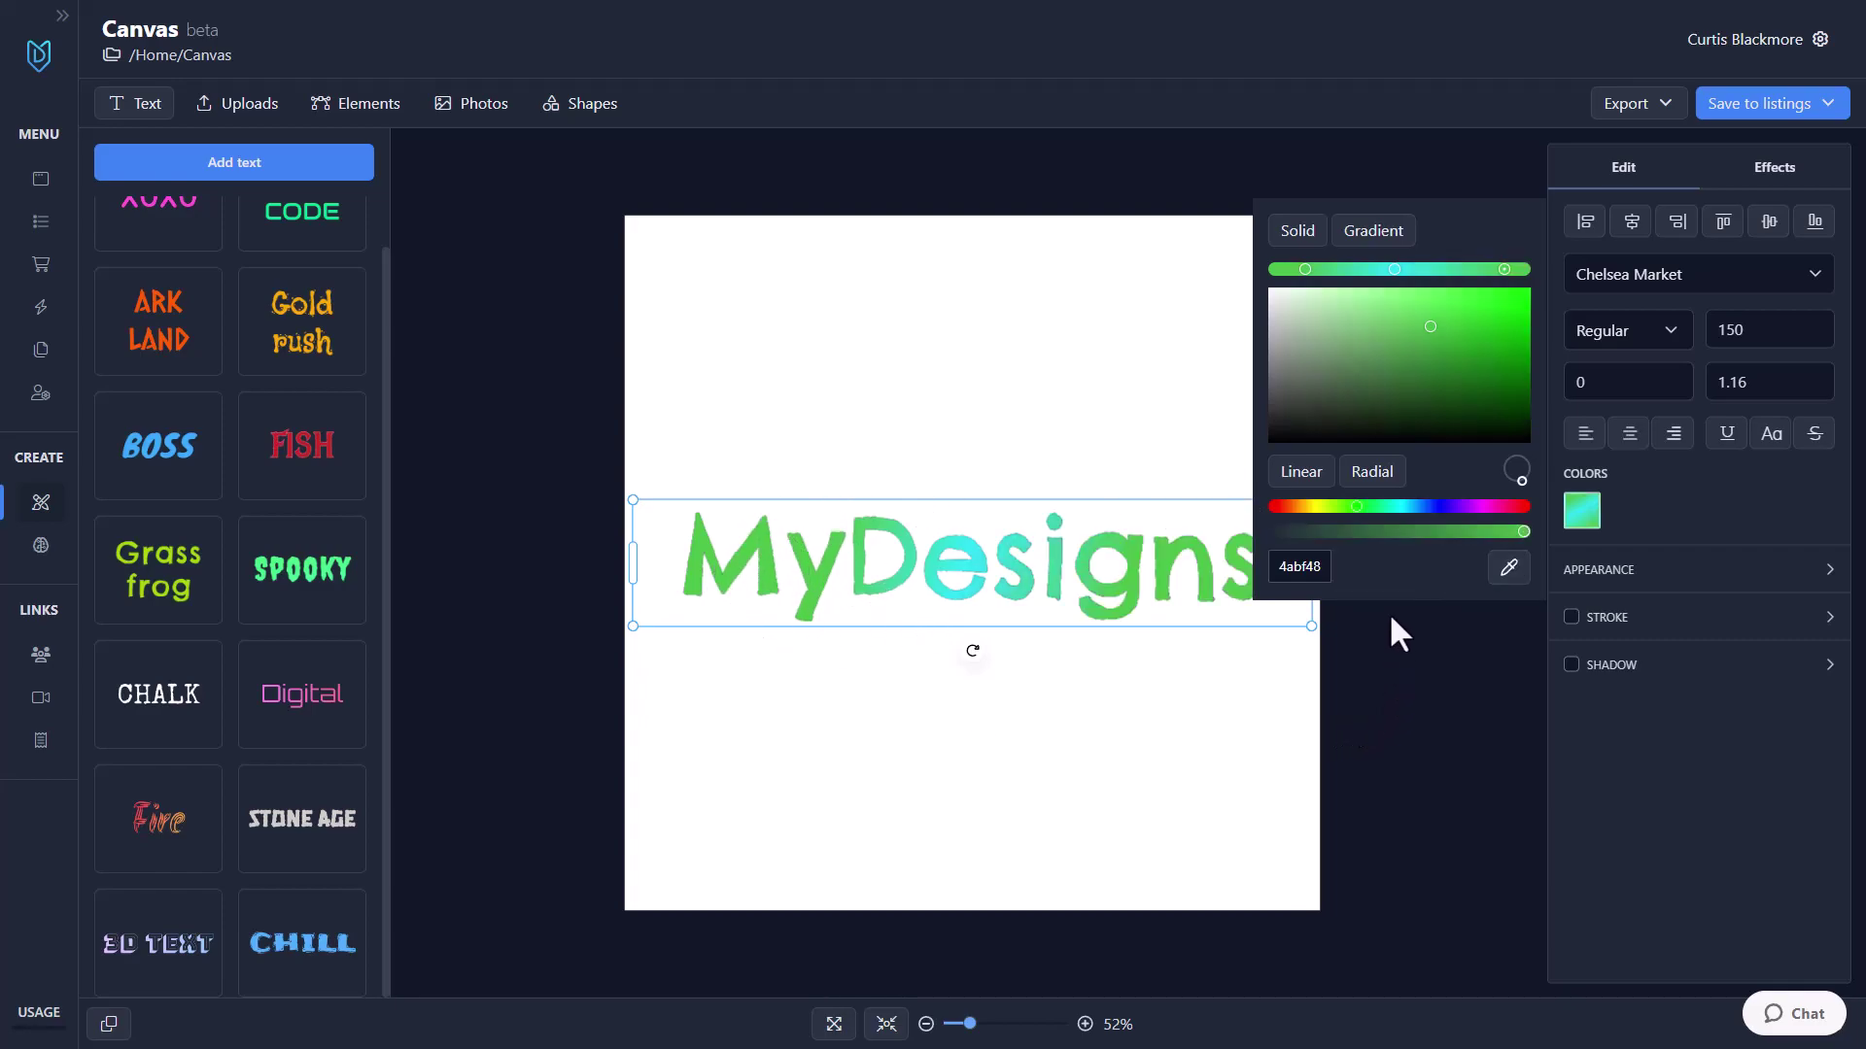
{"action": "left_click", "coordinate": [1454, 506]}
{"action": "left_click_drag", "start_coordinate": [1466, 387], "coordinate": [1466, 304]}
{"action": "left_click", "coordinate": [1341, 695]}
{"action": "left_click_drag", "start_coordinate": [1053, 586], "coordinate": [1067, 439]}
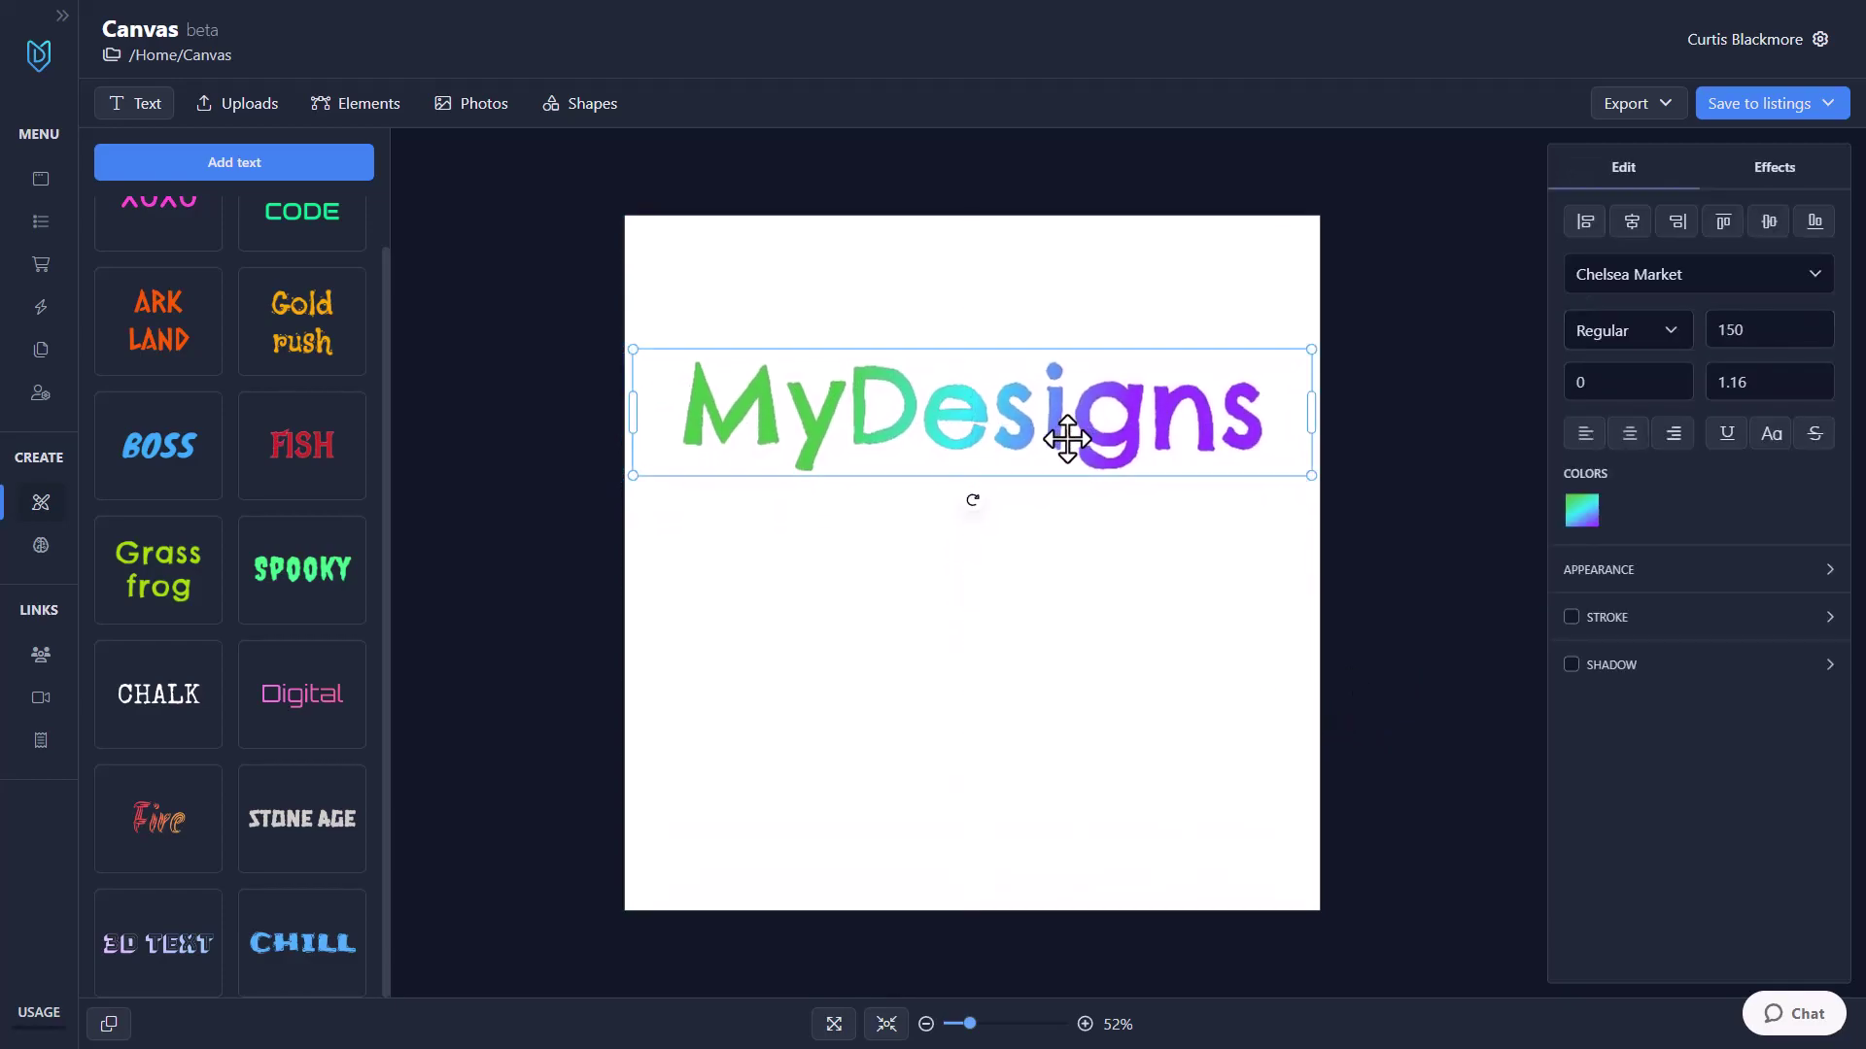
Step: Try 24% opacity and a 90° rotation on MyDesigns, and move it to the canvas centre
{"action": "left_click", "coordinate": [1663, 583]}
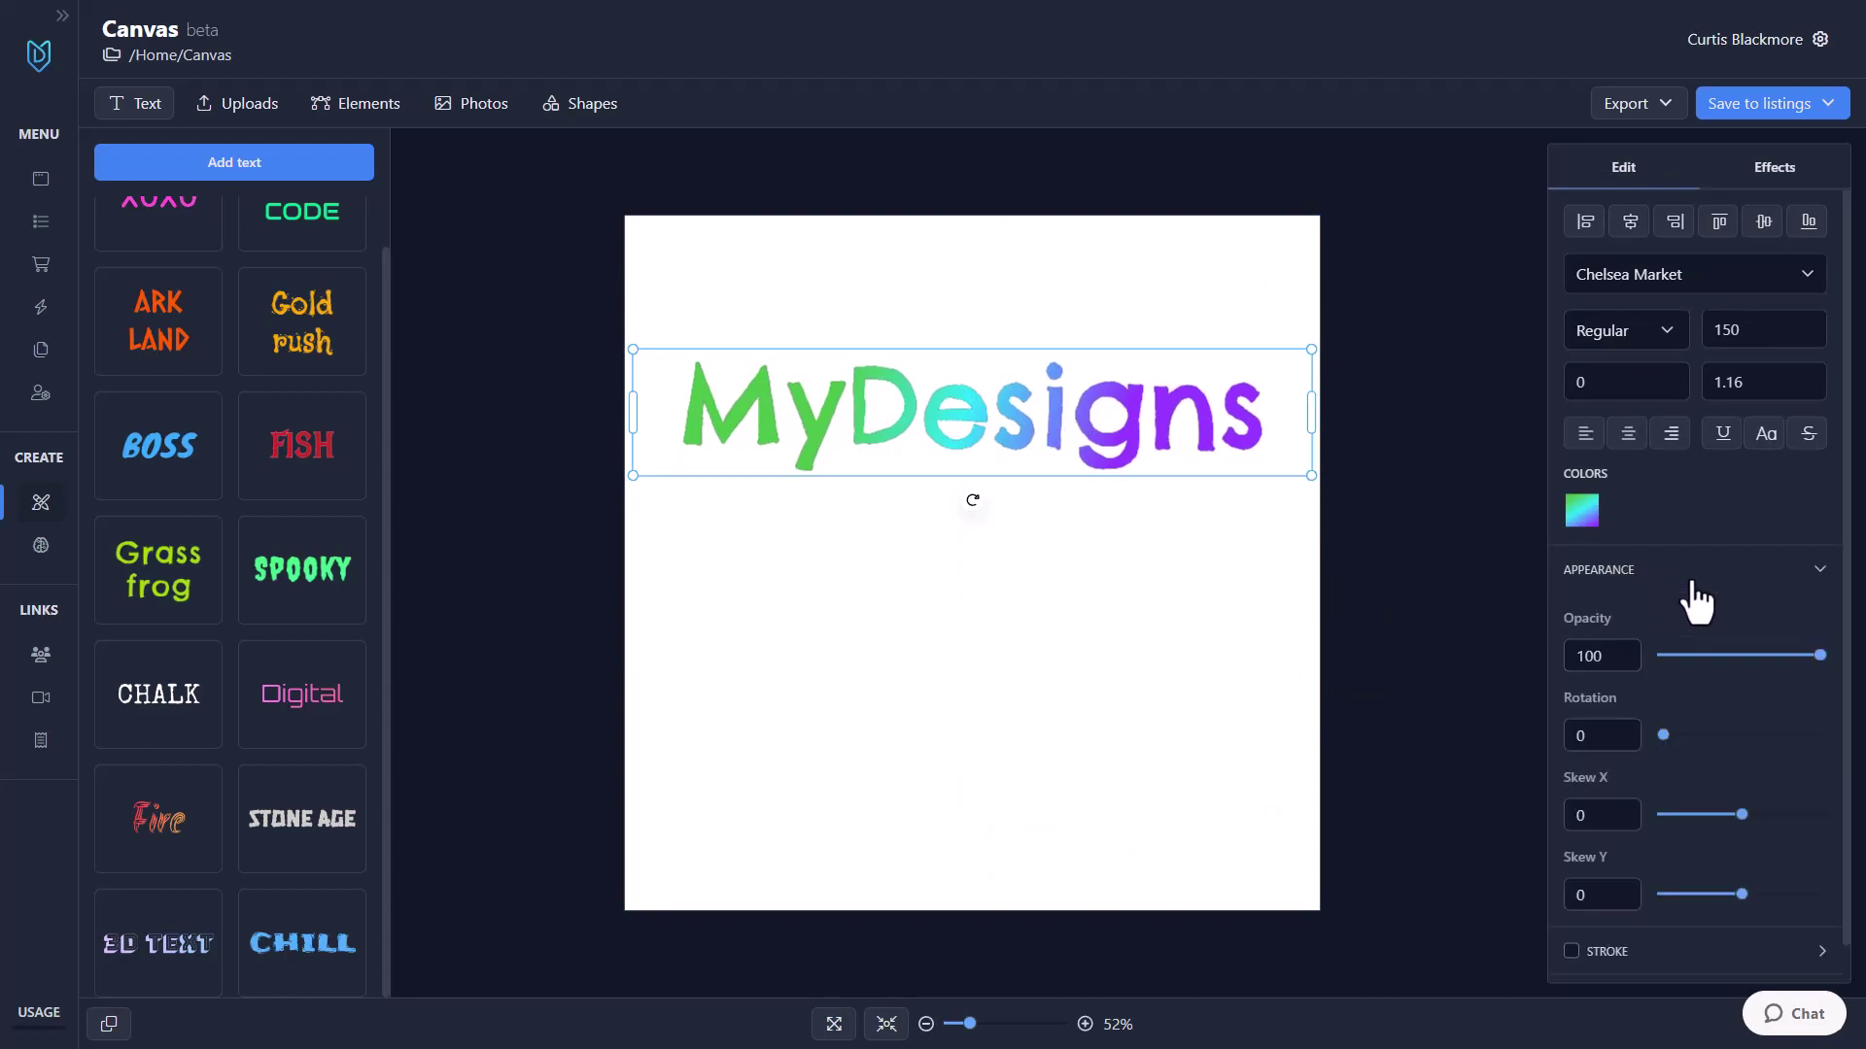
{"action": "left_click", "coordinate": [1611, 665]}
{"action": "mouse_move", "coordinate": [1799, 666]}
{"action": "left_mouse_down"}
{"action": "mouse_move", "coordinate": [1665, 680]}
{"action": "mouse_move", "coordinate": [1820, 667]}
{"action": "left_mouse_up"}
{"action": "left_click", "coordinate": [1565, 737]}
{"action": "double_click", "coordinate": [1565, 738]}
{"action": "type", "text": "90"}
{"action": "key", "text": "Return"}
{"action": "left_click_drag", "start_coordinate": [933, 479], "coordinate": [967, 692]}
Step: Reset the rotation to 0 and return the horizontal and vertical skew to 0
{"action": "left_click", "coordinate": [1561, 736]}
{"action": "key", "text": "Return"}
{"action": "type", "text": "0"}
{"action": "key", "text": "Return"}
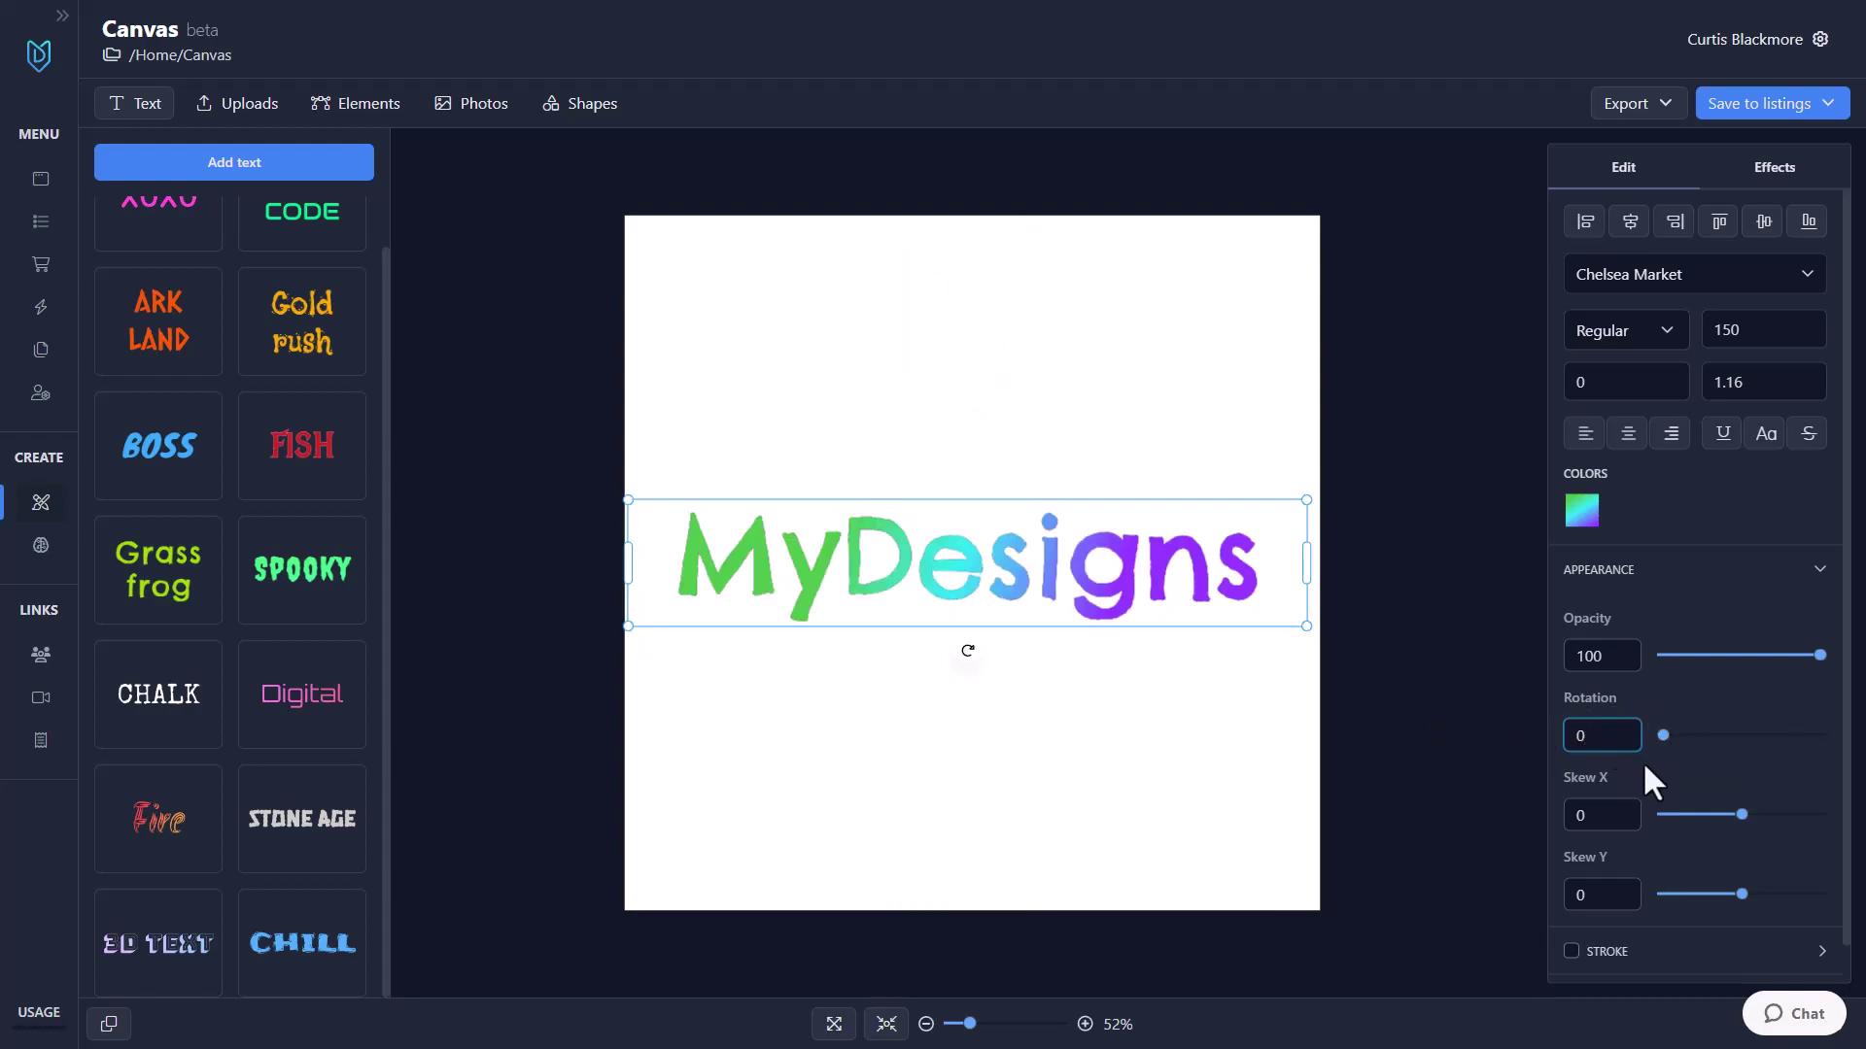
{"action": "scroll", "coordinate": [1645, 767], "scroll_direction": "down", "scroll_amount": 1}
{"action": "left_click", "coordinate": [1738, 778]}
{"action": "left_click_drag", "start_coordinate": [1738, 780], "coordinate": [1706, 776]}
{"action": "left_click_drag", "start_coordinate": [1739, 855], "coordinate": [1742, 857]}
{"action": "left_click", "coordinate": [1598, 857]}
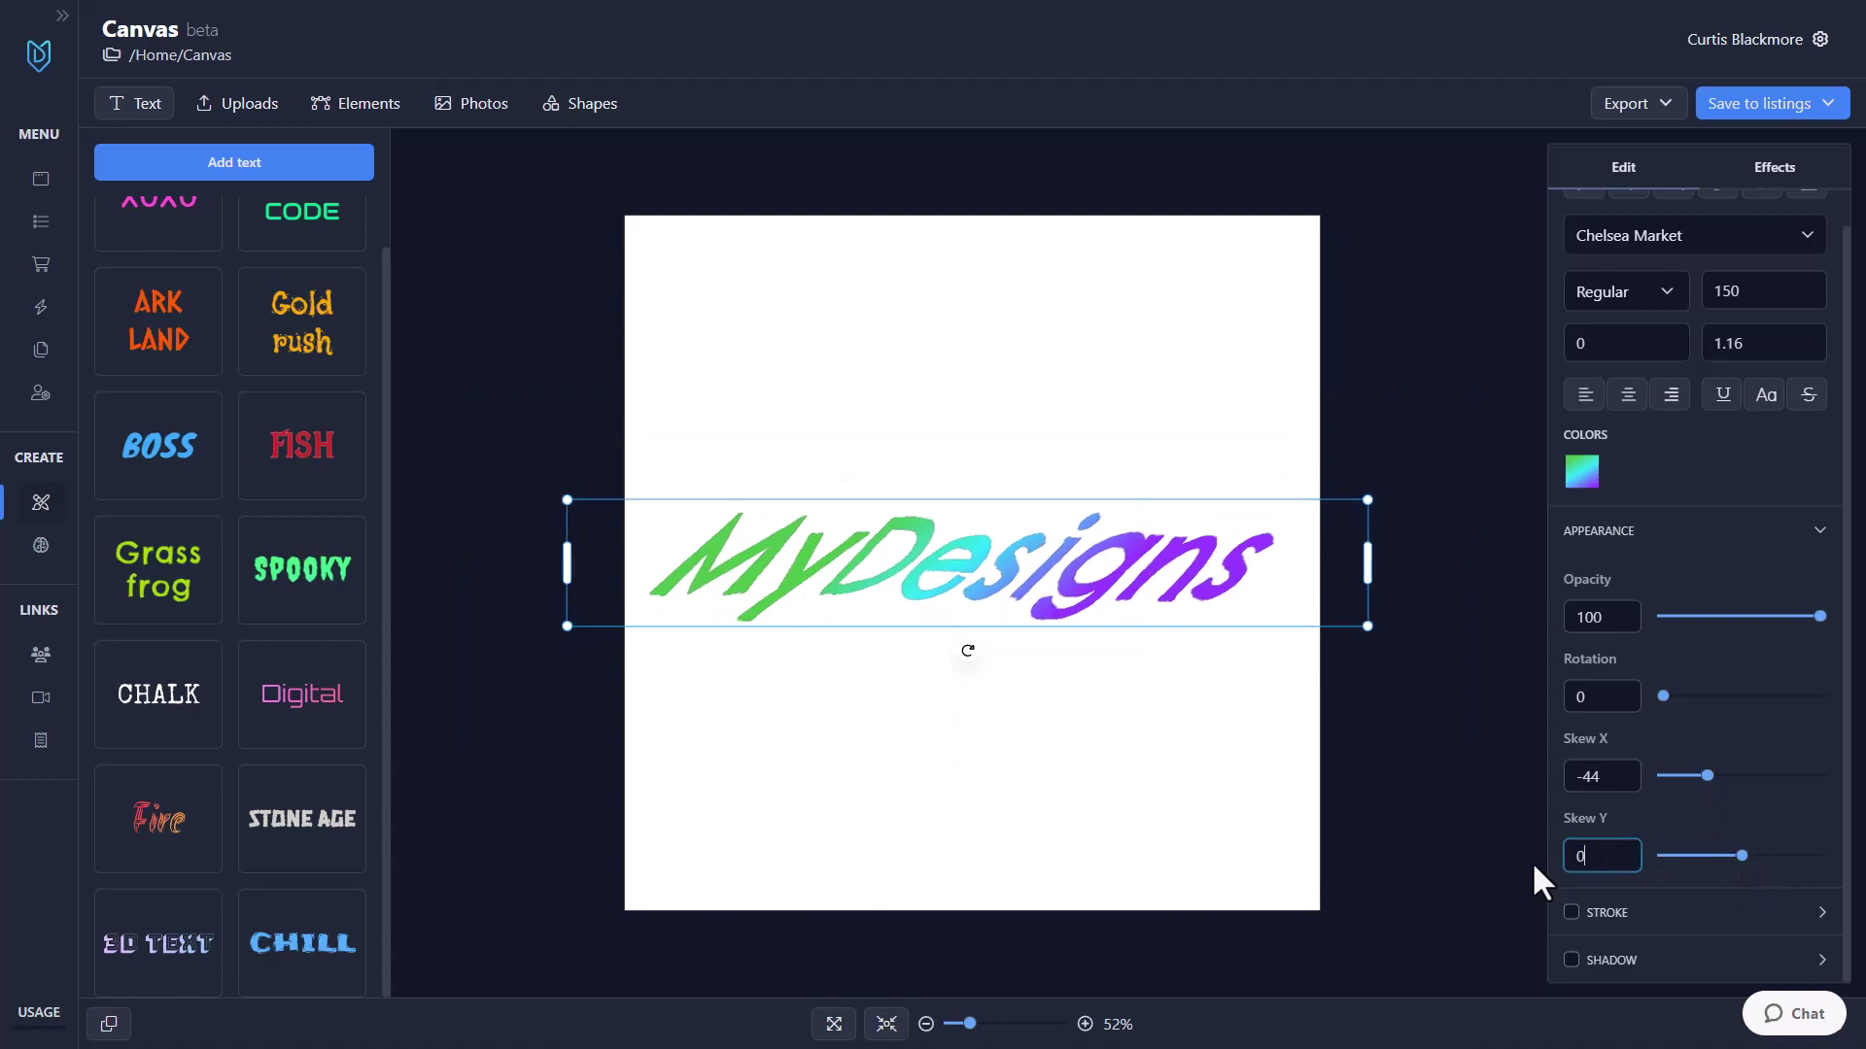
{"action": "key", "text": "shift+Tab"}
{"action": "key", "text": "shift+Tab"}
{"action": "key", "text": "BackSpace"}
{"action": "type", "text": "0"}
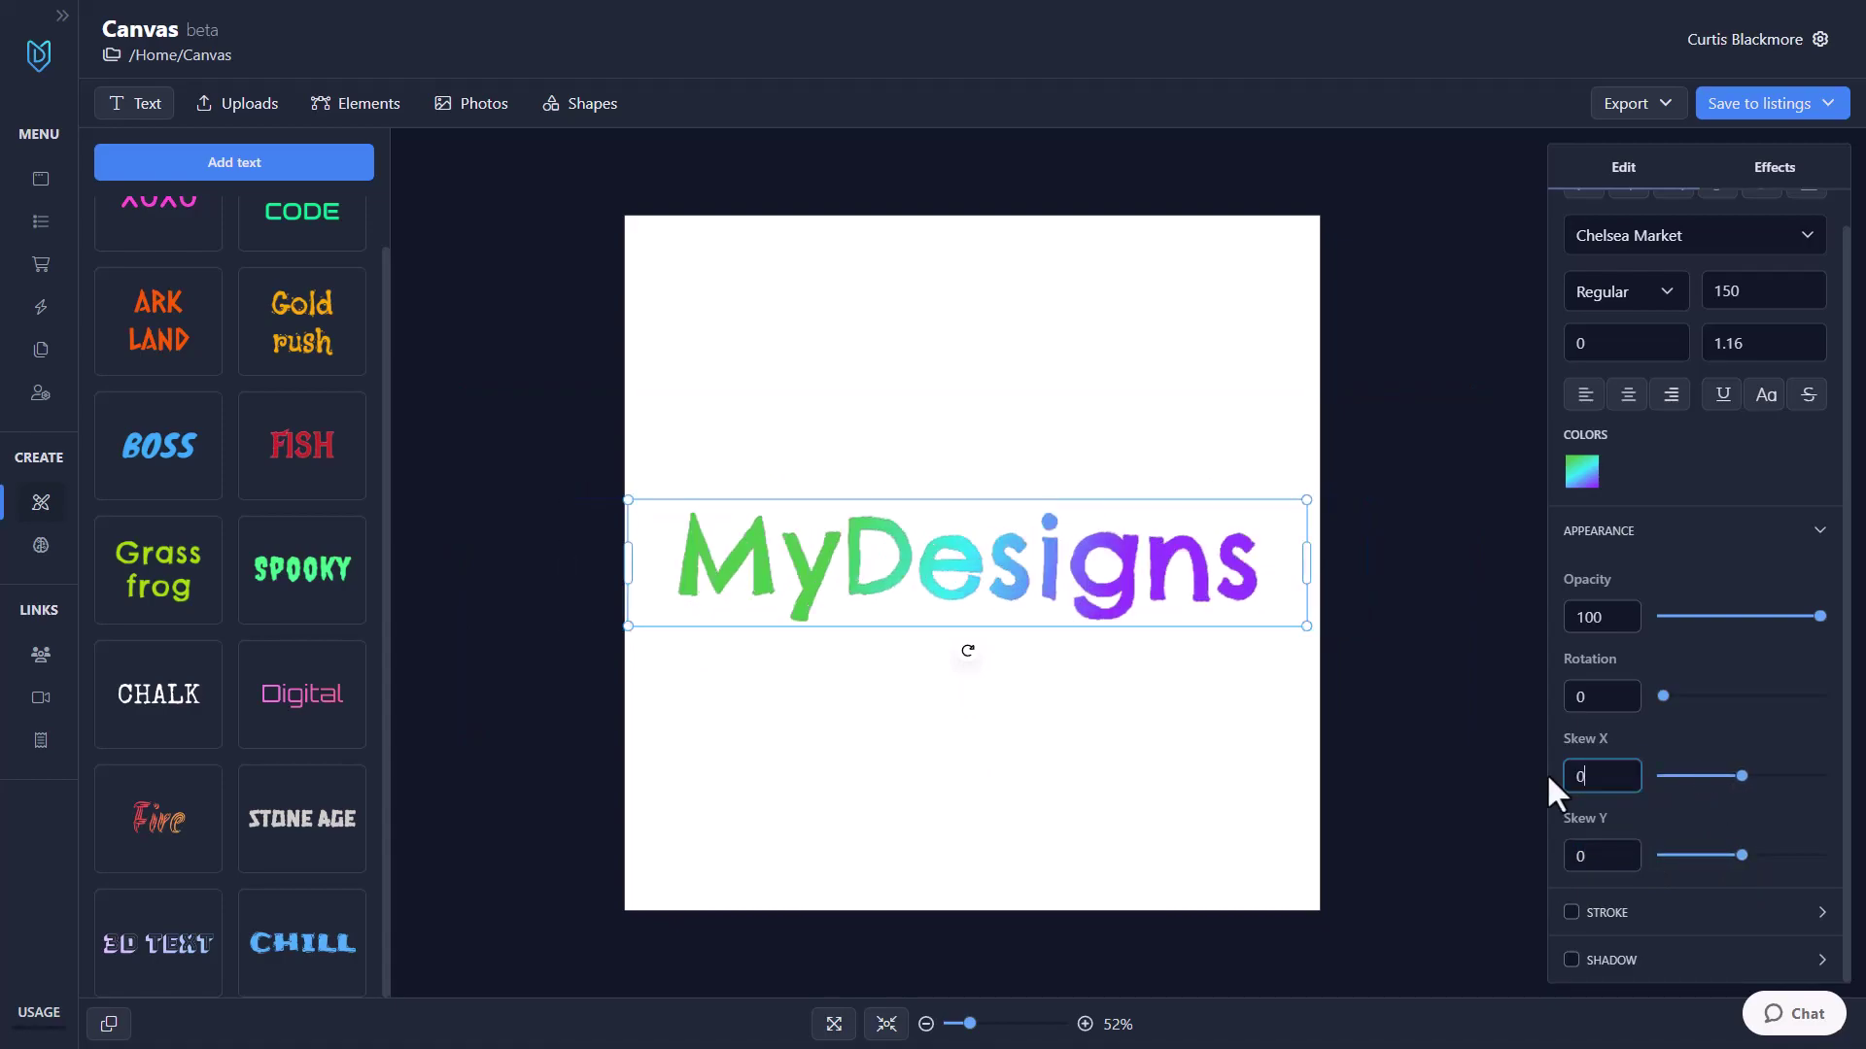
Step: Turn on a black text outline at size 13 and move MyDesigns up
{"action": "left_click", "coordinate": [1817, 528]}
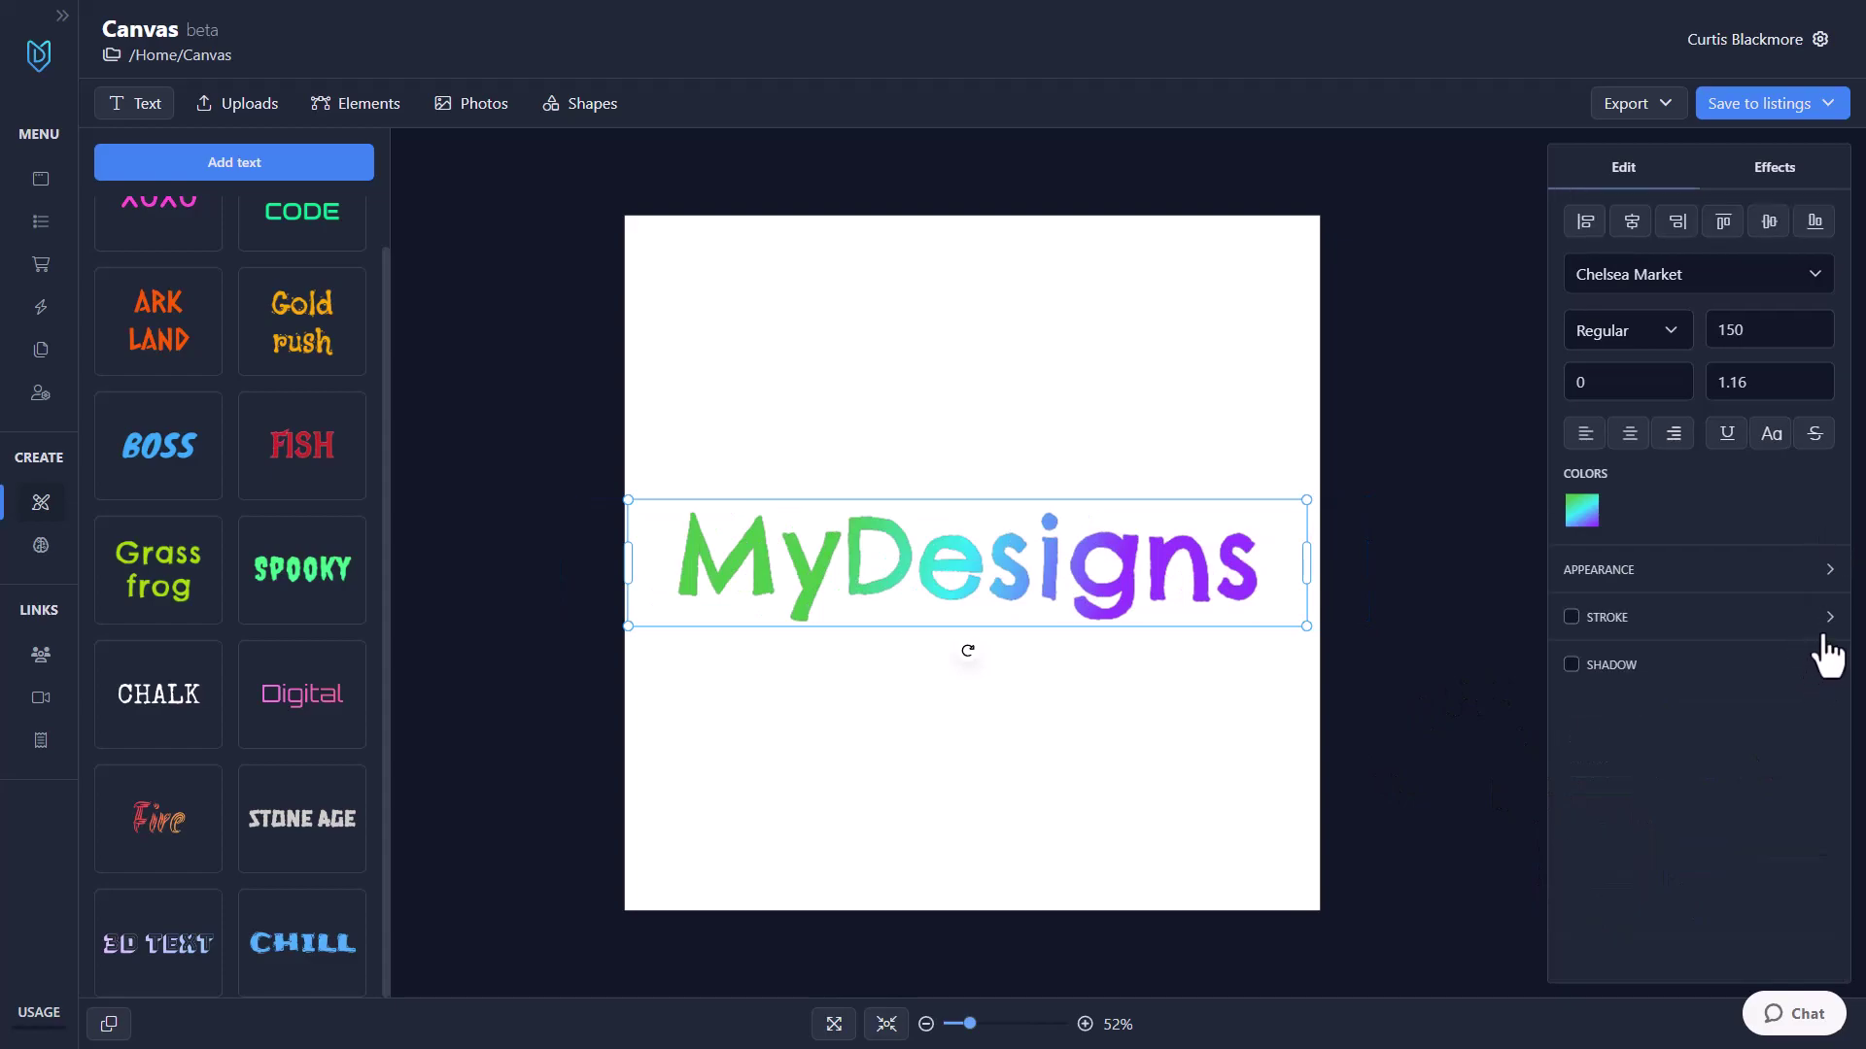
{"action": "left_click", "coordinate": [1826, 620]}
{"action": "left_click", "coordinate": [1571, 617]}
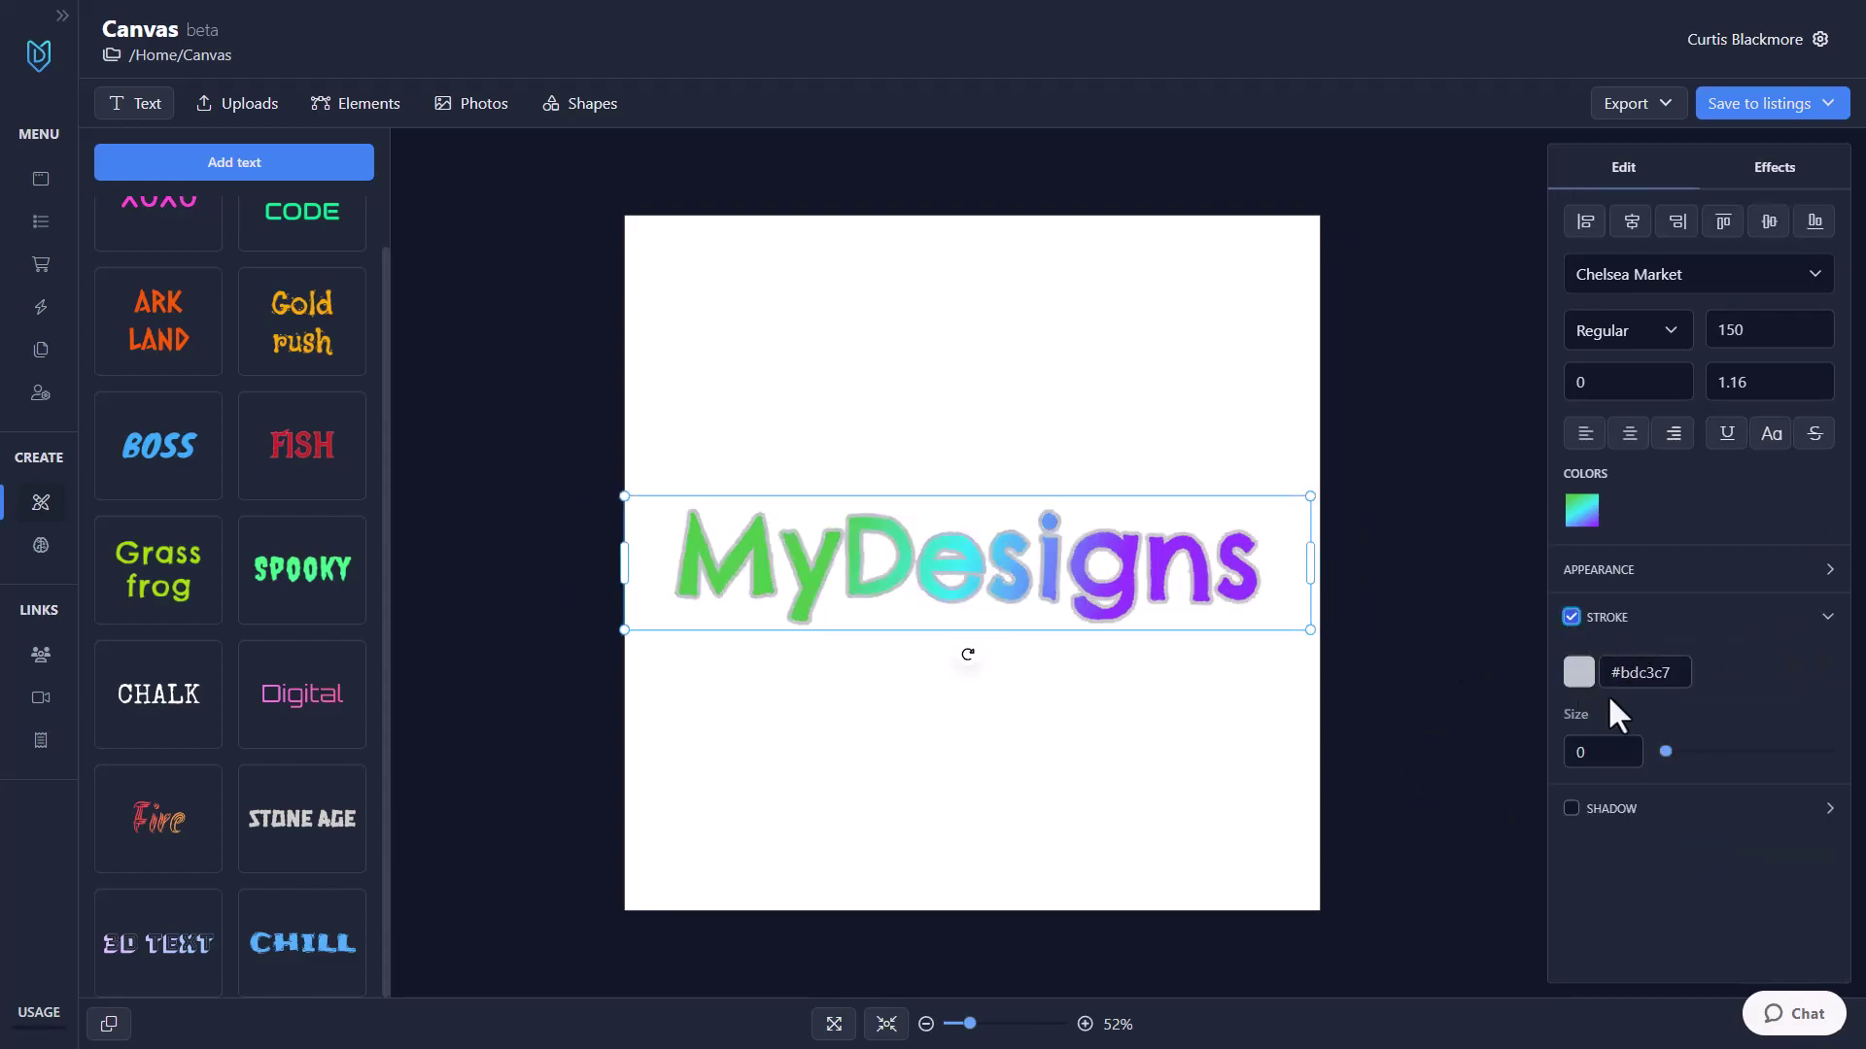
{"action": "left_click", "coordinate": [1578, 673]}
{"action": "left_click_drag", "start_coordinate": [1272, 716], "coordinate": [1239, 743]}
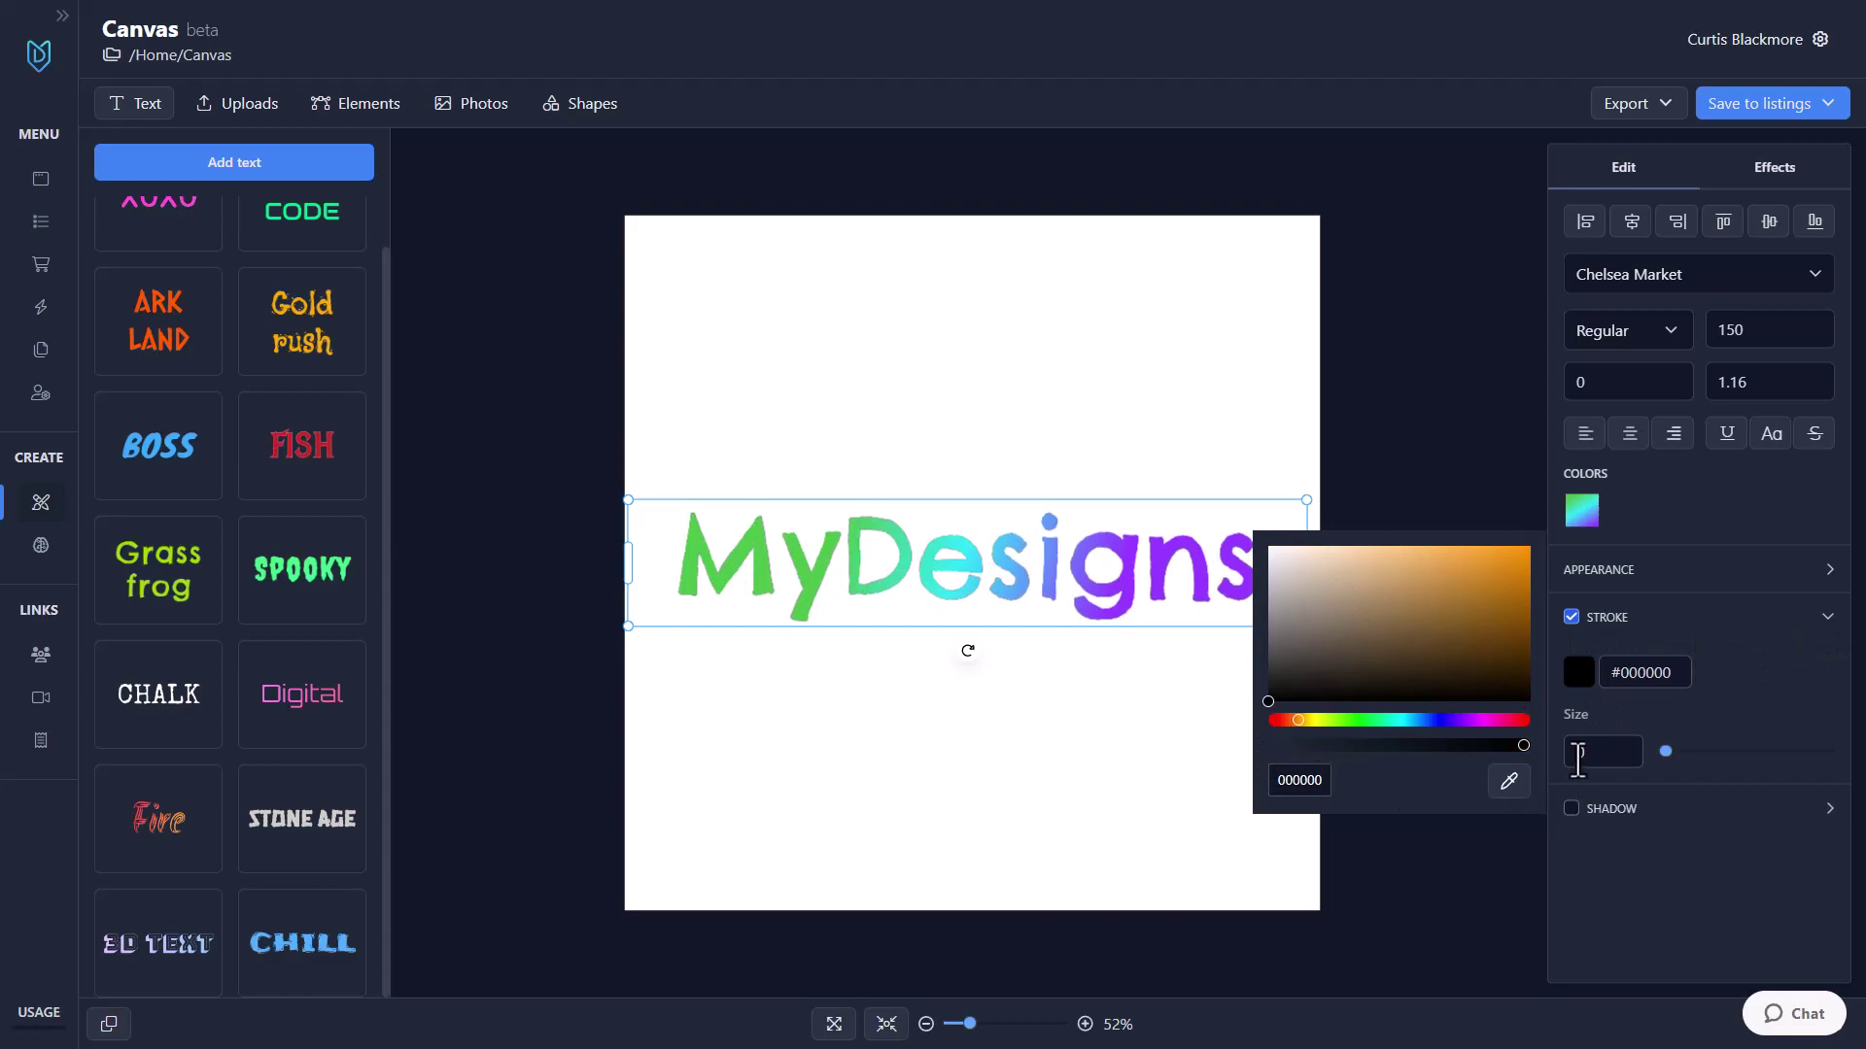
{"action": "left_click_drag", "start_coordinate": [1667, 752], "coordinate": [1687, 754]}
{"action": "left_click_drag", "start_coordinate": [1133, 573], "coordinate": [1133, 434]}
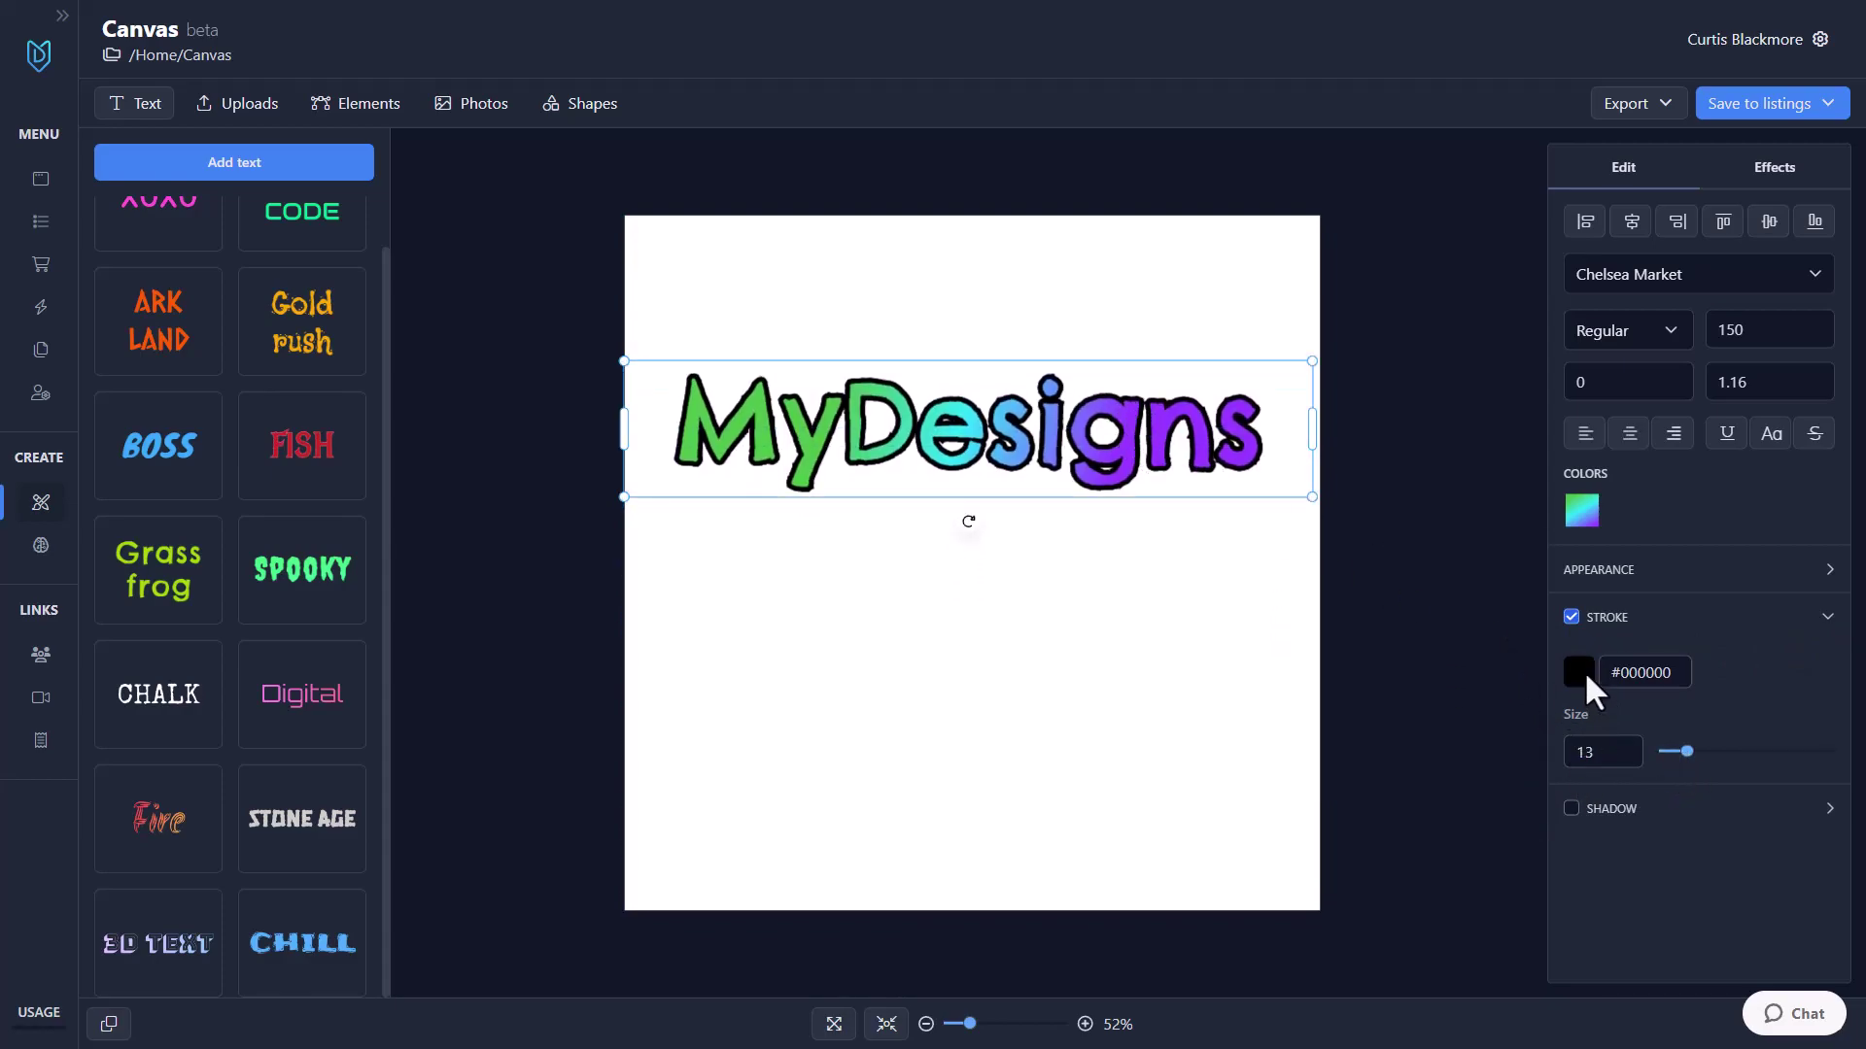
Step: Change the outline colour to orange fe5c00 with the eyedropper and set its size to 8
{"action": "left_click", "coordinate": [1580, 672]}
{"action": "left_click", "coordinate": [1359, 721]}
{"action": "left_click_drag", "start_coordinate": [1457, 622], "coordinate": [1495, 558]}
{"action": "left_click", "coordinate": [1507, 781]}
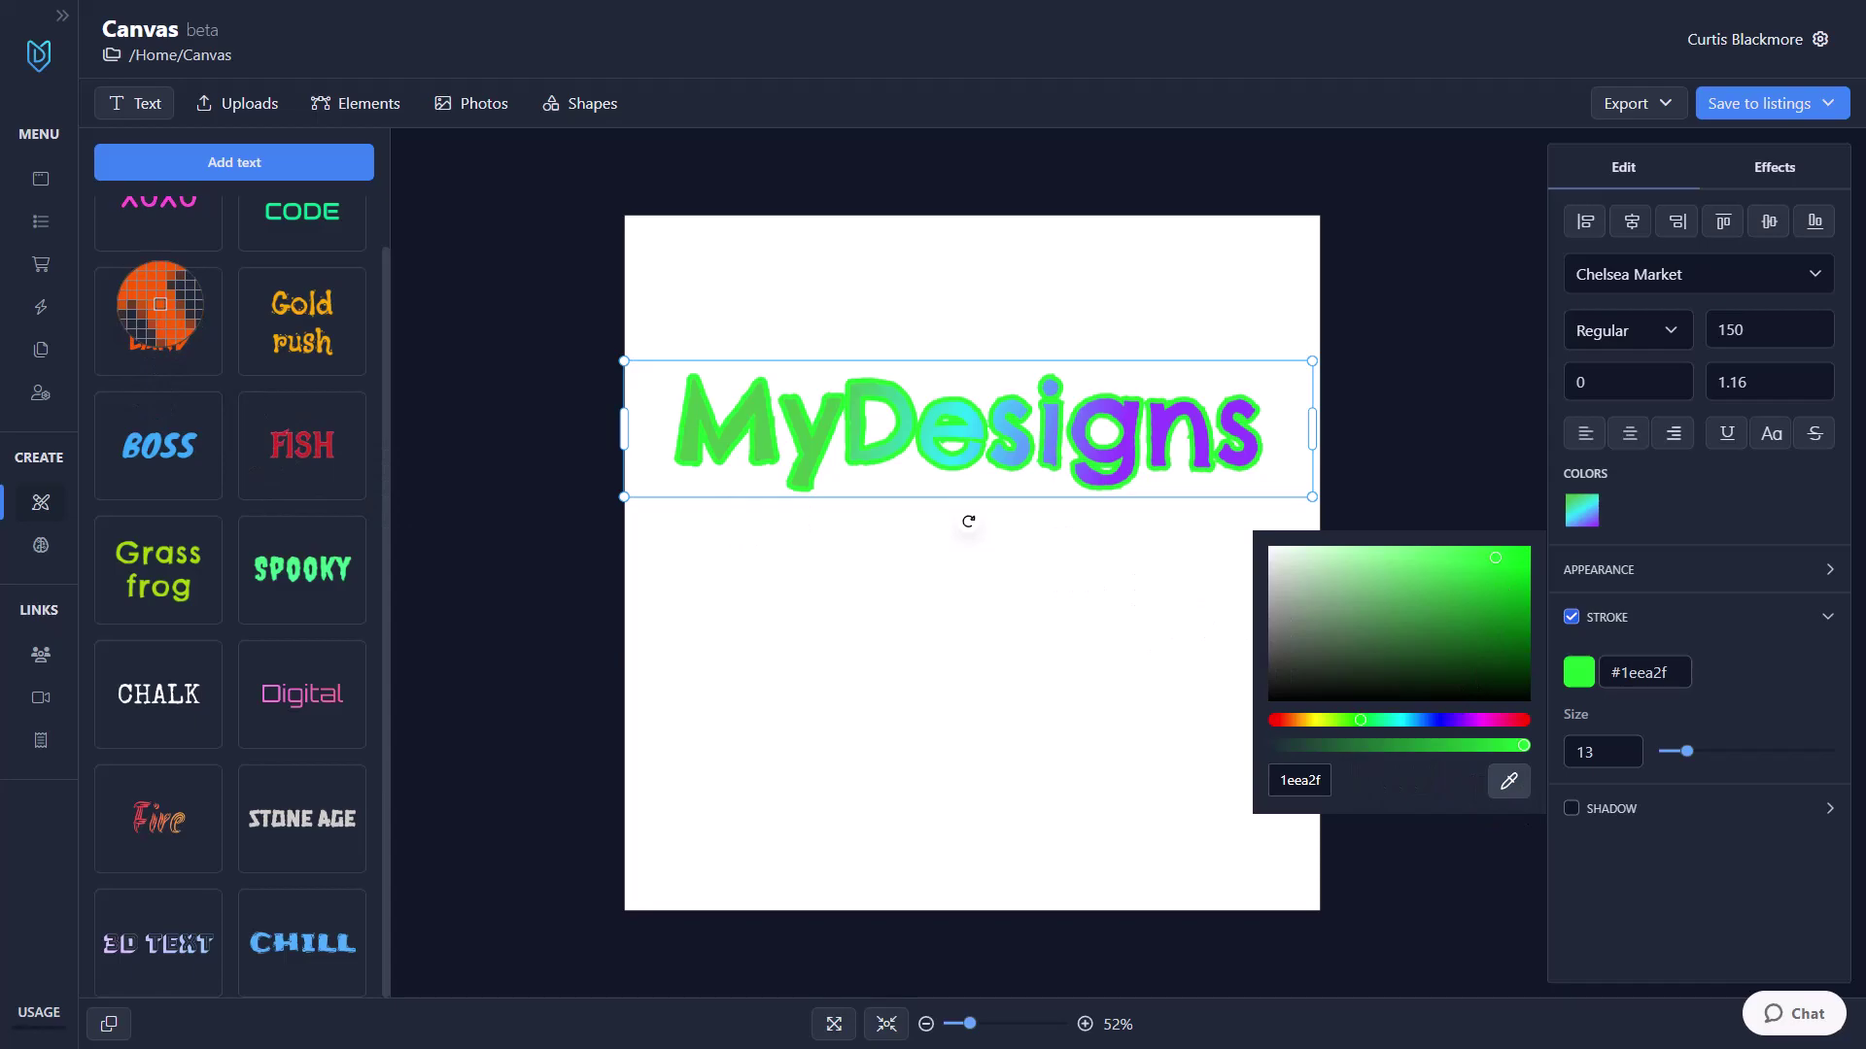
{"action": "left_click", "coordinate": [155, 335]}
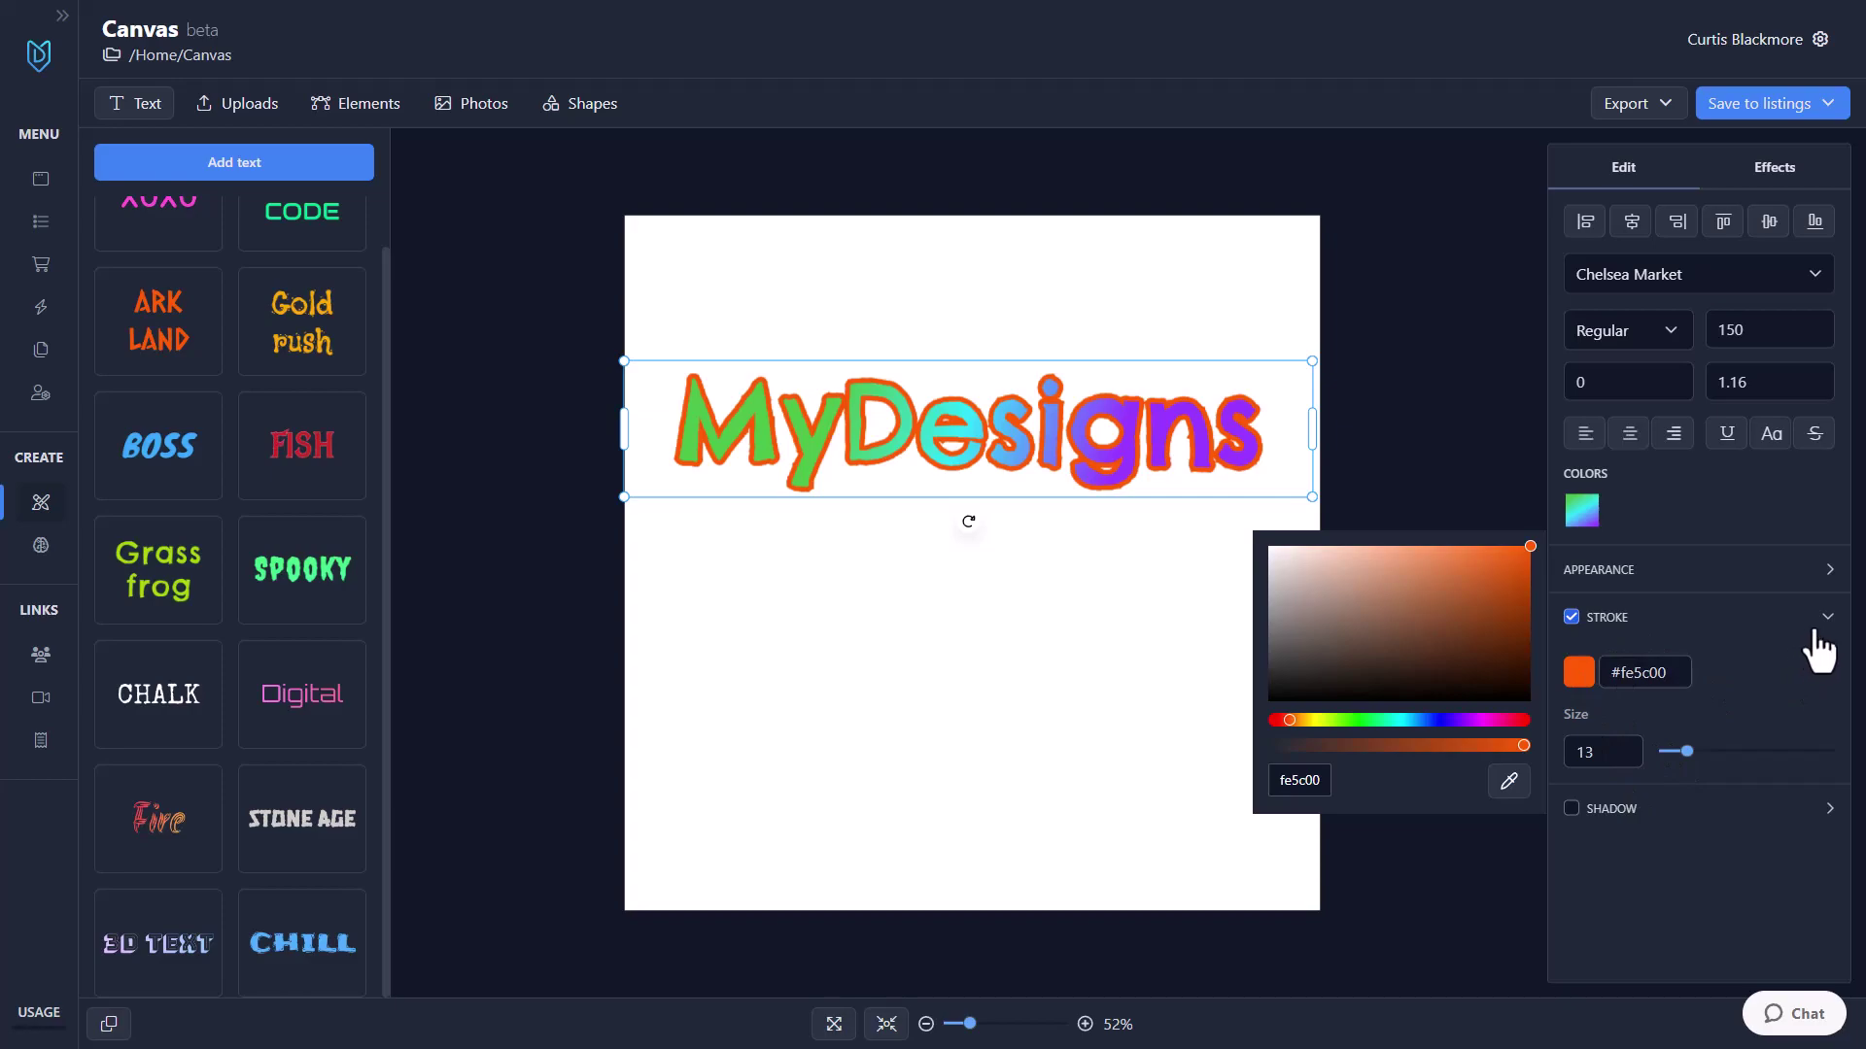
{"action": "double_click", "coordinate": [1605, 752]}
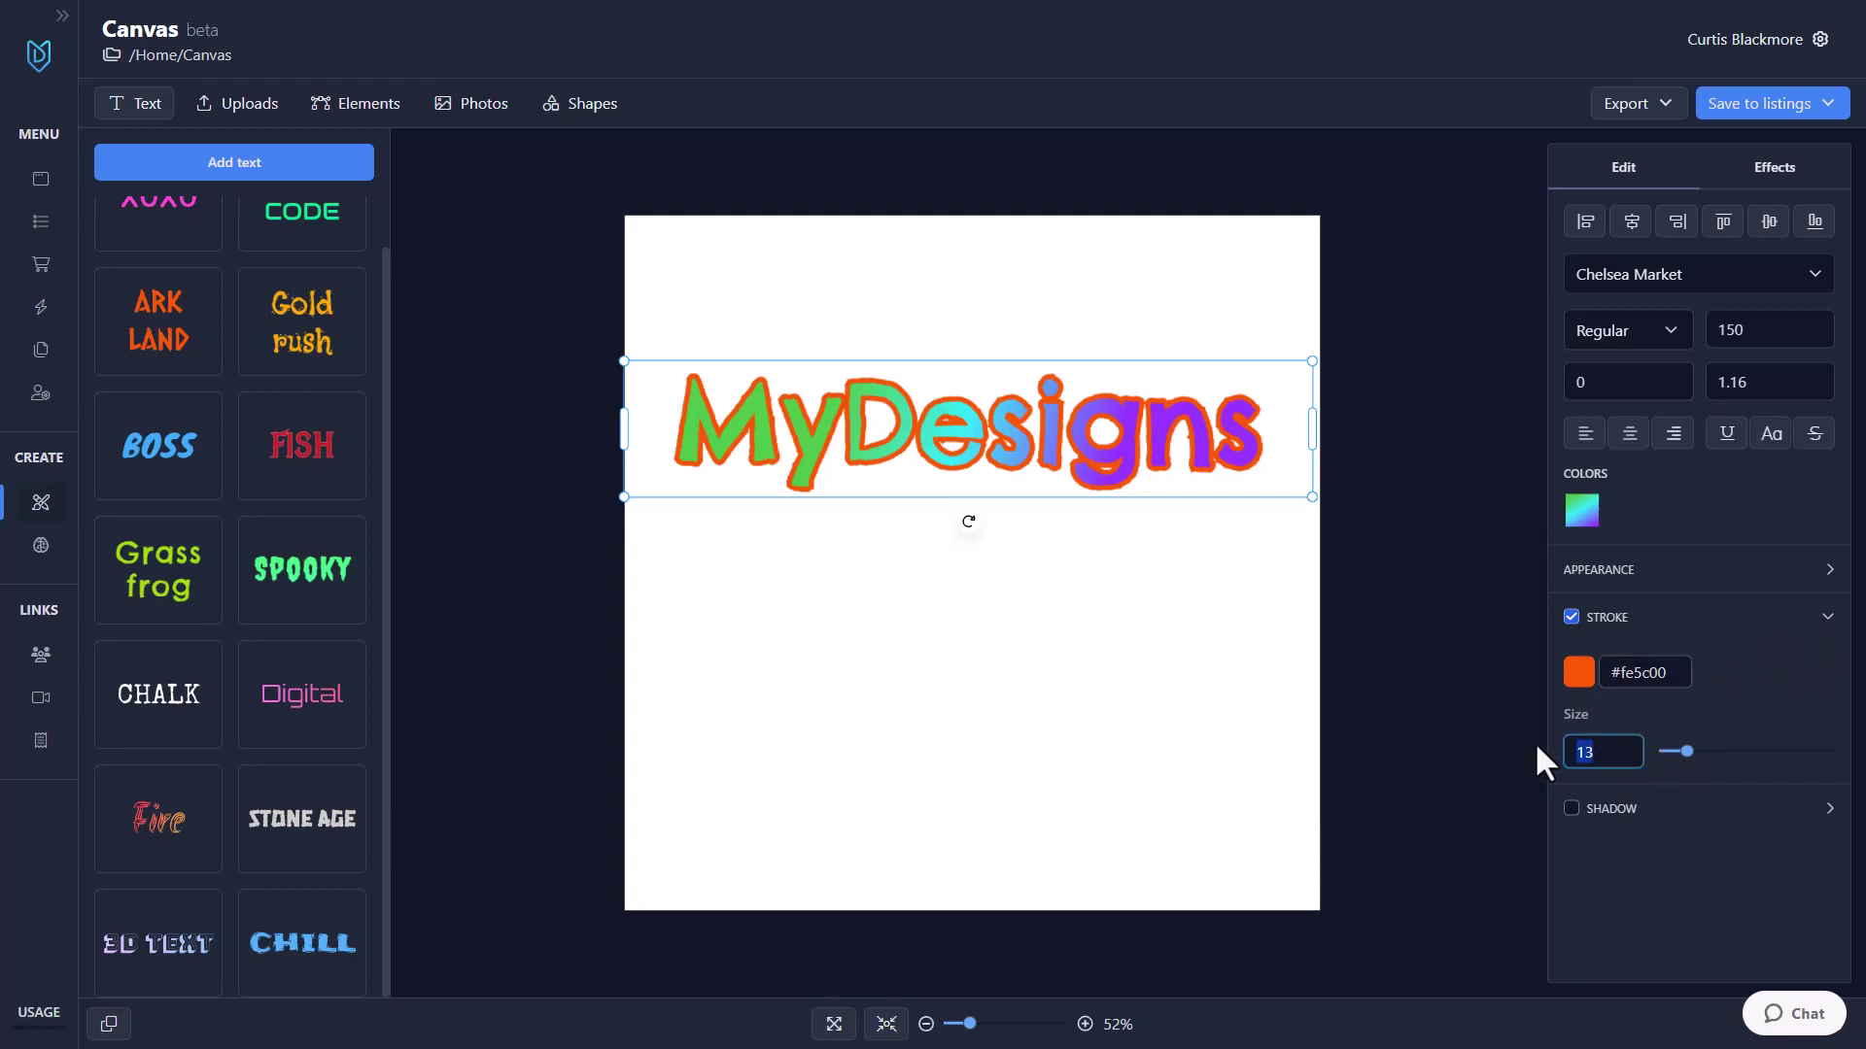
{"action": "type", "text": "8"}
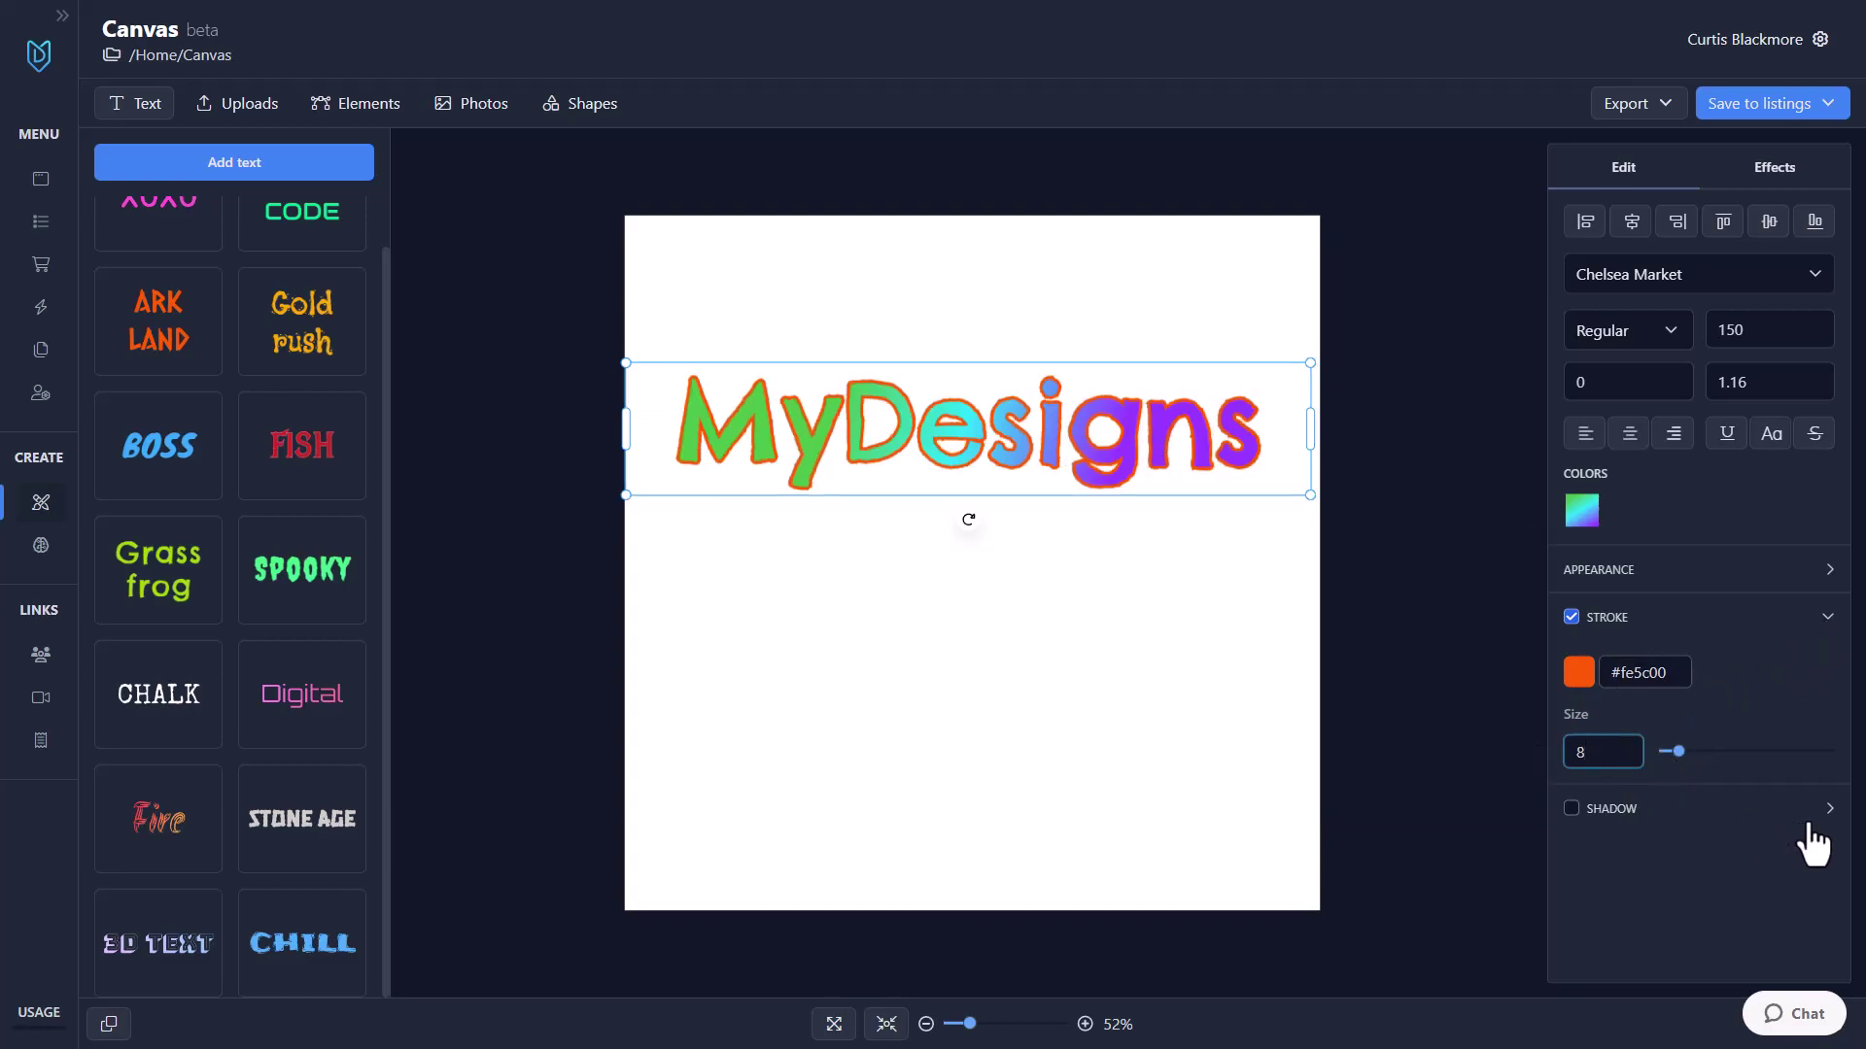
Step: Enable a shadow with Offset X 6, Offset Y 6 and Blur 5, then raise the title
{"action": "left_click", "coordinate": [1573, 809]}
{"action": "left_click", "coordinate": [1636, 821]}
{"action": "scroll", "coordinate": [1696, 835], "scroll_direction": "down", "scroll_amount": 2}
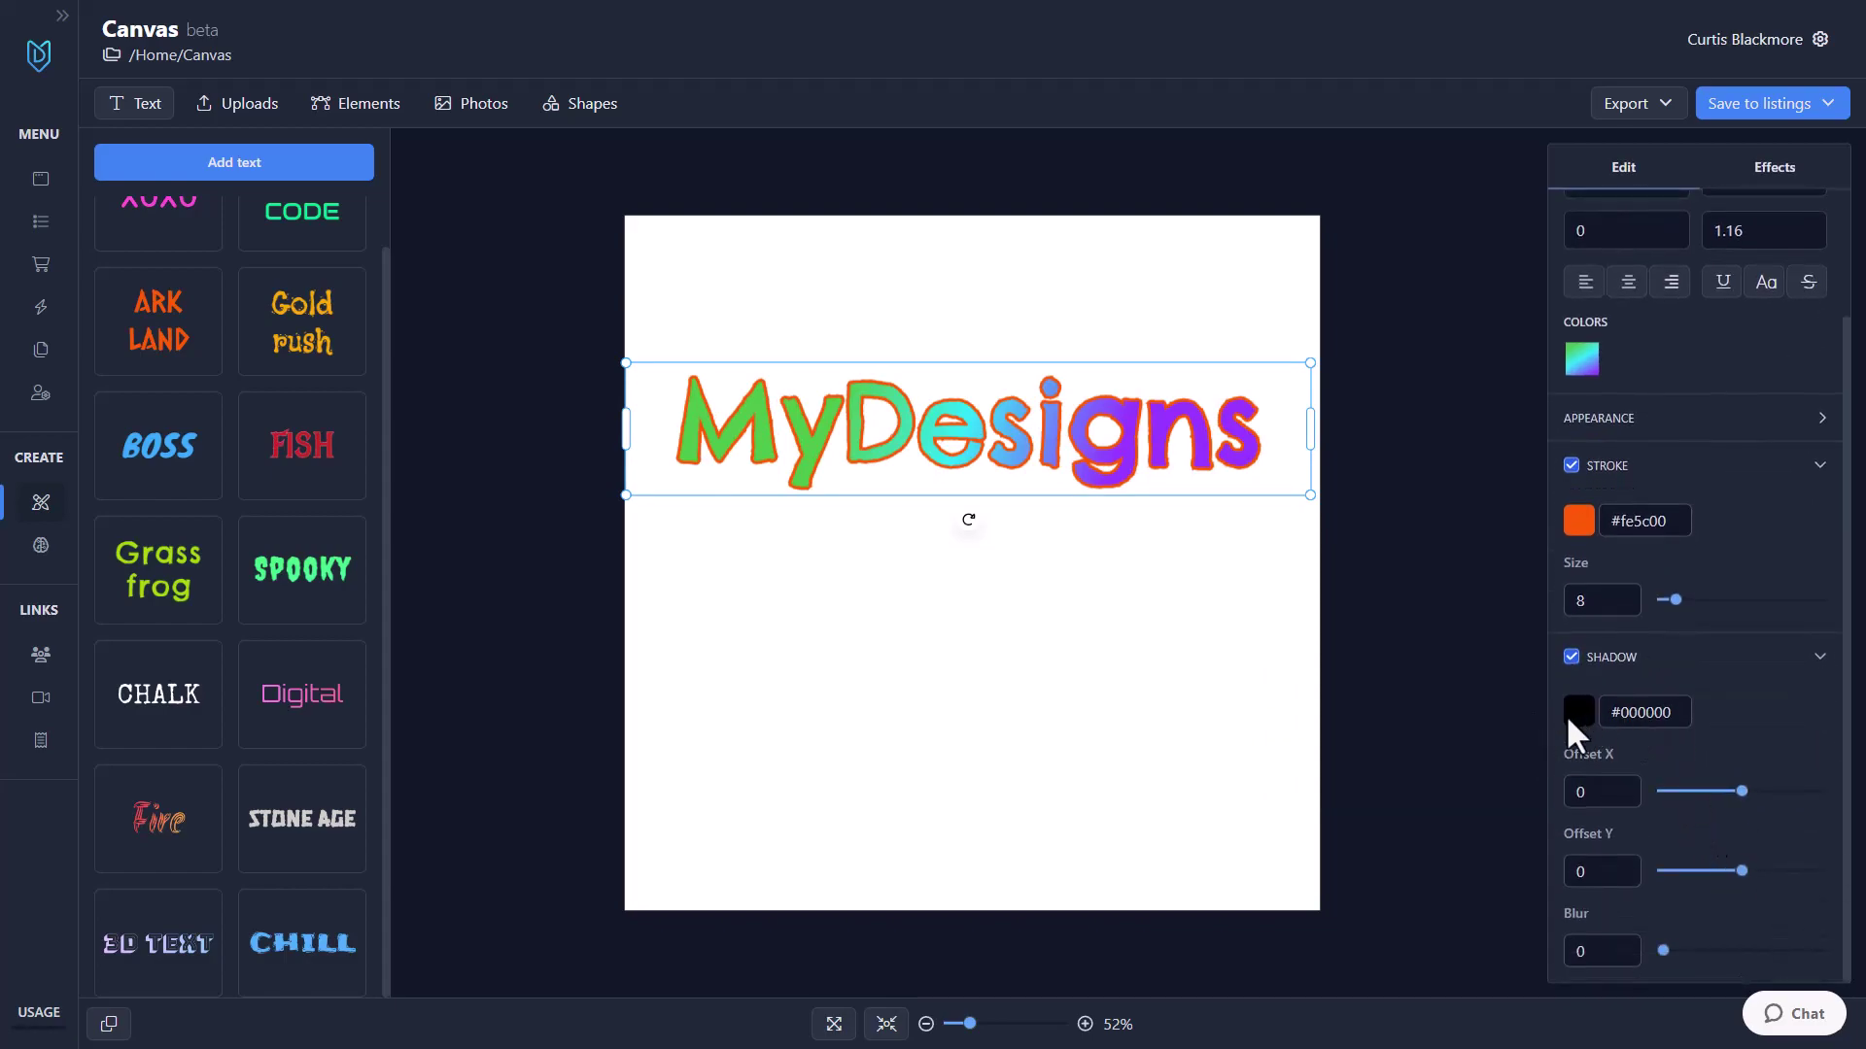
{"action": "double_click", "coordinate": [1594, 790]}
{"action": "type", "text": "6"}
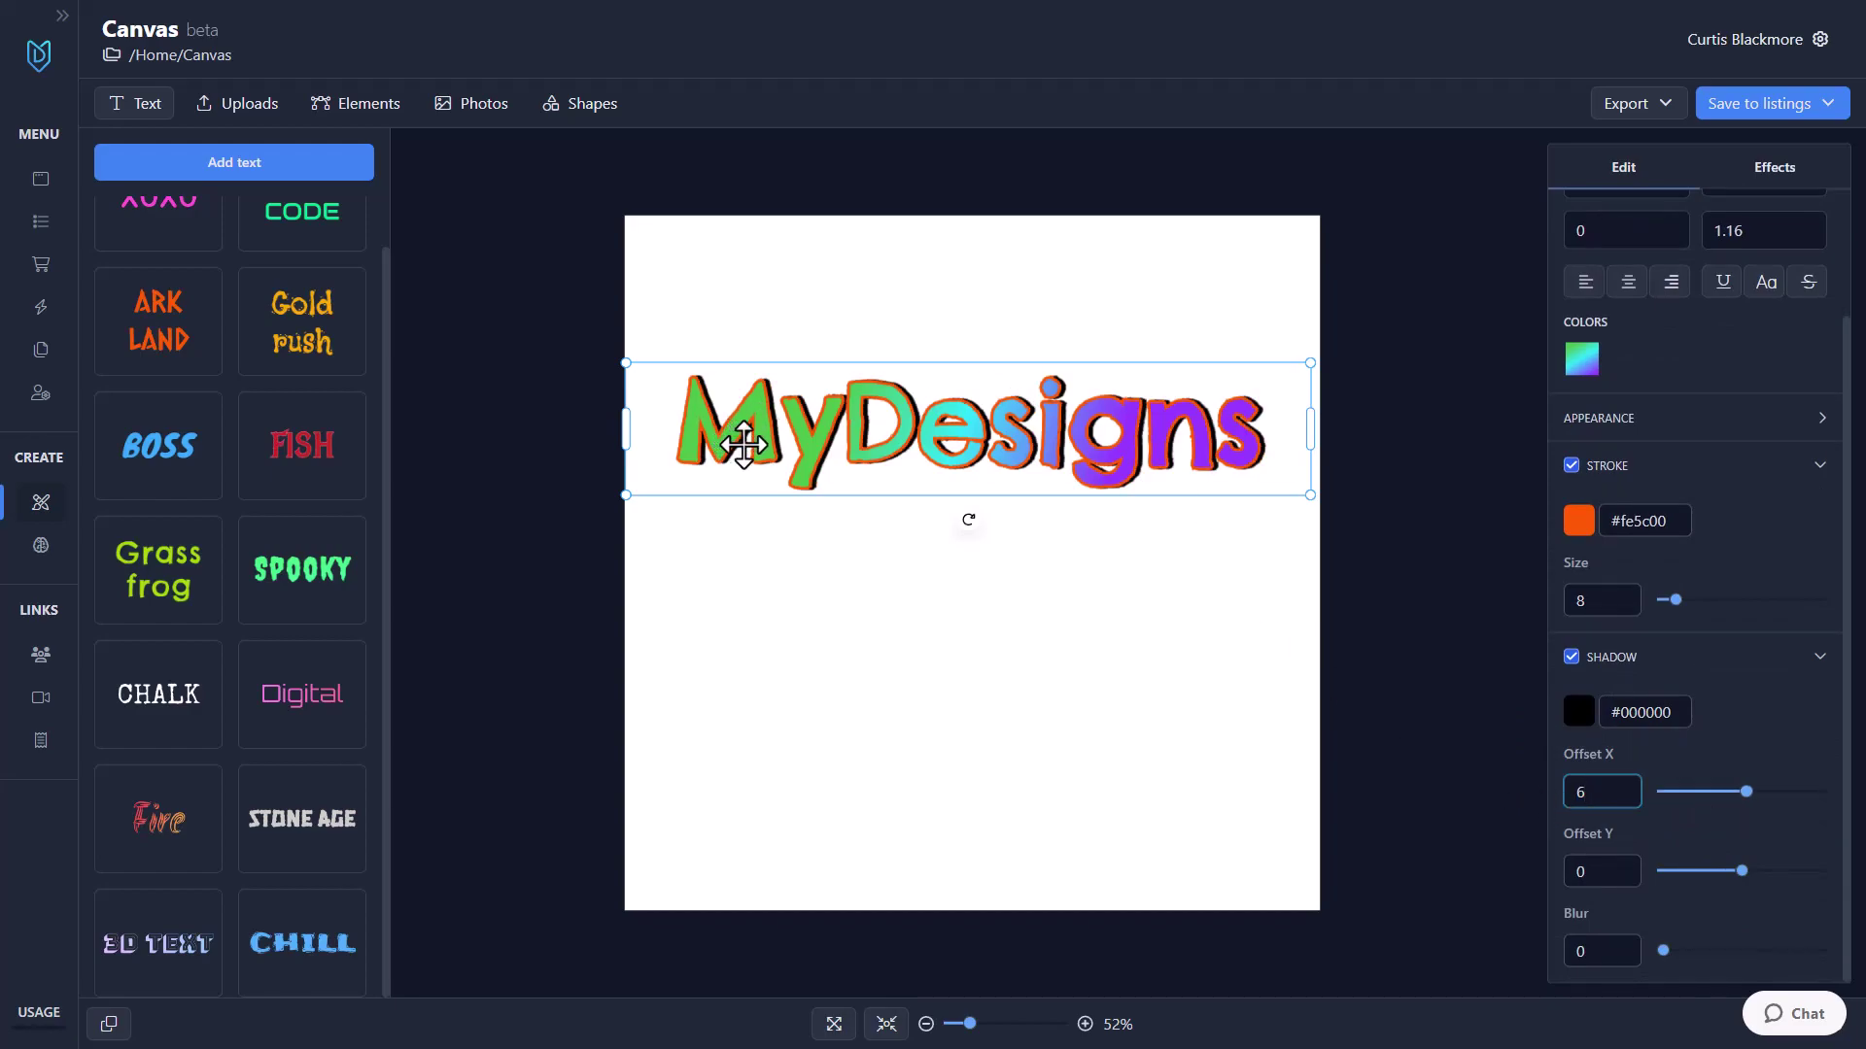
{"action": "double_click", "coordinate": [1593, 871]}
{"action": "type", "text": "6"}
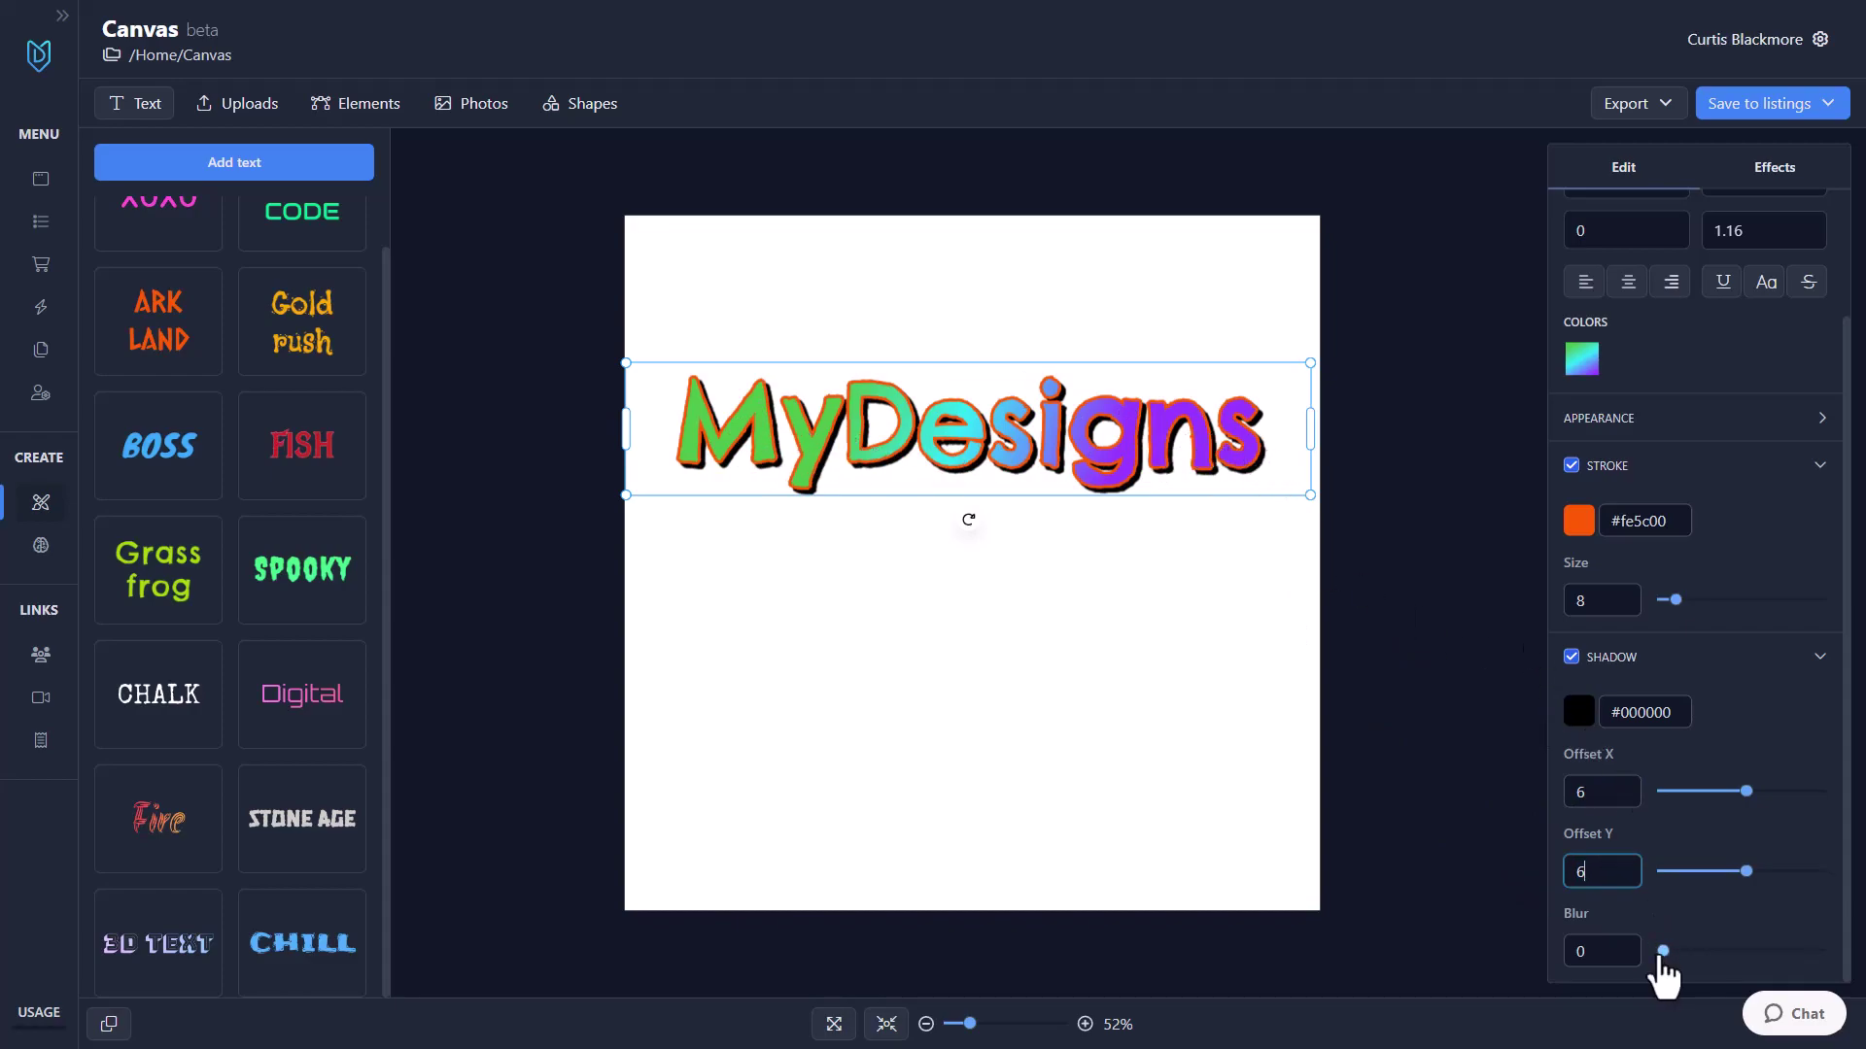
{"action": "left_click_drag", "start_coordinate": [1603, 951], "coordinate": [1559, 946]}
{"action": "type", "text": "5"}
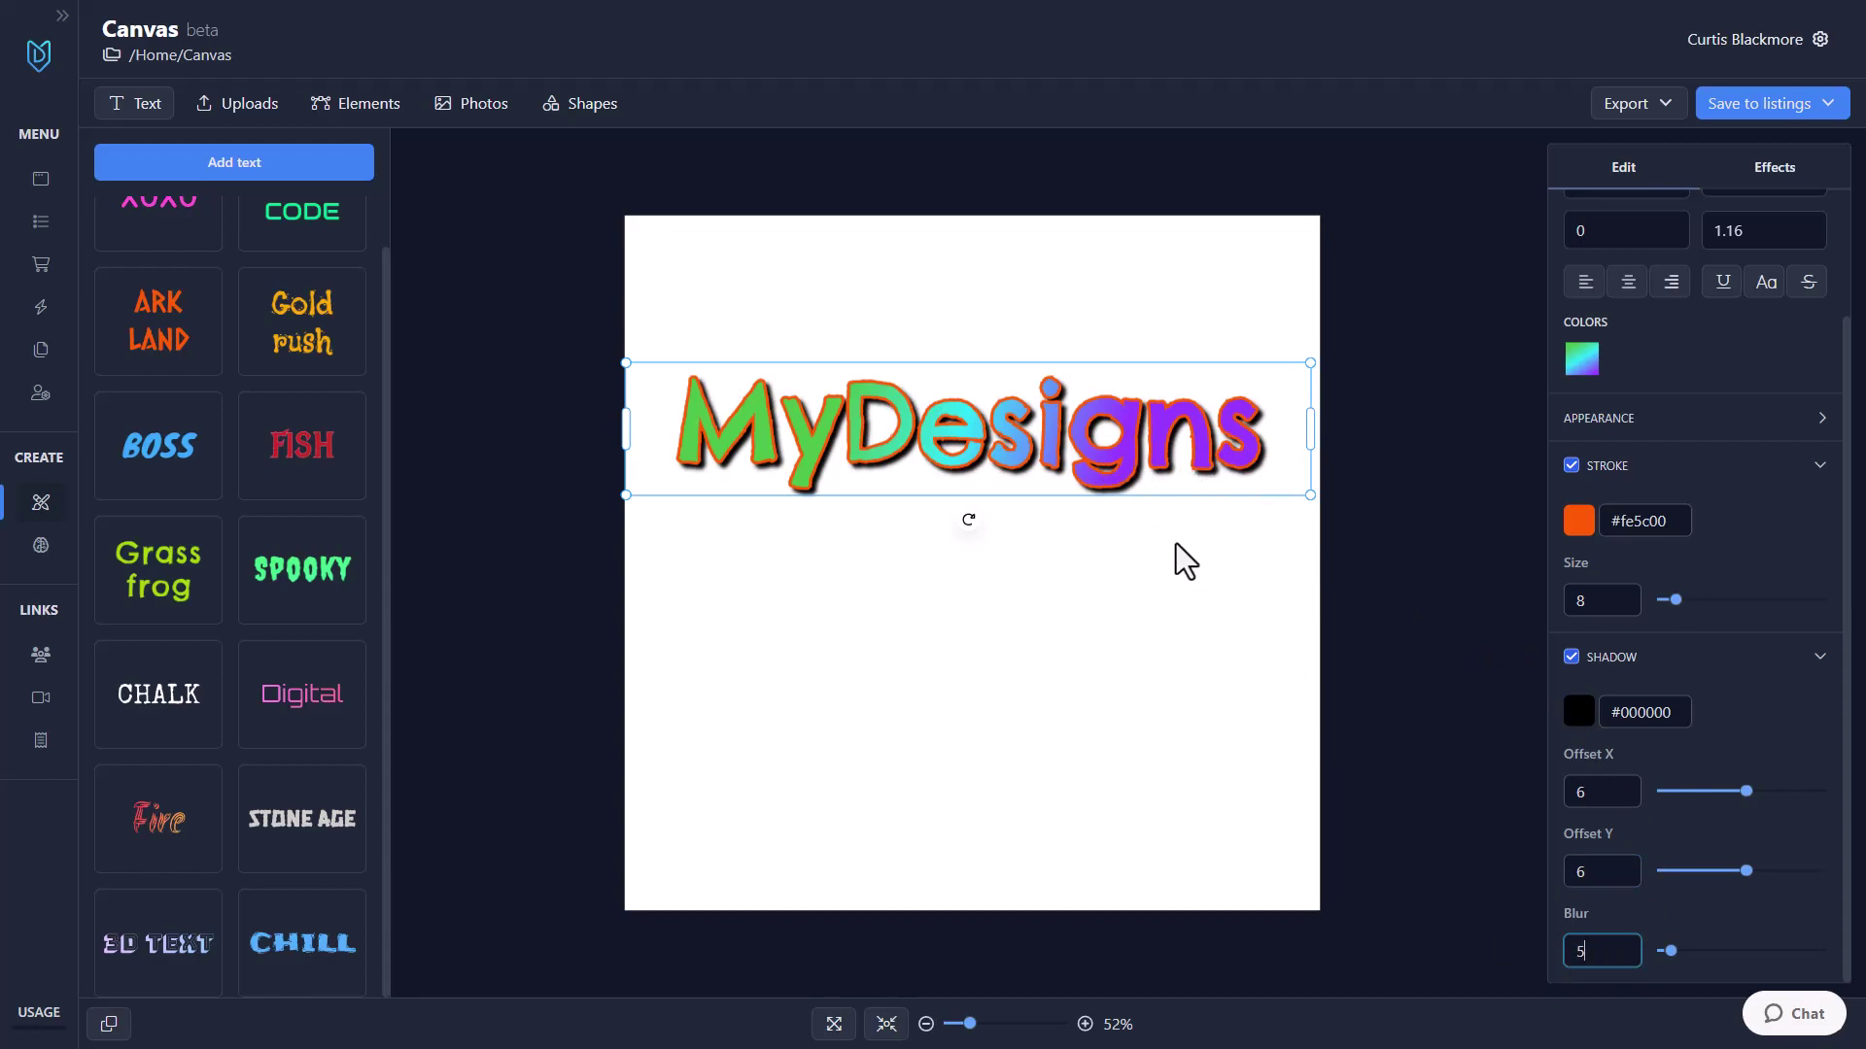
{"action": "left_click_drag", "start_coordinate": [1079, 461], "coordinate": [1075, 359]}
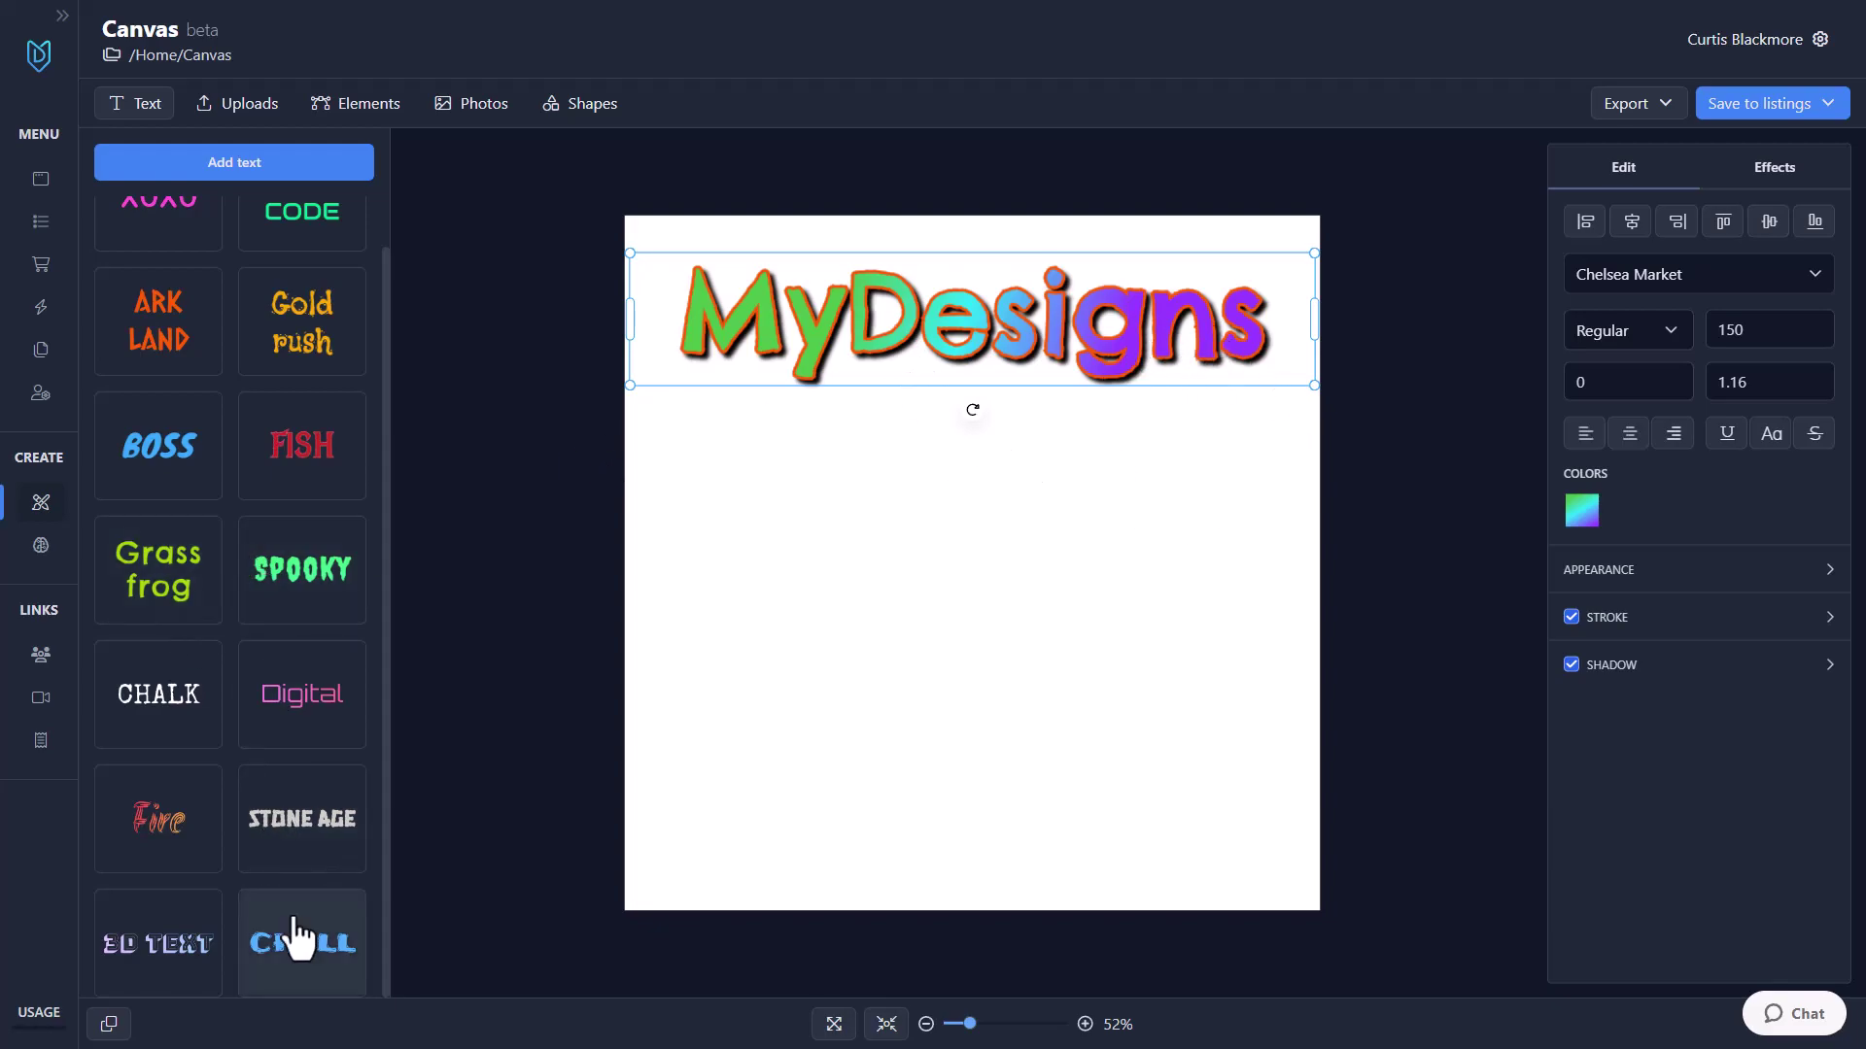
Step: Scroll up in the side panel to bring the top tabs back into view
{"action": "scroll", "coordinate": [158, 685], "scroll_direction": "up", "scroll_amount": 1}
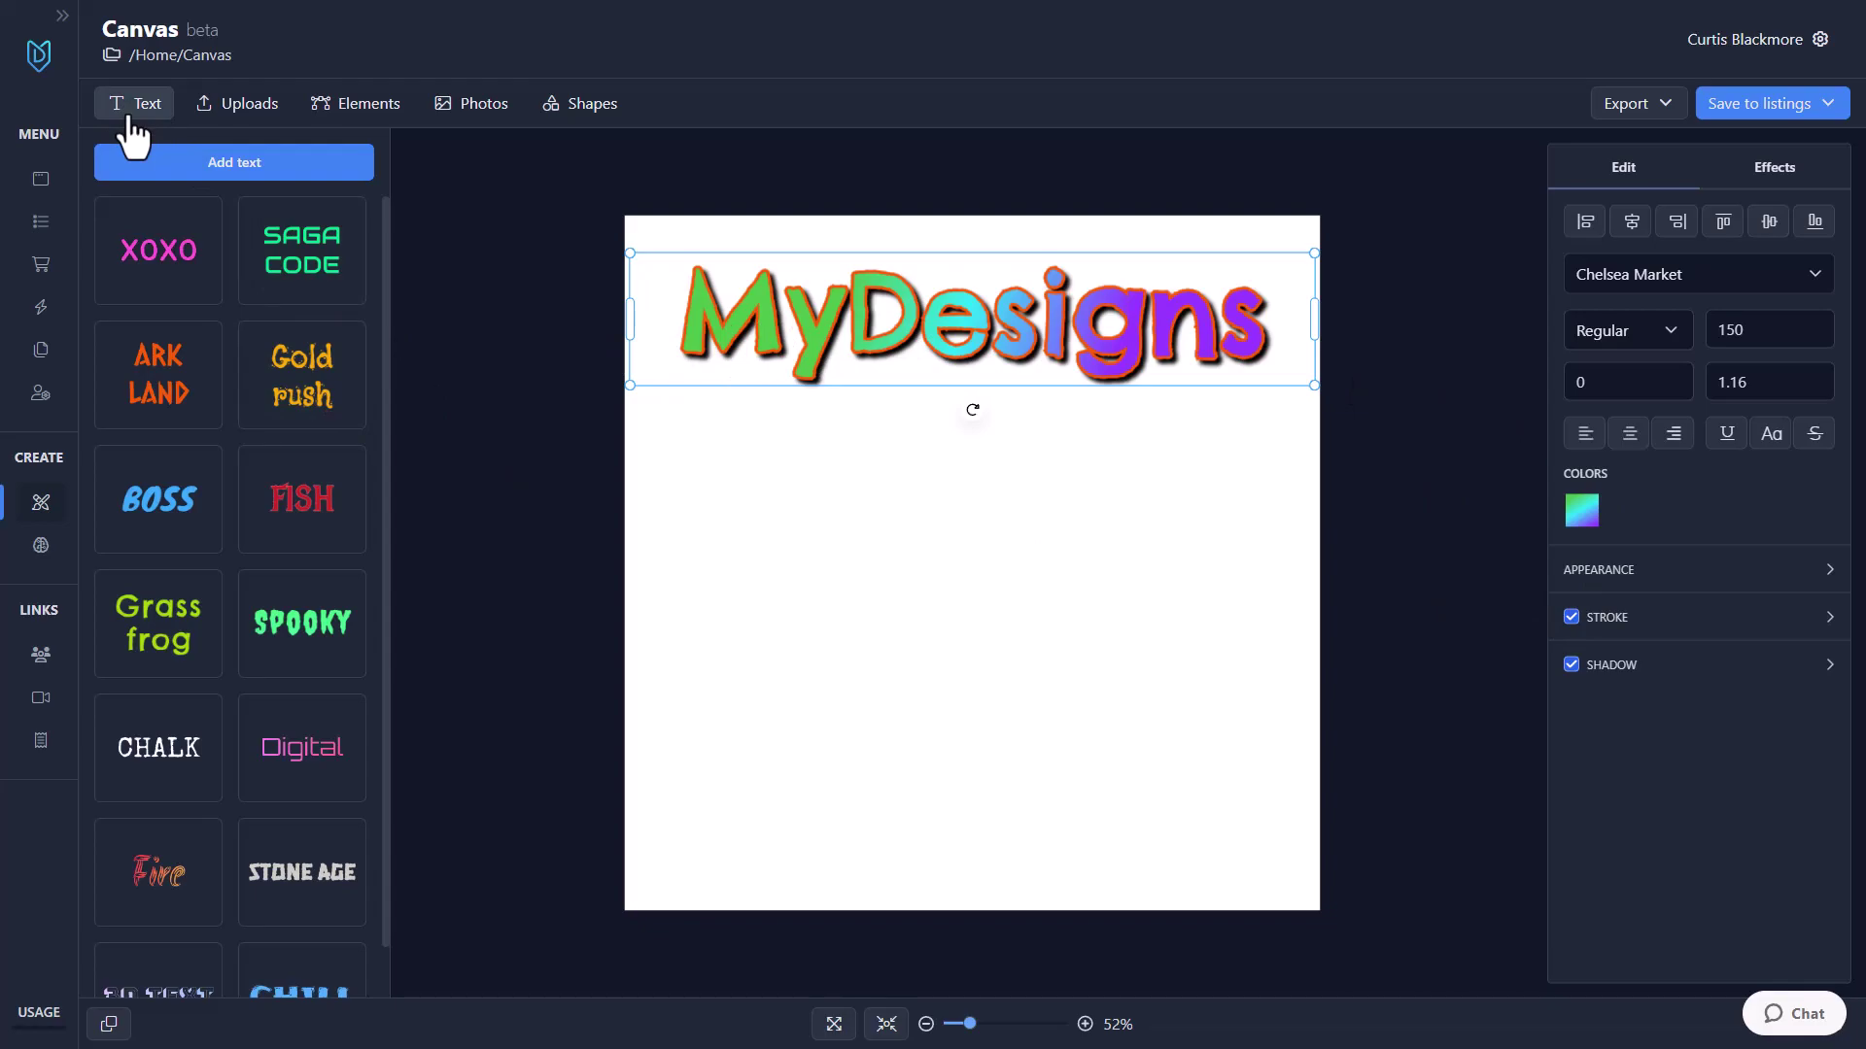
Step: Show the uploaded images, the eagle picture and a second upload, in the Uploads panel
{"action": "left_click", "coordinate": [247, 114]}
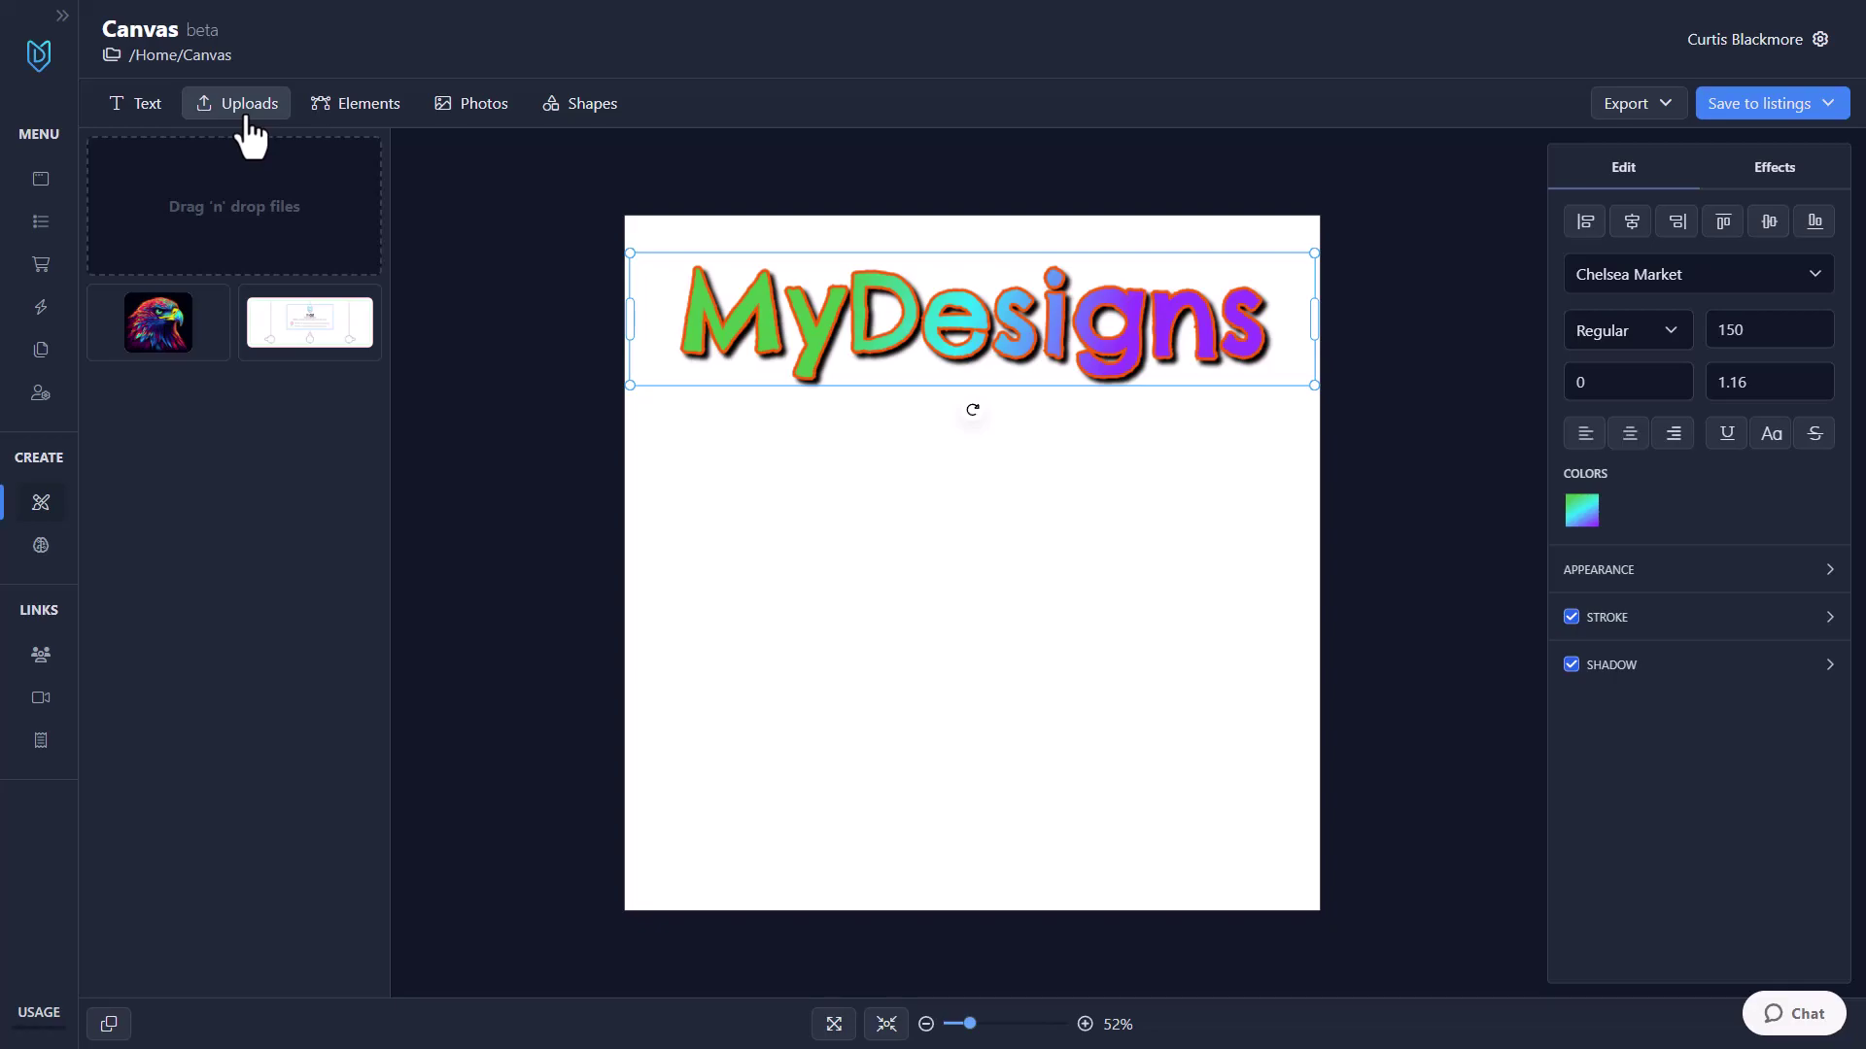
Step: Add the eagle picture to the design and place it below the MyDesigns title
{"action": "mouse_move", "coordinate": [196, 332]}
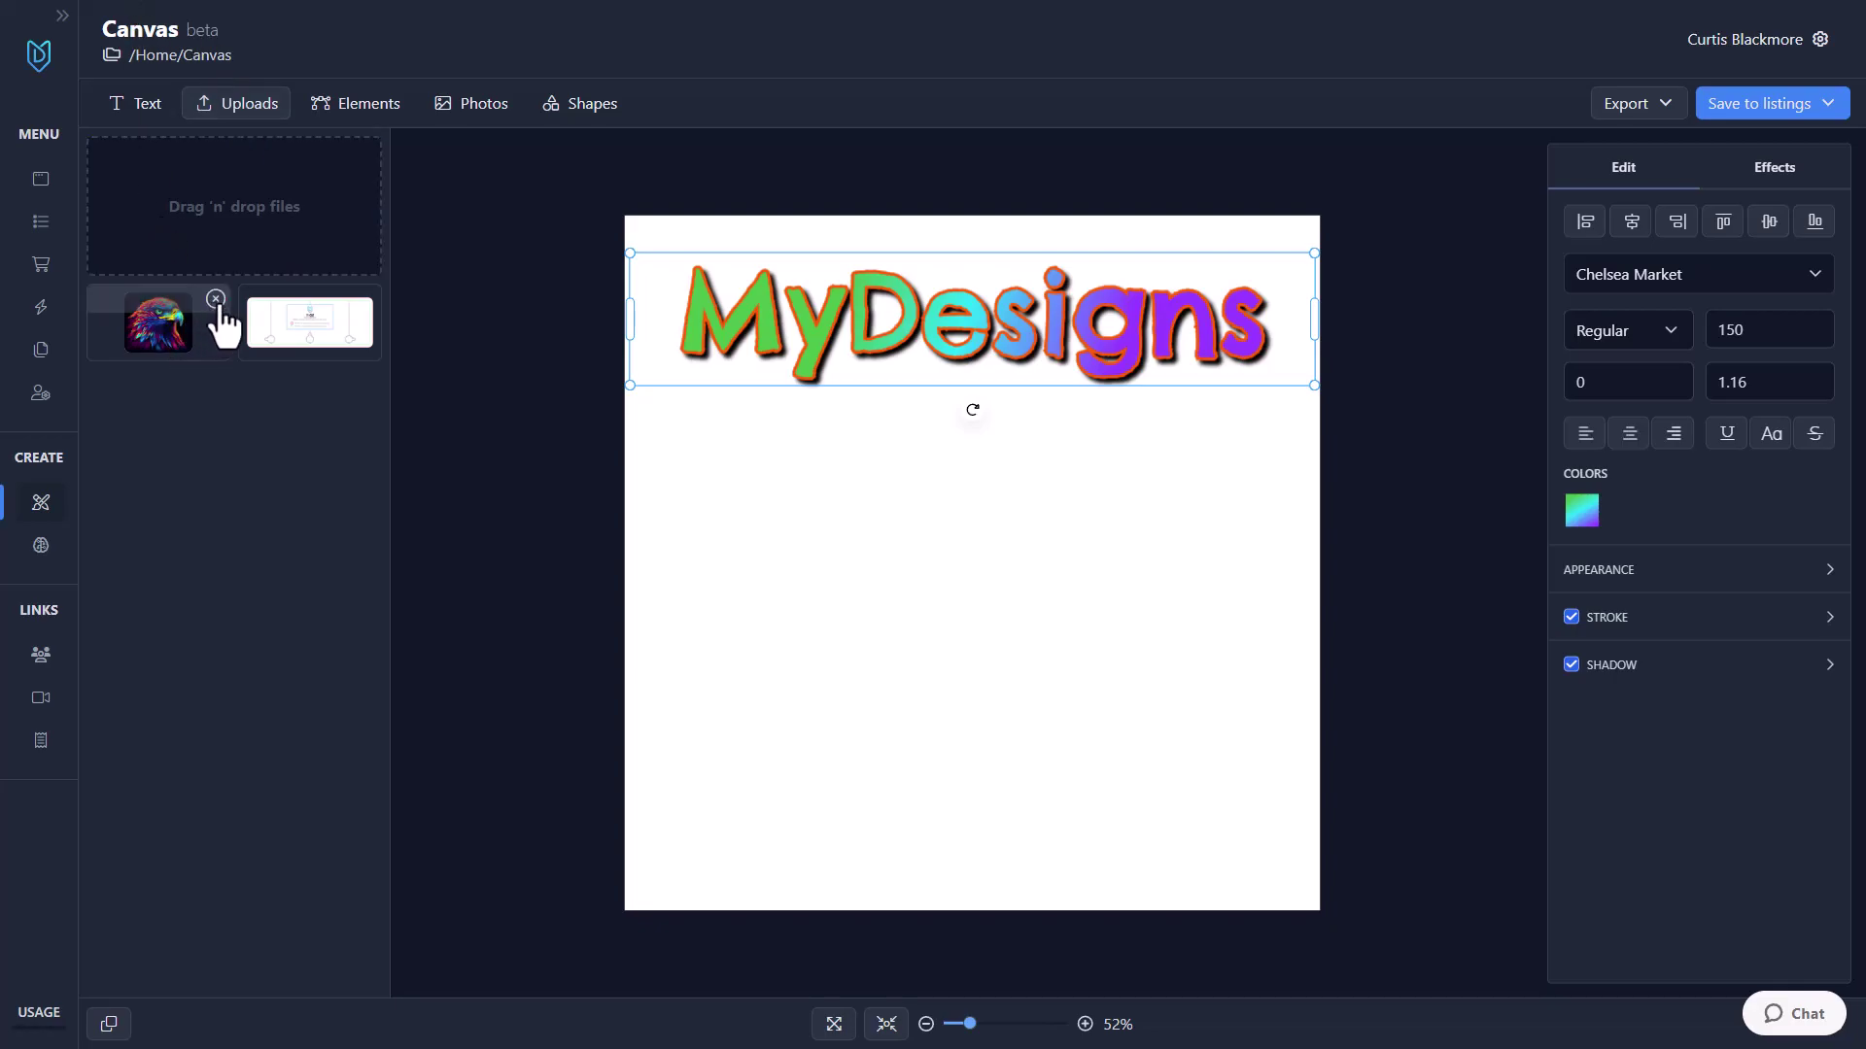
{"action": "mouse_move", "coordinate": [321, 335]}
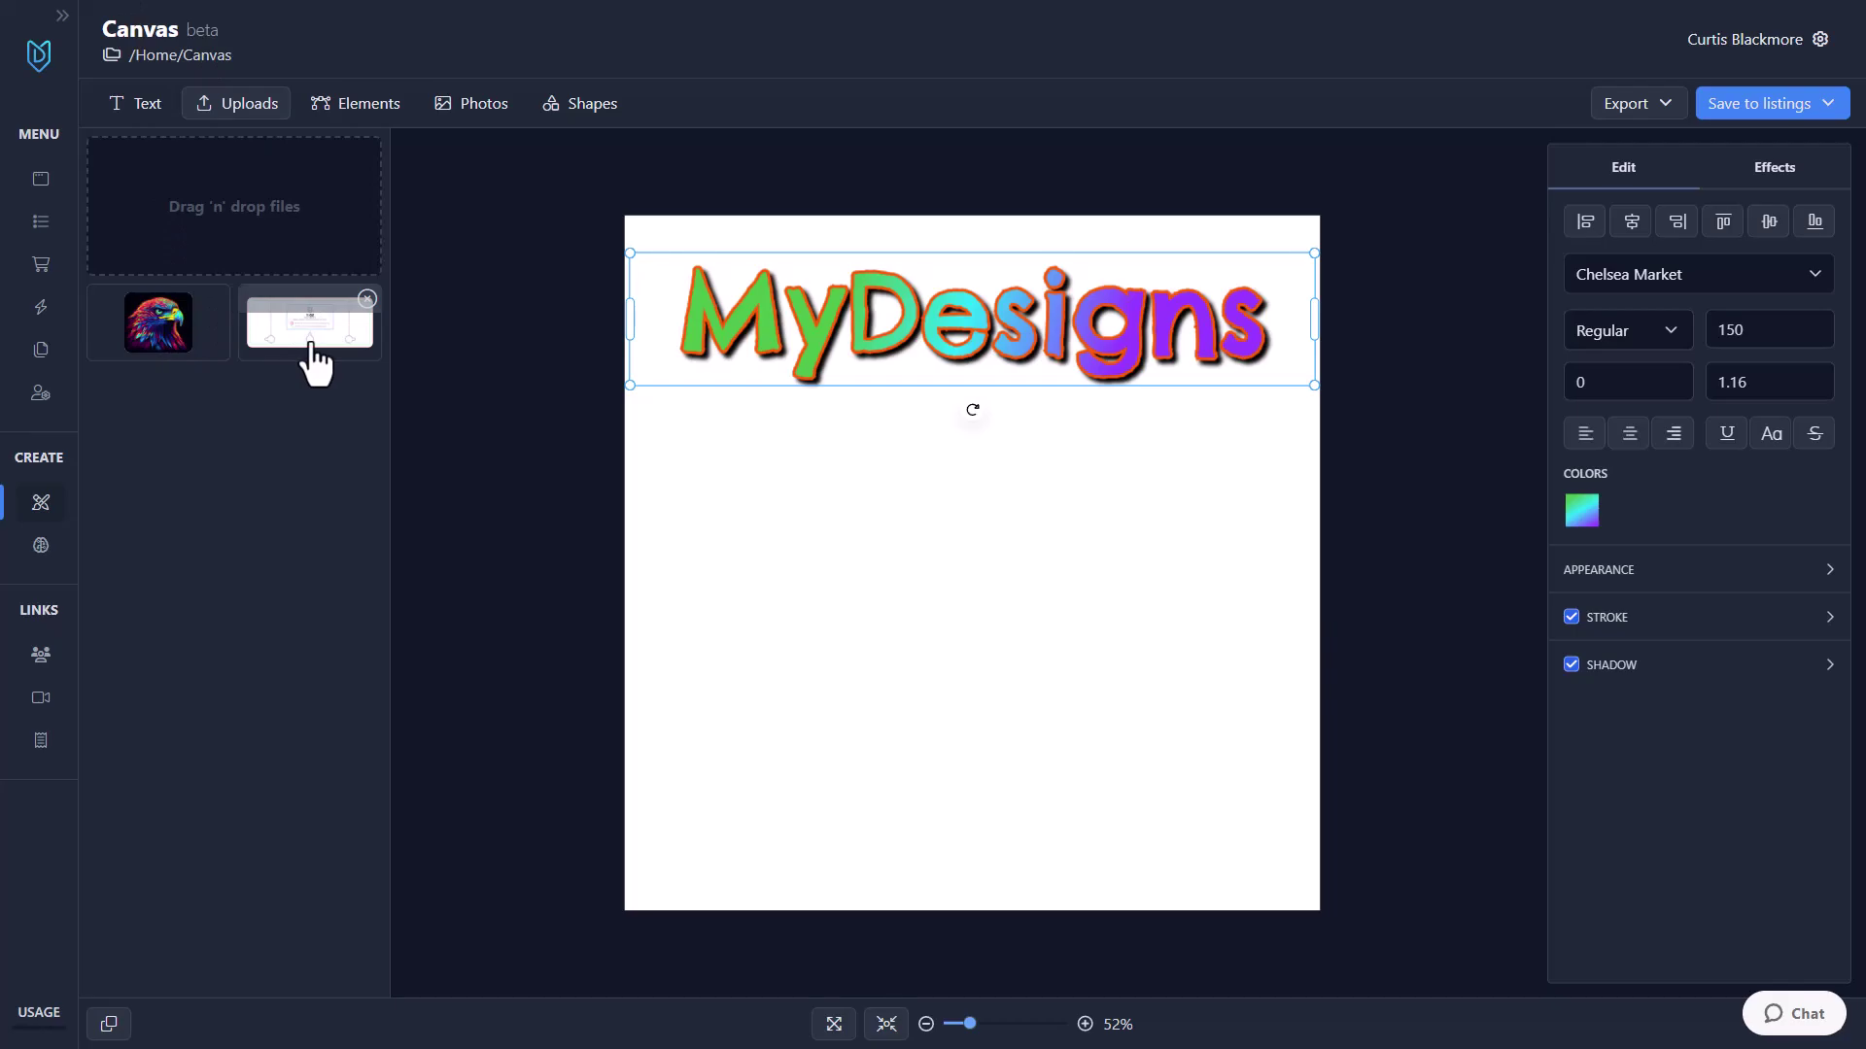
{"action": "left_click", "coordinate": [153, 328]}
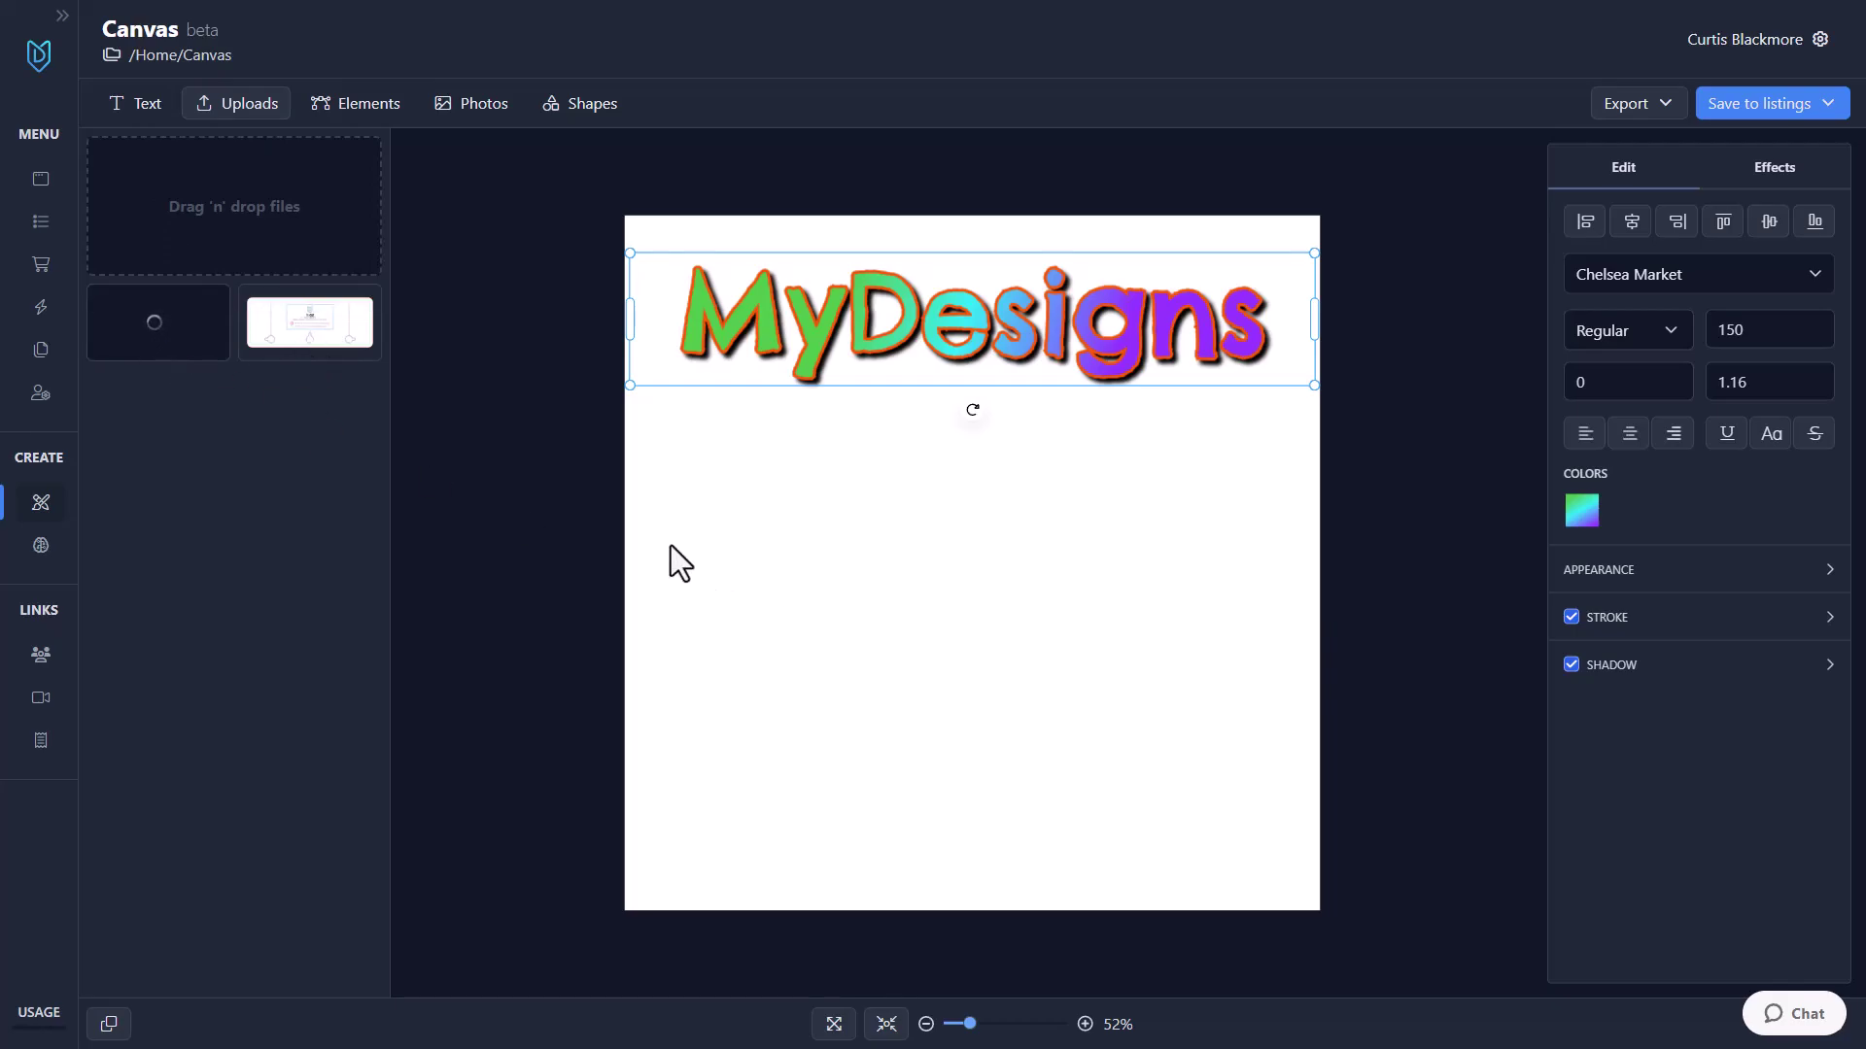
{"action": "left_click_drag", "start_coordinate": [924, 542], "coordinate": [928, 618]}
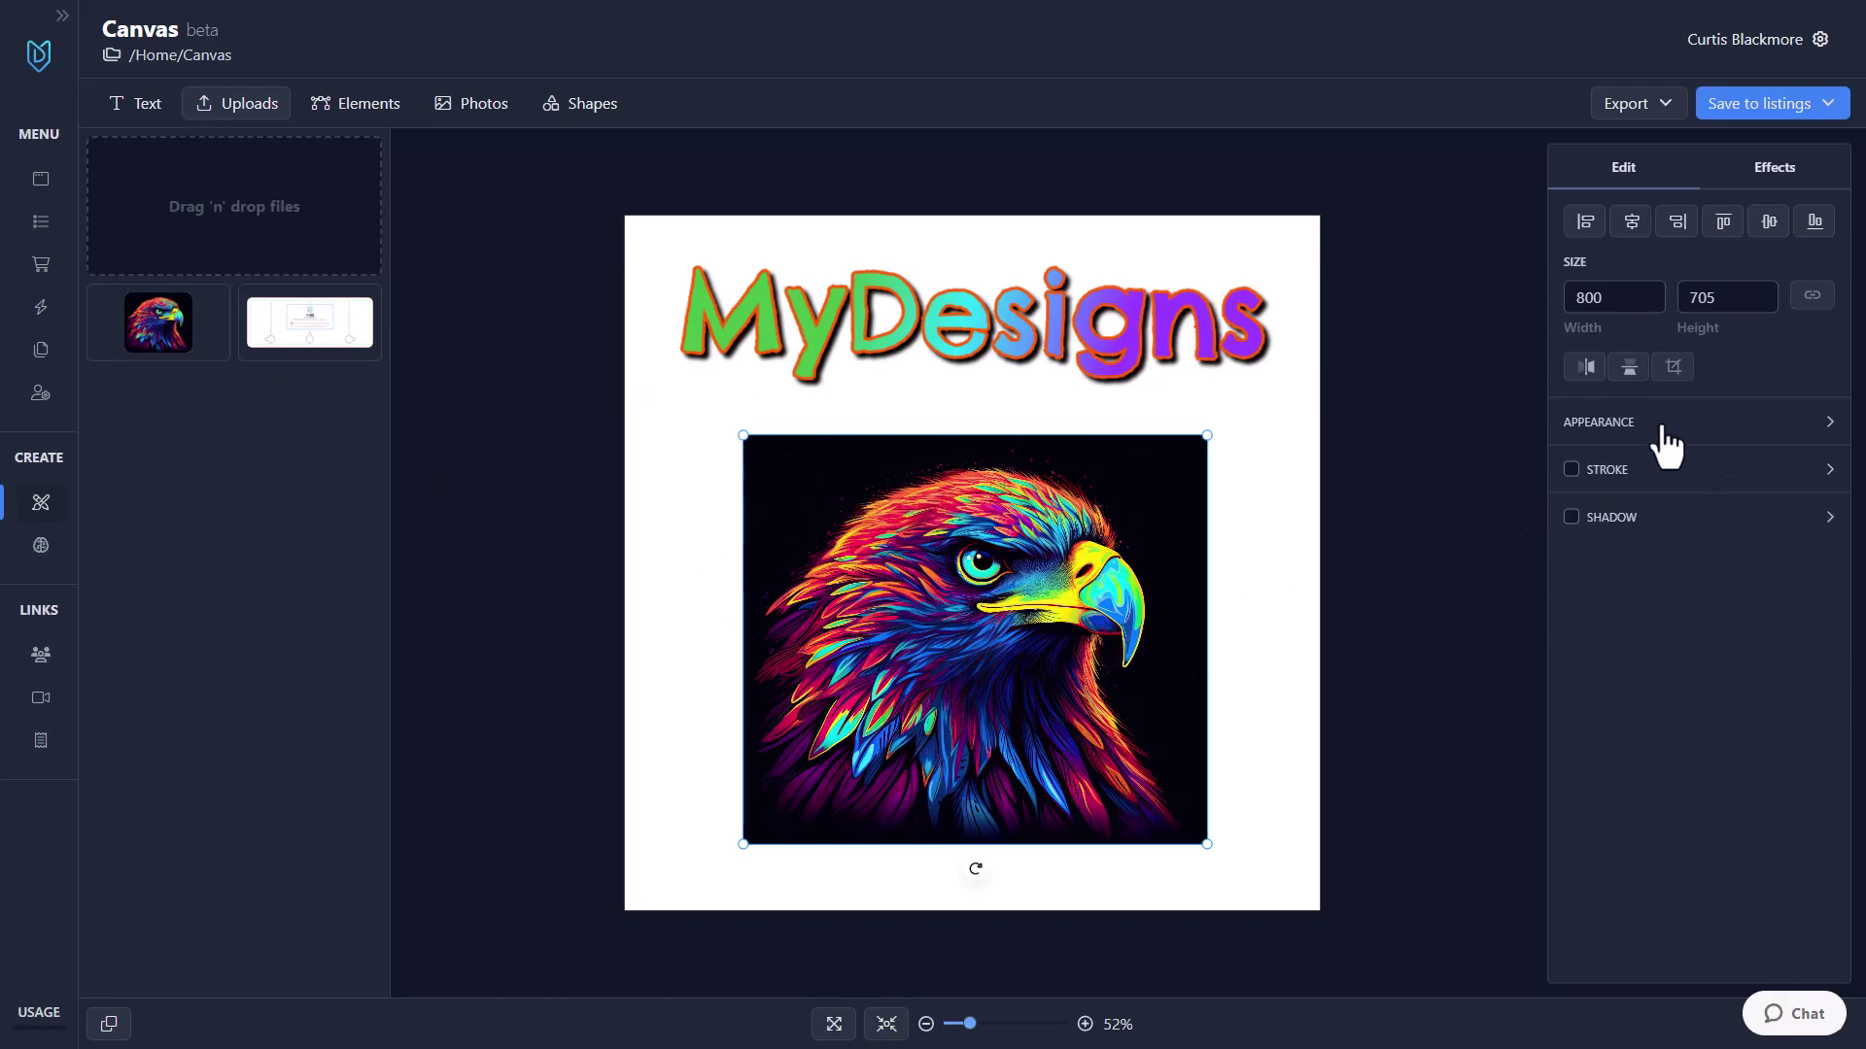
{"action": "left_click", "coordinate": [1584, 473]}
{"action": "left_click", "coordinate": [1584, 473]}
{"action": "left_click", "coordinate": [1813, 429]}
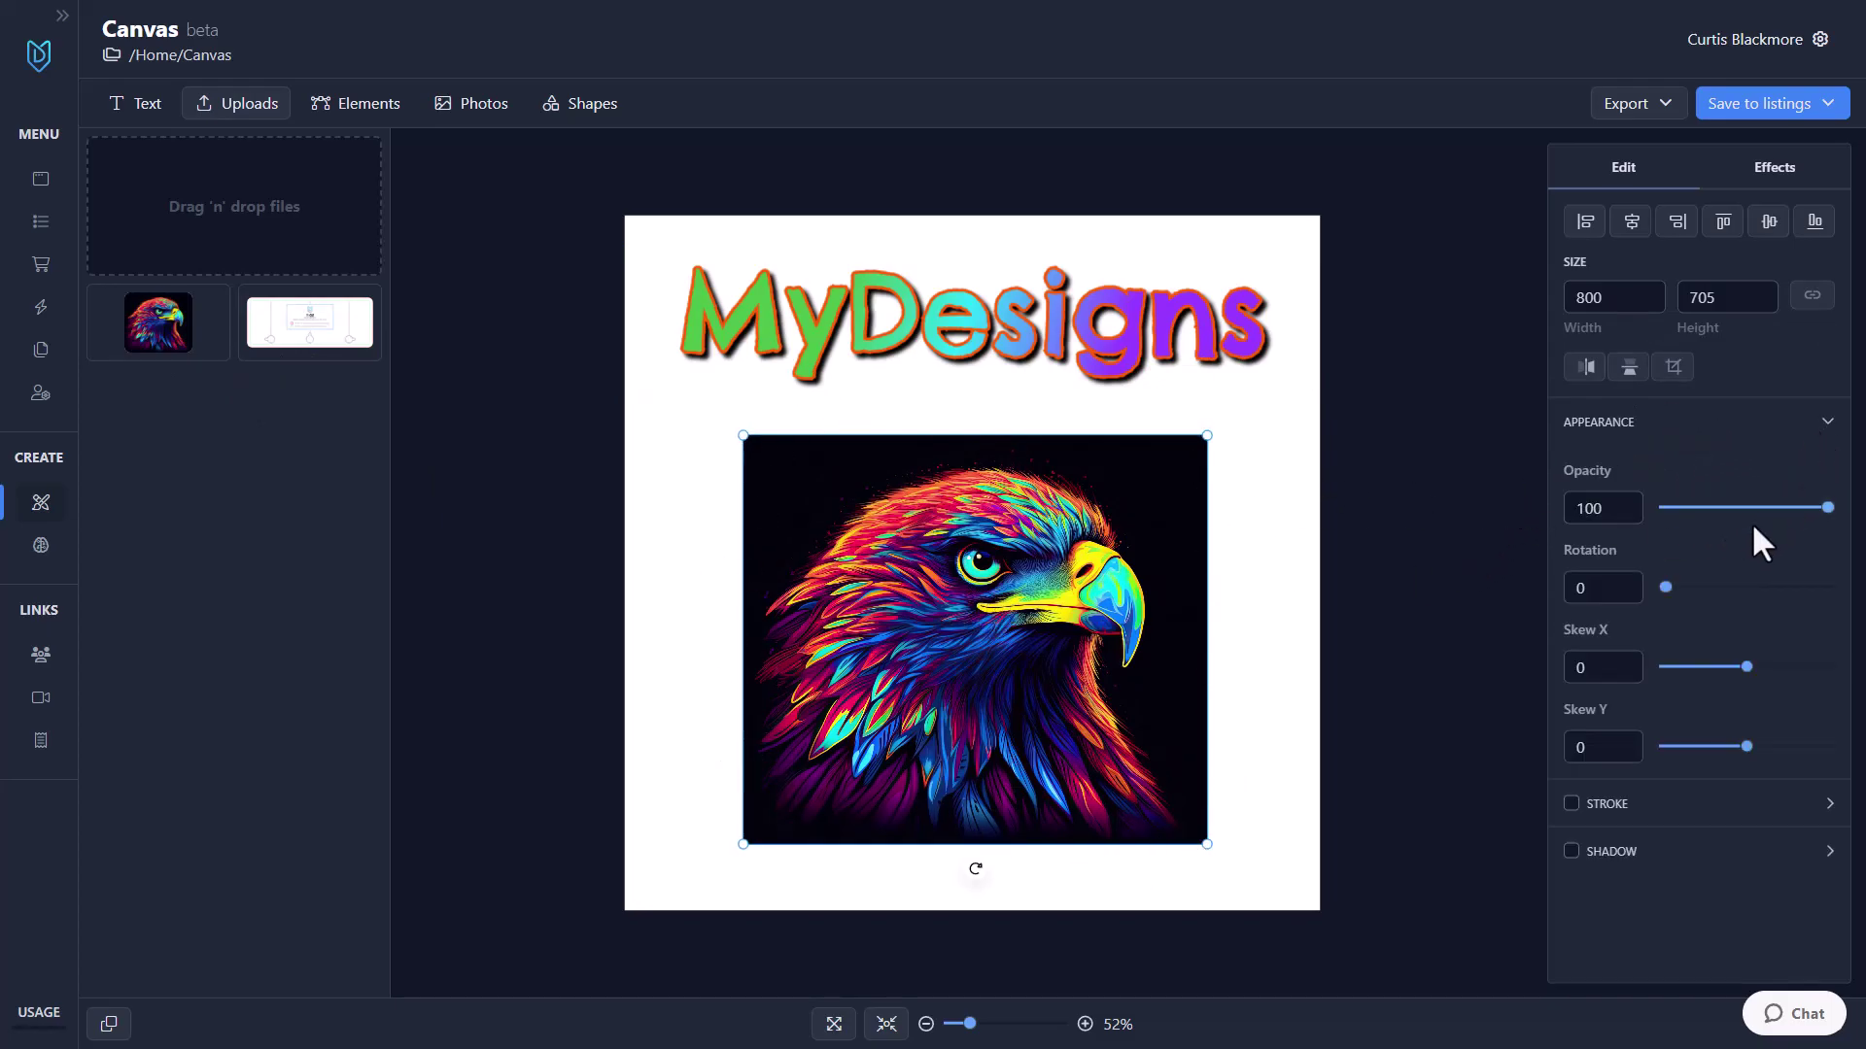
{"action": "left_click_drag", "start_coordinate": [1744, 515], "coordinate": [1828, 507]}
{"action": "left_click_drag", "start_coordinate": [971, 641], "coordinate": [969, 635]}
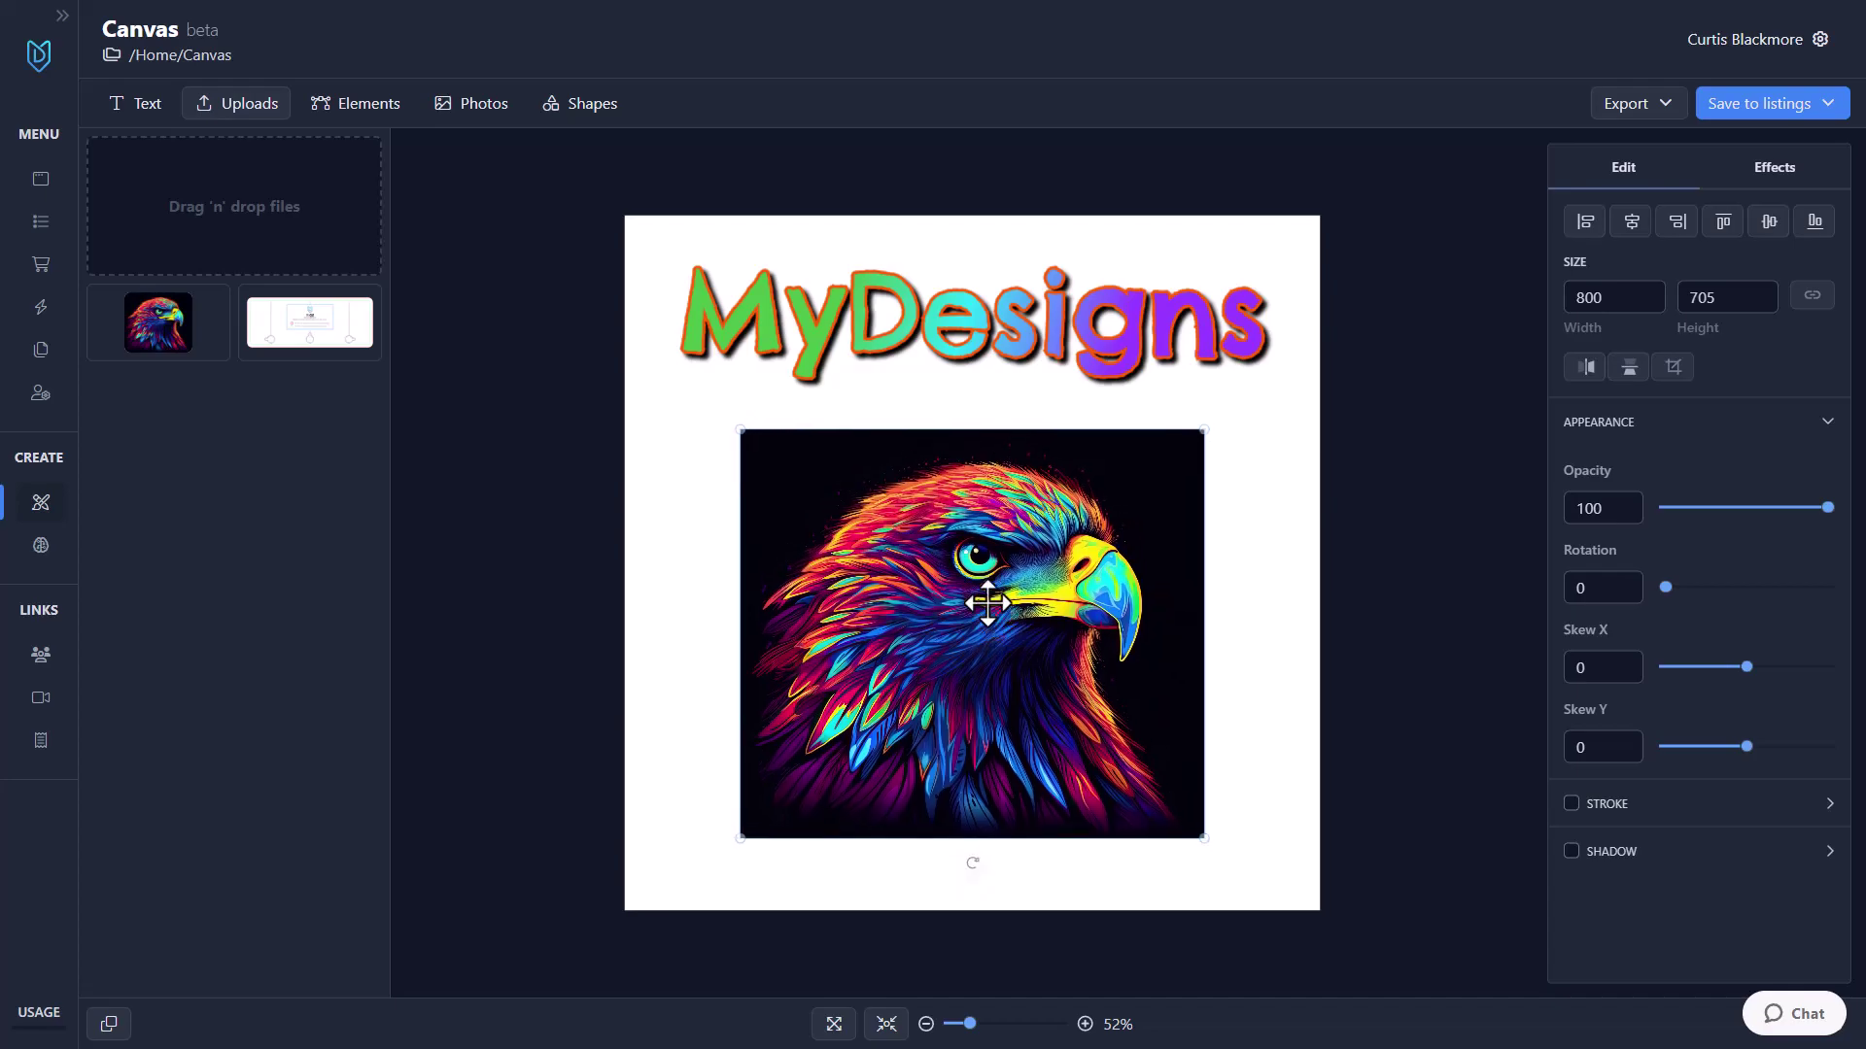
Step: Set the eagle's width to 1000 and centre it slightly right under the title
{"action": "double_click", "coordinate": [1640, 299]}
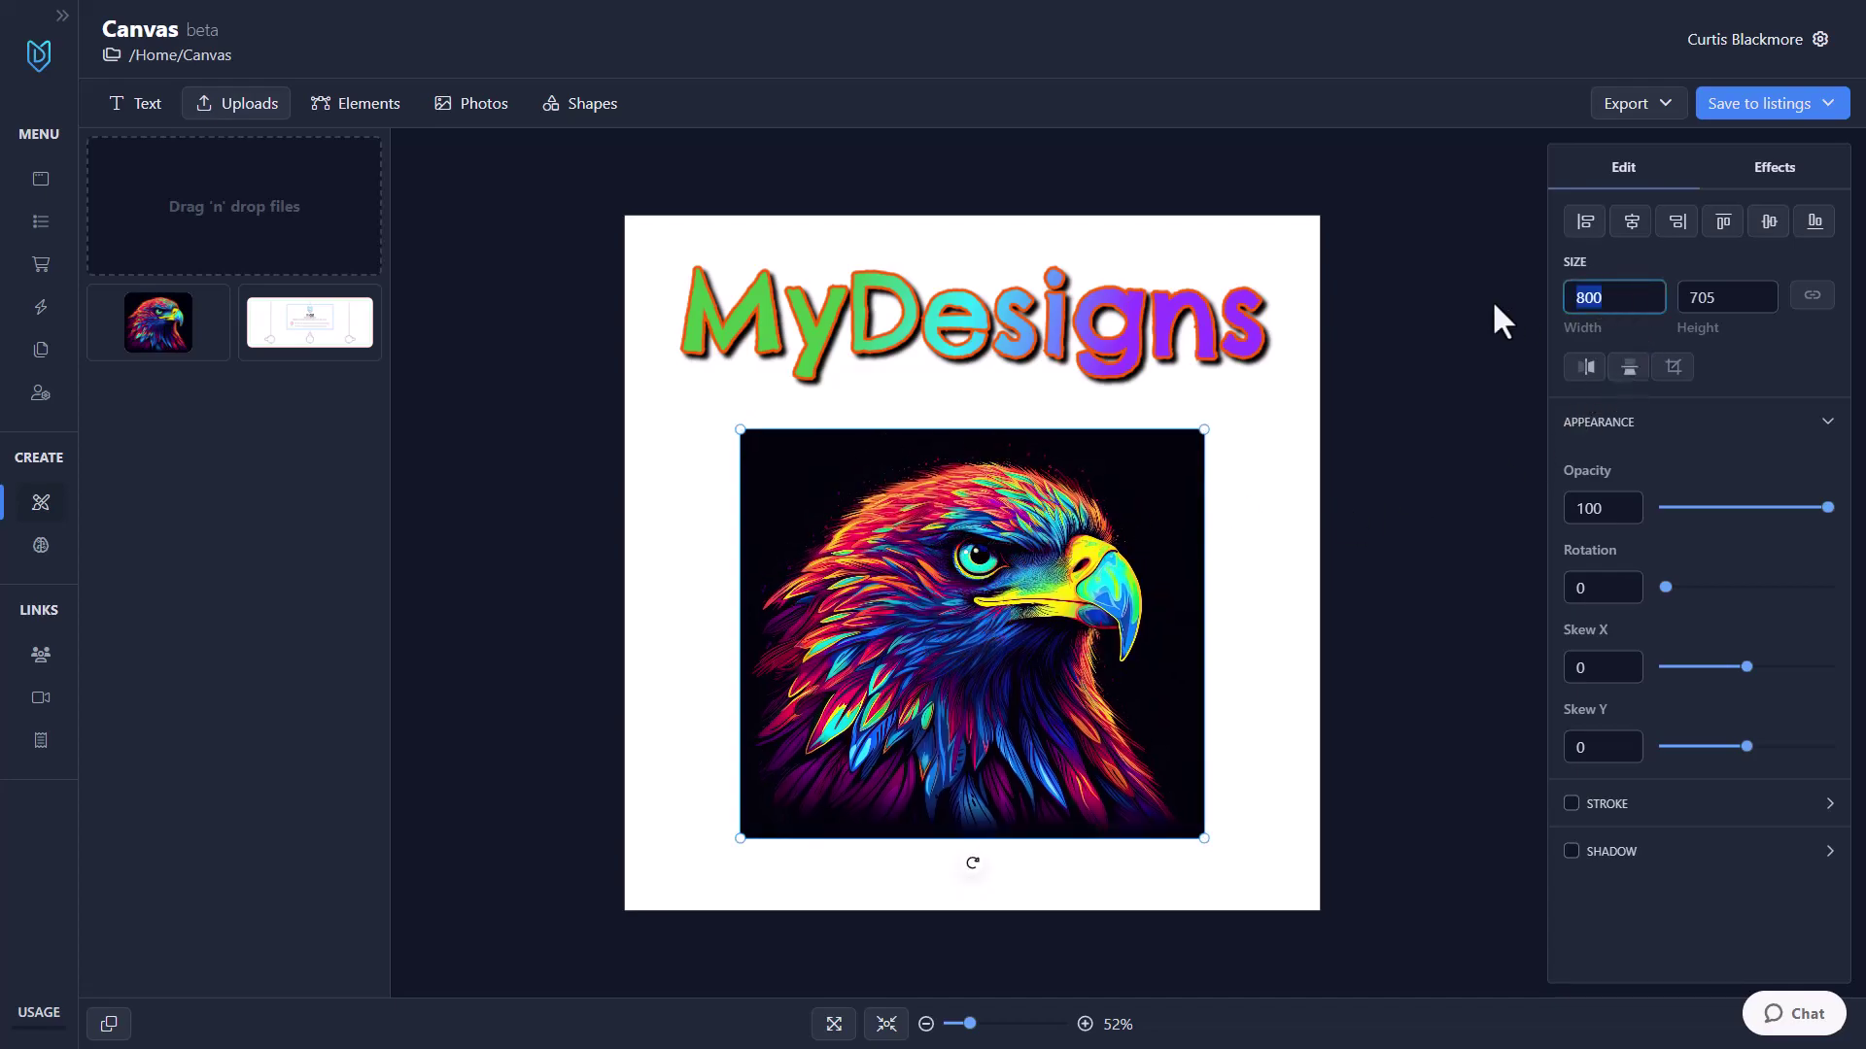
{"action": "type", "text": "1000"}
{"action": "mouse_move", "coordinate": [1019, 586]}
{"action": "left_mouse_down"}
{"action": "mouse_move", "coordinate": [1053, 583]}
{"action": "mouse_move", "coordinate": [1000, 573]}
{"action": "left_mouse_up"}
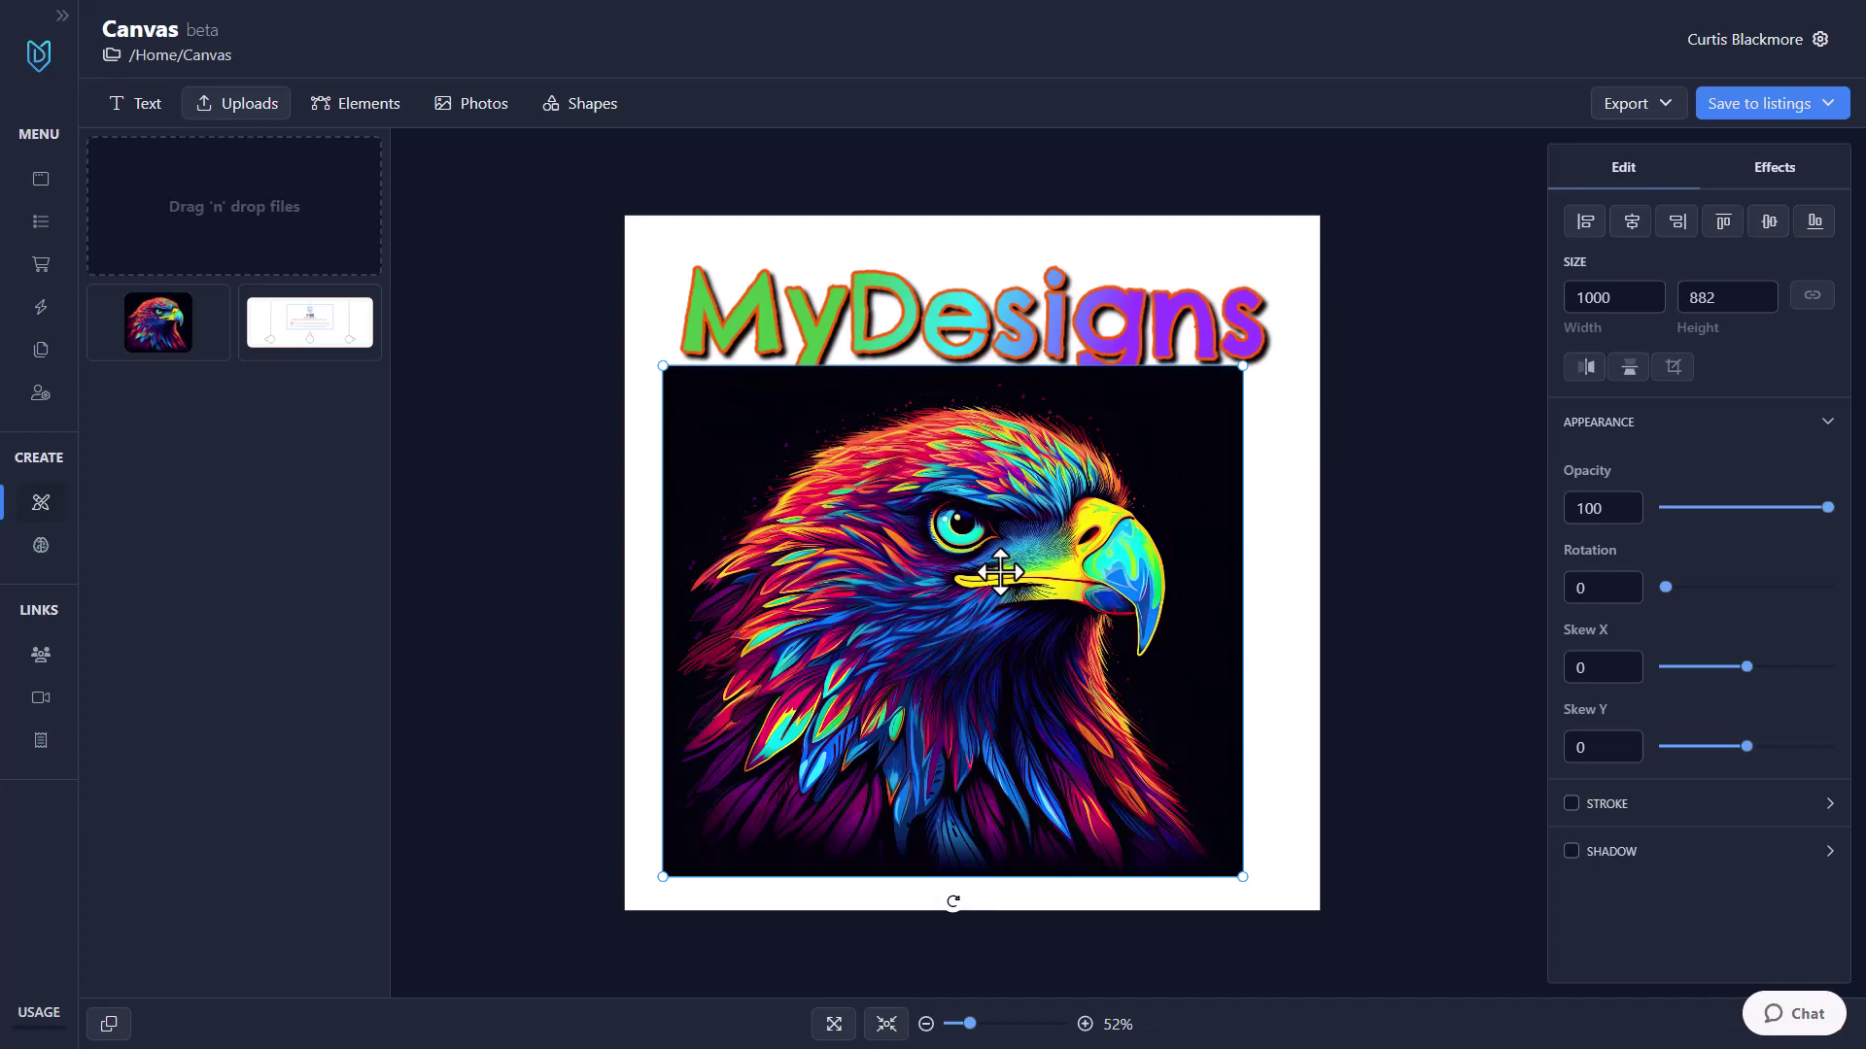
{"action": "left_click_drag", "start_coordinate": [1035, 563], "coordinate": [1048, 564]}
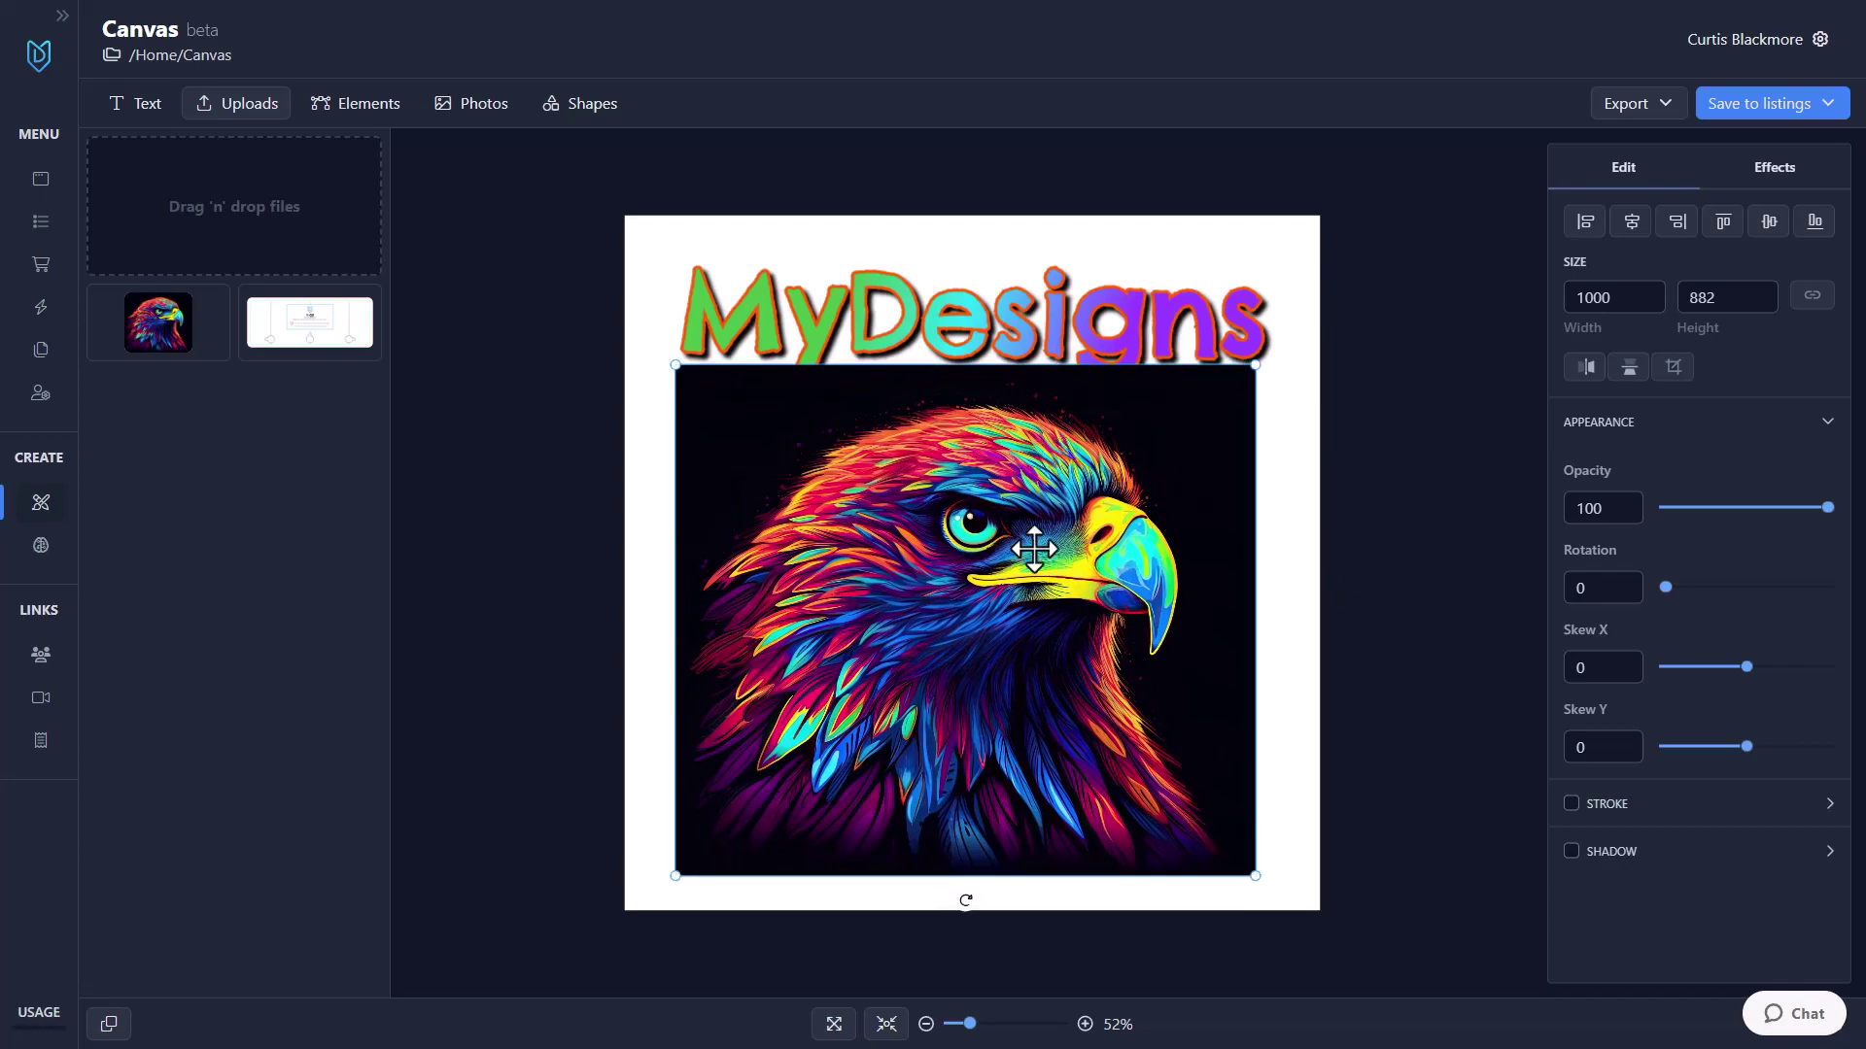
{"action": "left_click_drag", "start_coordinate": [1030, 523], "coordinate": [1050, 527]}
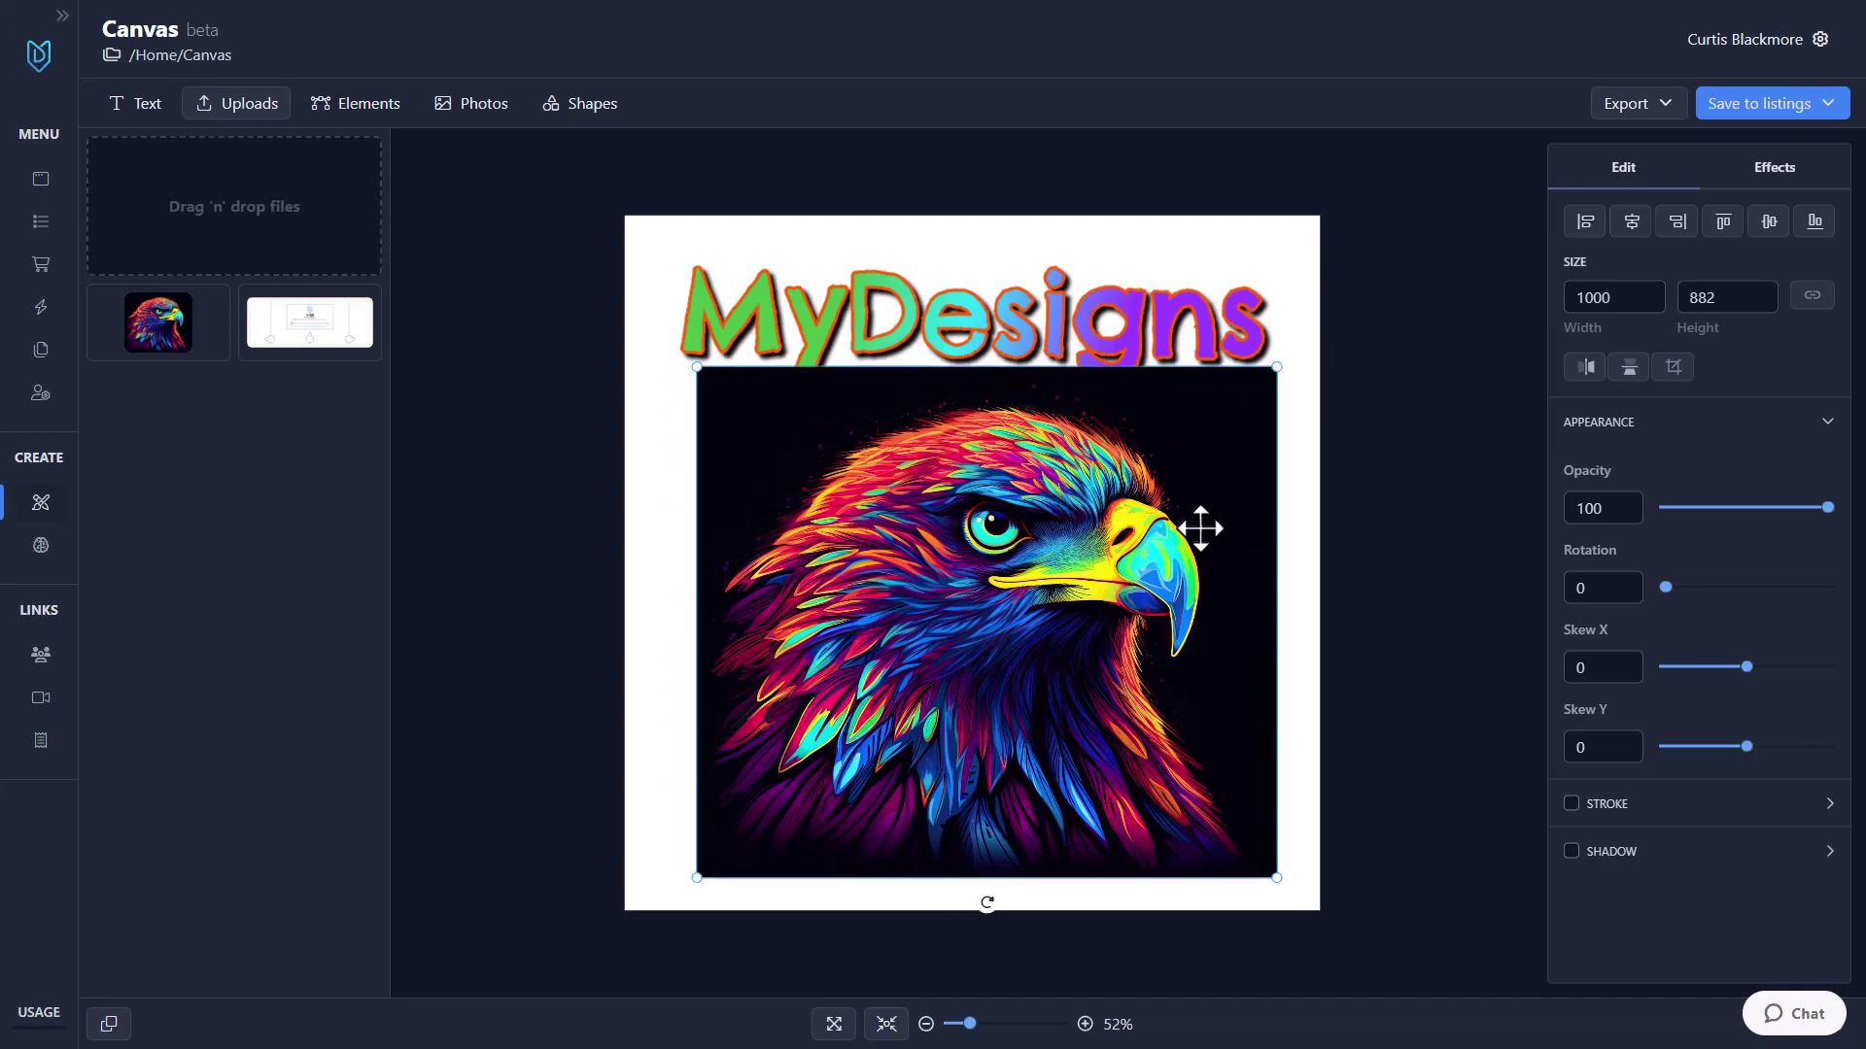
Step: Try horizontal and vertical flips on the eagle, leaving it upright and facing right
{"action": "left_click", "coordinate": [1586, 368]}
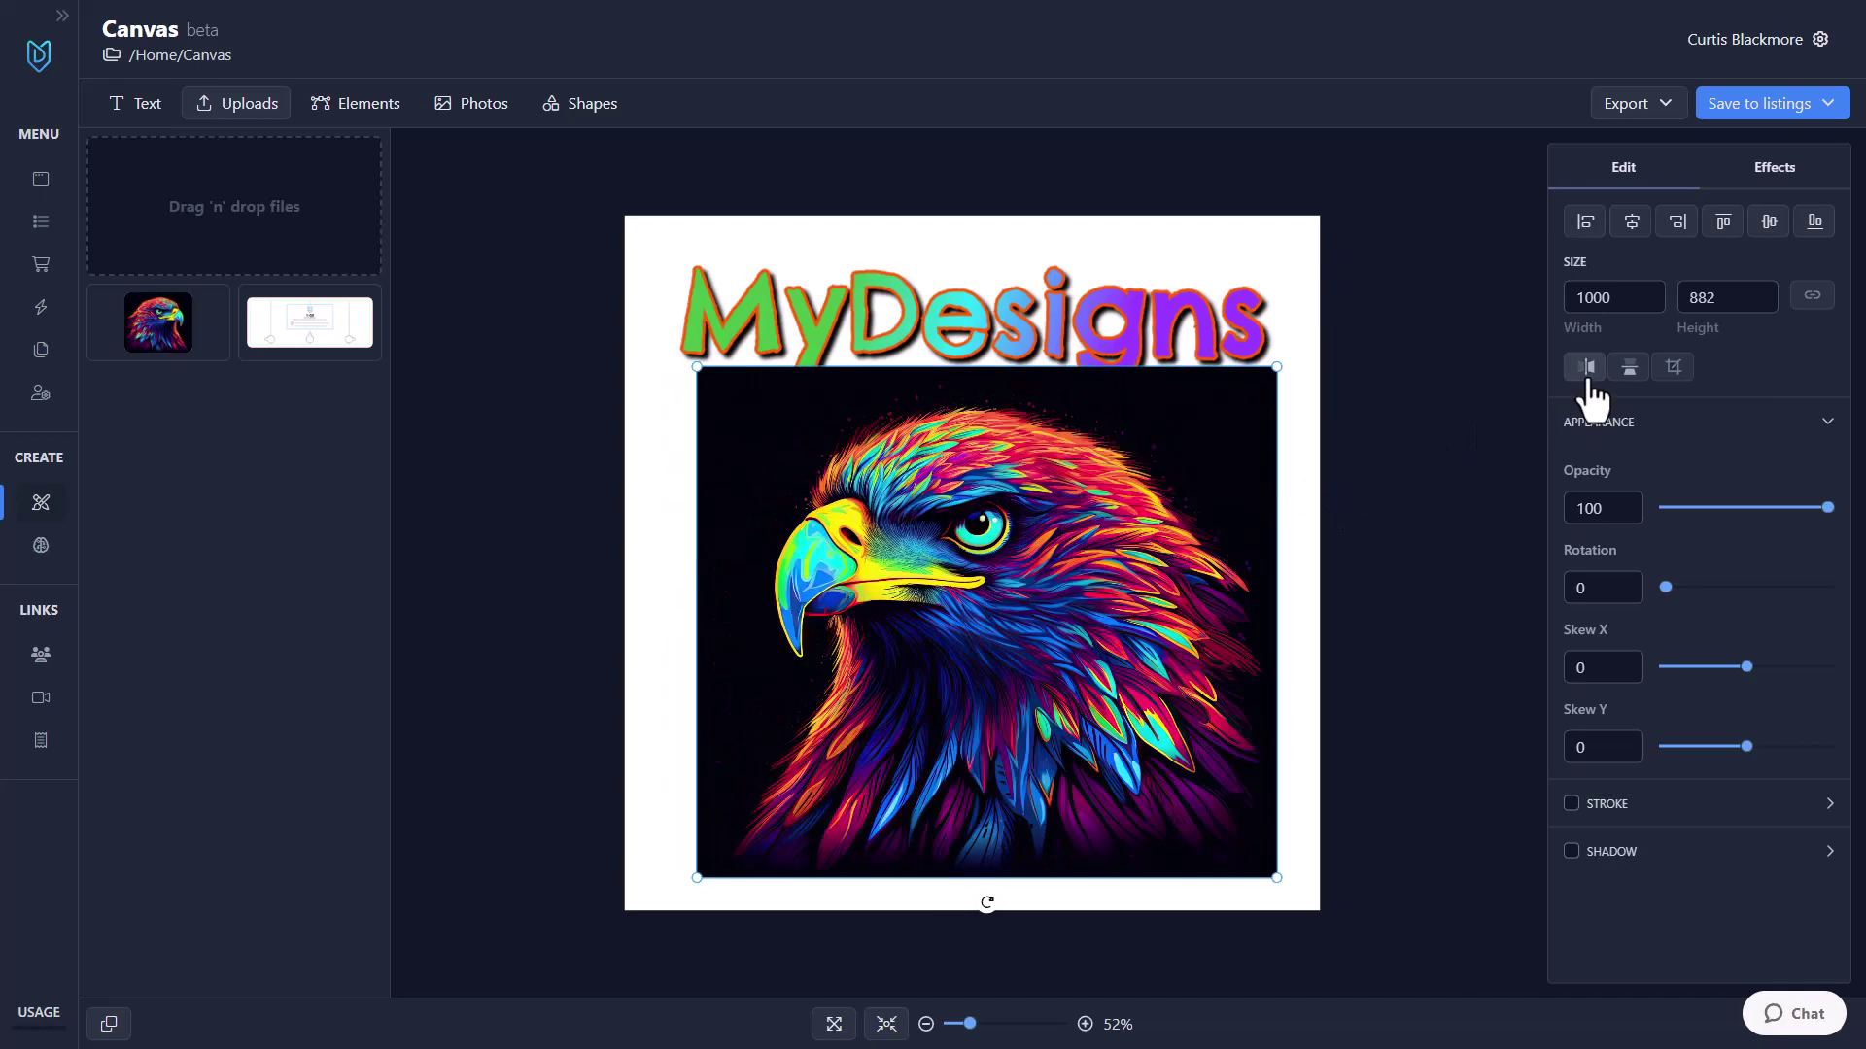
{"action": "left_click", "coordinate": [1586, 368]}
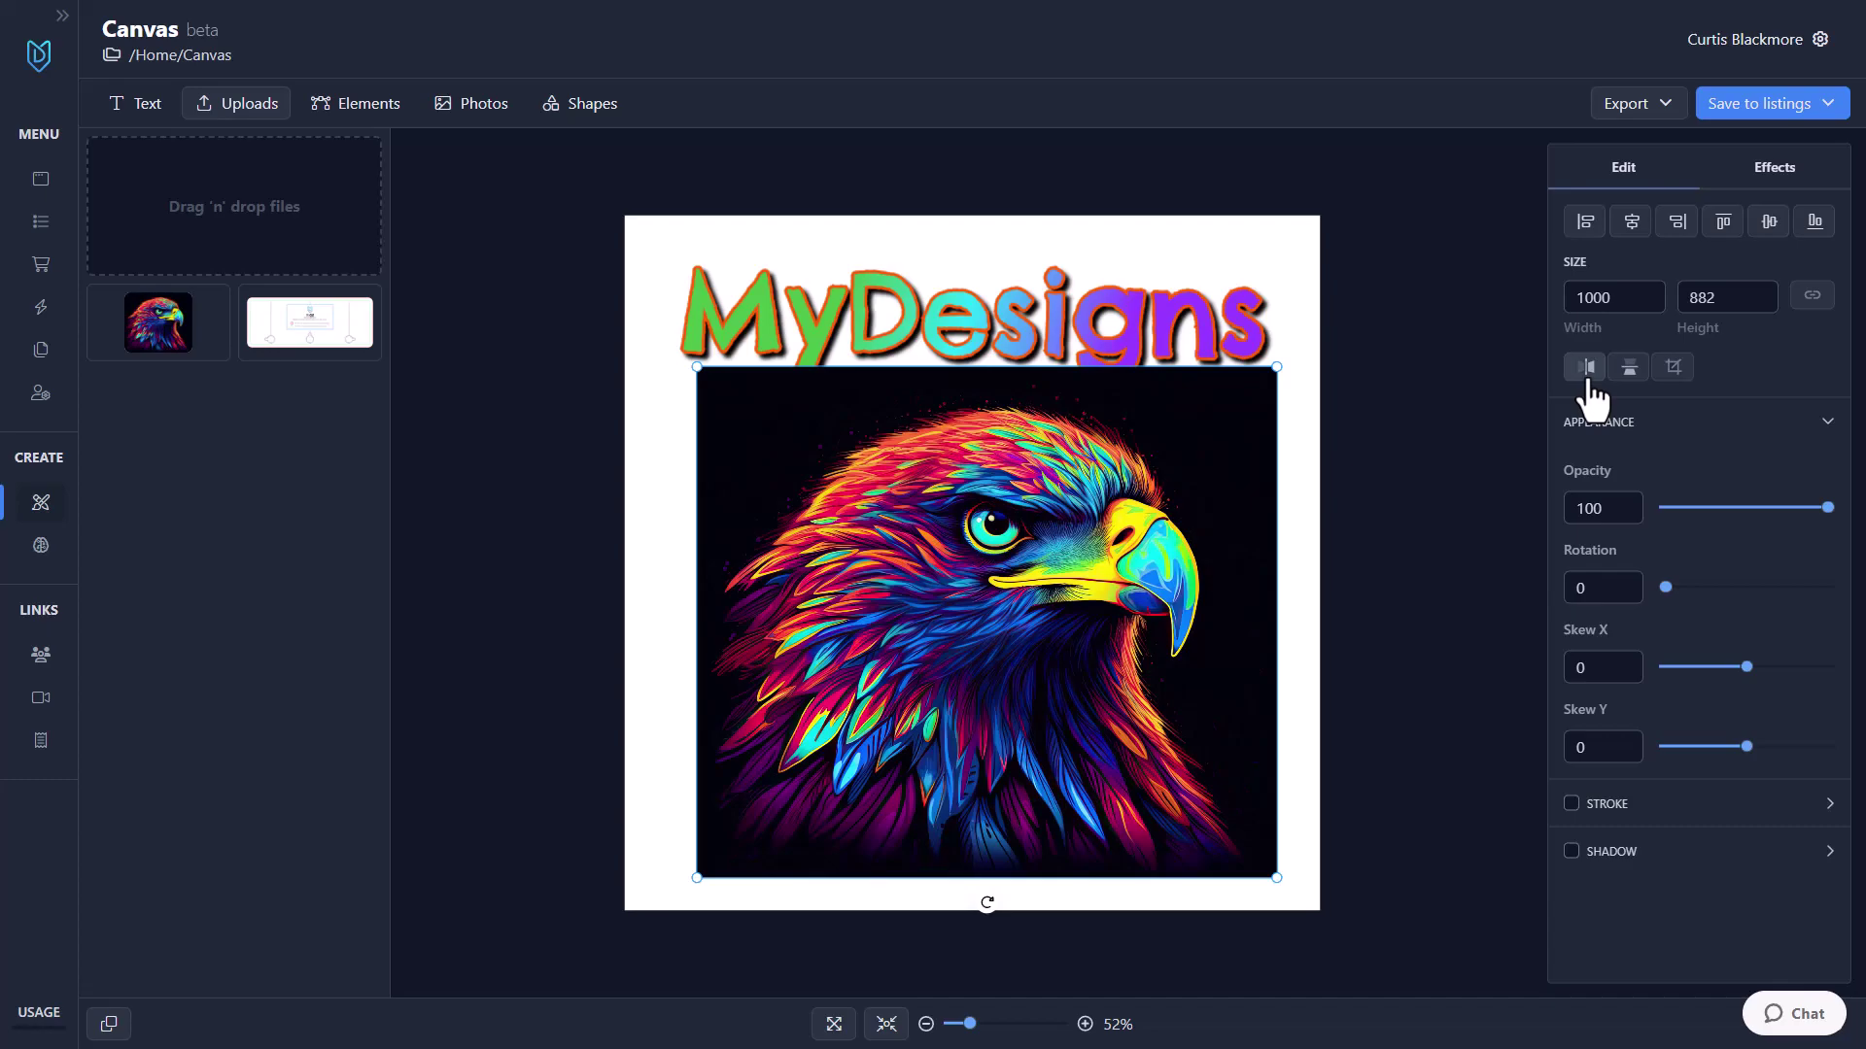
{"action": "left_click", "coordinate": [1586, 369]}
{"action": "left_click", "coordinate": [1629, 369]}
{"action": "left_click", "coordinate": [1630, 371]}
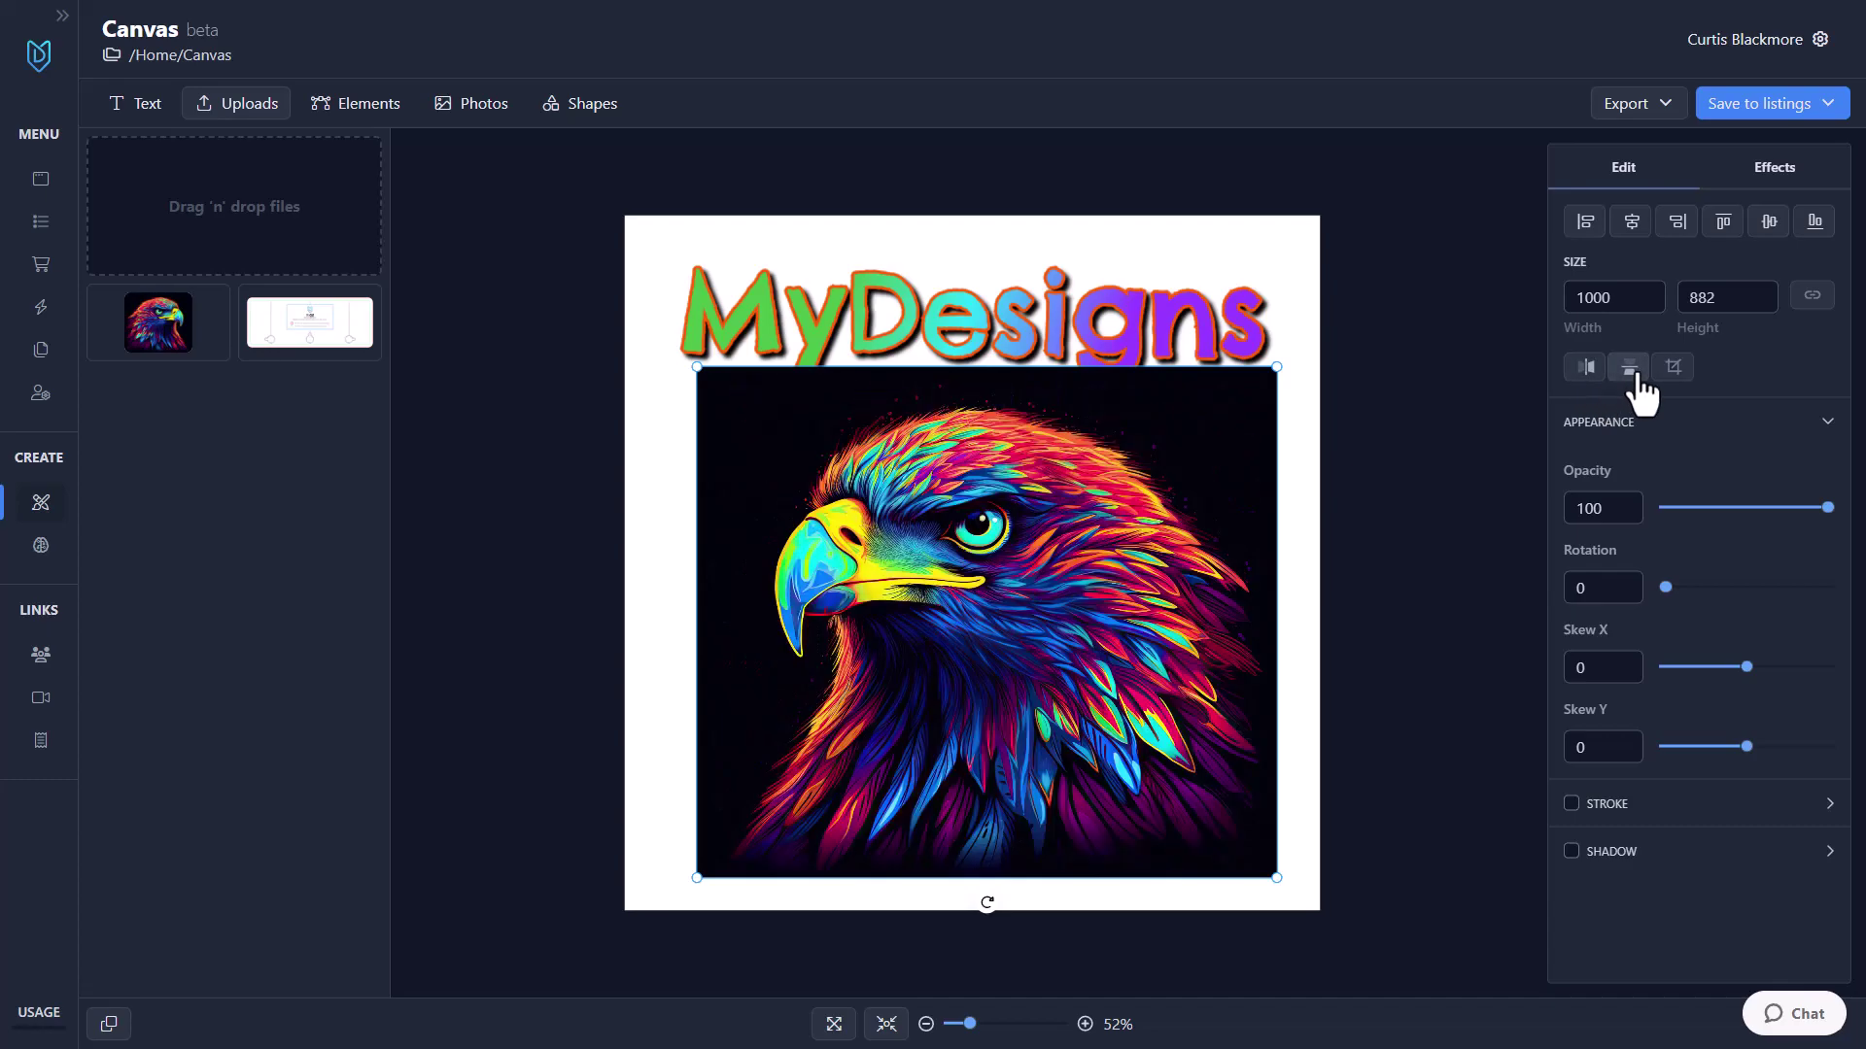
{"action": "left_click", "coordinate": [1588, 371]}
{"action": "left_click", "coordinate": [1587, 370]}
{"action": "left_click", "coordinate": [1588, 370]}
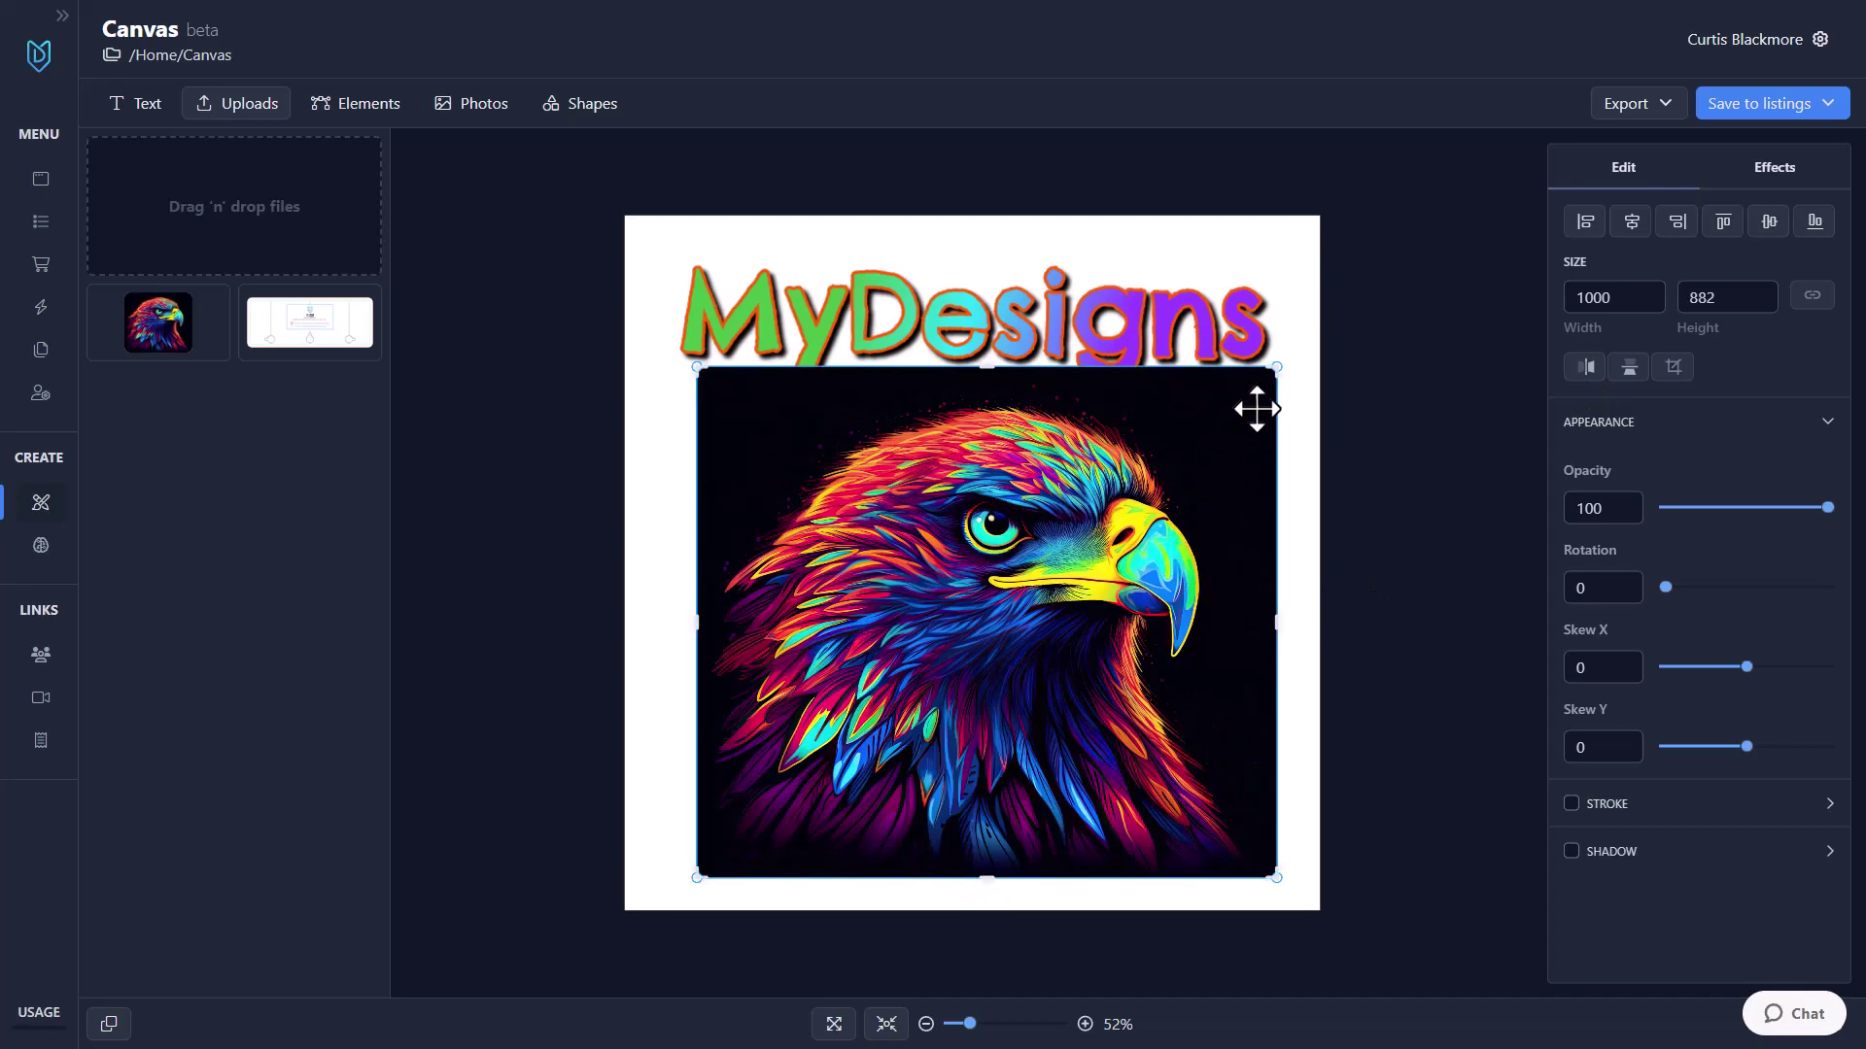
Step: Crop the eagle to its head, restore the full picture, then delete it from the design
{"action": "left_click_drag", "start_coordinate": [1278, 368], "coordinate": [990, 584]}
{"action": "left_click_drag", "start_coordinate": [1143, 564], "coordinate": [989, 533]}
{"action": "key", "text": "Escape"}
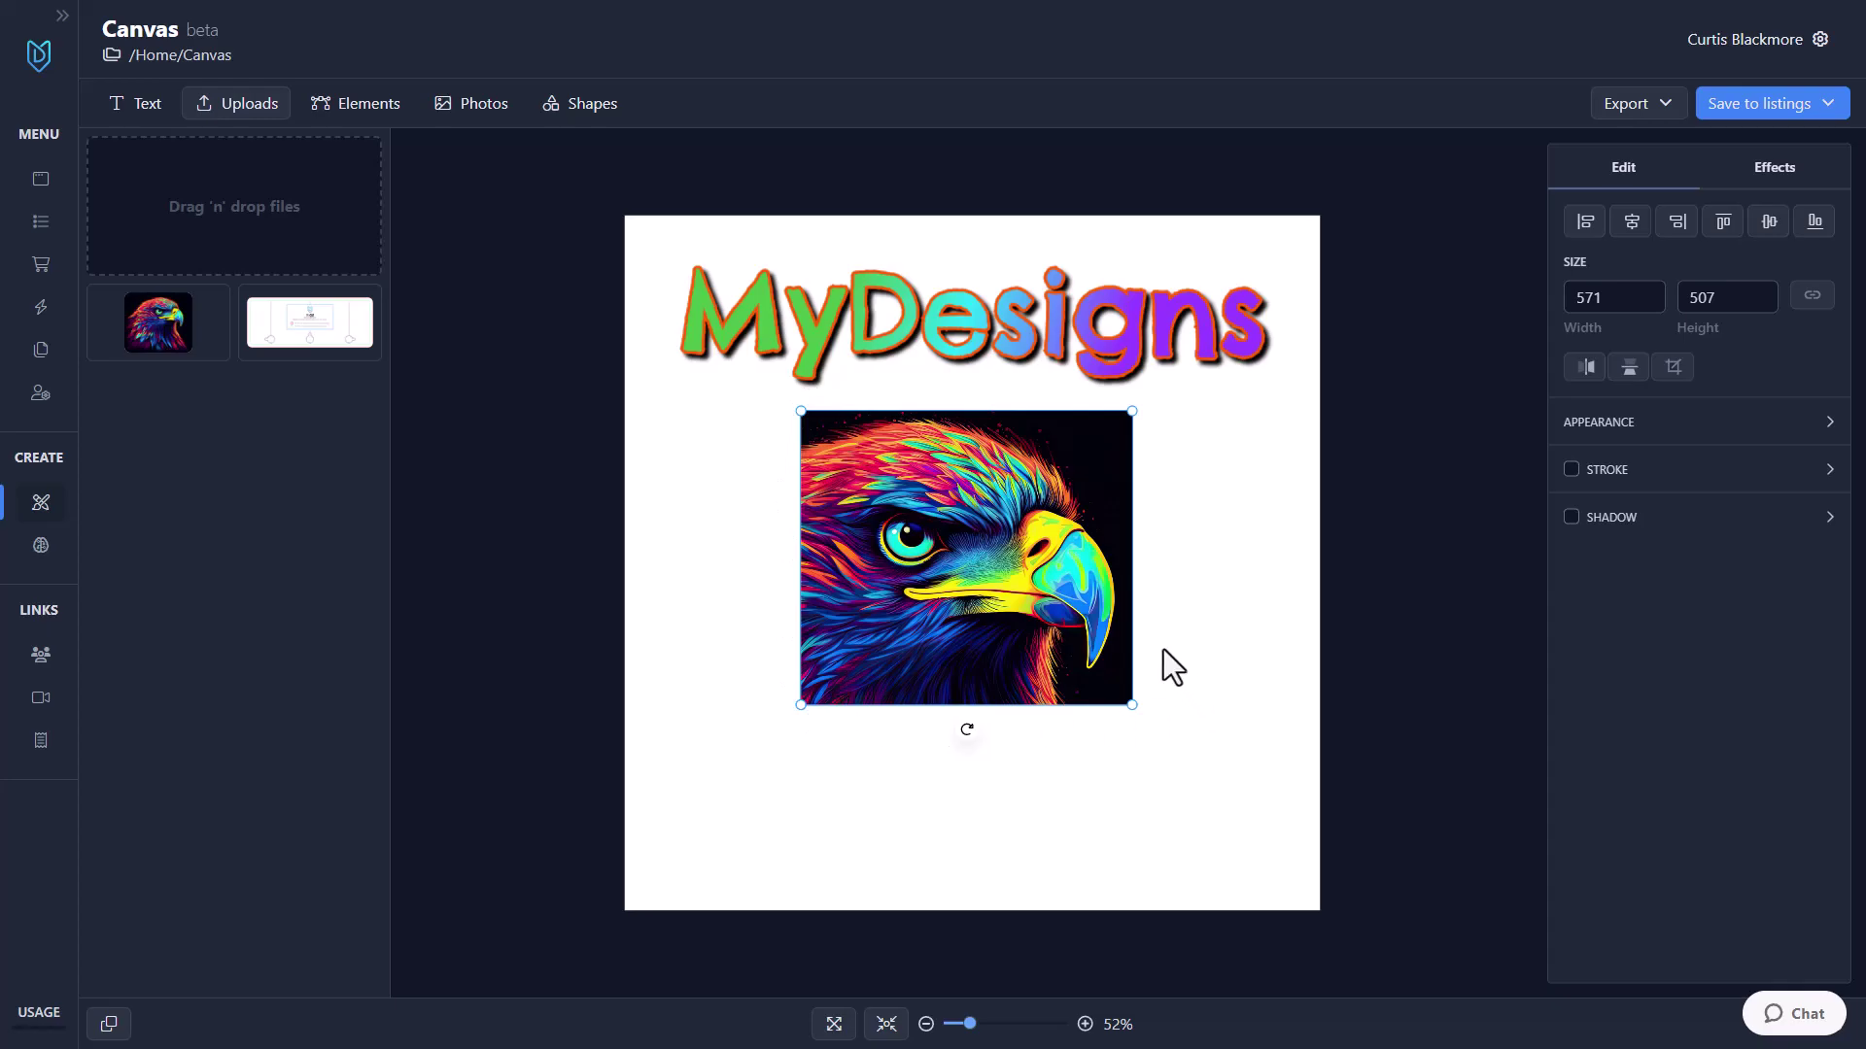
{"action": "double_click", "coordinate": [1028, 561]}
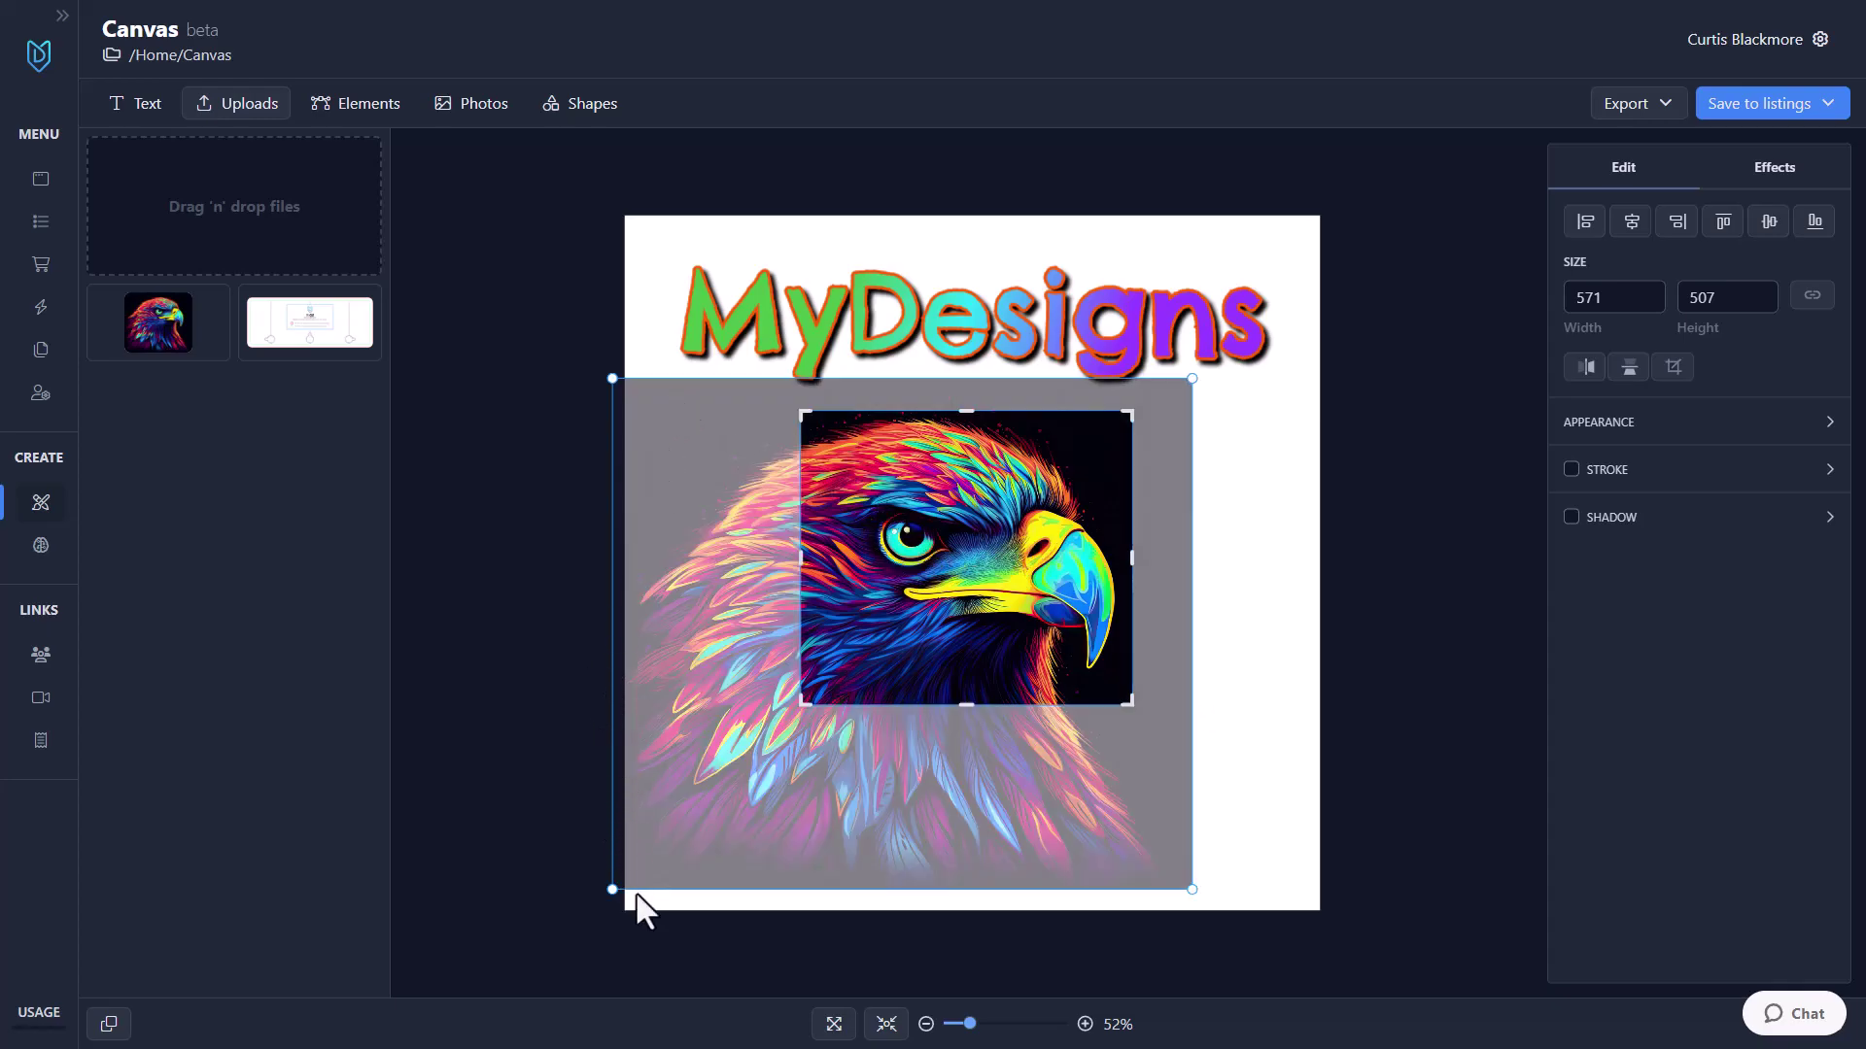
{"action": "left_click_drag", "start_coordinate": [1124, 716], "coordinate": [970, 895]}
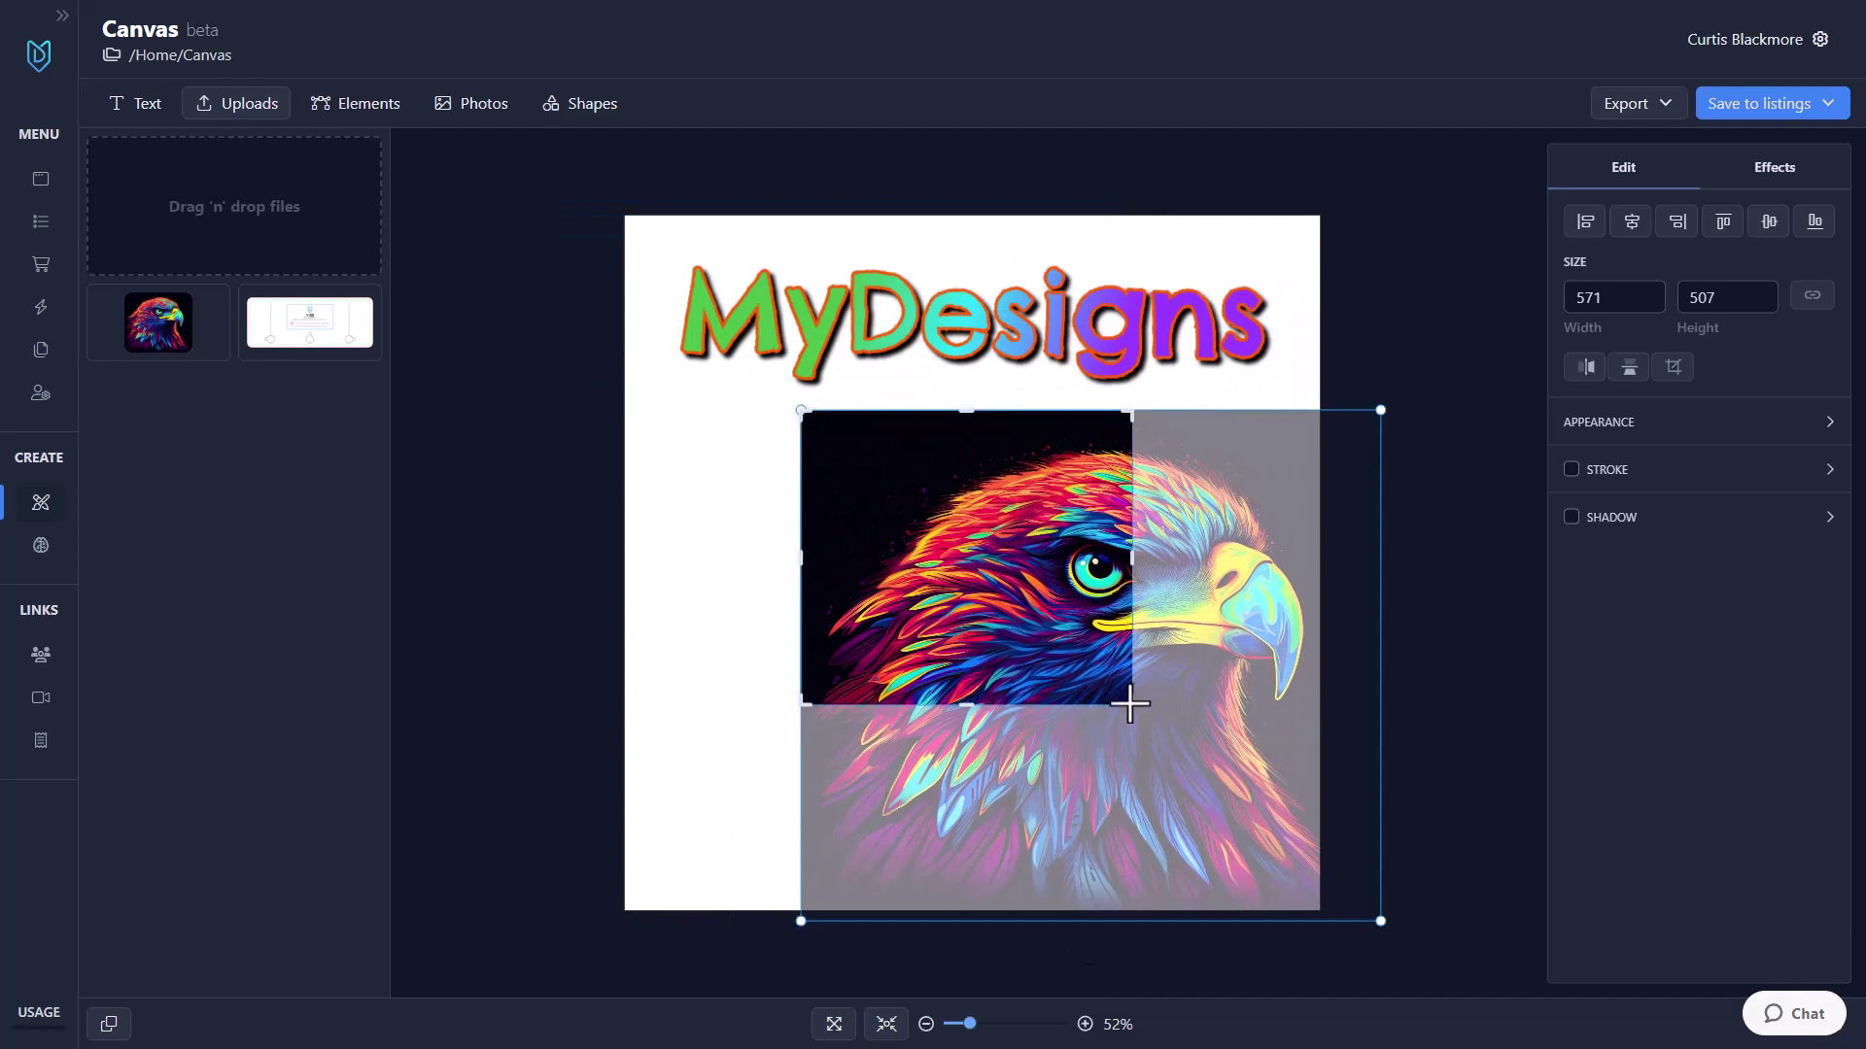
{"action": "left_click_drag", "start_coordinate": [1130, 703], "coordinate": [1341, 875]}
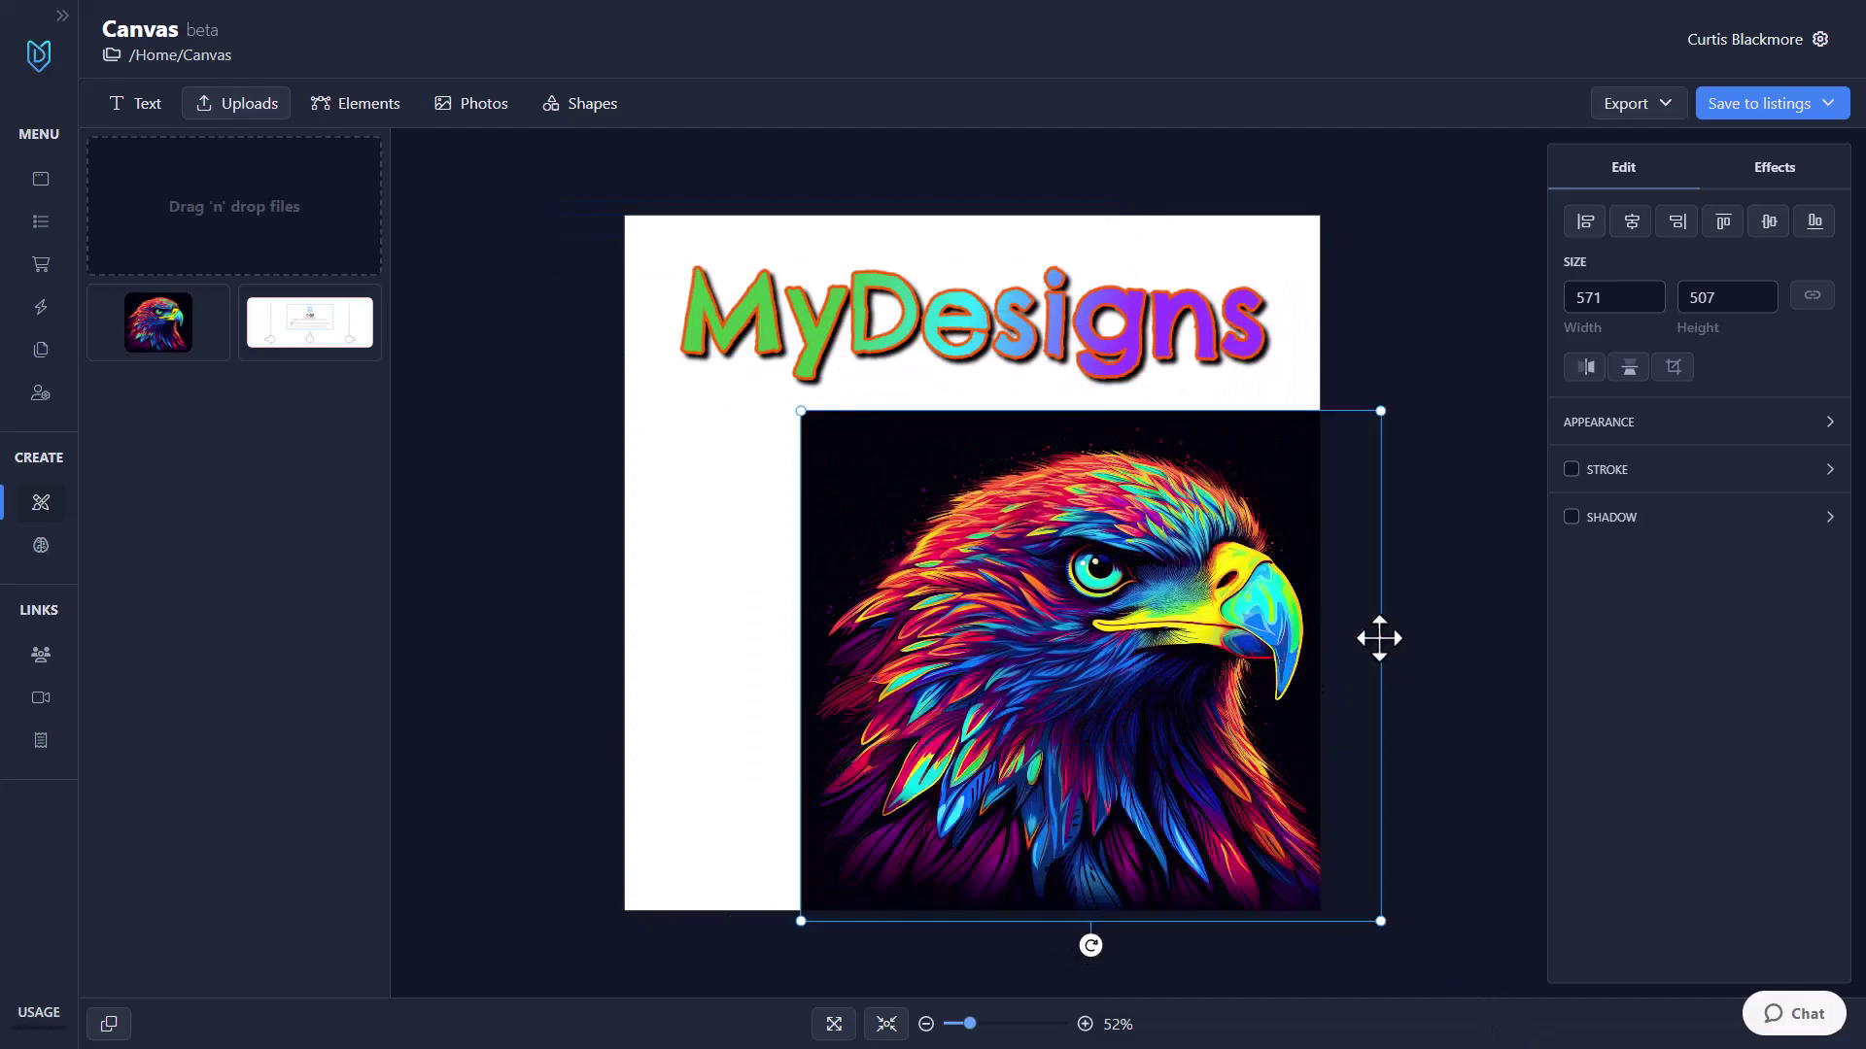
{"action": "left_click_drag", "start_coordinate": [1076, 631], "coordinate": [1015, 610]}
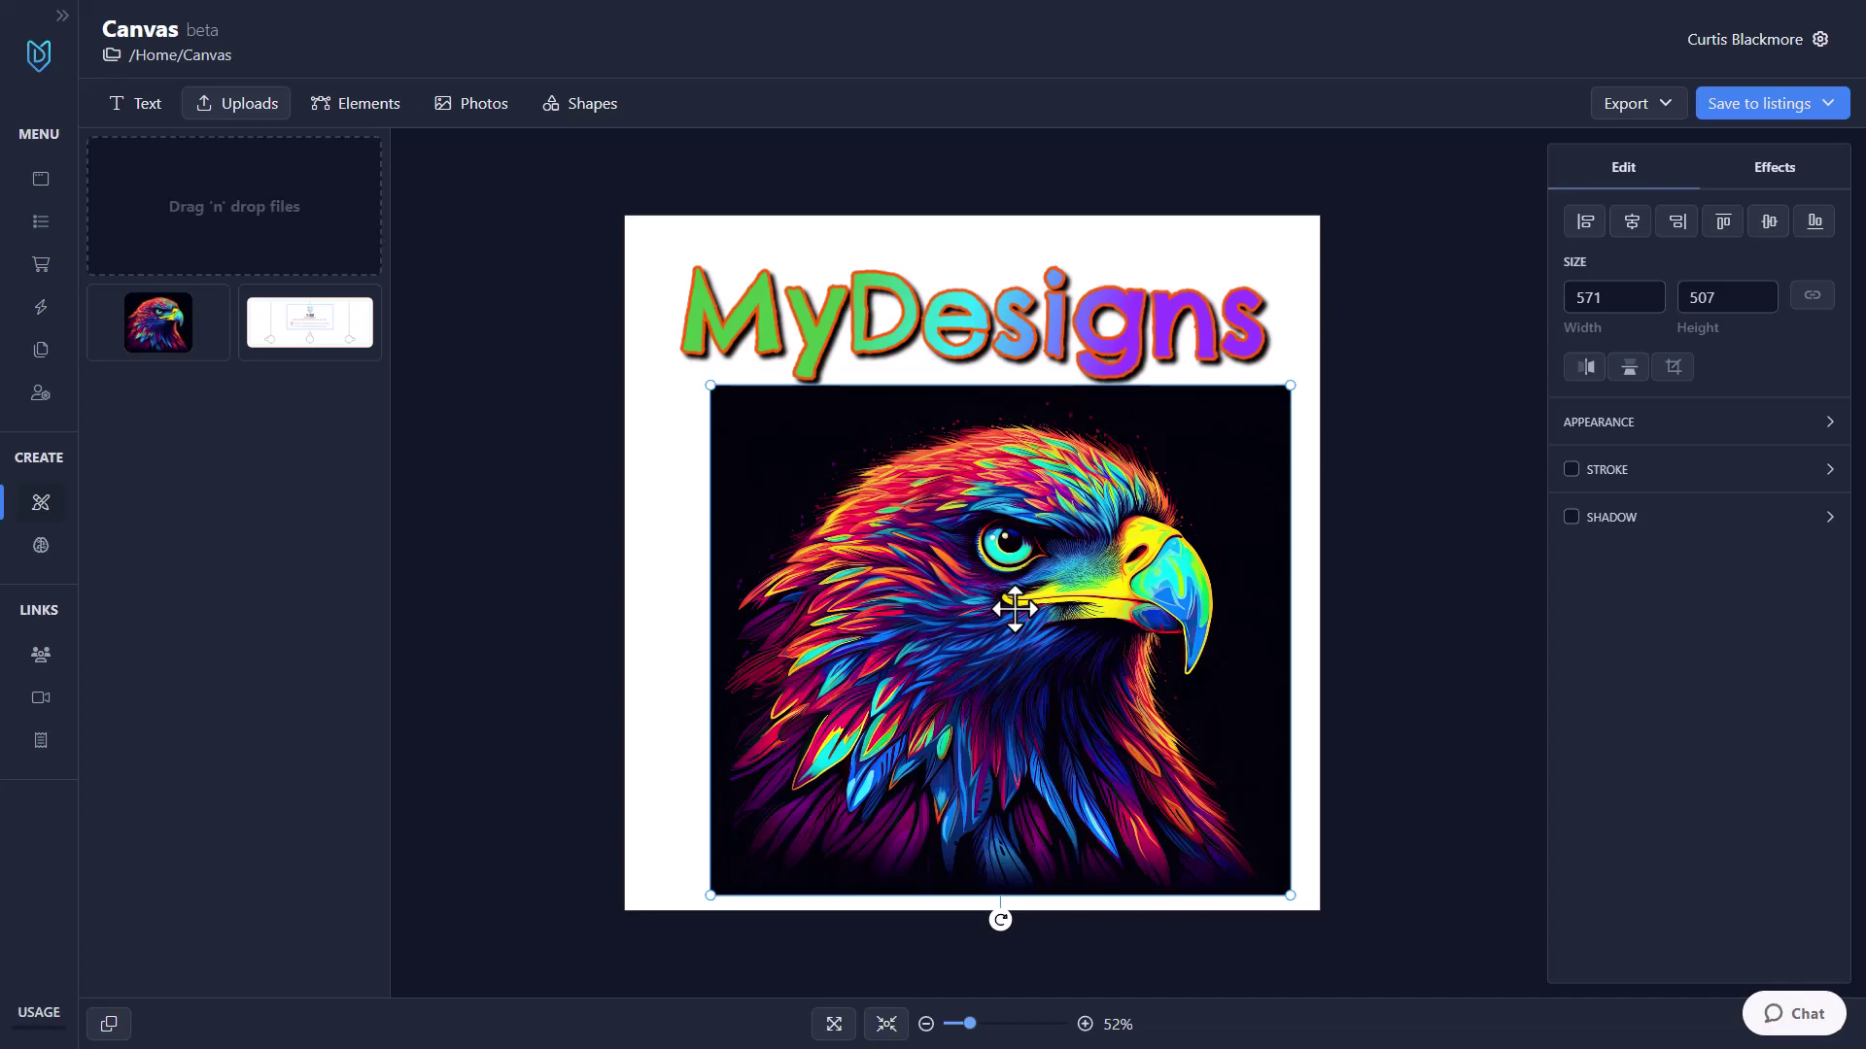
{"action": "key", "text": "Delete"}
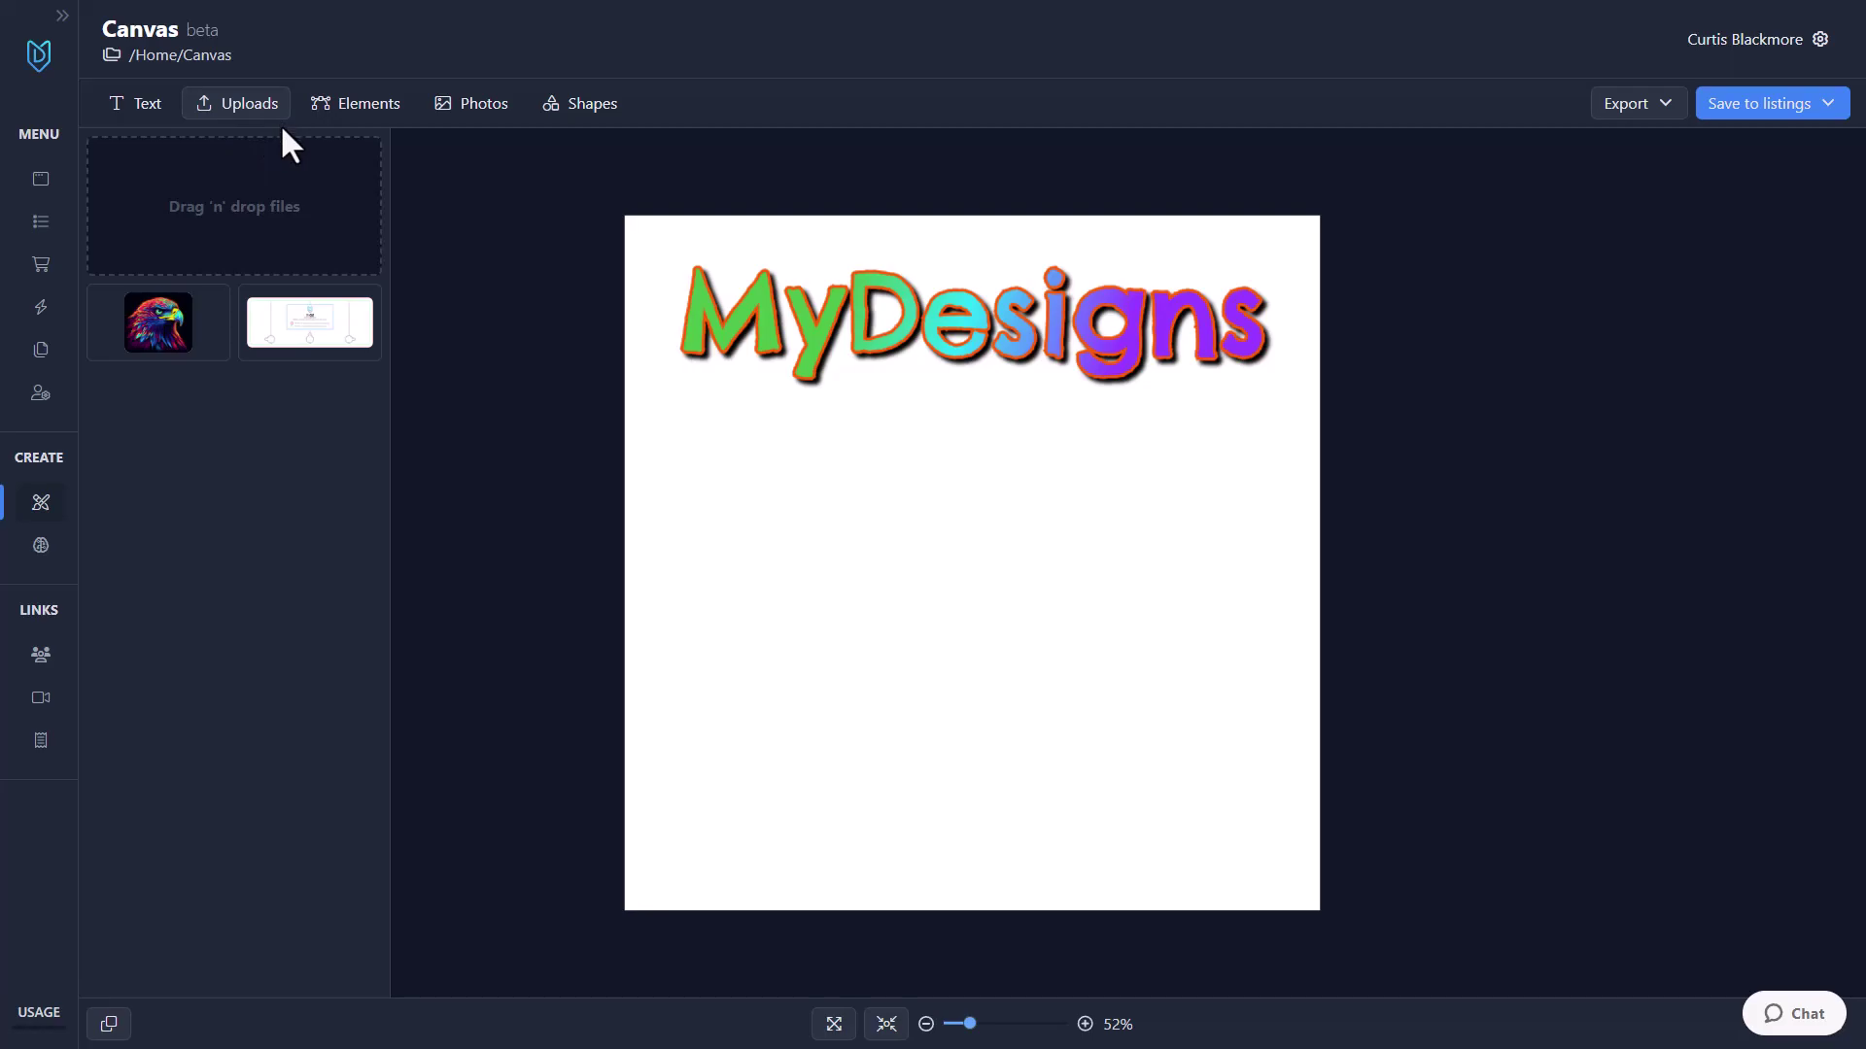
Step: Open the Elements library and filter it to the Science category
{"action": "left_click", "coordinate": [327, 109]}
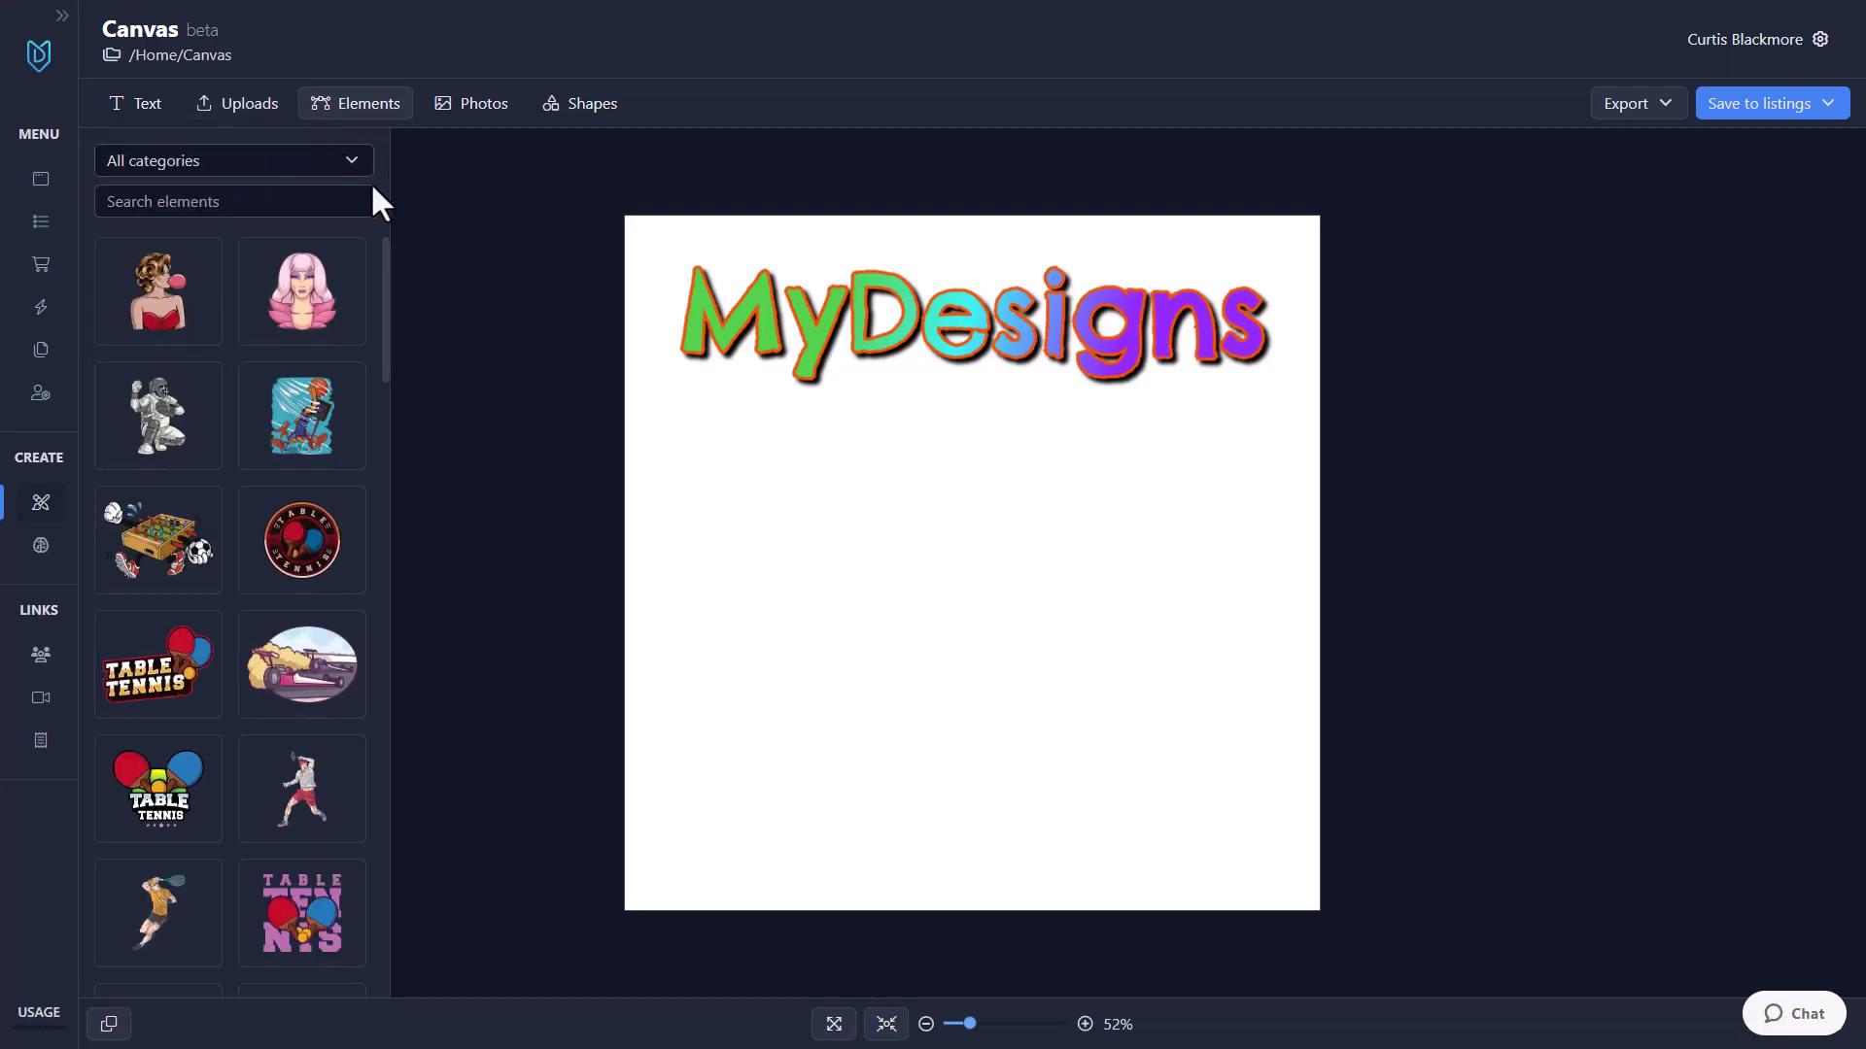
{"action": "left_click", "coordinate": [318, 163]}
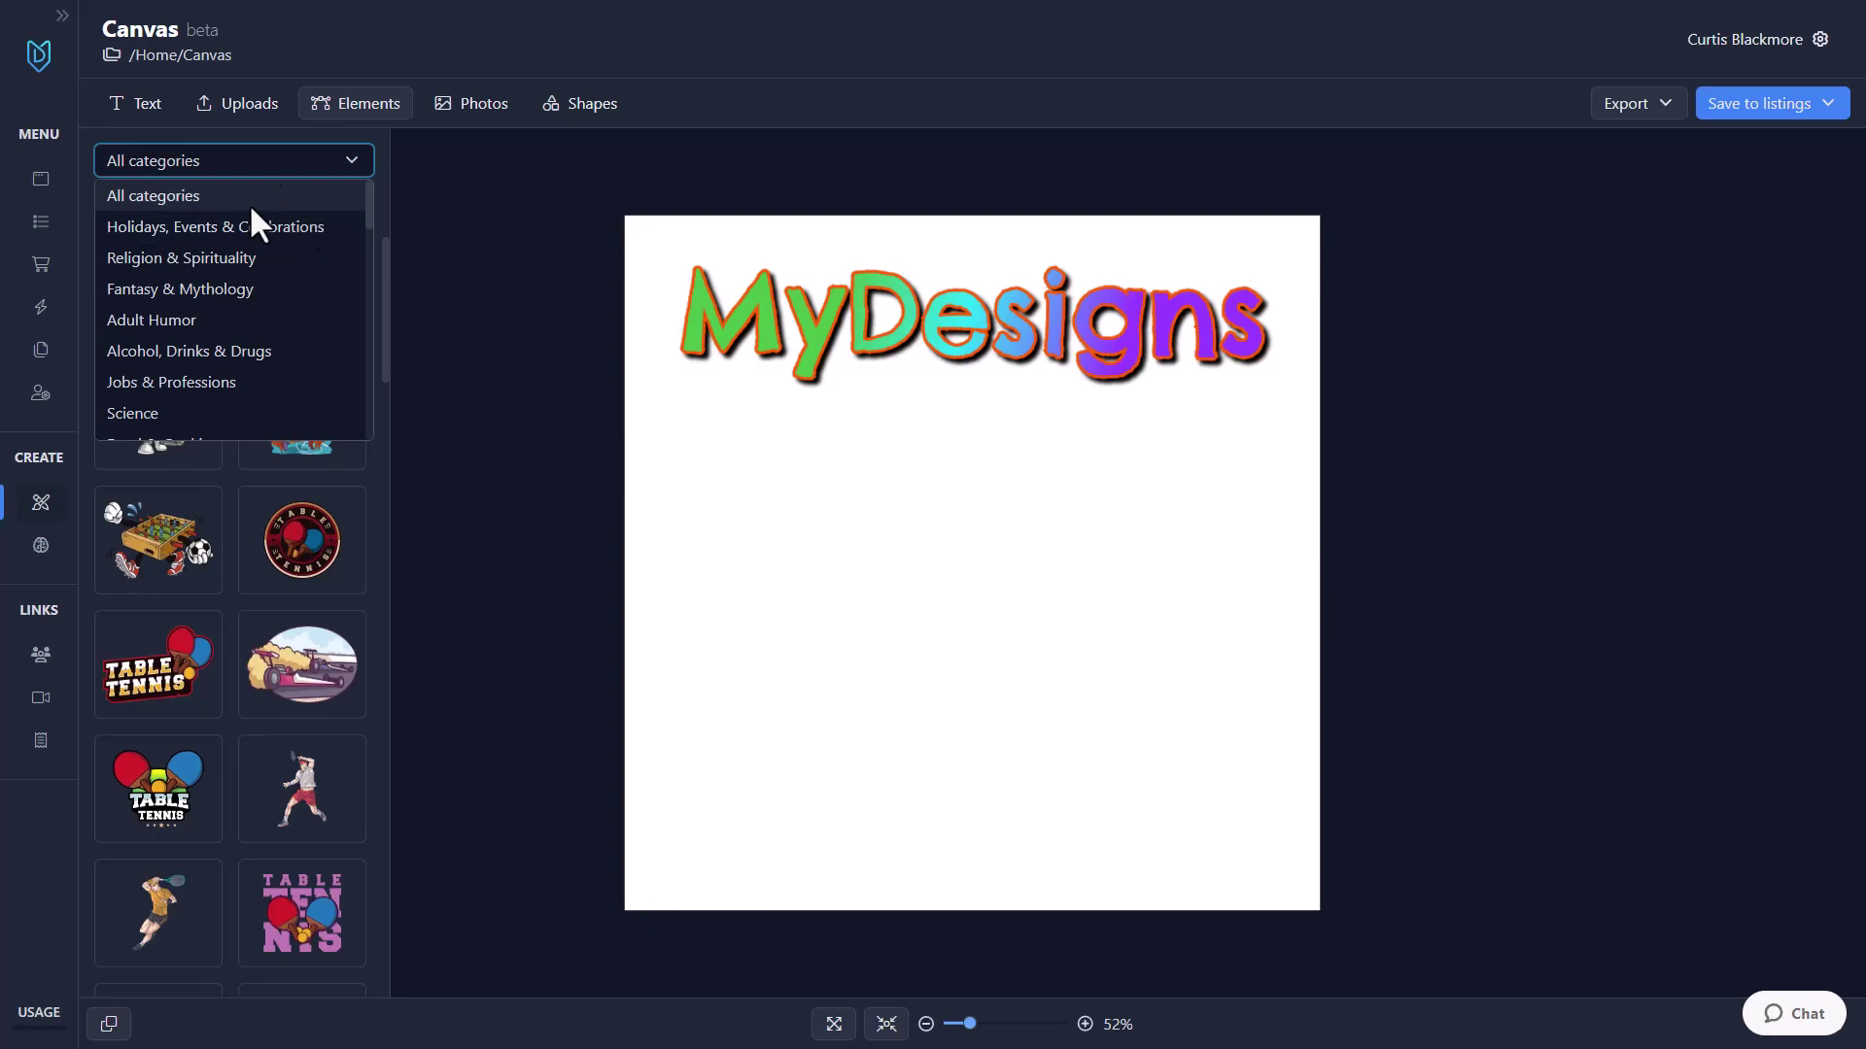
{"action": "scroll", "coordinate": [247, 227], "scroll_direction": "down", "scroll_amount": 3}
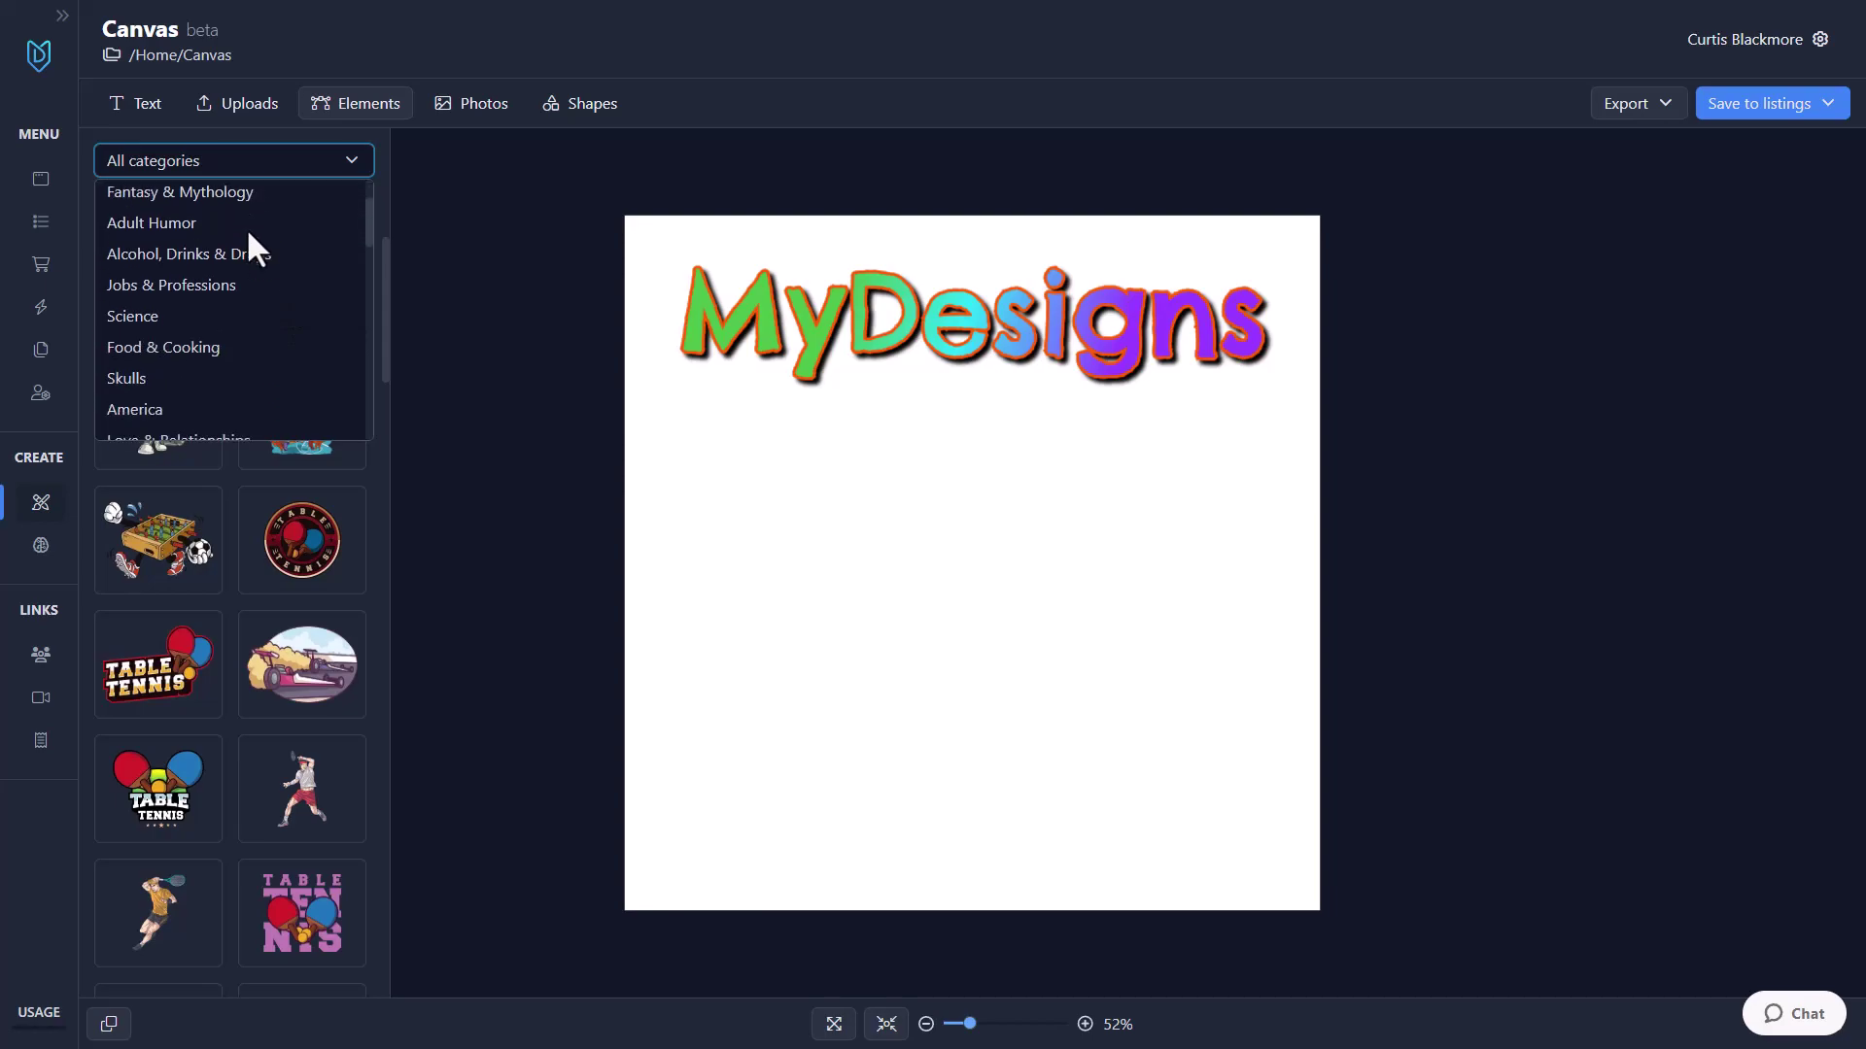
{"action": "scroll", "coordinate": [249, 232], "scroll_direction": "down", "scroll_amount": 5}
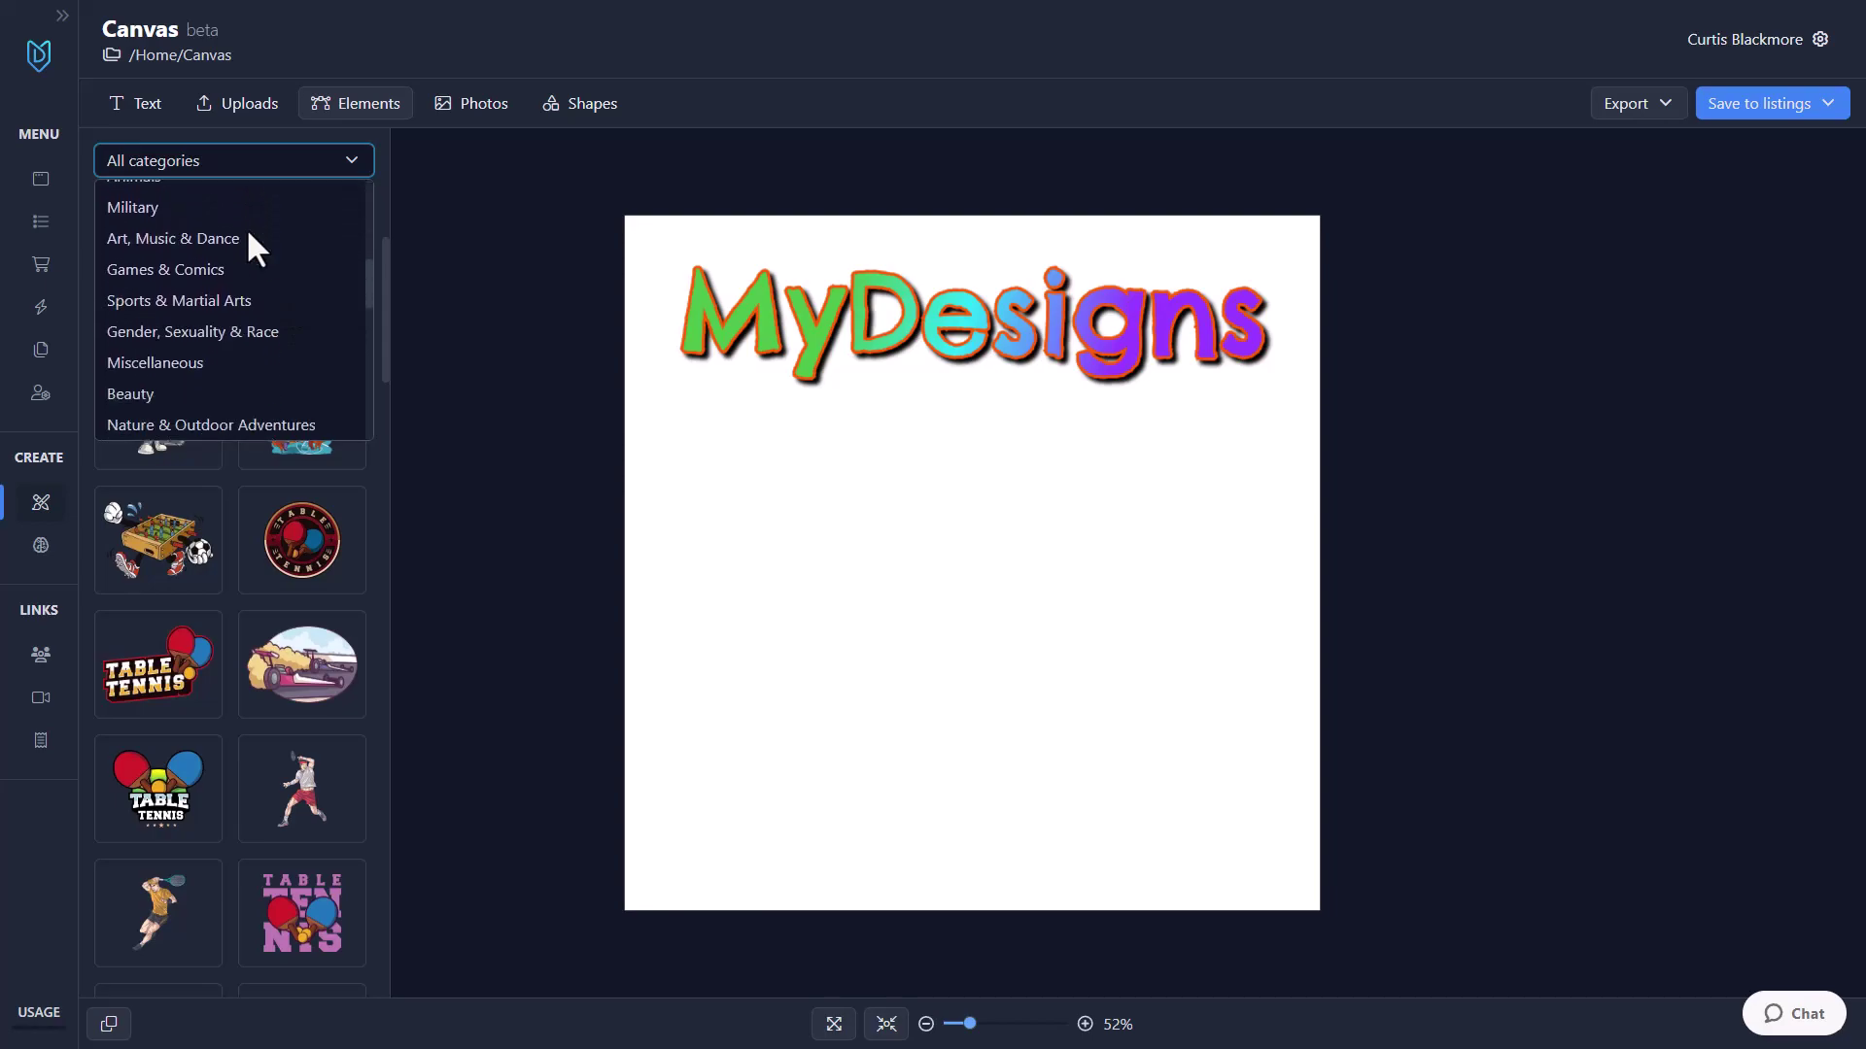
{"action": "scroll", "coordinate": [246, 229], "scroll_direction": "down", "scroll_amount": 3}
{"action": "scroll", "coordinate": [245, 306], "scroll_direction": "up", "scroll_amount": 10}
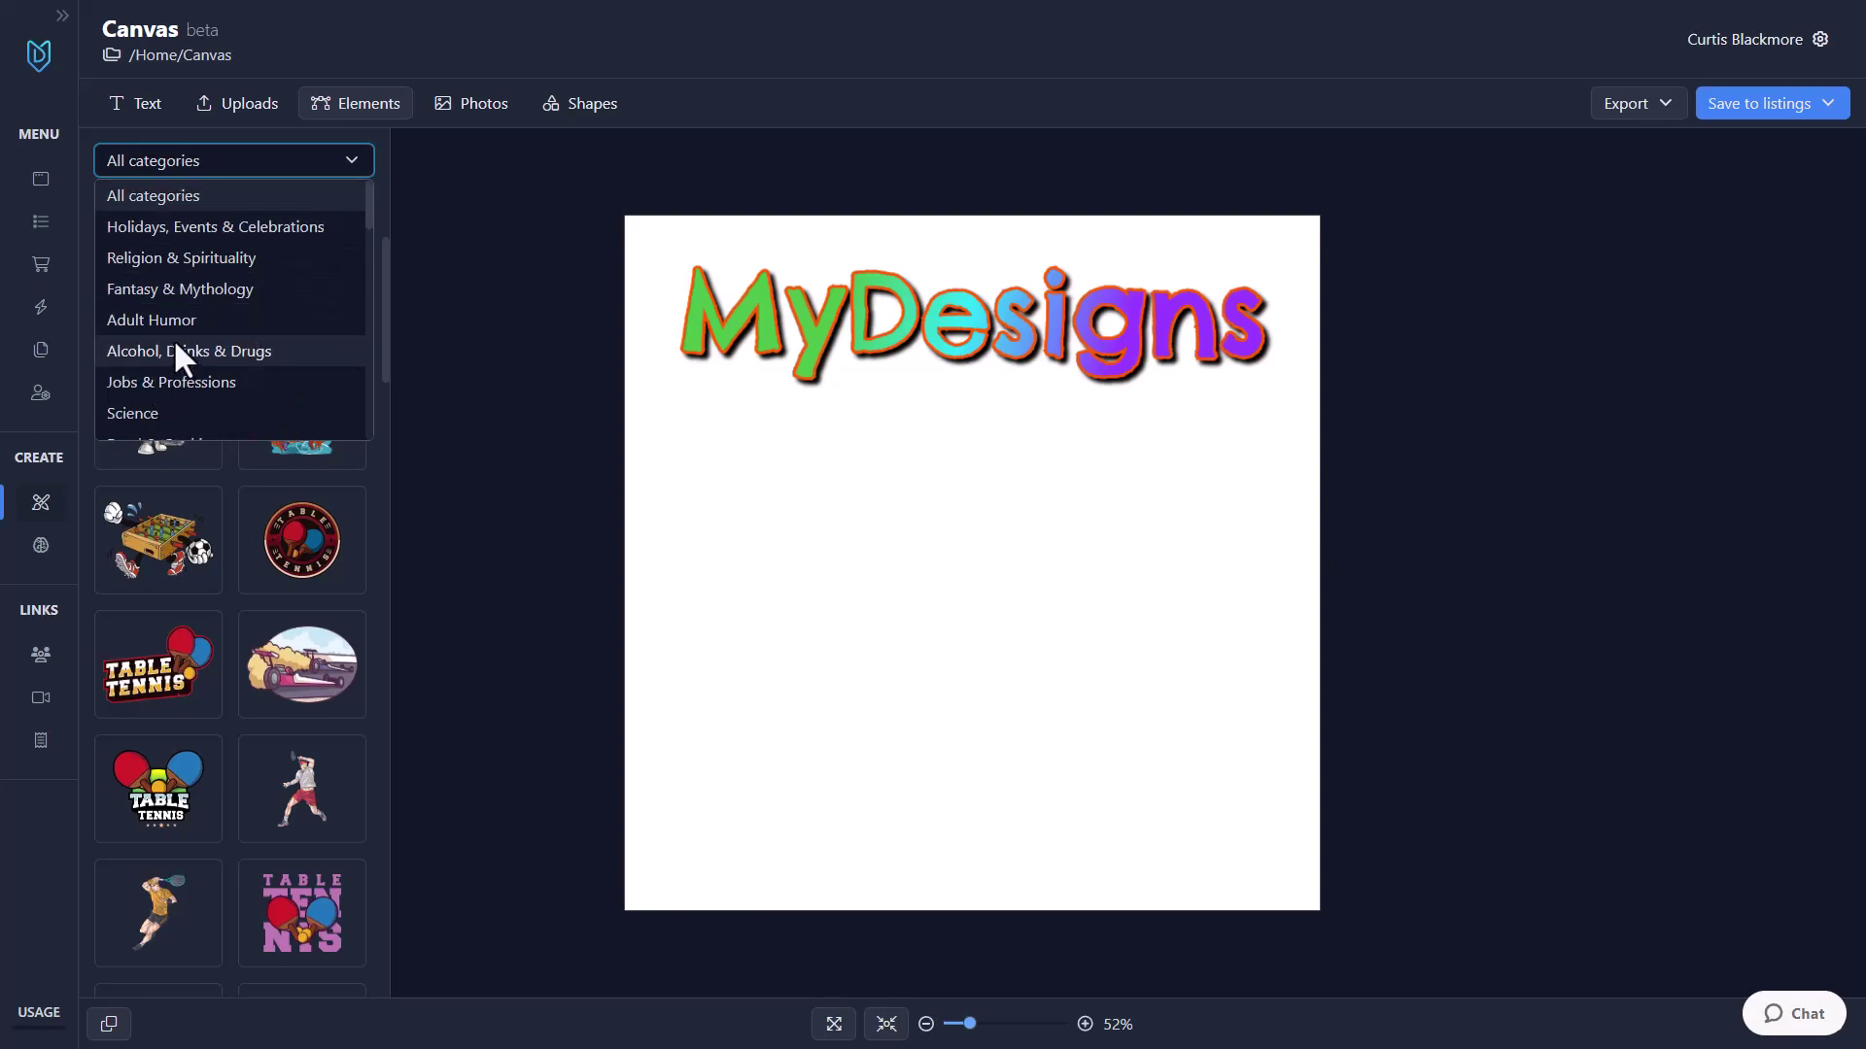
{"action": "scroll", "coordinate": [177, 345], "scroll_direction": "down", "scroll_amount": 3}
{"action": "left_click", "coordinate": [177, 321]}
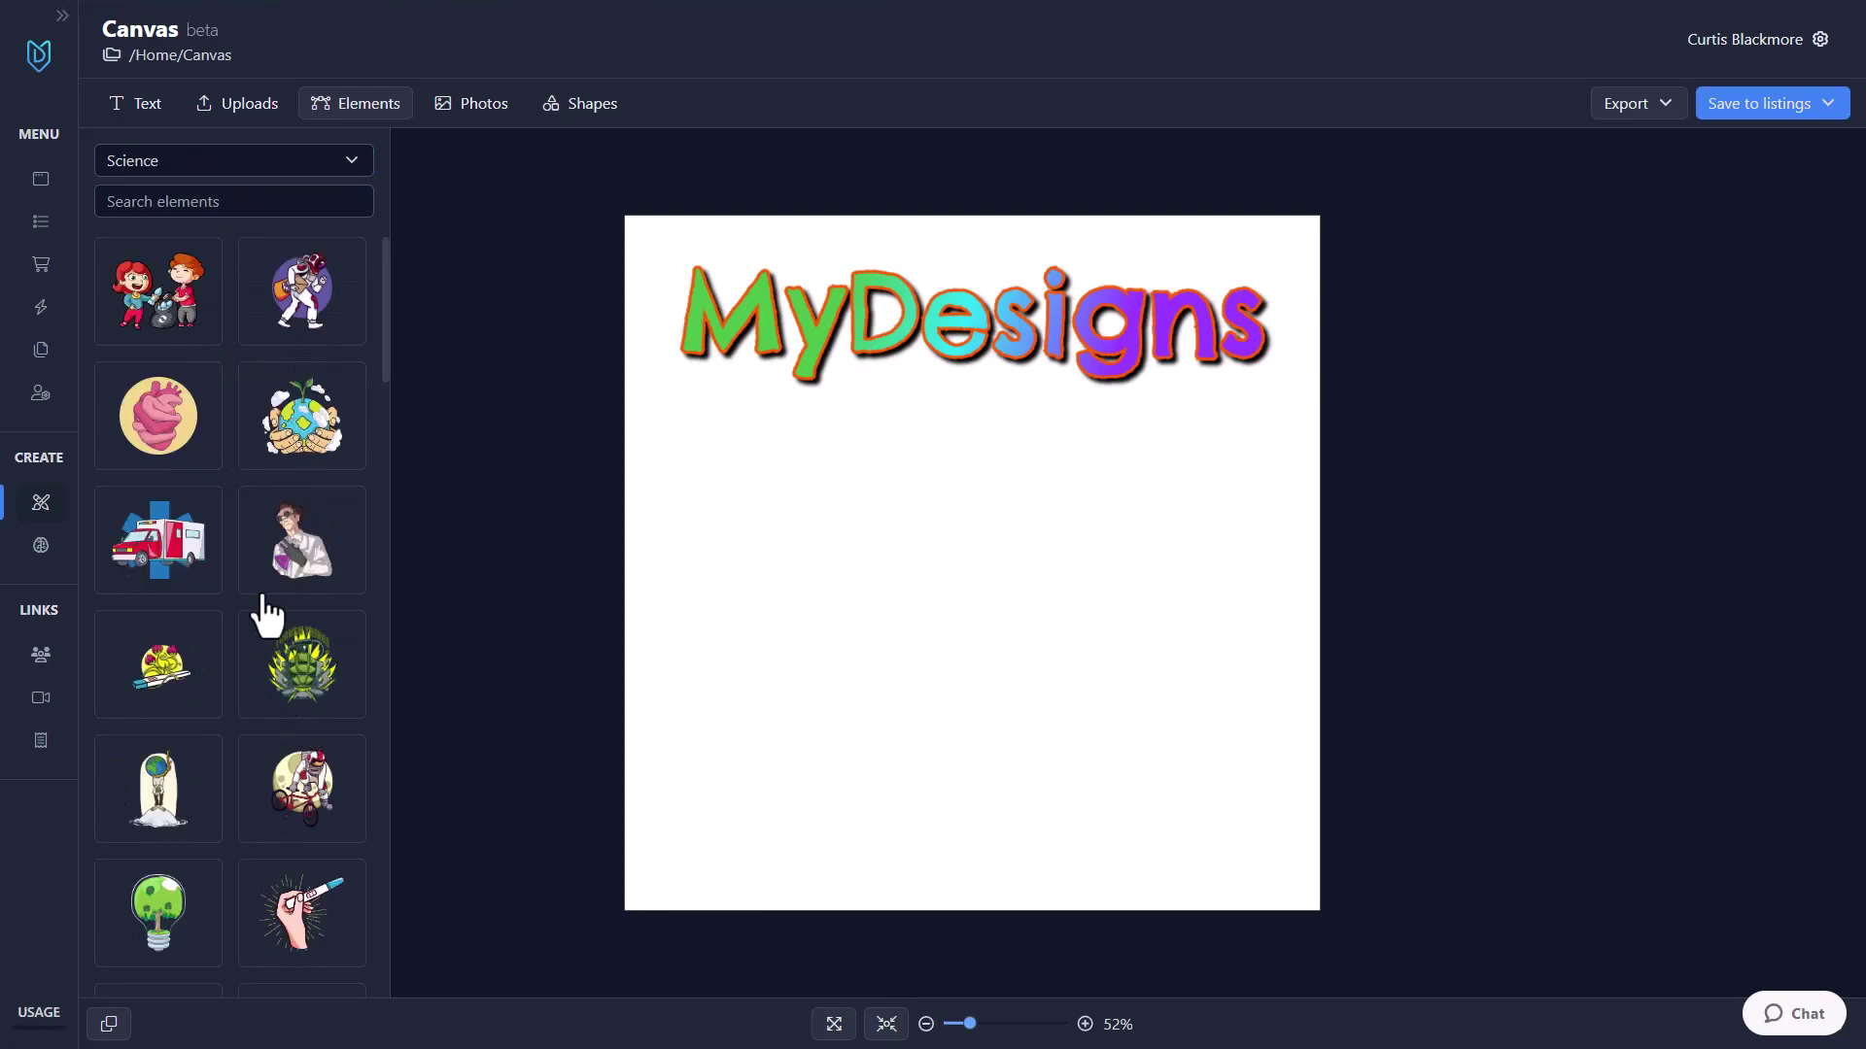
Step: Return the element library to All categories and focus the element search box
{"action": "left_click", "coordinate": [238, 167]}
{"action": "left_click", "coordinate": [237, 194]}
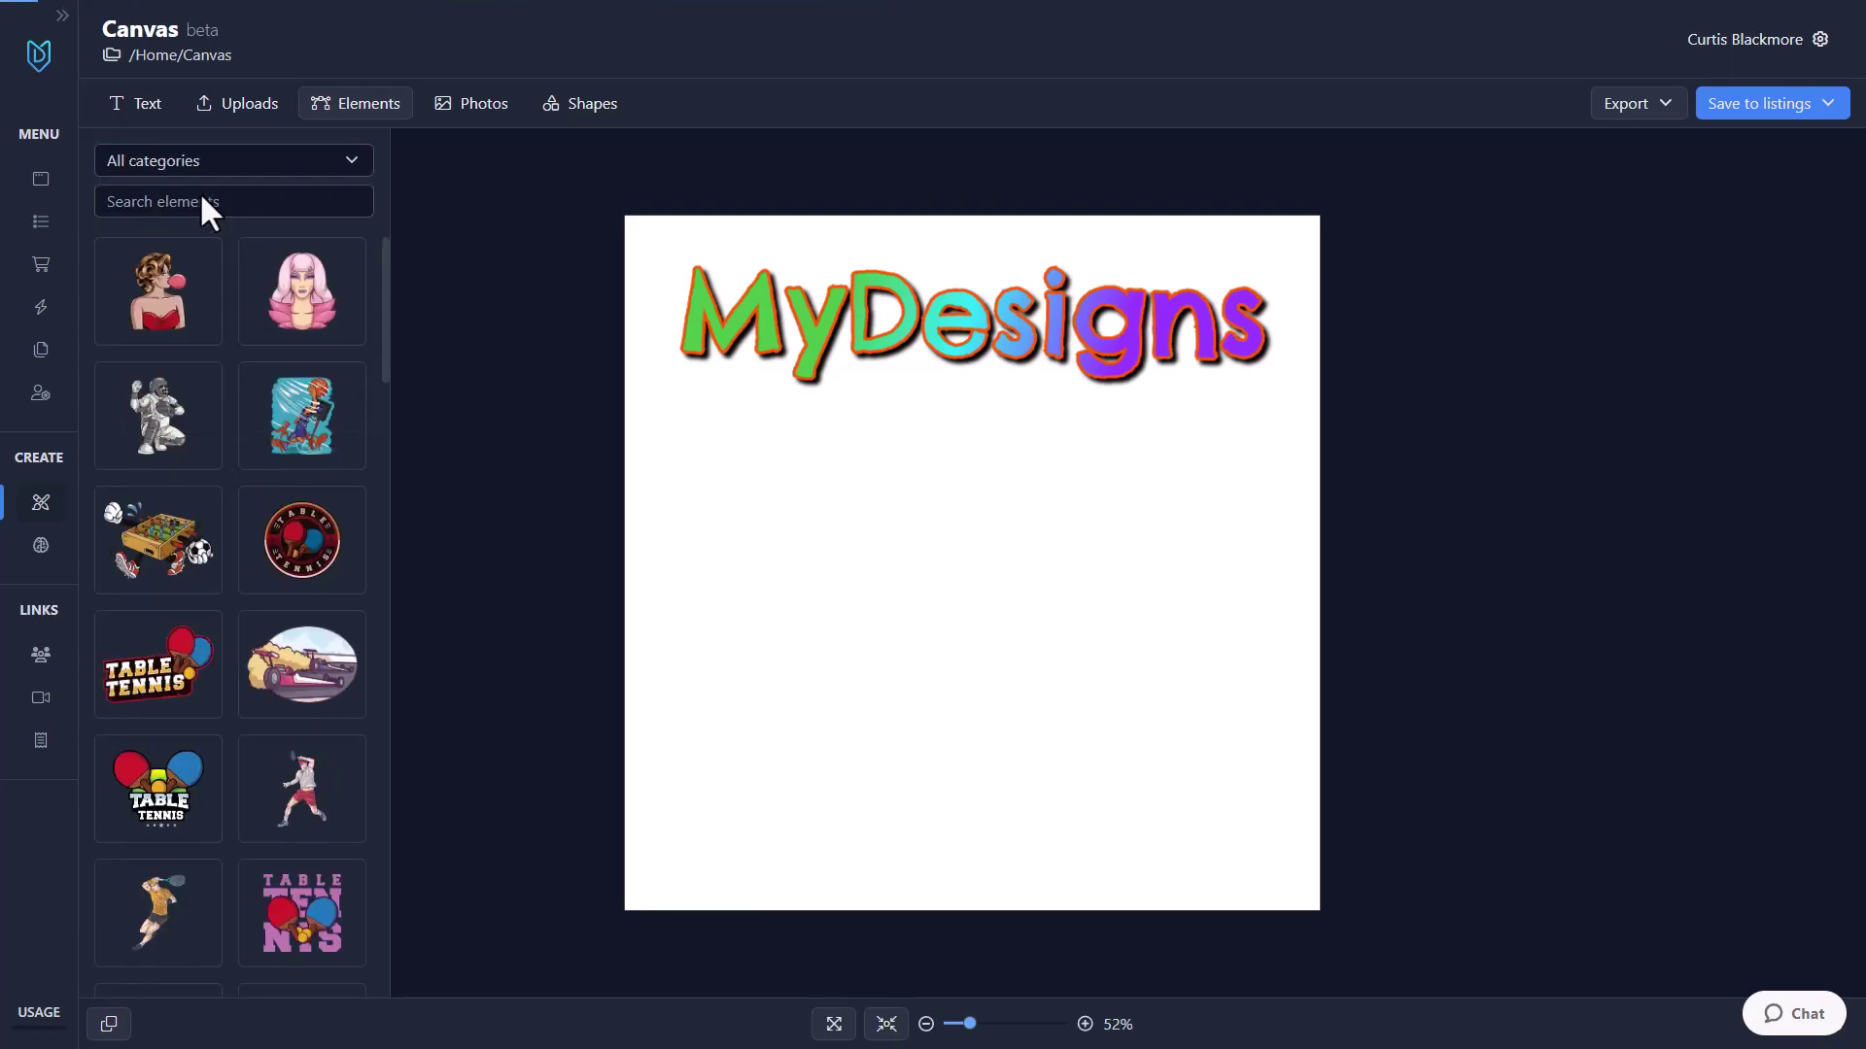
{"action": "left_click", "coordinate": [184, 204]}
Step: Search elements for 'usa', add the stars-and-stripes skull and nudge it just below the title
{"action": "type", "text": "usa"}
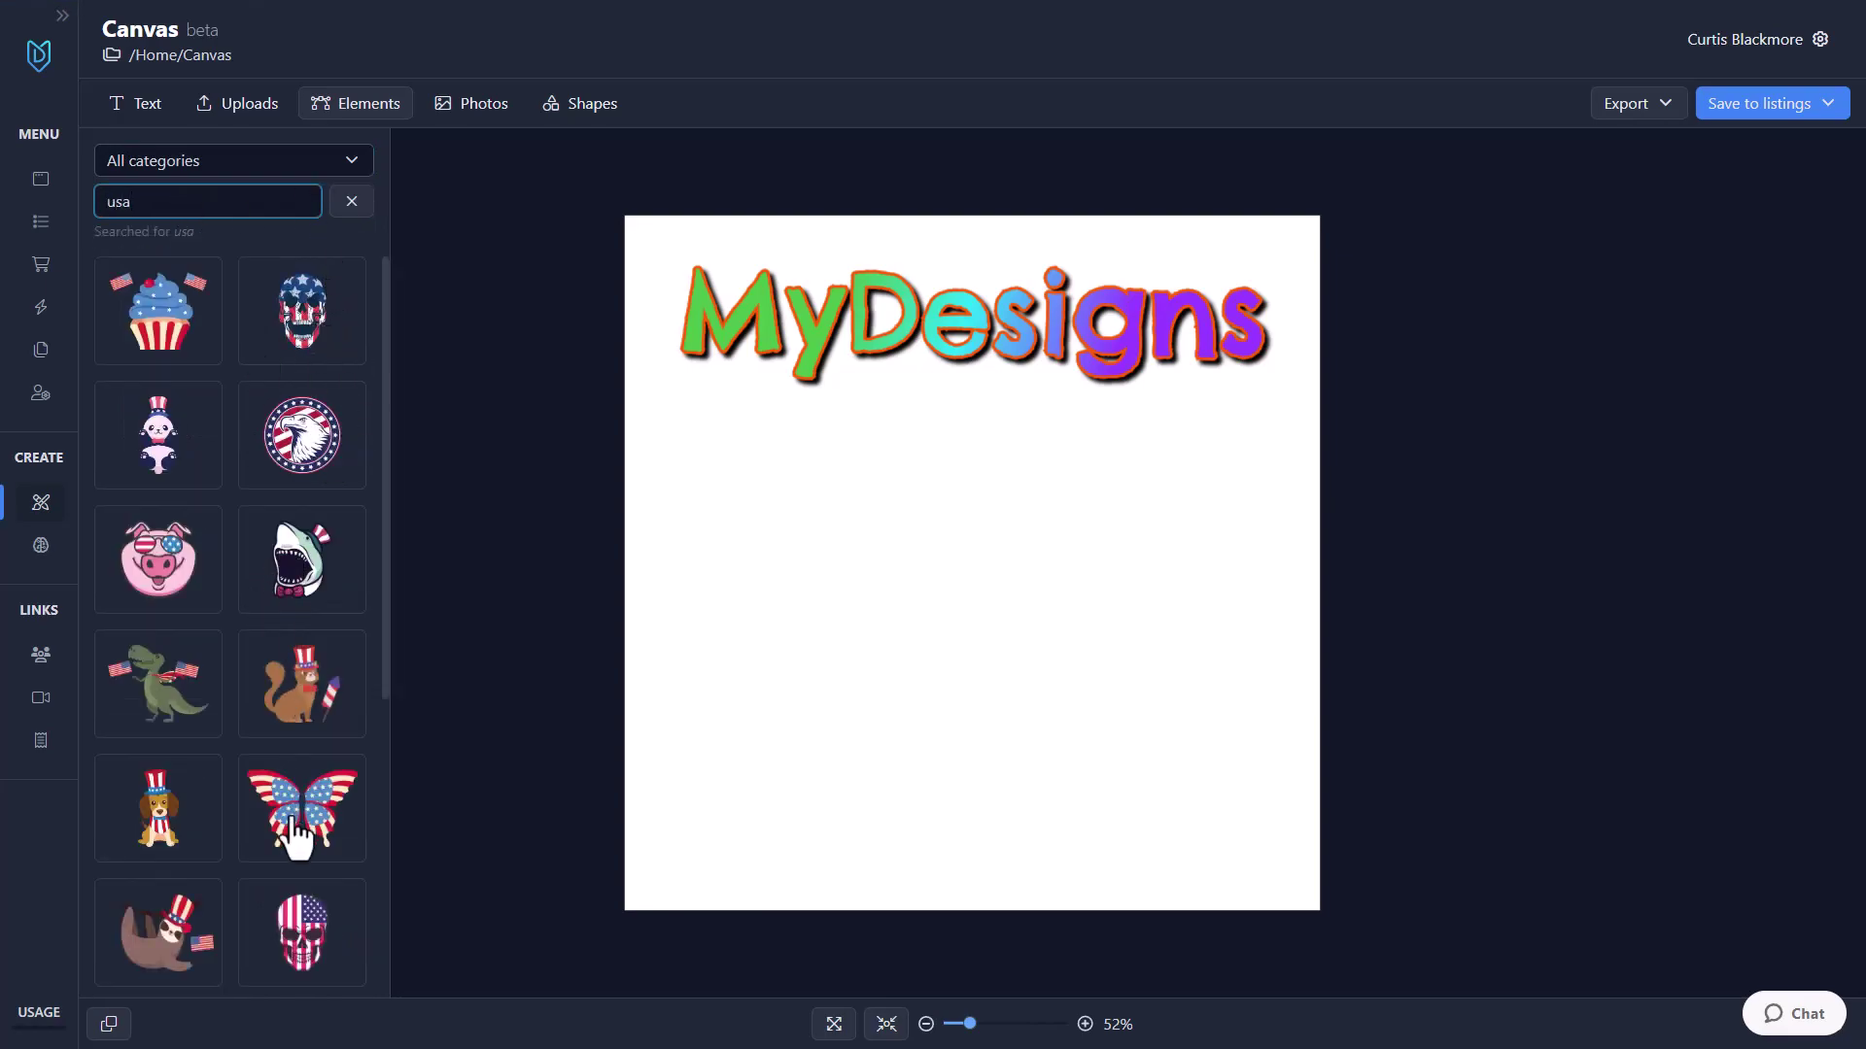
{"action": "left_click", "coordinate": [302, 316]}
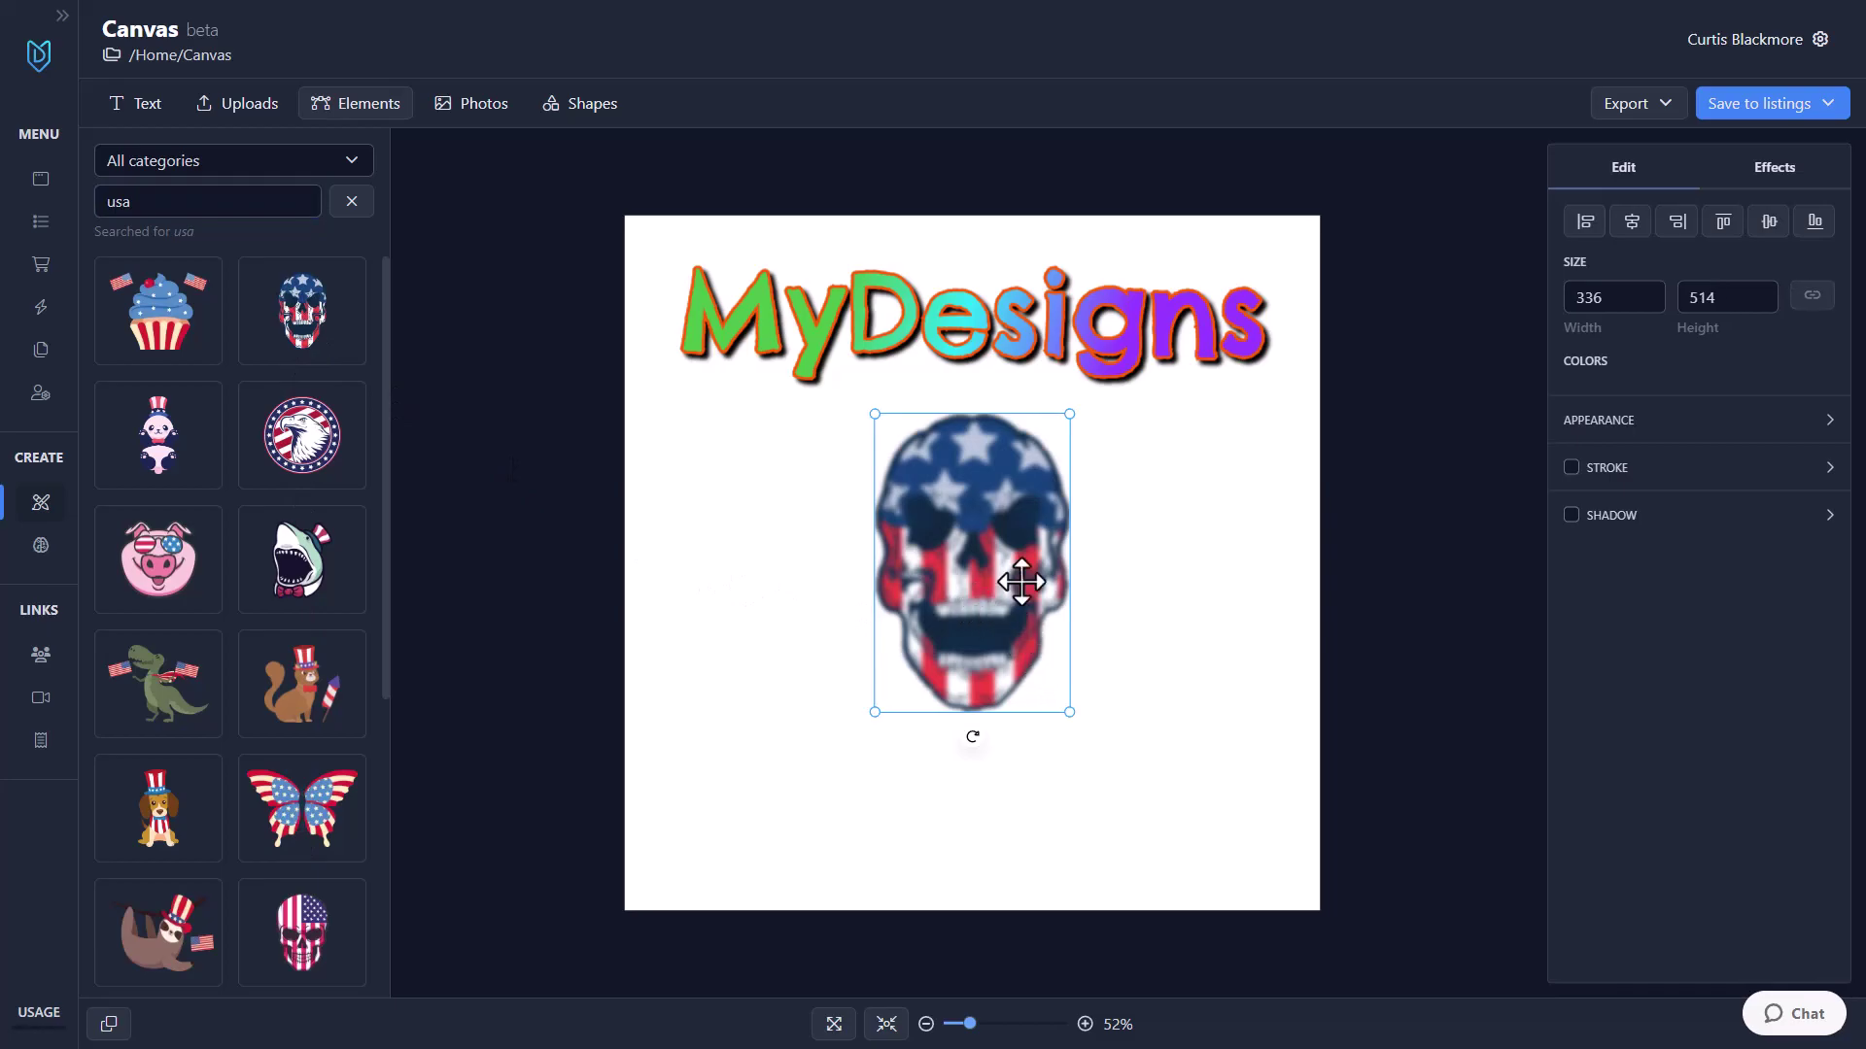
{"action": "left_click", "coordinate": [1123, 581]}
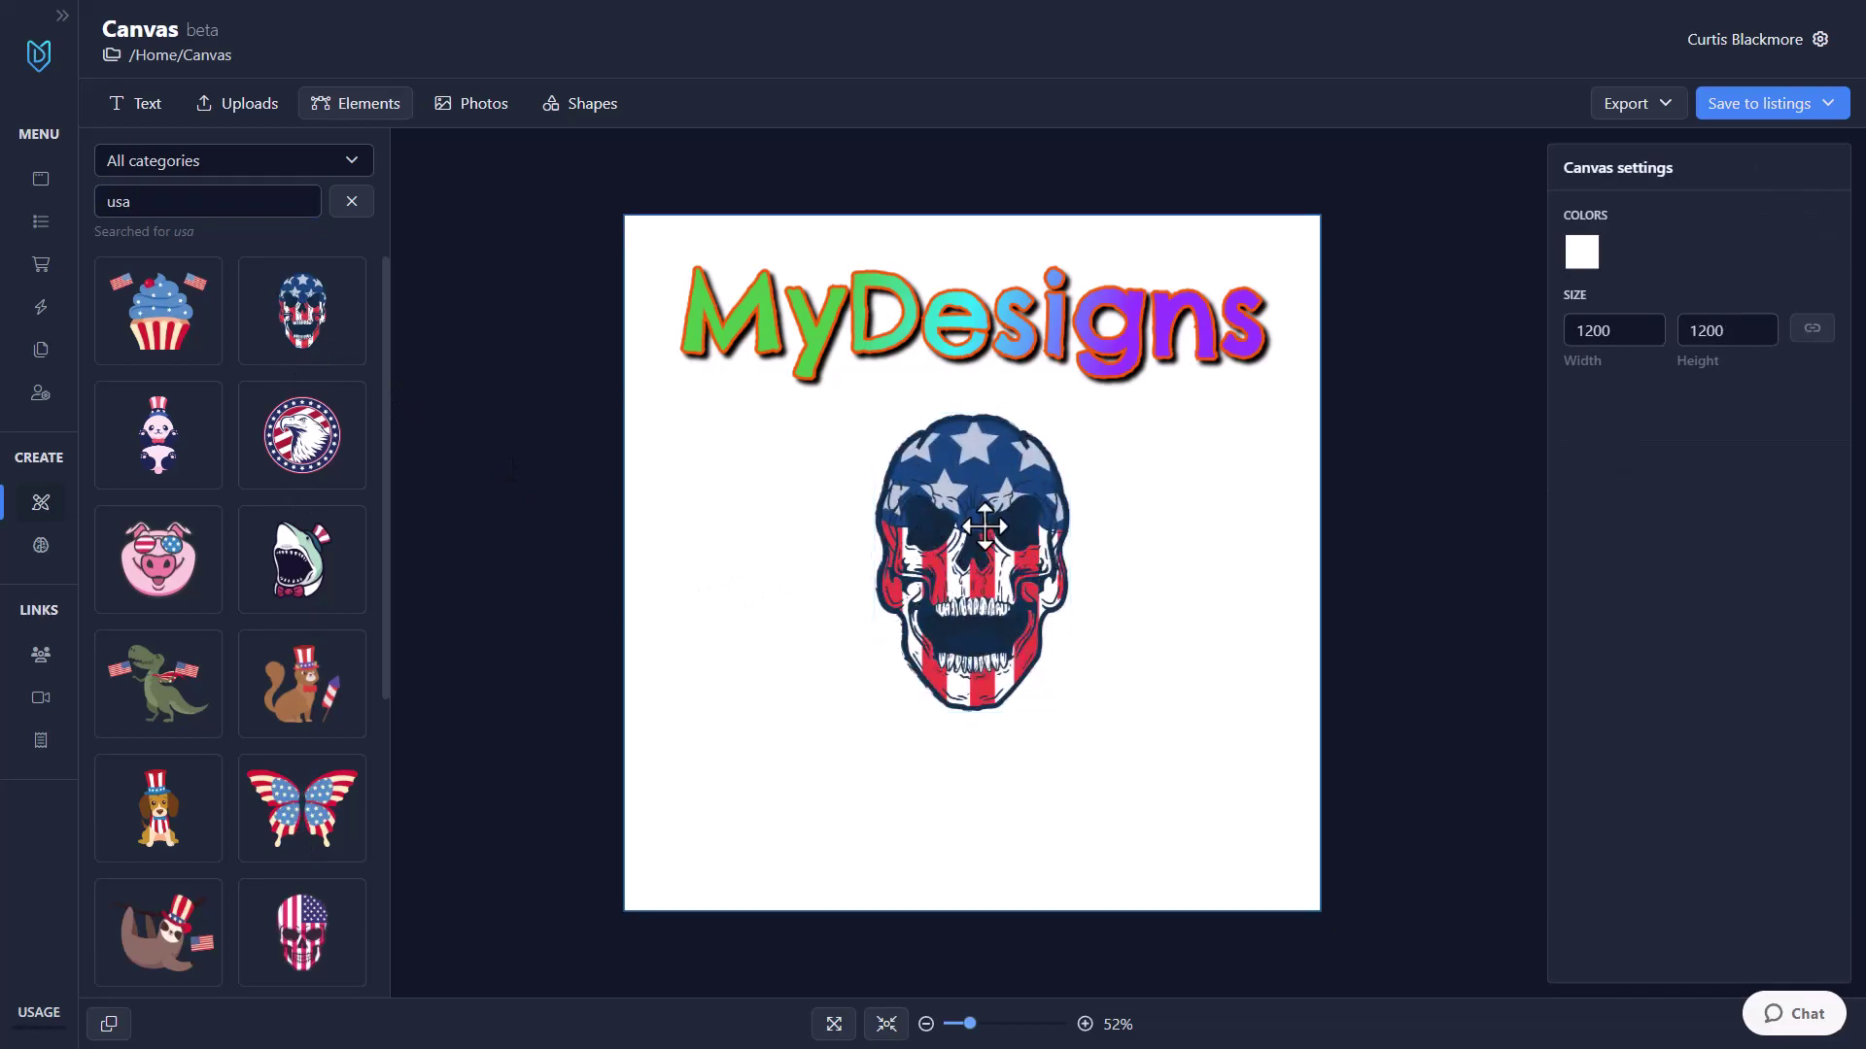
{"action": "left_click", "coordinate": [981, 527]}
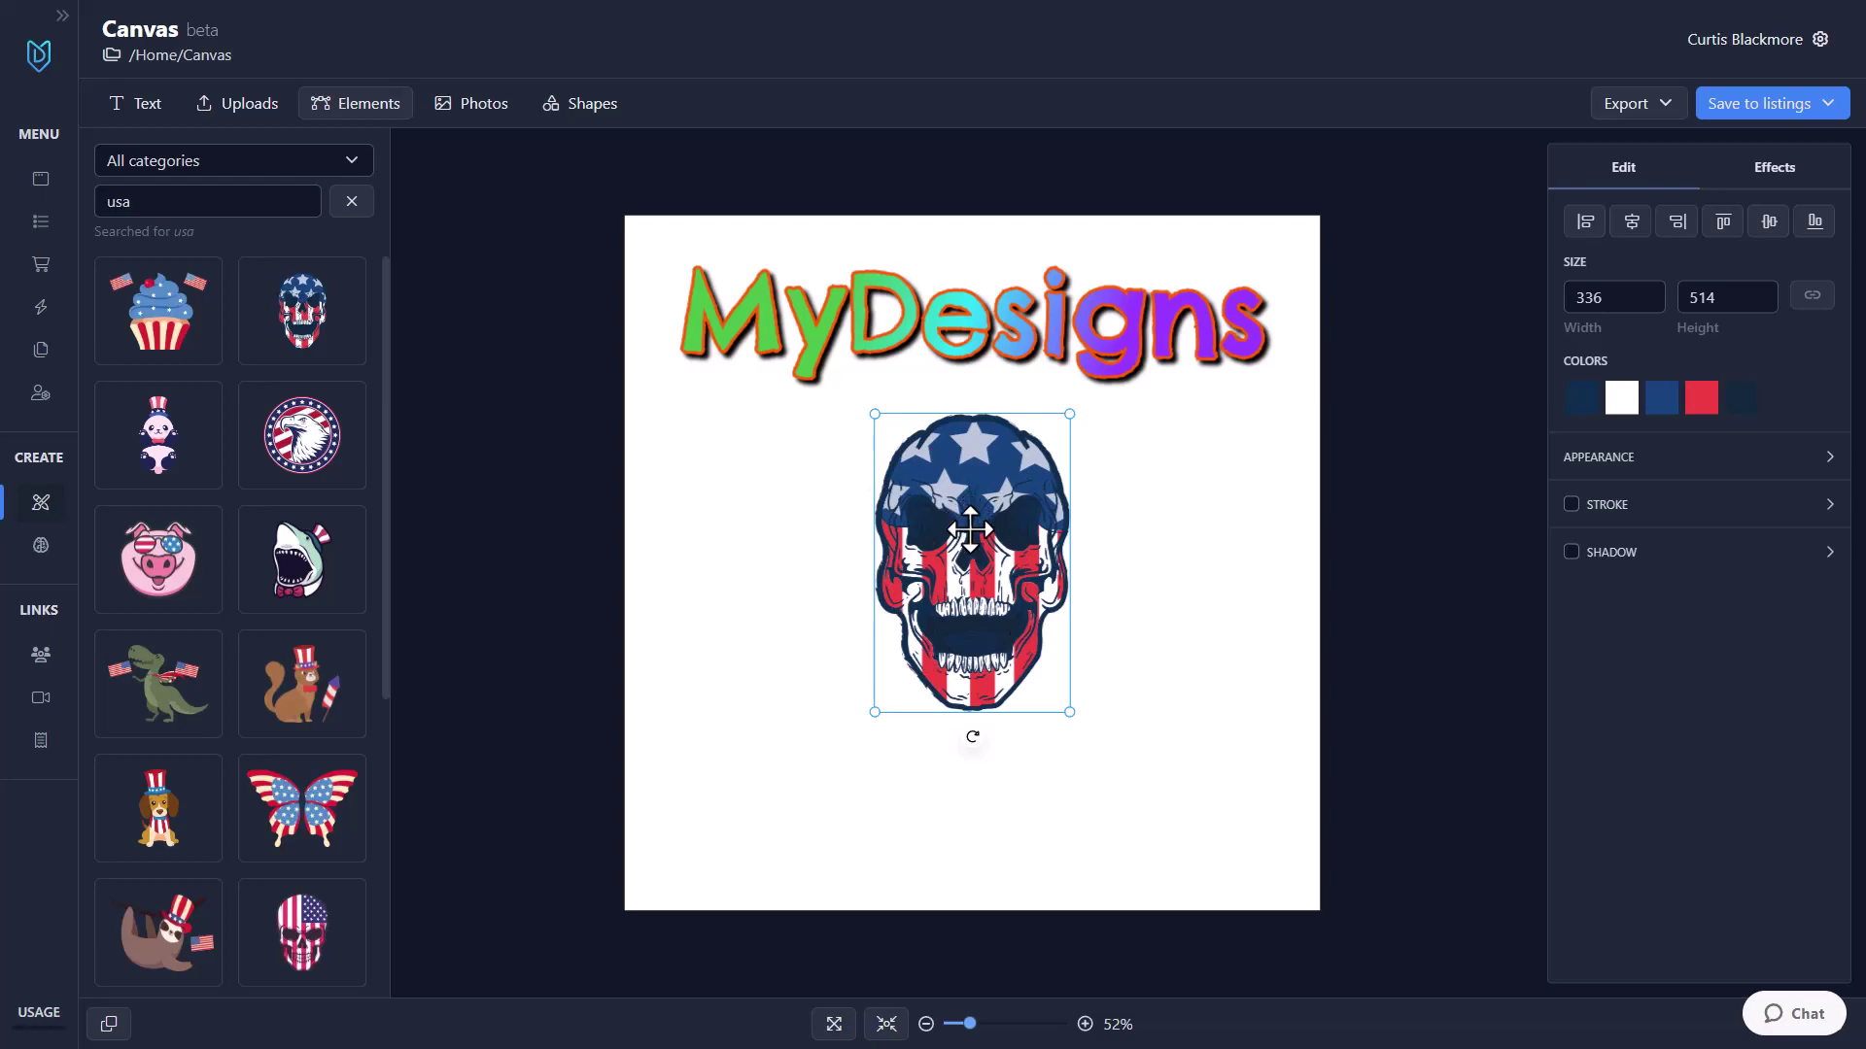
{"action": "left_click_drag", "start_coordinate": [981, 530], "coordinate": [985, 548]}
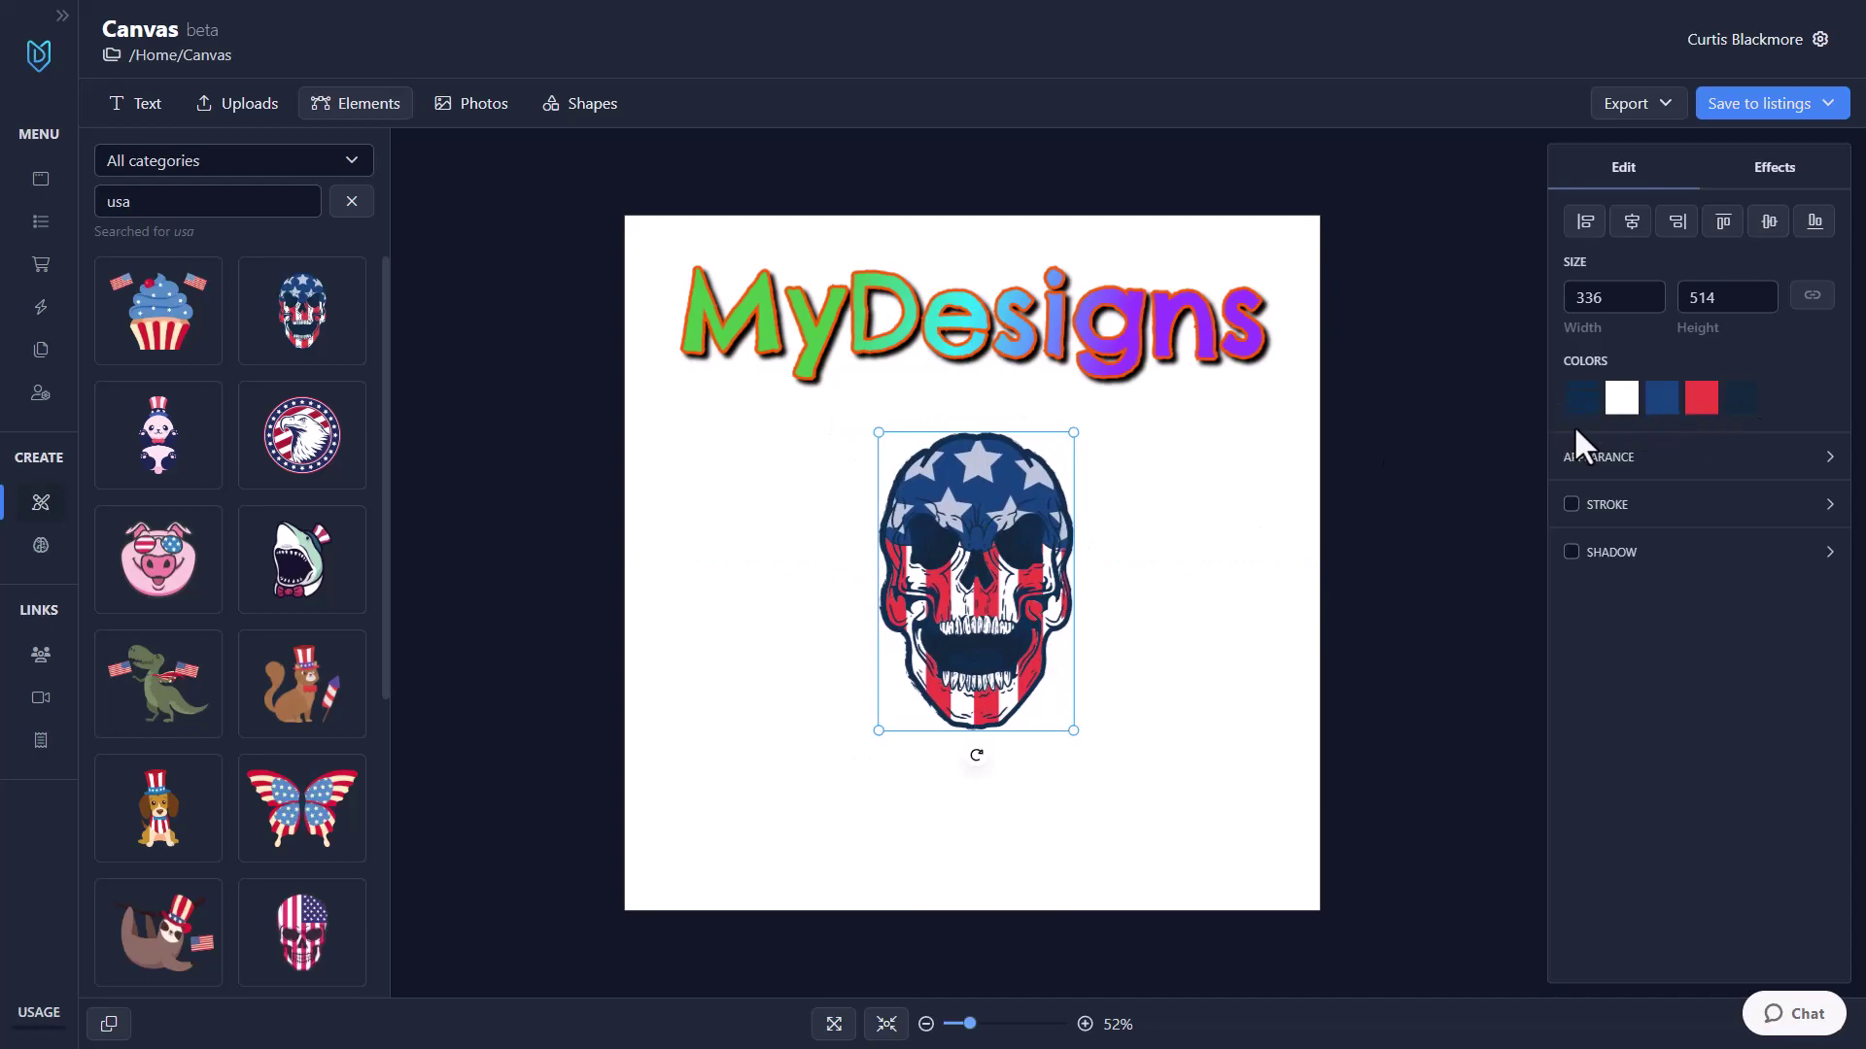
Step: Turn the skull's navy parts black (000000)
{"action": "left_click", "coordinate": [1581, 397]}
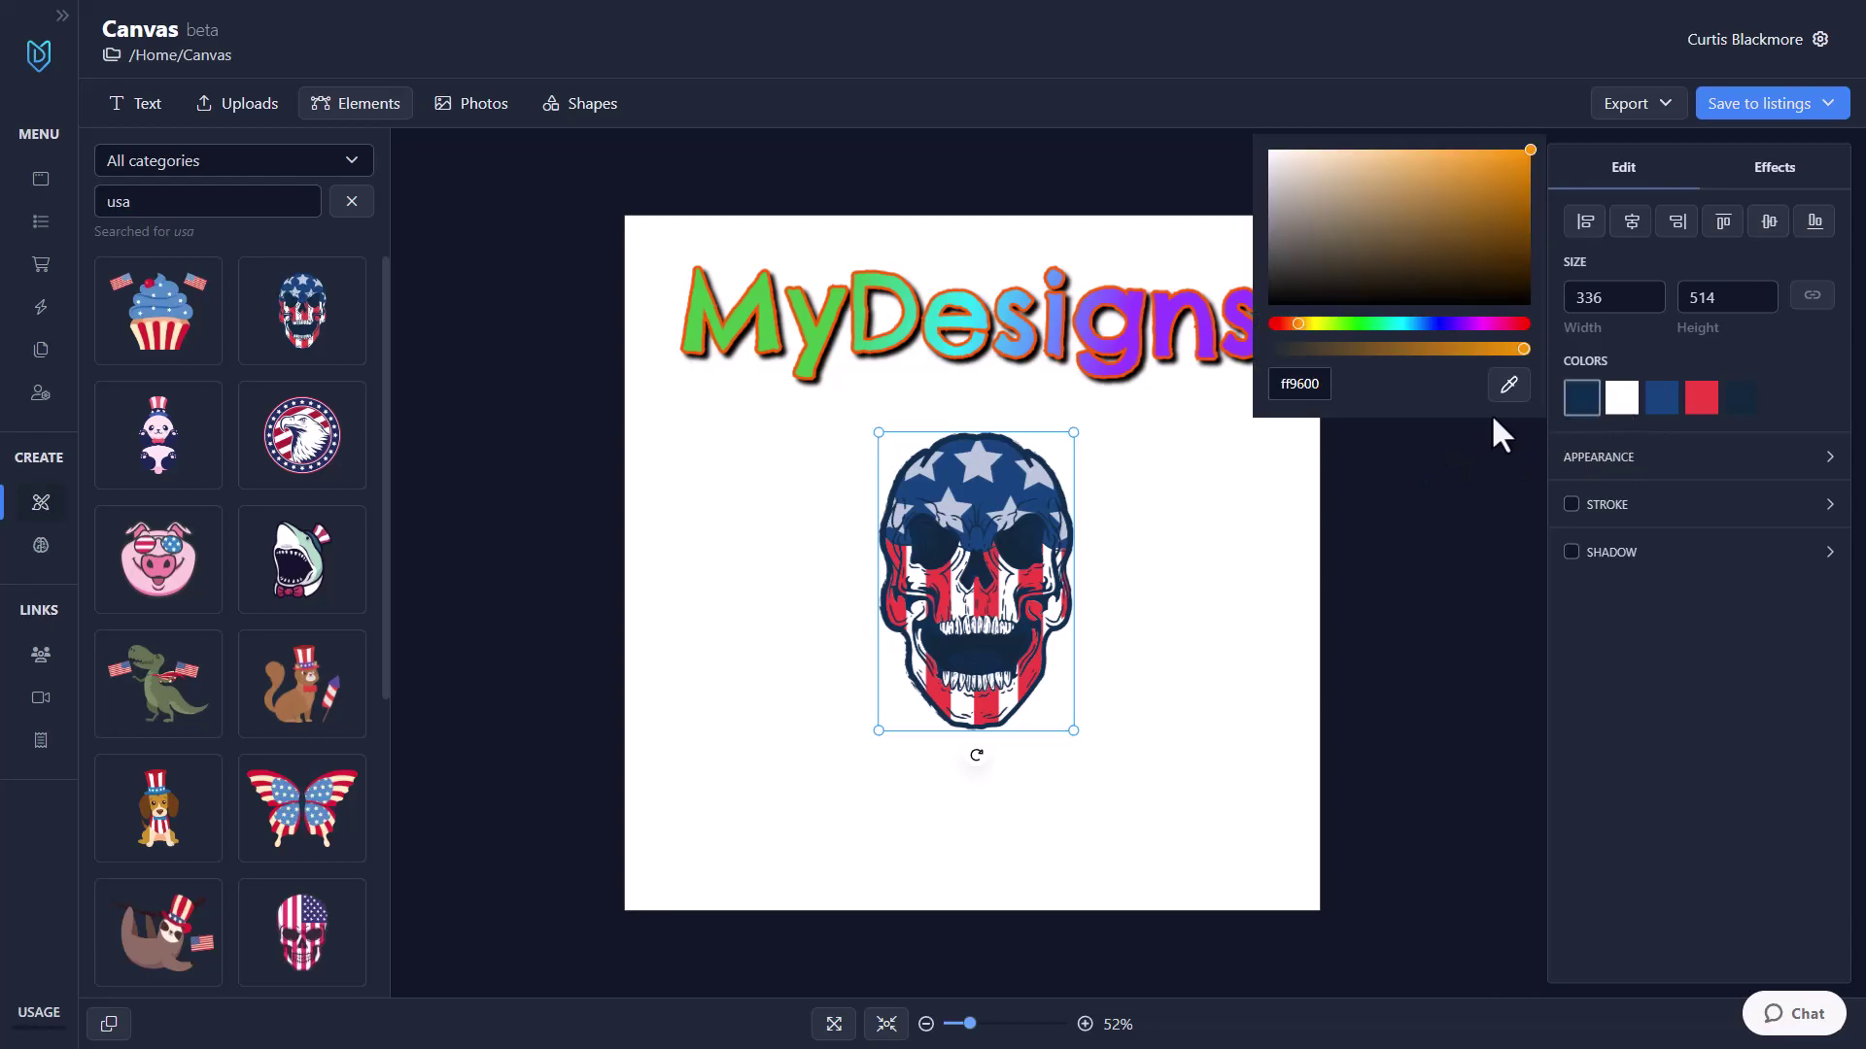
{"action": "left_click", "coordinate": [1326, 325]}
{"action": "mouse_move", "coordinate": [1384, 258]}
{"action": "left_mouse_down"}
{"action": "mouse_move", "coordinate": [1257, 336]}
{"action": "mouse_move", "coordinate": [1333, 208]}
{"action": "mouse_move", "coordinate": [1472, 198]}
{"action": "left_mouse_up"}
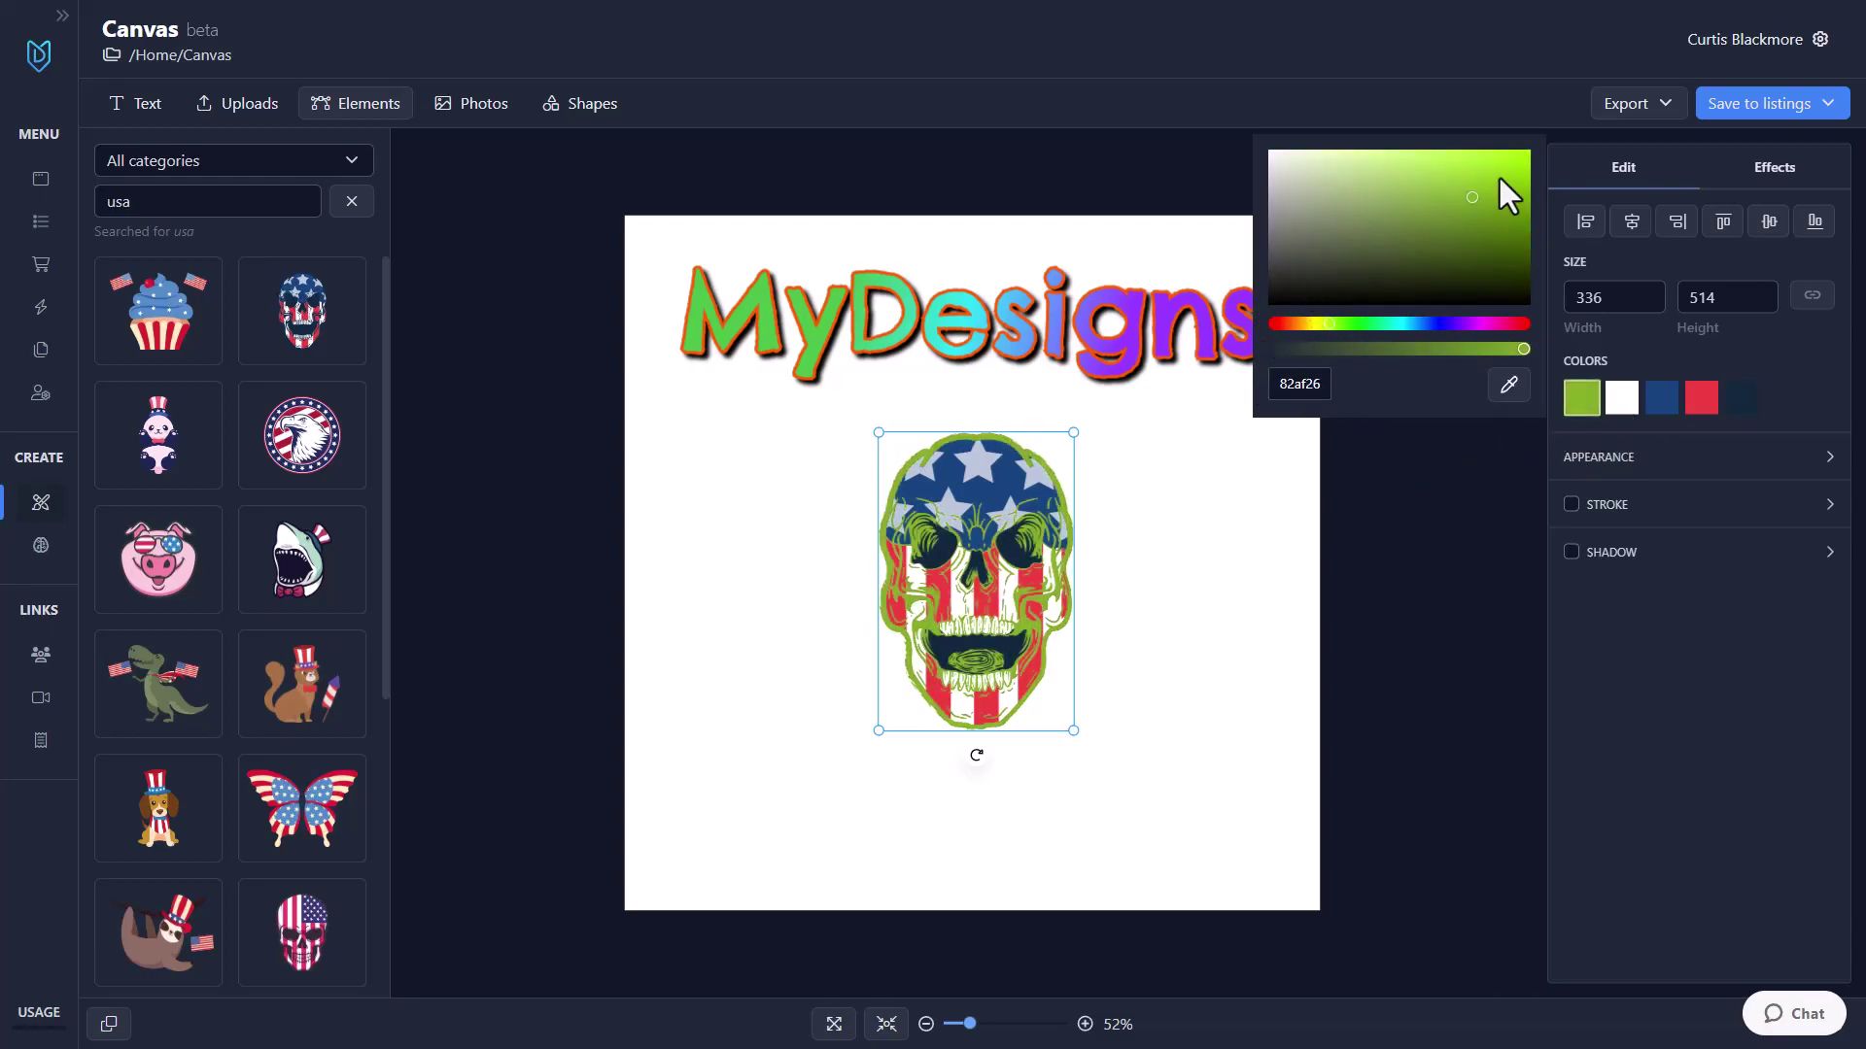
{"action": "left_click", "coordinate": [1417, 324]}
{"action": "left_click", "coordinate": [1346, 269]}
{"action": "left_click_drag", "start_coordinate": [1365, 234], "coordinate": [1259, 352]}
{"action": "left_click", "coordinate": [1365, 537]}
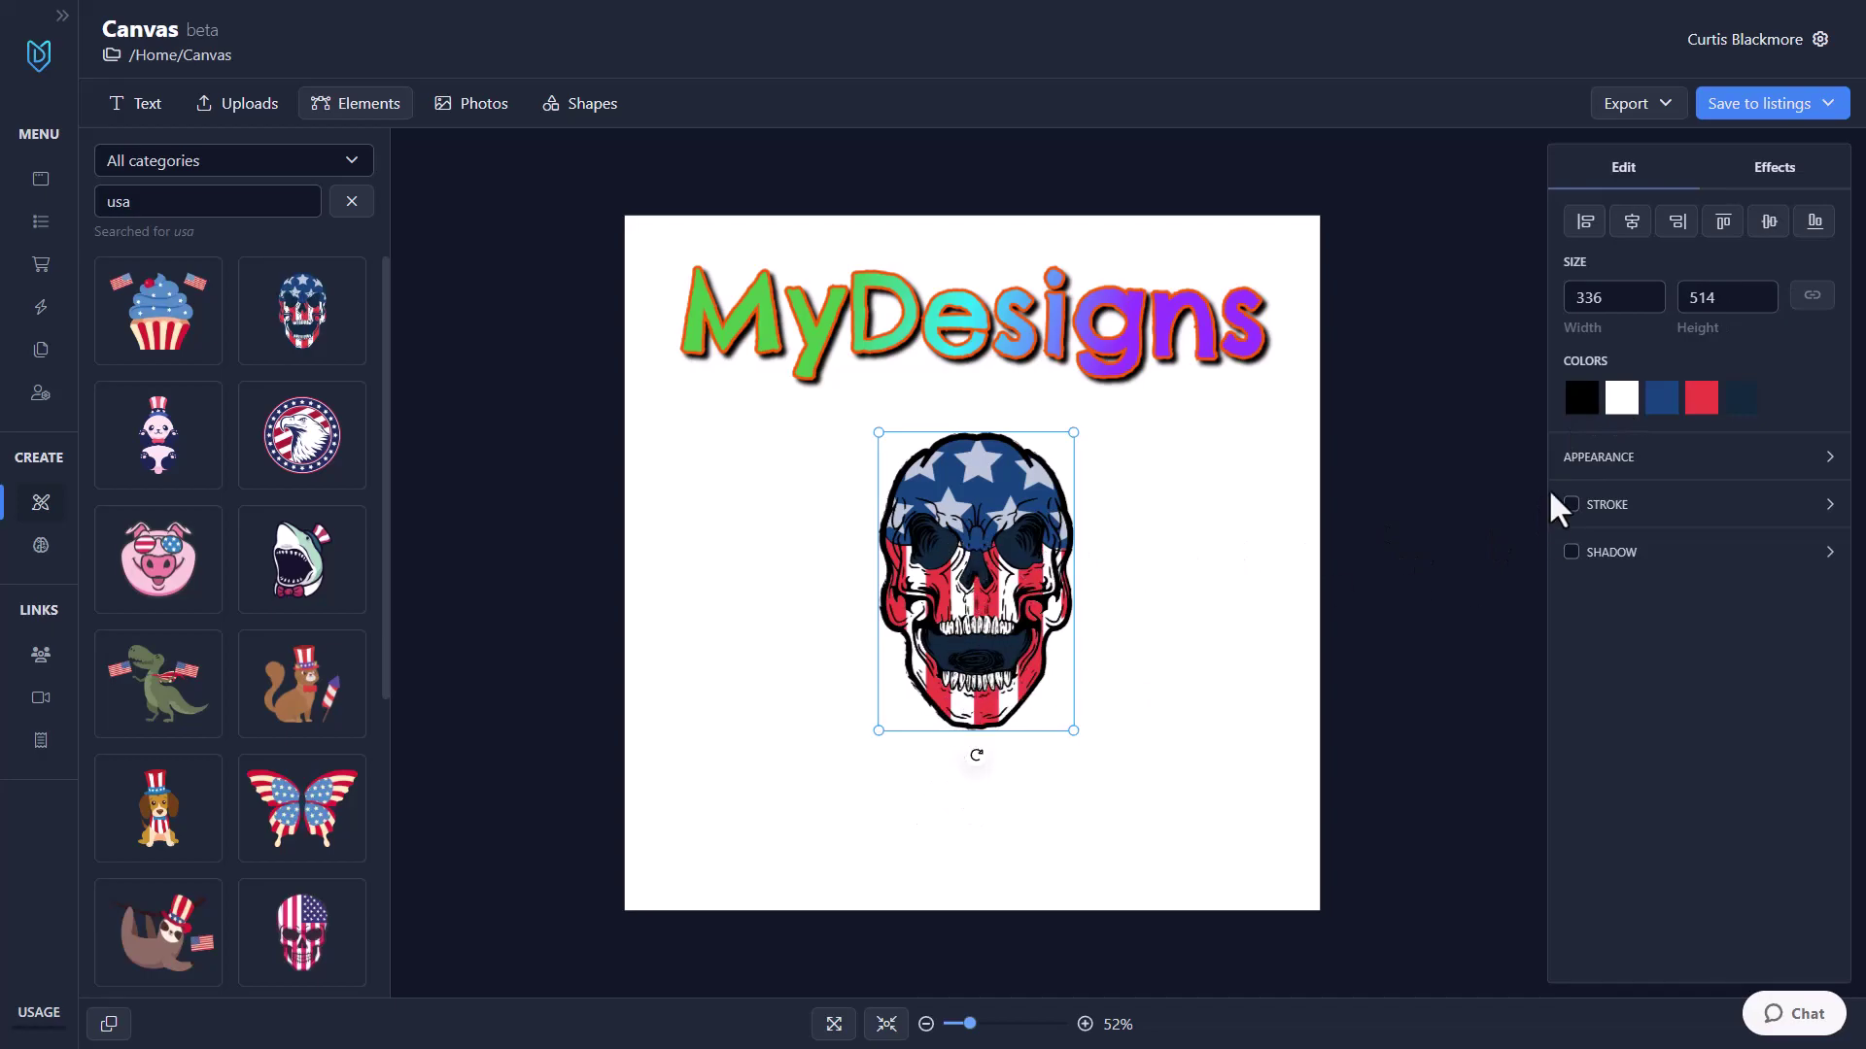
Step: Recolour the skull's white areas with the title's green (4abf48)
{"action": "left_click", "coordinate": [1632, 417]}
{"action": "left_click", "coordinate": [1508, 384]}
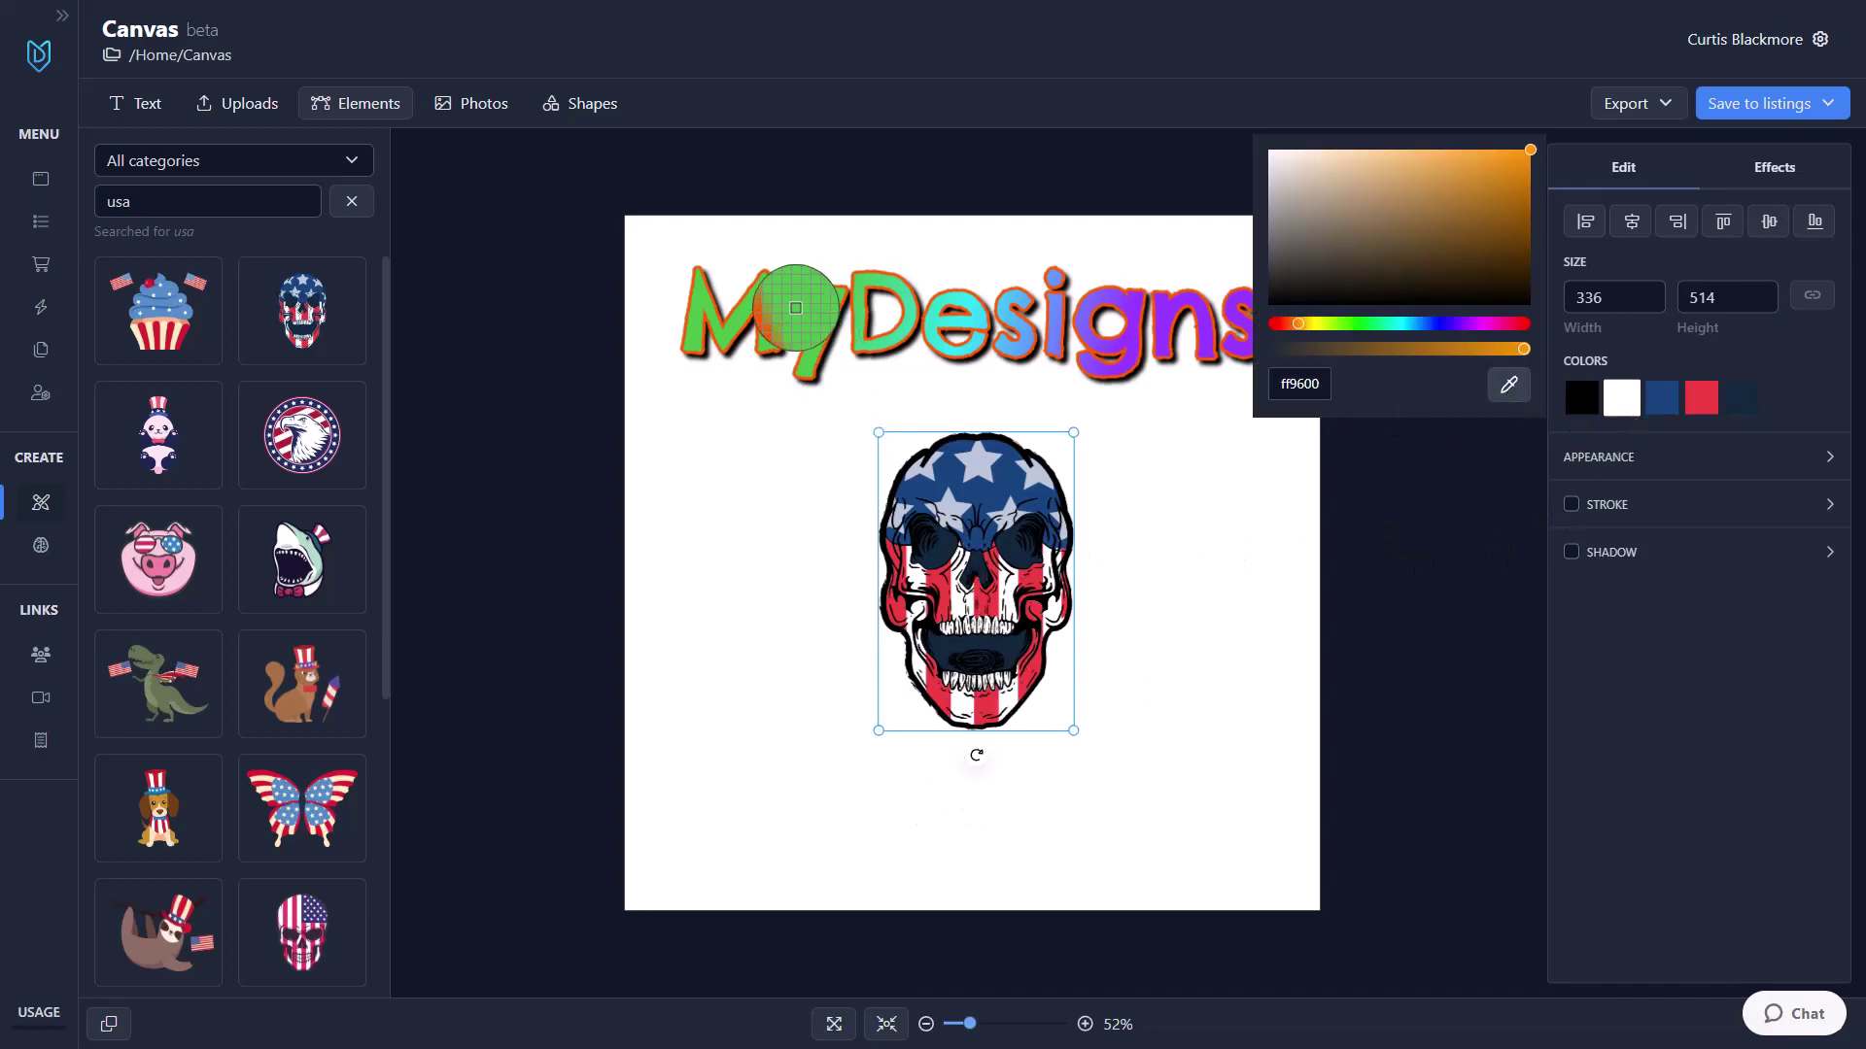
{"action": "left_click", "coordinate": [758, 305]}
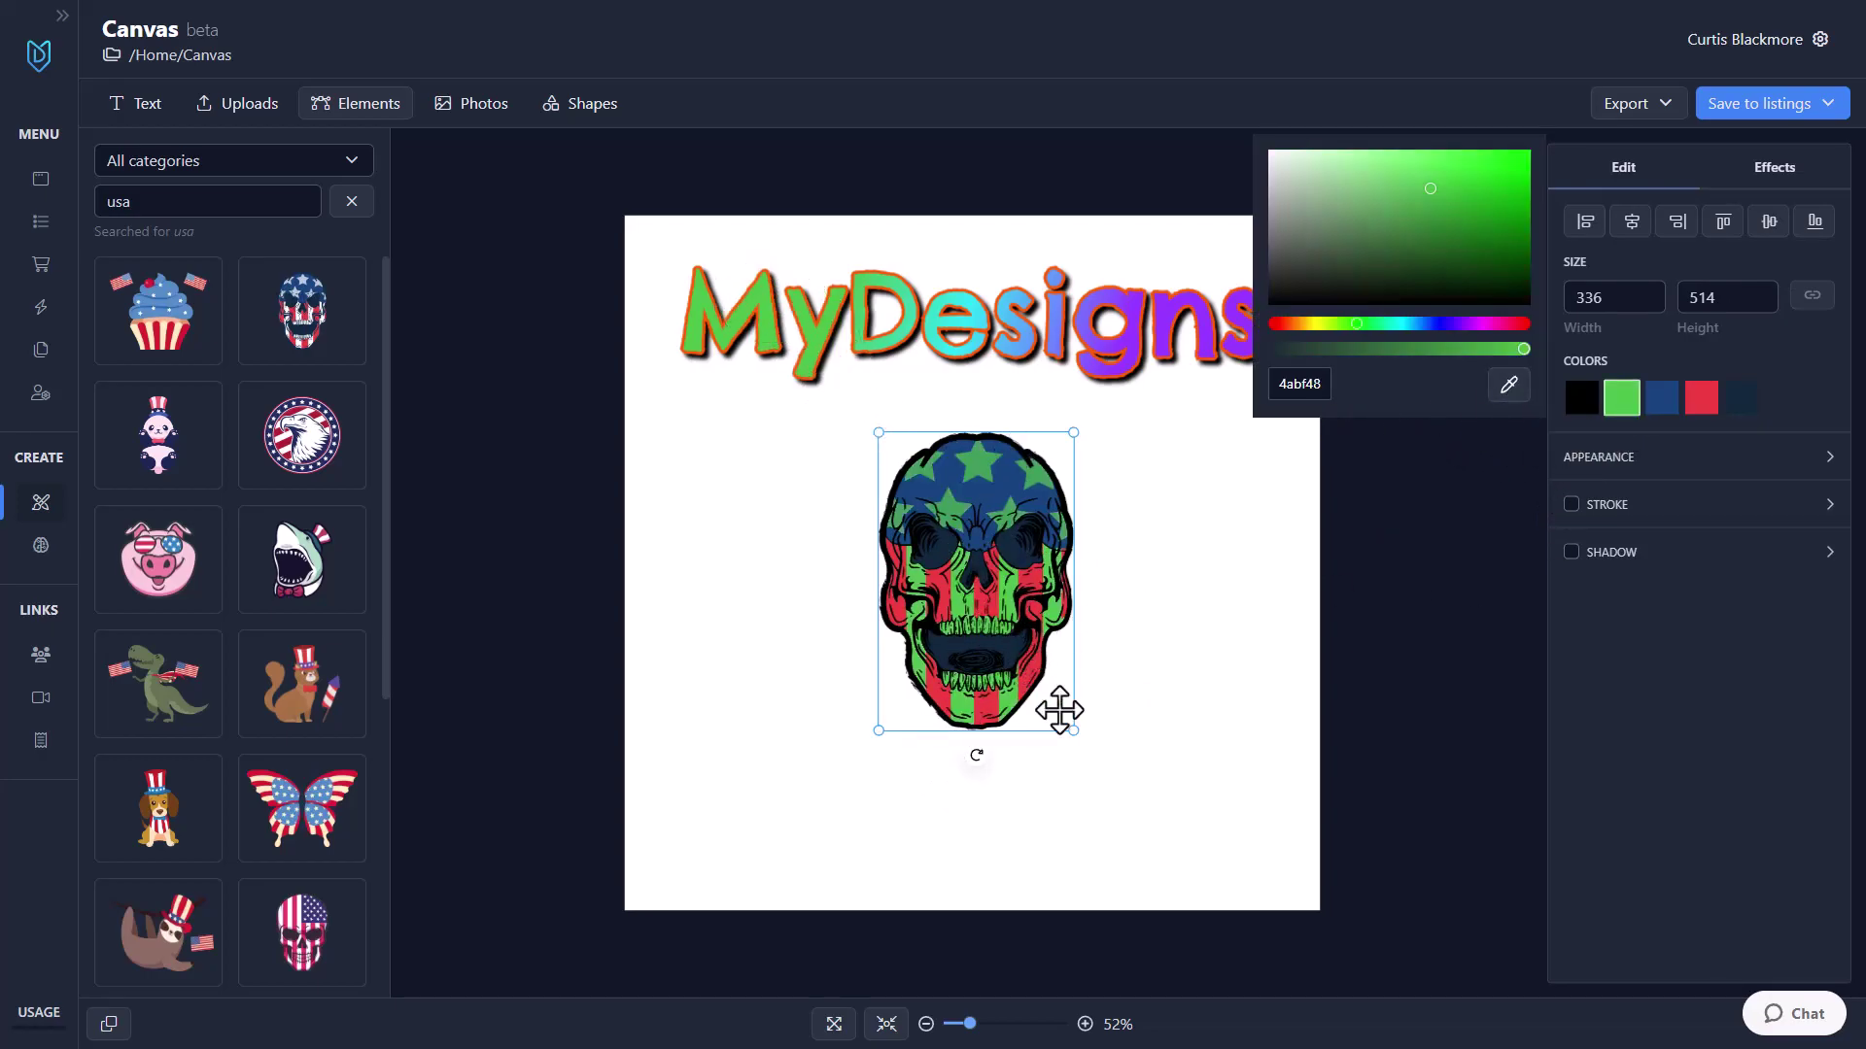
Step: Change the skull's blue star area to a lighter blue, 3a6daf
{"action": "left_click", "coordinate": [1662, 398]}
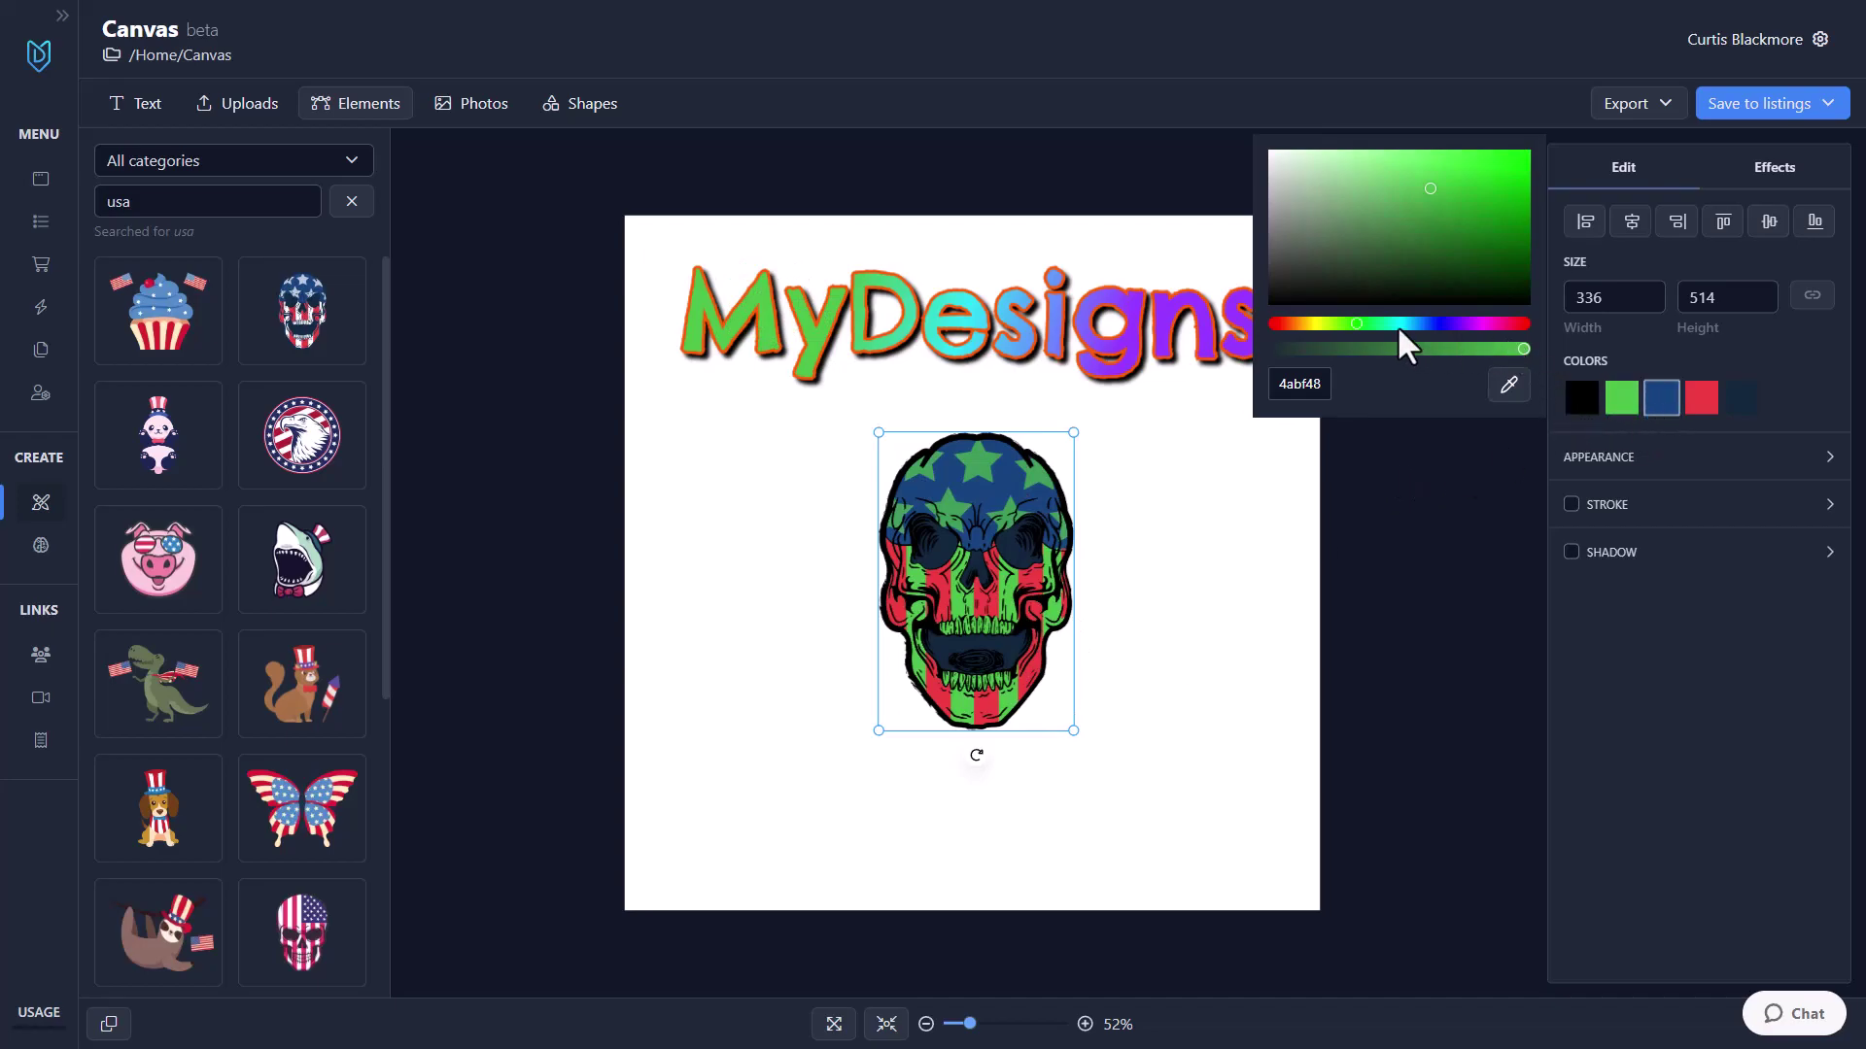
{"action": "left_click", "coordinate": [1515, 390]}
{"action": "left_click", "coordinate": [1004, 486]}
{"action": "left_click", "coordinate": [1434, 165]}
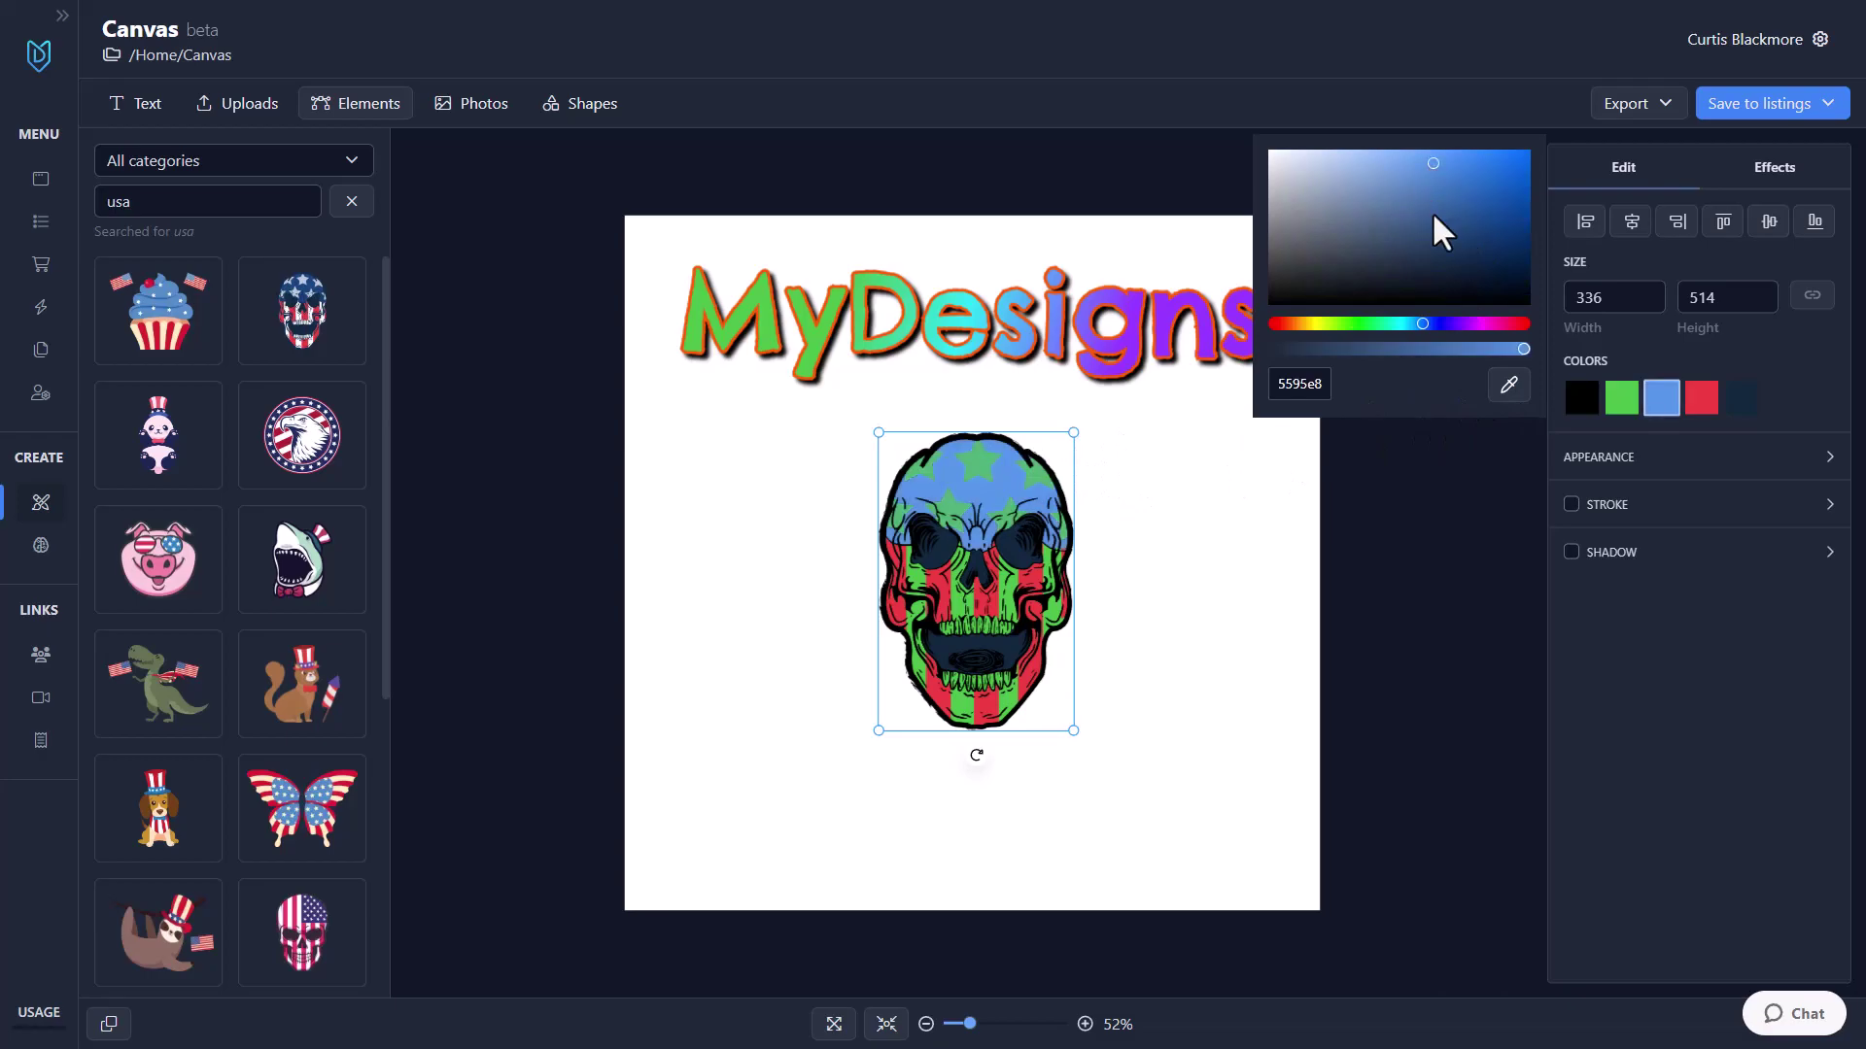
{"action": "left_click", "coordinate": [1443, 197]}
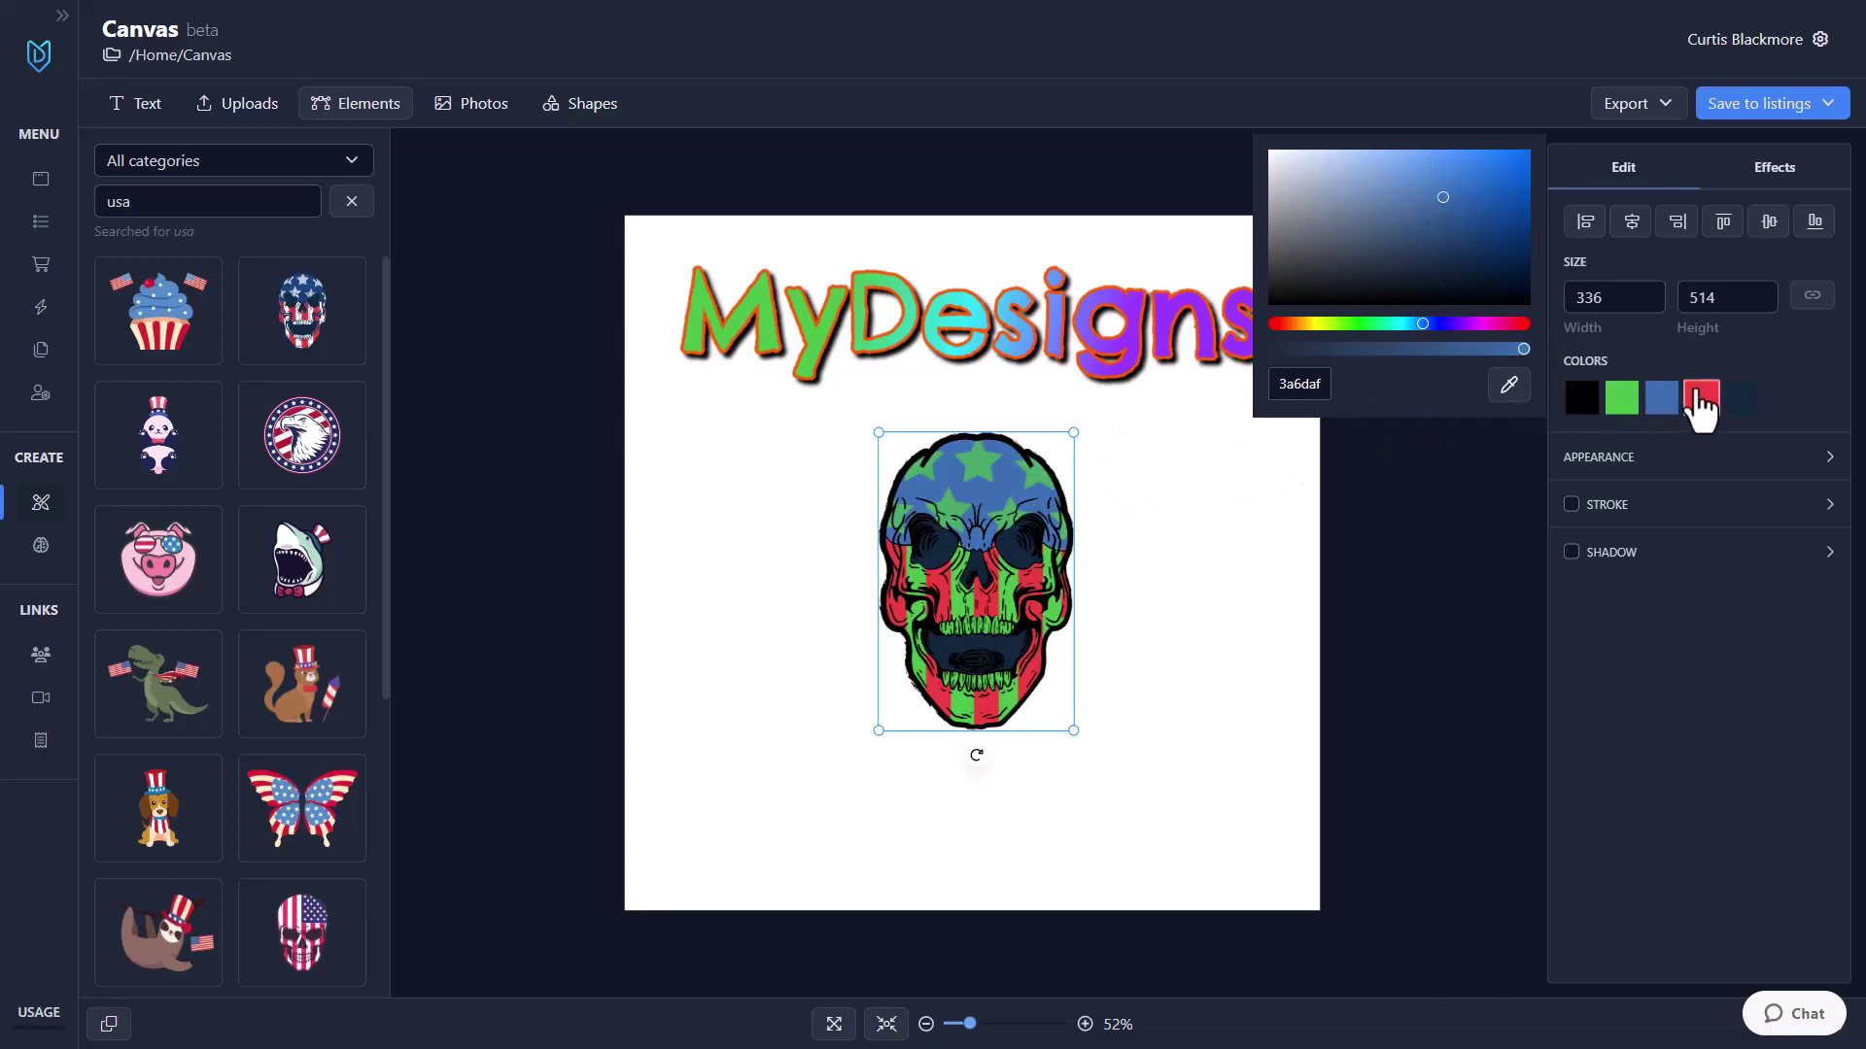
Step: Turn the skull's red stripes the title's purple (9145ff)
{"action": "left_click", "coordinate": [1516, 384]}
{"action": "left_click", "coordinate": [1125, 308]}
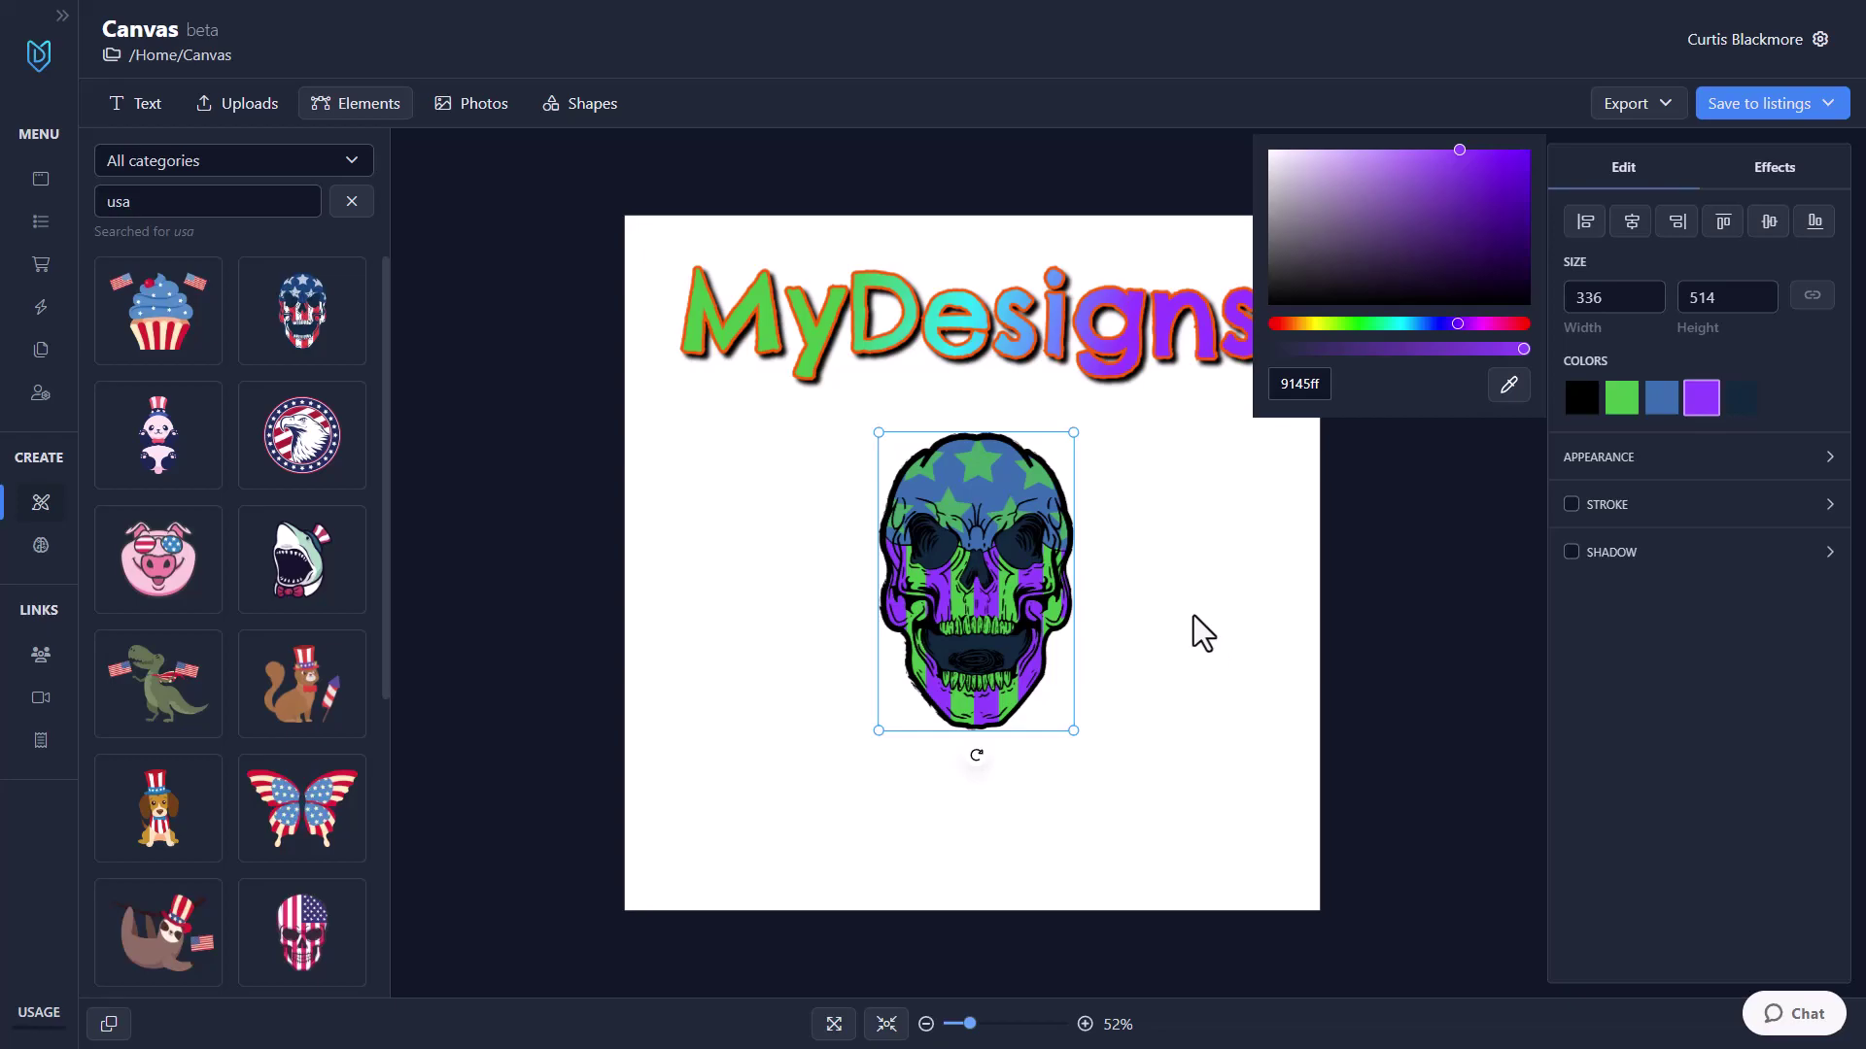
{"action": "left_click", "coordinate": [988, 598]}
Step: Enlarge the skull and nudge it up and to the left
{"action": "left_click_drag", "start_coordinate": [1073, 730], "coordinate": [1231, 842]}
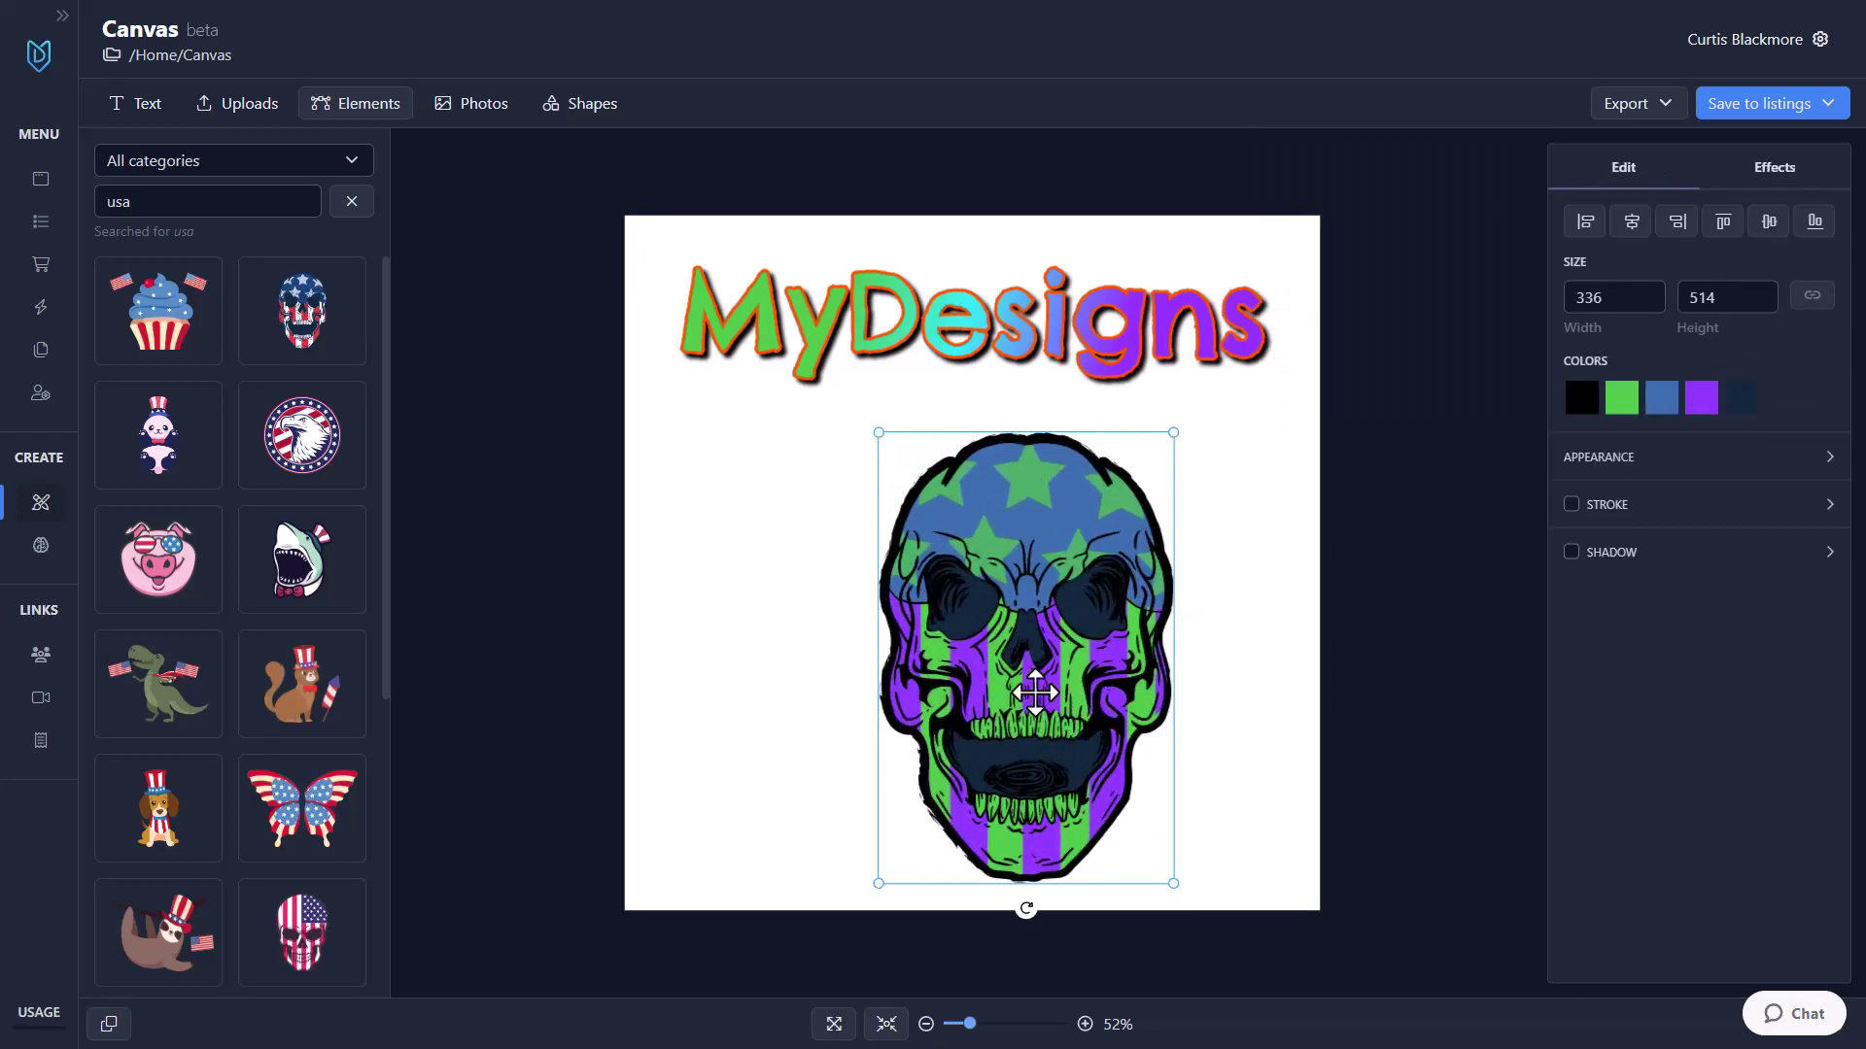
{"action": "left_click", "coordinate": [988, 890]}
{"action": "left_click", "coordinate": [982, 880]}
{"action": "mouse_move", "coordinate": [982, 886]}
{"action": "left_mouse_down"}
{"action": "mouse_move", "coordinate": [966, 883]}
{"action": "mouse_move", "coordinate": [1010, 420]}
{"action": "mouse_move", "coordinate": [1270, 716]}
{"action": "mouse_move", "coordinate": [1049, 858]}
{"action": "mouse_move", "coordinate": [982, 852]}
{"action": "left_mouse_up"}
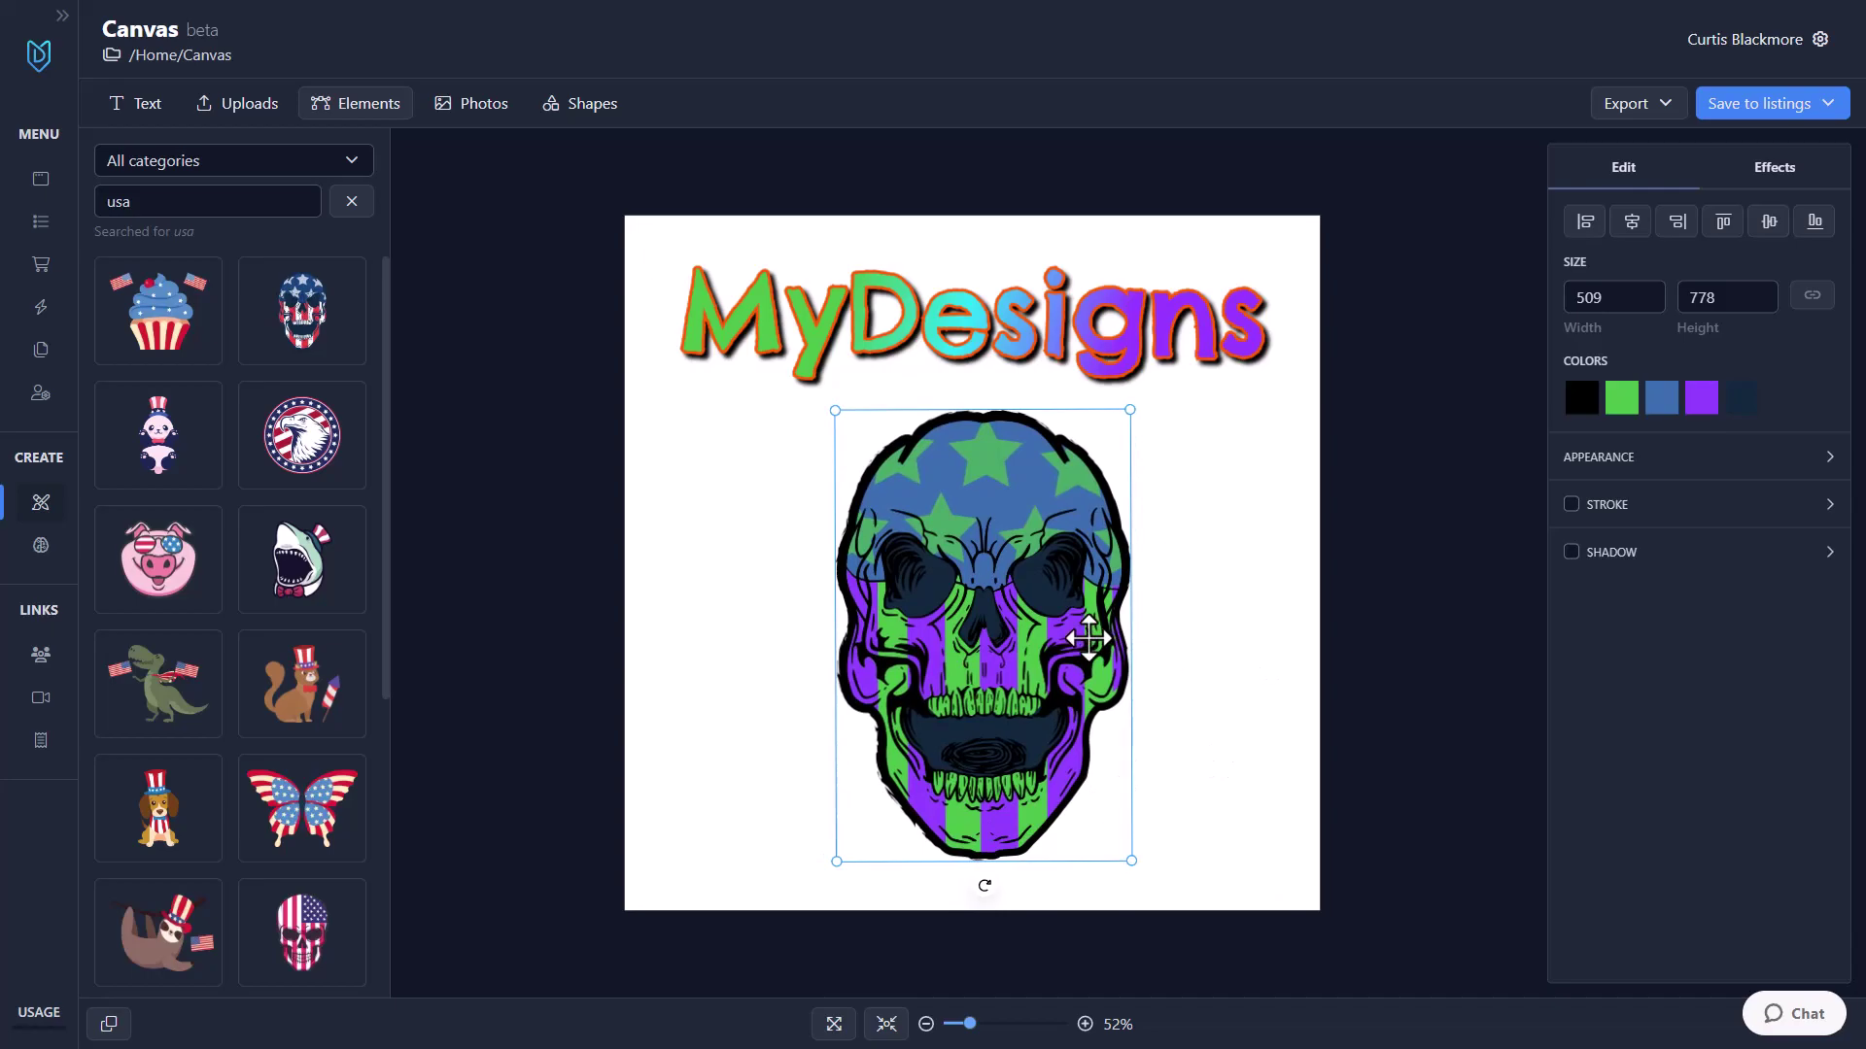
{"action": "left_click_drag", "start_coordinate": [914, 696], "coordinate": [893, 693]}
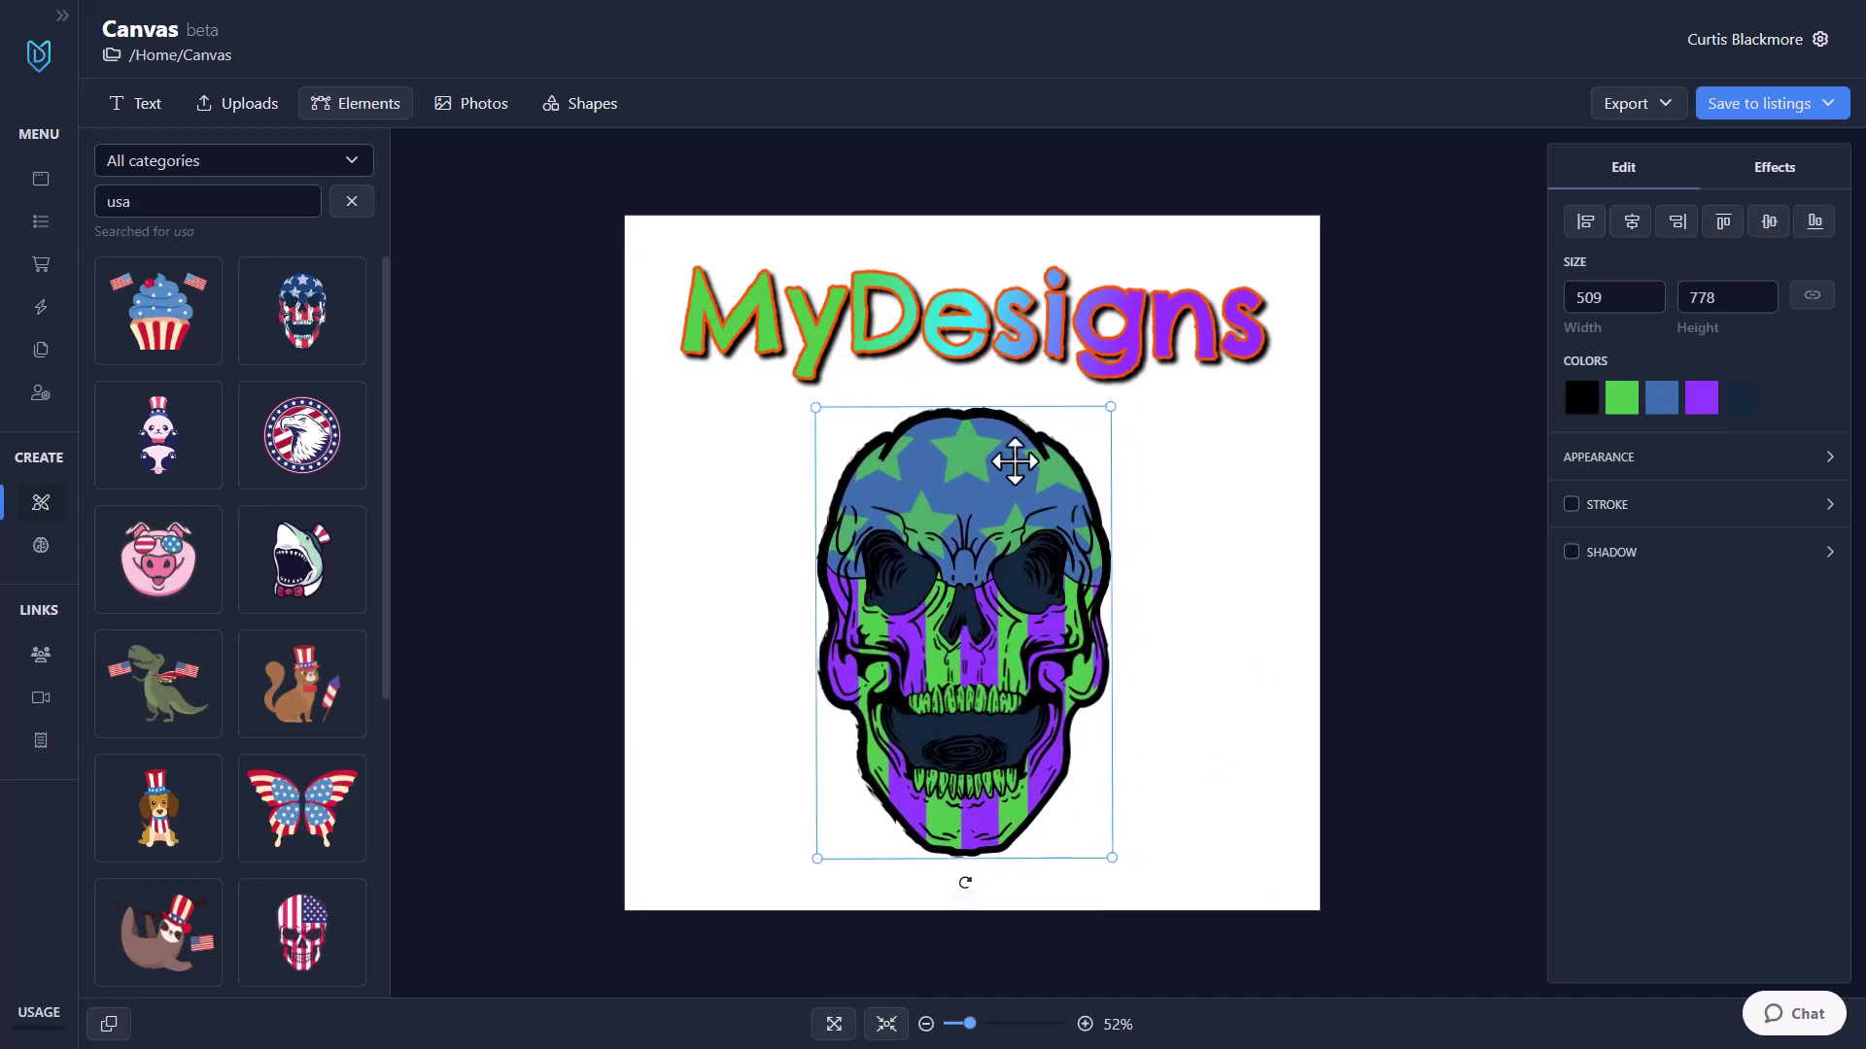
{"action": "left_click_drag", "start_coordinate": [1017, 460], "coordinate": [1005, 447]}
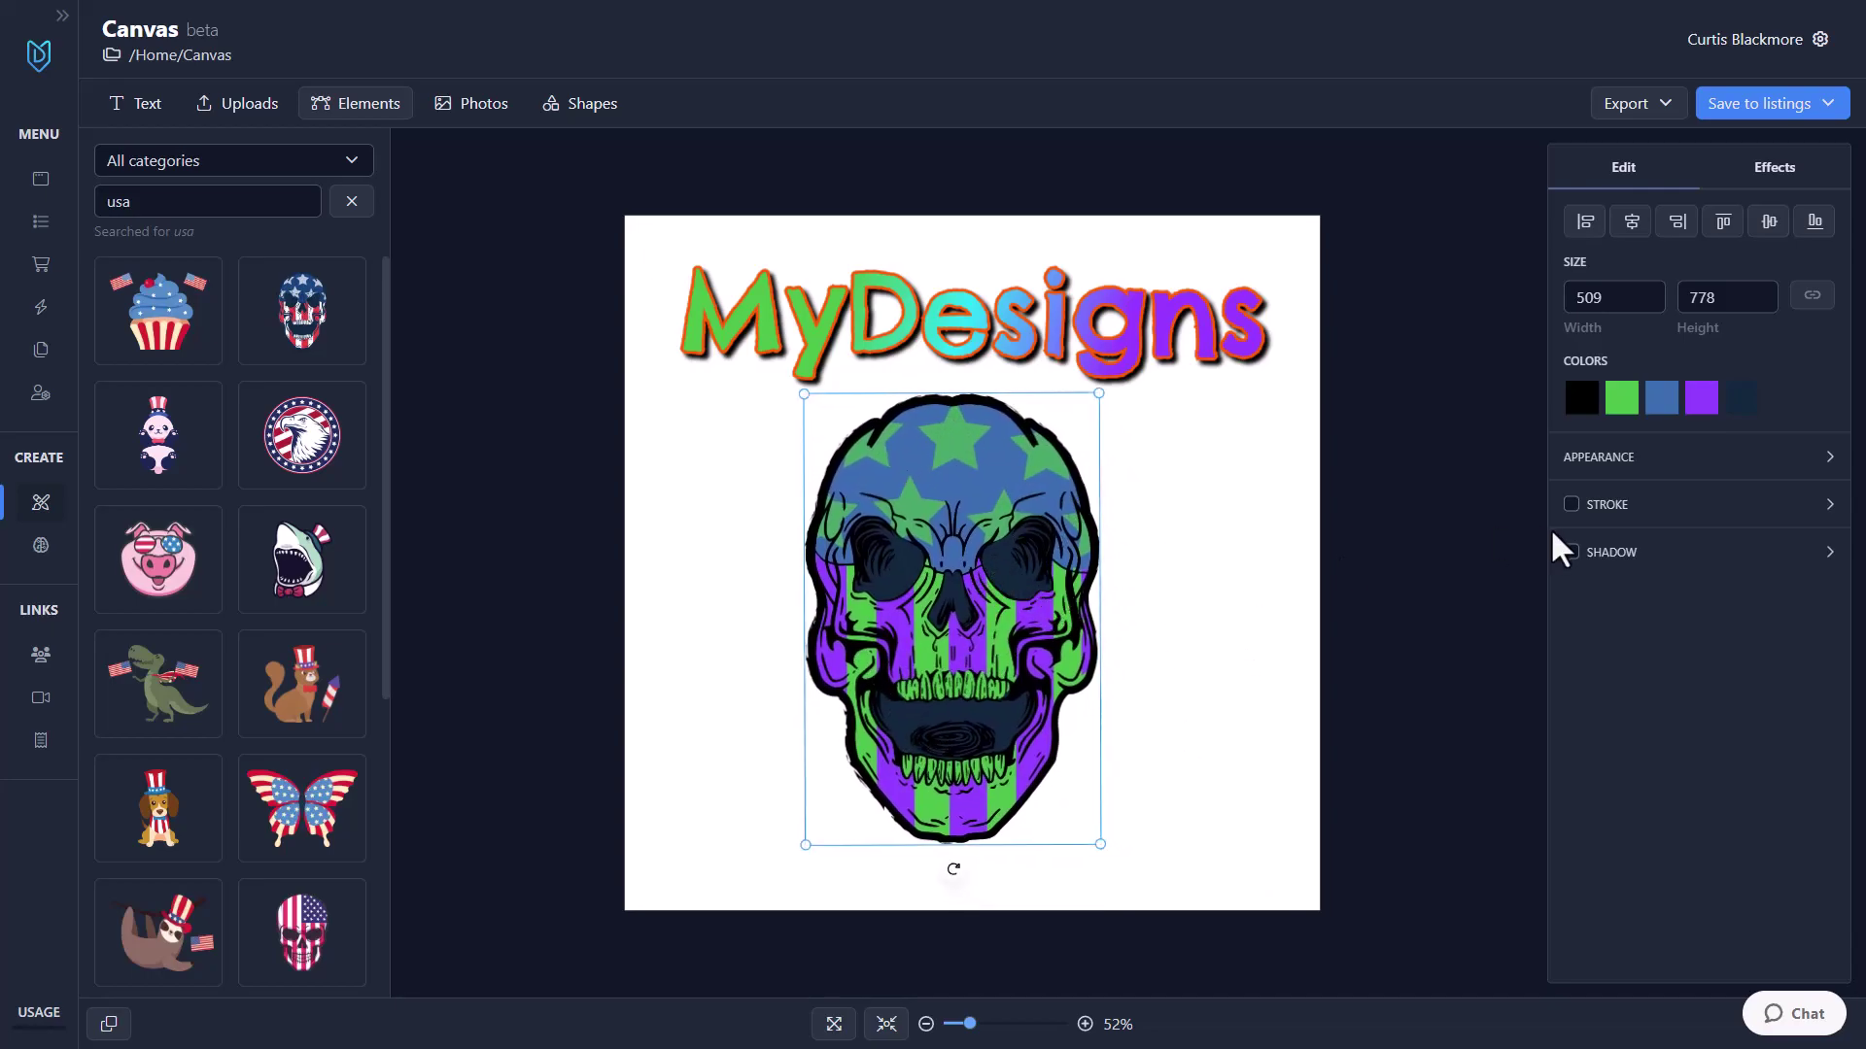
Step: Try a blue shadow on the skull with offset values 6 and 20
{"action": "left_click", "coordinate": [1805, 560]}
{"action": "left_click_drag", "start_coordinate": [1637, 686], "coordinate": [1545, 695]}
{"action": "type", "text": "6"}
{"action": "left_click_drag", "start_coordinate": [1613, 767], "coordinate": [1570, 767]}
{"action": "type", "text": "6"}
{"action": "left_click", "coordinate": [1579, 606]}
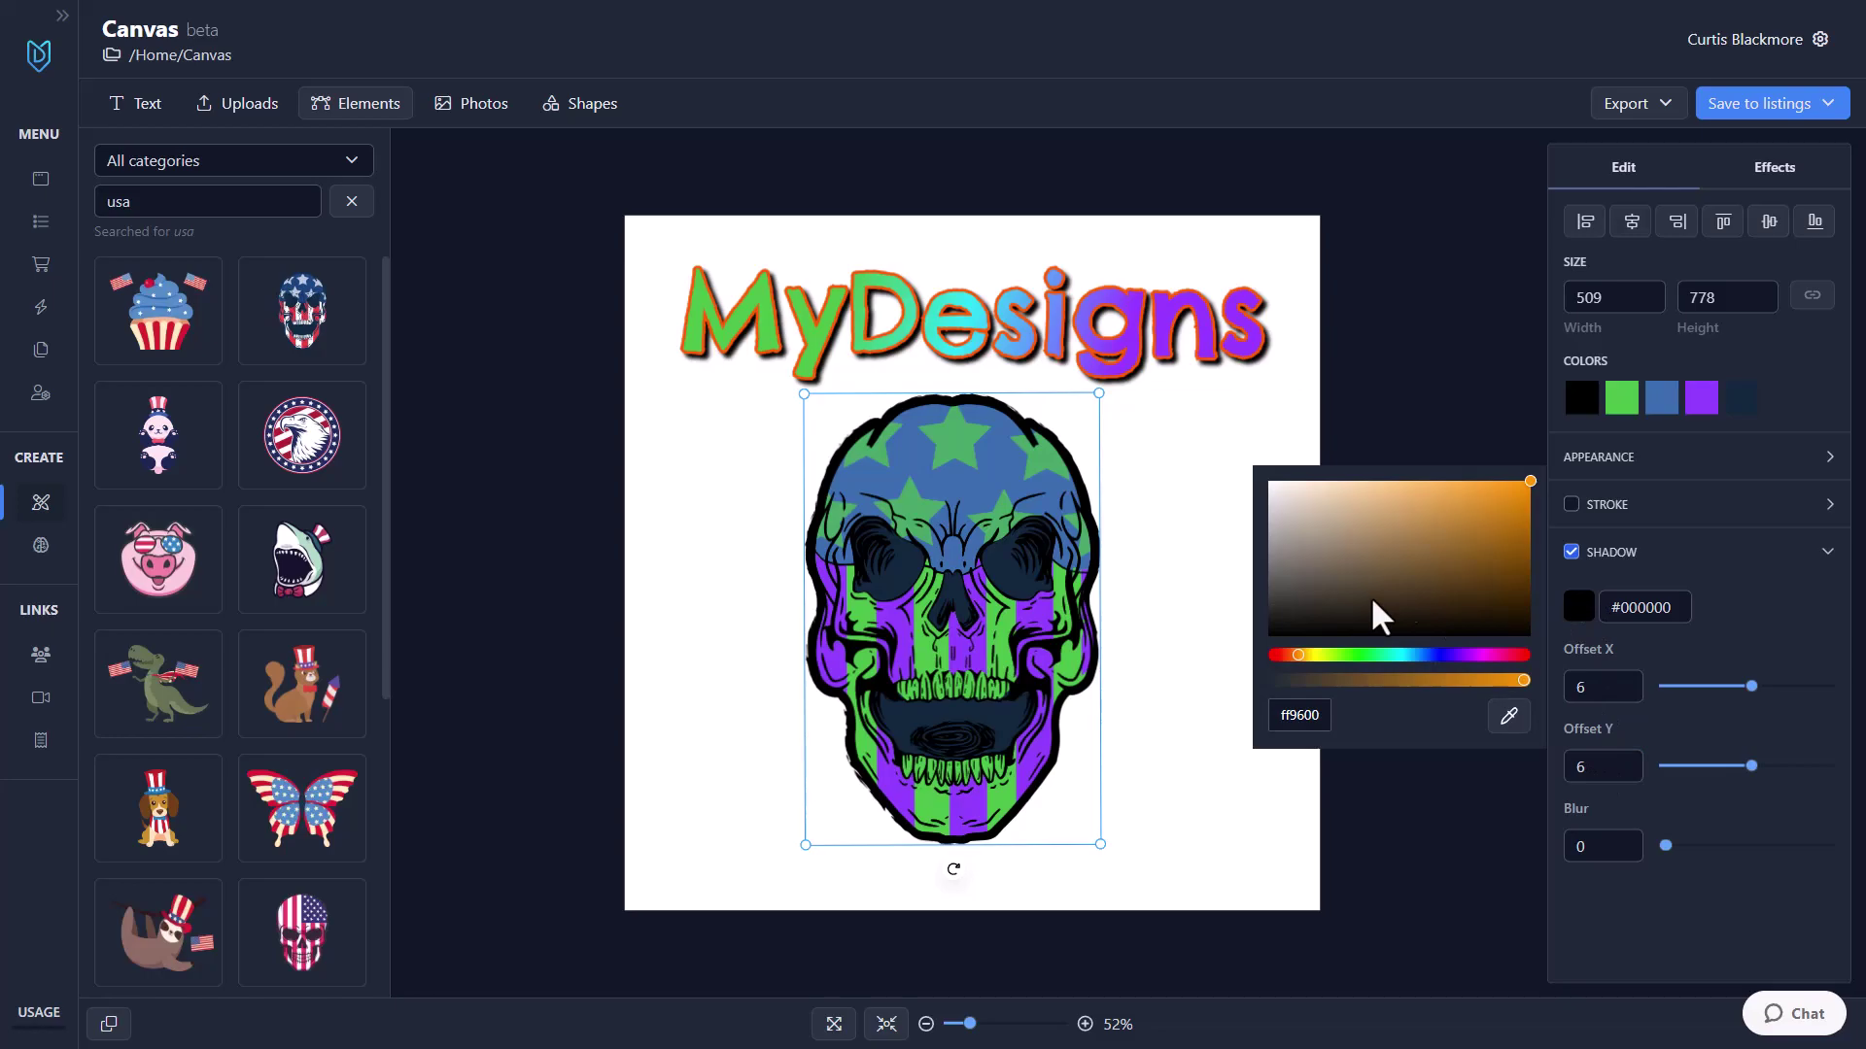
{"action": "left_click", "coordinate": [1409, 655]}
{"action": "left_click_drag", "start_coordinate": [1433, 585], "coordinate": [1521, 466]}
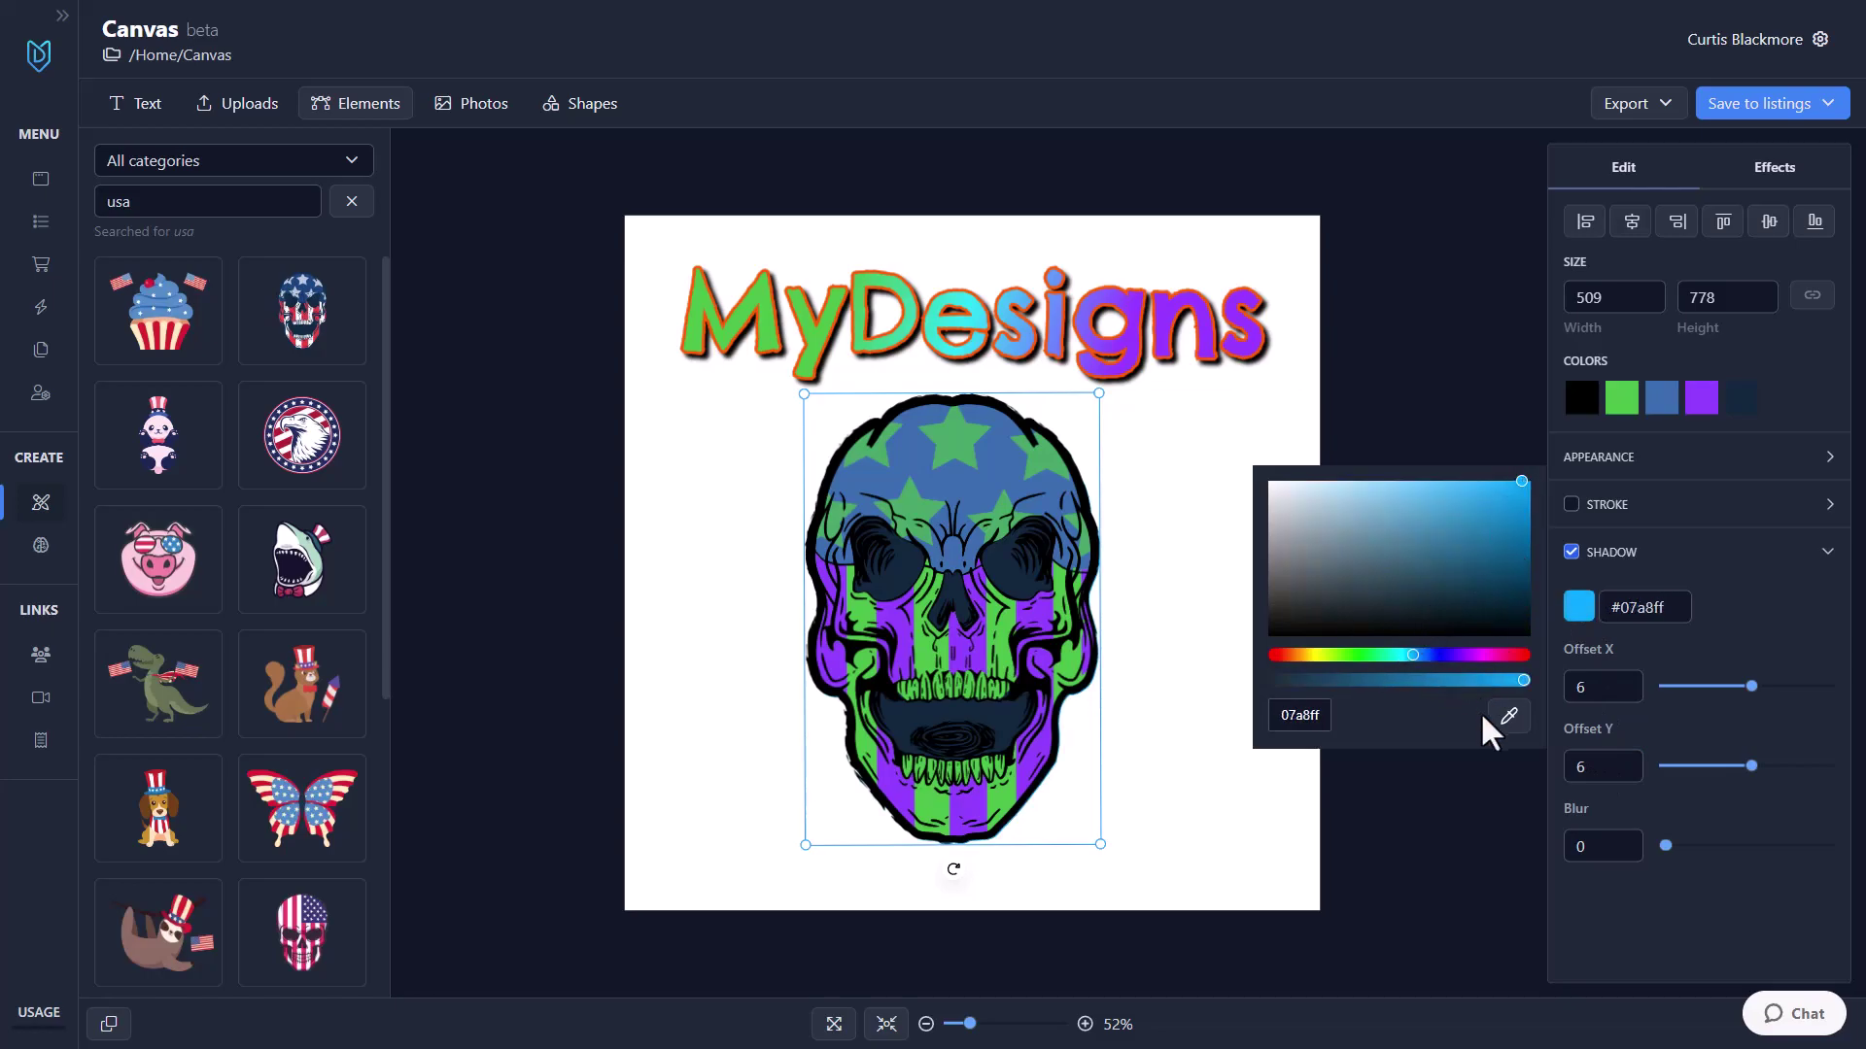
{"action": "type", "text": "20"}
{"action": "key", "text": "Tab"}
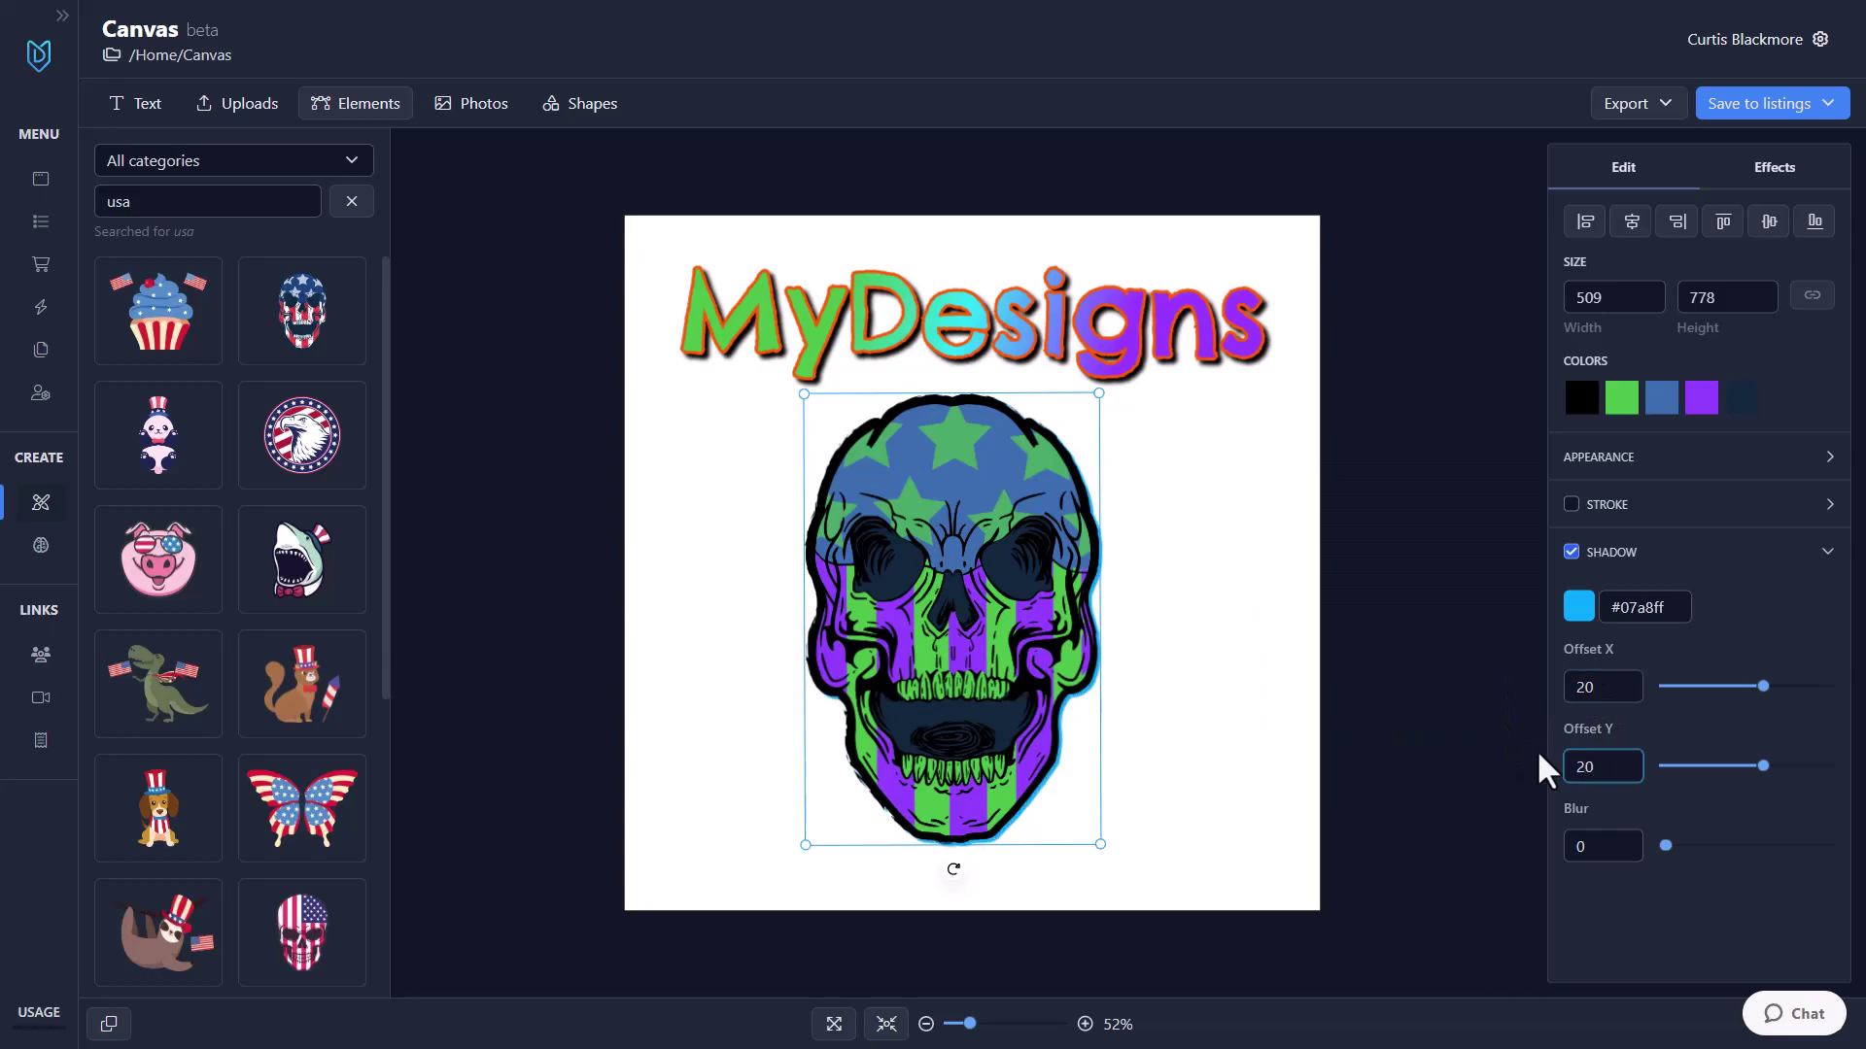
{"action": "left_click", "coordinate": [1244, 826]}
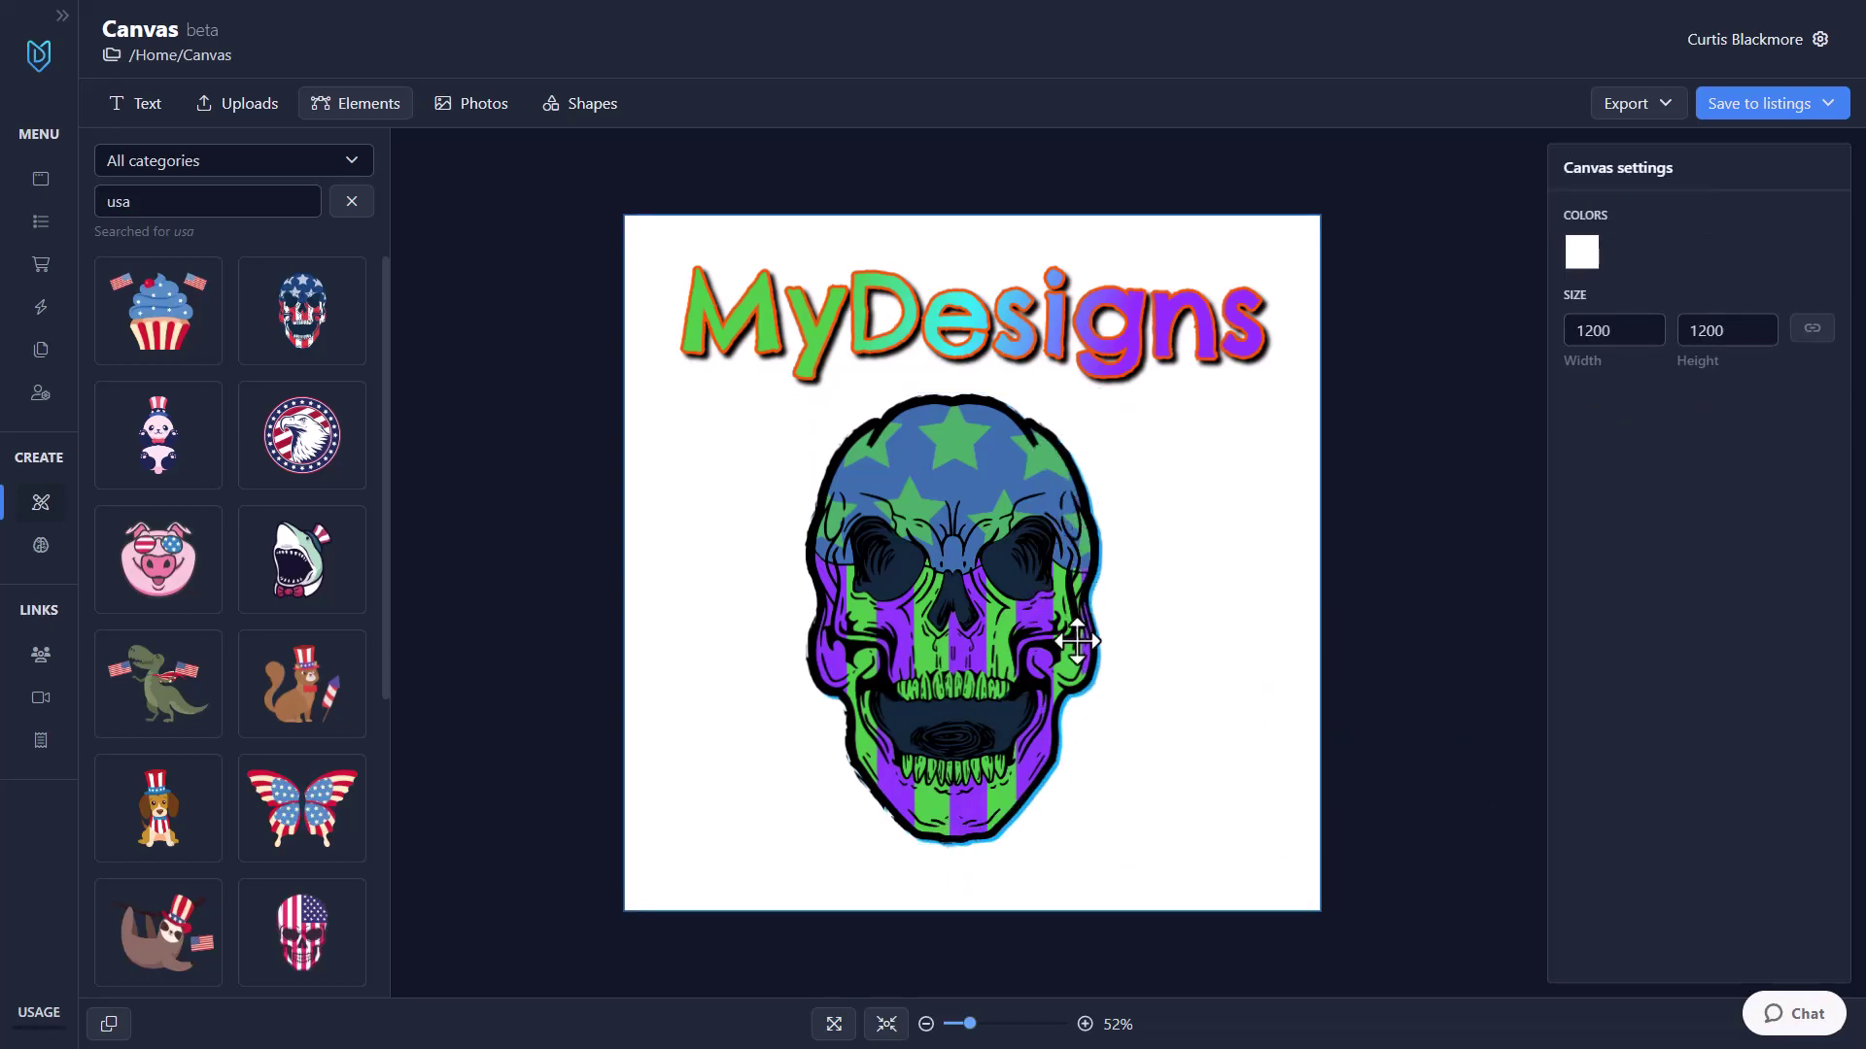
{"action": "left_click", "coordinate": [1070, 533]}
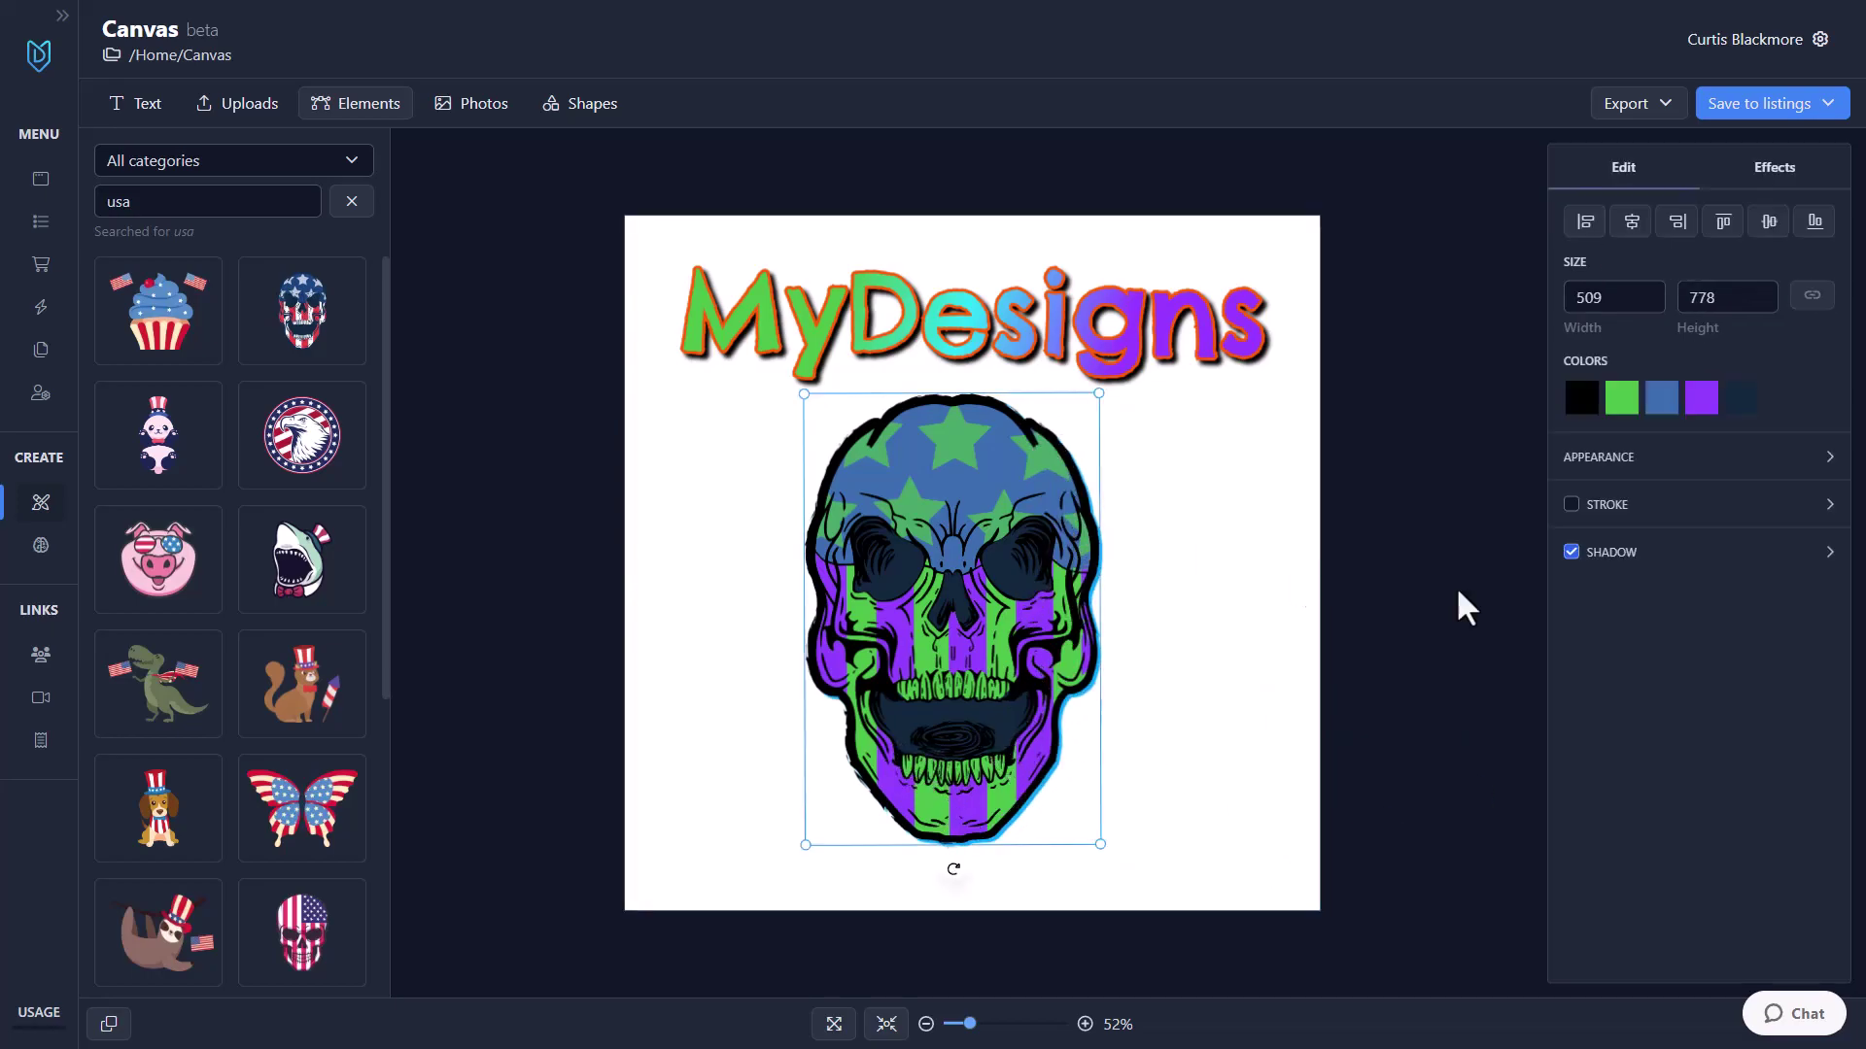
Step: Remove the skull's shadow and nudge the skull slightly down and right
{"action": "left_click", "coordinate": [1571, 552]}
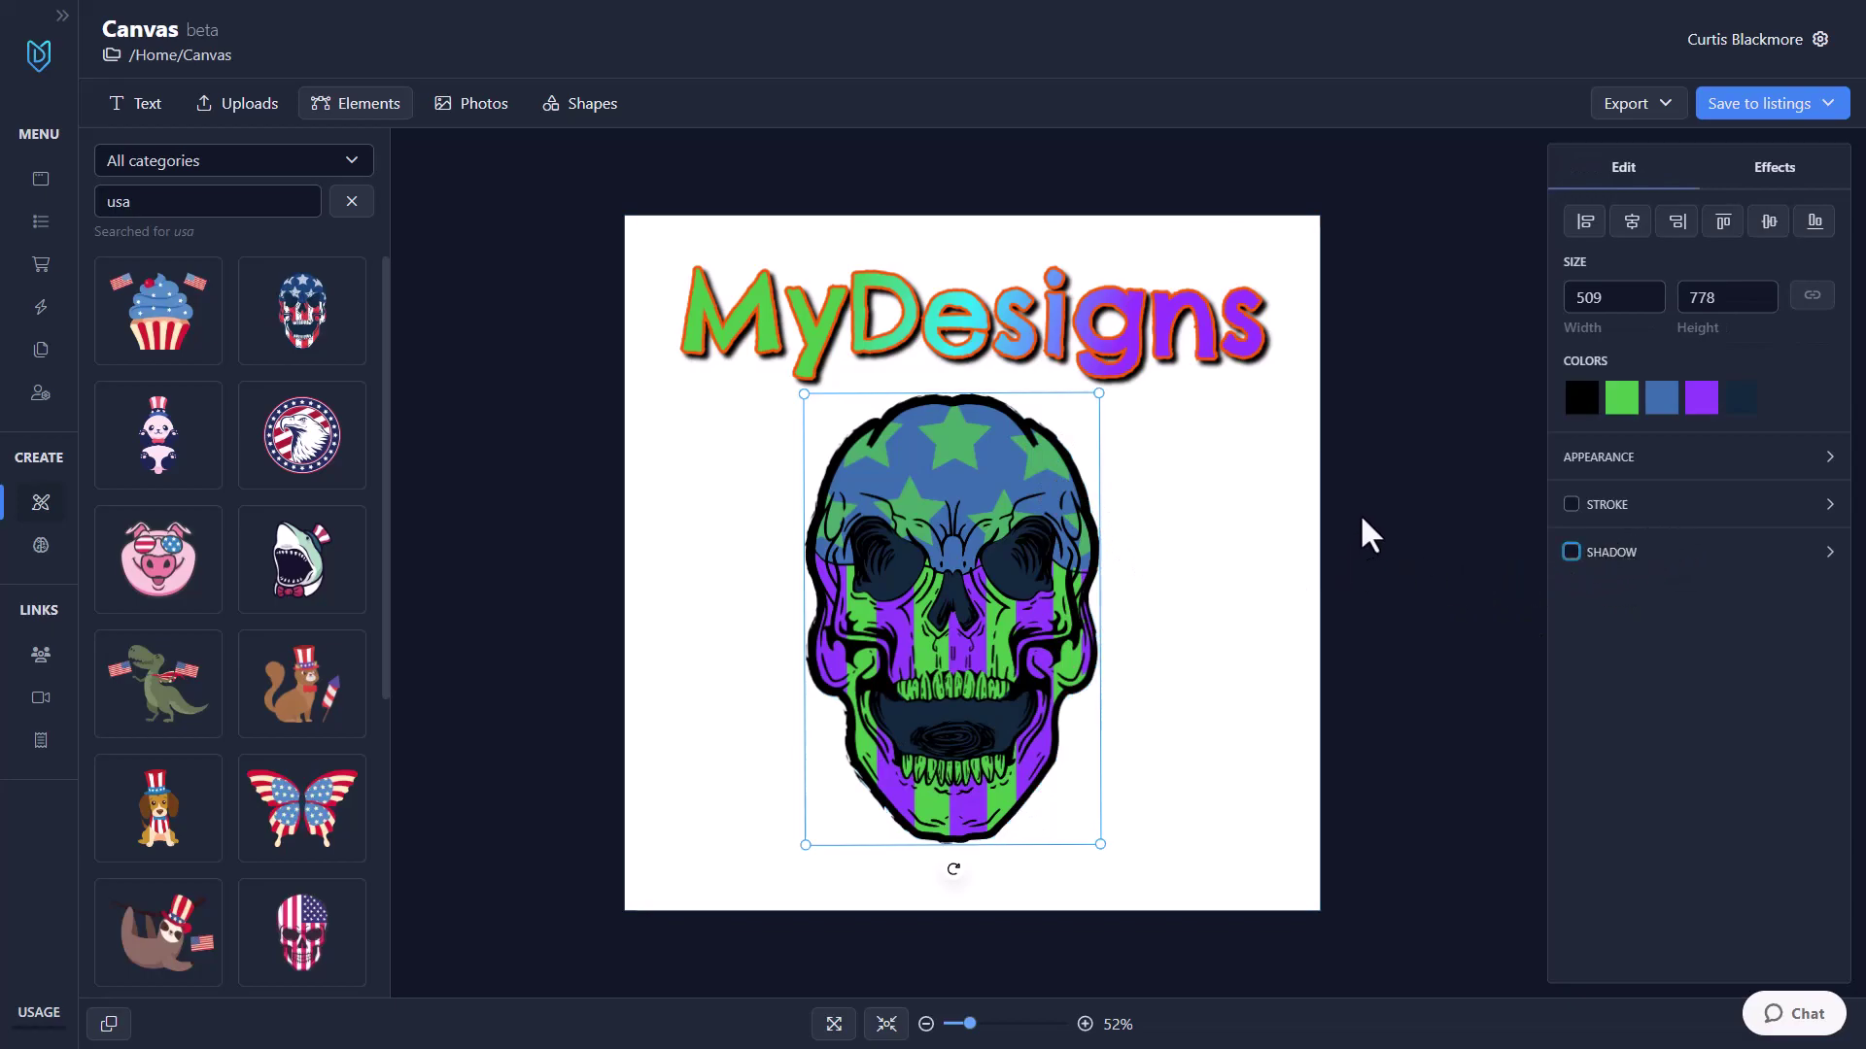
{"action": "left_click", "coordinate": [1798, 171]}
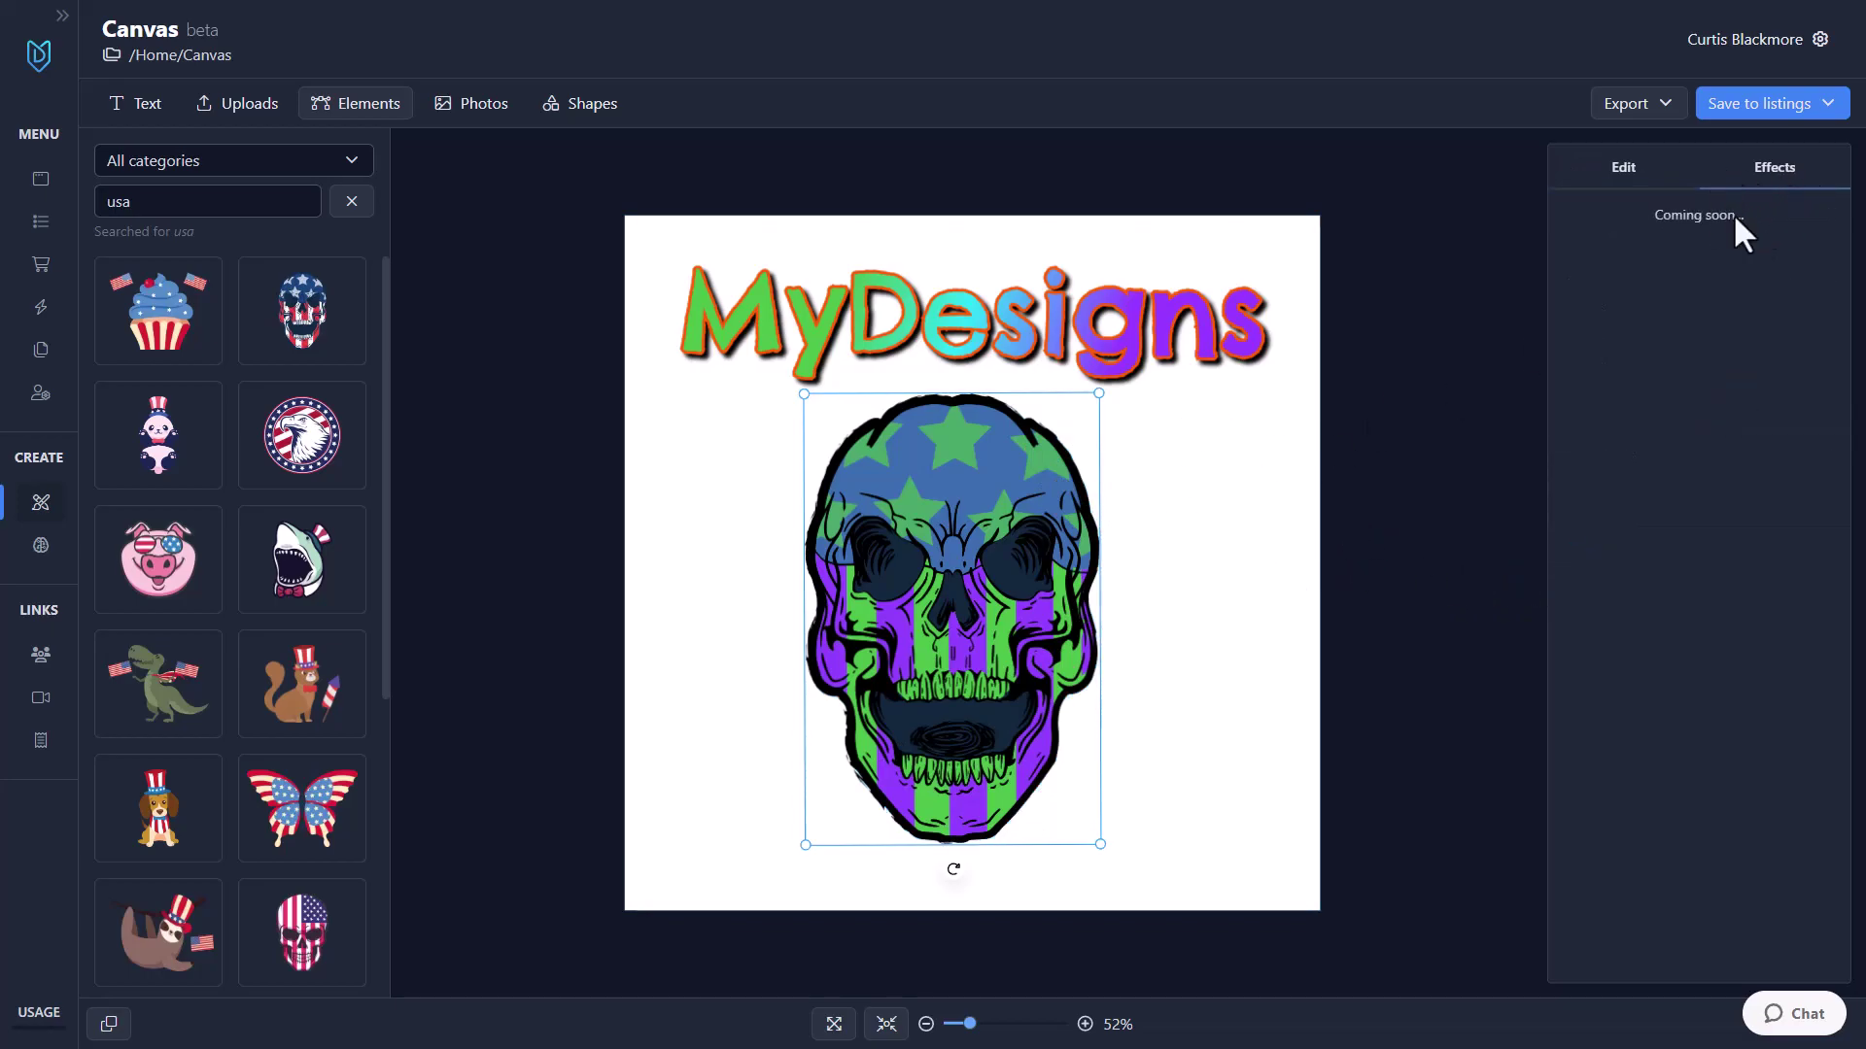
{"action": "left_click", "coordinate": [1642, 178]}
{"action": "left_click_drag", "start_coordinate": [1032, 573], "coordinate": [1040, 598]}
{"action": "scroll", "coordinate": [291, 507], "scroll_direction": "down", "scroll_amount": 5}
{"action": "scroll", "coordinate": [282, 486], "scroll_direction": "up", "scroll_amount": 5}
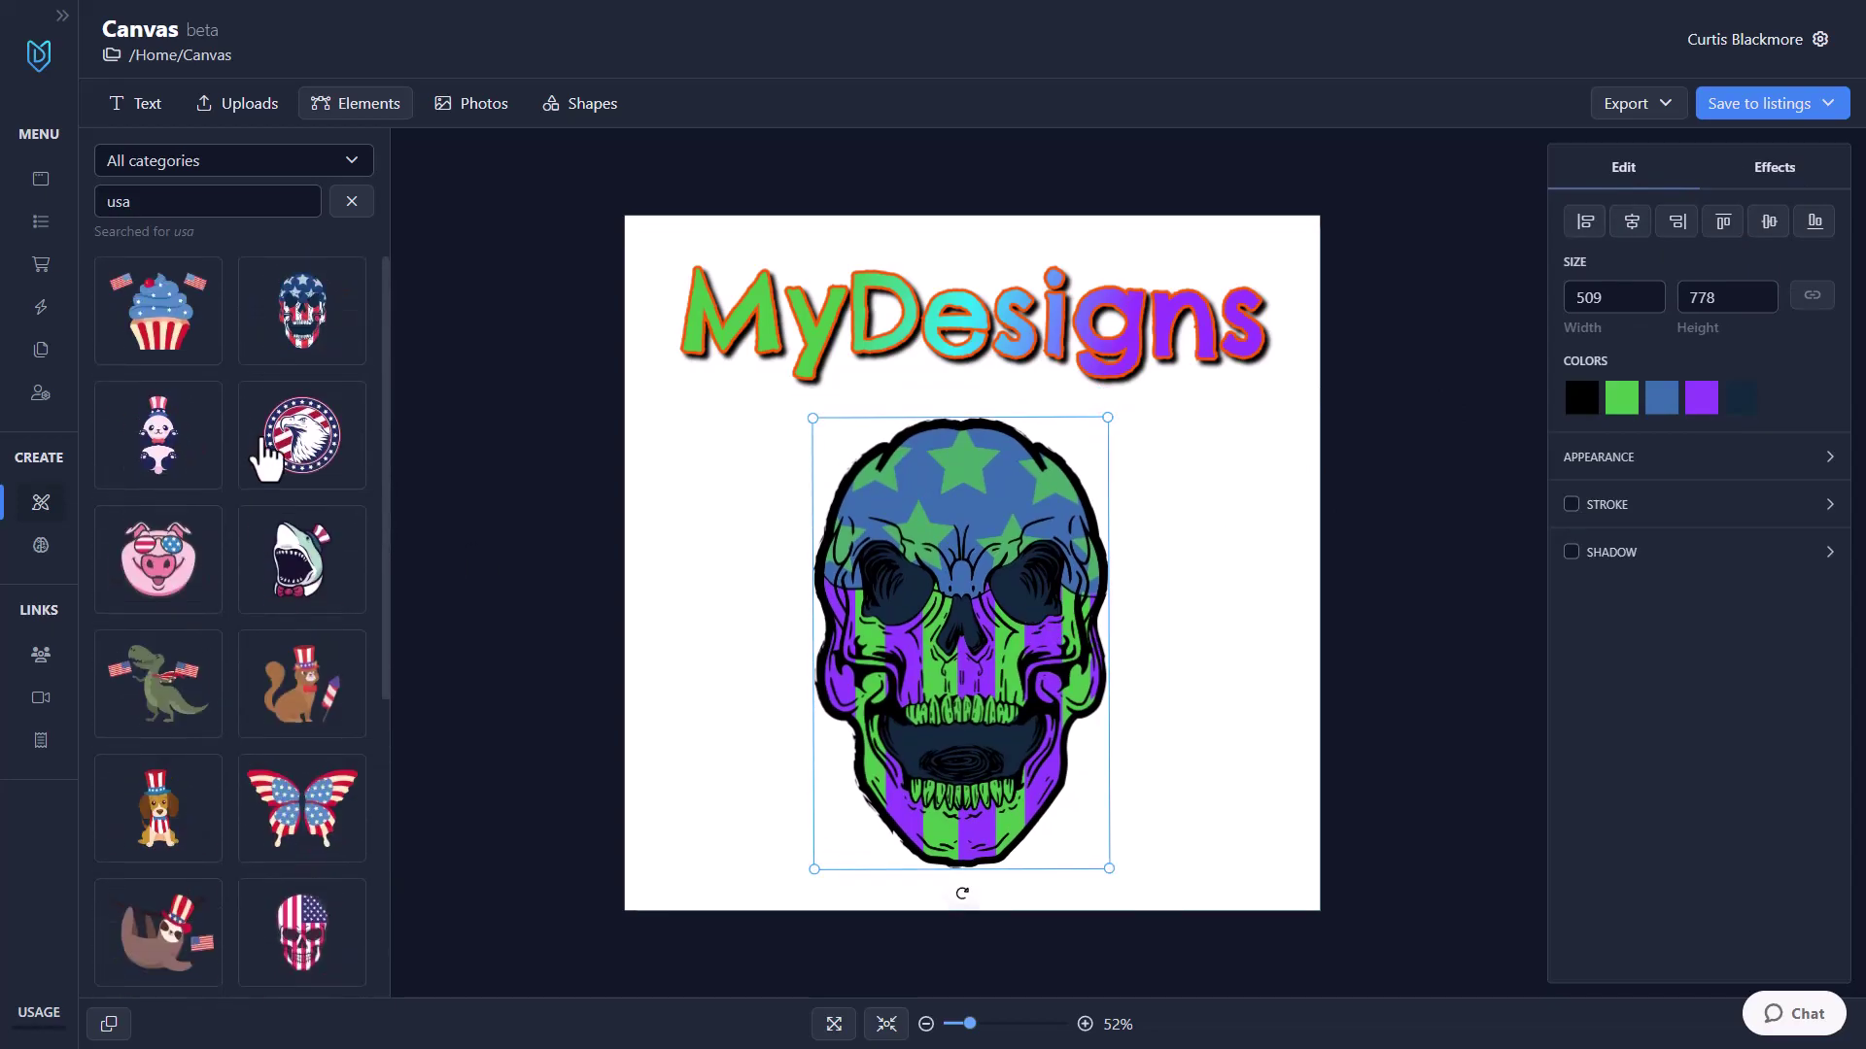
Step: Clear the 'usa' search, move the skull to the right edge and shrink it
{"action": "left_click", "coordinate": [338, 206]}
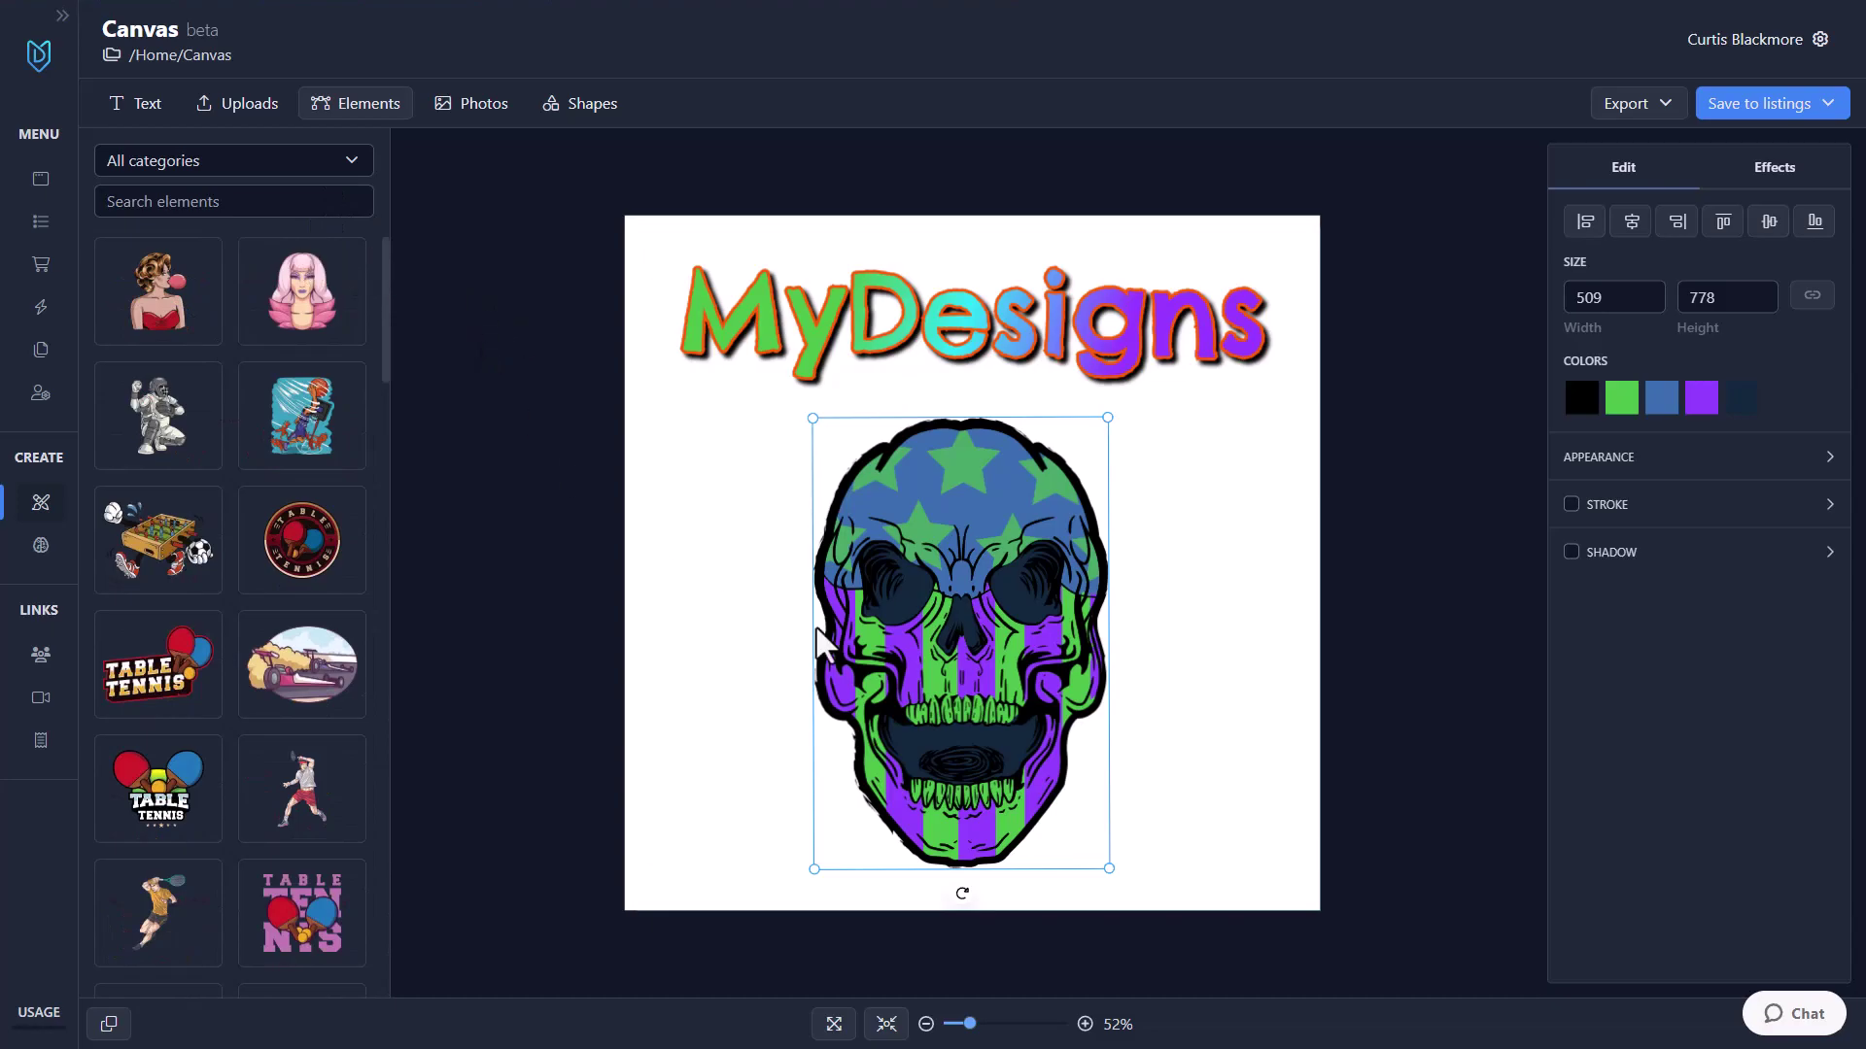
{"action": "left_click_drag", "start_coordinate": [867, 641], "coordinate": [1161, 671]}
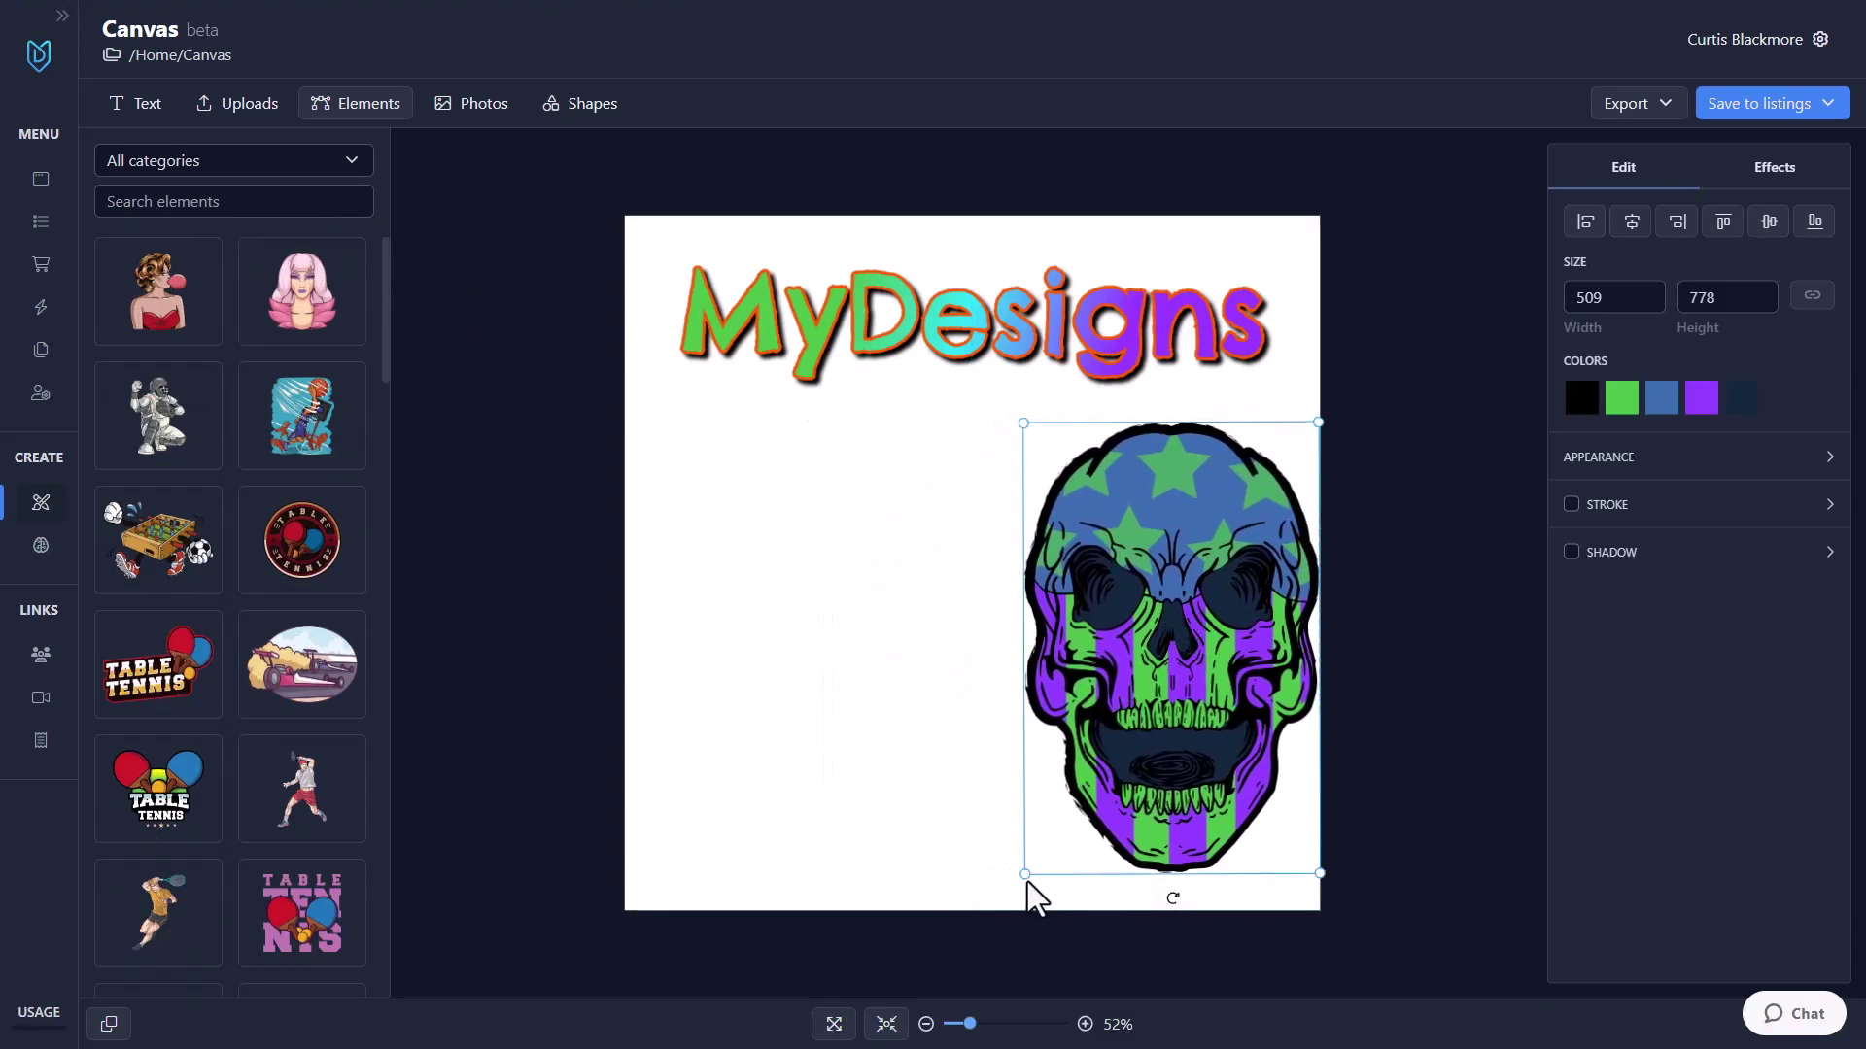
{"action": "left_click_drag", "start_coordinate": [1025, 874], "coordinate": [1103, 748]}
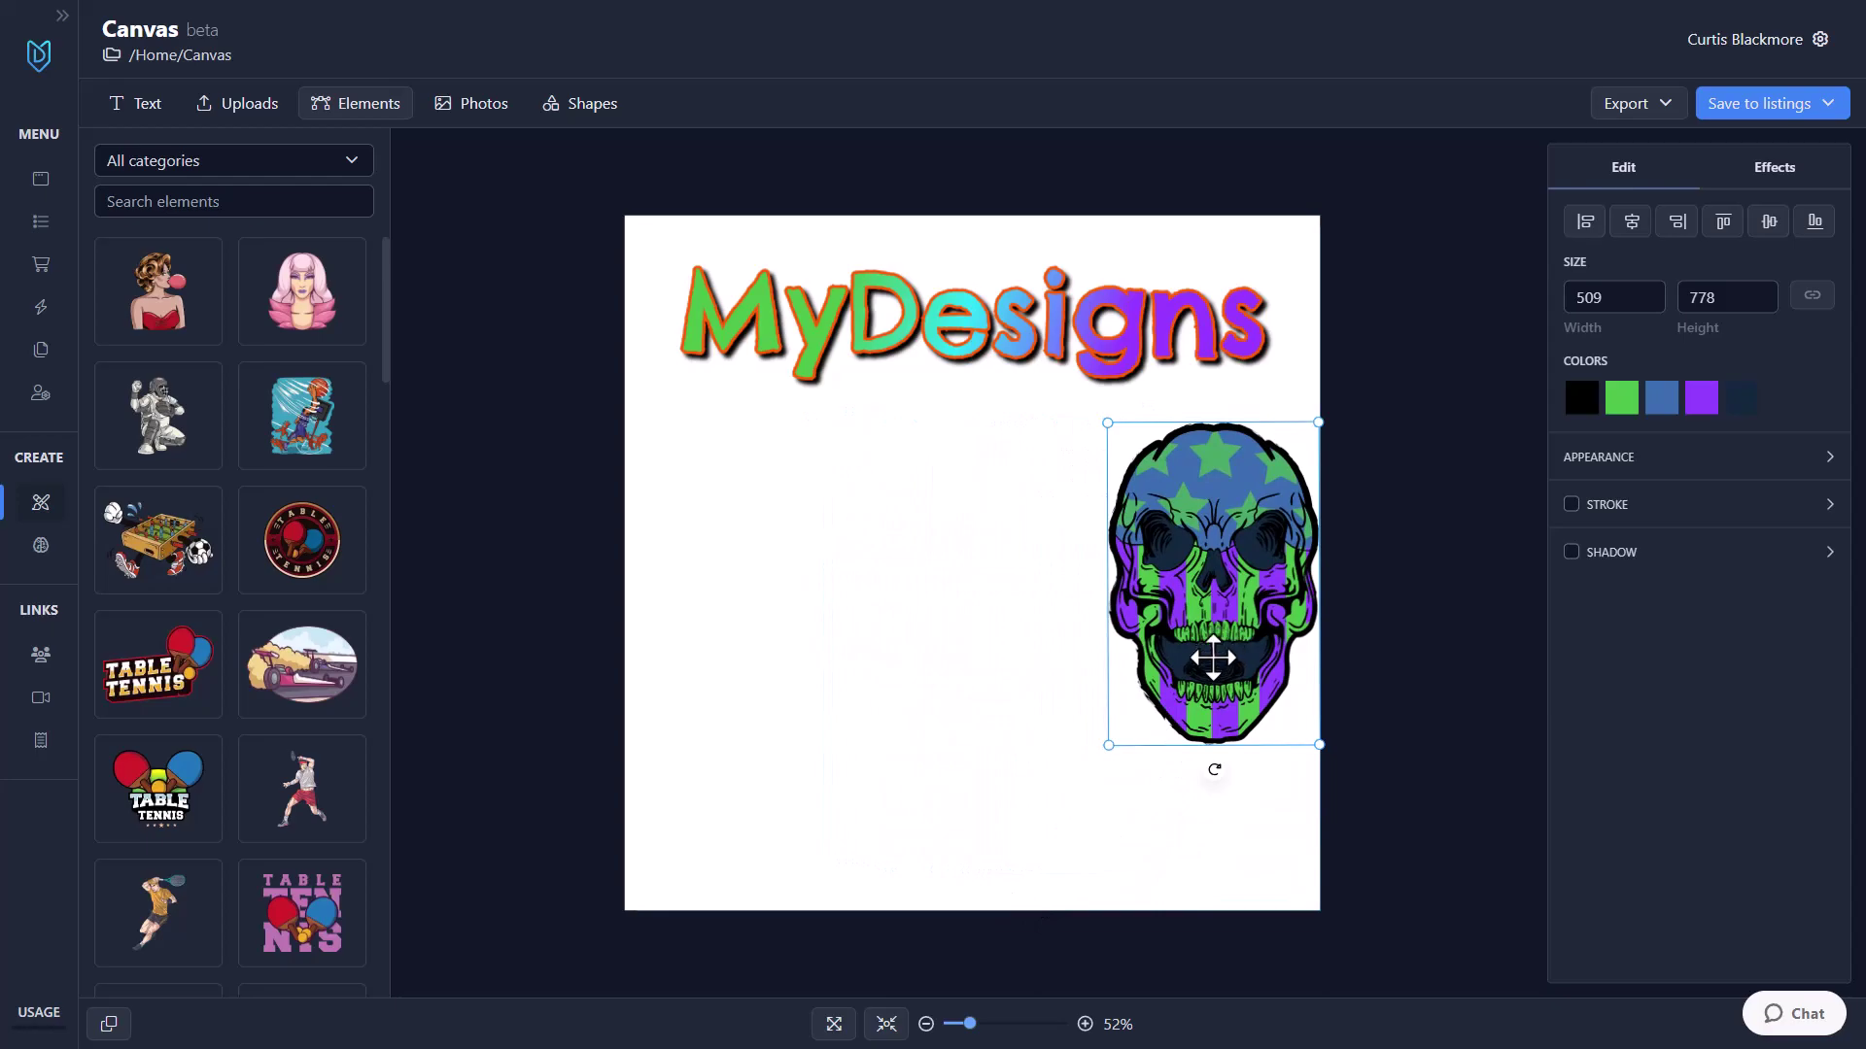
Step: Search stock photos for 'yosemite' and add the waterfall photo to the canvas
{"action": "left_click", "coordinate": [479, 117]}
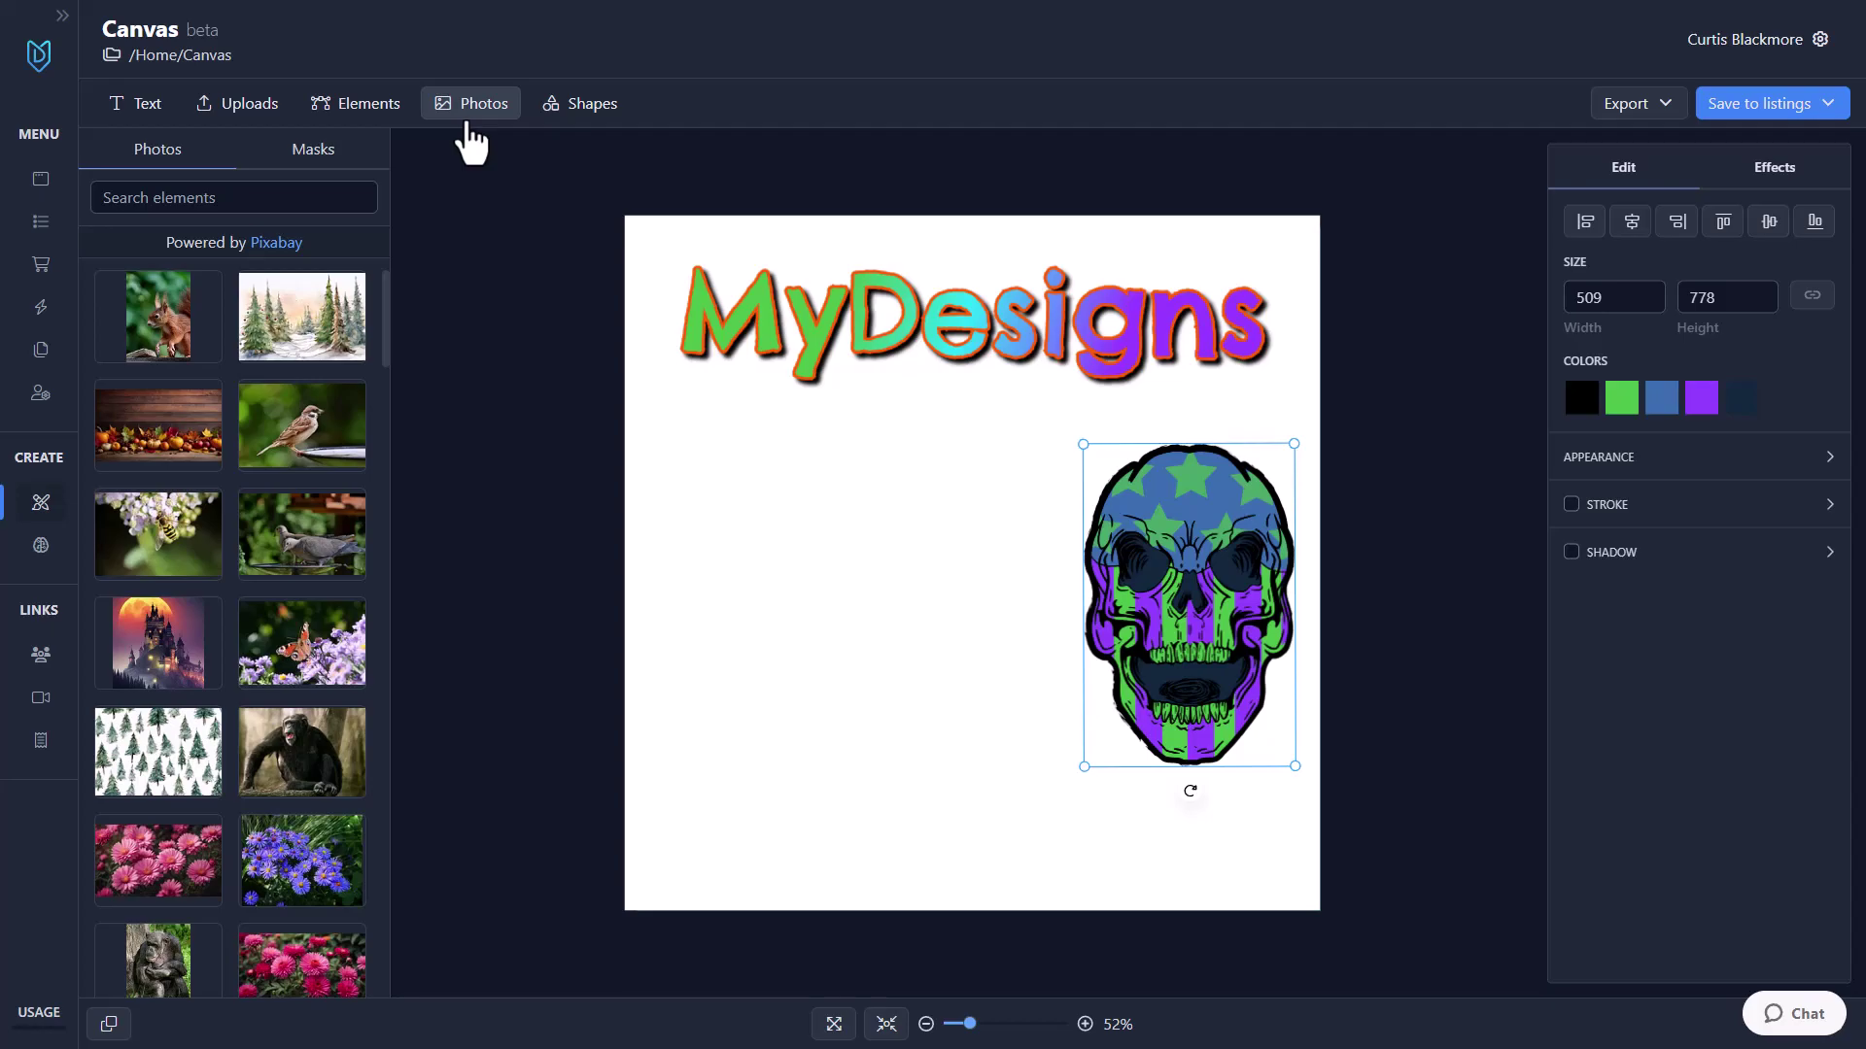
{"action": "left_click", "coordinate": [299, 198]}
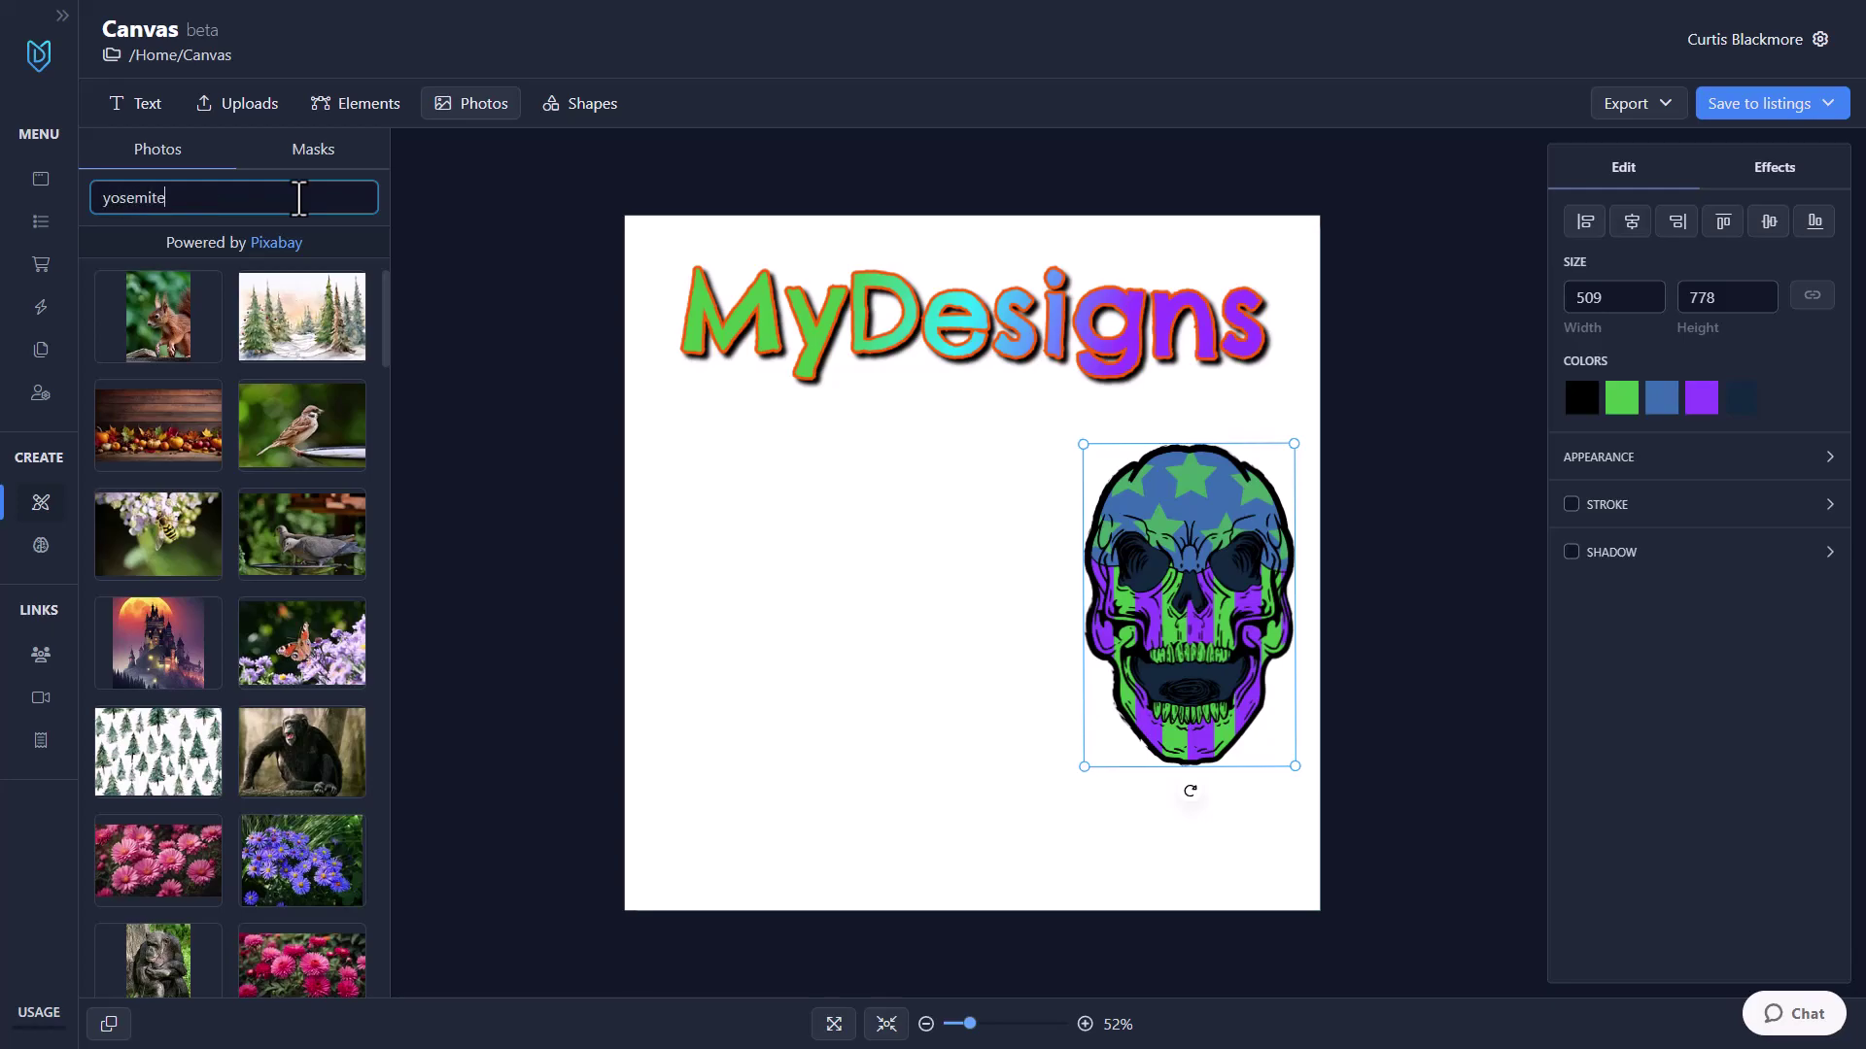
{"action": "key", "text": "Return"}
{"action": "left_click", "coordinate": [288, 474]}
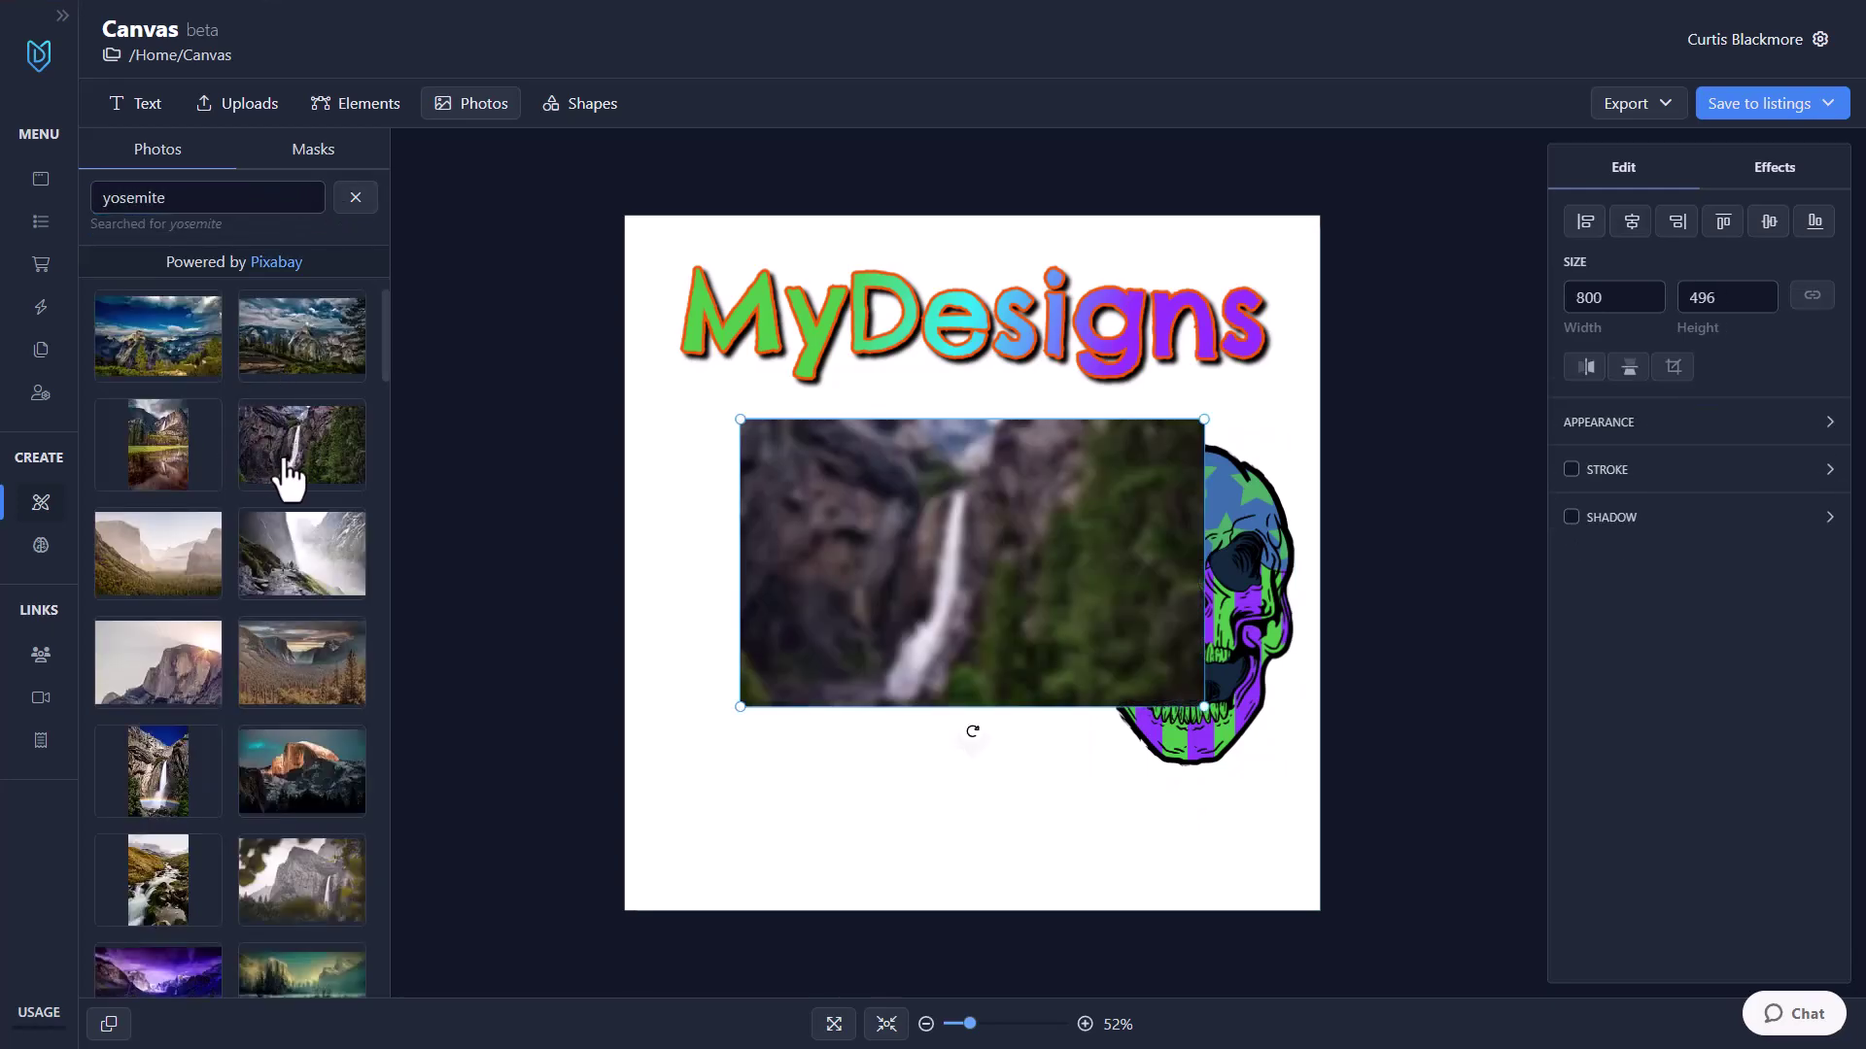
{"action": "left_click_drag", "start_coordinate": [934, 556], "coordinate": [849, 725]}
Step: Add then delete the Half Dome photo, and settle the waterfall in the lower-right corner
{"action": "left_click", "coordinate": [189, 700]}
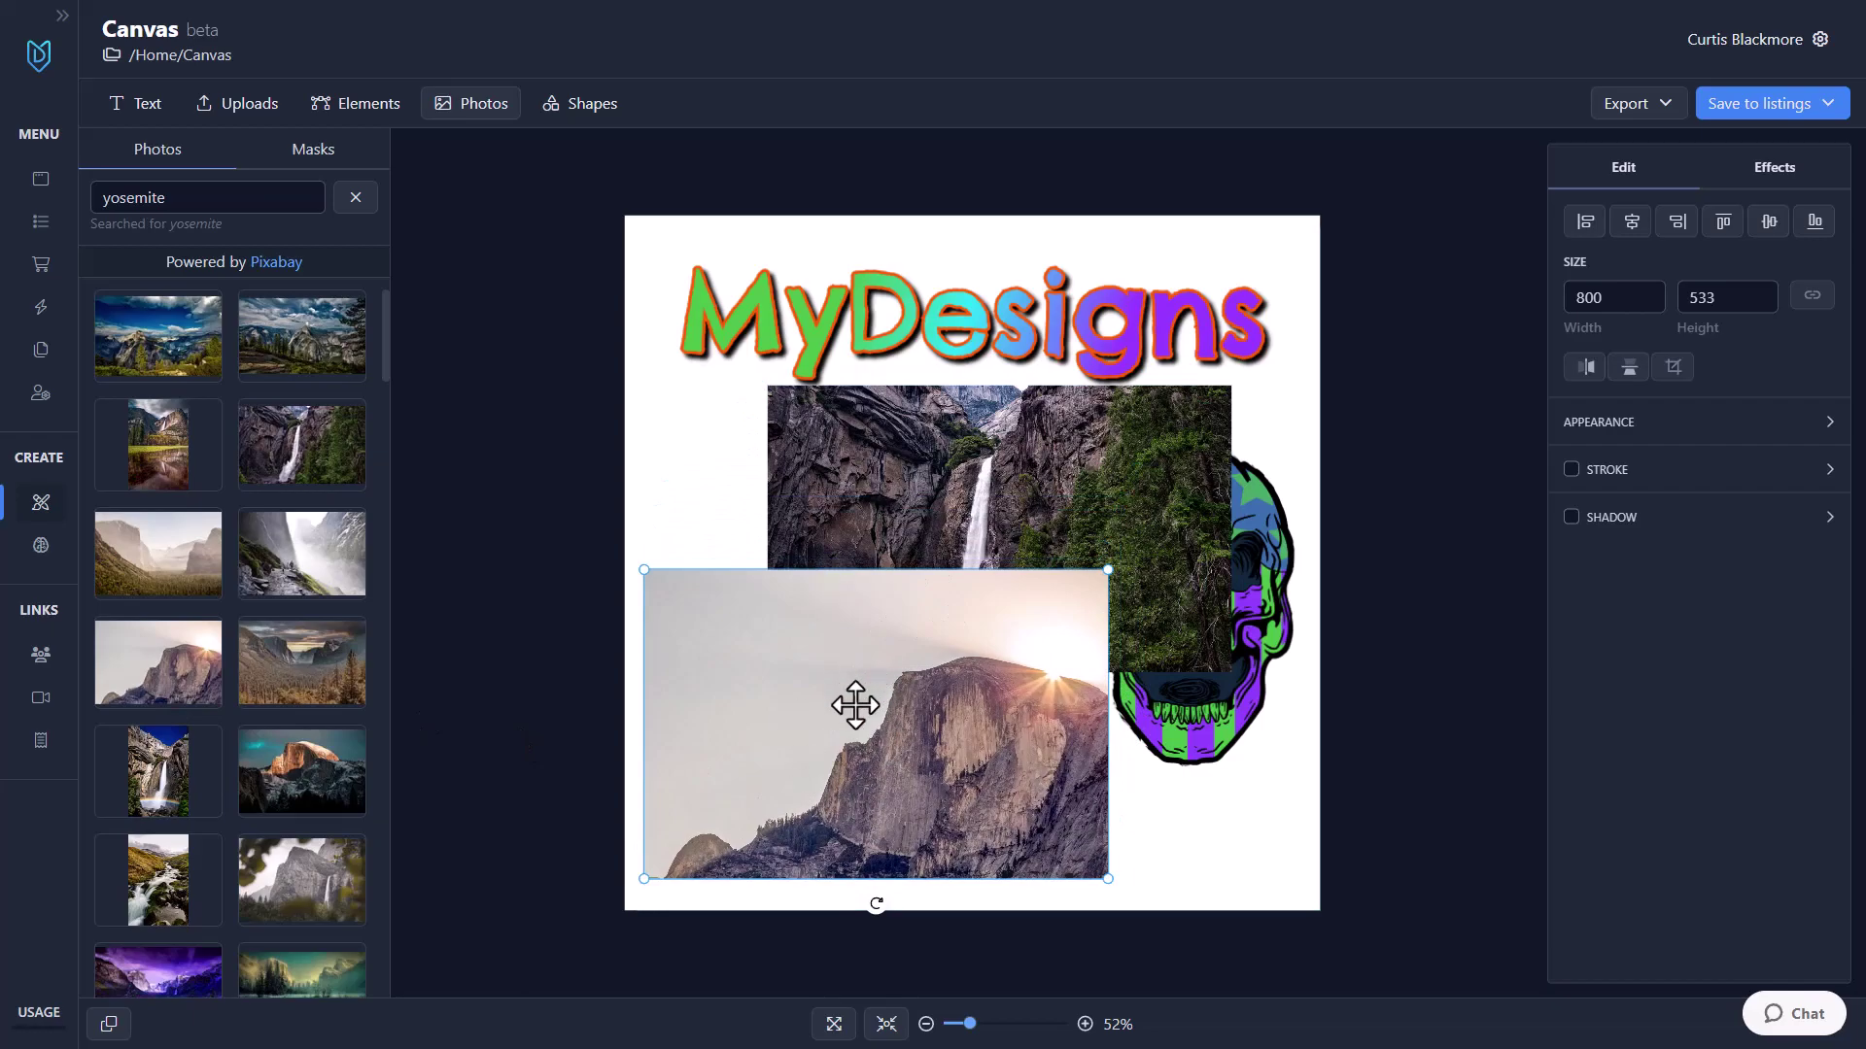
{"action": "key", "text": "Delete"}
{"action": "left_click_drag", "start_coordinate": [836, 449], "coordinate": [930, 680]}
{"action": "left_click_drag", "start_coordinate": [237, 199], "coordinate": [27, 214]}
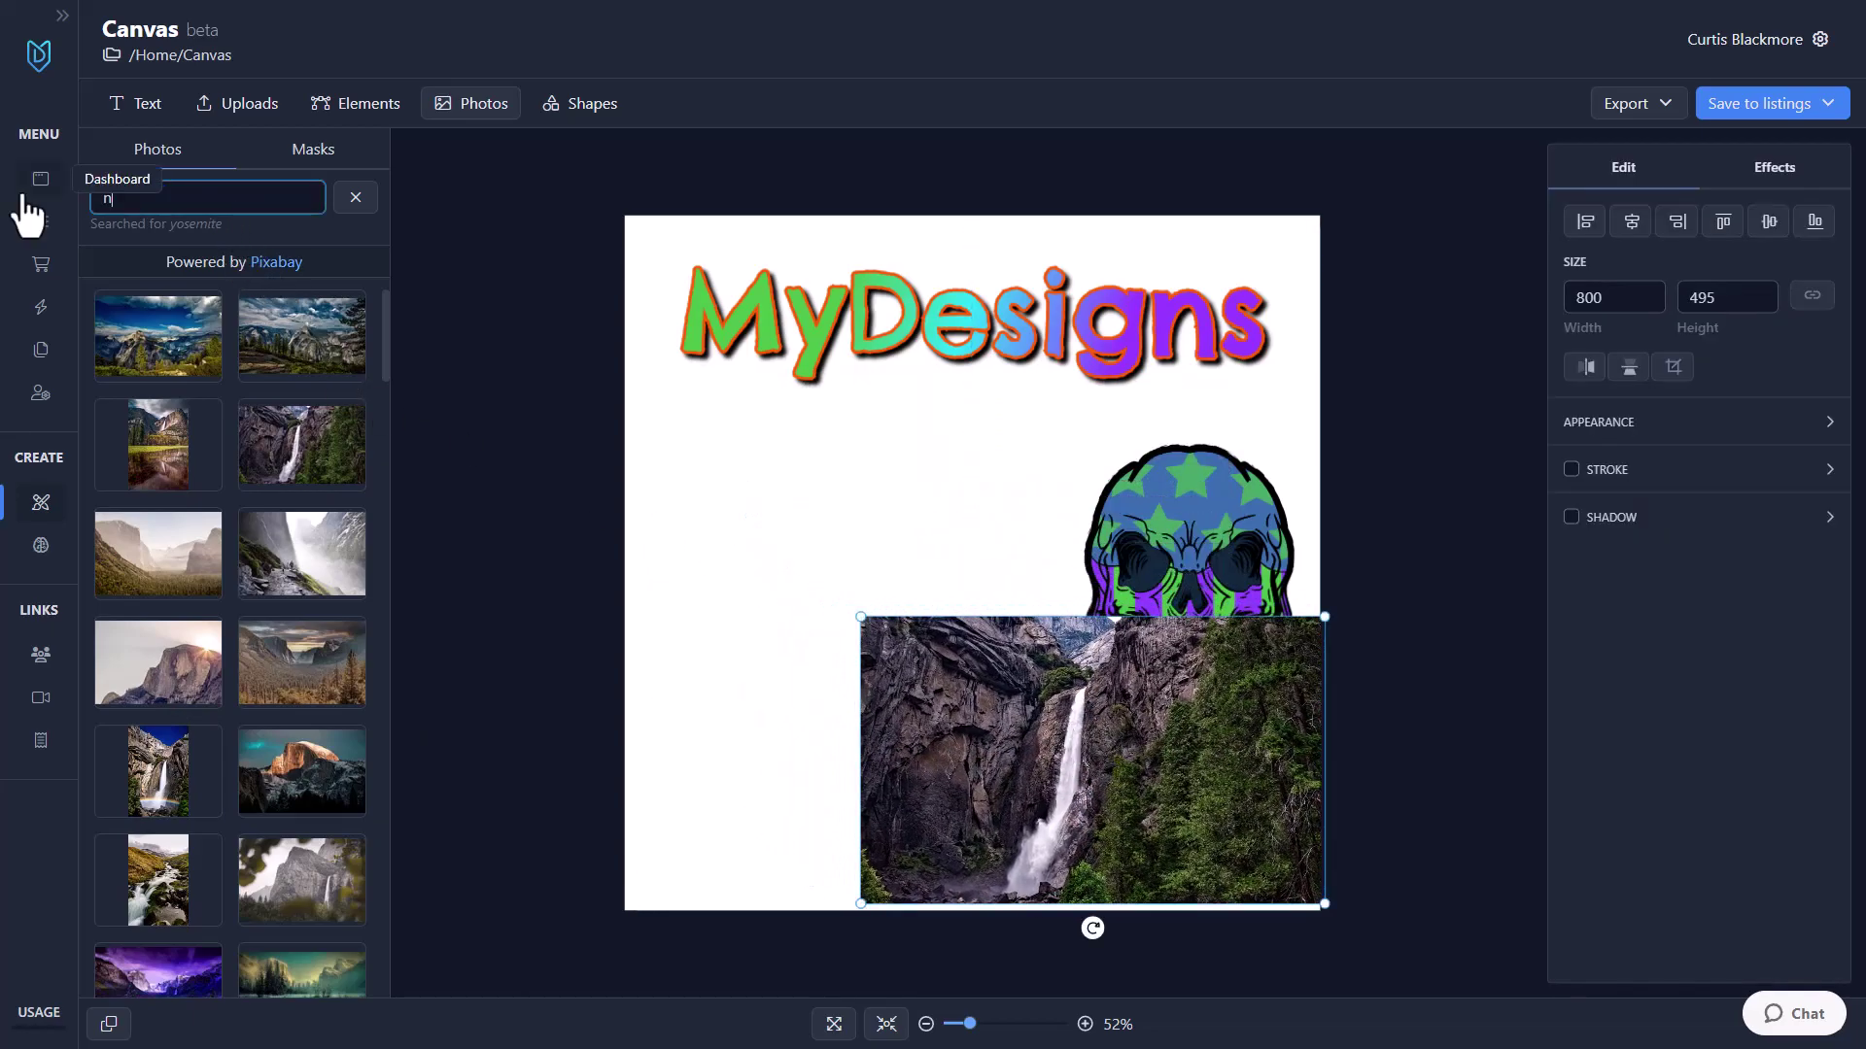
Step: Search 'animal svg' and place the black hummingbird silhouette up and left of the skull
{"action": "type", "text": "animal svg"}
{"action": "key", "text": "Return"}
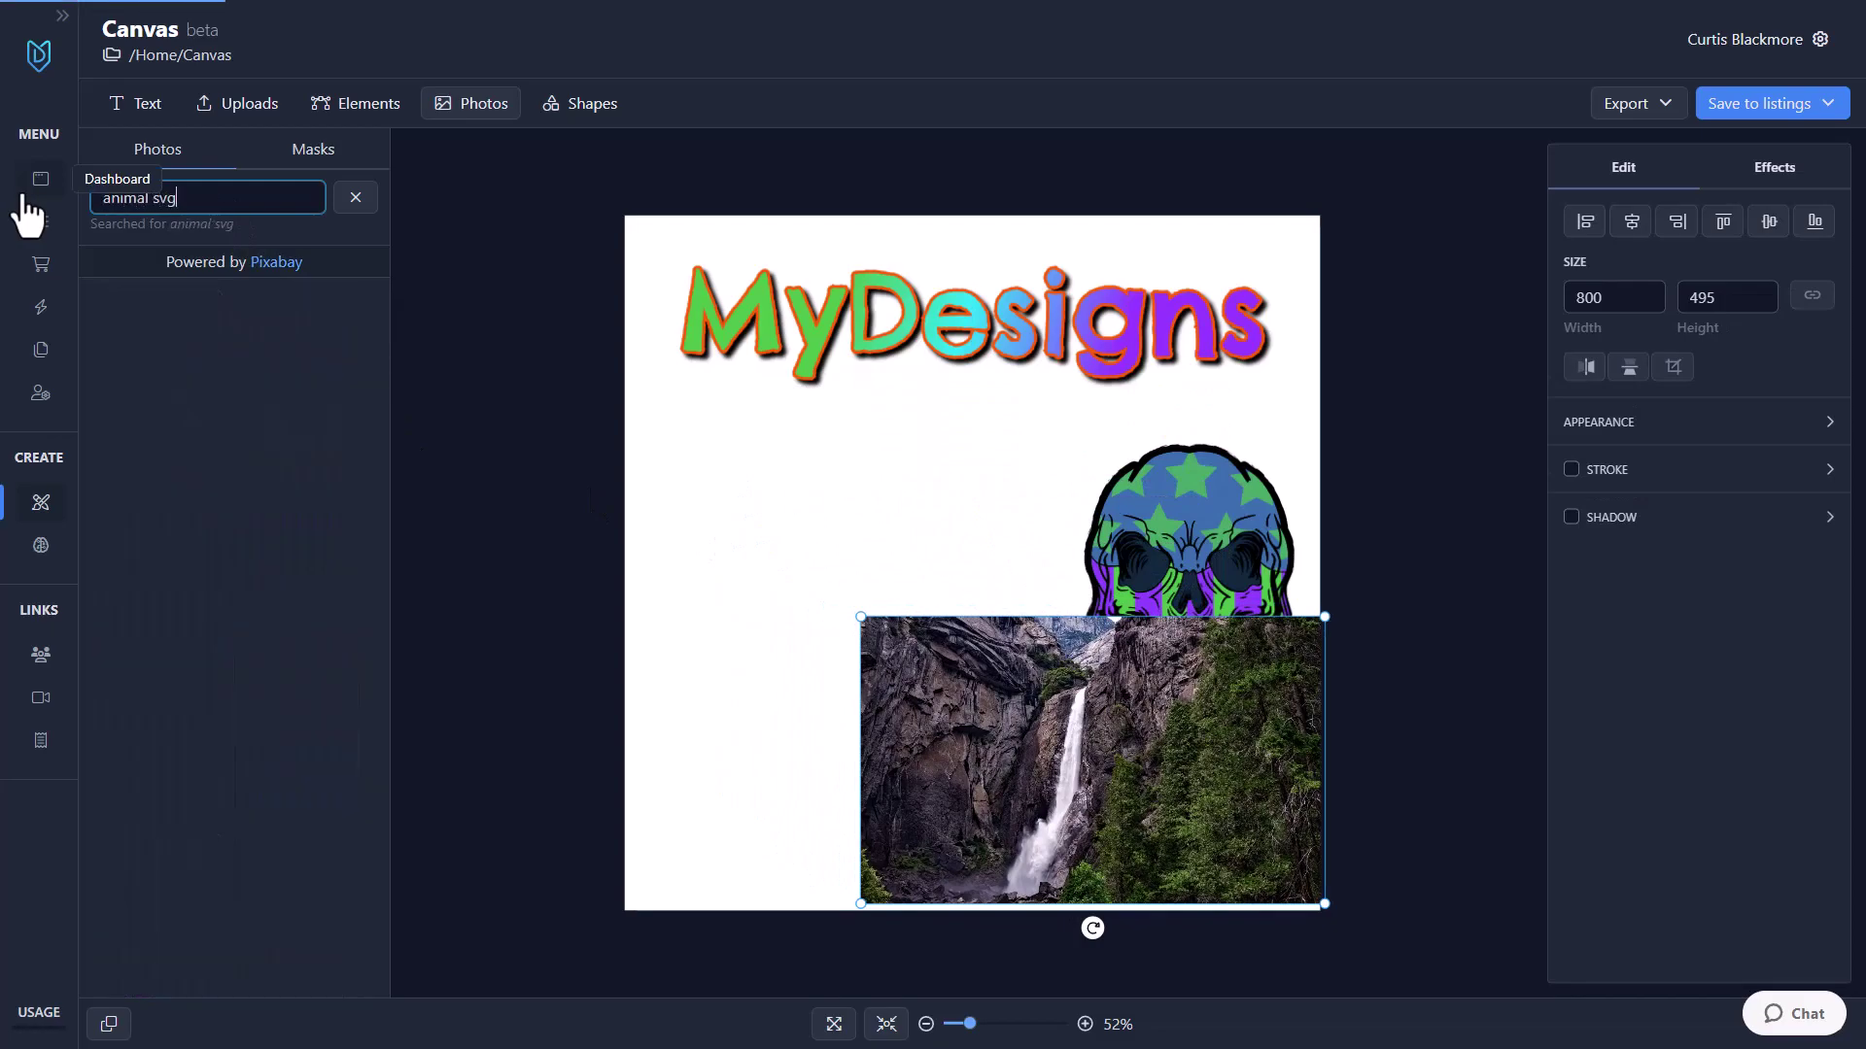
{"action": "left_click", "coordinate": [336, 355]}
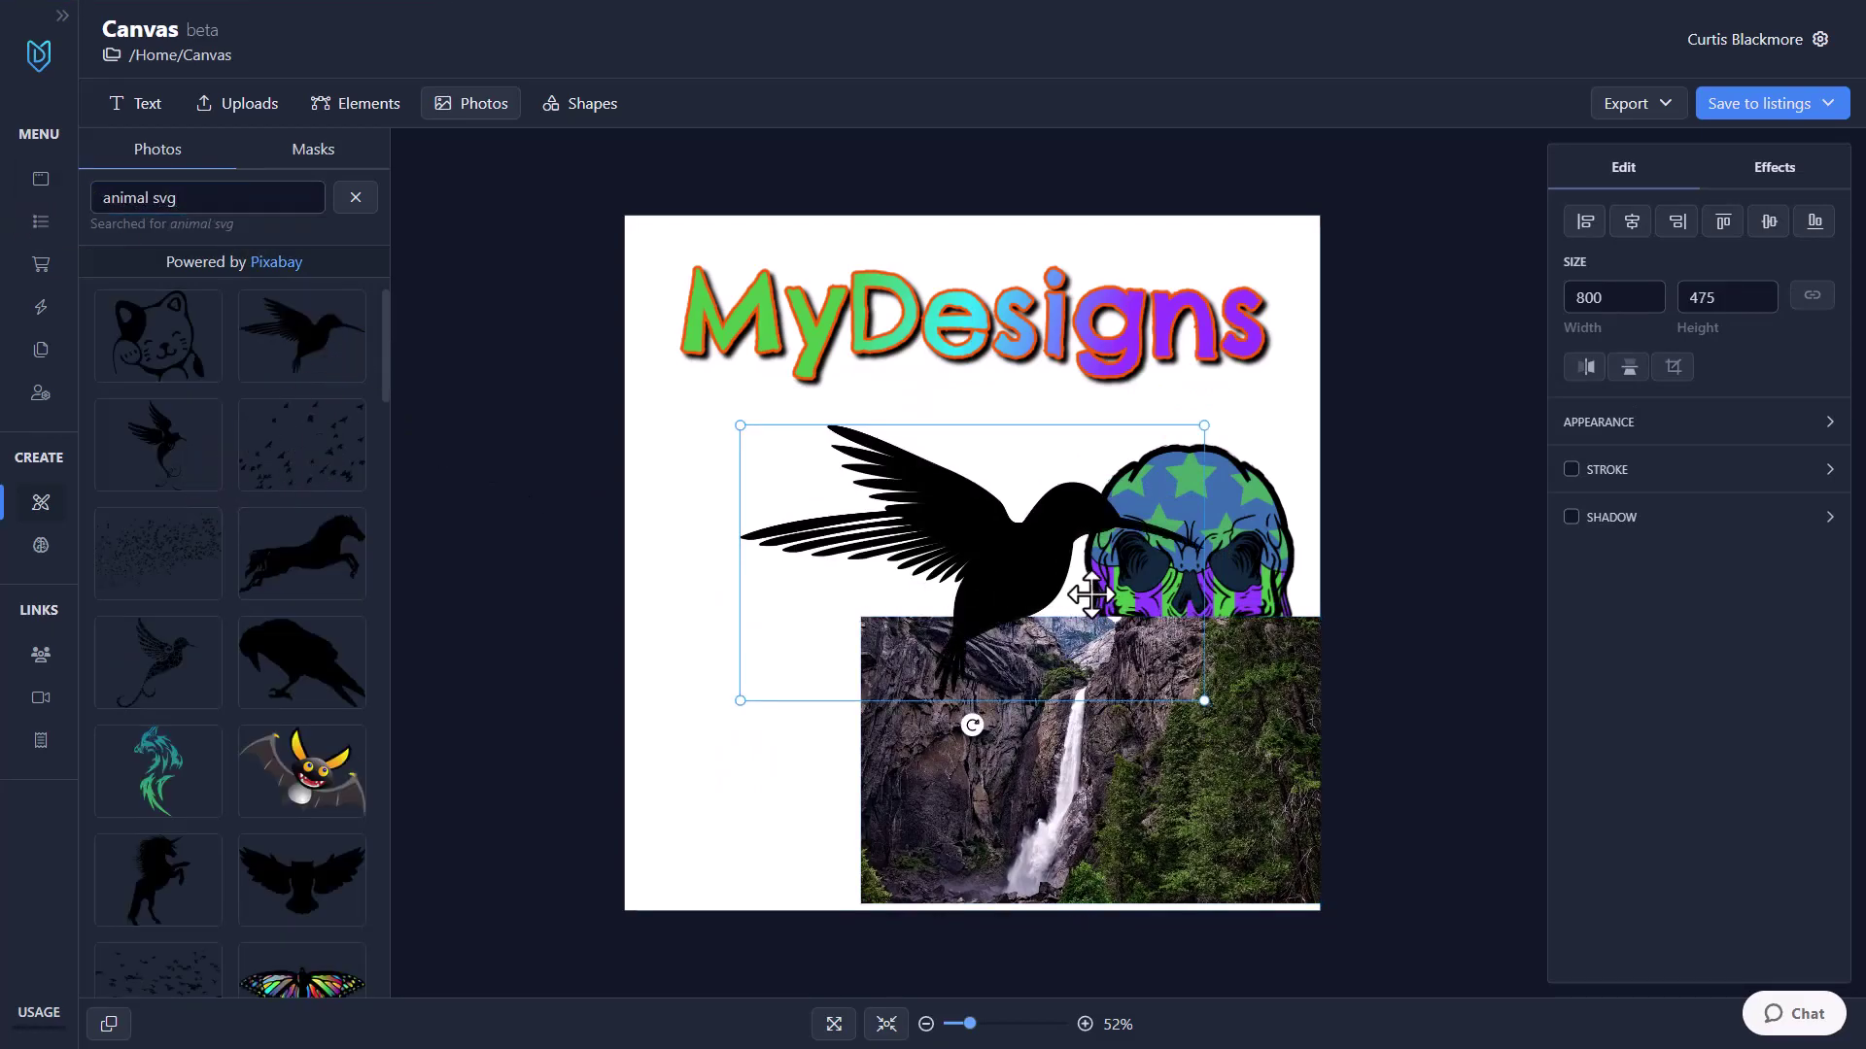
{"action": "left_click_drag", "start_coordinate": [1201, 698], "coordinate": [846, 513]}
Step: Shift the waterfall photo slightly left and reselect the hummingbird
{"action": "left_click", "coordinate": [1196, 761]}
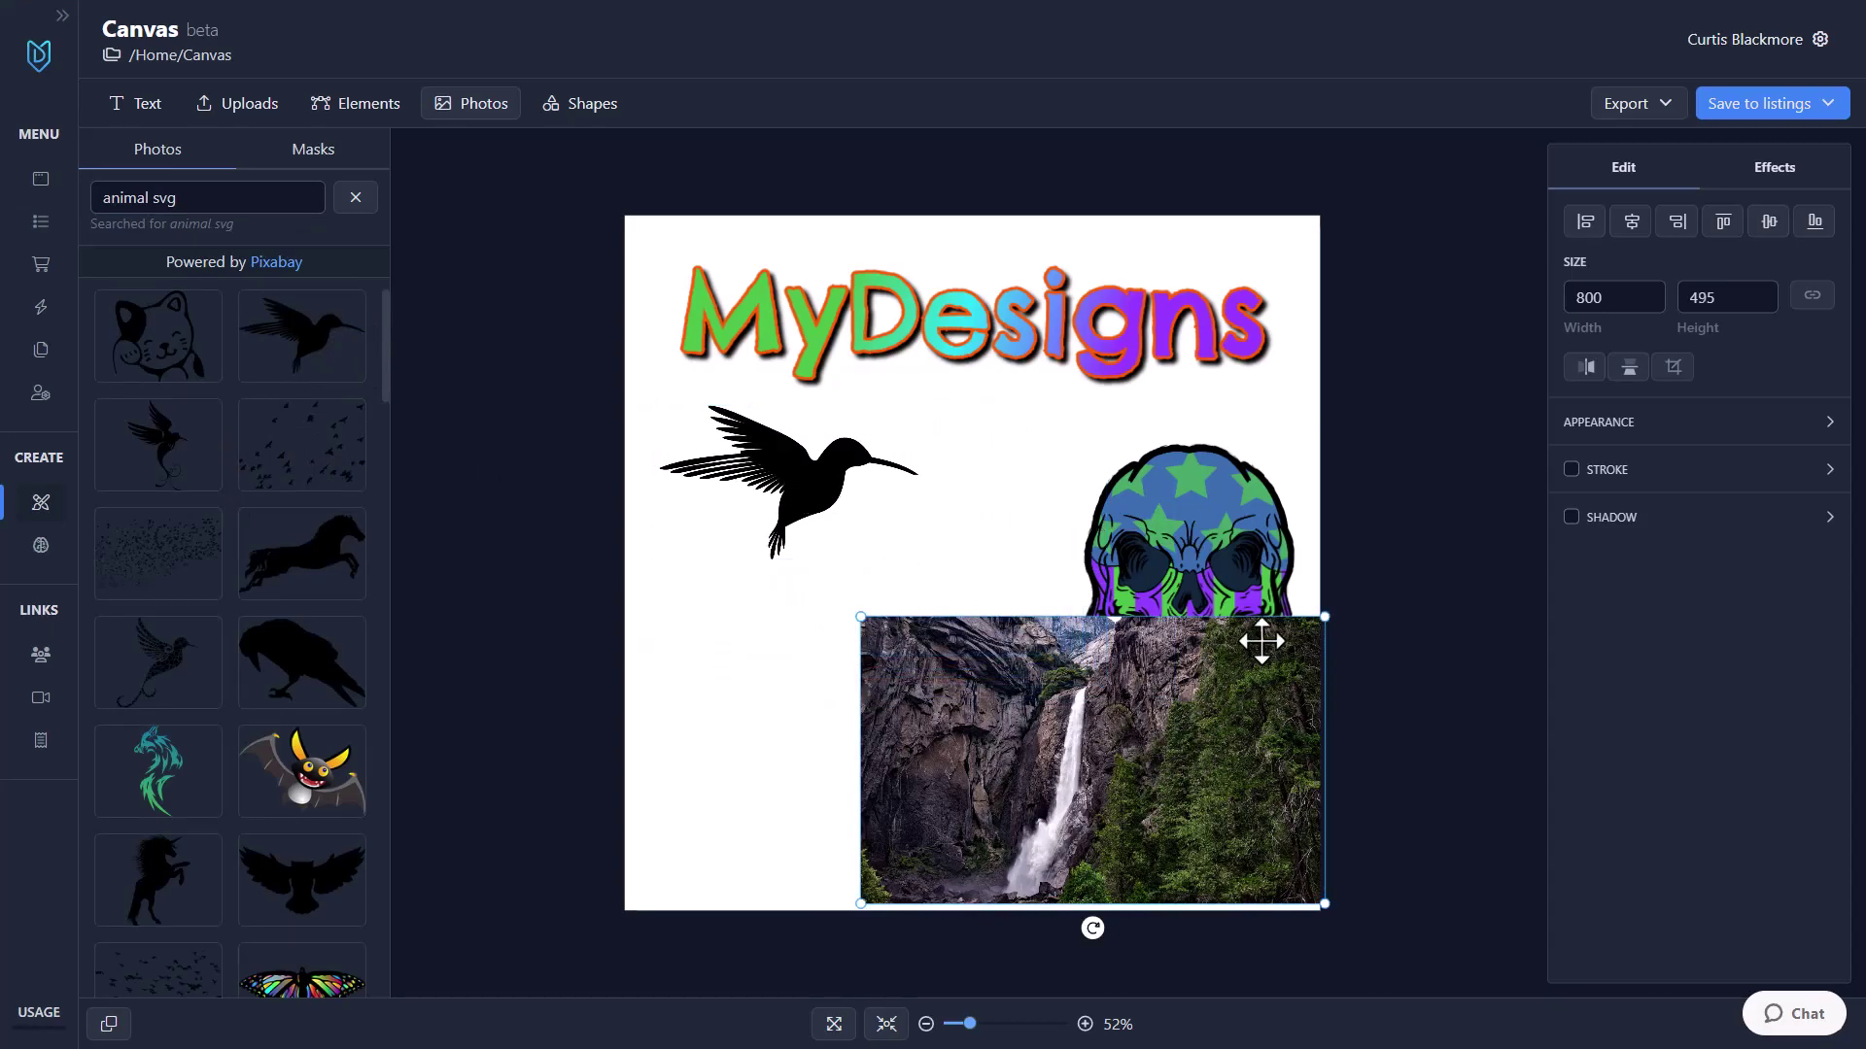
{"action": "left_click_drag", "start_coordinate": [1250, 637], "coordinate": [1240, 638]}
{"action": "left_click", "coordinate": [823, 452]}
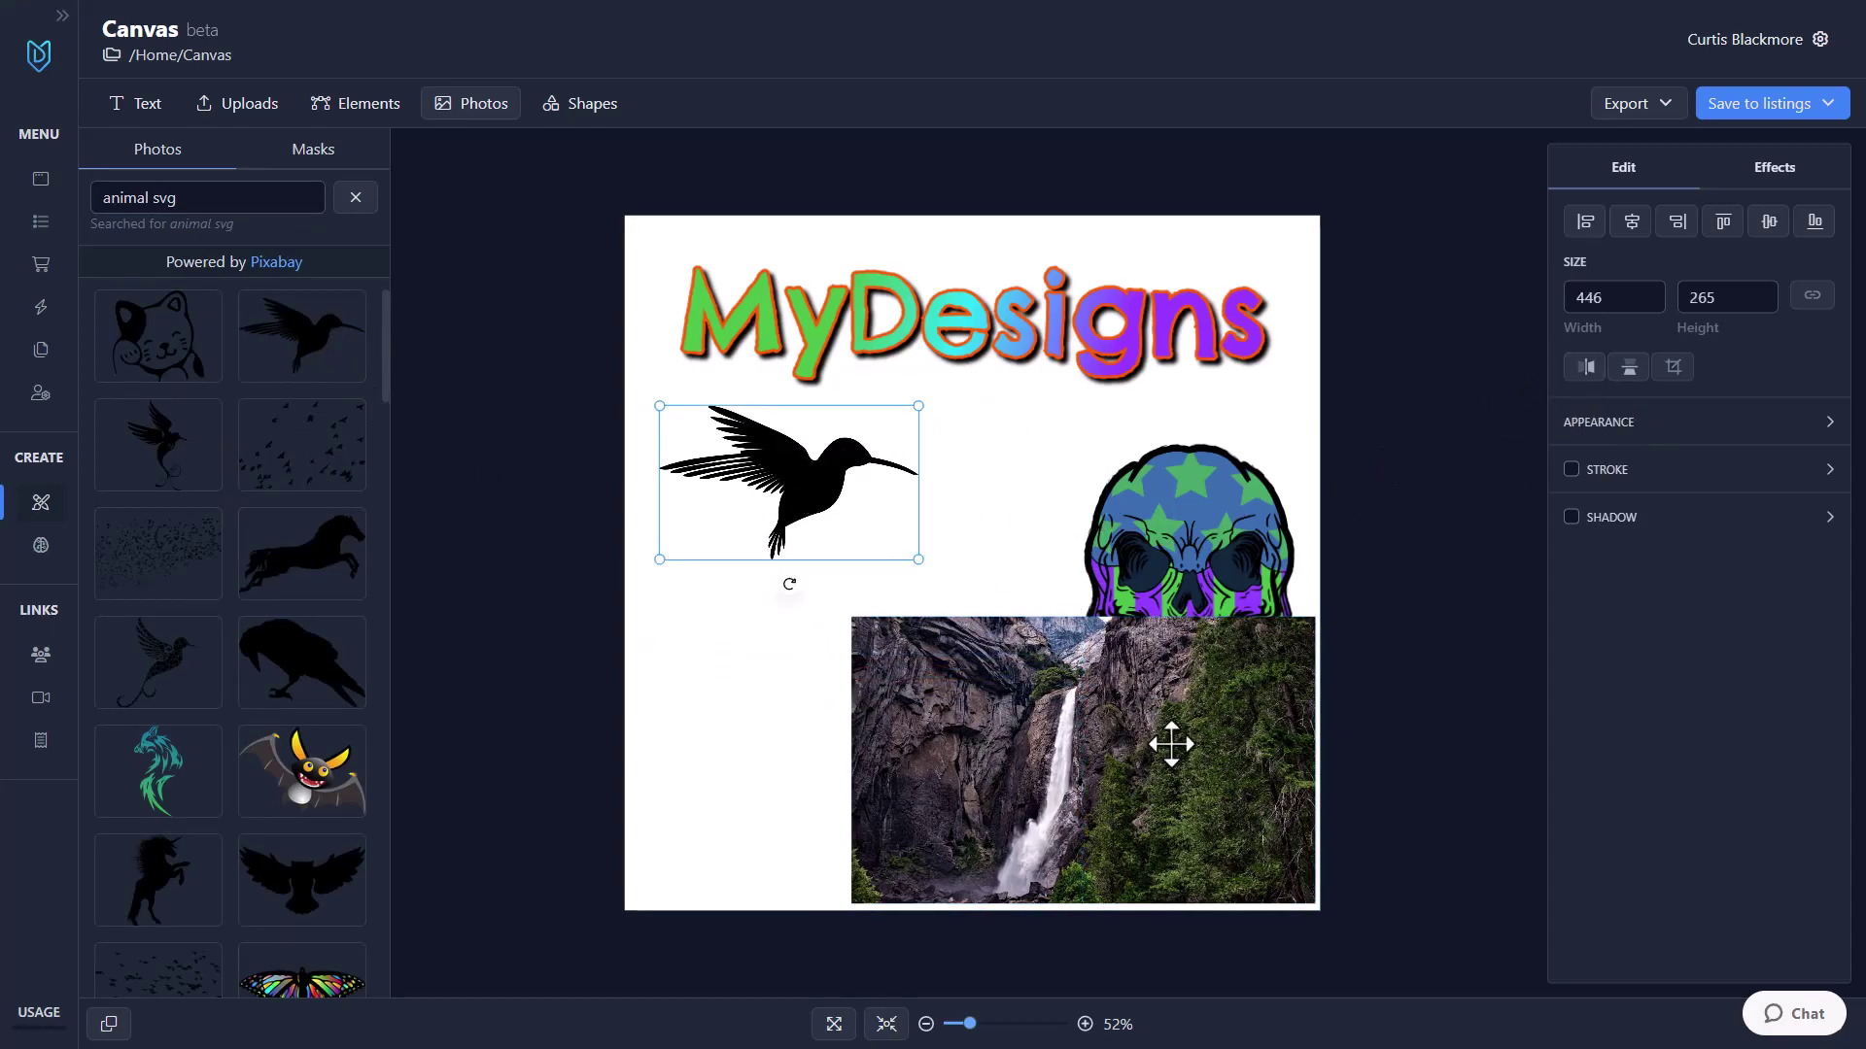
Step: Copy the hummingbird, place the copy beside it and flip the copy horizontally
{"action": "right_click", "coordinate": [803, 480]}
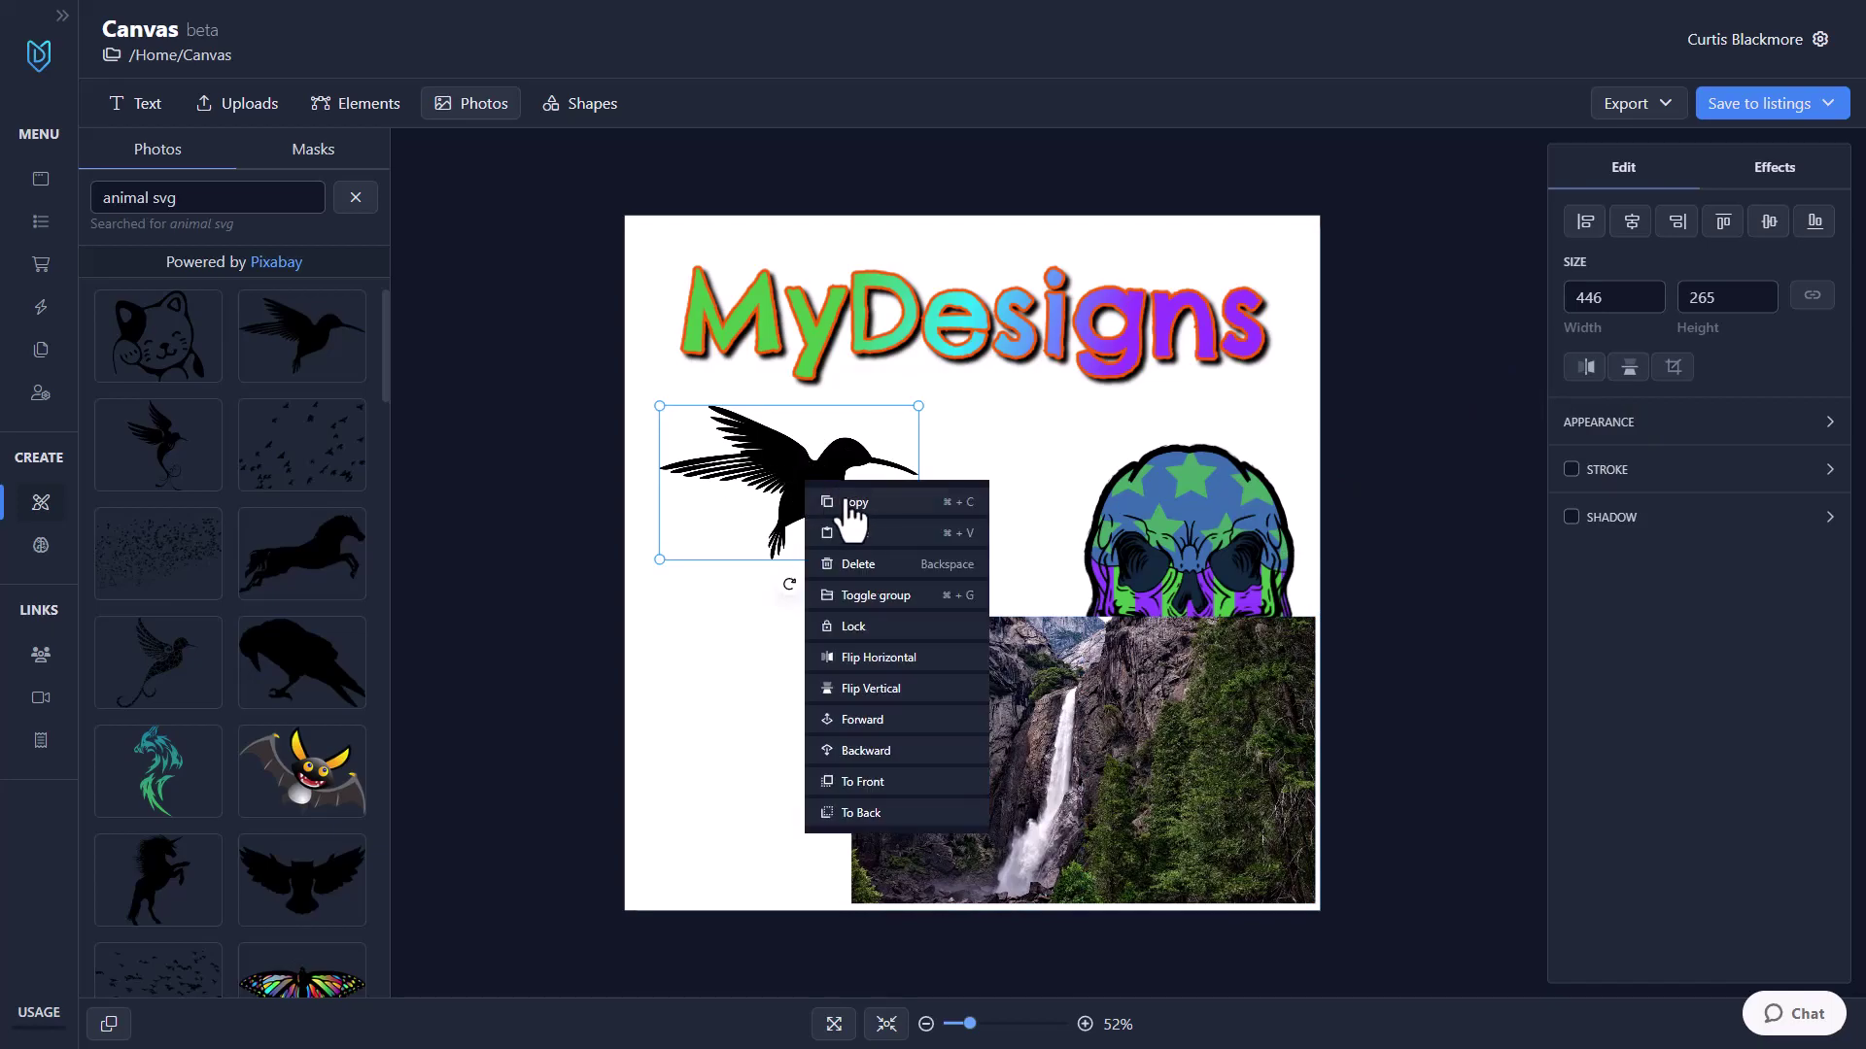
{"action": "left_click", "coordinate": [828, 499]}
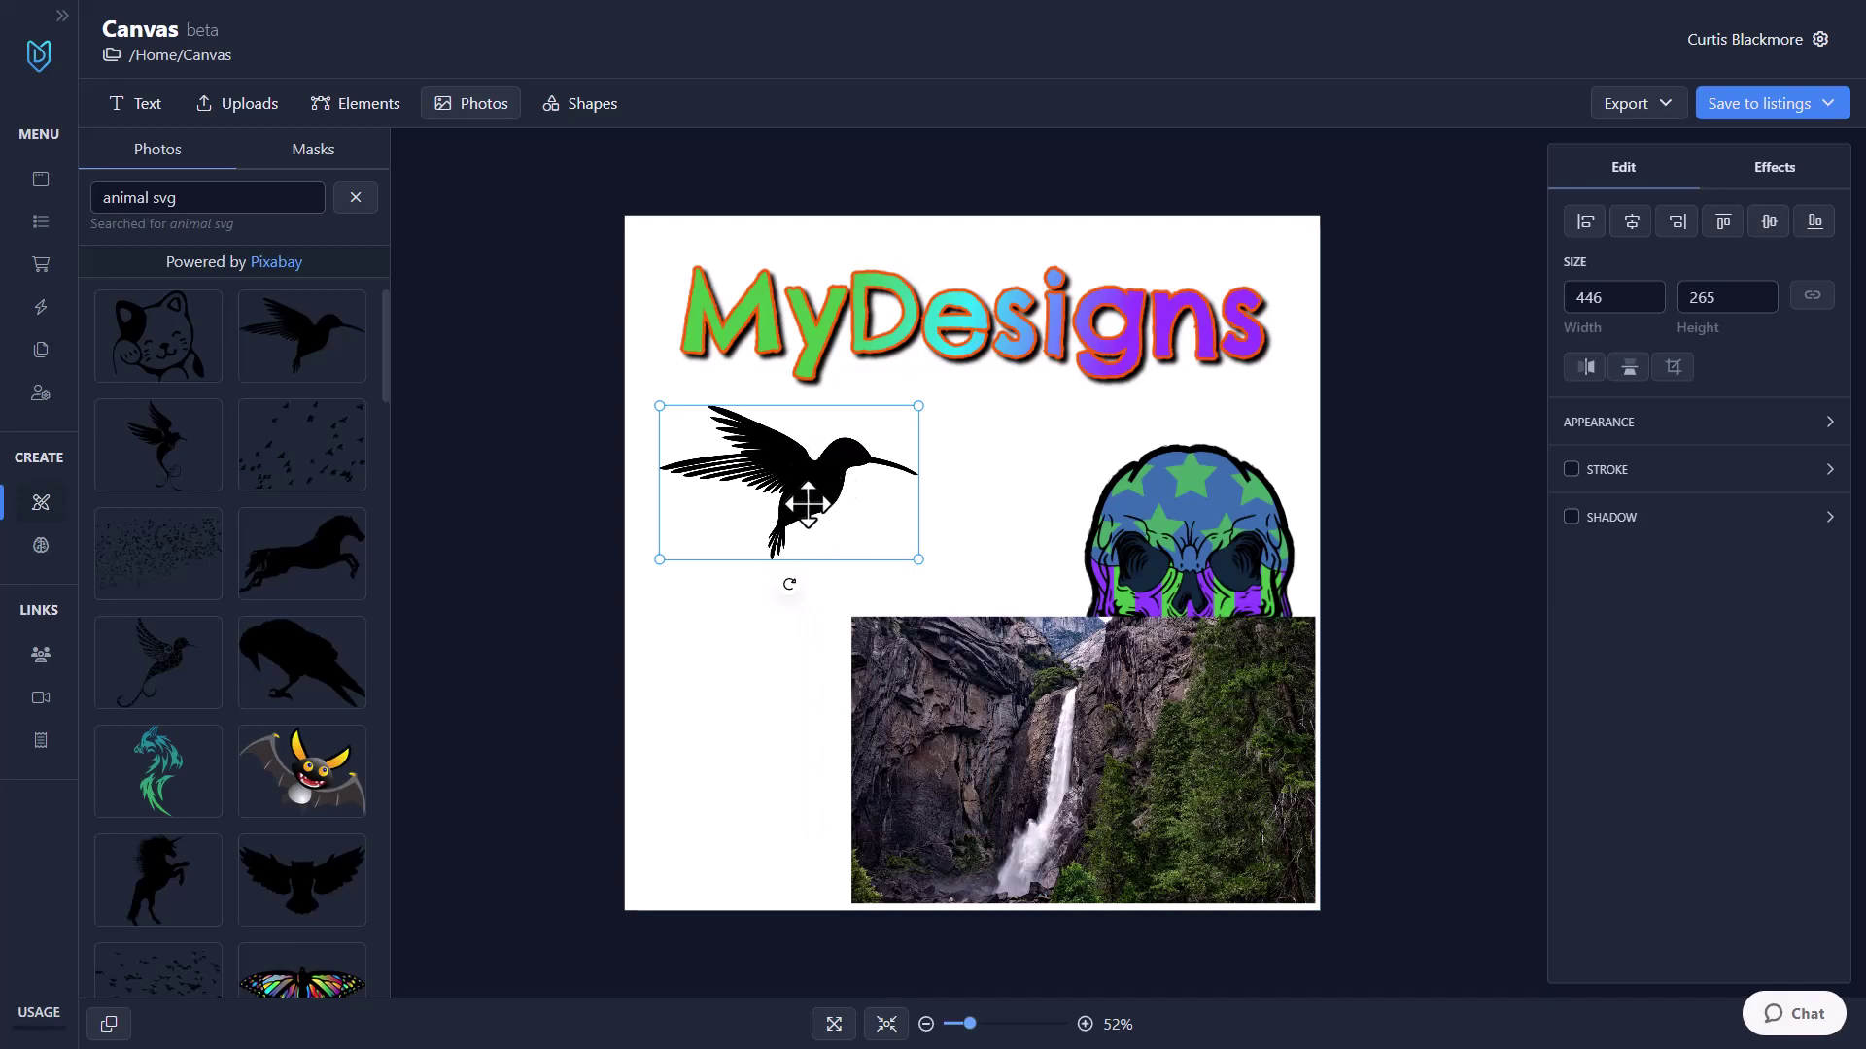
{"action": "left_click_drag", "start_coordinate": [781, 501], "coordinate": [1112, 501]}
{"action": "left_click", "coordinate": [1586, 368]}
Step: Shift the waterfall photo left and let the skull overhang the canvas bottom-right
{"action": "left_click_drag", "start_coordinate": [1158, 716], "coordinate": [1053, 733]}
{"action": "left_click_drag", "start_coordinate": [1245, 658], "coordinate": [1379, 778]}
{"action": "left_click_drag", "start_coordinate": [1303, 658], "coordinate": [1329, 724]}
Step: Perch the two hummingbirds on the title, one on 'My' and one at its end
{"action": "left_click_drag", "start_coordinate": [1046, 493], "coordinate": [1077, 492]}
{"action": "left_click", "coordinate": [864, 492]}
{"action": "left_click_drag", "start_coordinate": [864, 492], "coordinate": [890, 492]}
{"action": "left_click_drag", "start_coordinate": [1004, 500], "coordinate": [1039, 500]}
{"action": "left_click_drag", "start_coordinate": [843, 486], "coordinate": [853, 486]}
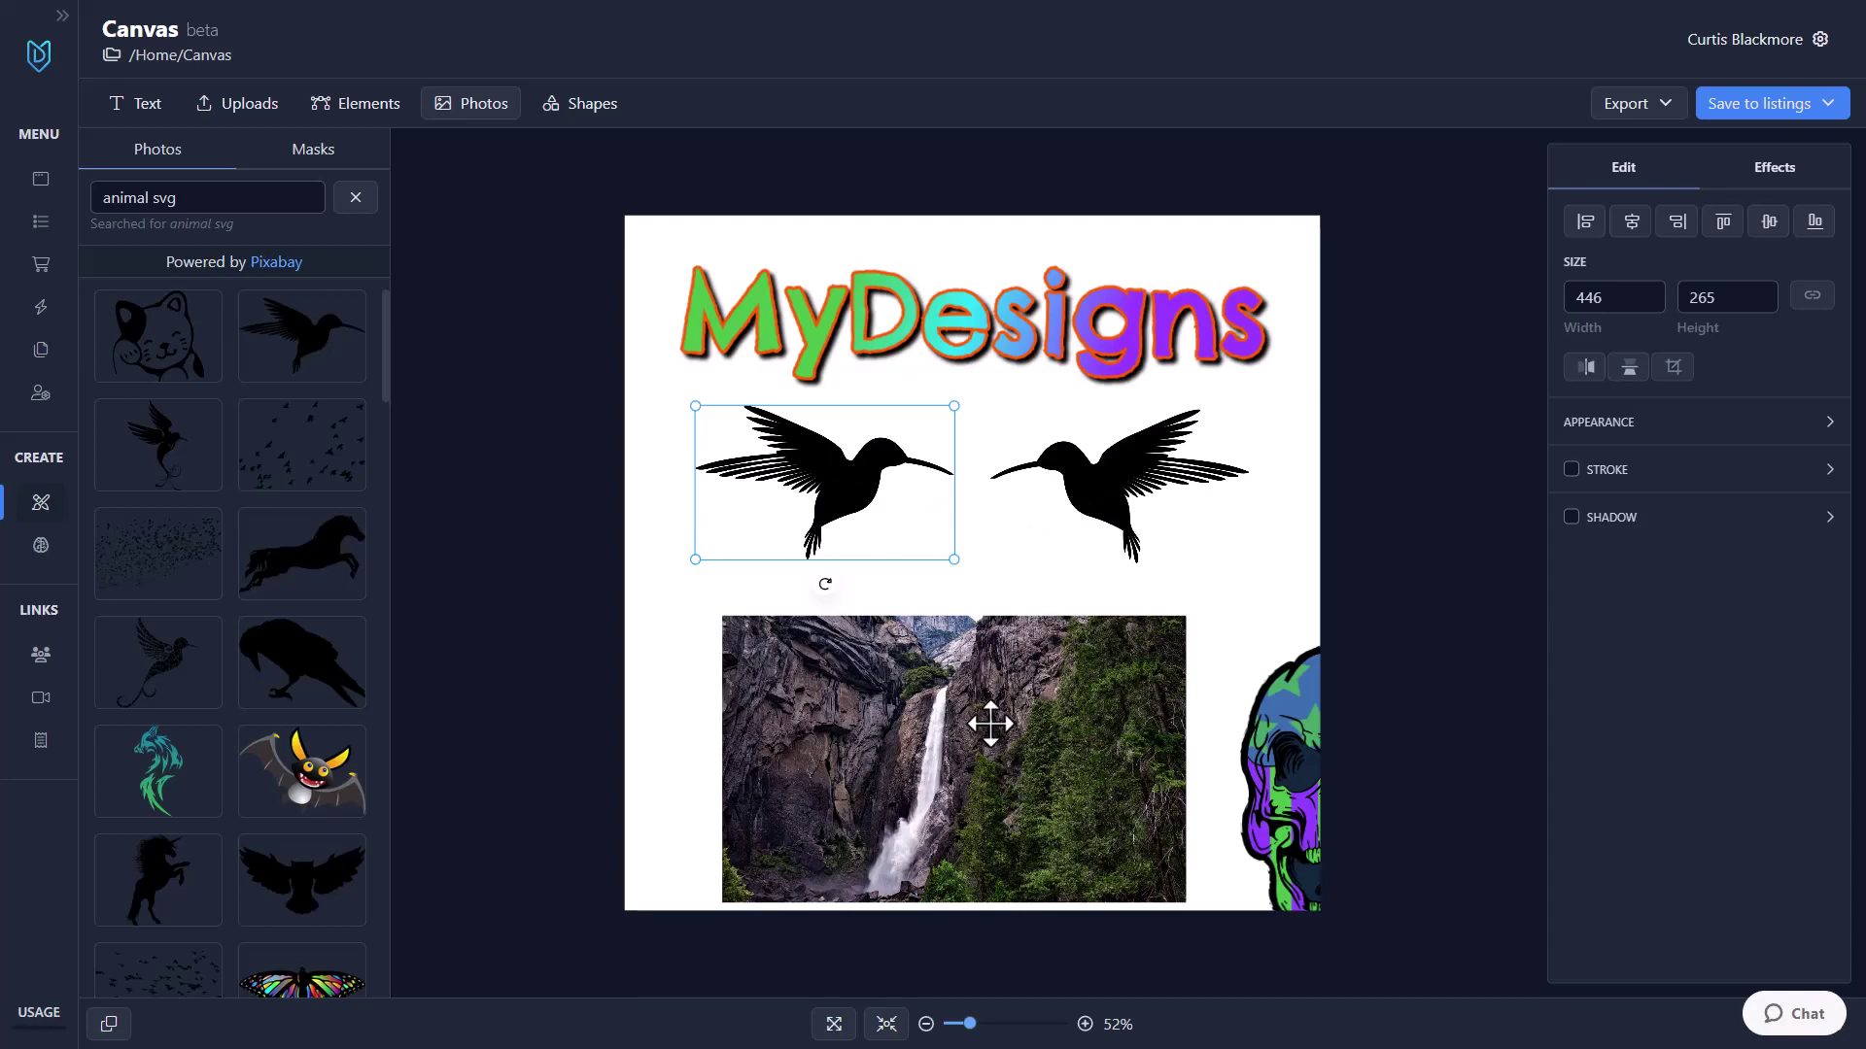
{"action": "left_click_drag", "start_coordinate": [1092, 472], "coordinate": [1161, 291]}
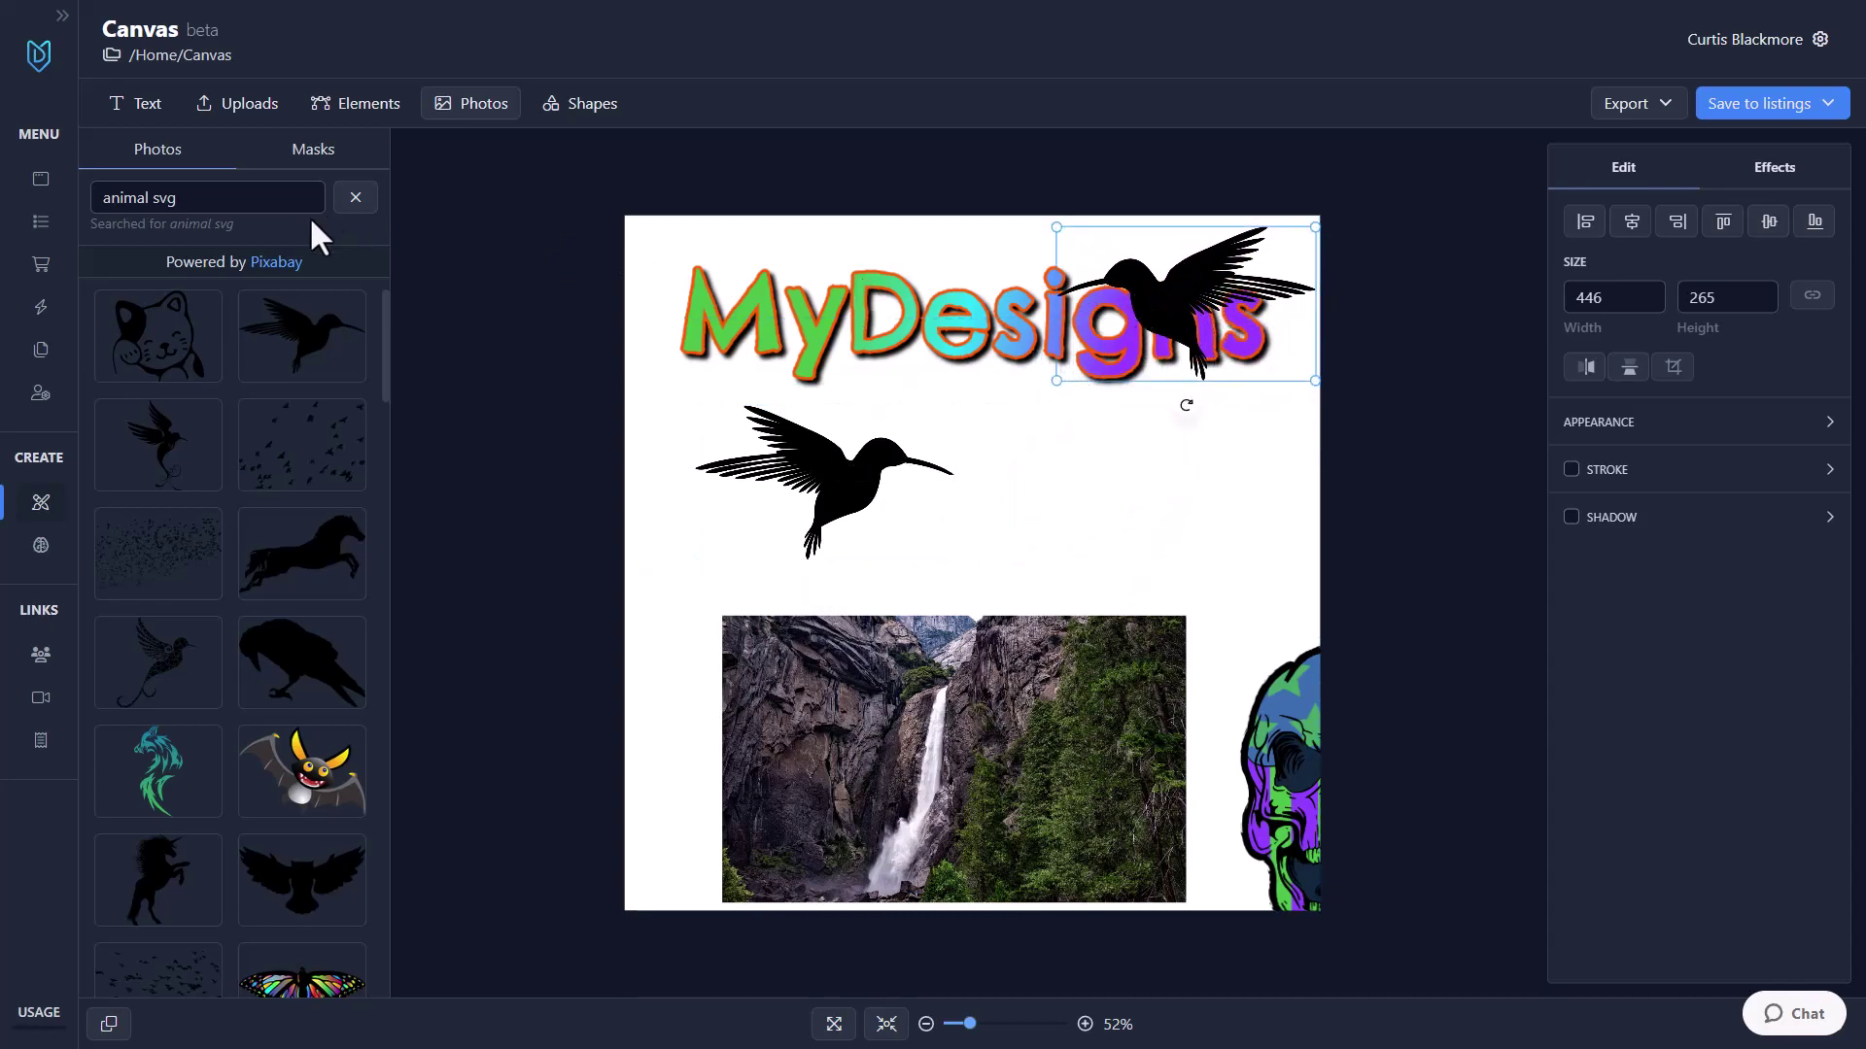
{"action": "left_click_drag", "start_coordinate": [837, 477], "coordinate": [774, 291]}
{"action": "left_click_drag", "start_coordinate": [1139, 298], "coordinate": [1113, 297]}
{"action": "left_click_drag", "start_coordinate": [788, 298], "coordinate": [841, 290]}
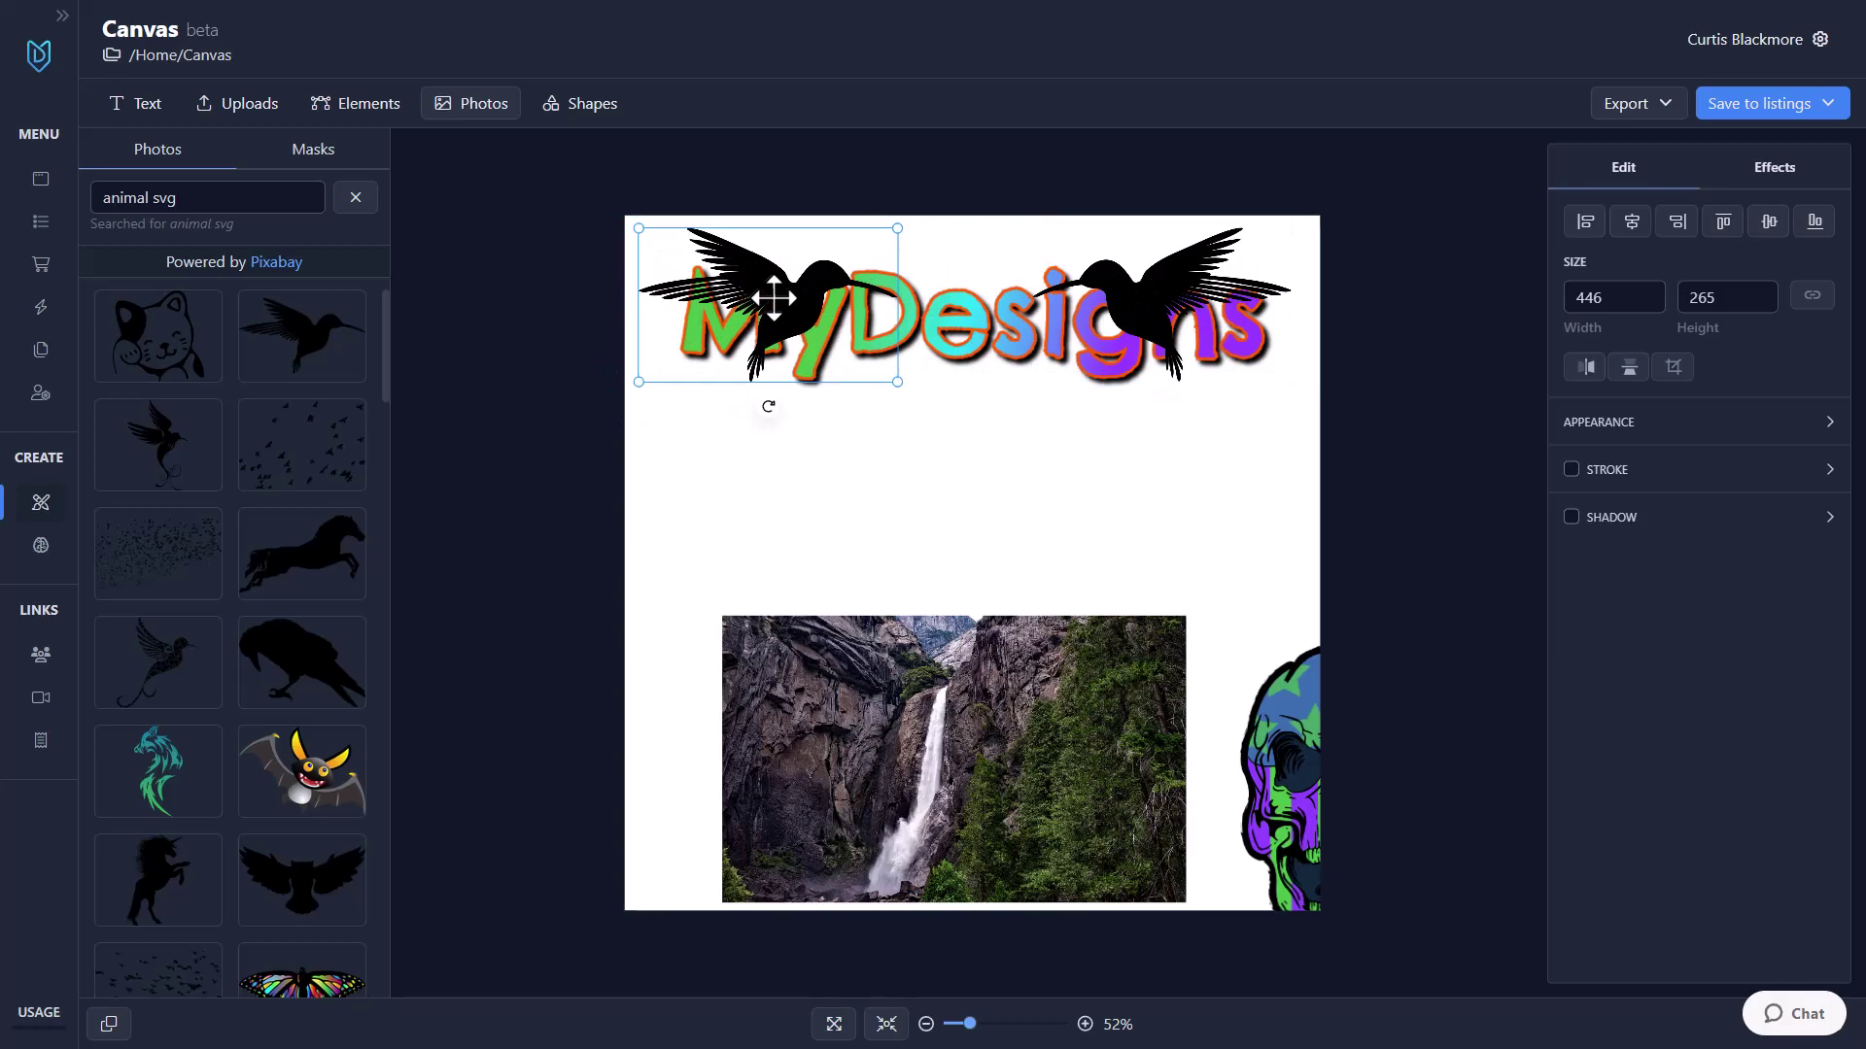
Step: Send both hummingbirds behind the gradient title text
{"action": "right_click", "coordinate": [792, 298]}
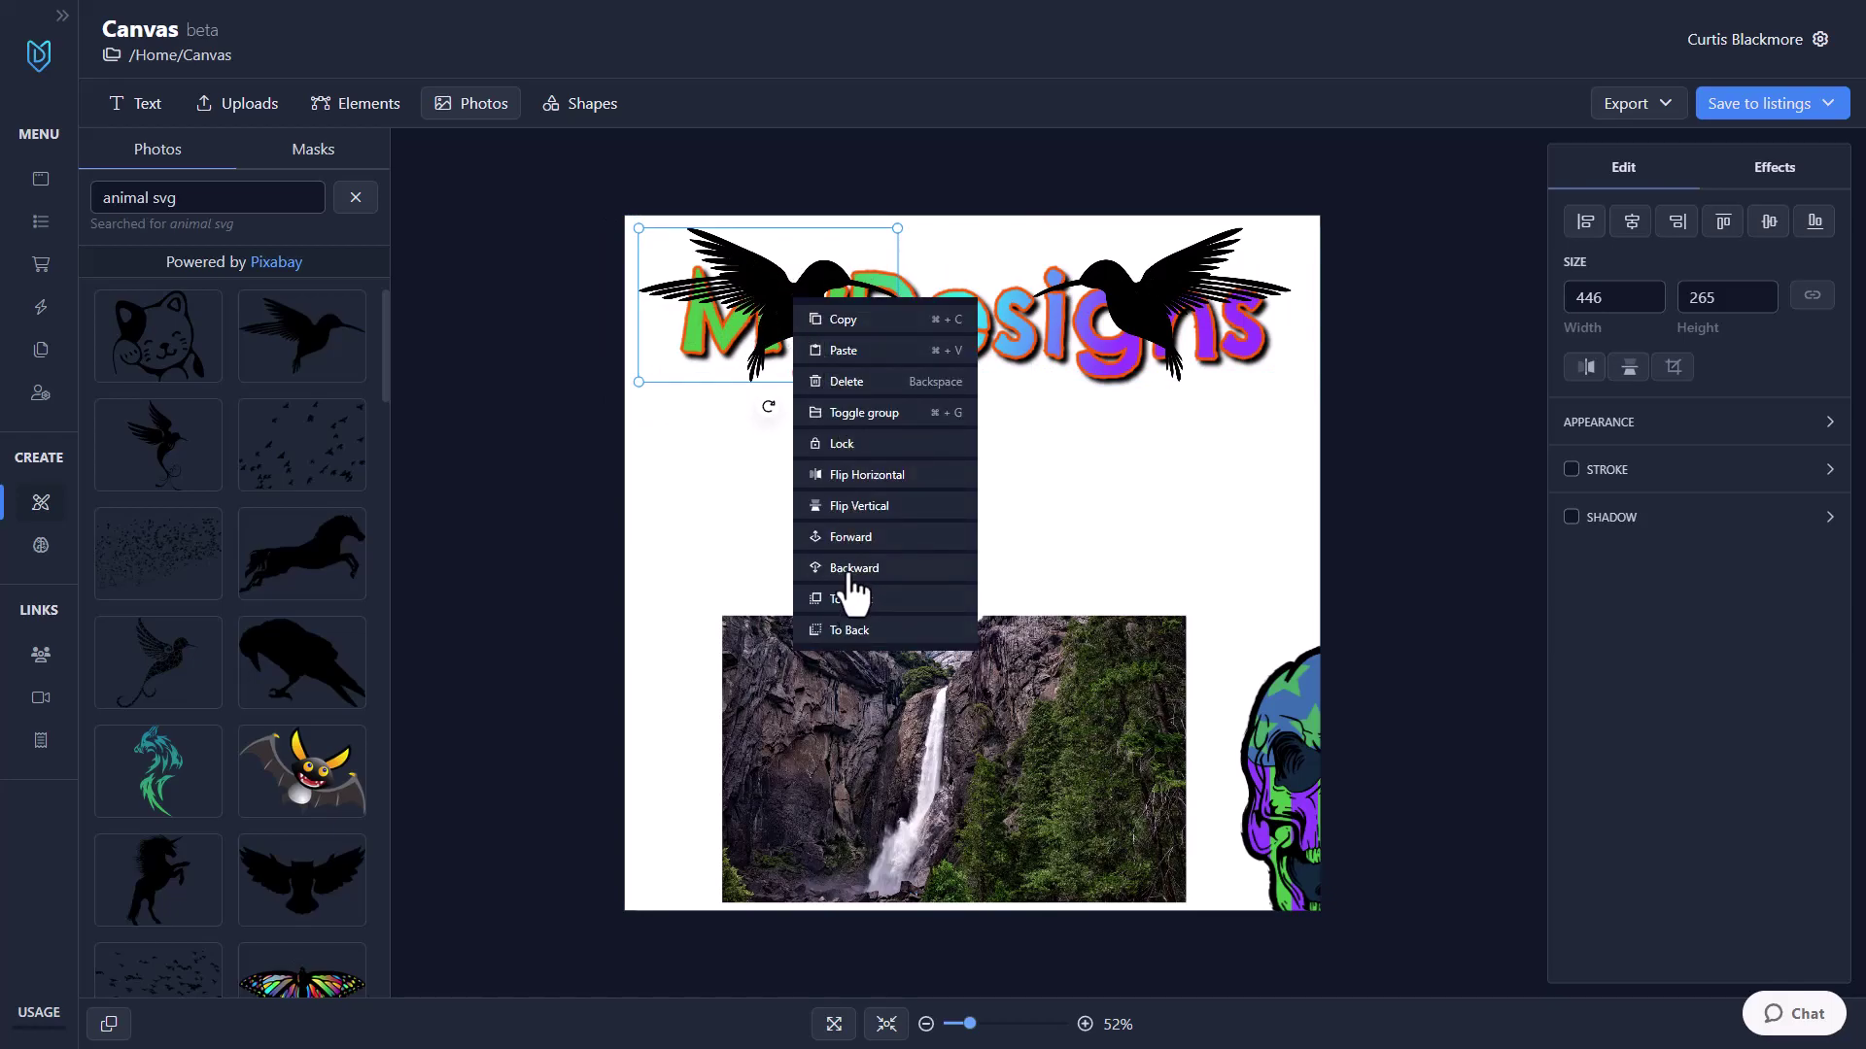
{"action": "left_click", "coordinate": [852, 634]}
{"action": "right_click", "coordinate": [1135, 293]}
{"action": "left_click", "coordinate": [1188, 624]}
{"action": "right_click", "coordinate": [1135, 293]}
{"action": "left_click", "coordinate": [1172, 620]}
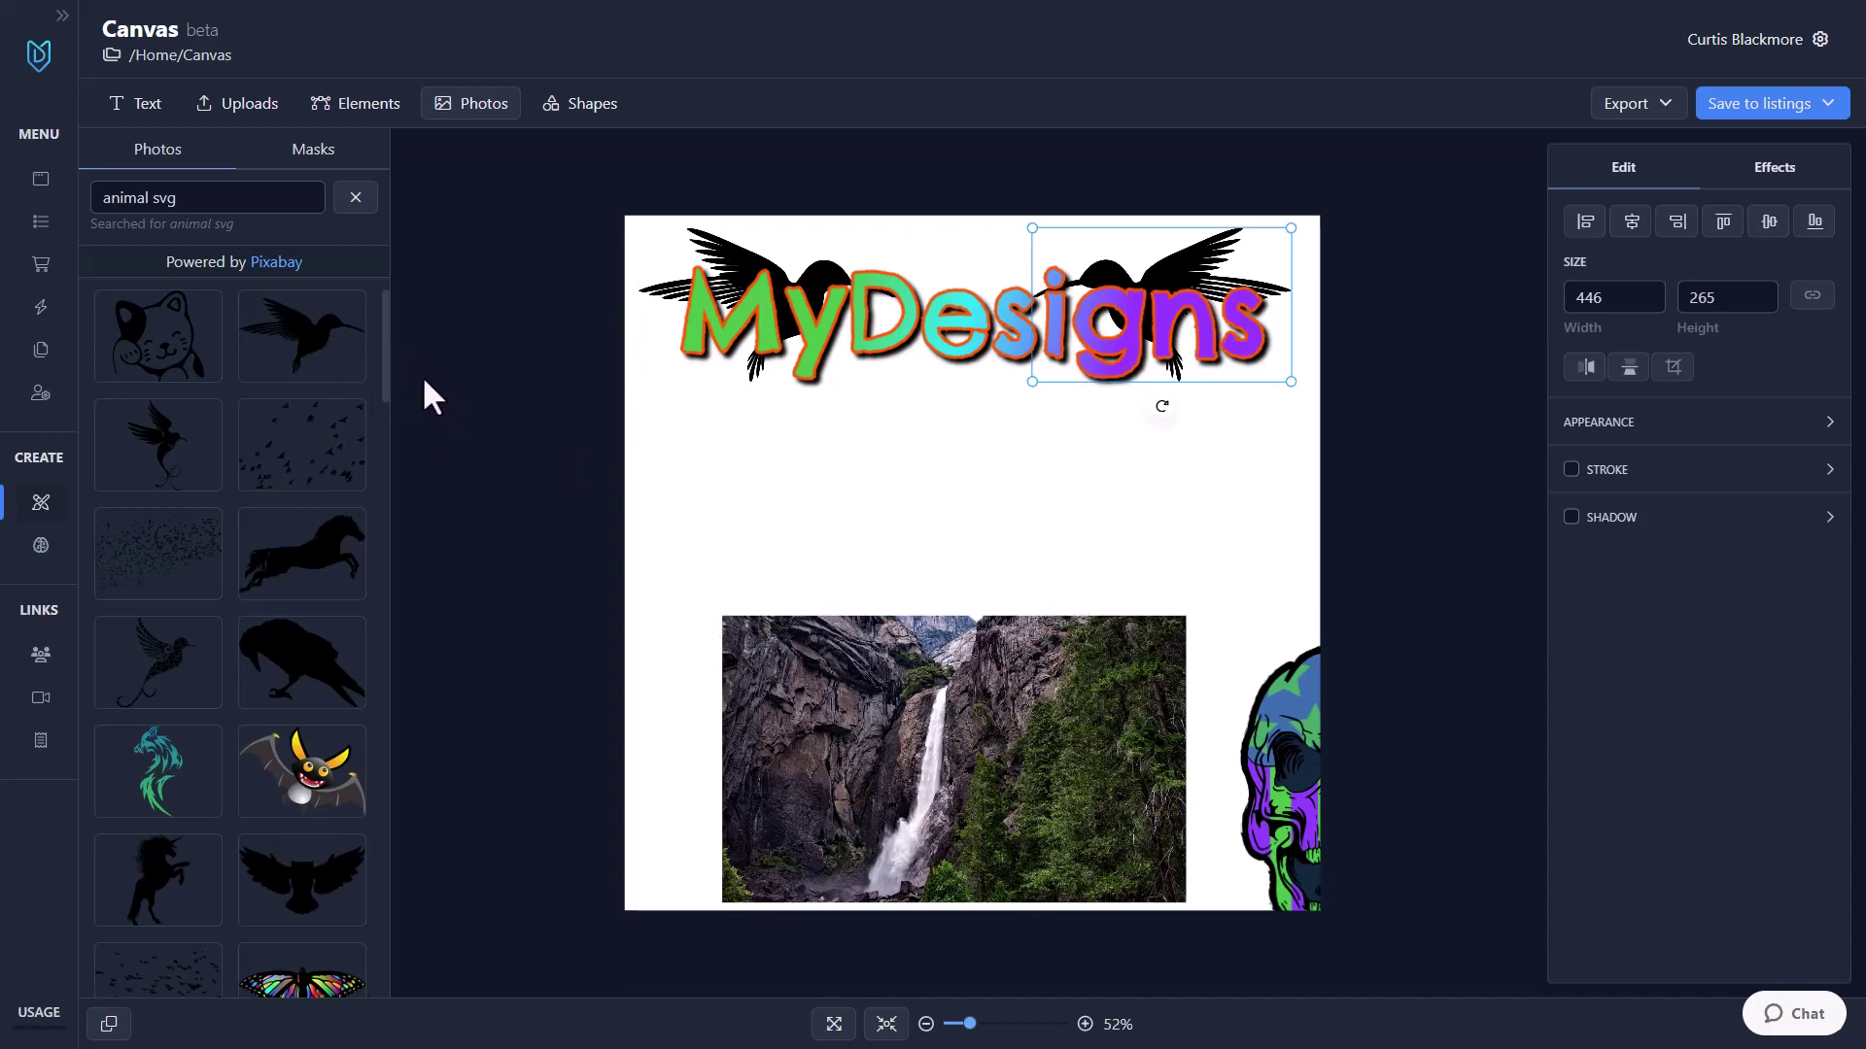
Step: Clear the animal svg search and drag the striped sphere mask onto the canvas
{"action": "left_click", "coordinate": [356, 198]}
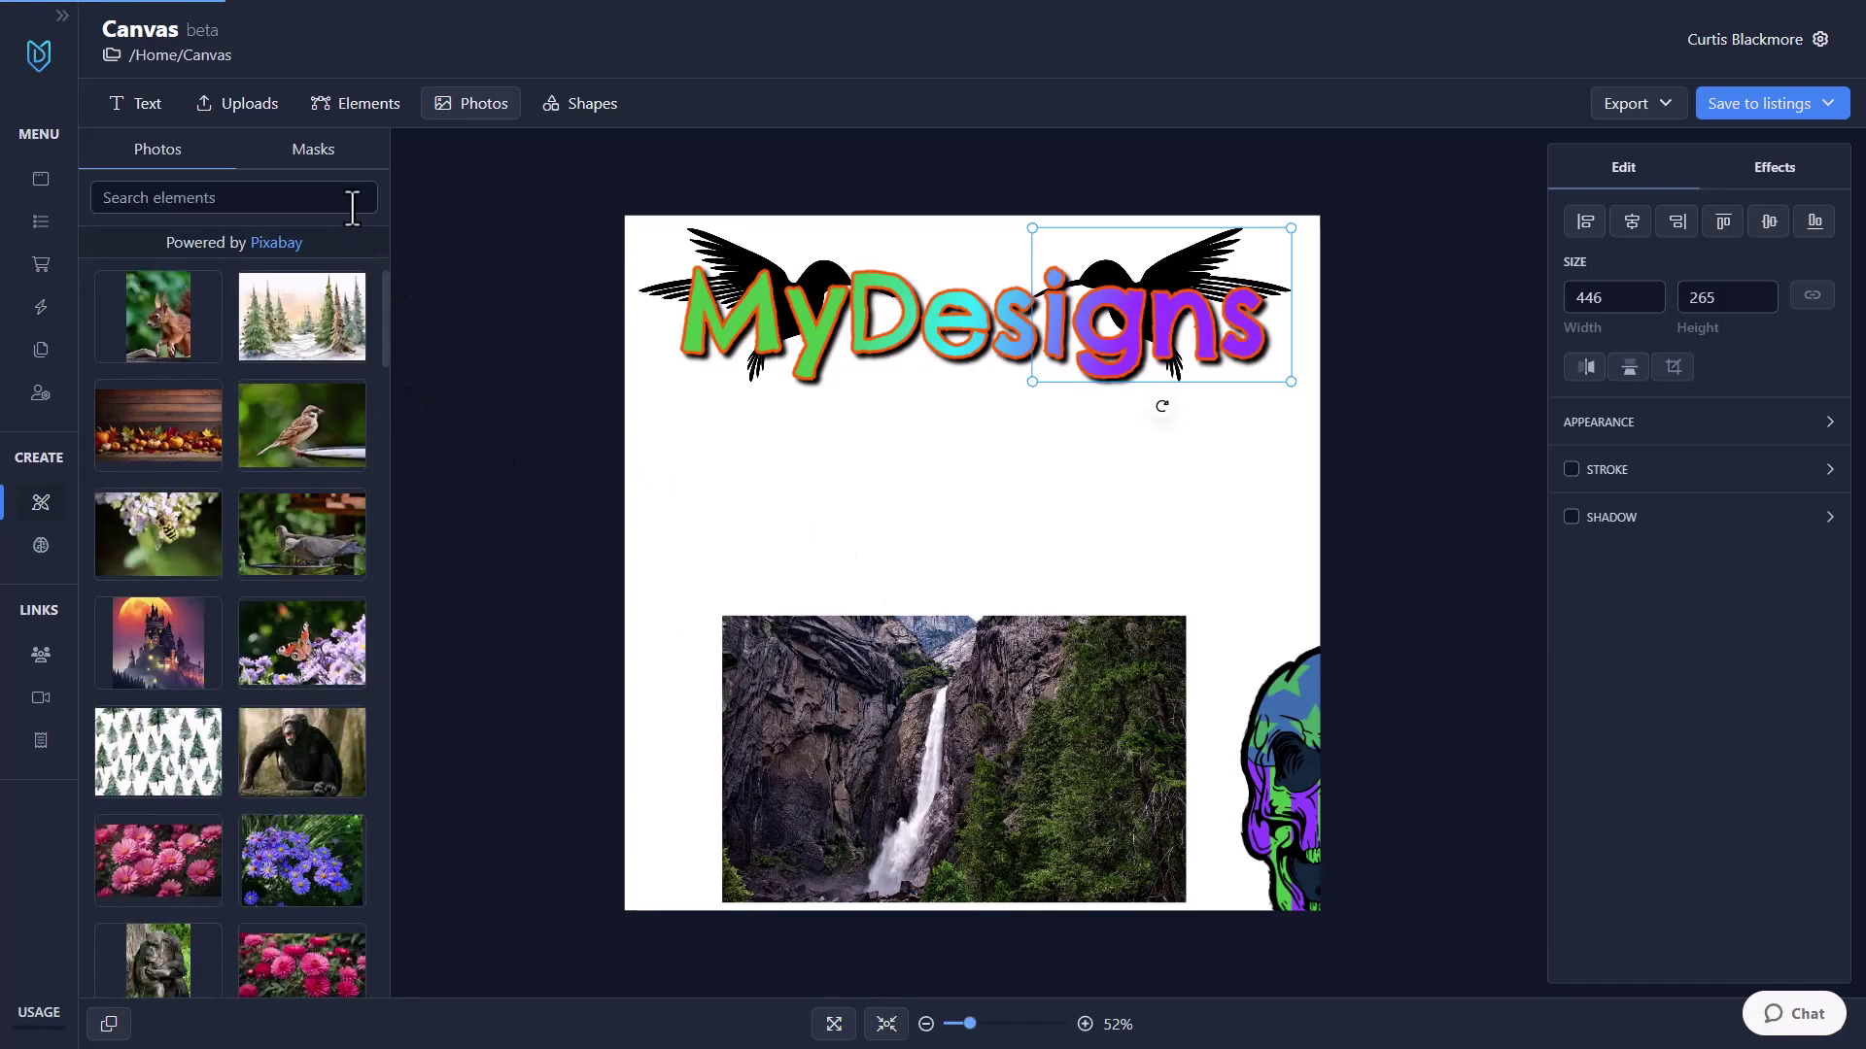
{"action": "left_click", "coordinate": [318, 156]}
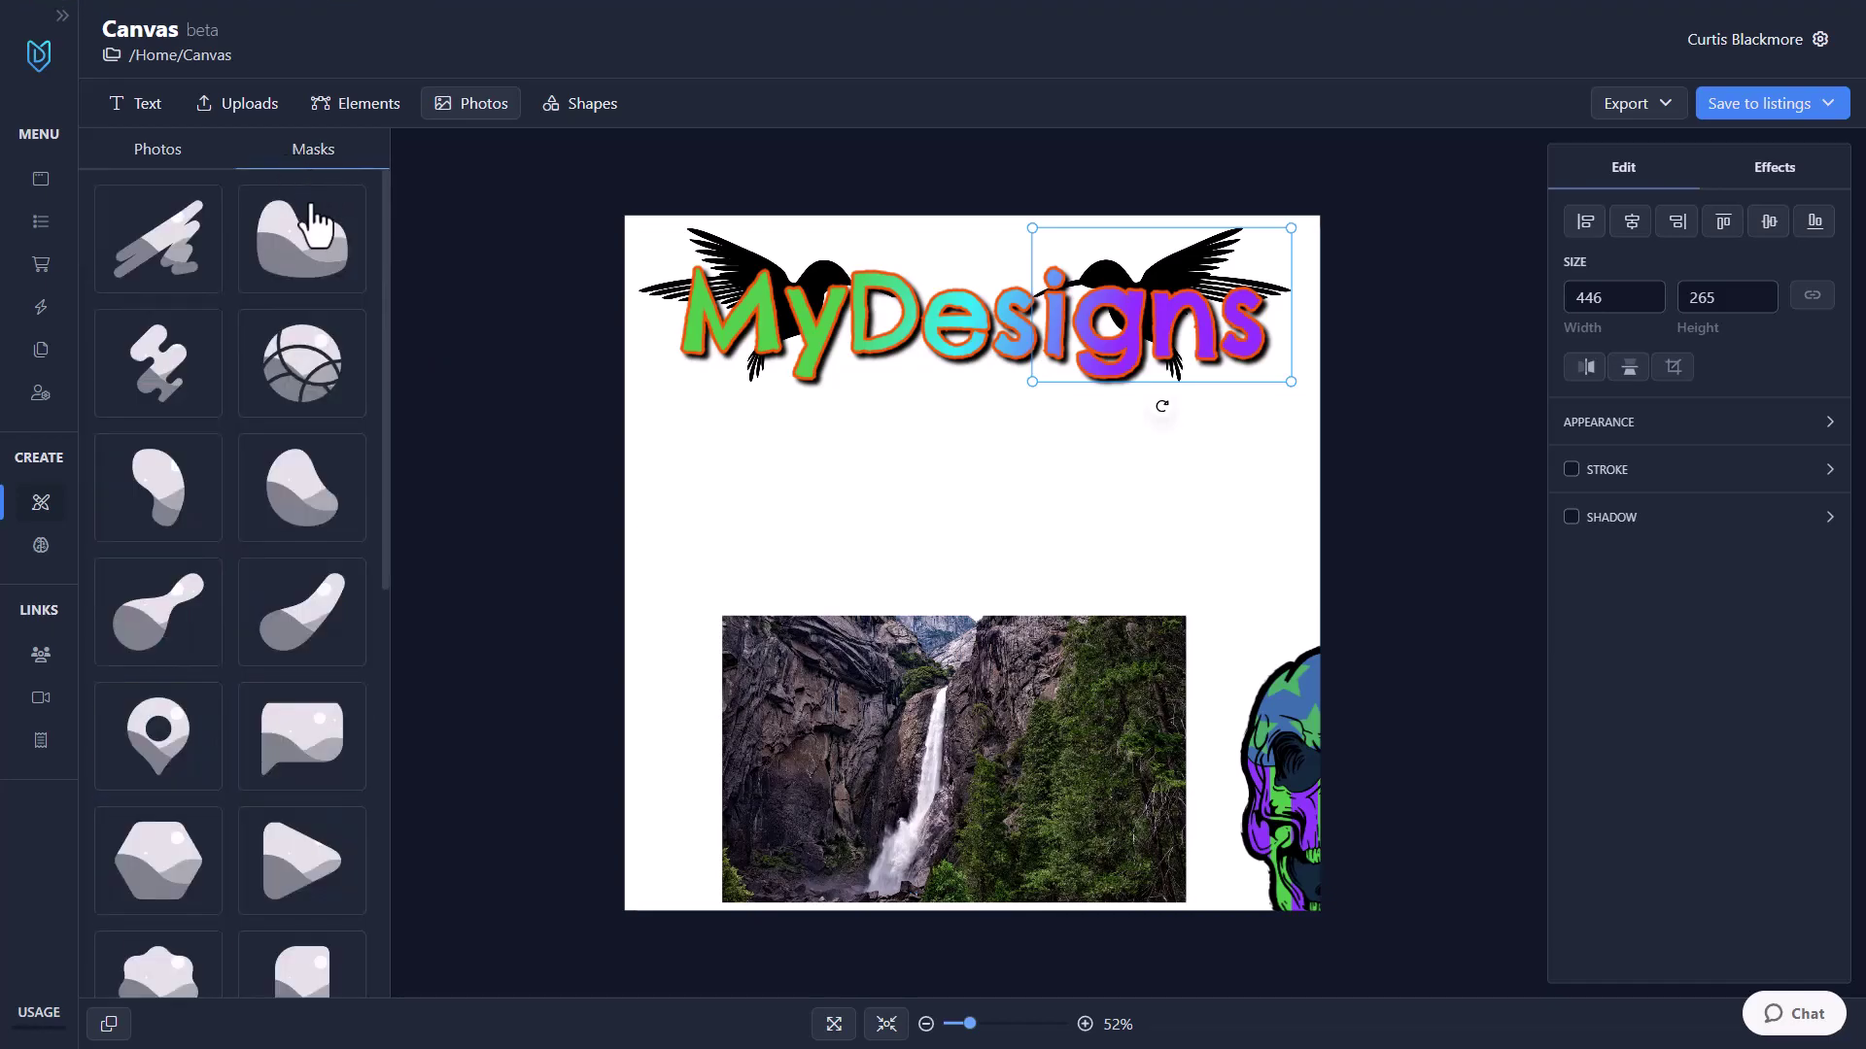
{"action": "scroll", "coordinate": [249, 525], "scroll_direction": "down", "scroll_amount": 8}
{"action": "scroll", "coordinate": [272, 593], "scroll_direction": "up", "scroll_amount": 2}
{"action": "scroll", "coordinate": [274, 583], "scroll_direction": "down", "scroll_amount": 1}
{"action": "scroll", "coordinate": [285, 612], "scroll_direction": "up", "scroll_amount": 1}
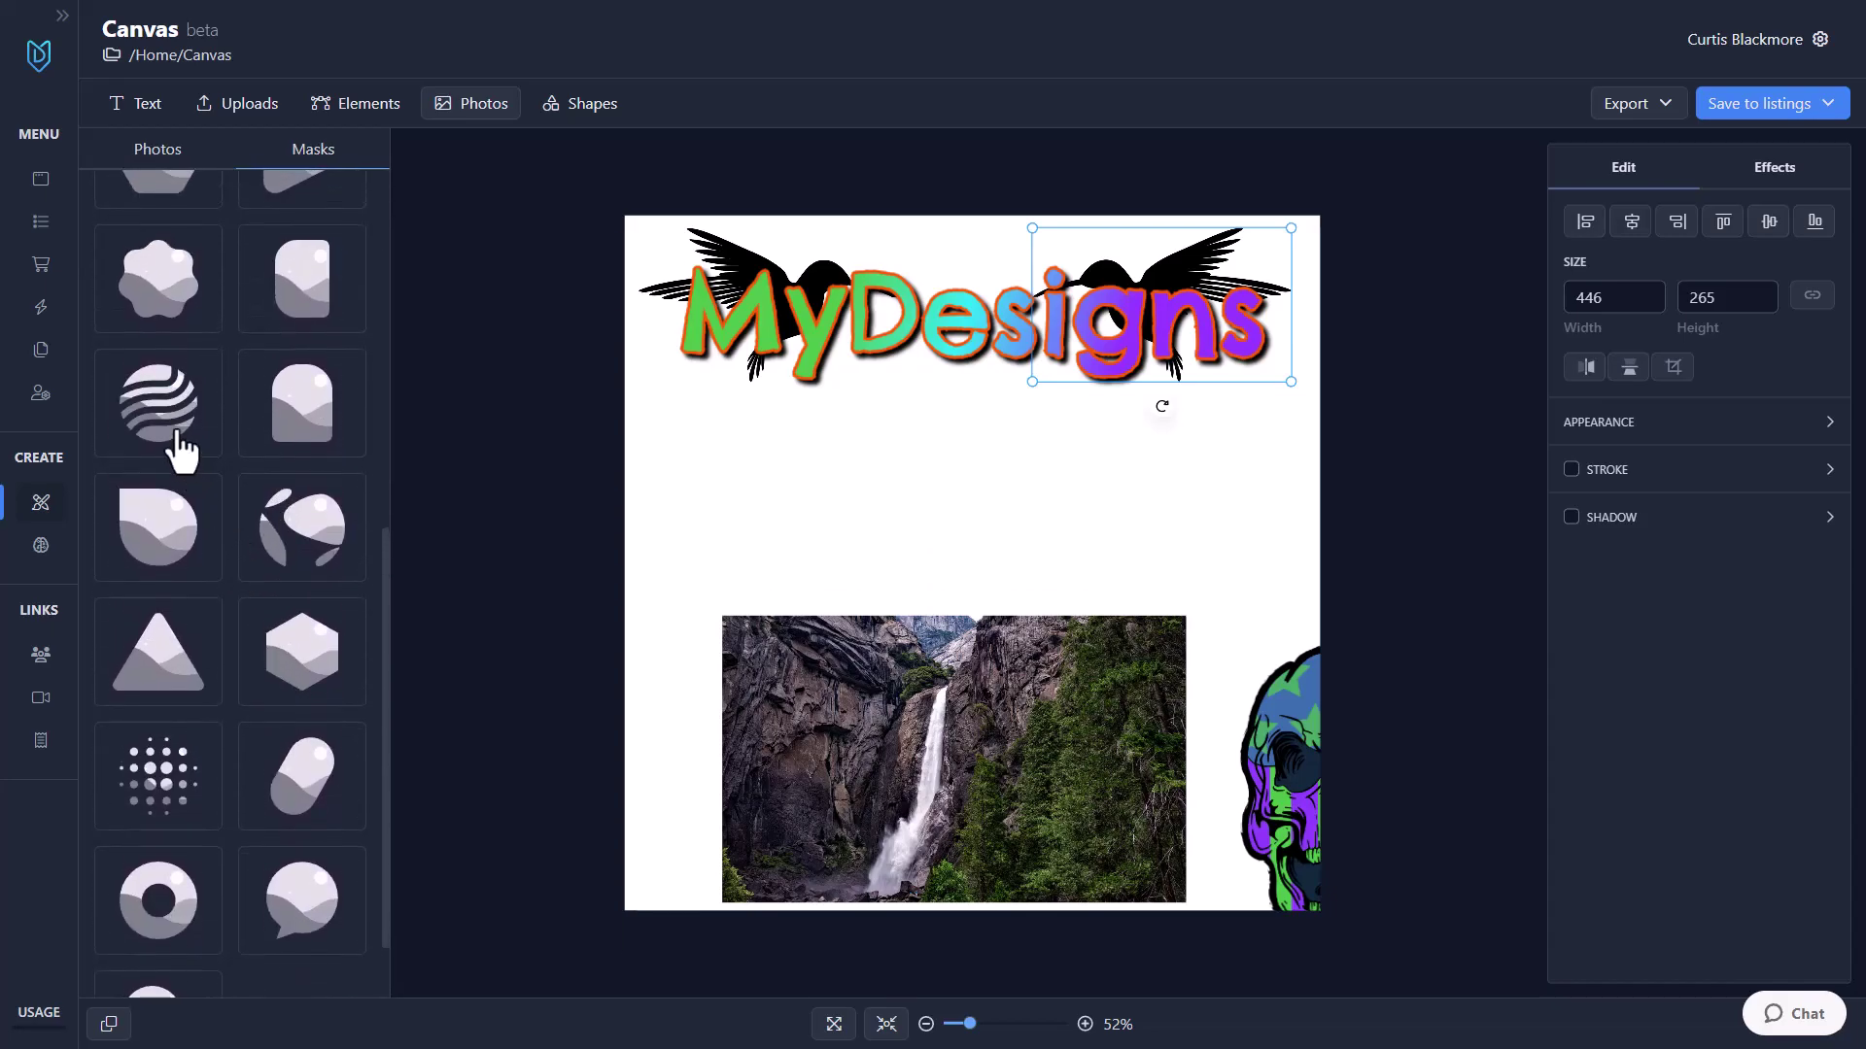
{"action": "left_click_drag", "start_coordinate": [160, 402], "coordinate": [953, 564]}
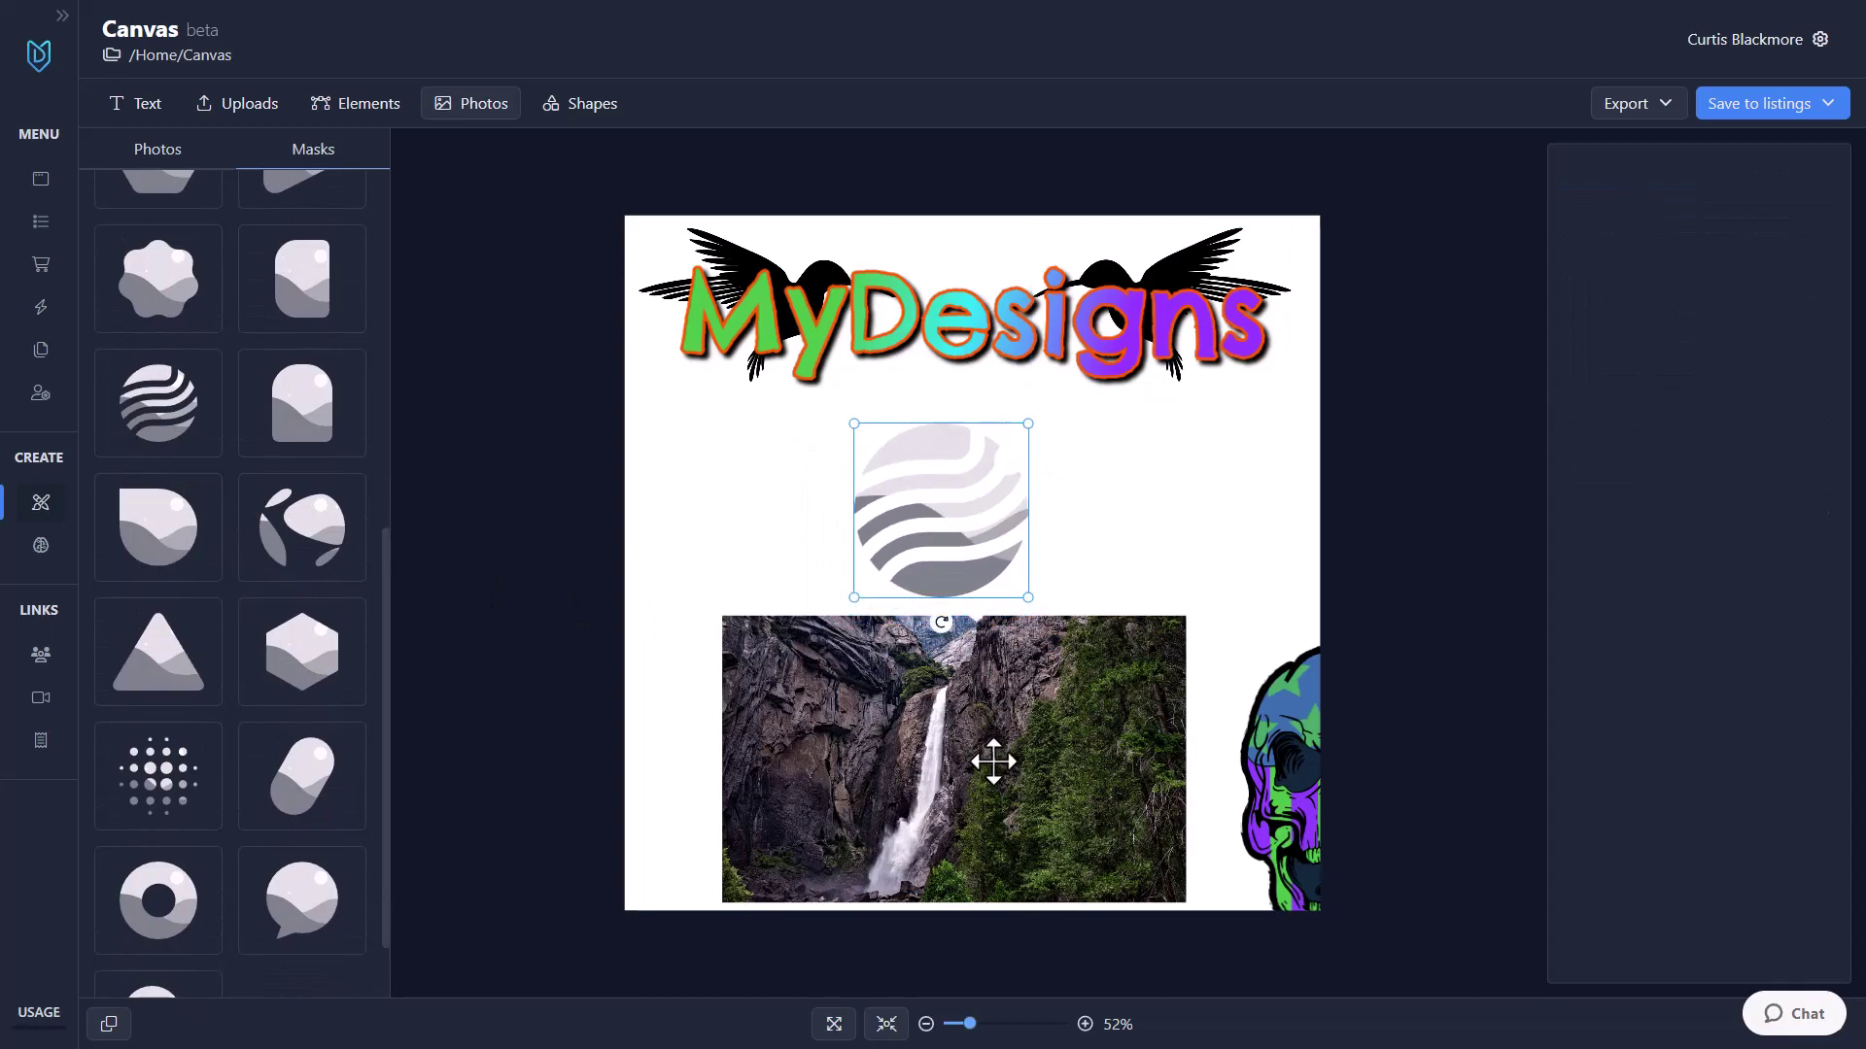
Step: Drop the waterfall photo into the striped mask and enlarge it across the lower right
{"action": "left_click_drag", "start_coordinate": [991, 758], "coordinate": [962, 547]}
{"action": "double_click", "coordinate": [962, 547]}
{"action": "left_click", "coordinate": [1013, 677]}
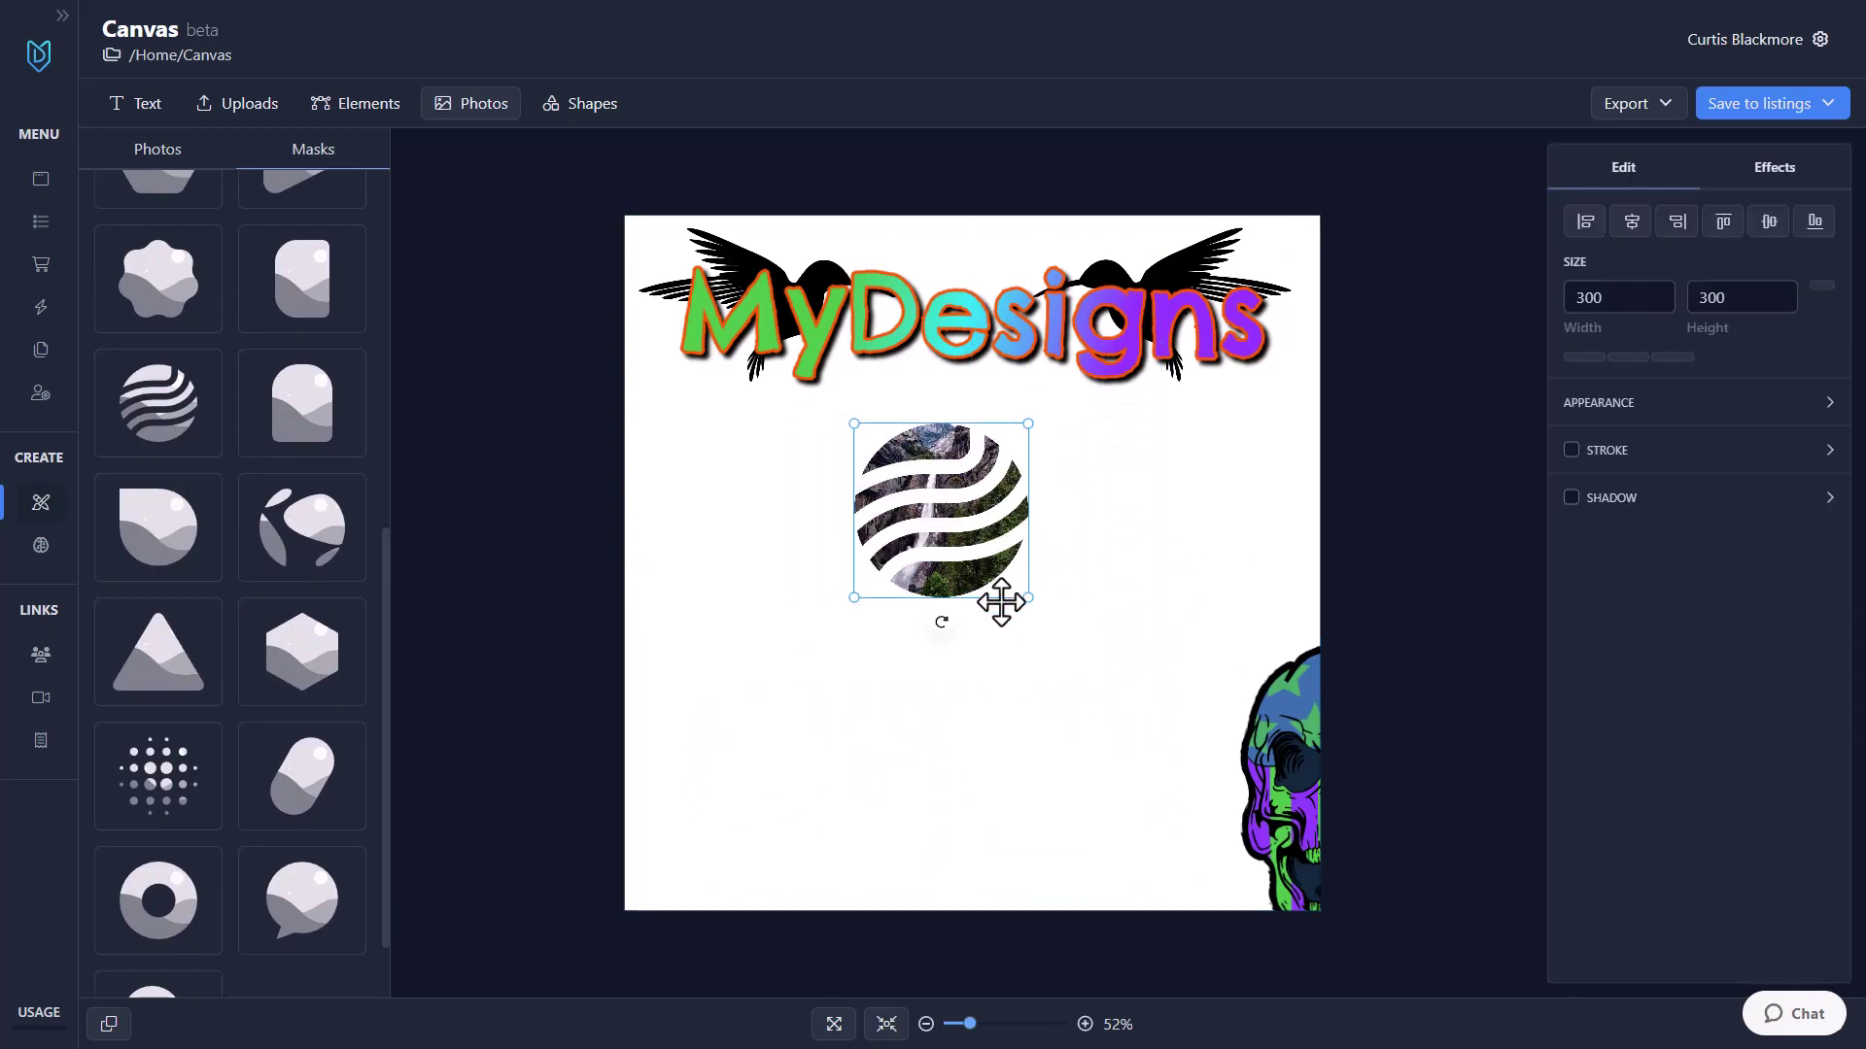
{"action": "left_click_drag", "start_coordinate": [1035, 608], "coordinate": [1419, 878]}
{"action": "left_click_drag", "start_coordinate": [1110, 736], "coordinate": [1004, 716]}
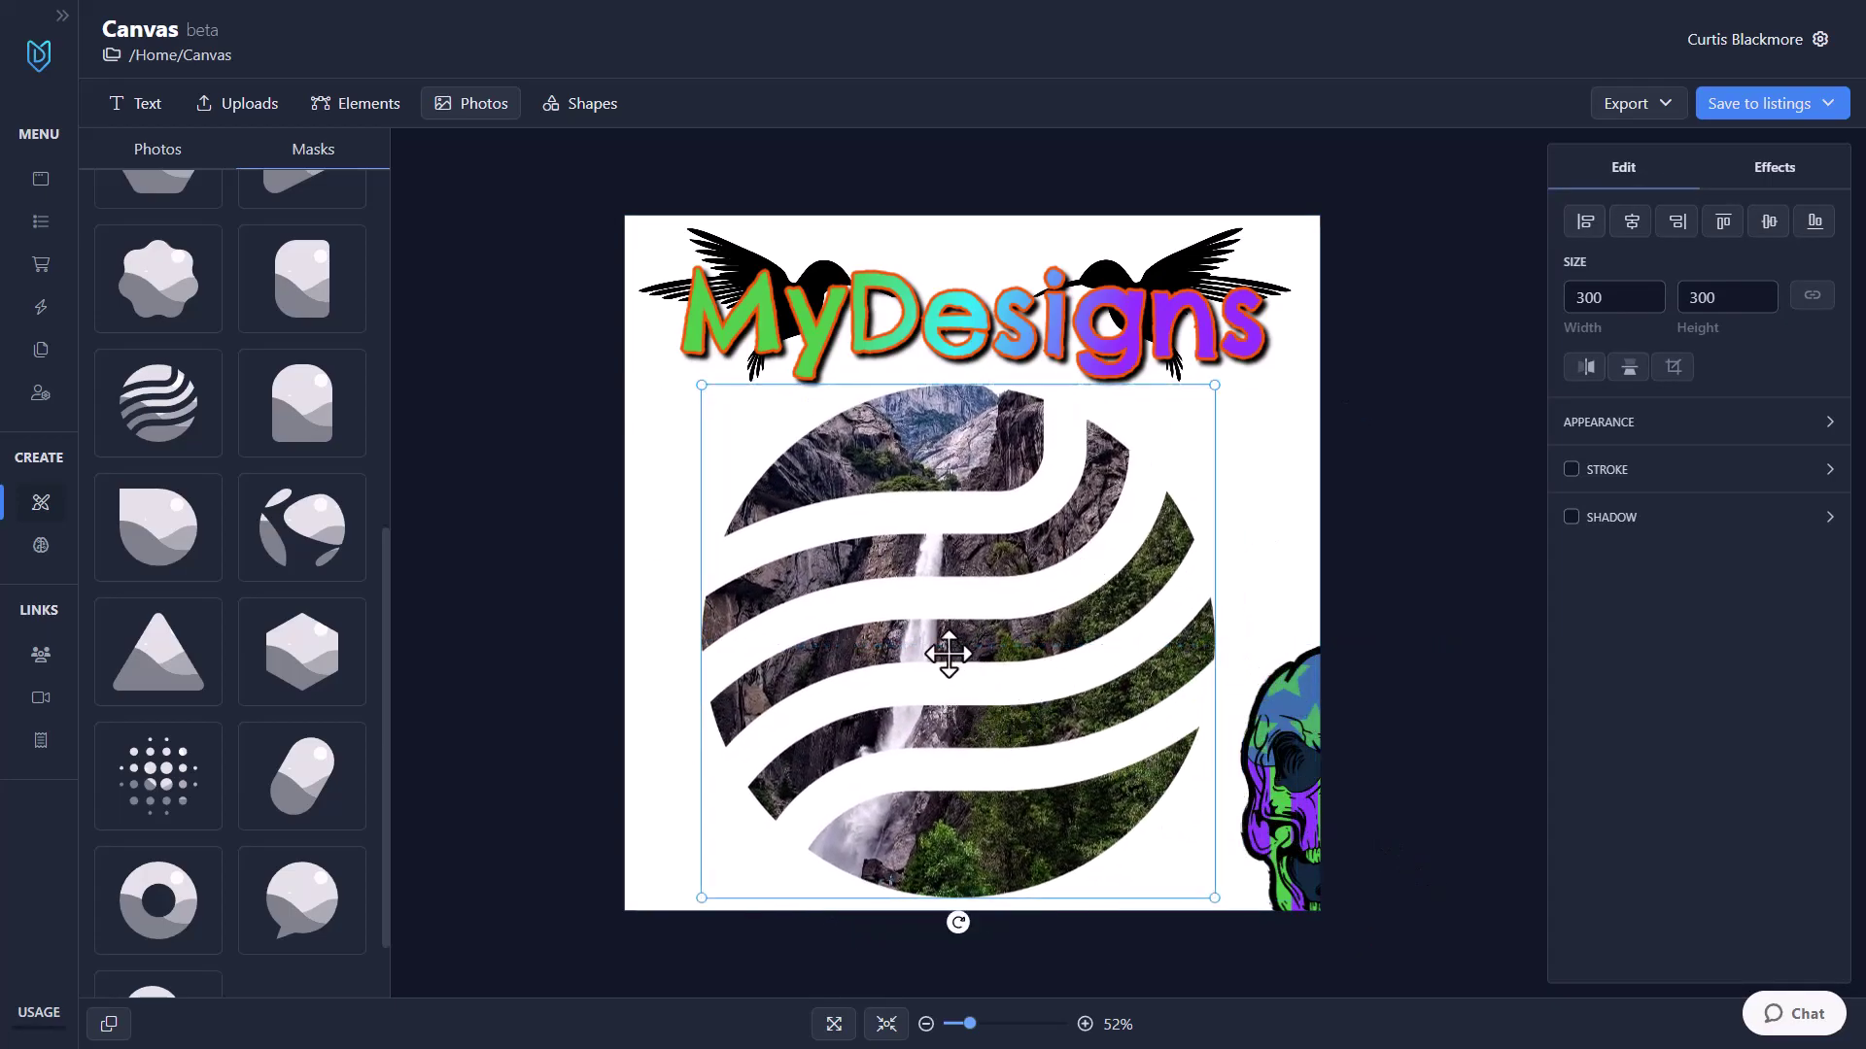
{"action": "left_click_drag", "start_coordinate": [949, 645], "coordinate": [1027, 644]}
{"action": "scroll", "coordinate": [317, 544], "scroll_direction": "up", "scroll_amount": 6}
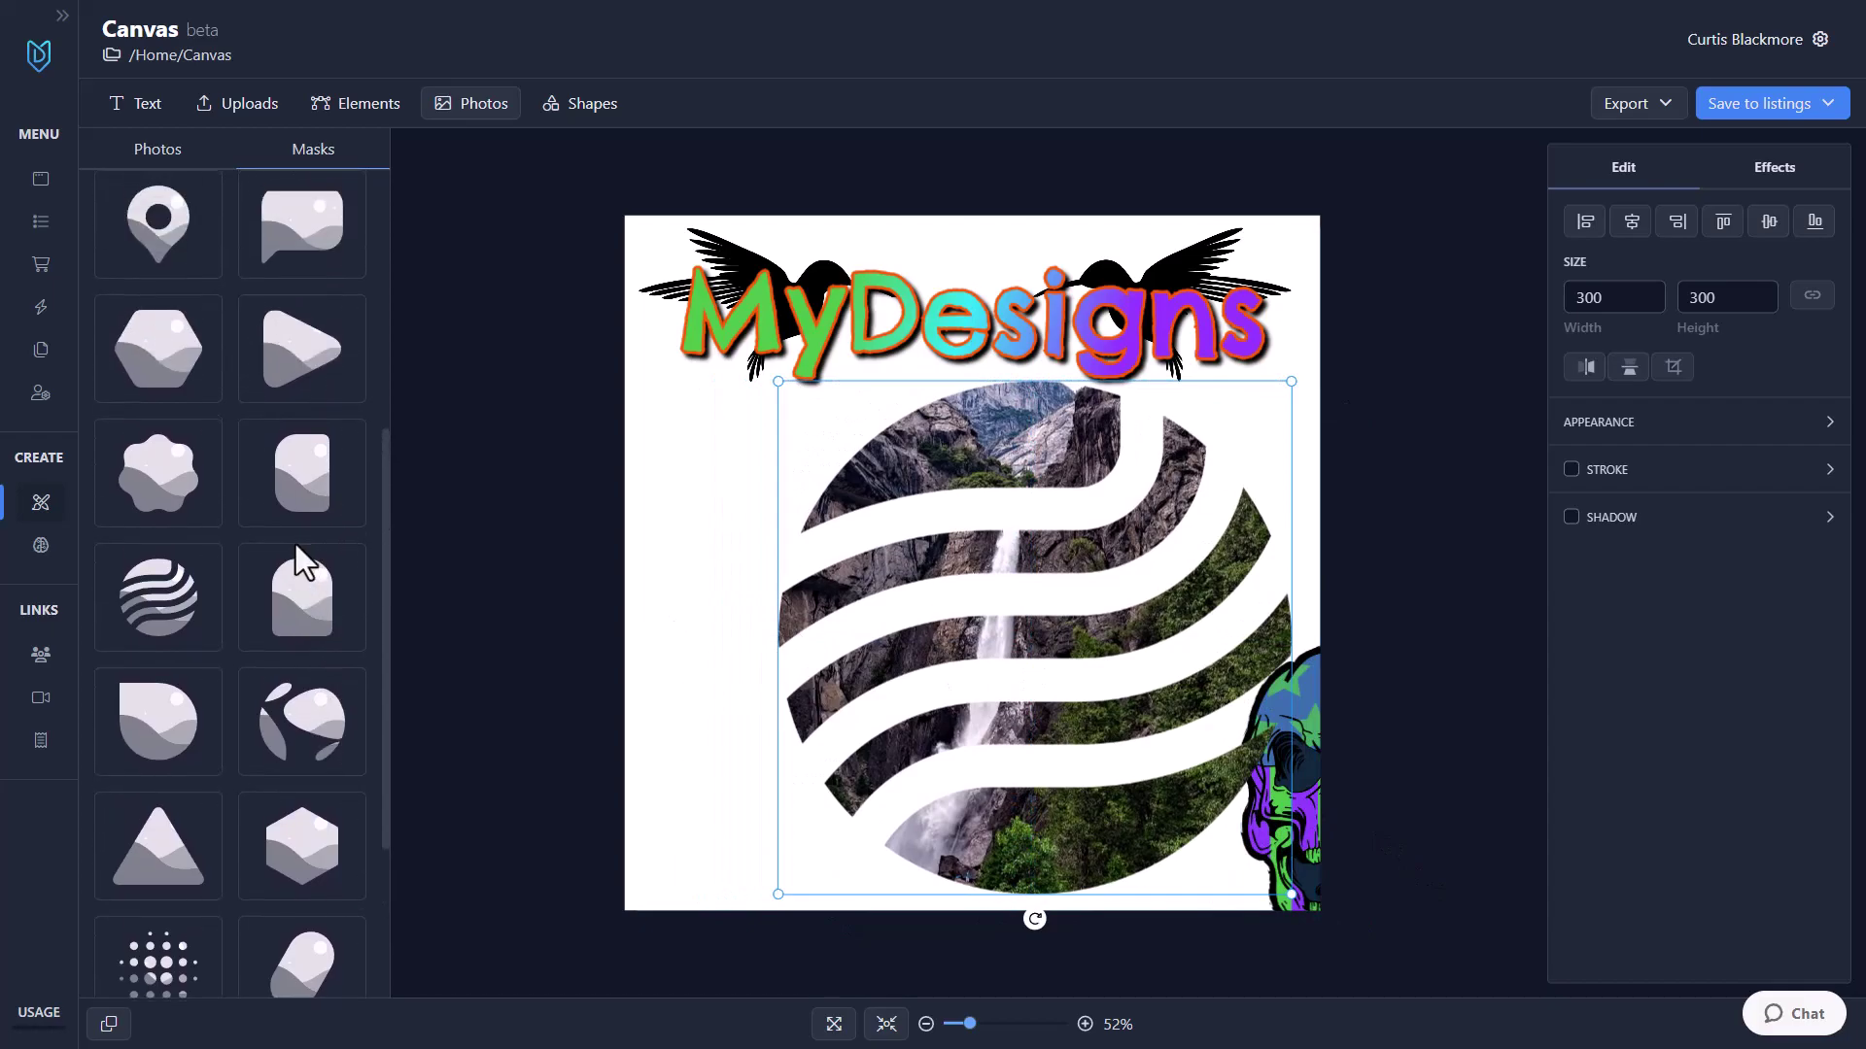
{"action": "scroll", "coordinate": [301, 612], "scroll_direction": "down", "scroll_amount": 2}
{"action": "scroll", "coordinate": [301, 549], "scroll_direction": "down", "scroll_amount": 5}
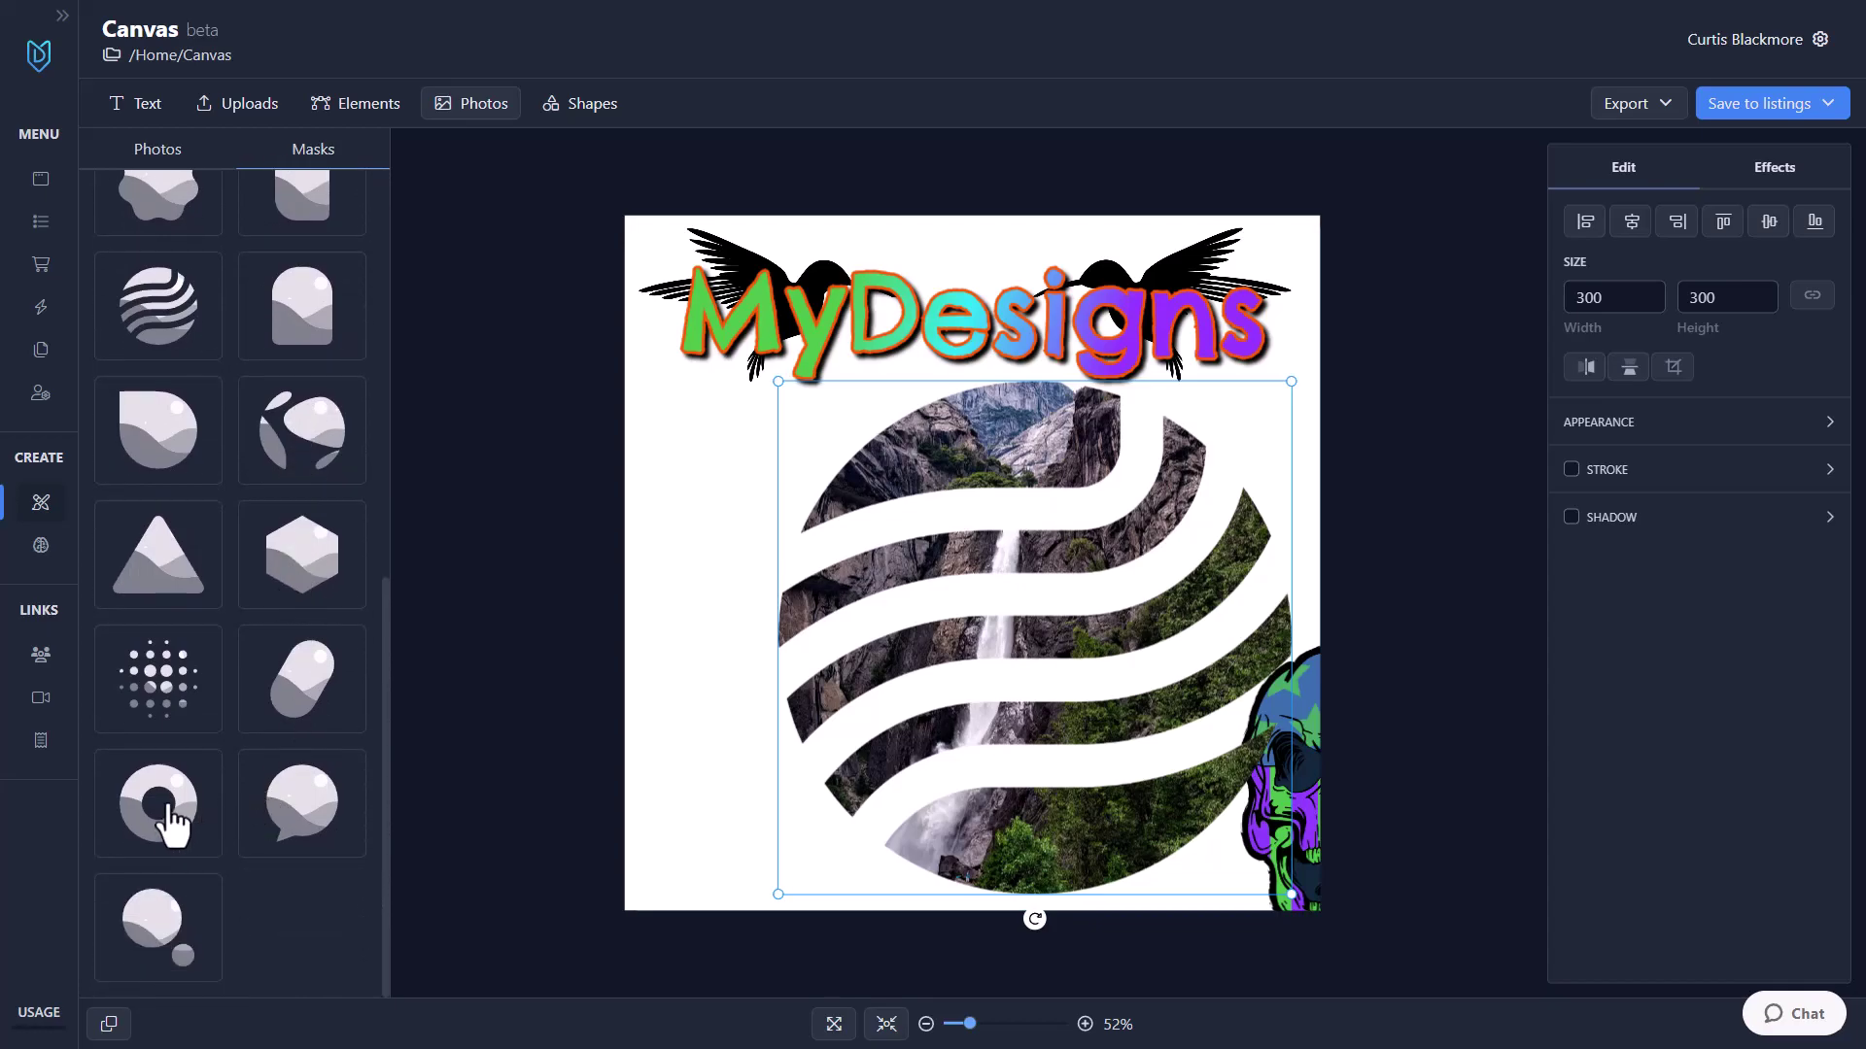
Step: Add the donut mask and fill it with a milky-way photo from a 'universe' search
{"action": "left_click", "coordinate": [167, 803]}
{"action": "left_click_drag", "start_coordinate": [960, 603], "coordinate": [999, 595]}
{"action": "left_click", "coordinate": [156, 160]}
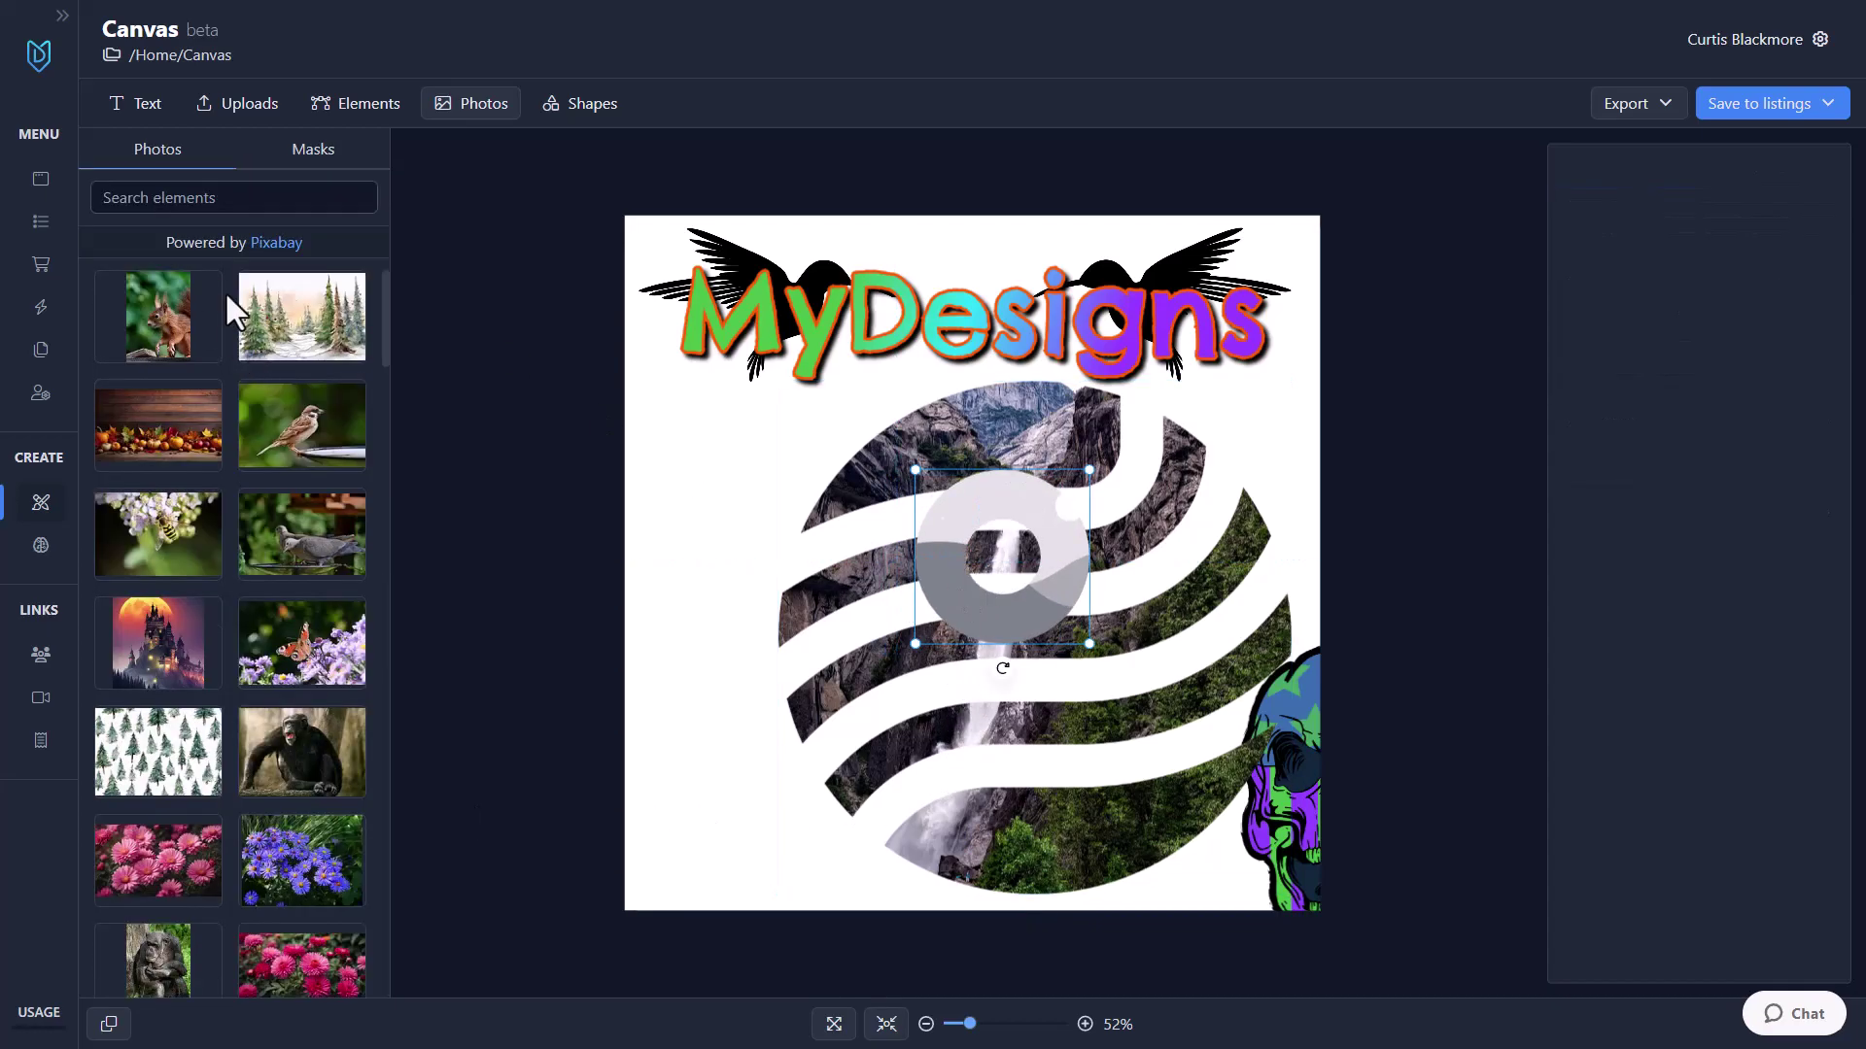
{"action": "left_click", "coordinate": [238, 199]}
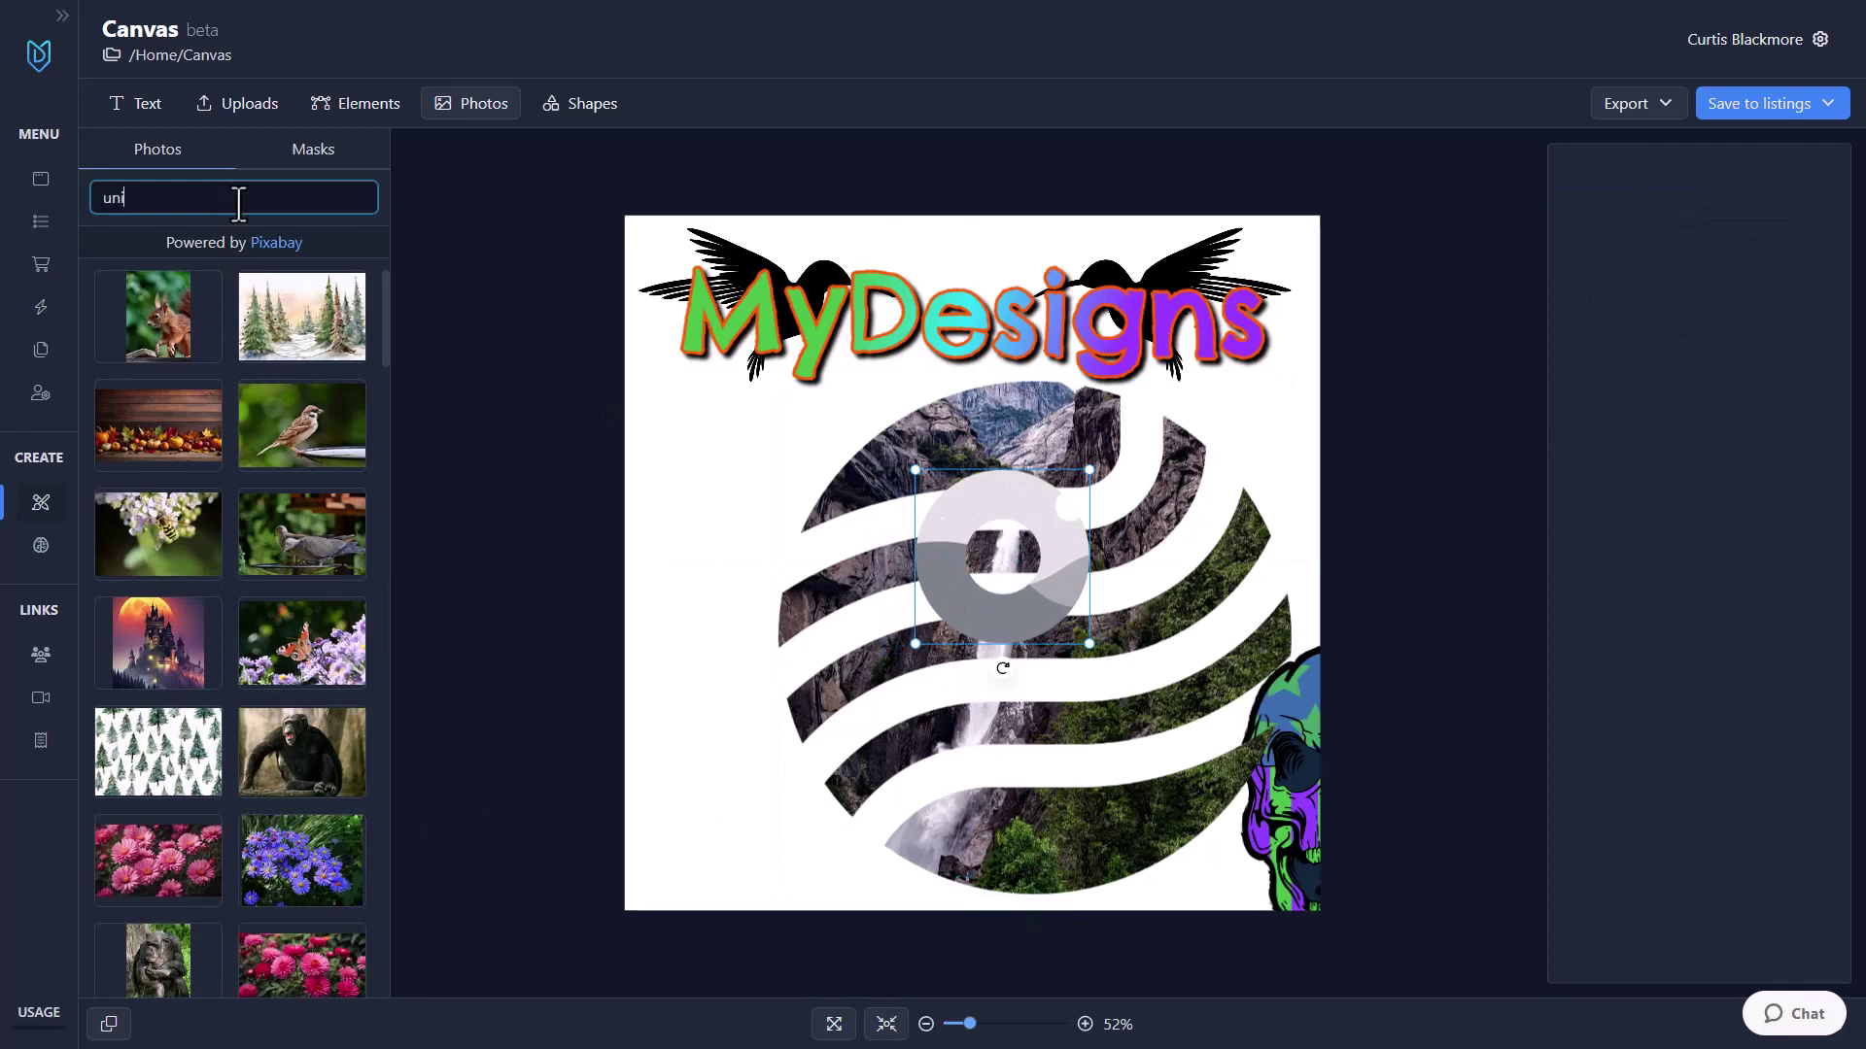
{"action": "key", "text": "Return"}
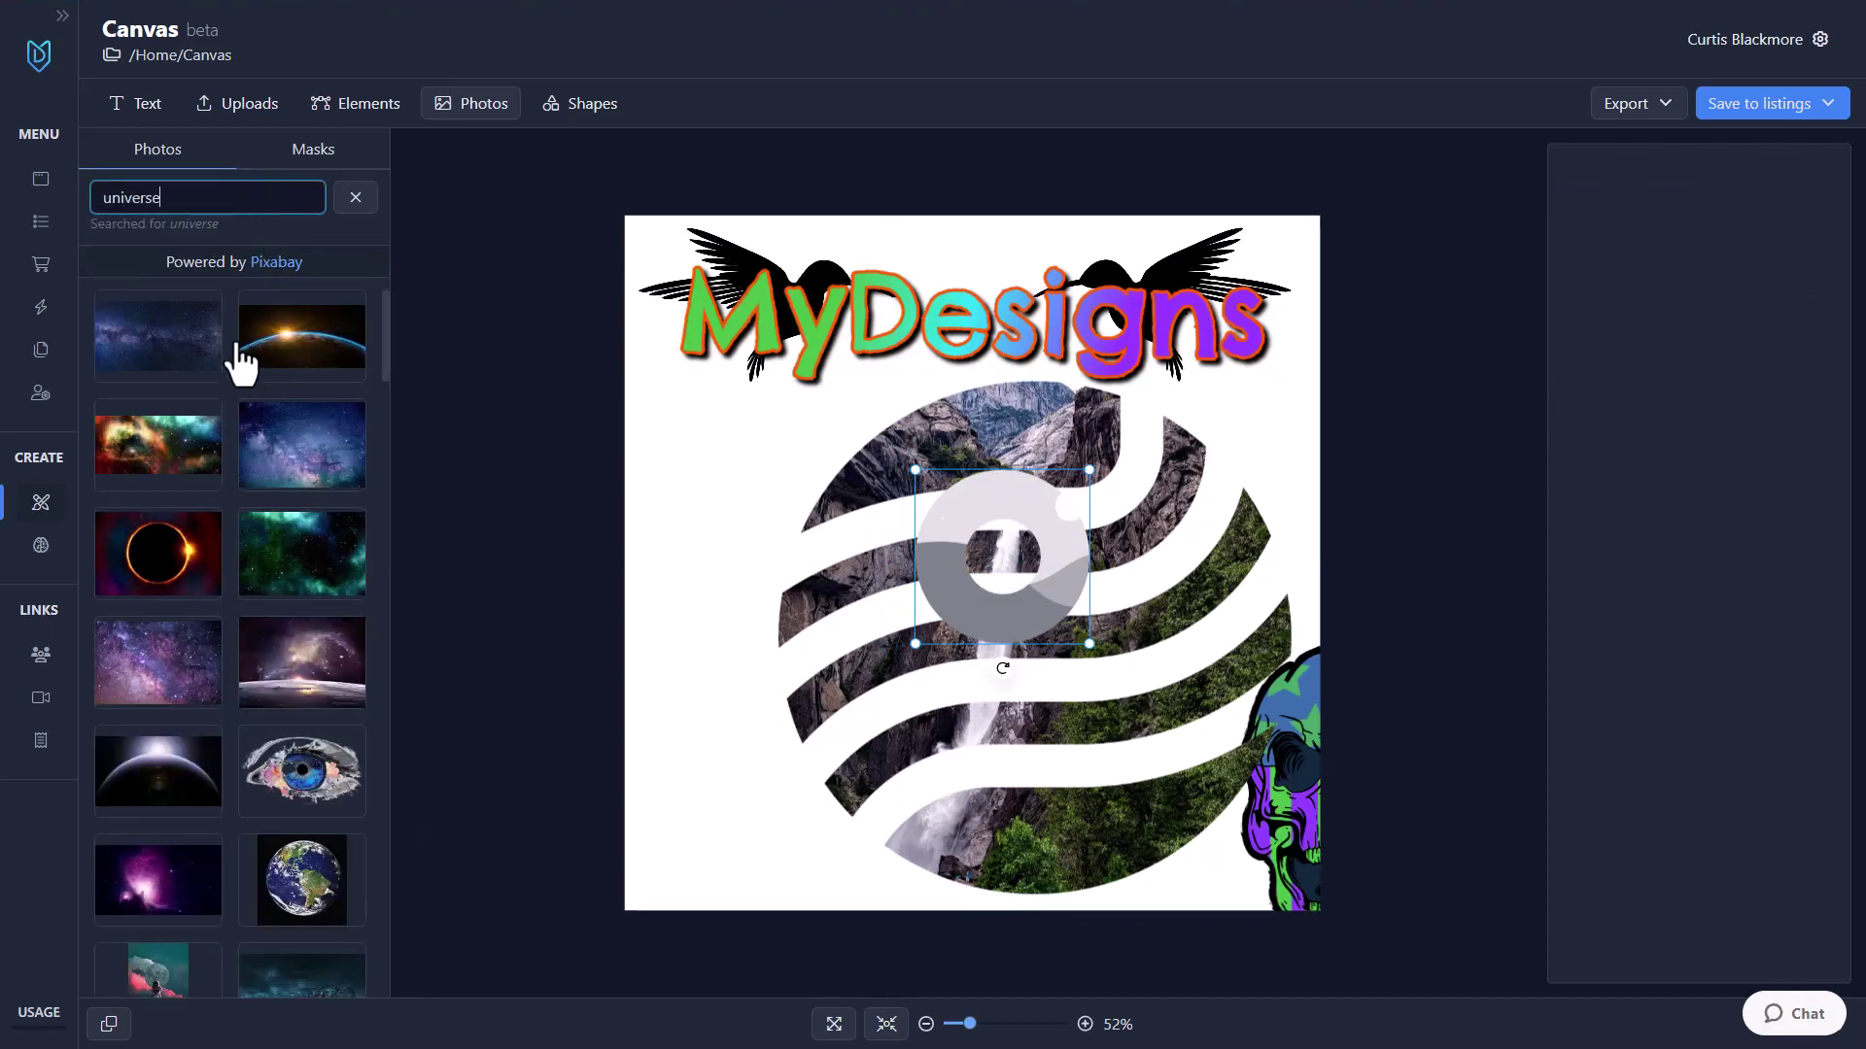
{"action": "left_click", "coordinate": [313, 449]}
{"action": "left_click_drag", "start_coordinate": [958, 537], "coordinate": [1039, 565]}
Step: Shrink the waterfall sphere toward the bottom-right and enlarge the ring beneath the title
{"action": "left_click", "coordinate": [1151, 580]}
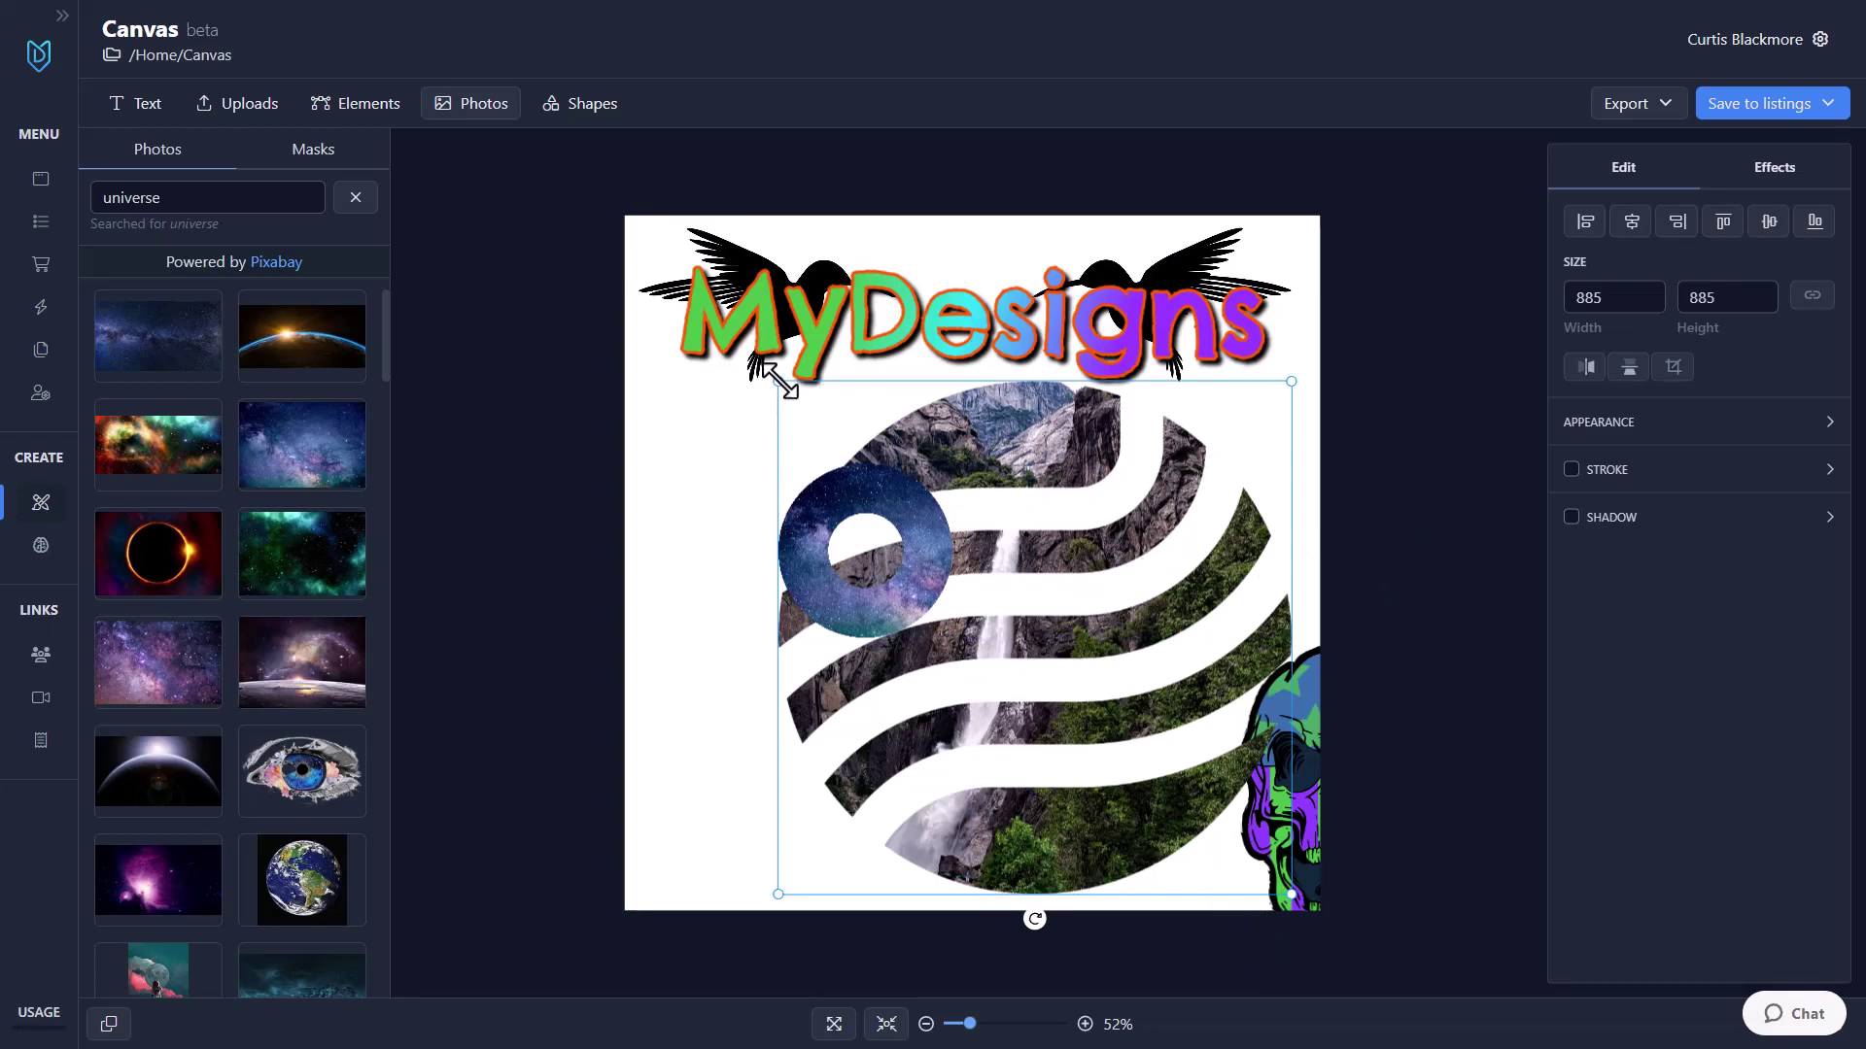
{"action": "left_click_drag", "start_coordinate": [777, 381], "coordinate": [1149, 750]}
{"action": "left_click", "coordinate": [874, 560]}
{"action": "left_click_drag", "start_coordinate": [950, 638], "coordinate": [1366, 871]}
{"action": "mouse_move", "coordinate": [1091, 733]}
{"action": "left_mouse_down"}
{"action": "mouse_move", "coordinate": [1075, 683]}
{"action": "mouse_move", "coordinate": [1052, 698]}
{"action": "mouse_move", "coordinate": [1065, 710]}
{"action": "left_mouse_up"}
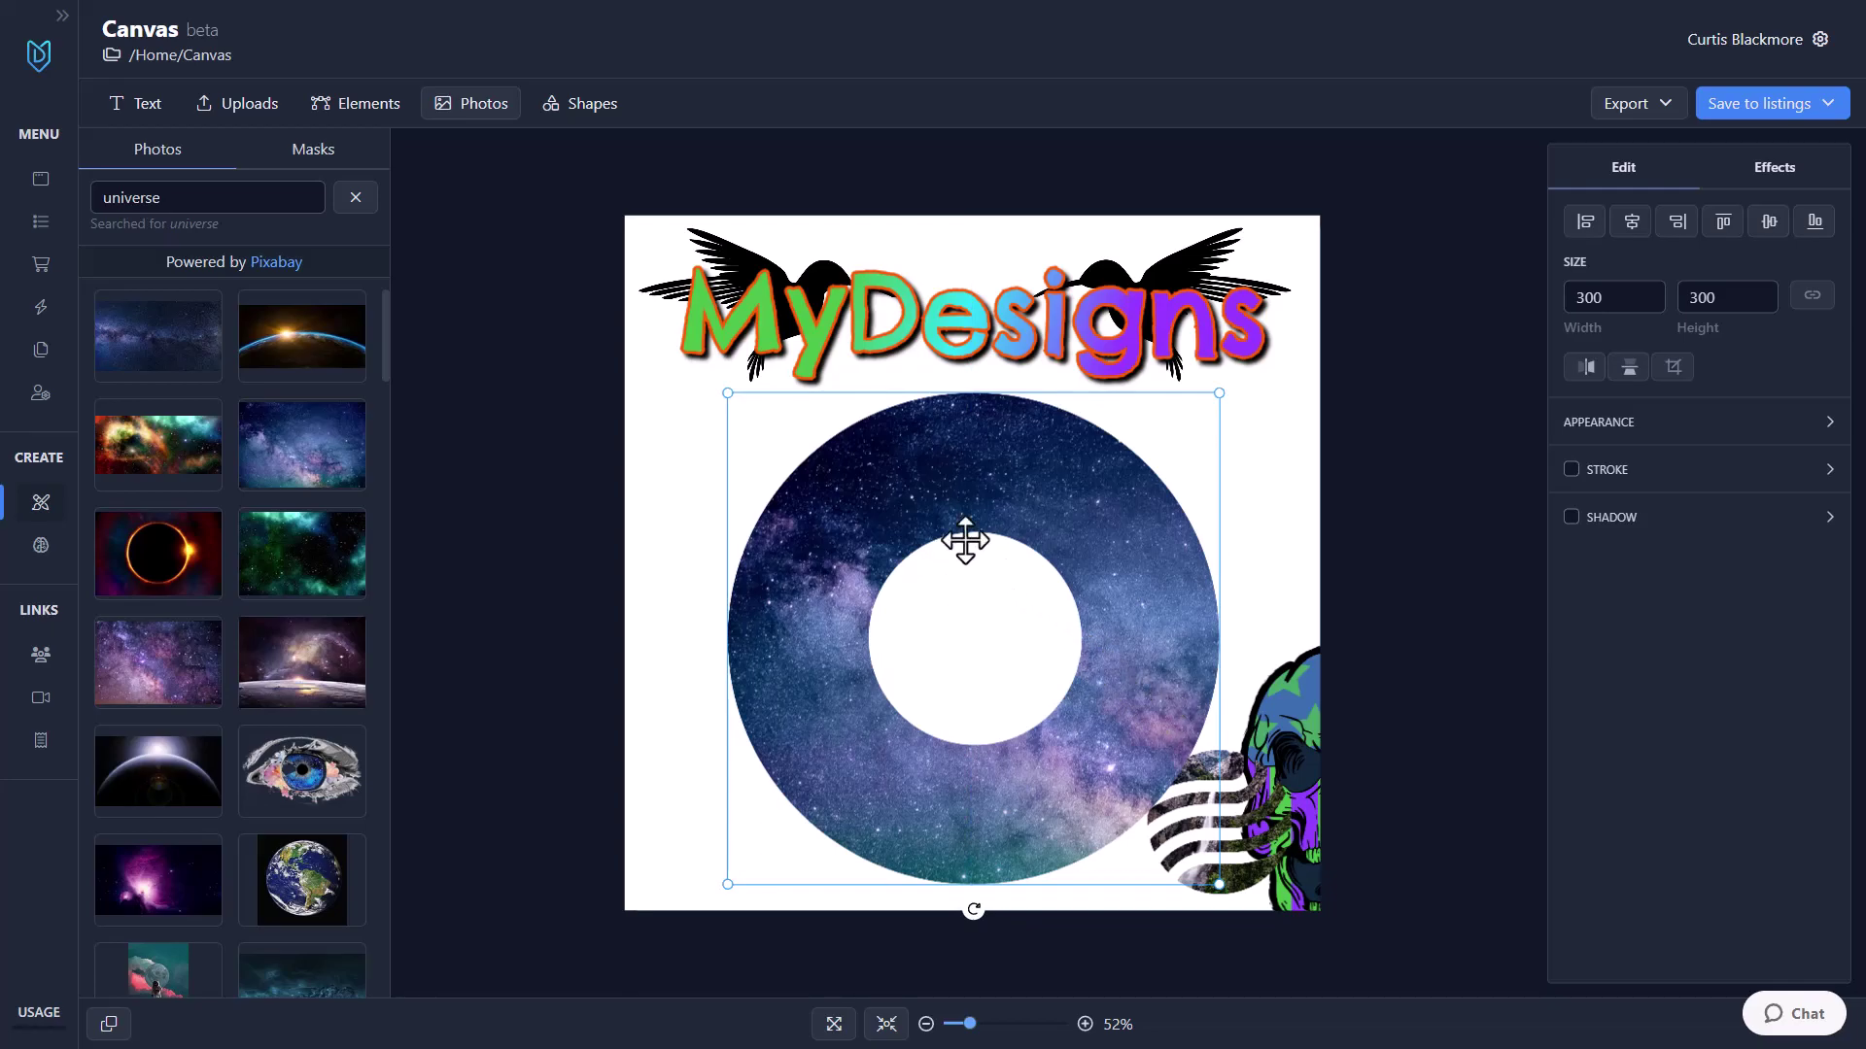
{"action": "left_click", "coordinate": [942, 315]}
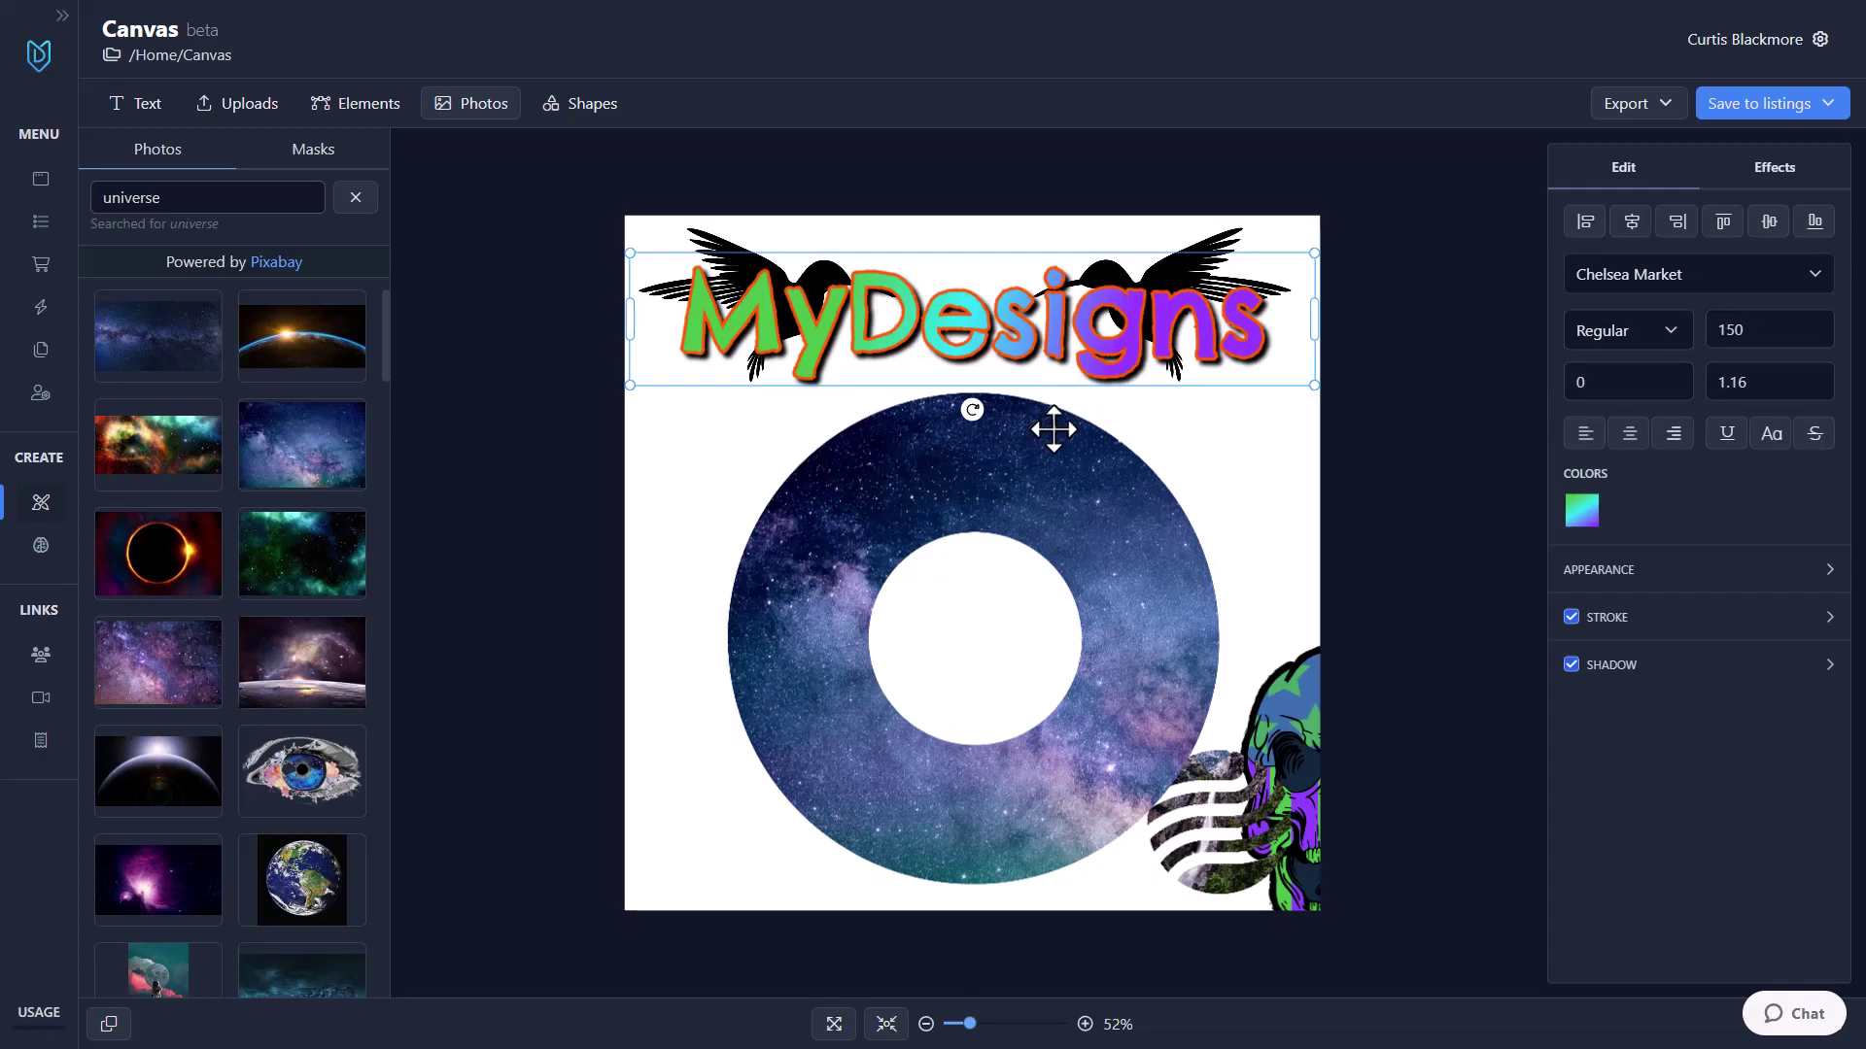
{"action": "left_click", "coordinate": [974, 520]}
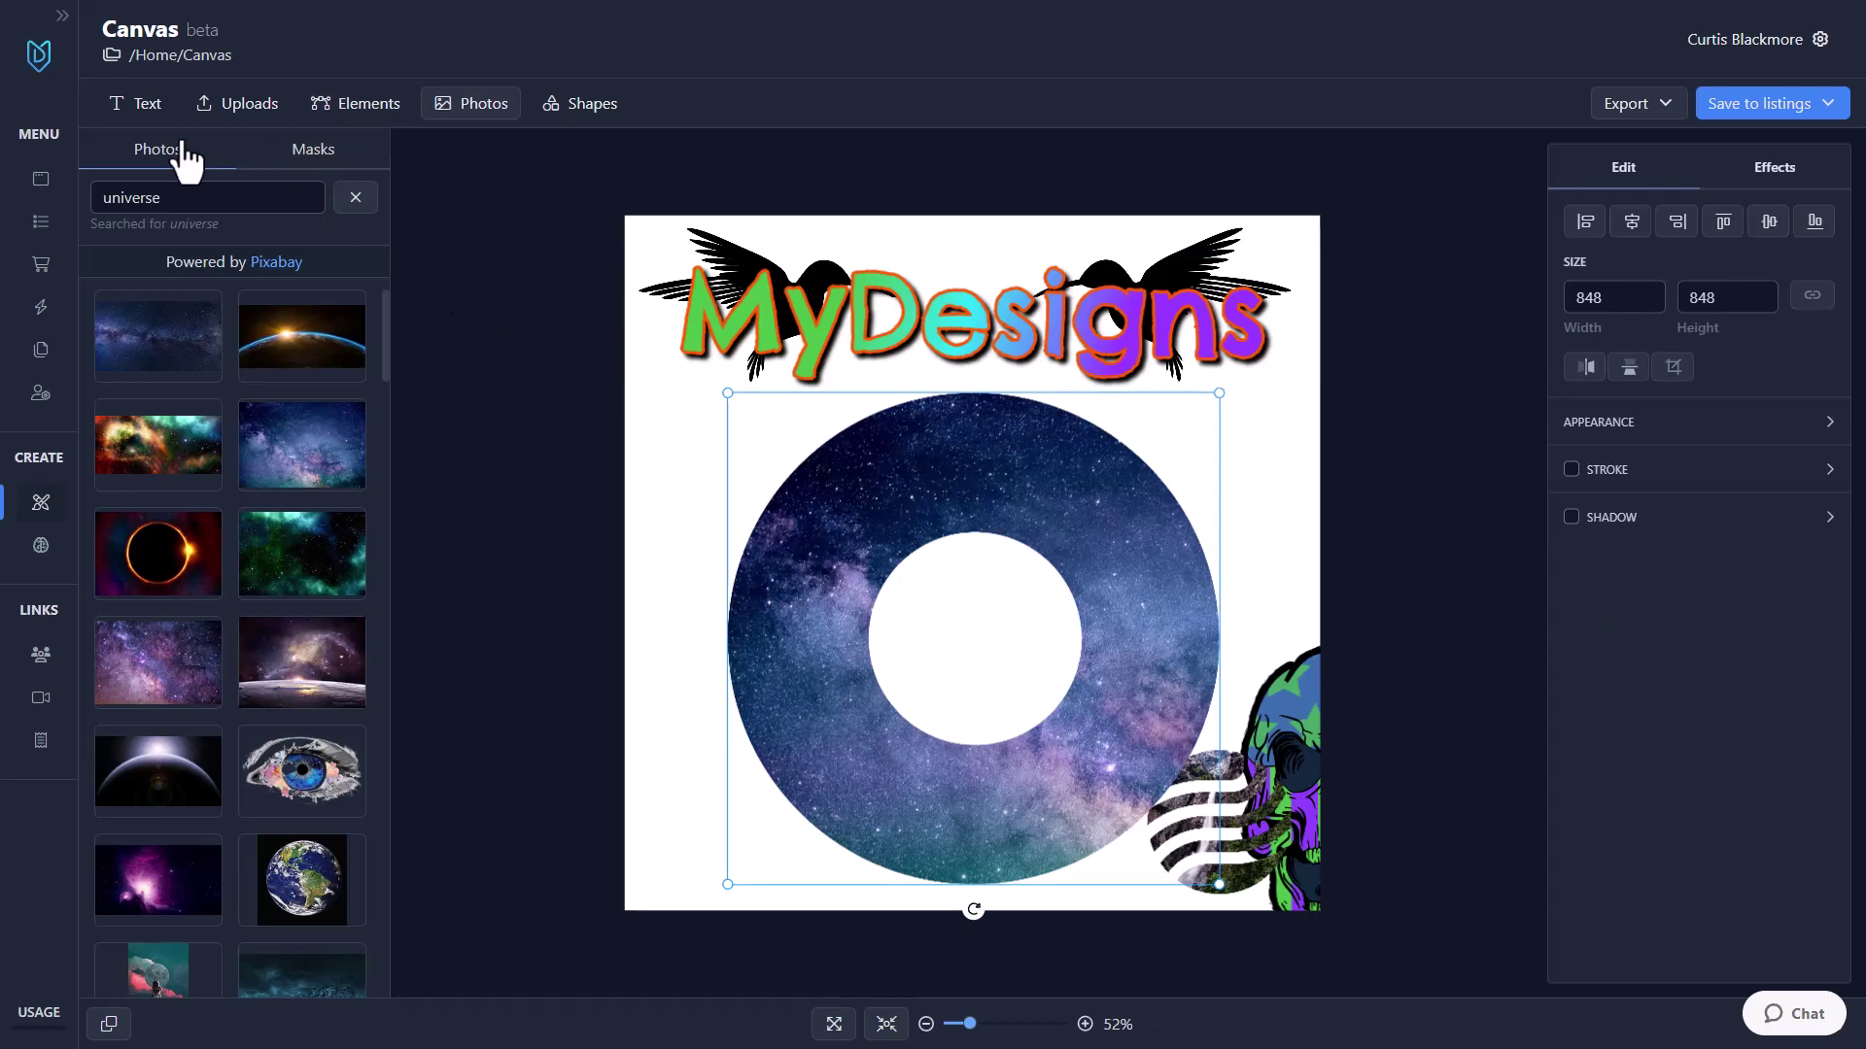
Step: Shrink the milky-way ring into the bottom-left corner
{"action": "left_click", "coordinate": [312, 152]}
{"action": "left_click", "coordinate": [180, 154]}
{"action": "left_click", "coordinate": [312, 151]}
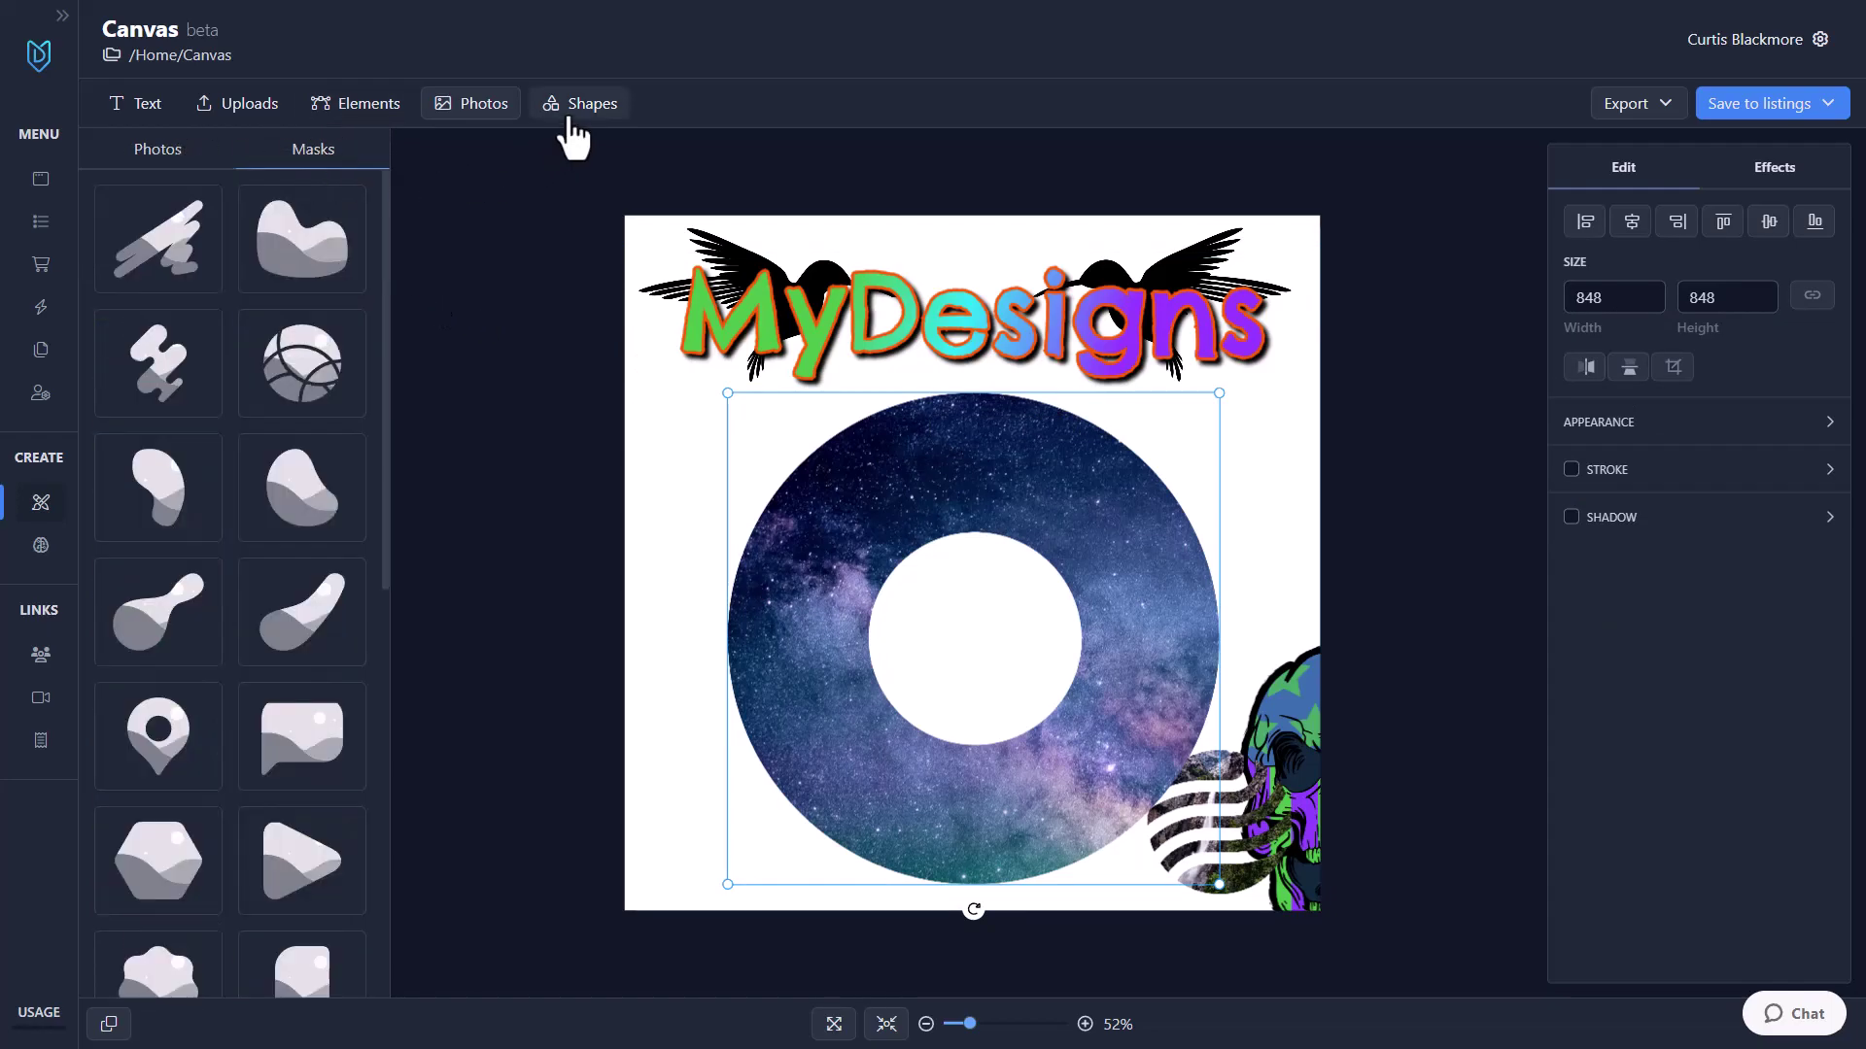
{"action": "left_click", "coordinate": [576, 105]}
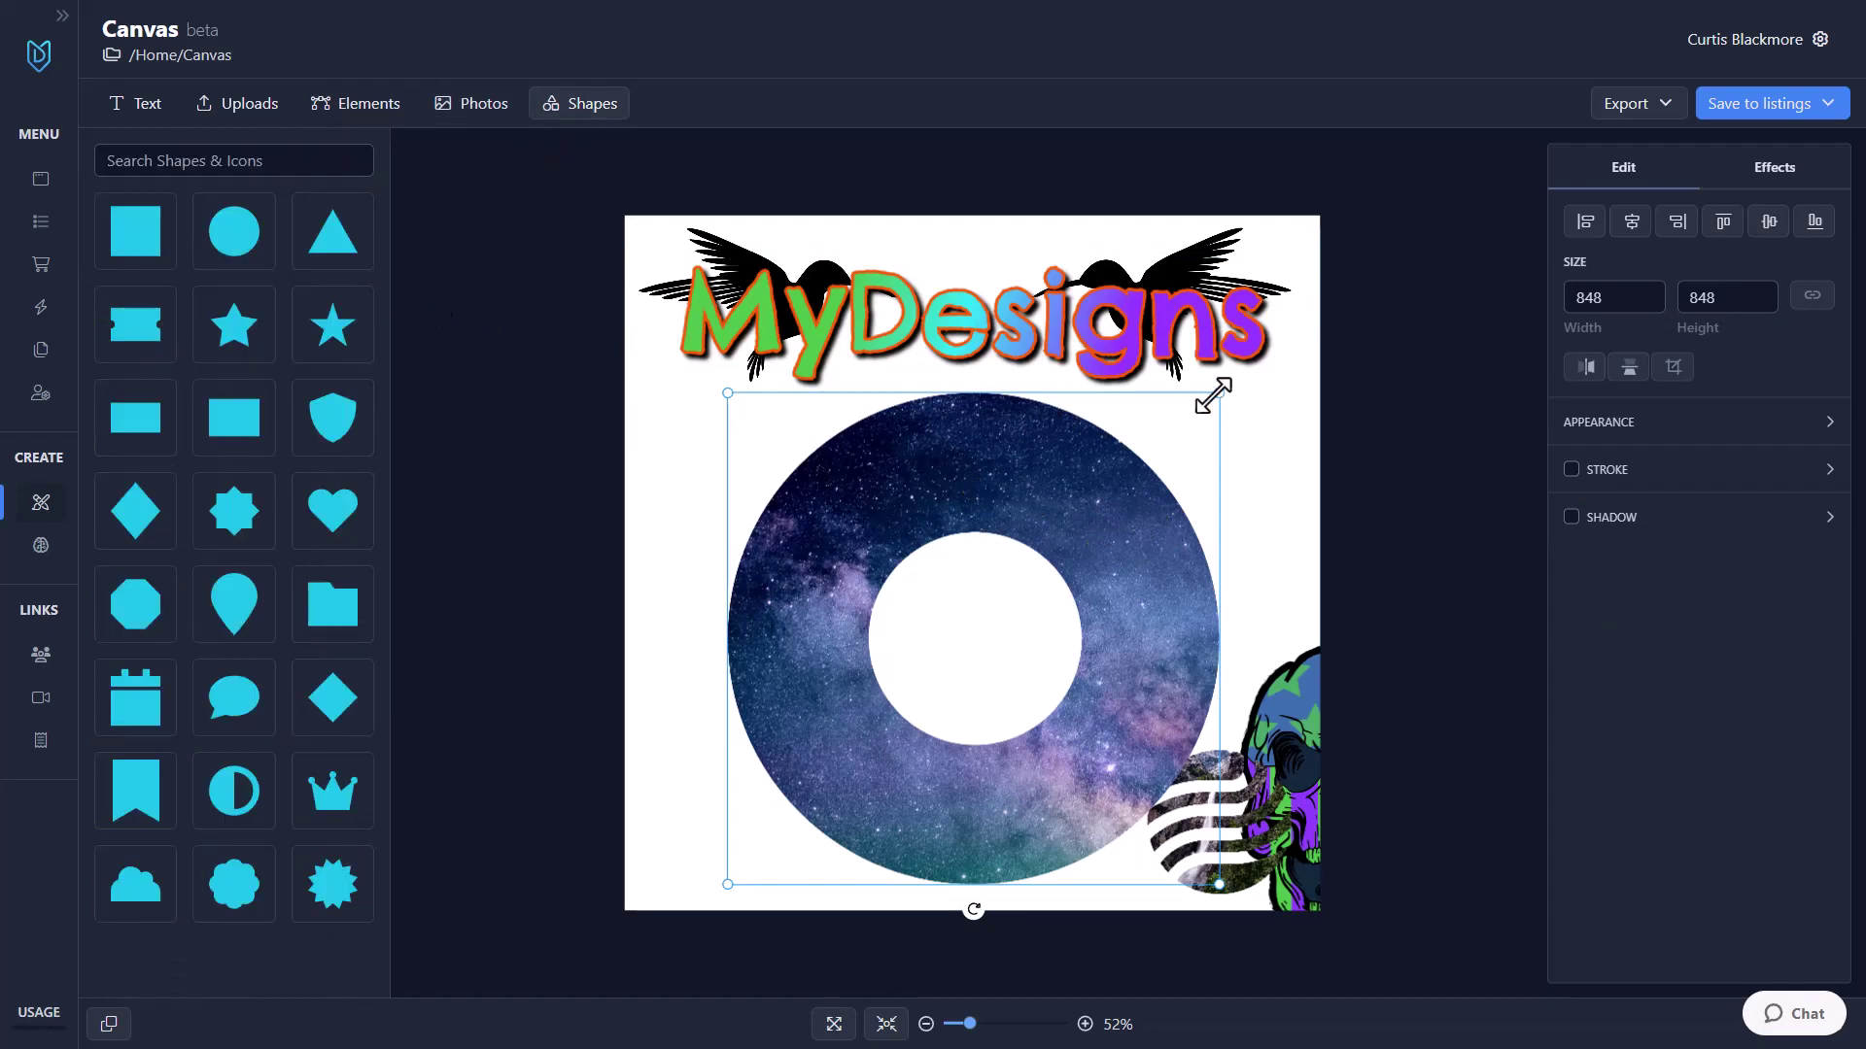
{"action": "left_click_drag", "start_coordinate": [1214, 396], "coordinate": [792, 792]}
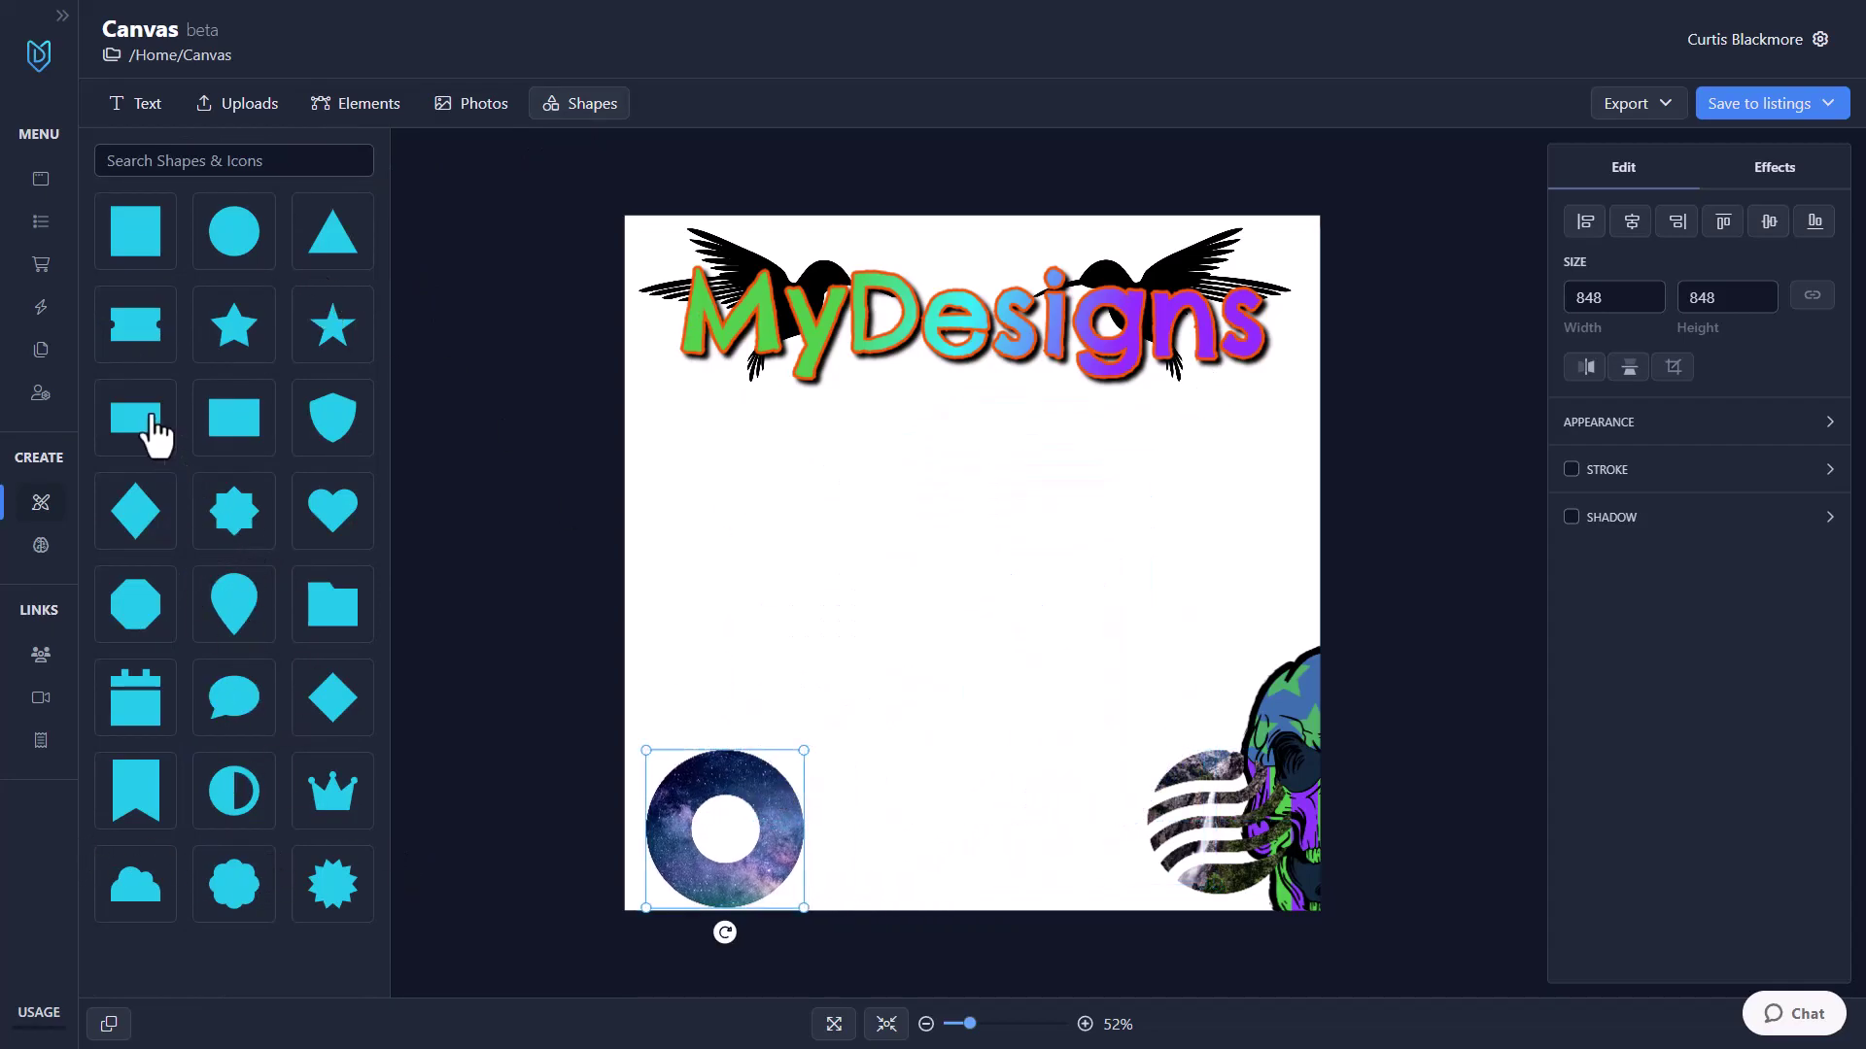
Step: Add a thin black bar under the title and an eight-point star below it
{"action": "left_click", "coordinate": [151, 420]}
{"action": "left_click_drag", "start_coordinate": [970, 649], "coordinate": [972, 506]}
{"action": "left_click_drag", "start_coordinate": [1122, 505], "coordinate": [1086, 482]}
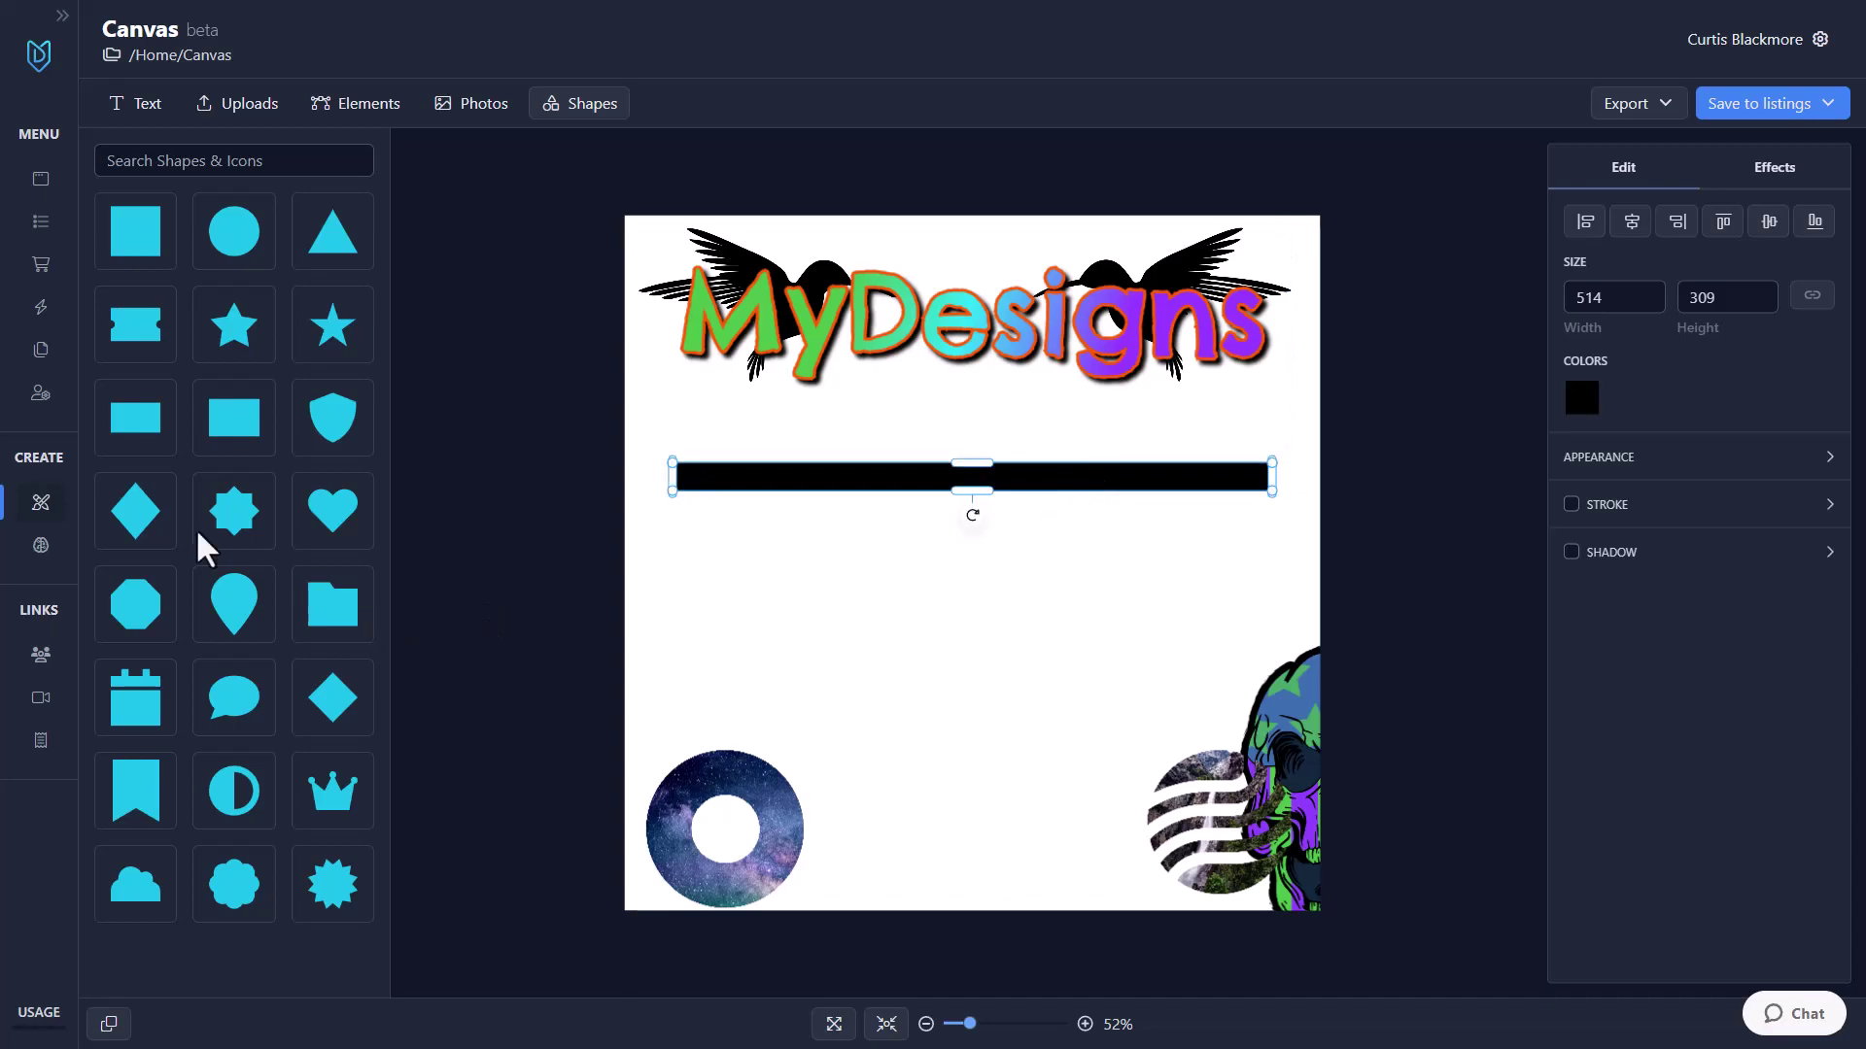
{"action": "left_click", "coordinate": [238, 530]}
{"action": "left_click_drag", "start_coordinate": [855, 556], "coordinate": [858, 649]}
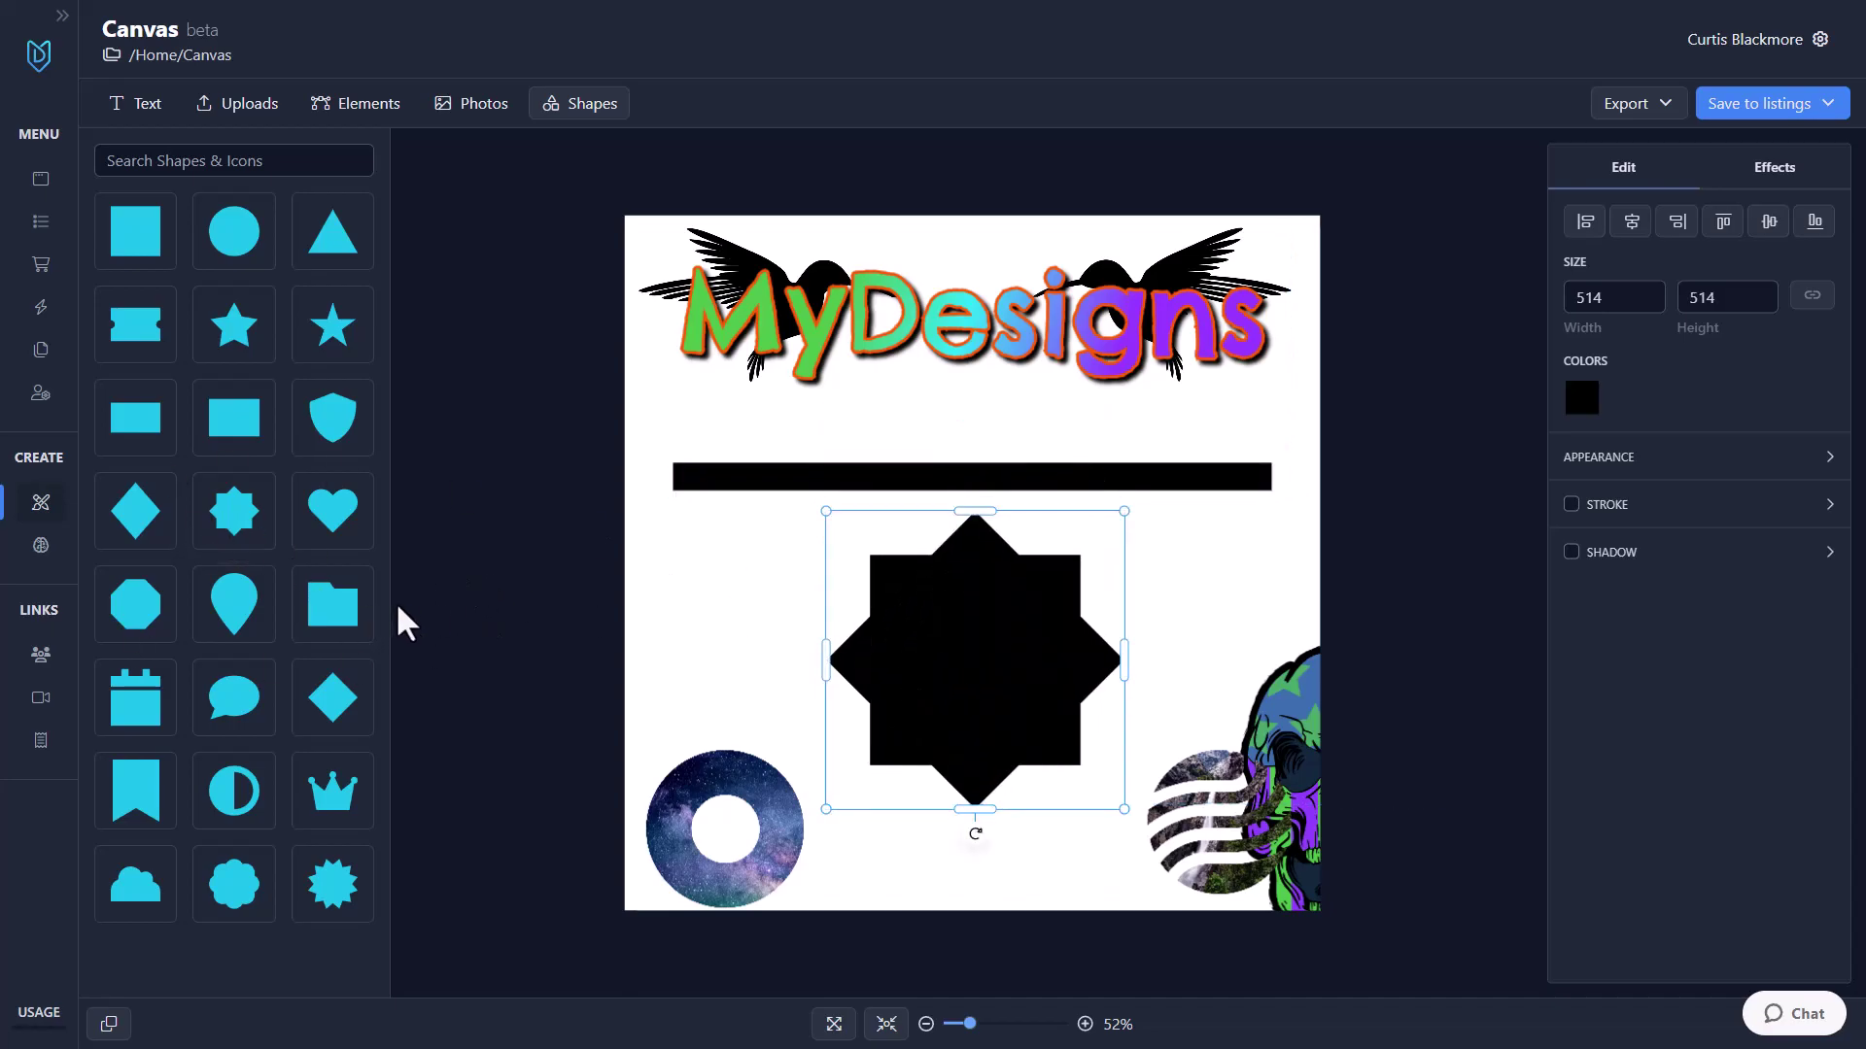
Step: Give the eight-point star a linear green-to-red gradient fill
{"action": "left_click", "coordinate": [1581, 397]}
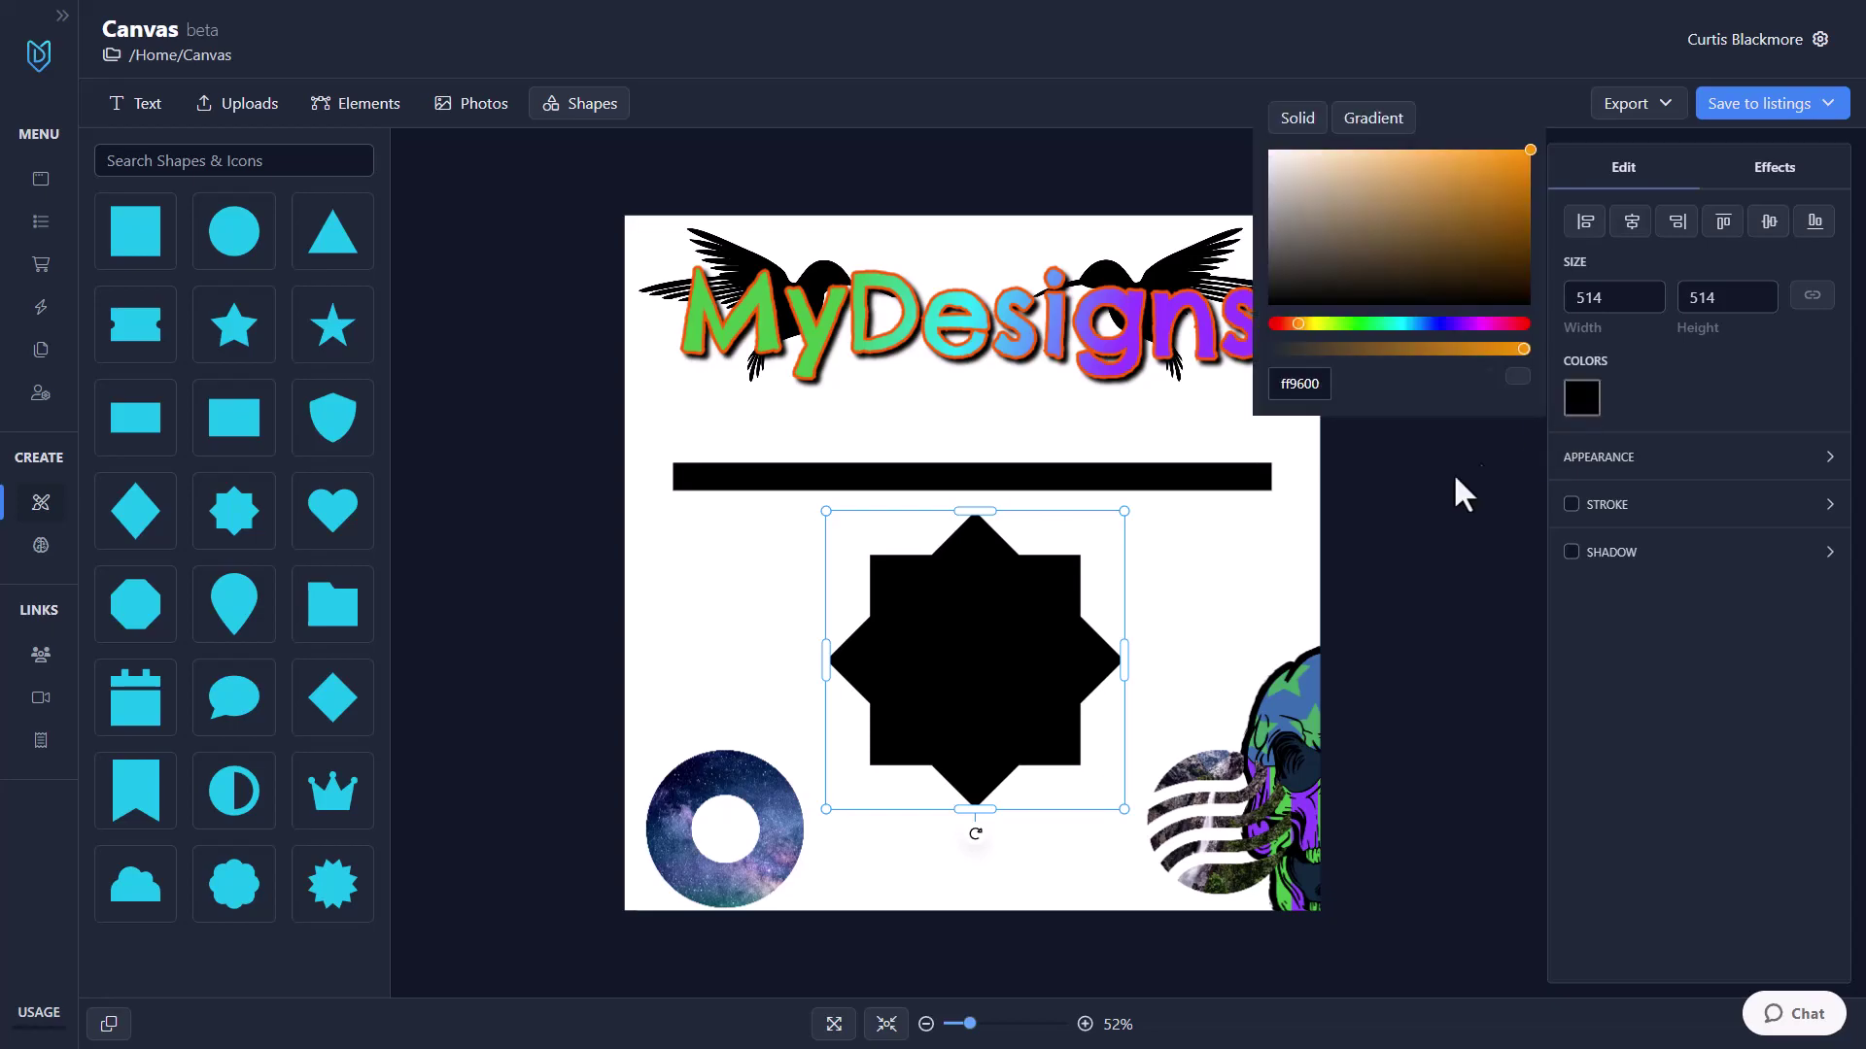
{"action": "left_click", "coordinate": [1454, 260]}
{"action": "left_click", "coordinate": [1493, 323]}
{"action": "left_click", "coordinate": [1512, 153]}
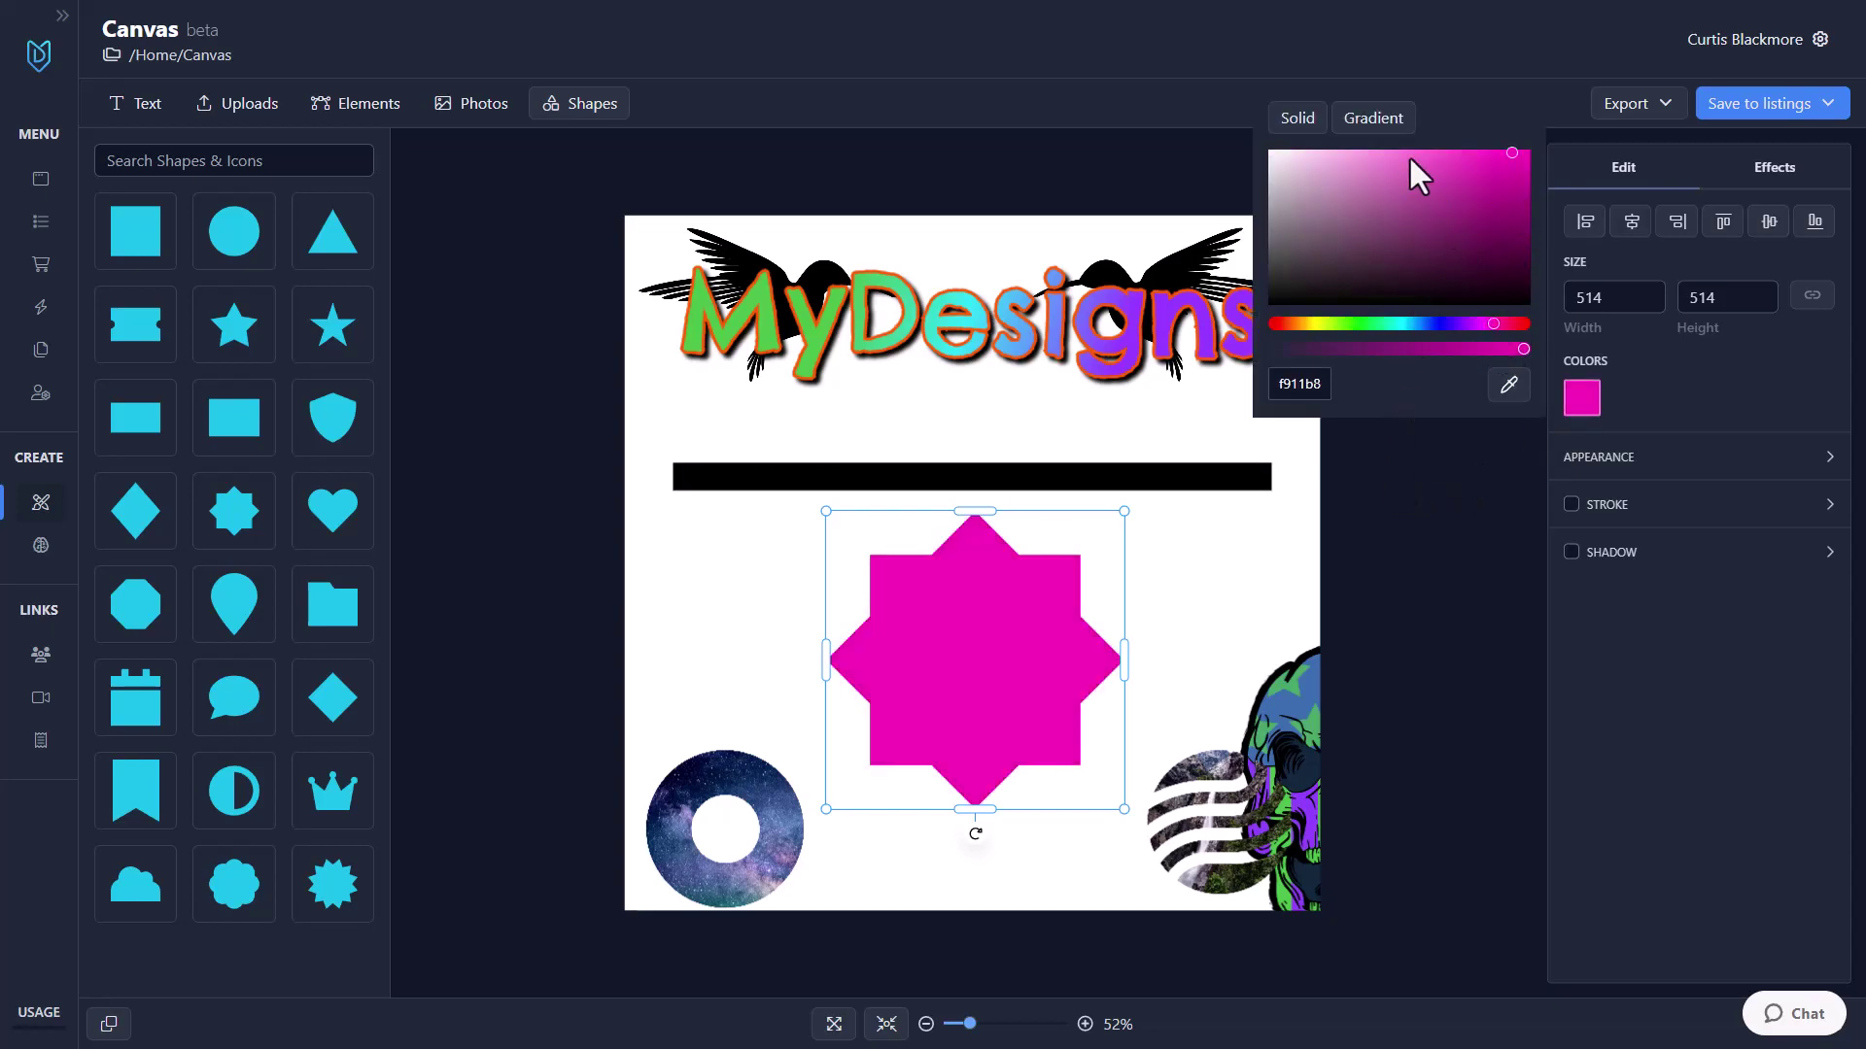
{"action": "left_click", "coordinate": [1373, 118]}
{"action": "left_click", "coordinate": [1443, 222]}
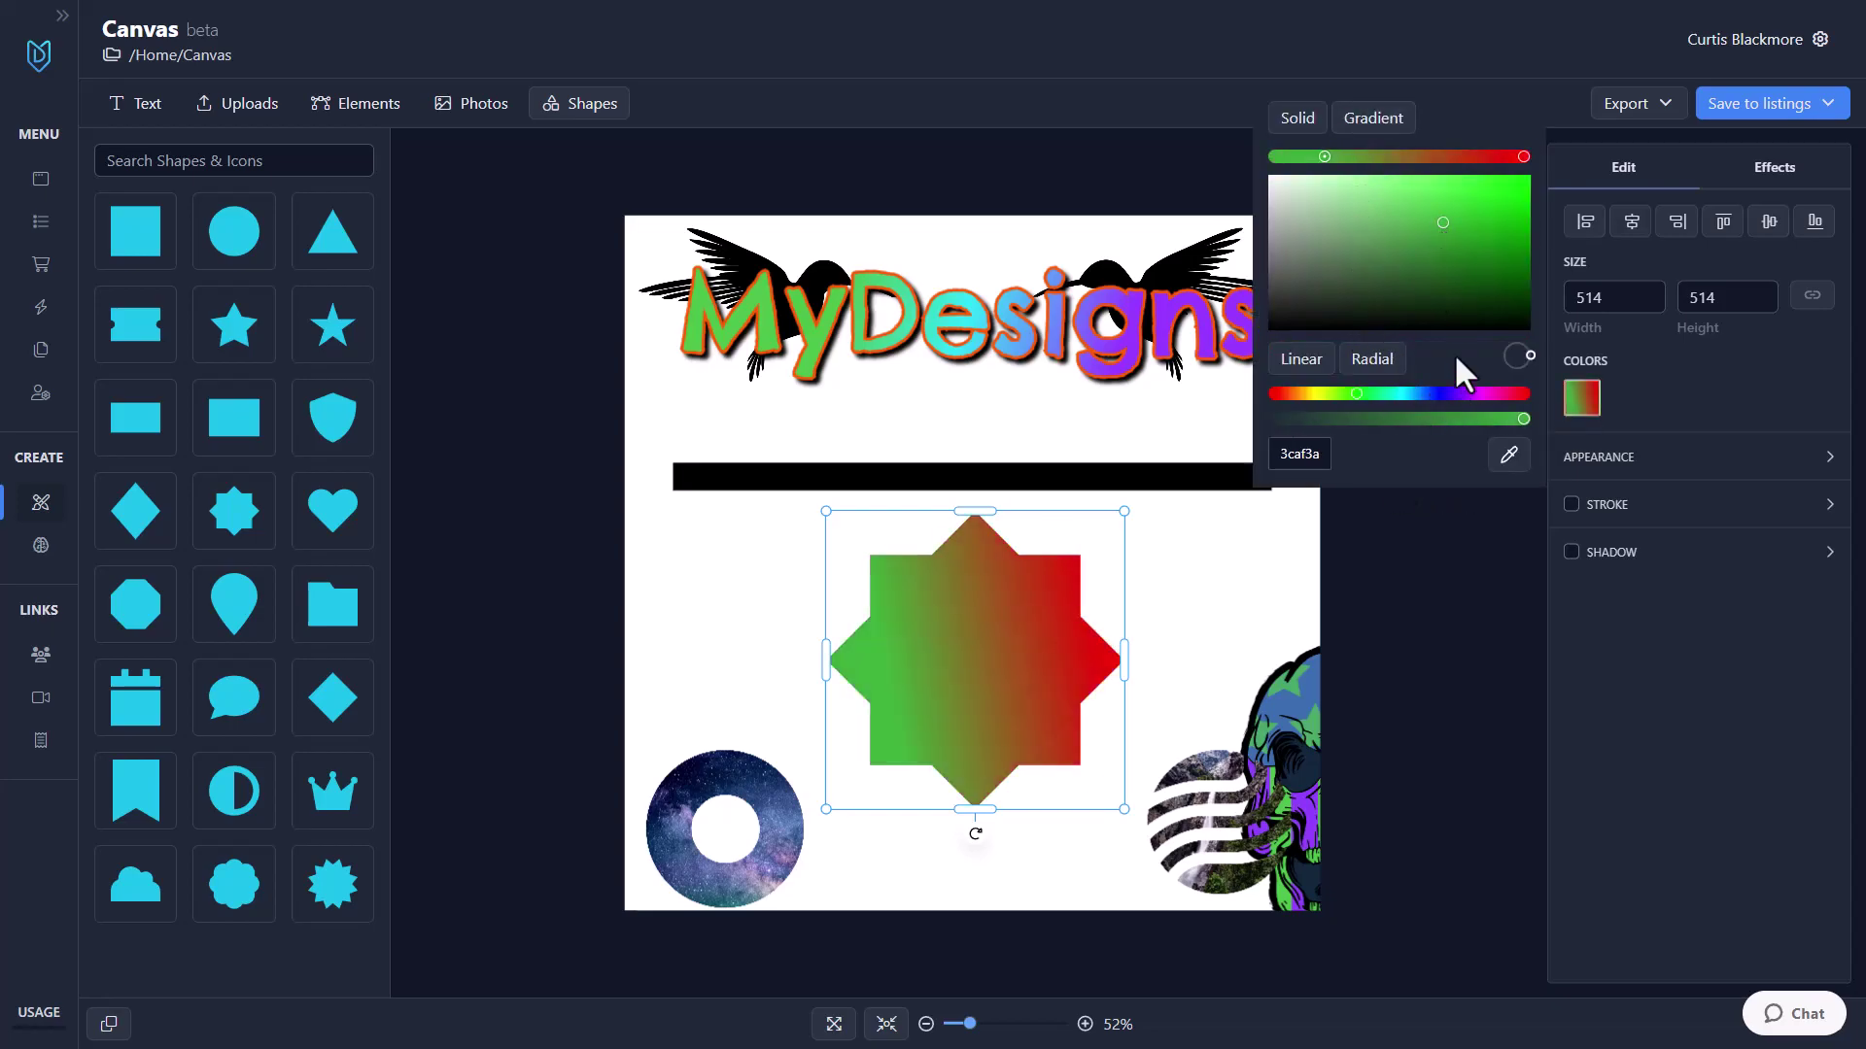
{"action": "left_click", "coordinate": [1375, 361]}
{"action": "left_click", "coordinate": [1301, 362]}
Step: Fill the bar with an eeff00 yellow to d800ff magenta gradient and raise it slightly
{"action": "left_click", "coordinate": [1037, 657]}
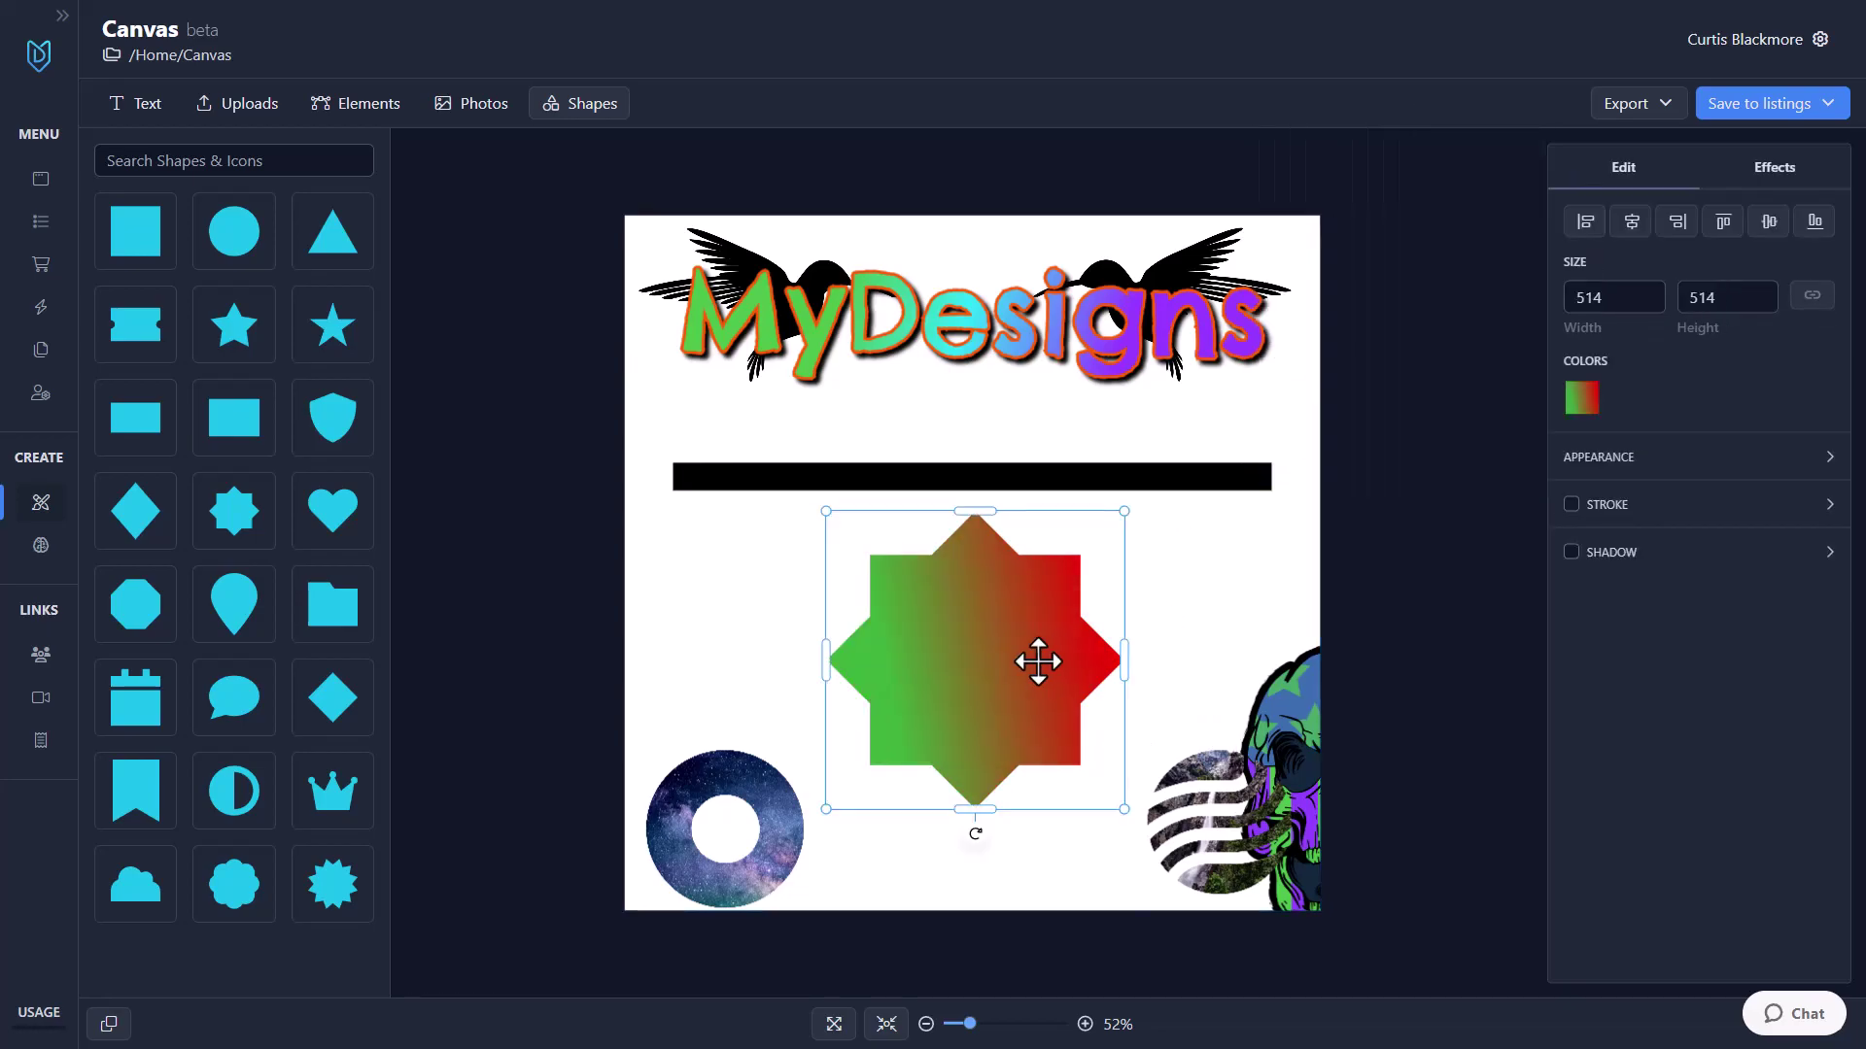
{"action": "left_click", "coordinate": [1075, 479]}
{"action": "left_click", "coordinate": [1581, 400]}
{"action": "left_click", "coordinate": [1373, 129]}
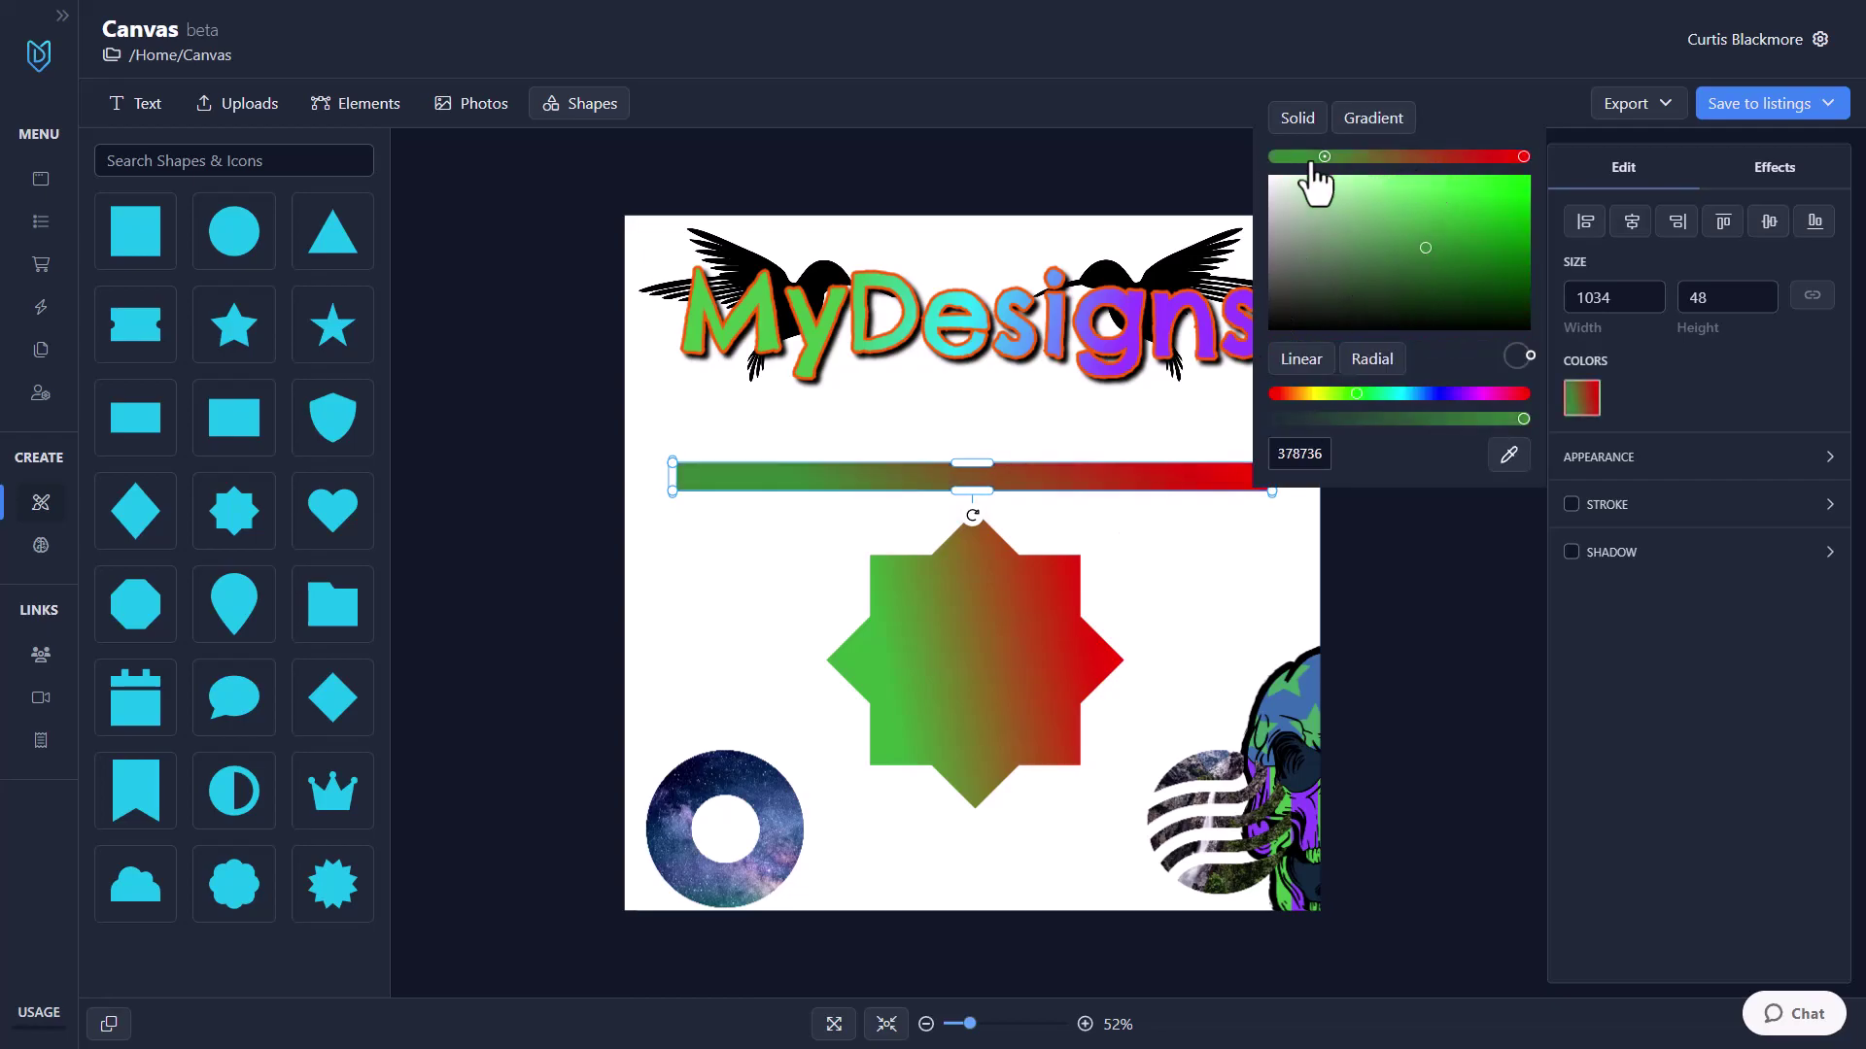
{"action": "left_click_drag", "start_coordinate": [1359, 407], "coordinate": [1310, 398]}
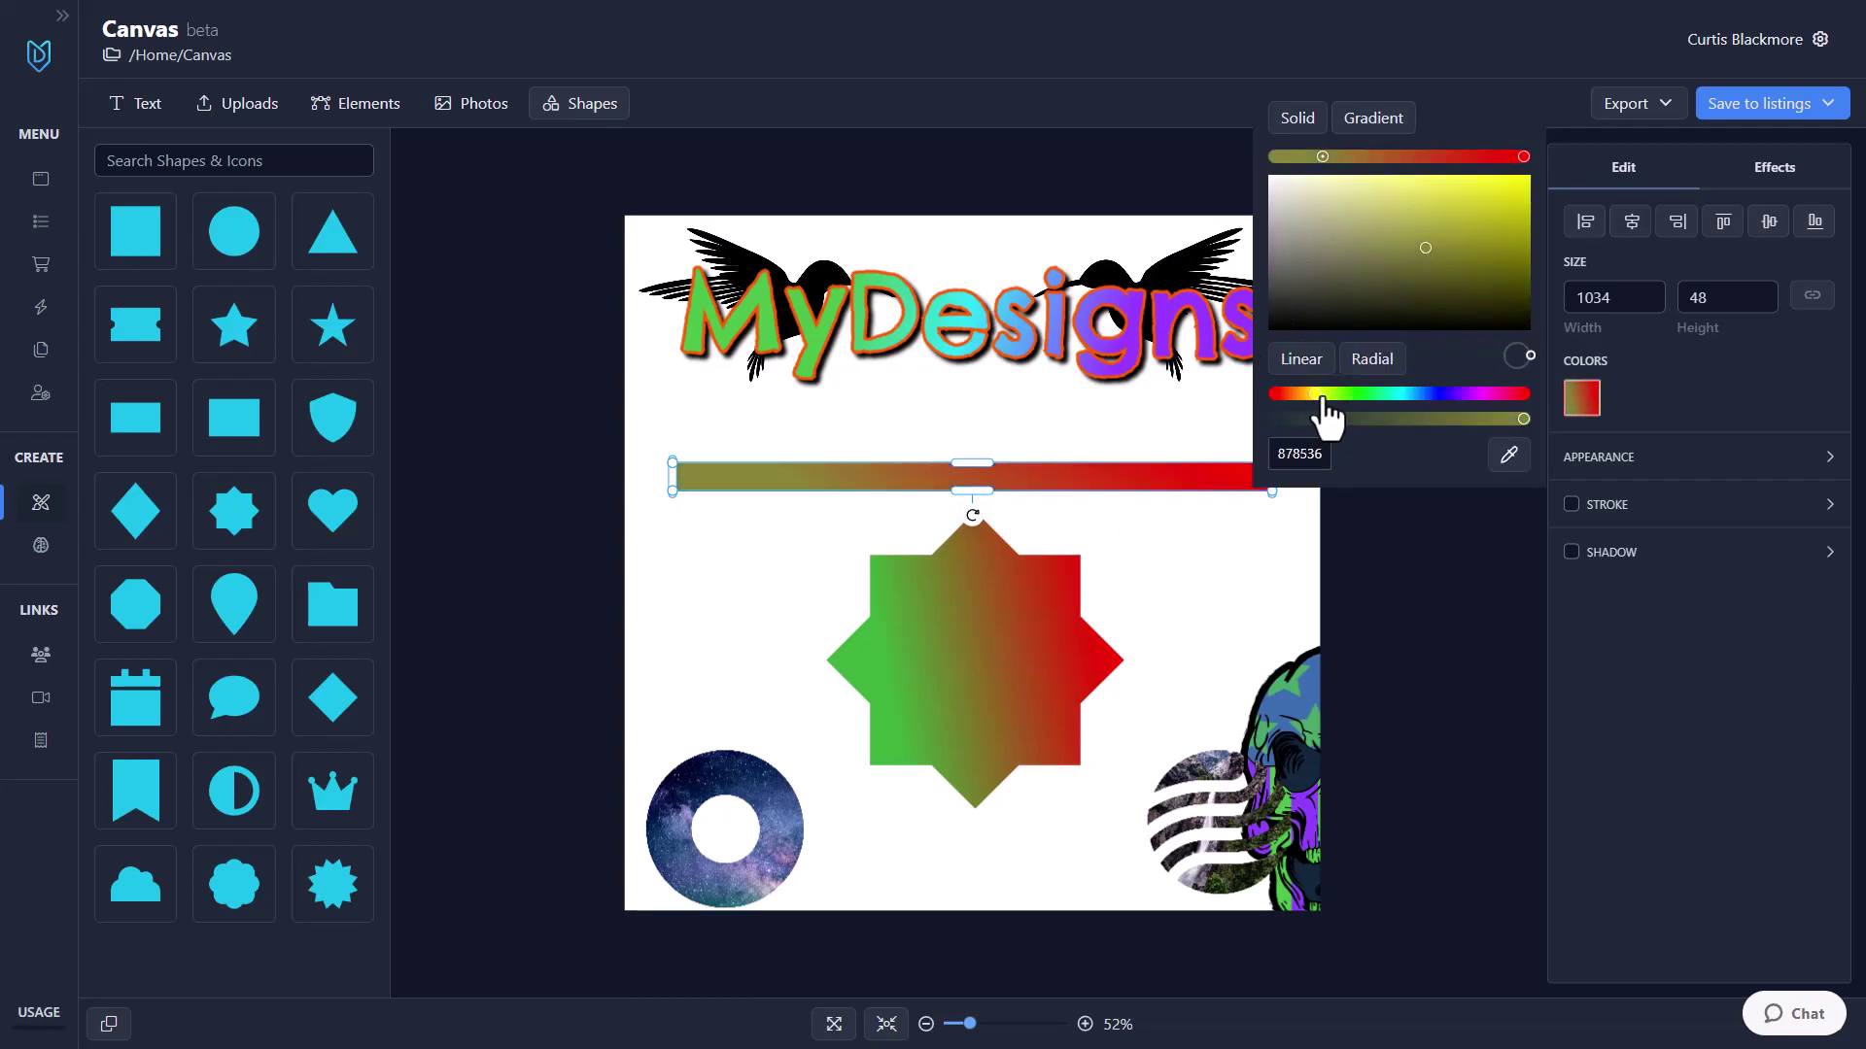
{"action": "left_click_drag", "start_coordinate": [1458, 225], "coordinate": [1530, 178]}
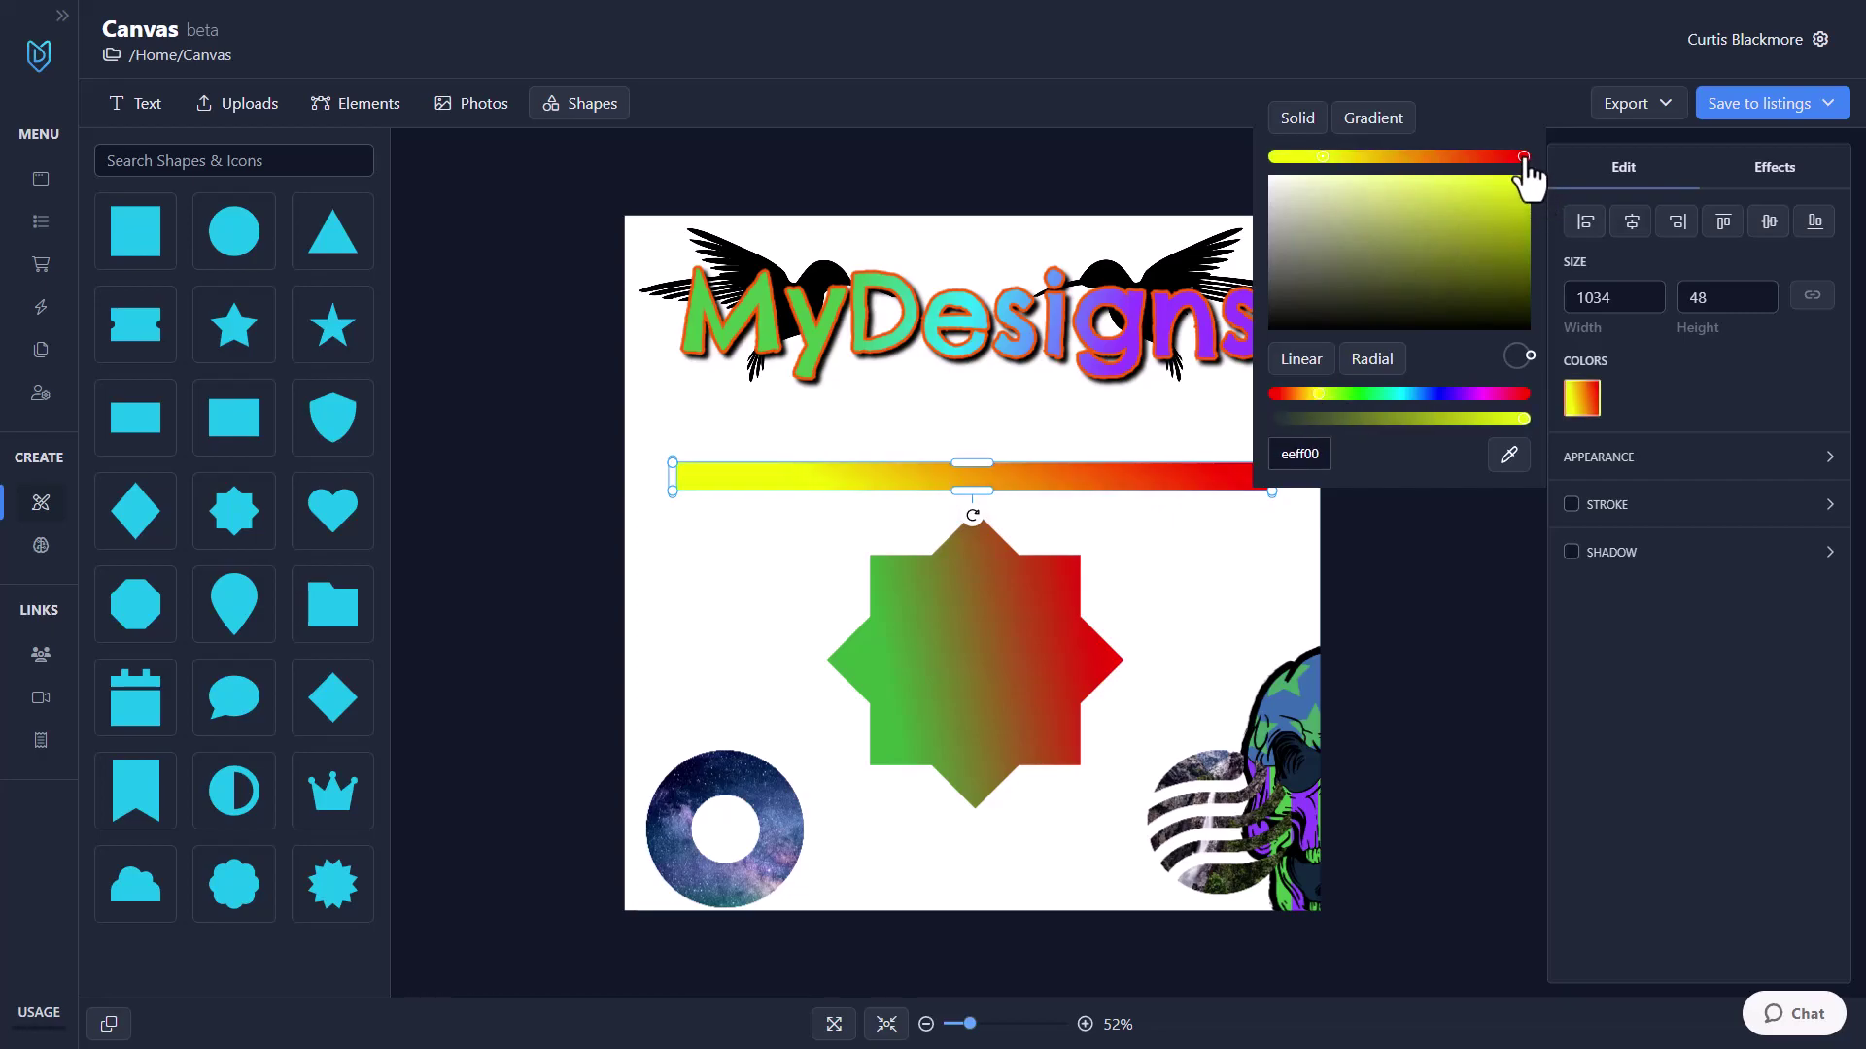
{"action": "left_click", "coordinate": [1522, 158]}
{"action": "left_click", "coordinate": [1471, 393]}
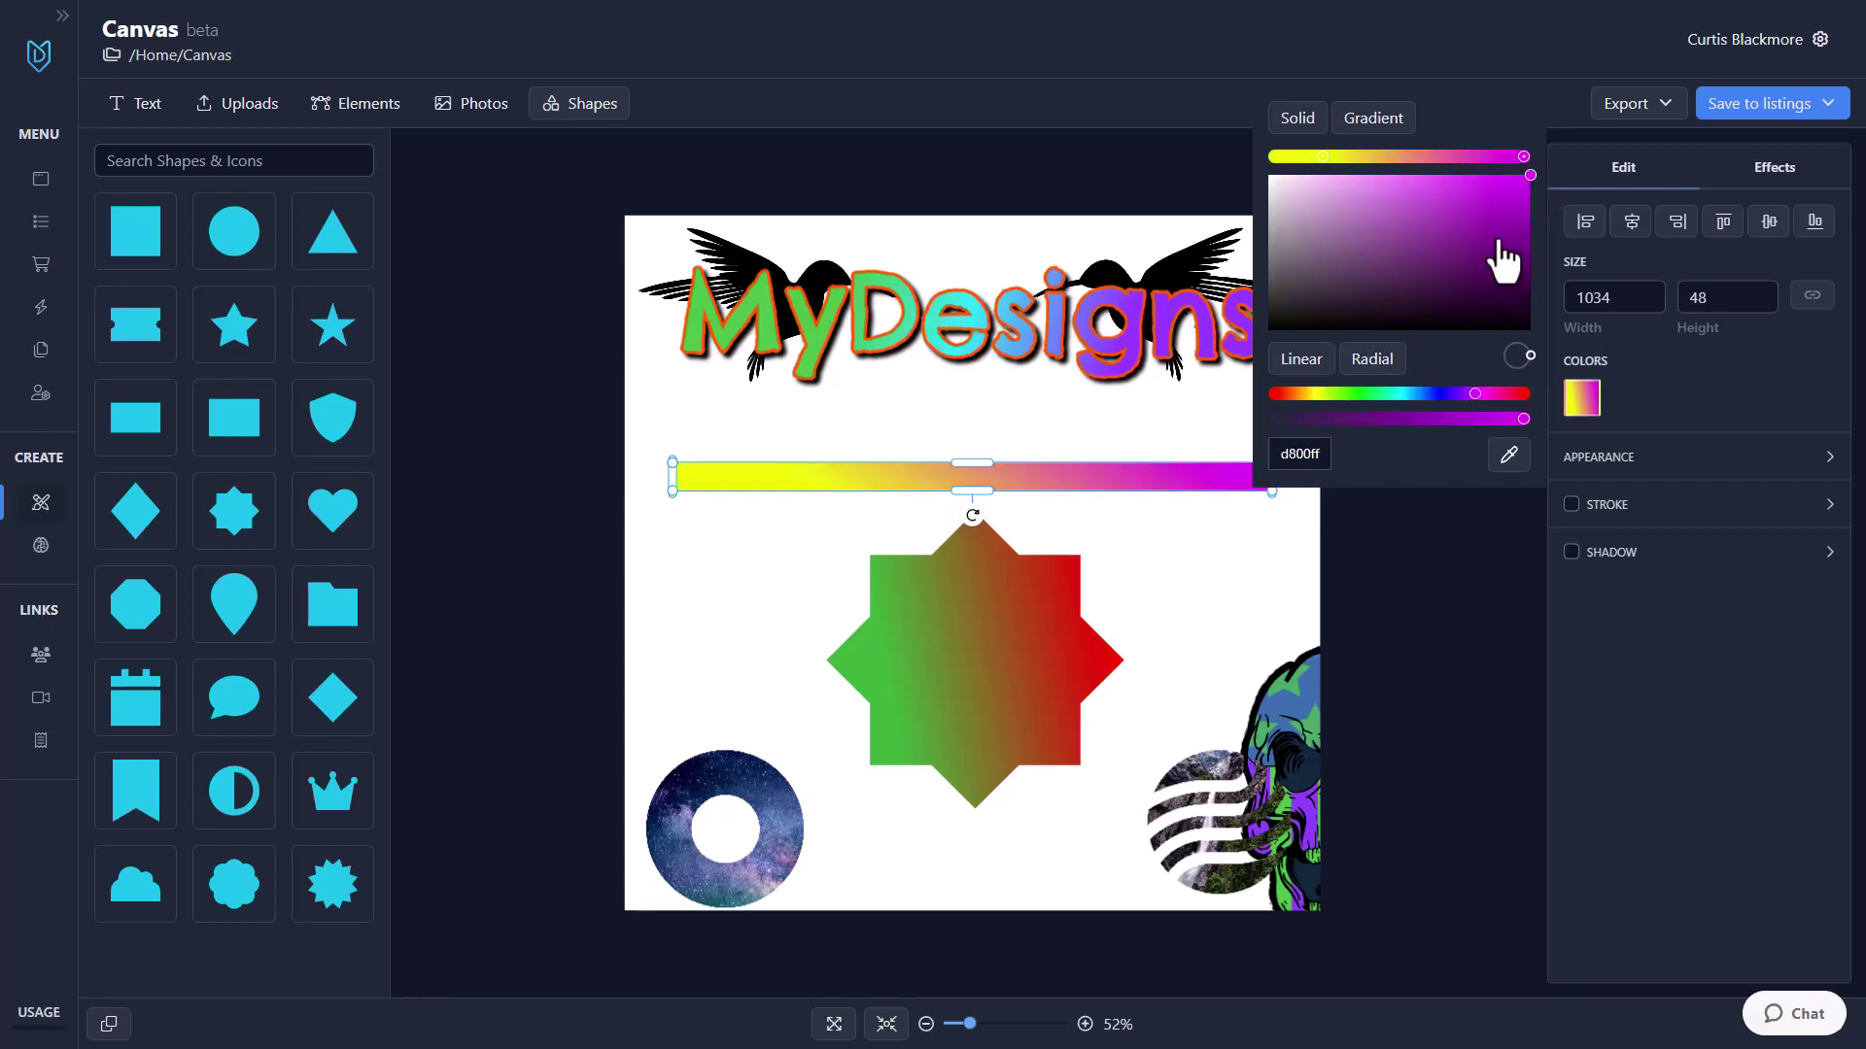
{"action": "left_click", "coordinate": [1254, 508]}
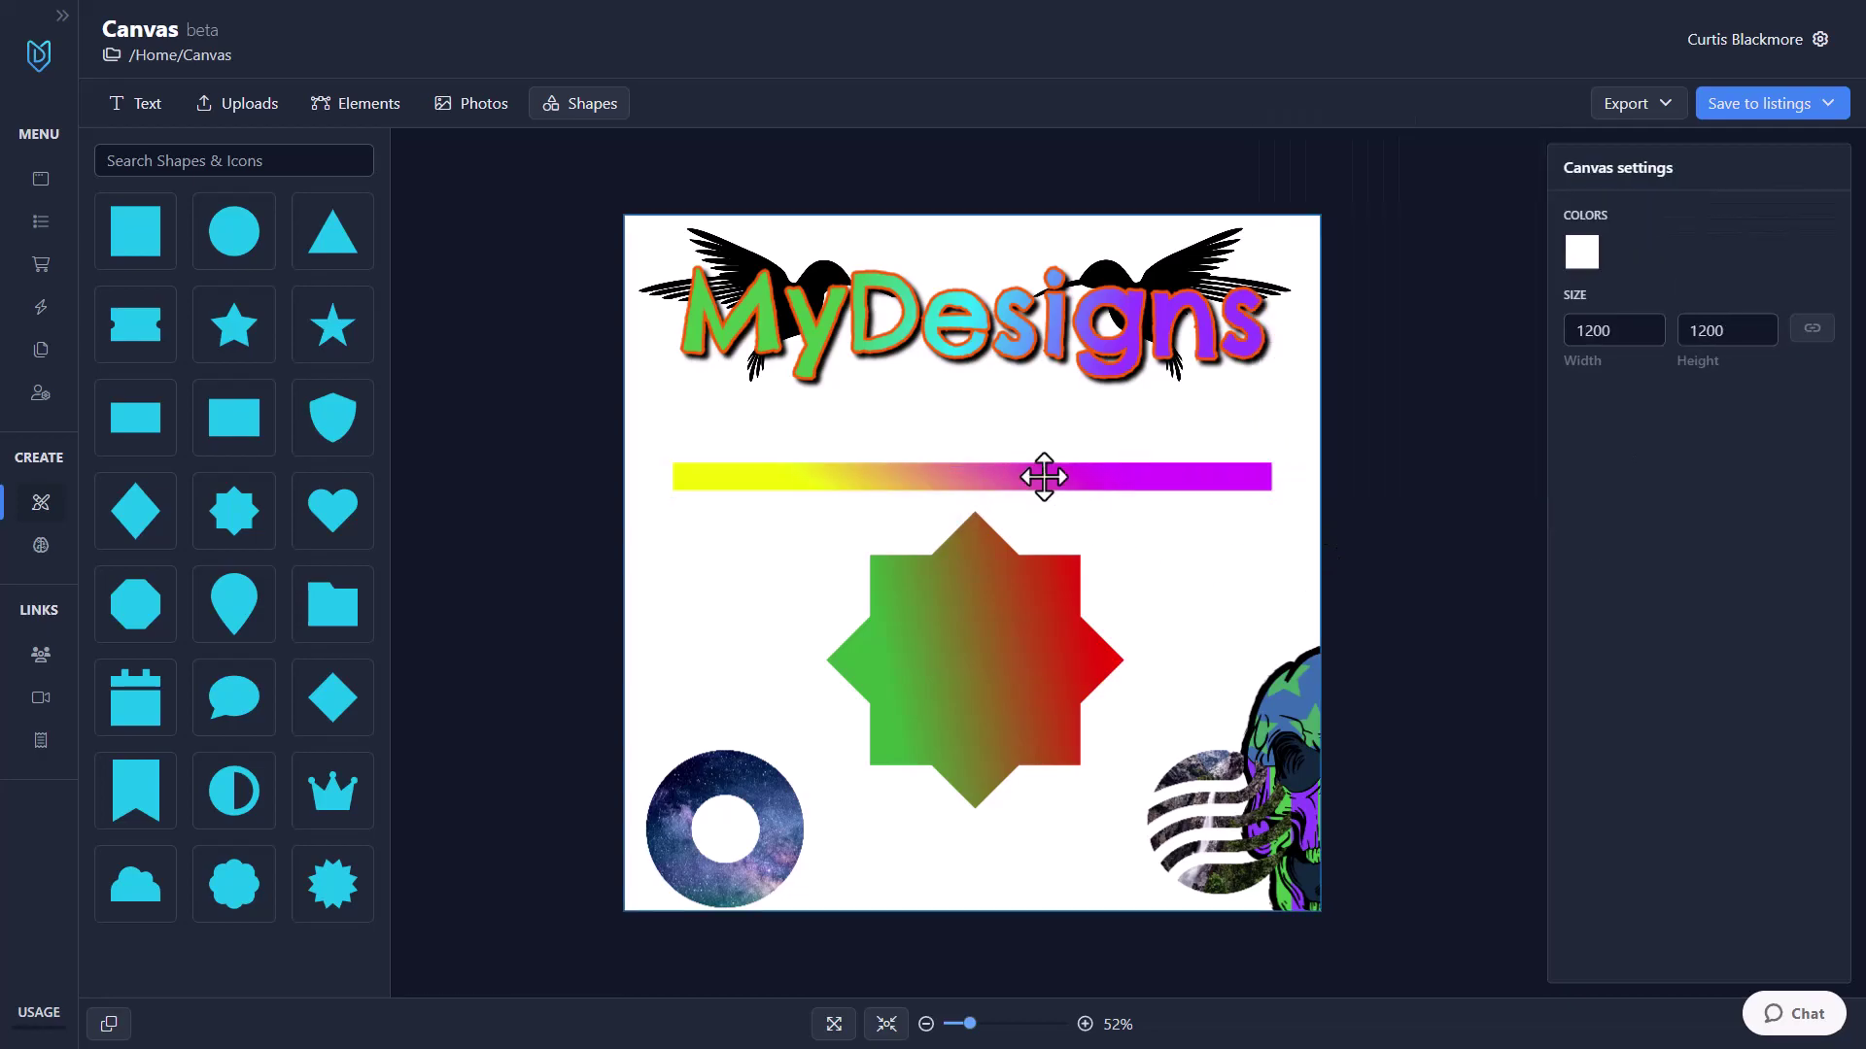
{"action": "left_click_drag", "start_coordinate": [1044, 476], "coordinate": [1040, 458]}
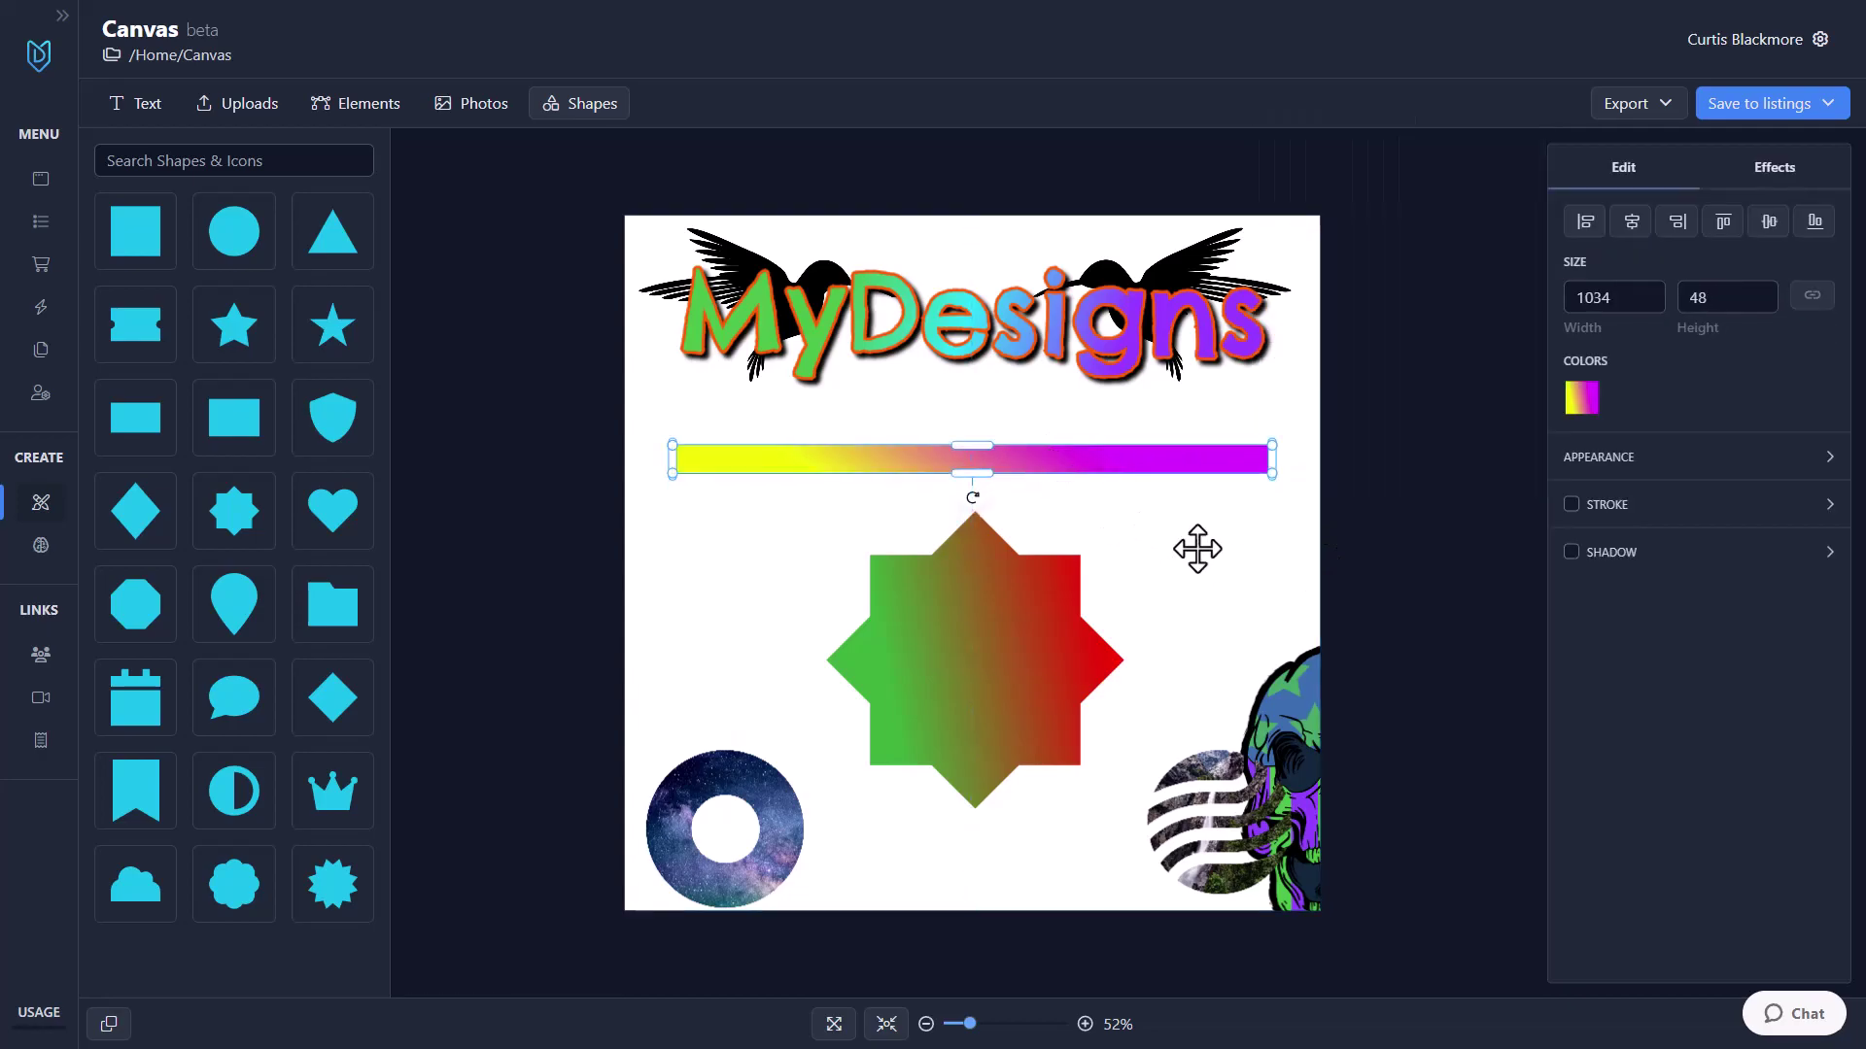
Step: Delete the gradient bar, the star, the galaxy ring and the striped circle
{"action": "key", "text": "Delete"}
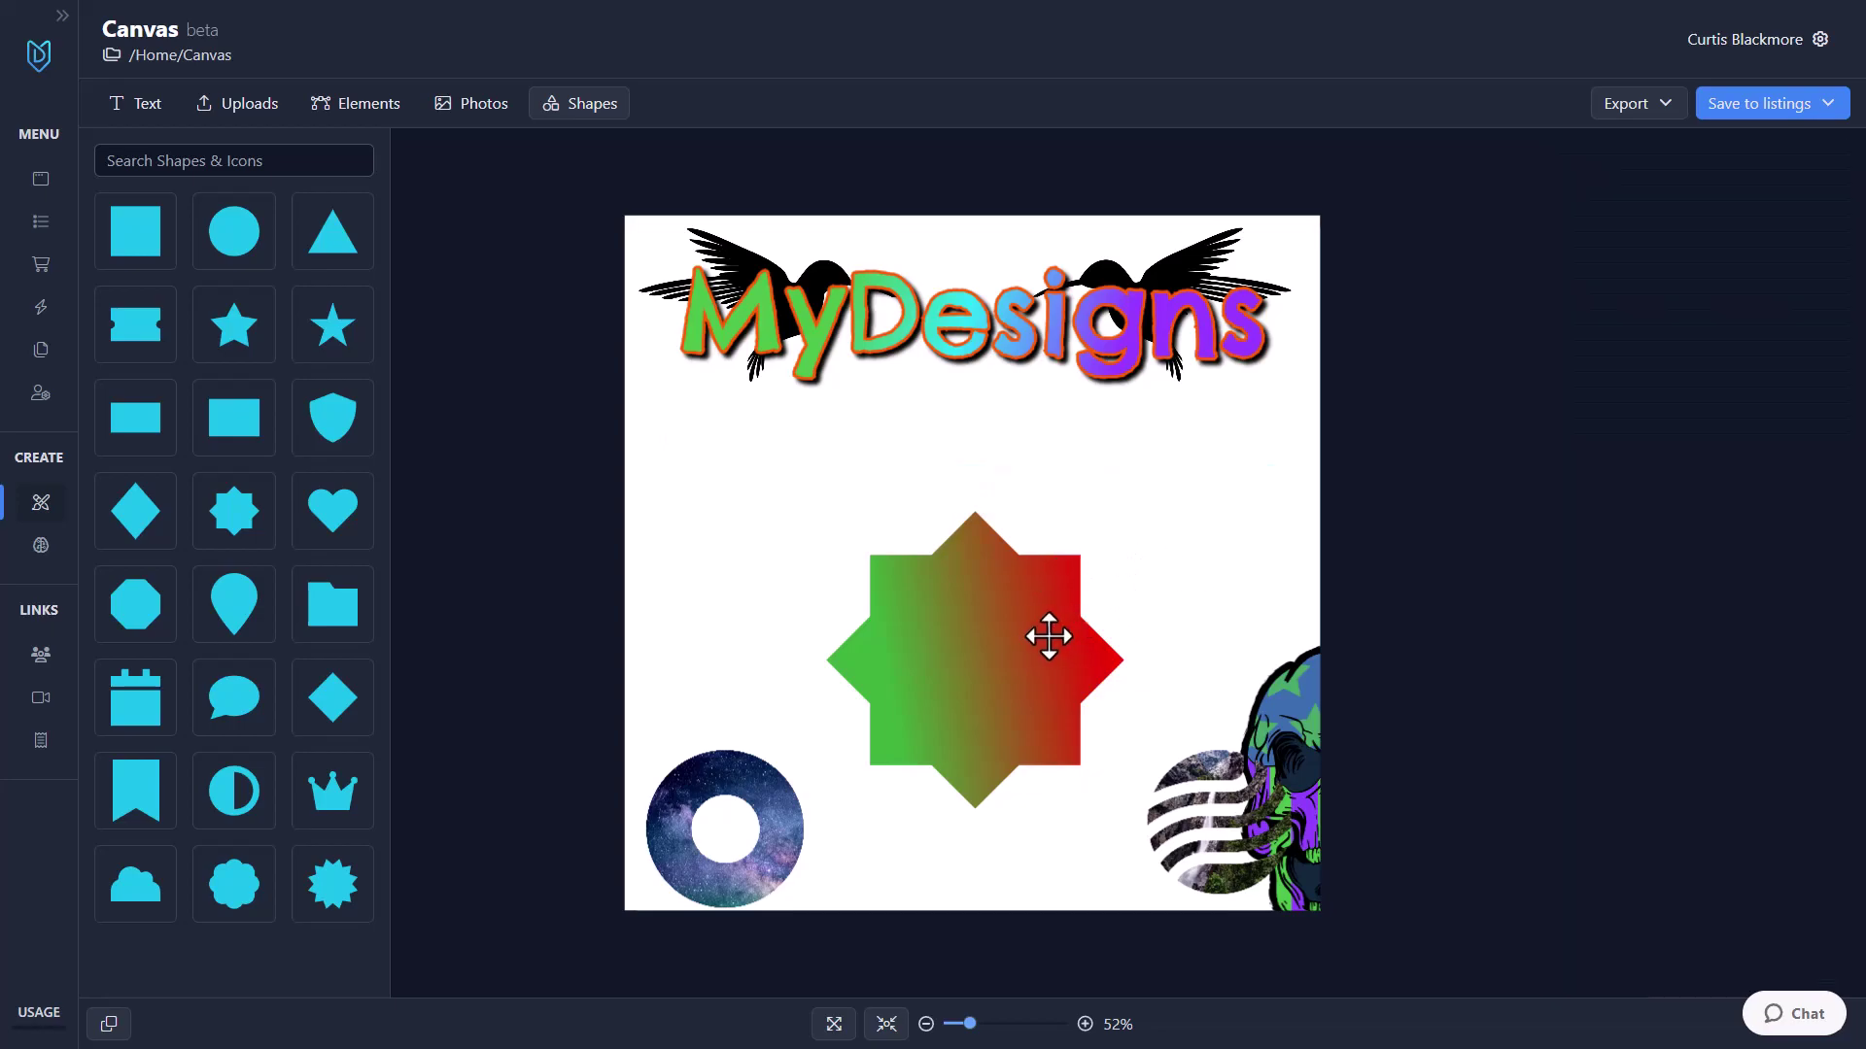
{"action": "left_click", "coordinate": [1041, 637]}
{"action": "key", "text": "Delete"}
{"action": "left_click_drag", "start_coordinate": [716, 816], "coordinate": [808, 612]}
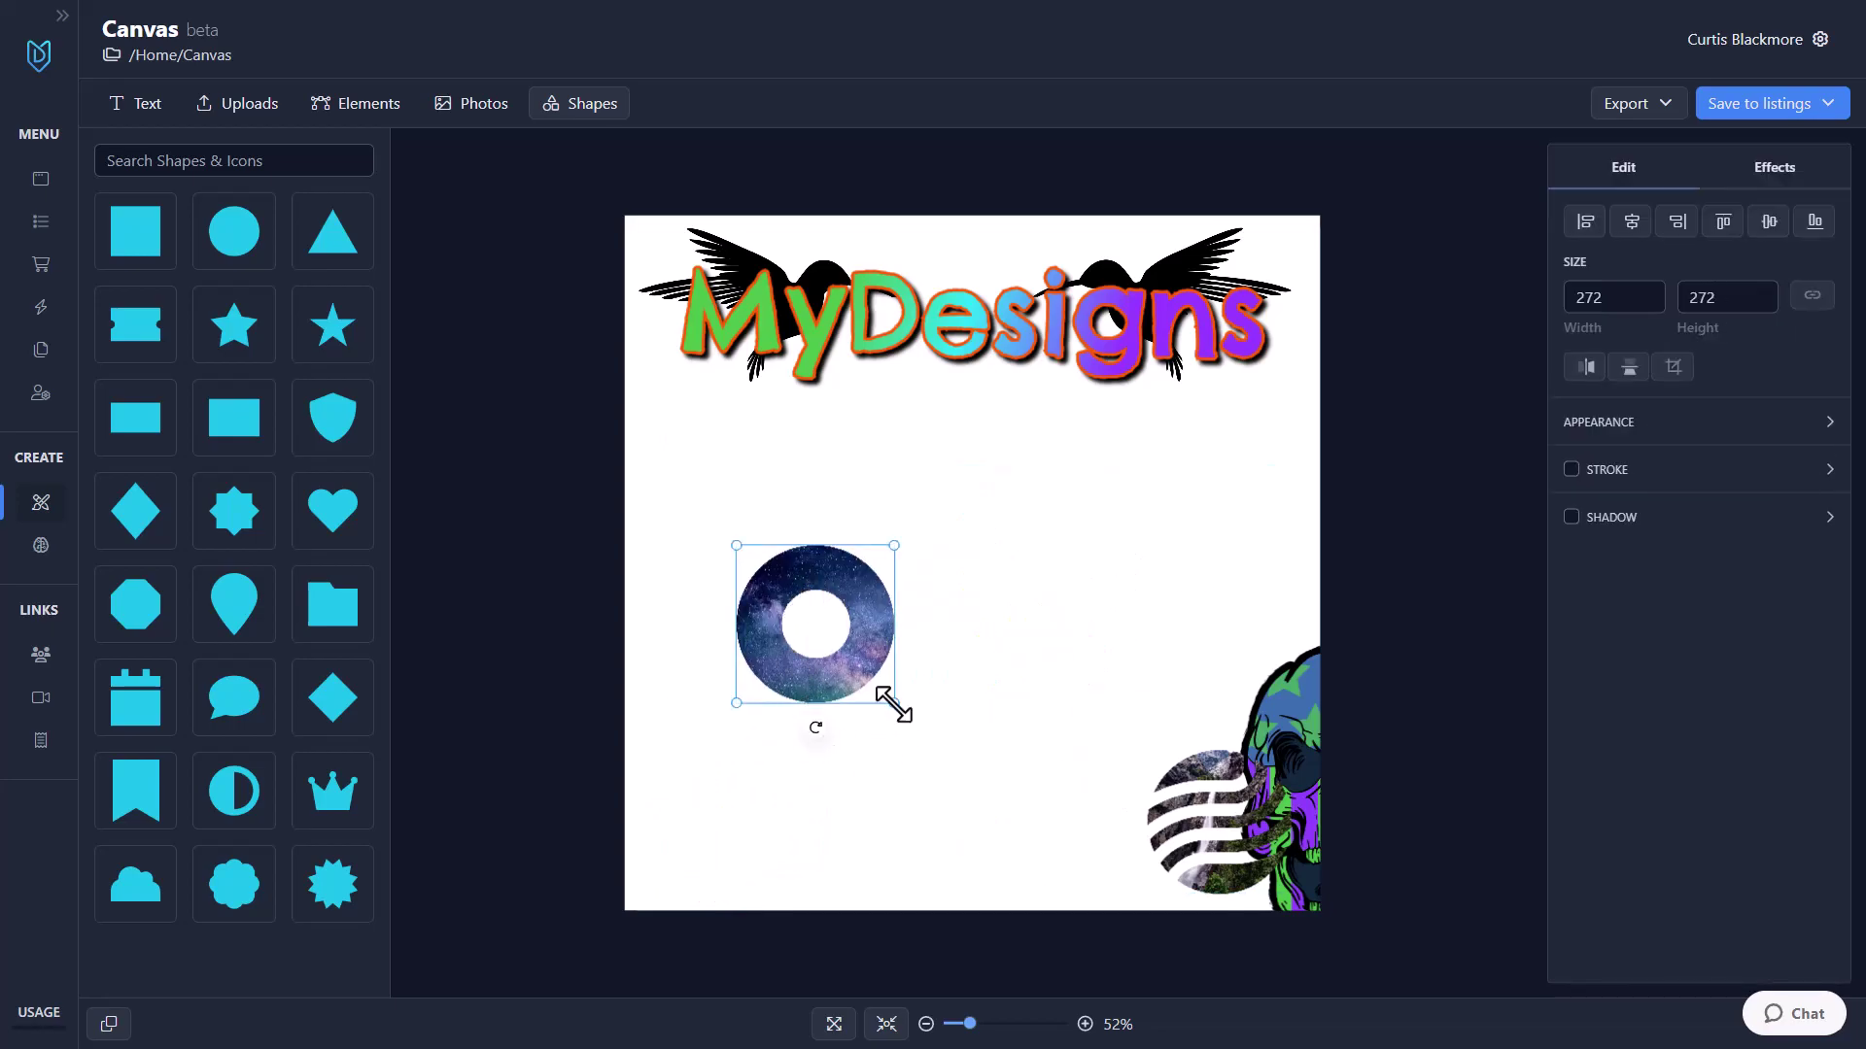
{"action": "left_click_drag", "start_coordinate": [893, 702], "coordinate": [937, 750]}
{"action": "key", "text": "Delete"}
{"action": "left_click_drag", "start_coordinate": [1207, 823], "coordinate": [892, 761]}
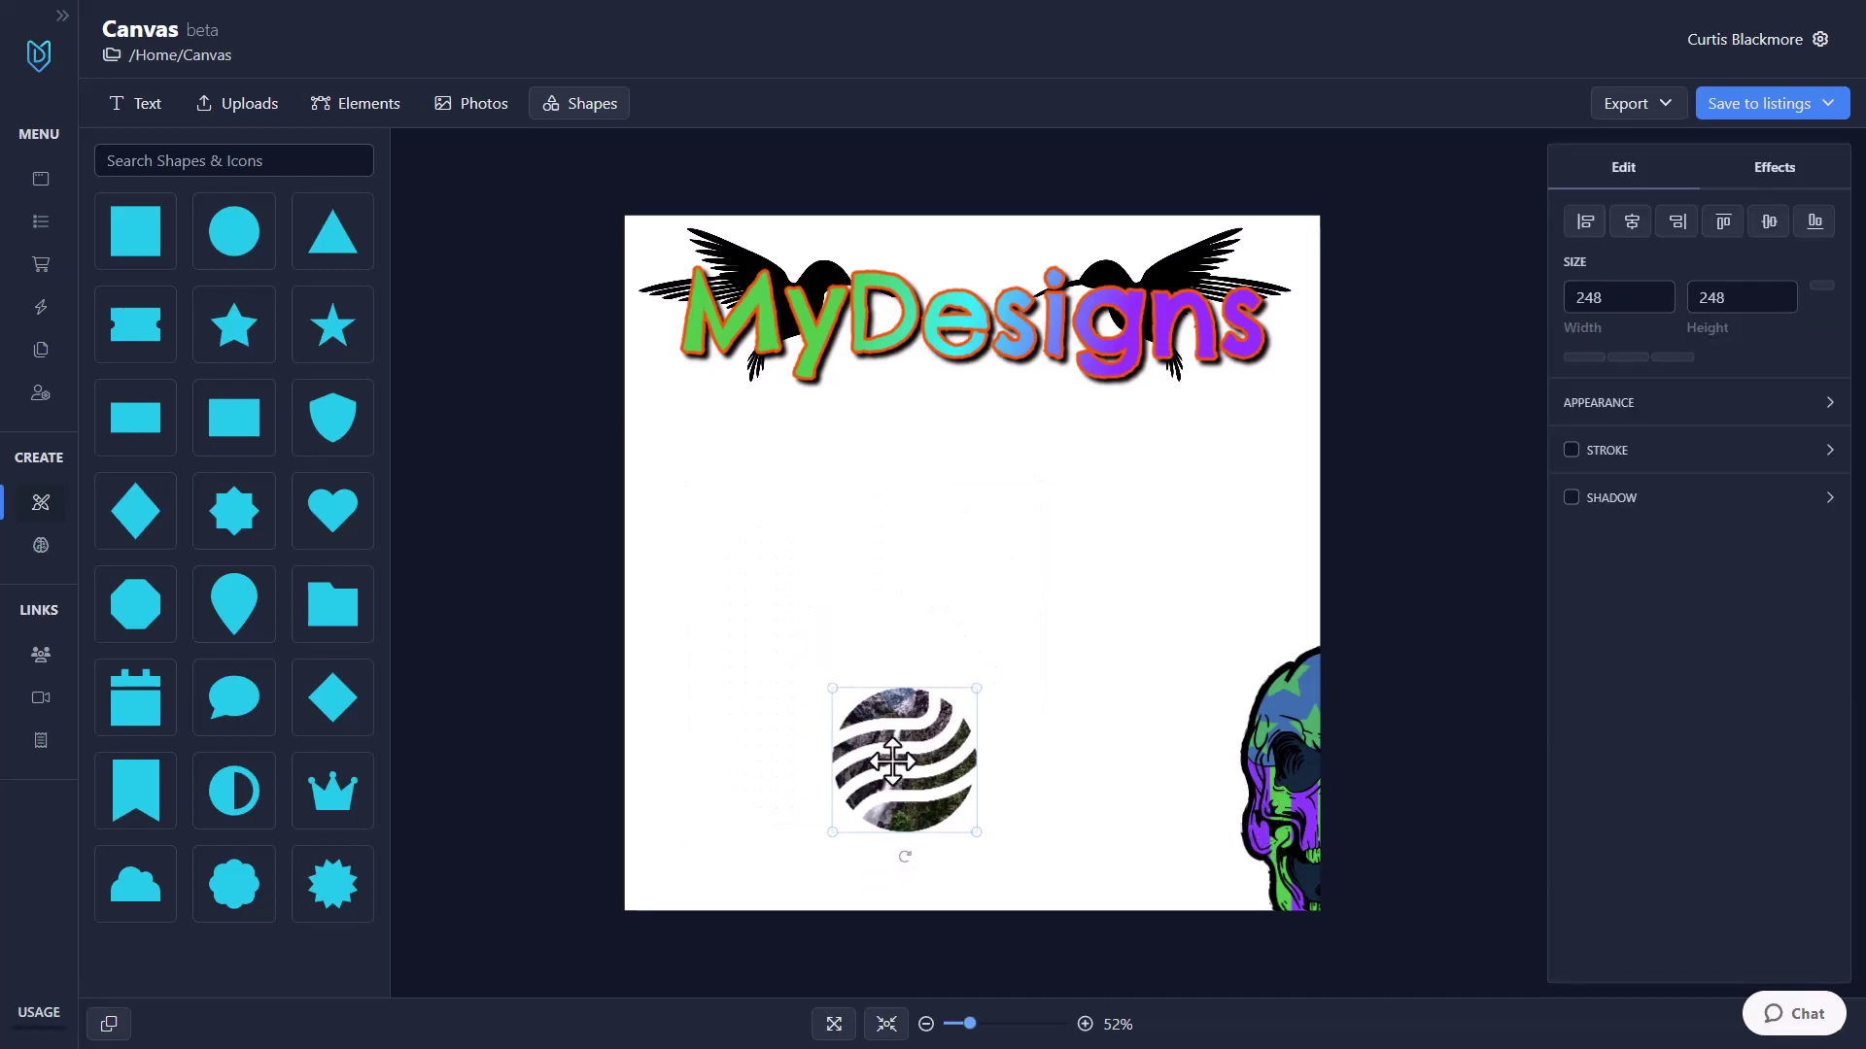
{"action": "key", "text": "Delete"}
Step: Centre the skull below the title and enlarge it to 519 × 794
{"action": "left_click_drag", "start_coordinate": [1303, 796], "coordinate": [906, 642]}
{"action": "left_click_drag", "start_coordinate": [1033, 789], "coordinate": [1028, 736]}
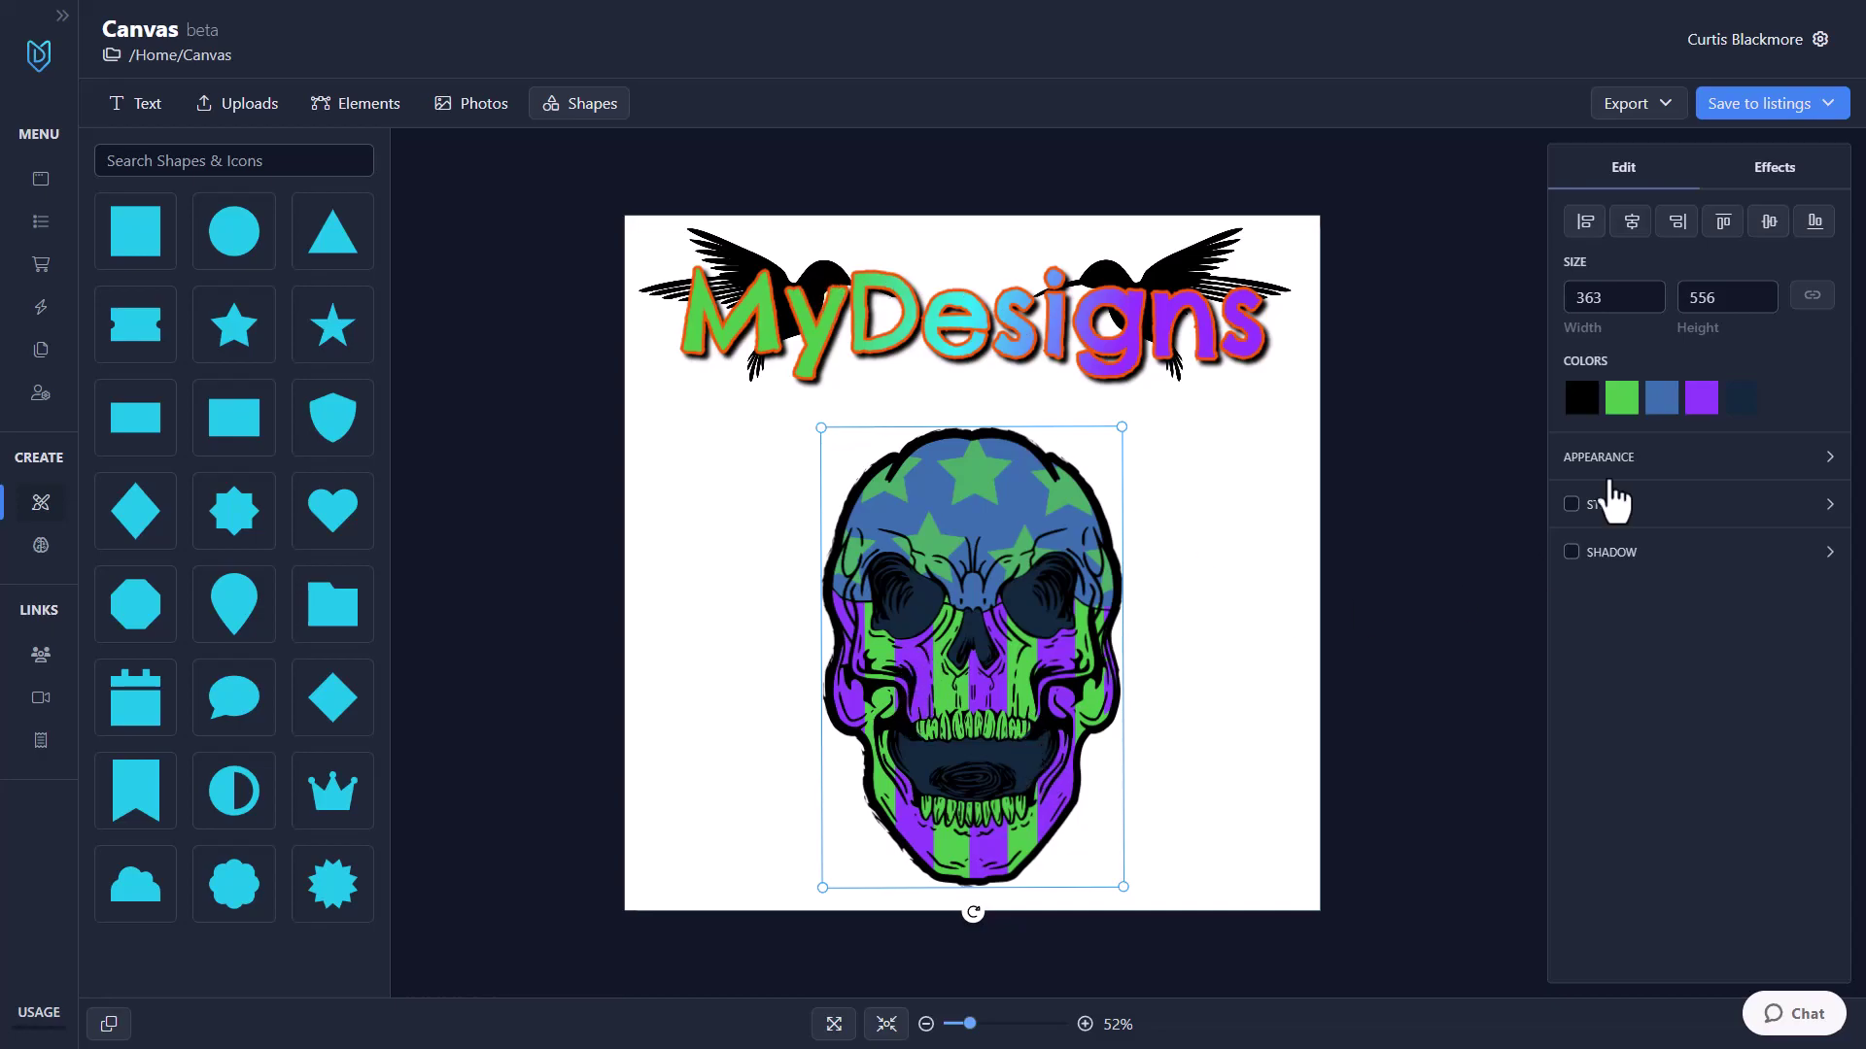
{"action": "left_click", "coordinate": [1092, 338]}
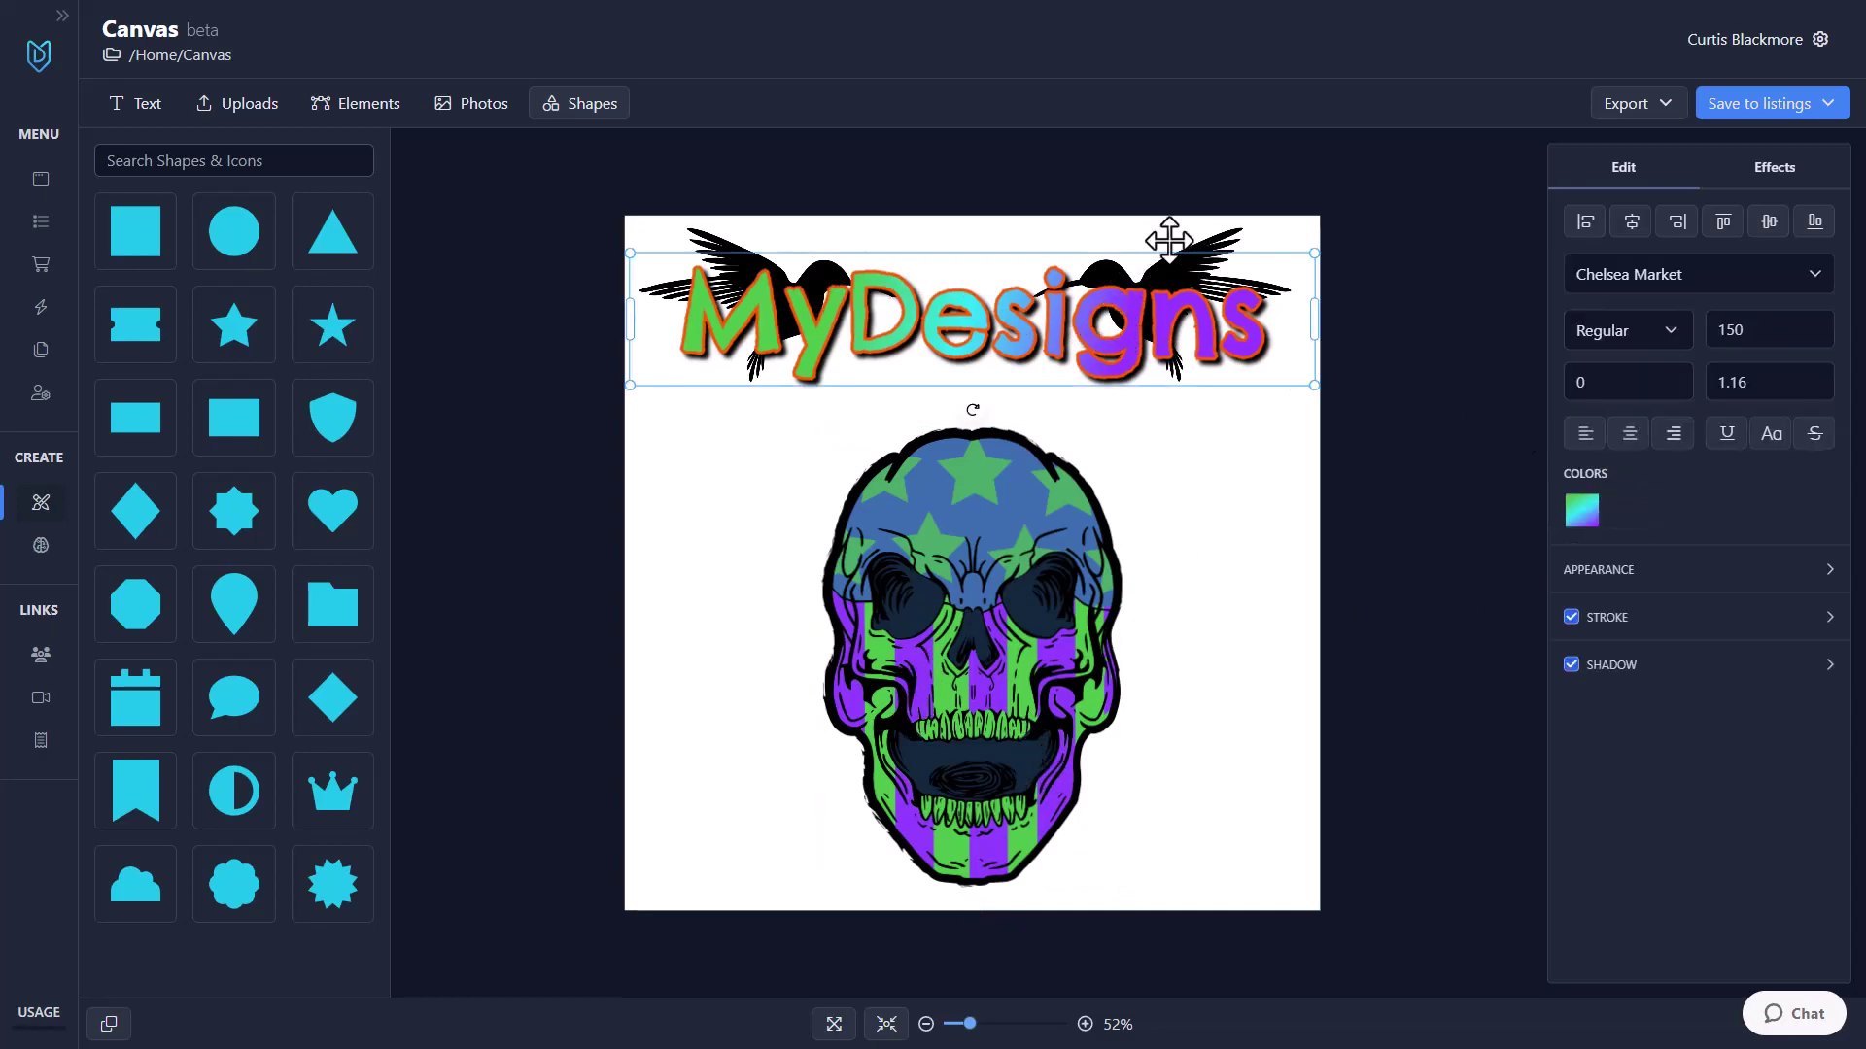
{"action": "left_click_drag", "start_coordinate": [1005, 559], "coordinate": [1001, 551]}
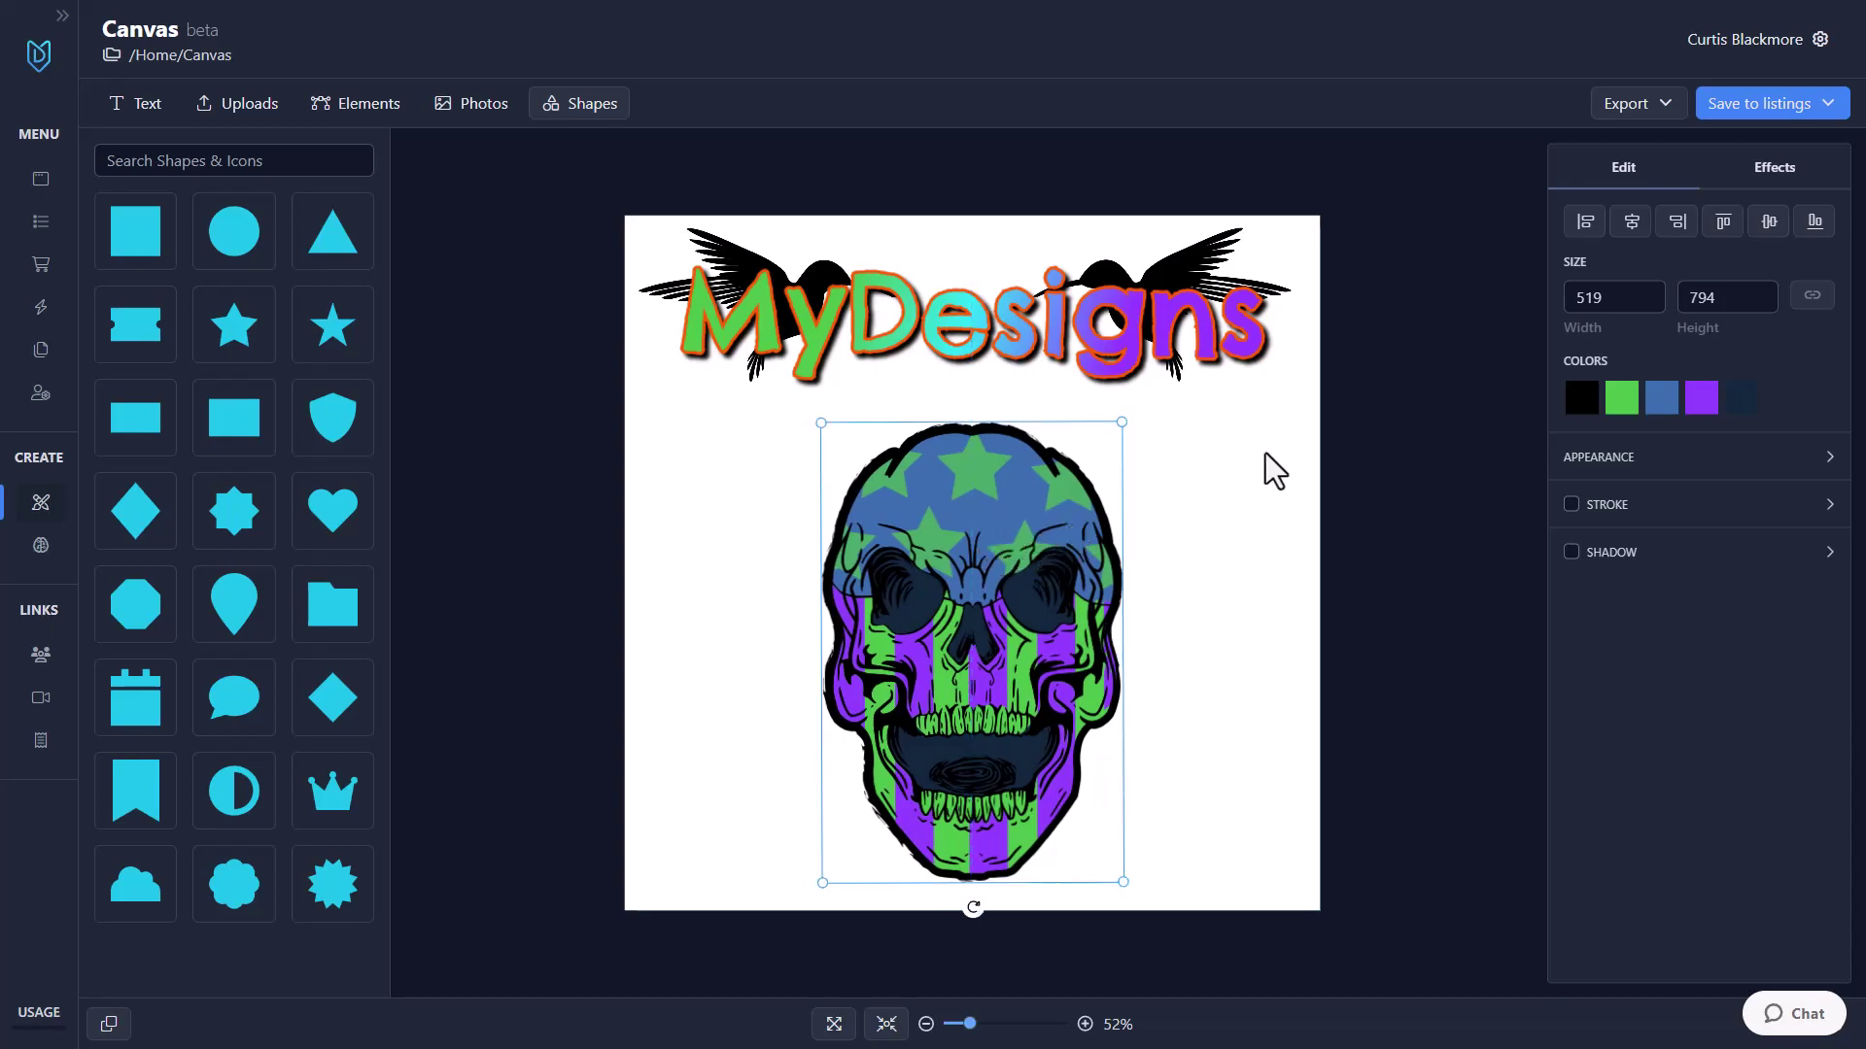
Step: In the export options, enable Transparent background and choose SVG as the format
{"action": "left_click", "coordinate": [1652, 113]}
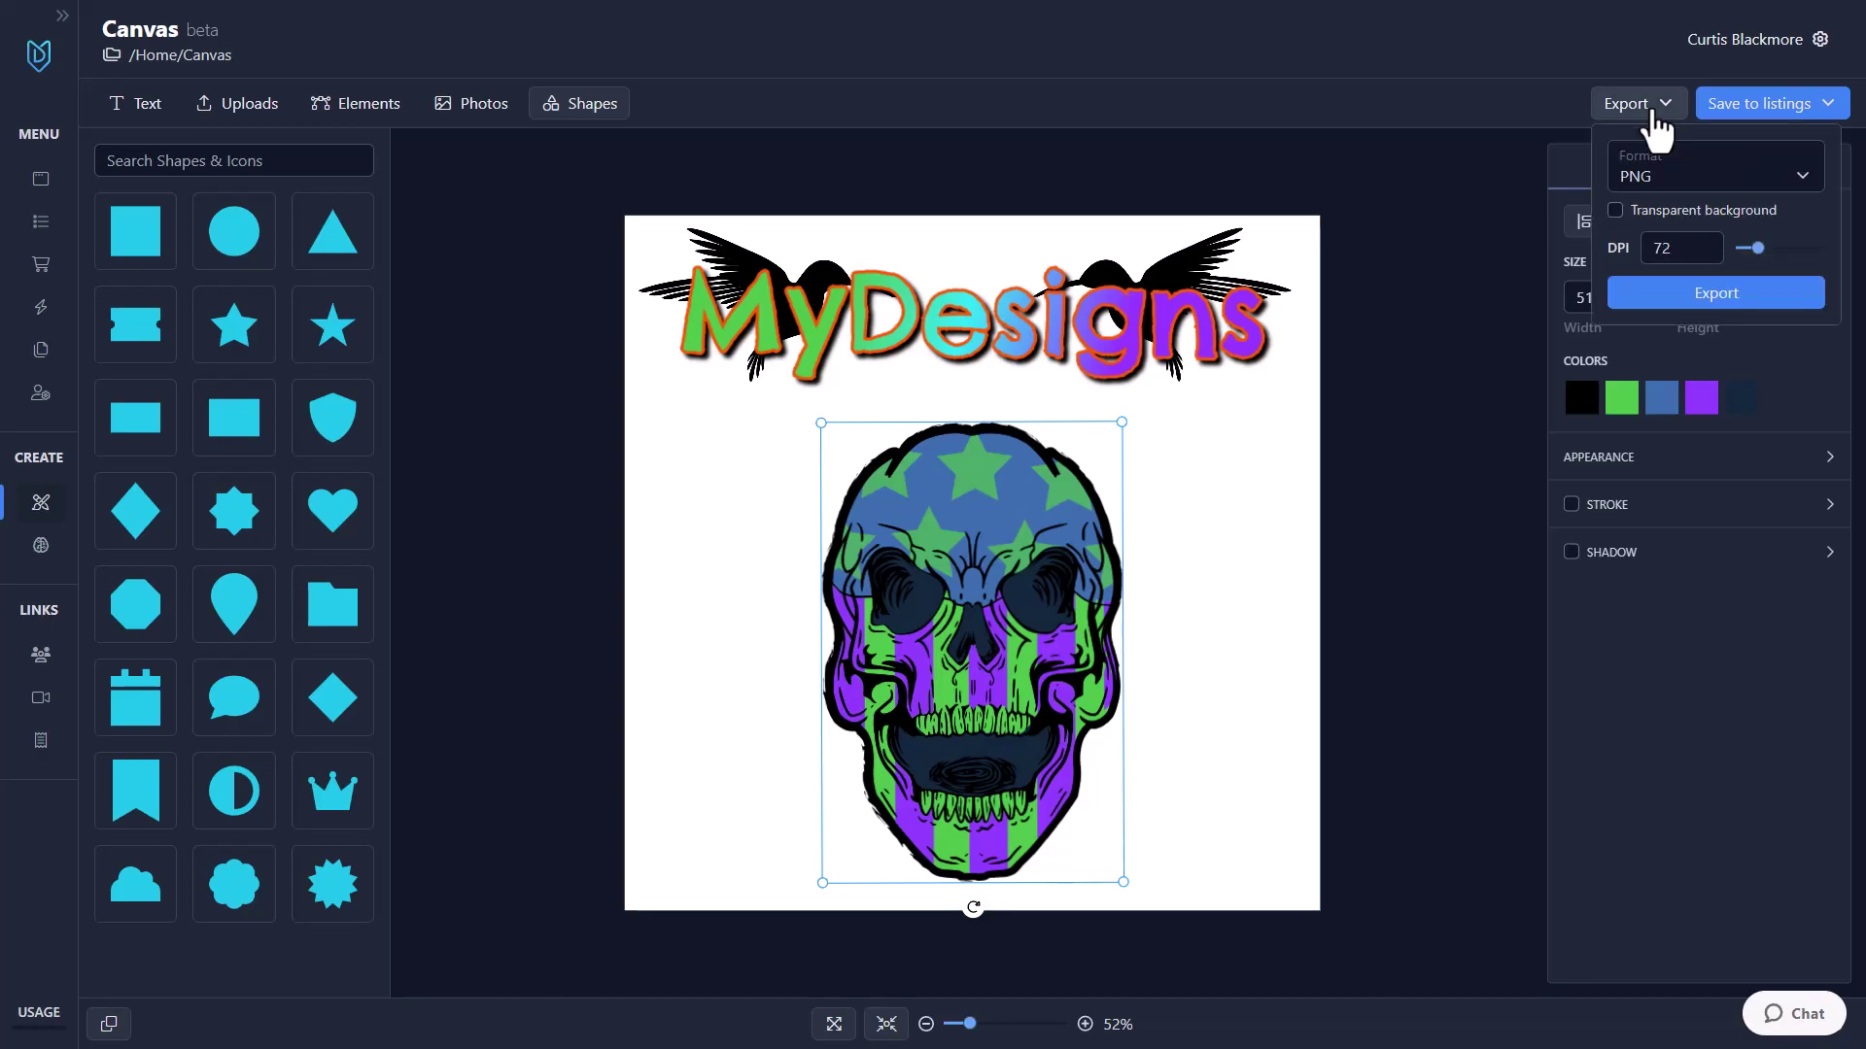
{"action": "left_click", "coordinate": [1662, 184]}
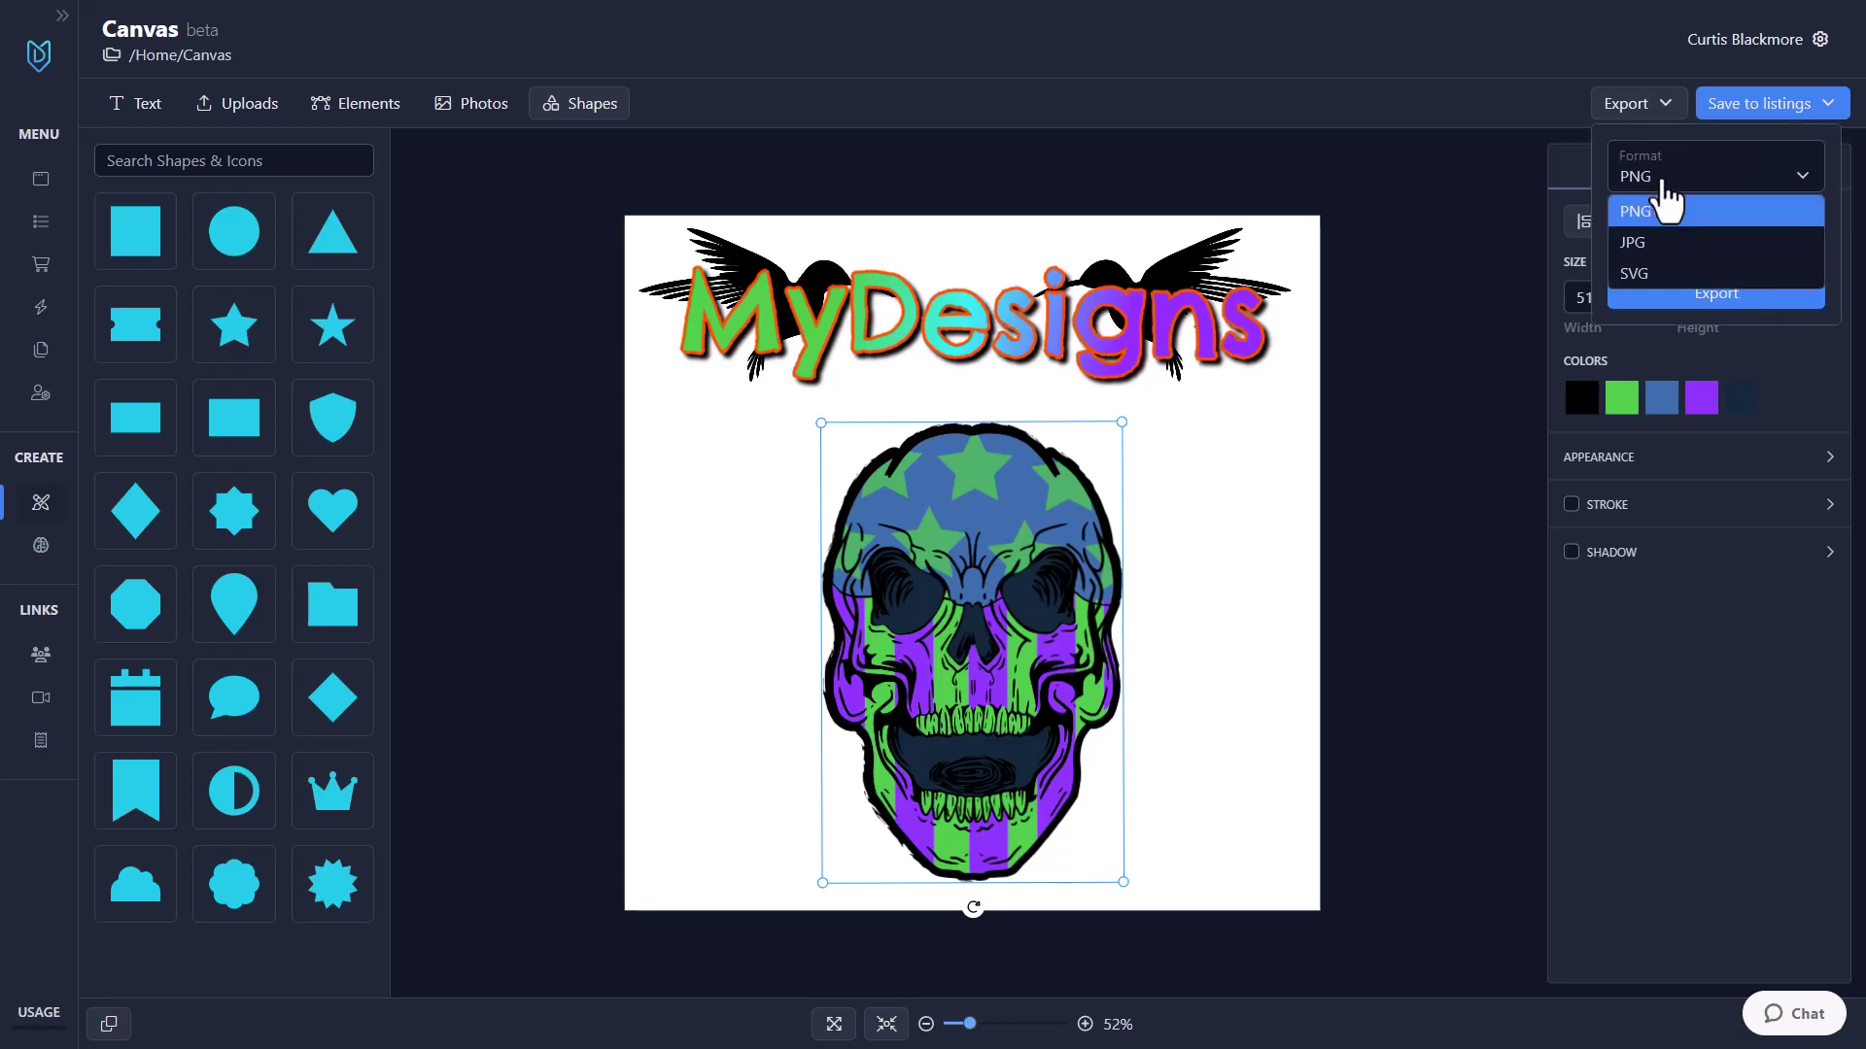
{"action": "left_click", "coordinate": [1657, 211]}
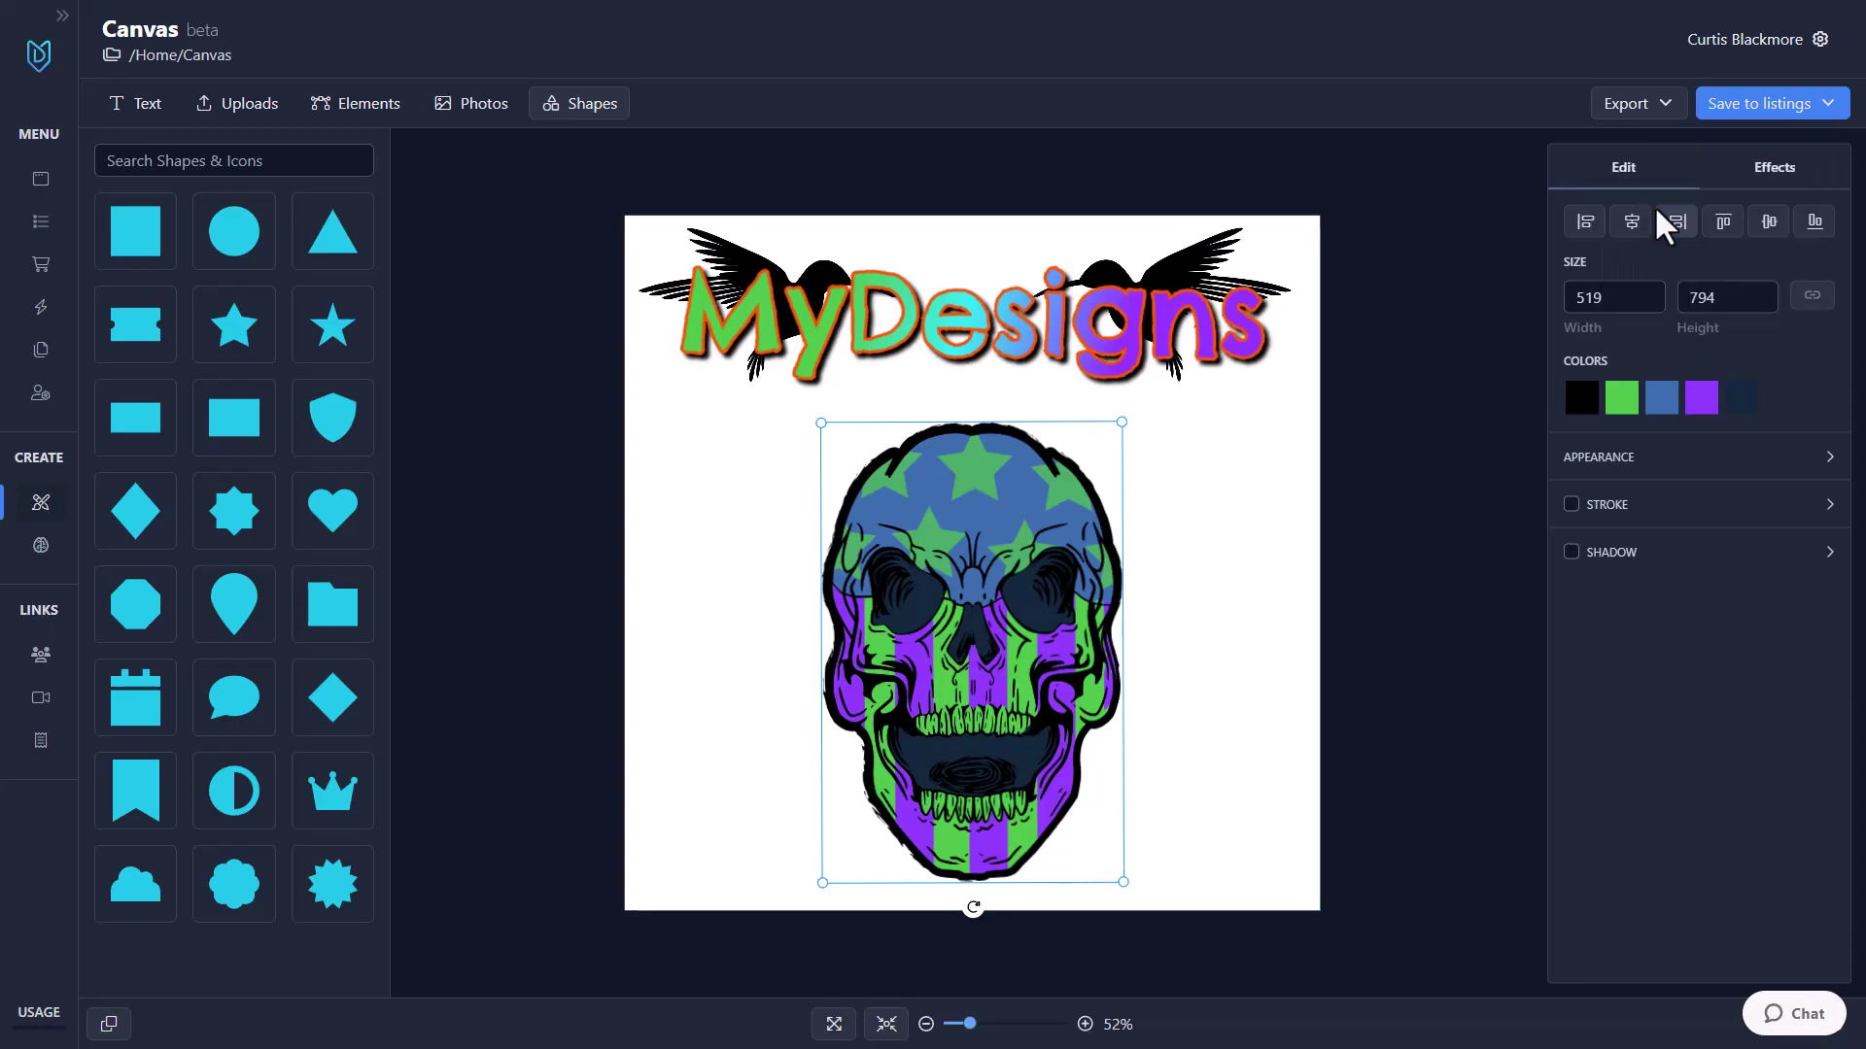
{"action": "left_click", "coordinate": [1654, 109]}
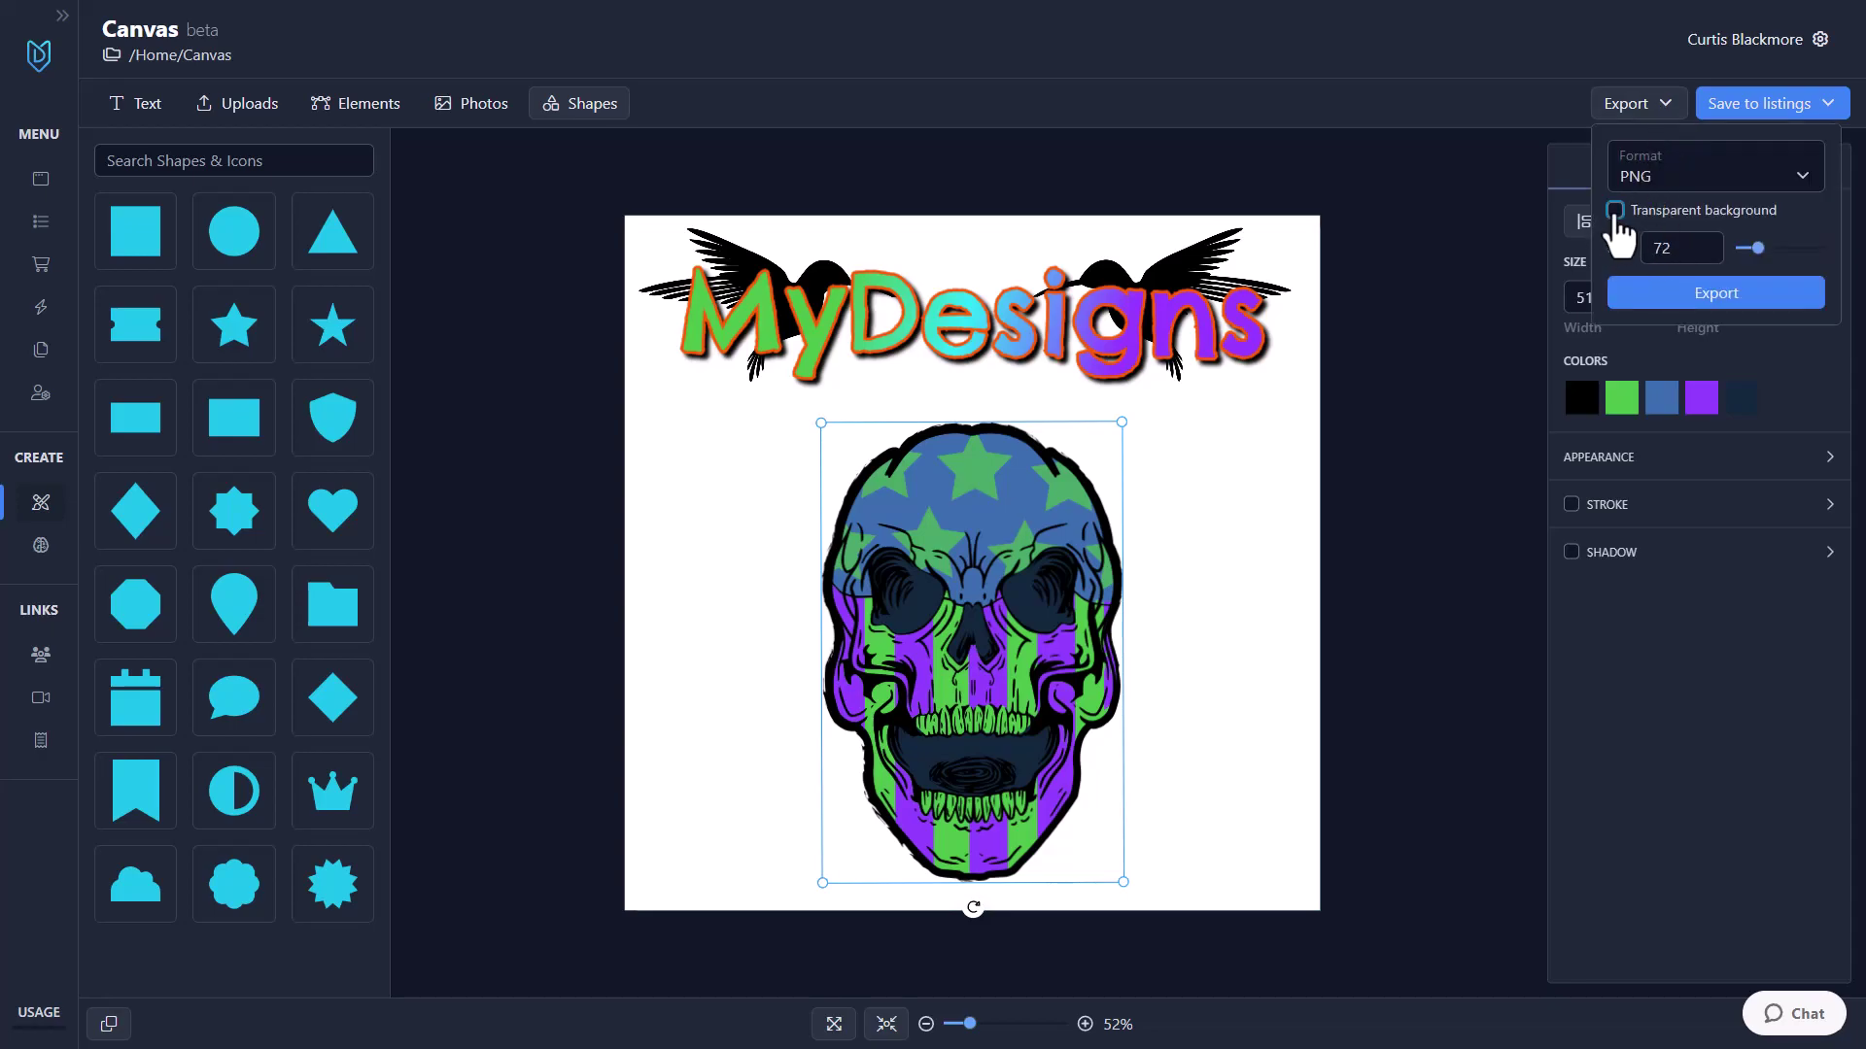
{"action": "left_click", "coordinate": [1613, 211]}
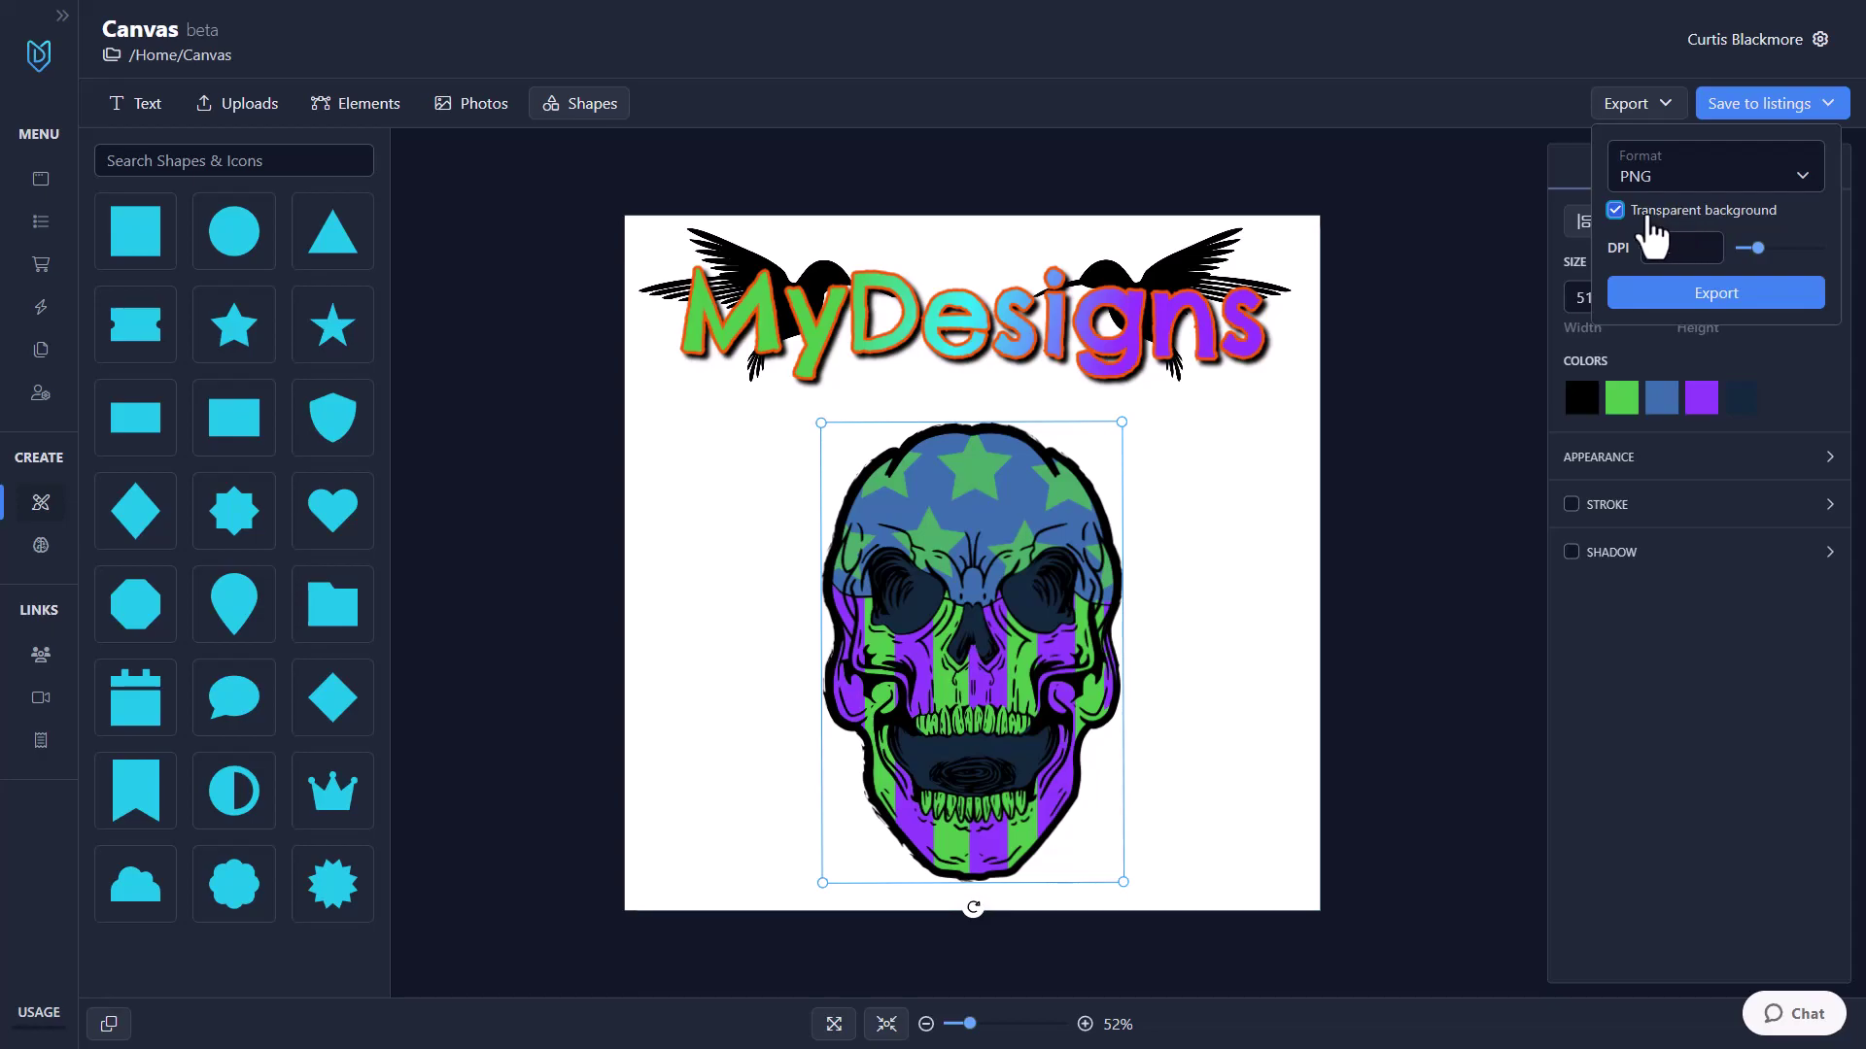
{"action": "left_click", "coordinate": [1657, 177]}
{"action": "left_click", "coordinate": [1646, 238]}
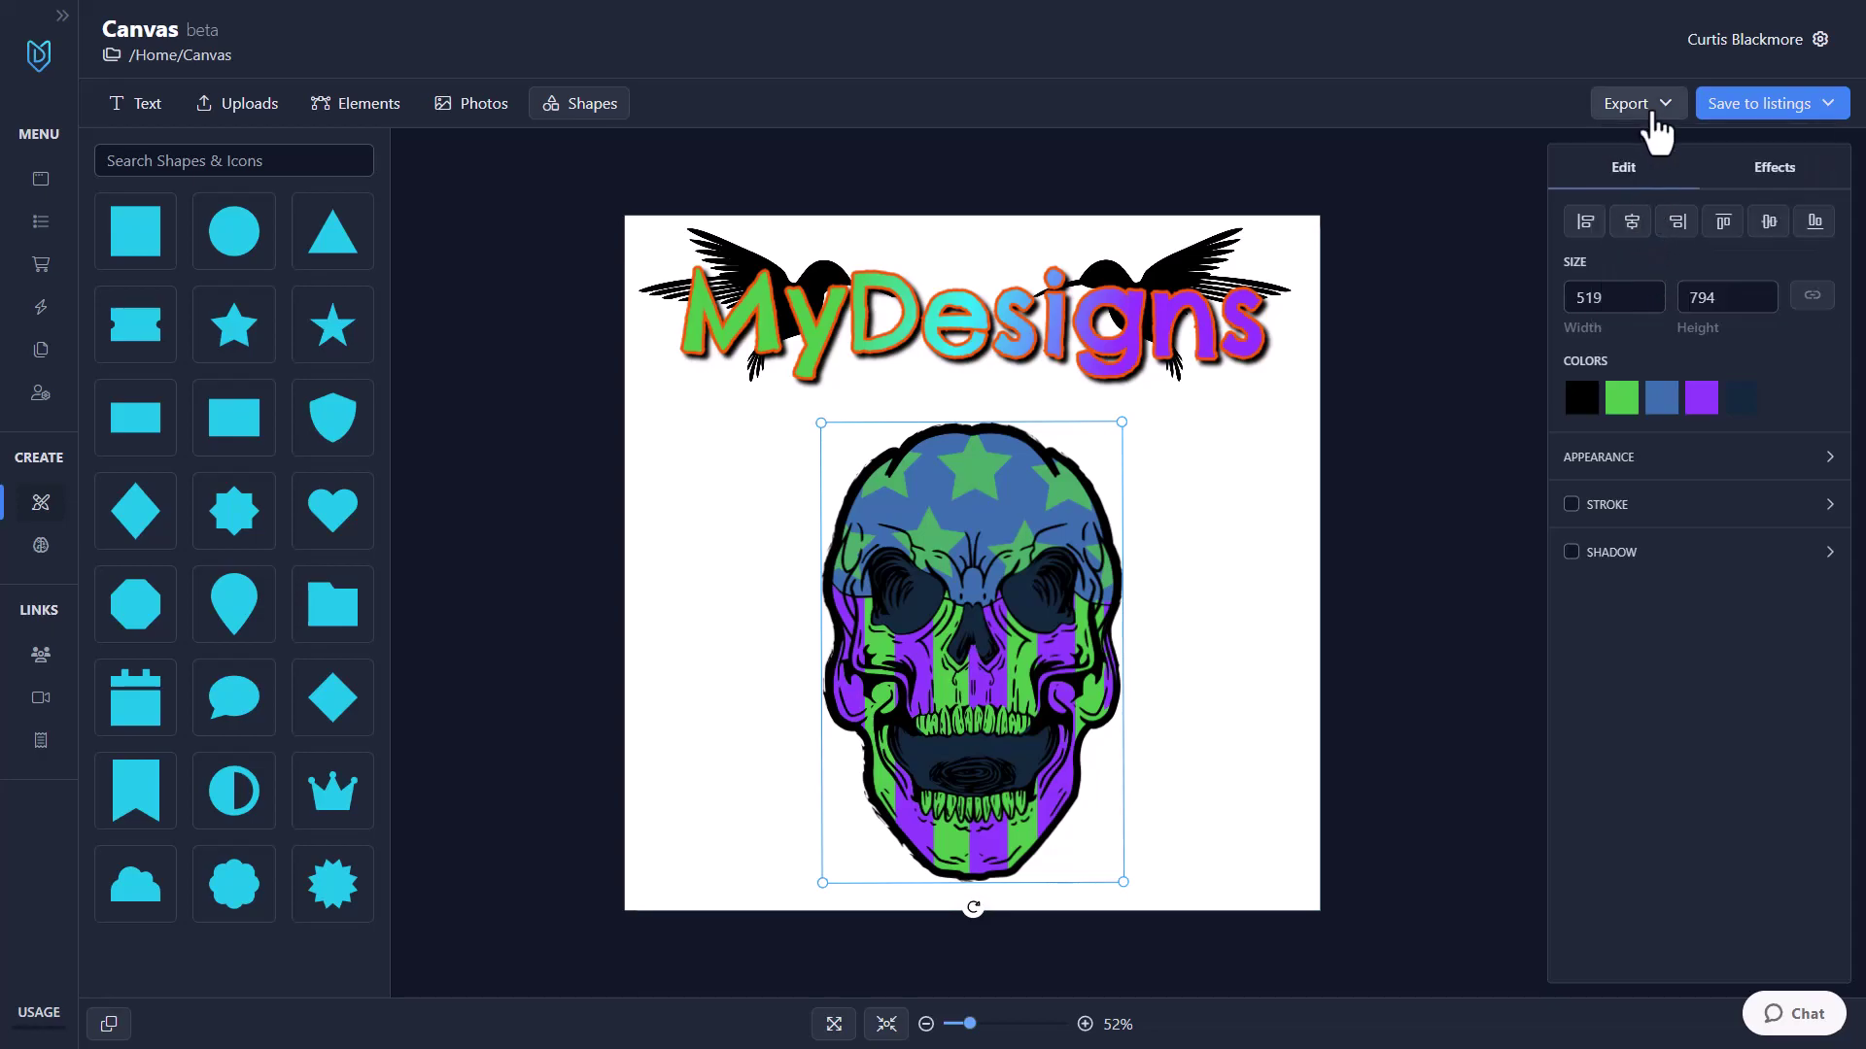
{"action": "left_click", "coordinate": [1642, 107]}
{"action": "left_click", "coordinate": [1659, 177]}
{"action": "left_click", "coordinate": [1658, 215]}
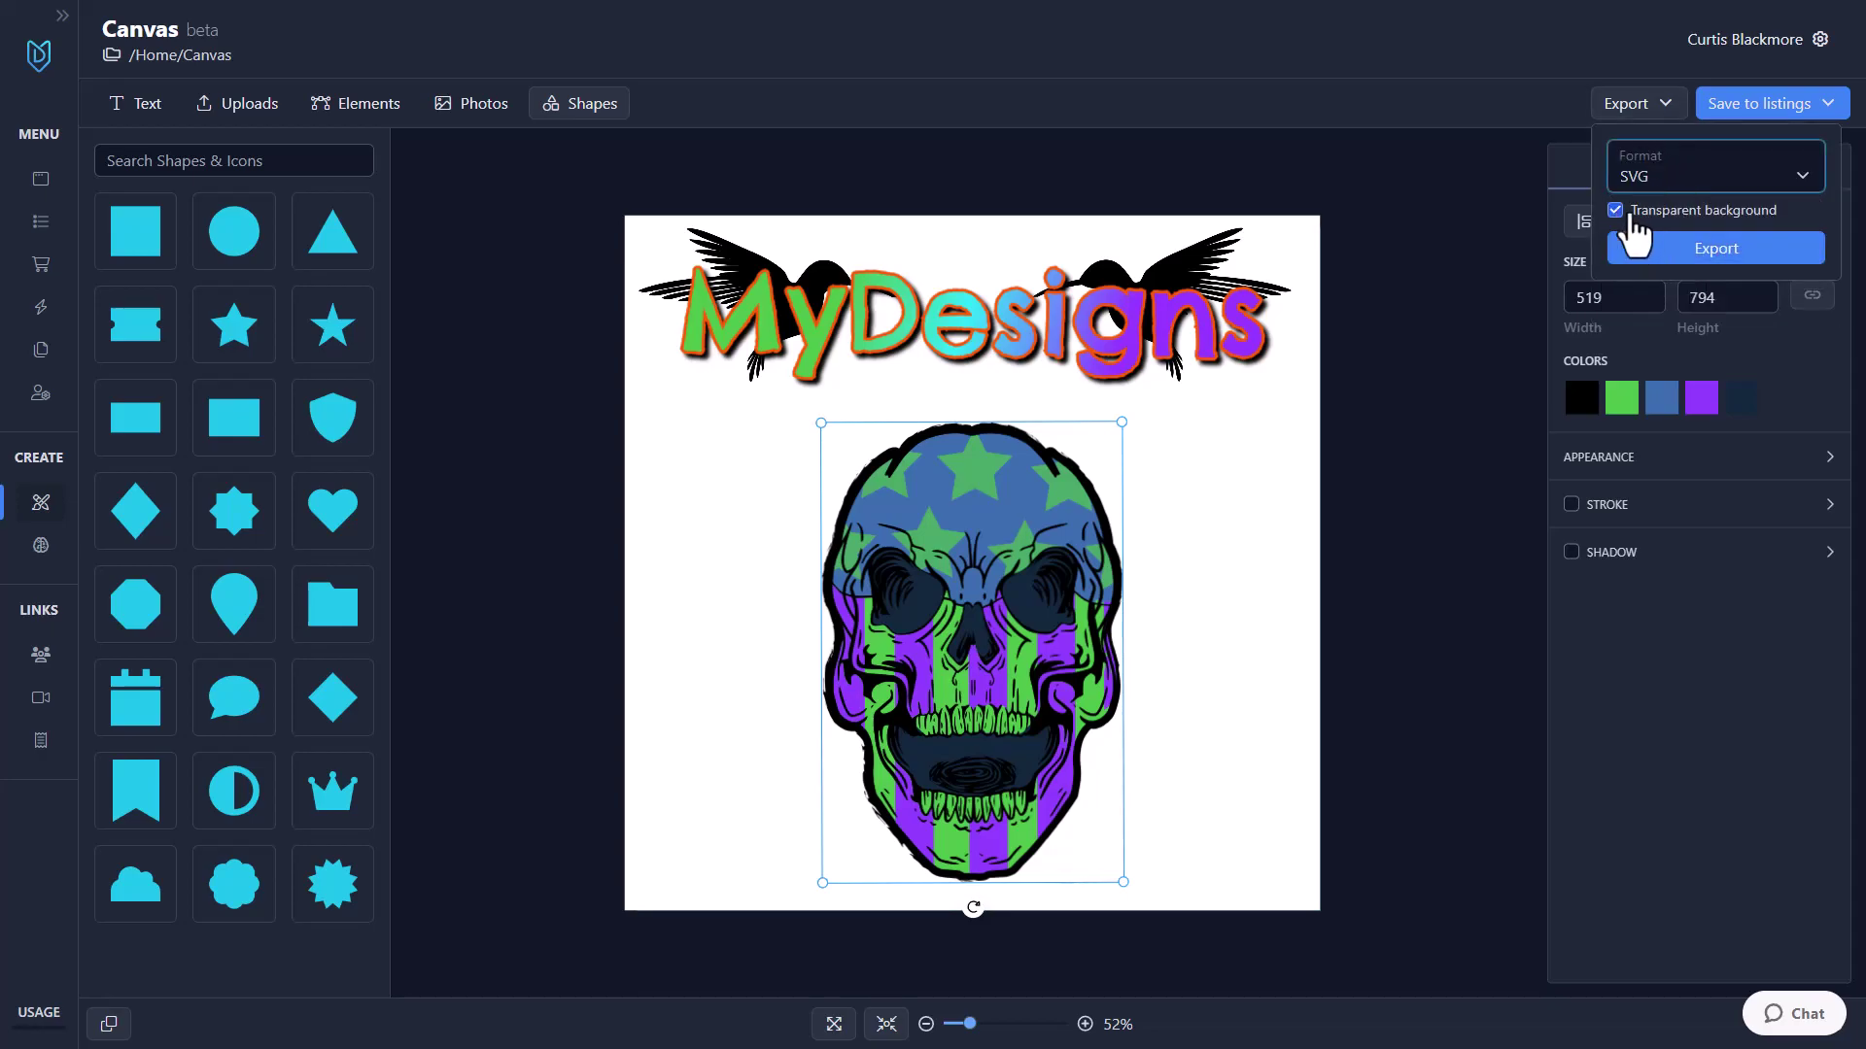
Step: Close the export options and set the canvas width to 4500 and height to 5400
{"action": "left_click", "coordinate": [1653, 180]}
{"action": "left_click", "coordinate": [1655, 233]}
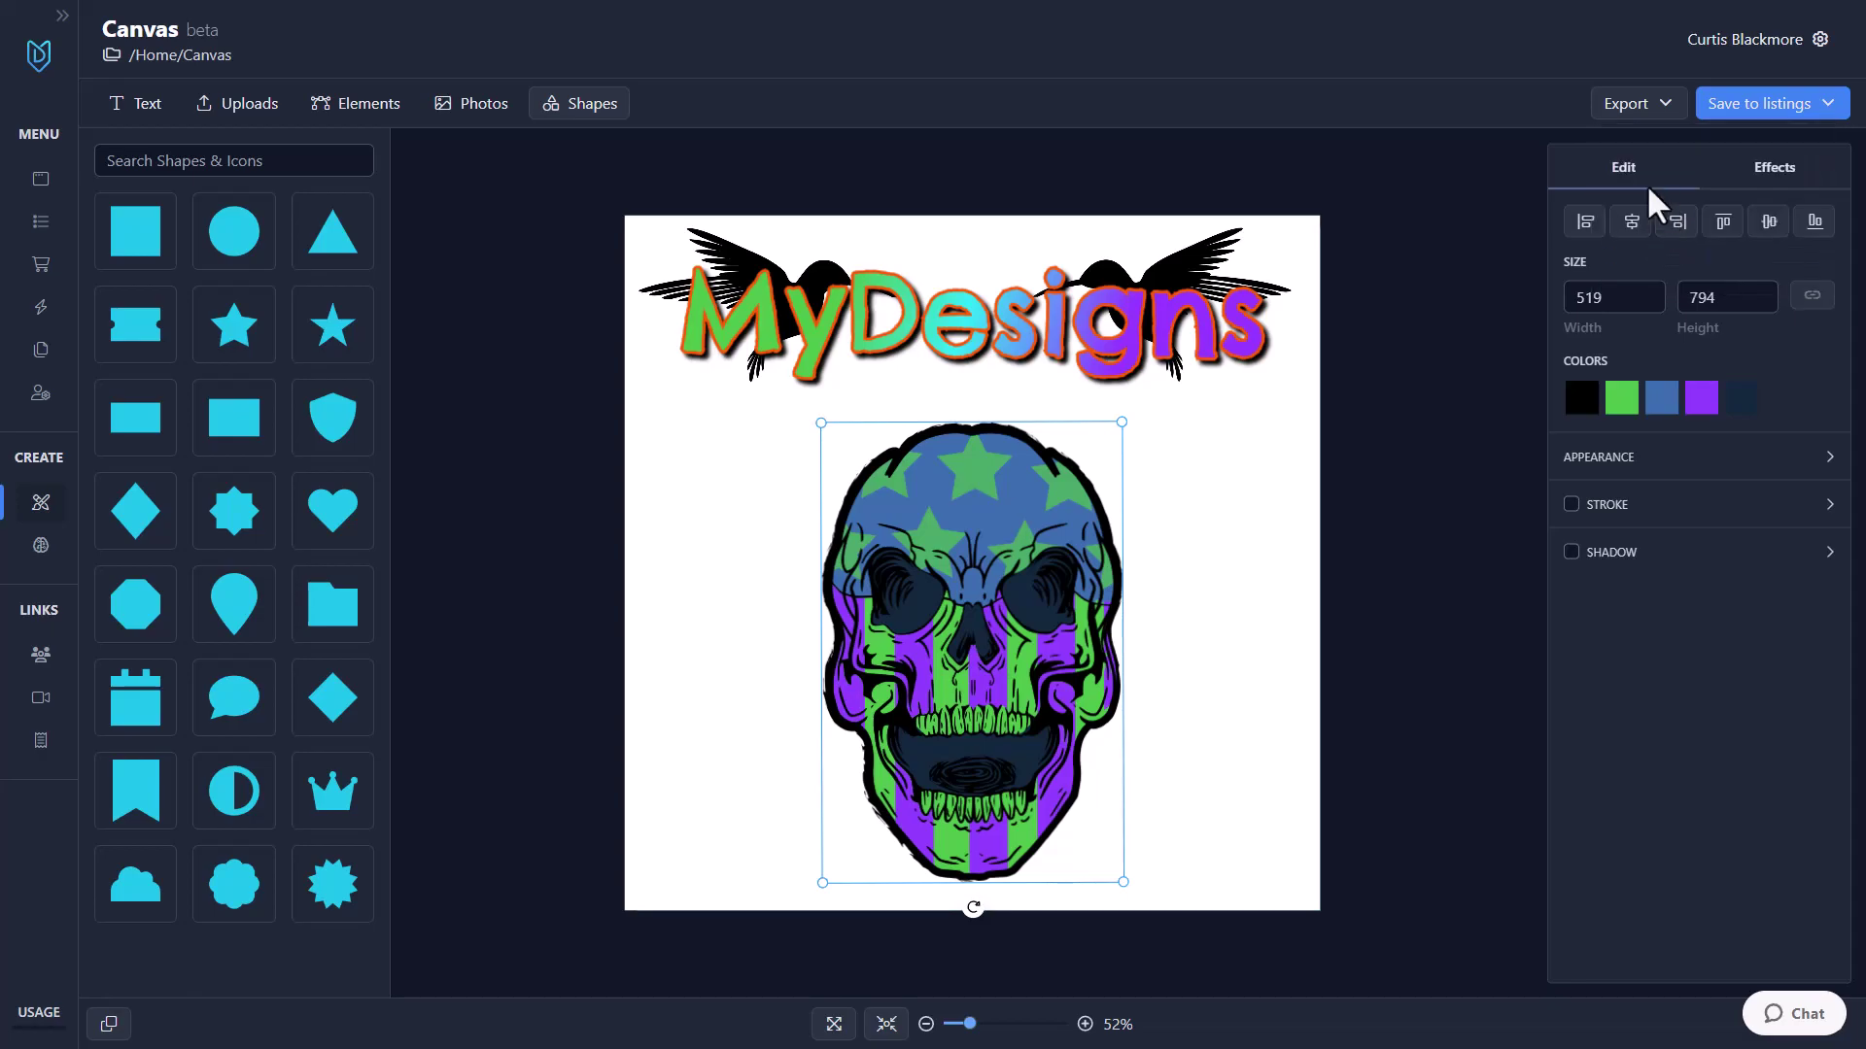
{"action": "left_click", "coordinate": [1250, 522]}
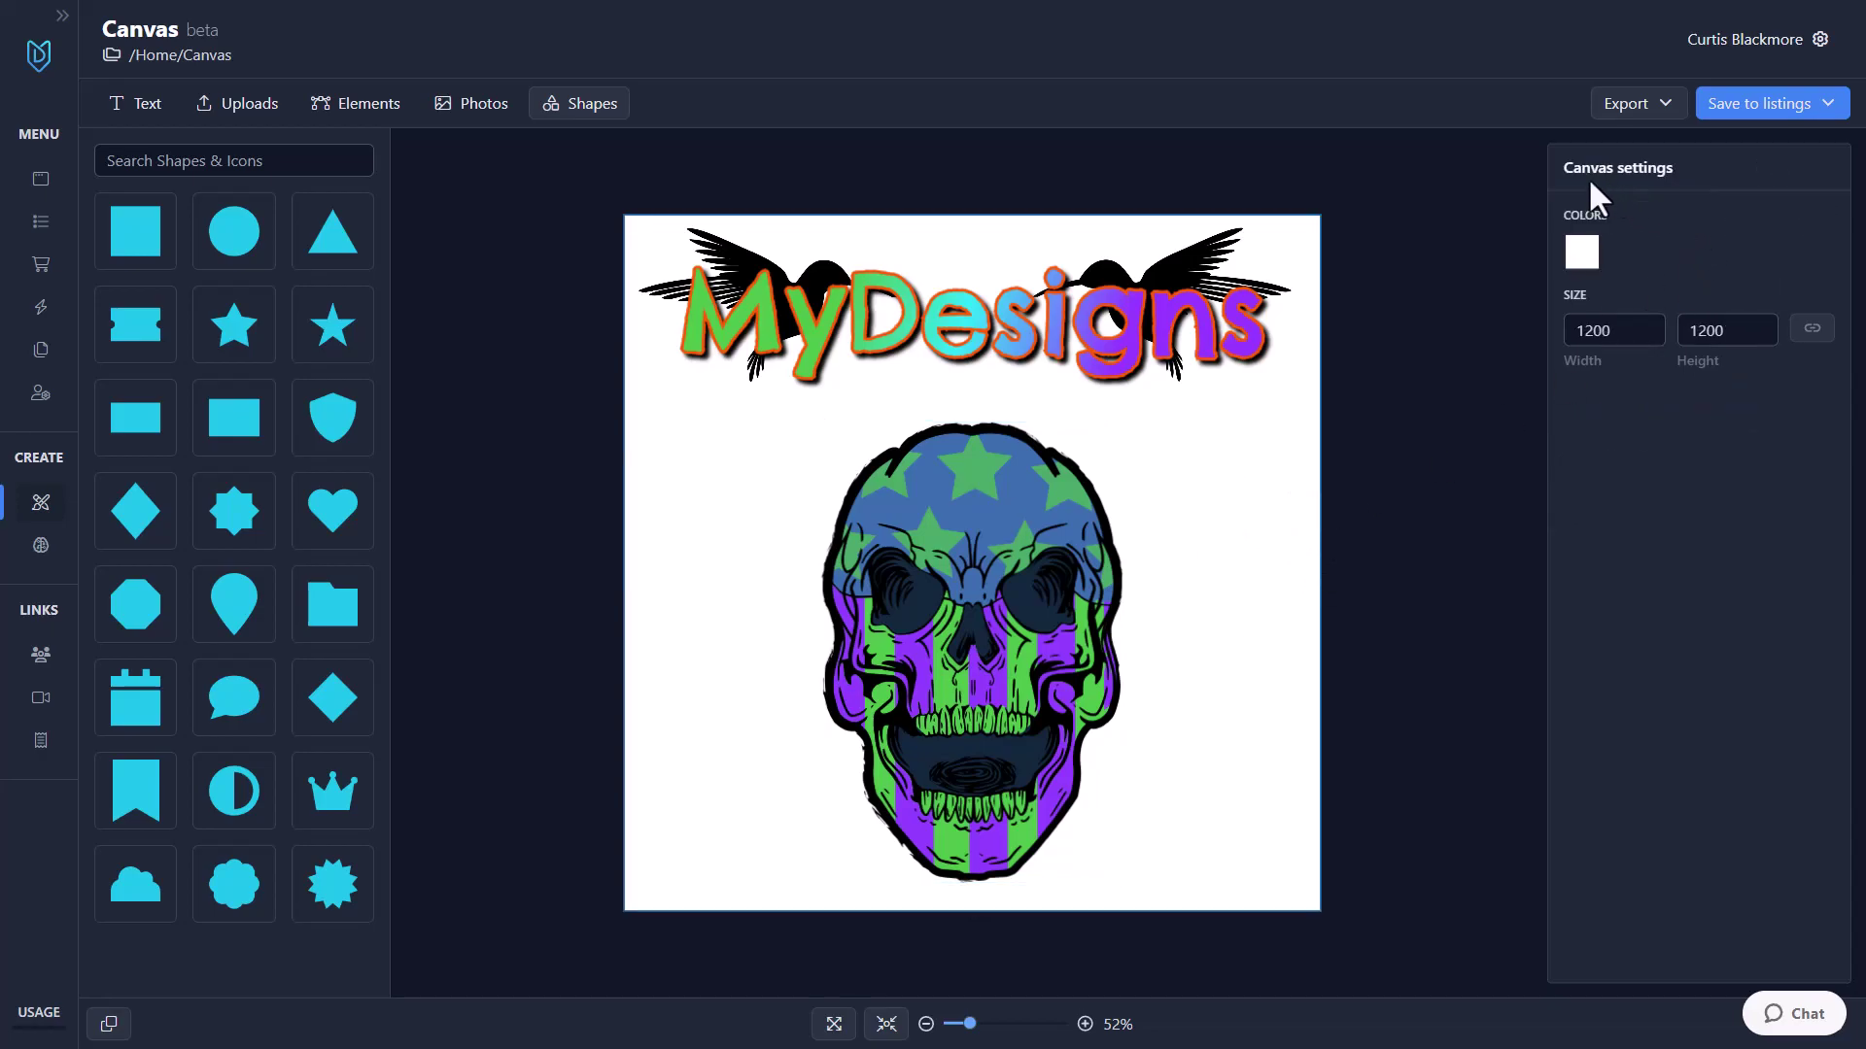
{"action": "left_click", "coordinate": [1716, 344]}
{"action": "left_click_drag", "start_coordinate": [1610, 330], "coordinate": [1586, 335]}
{"action": "double_click", "coordinate": [1621, 335]}
{"action": "type", "text": "4500"}
{"action": "key", "text": "Tab"}
{"action": "type", "text": "5400"}
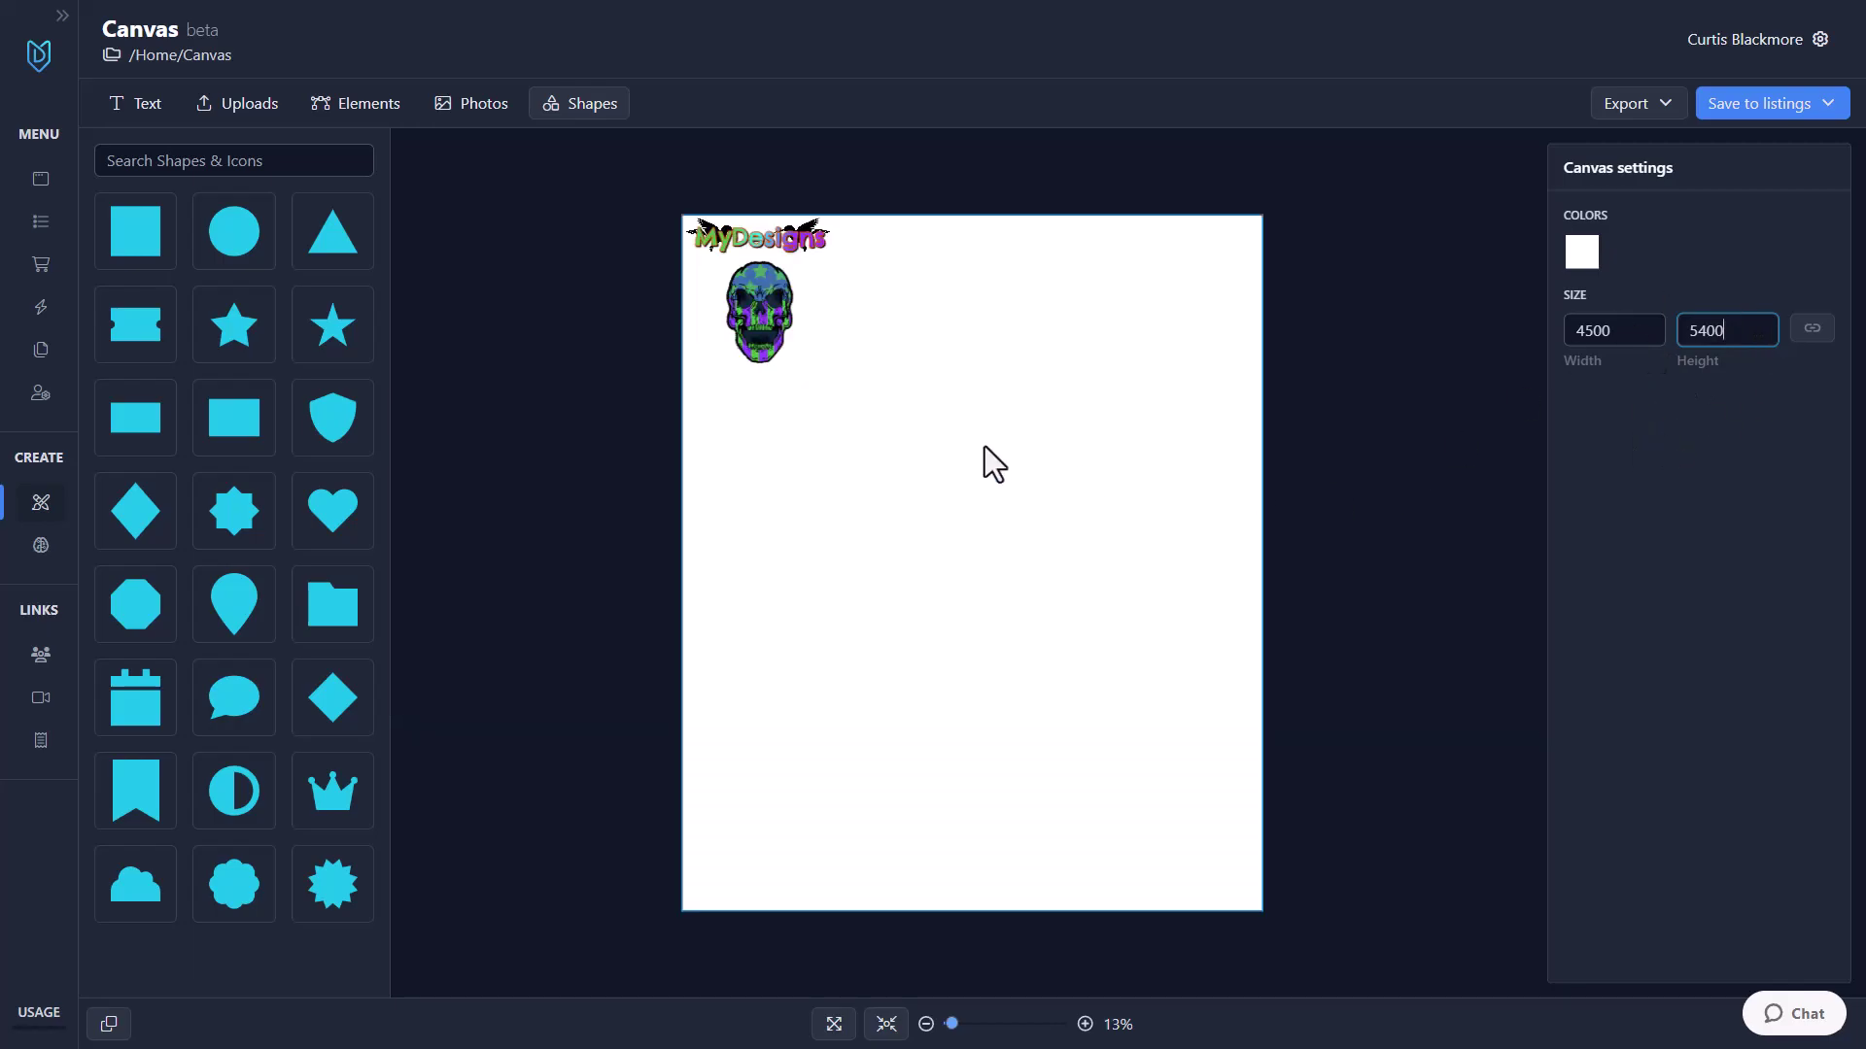
{"action": "left_click_drag", "start_coordinate": [634, 210], "coordinate": [923, 459]}
Step: Group the title and skull and enlarge the group to fill the page width
{"action": "left_click_drag", "start_coordinate": [835, 363], "coordinate": [1014, 638]}
{"action": "left_click", "coordinate": [1013, 638]}
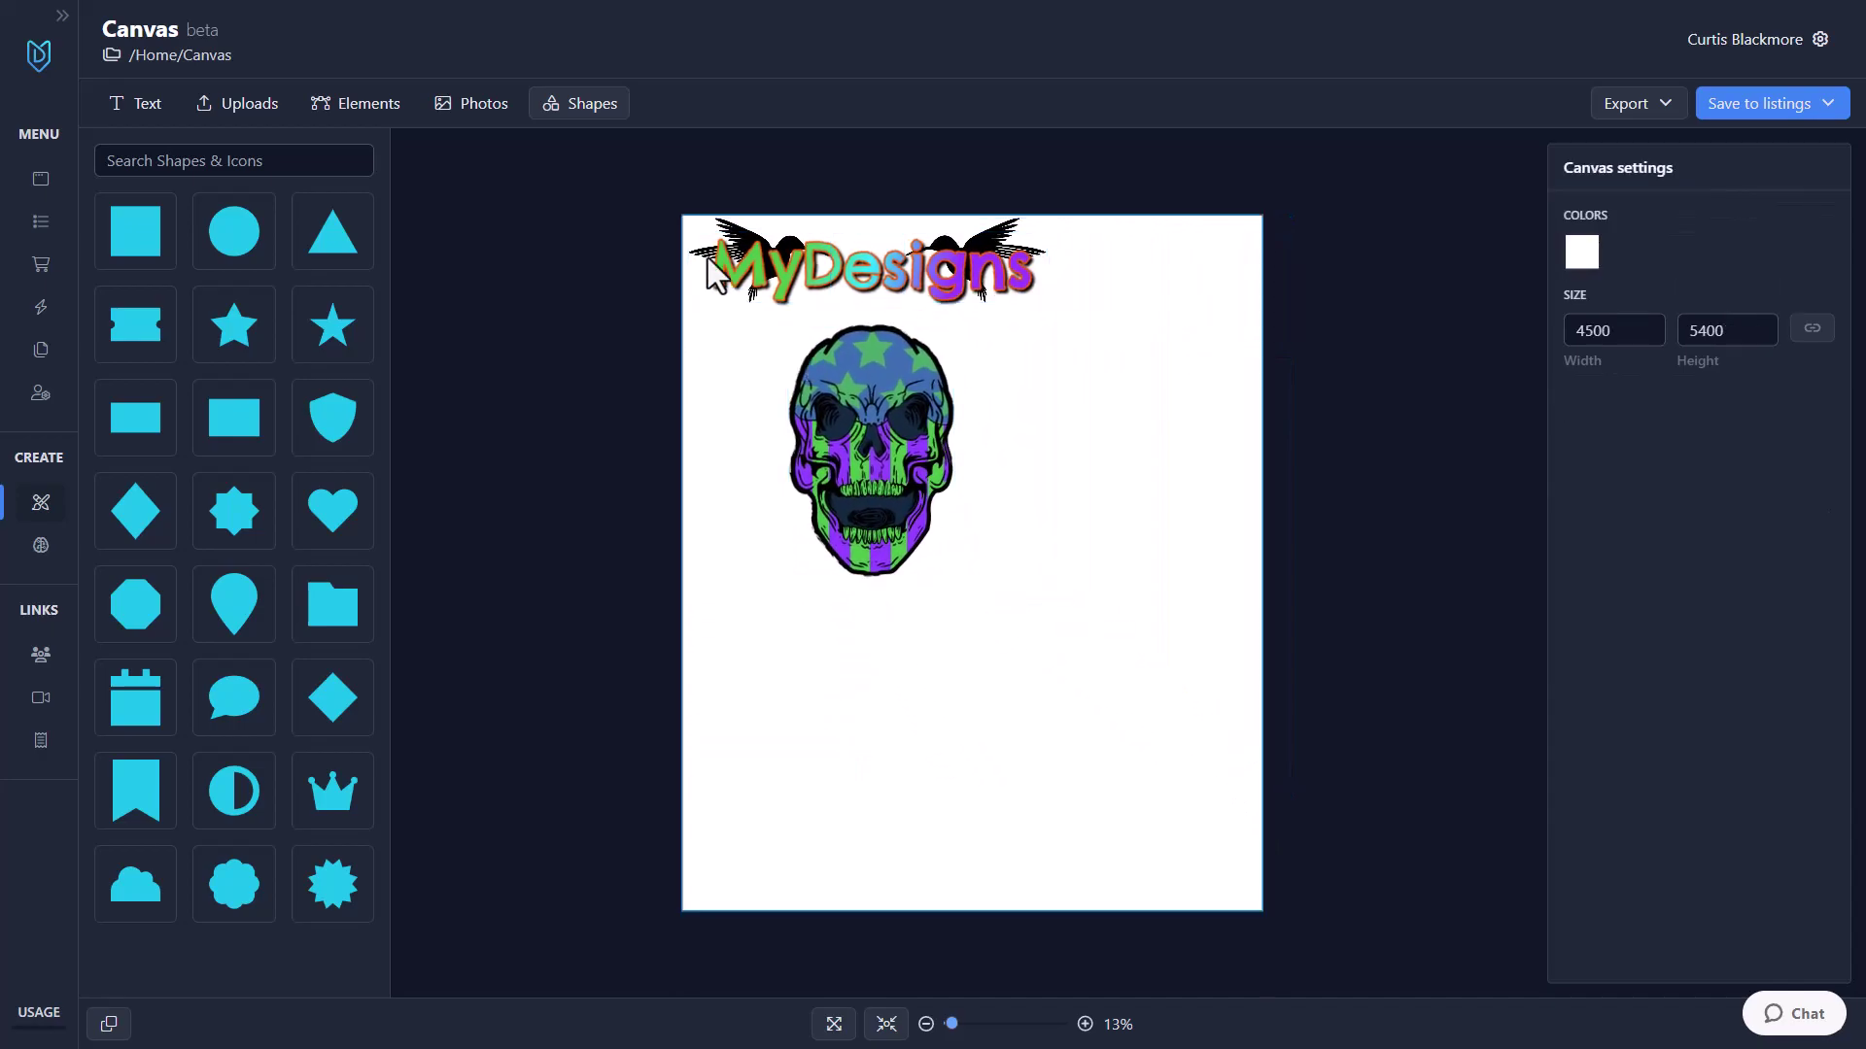
{"action": "left_click_drag", "start_coordinate": [632, 183], "coordinate": [1108, 624]}
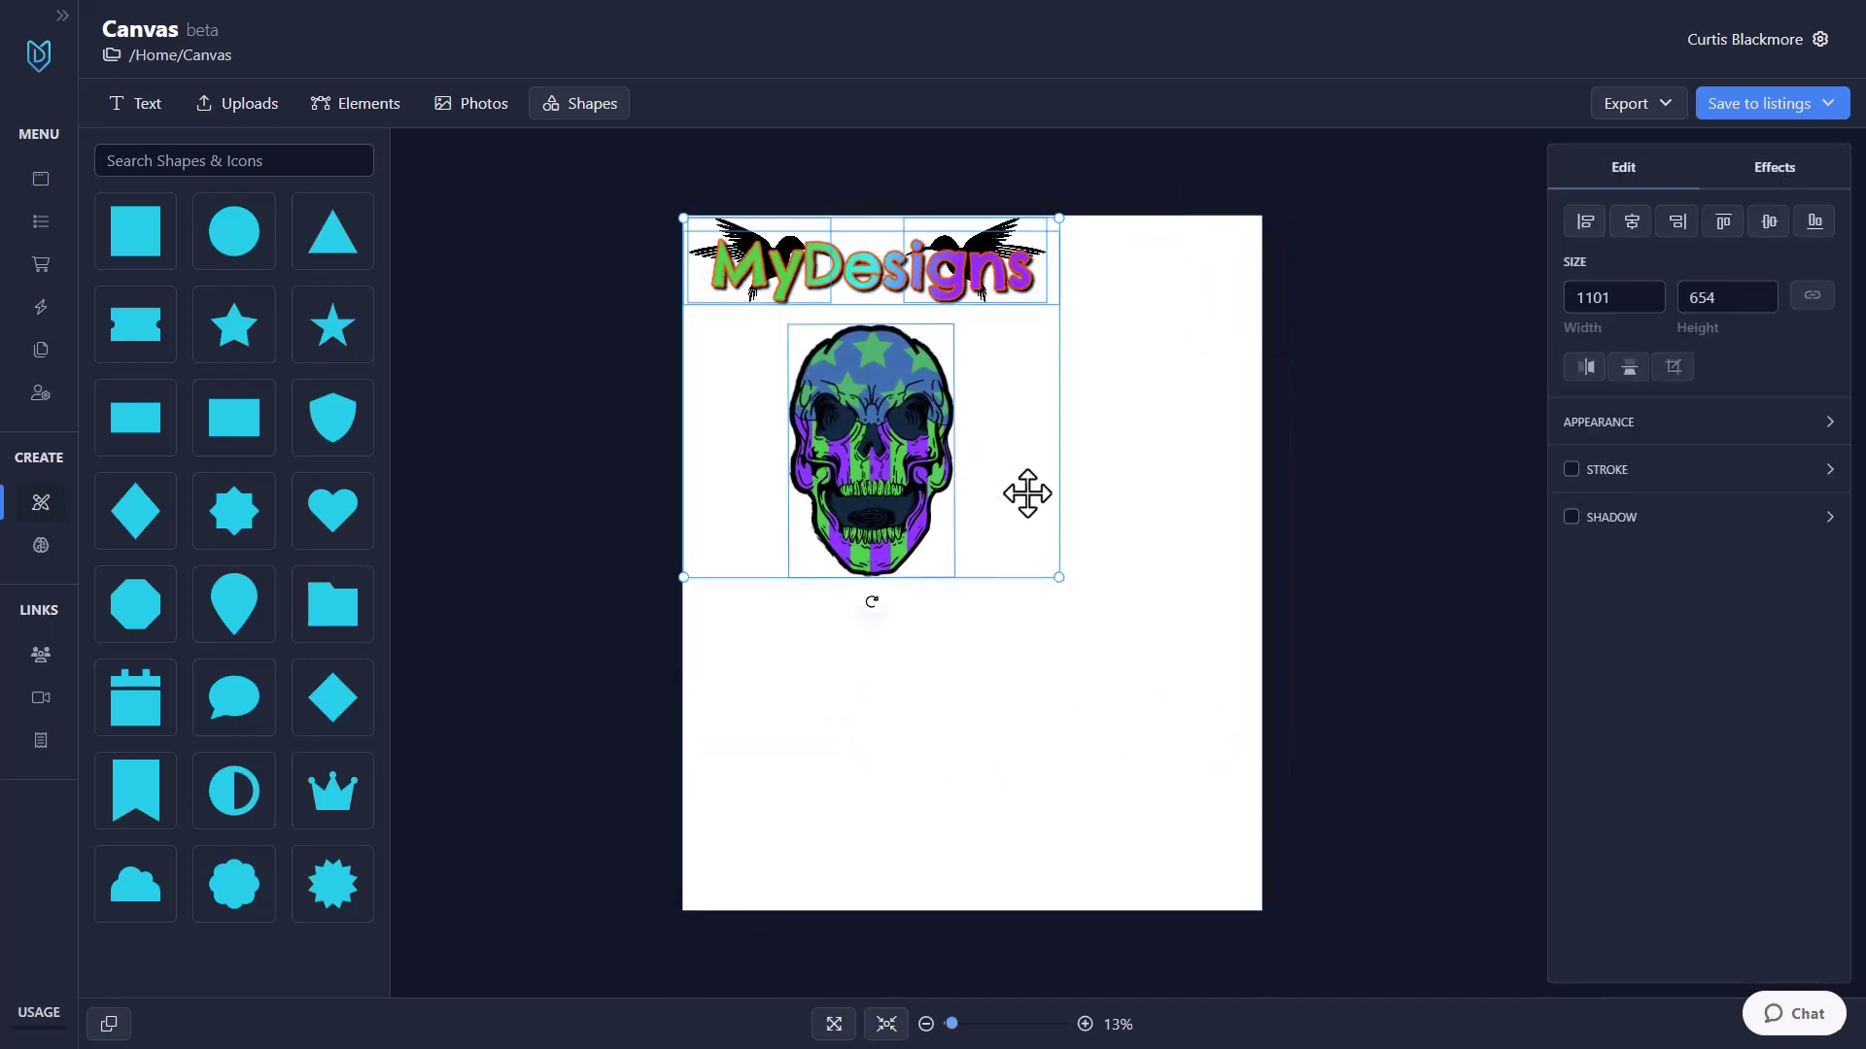
{"action": "right_click", "coordinate": [843, 399]}
{"action": "left_click", "coordinate": [928, 544]}
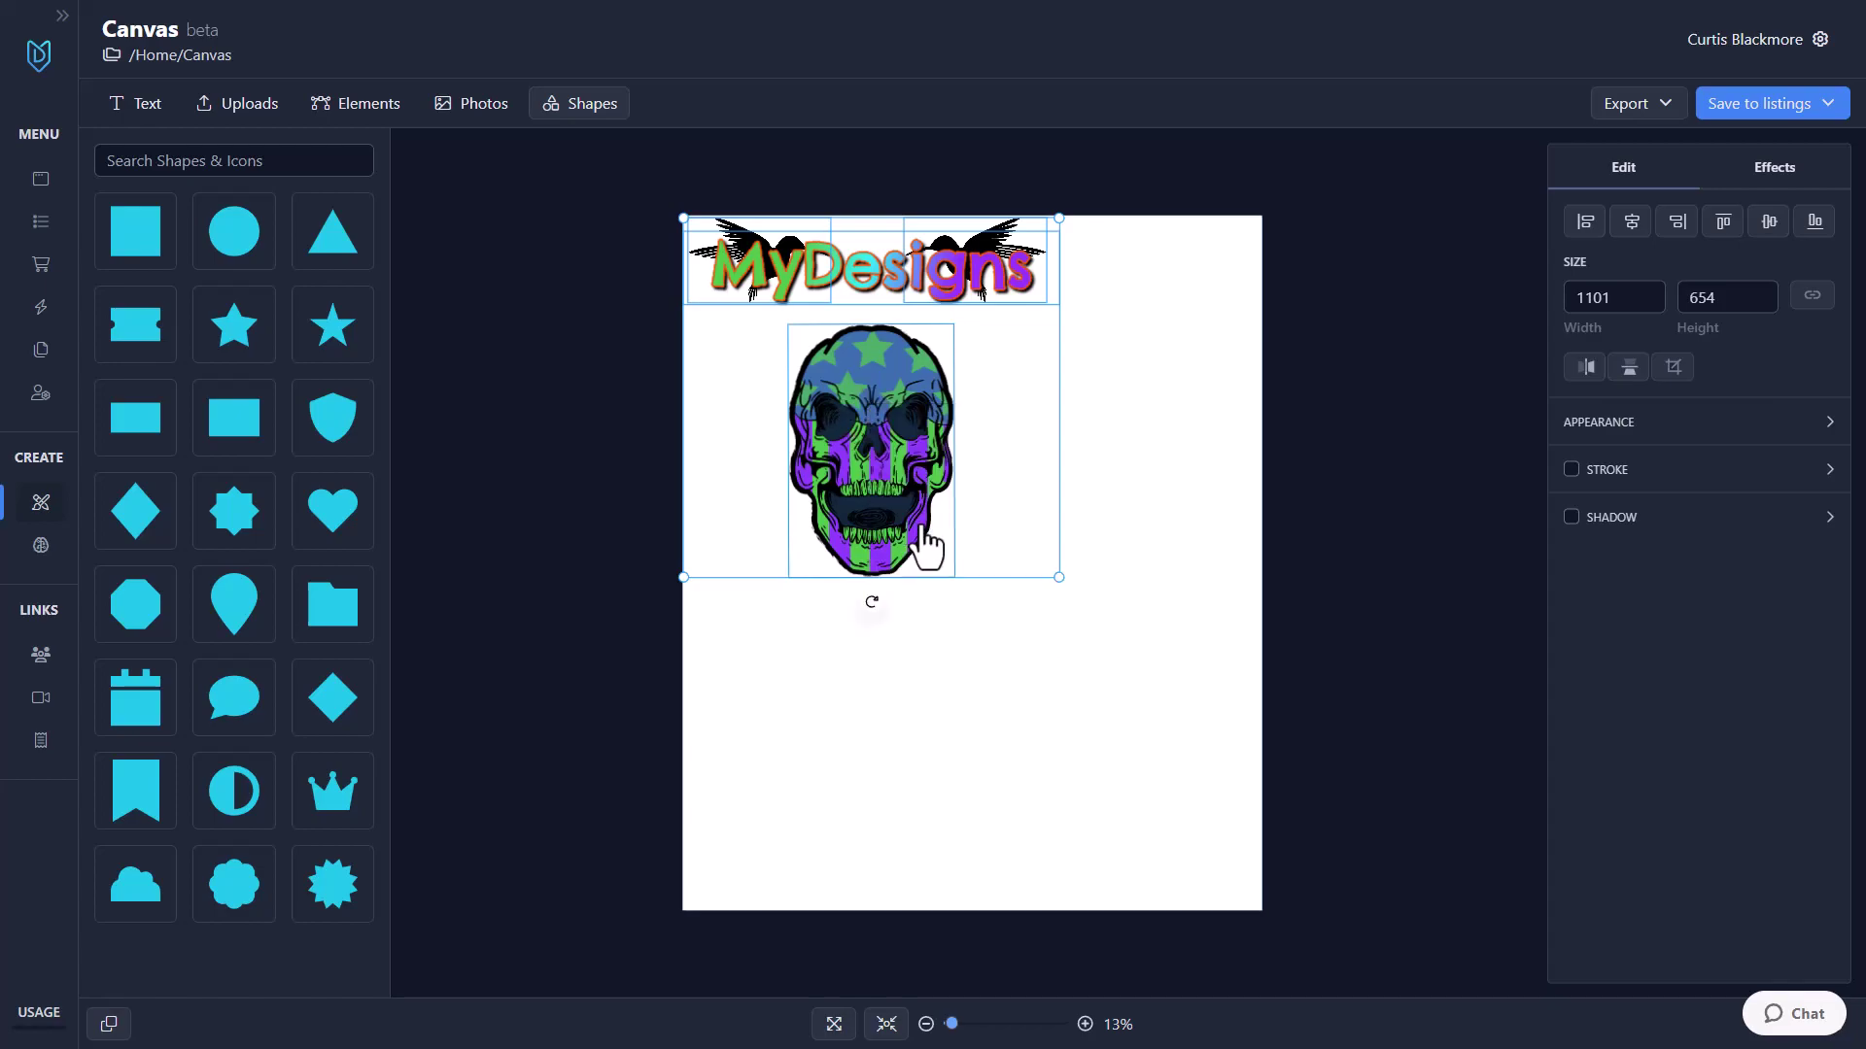
{"action": "left_click", "coordinate": [1187, 589]}
{"action": "left_click", "coordinate": [905, 449]}
{"action": "left_click_drag", "start_coordinate": [1058, 578], "coordinate": [1229, 782]}
{"action": "left_click", "coordinate": [1113, 610]}
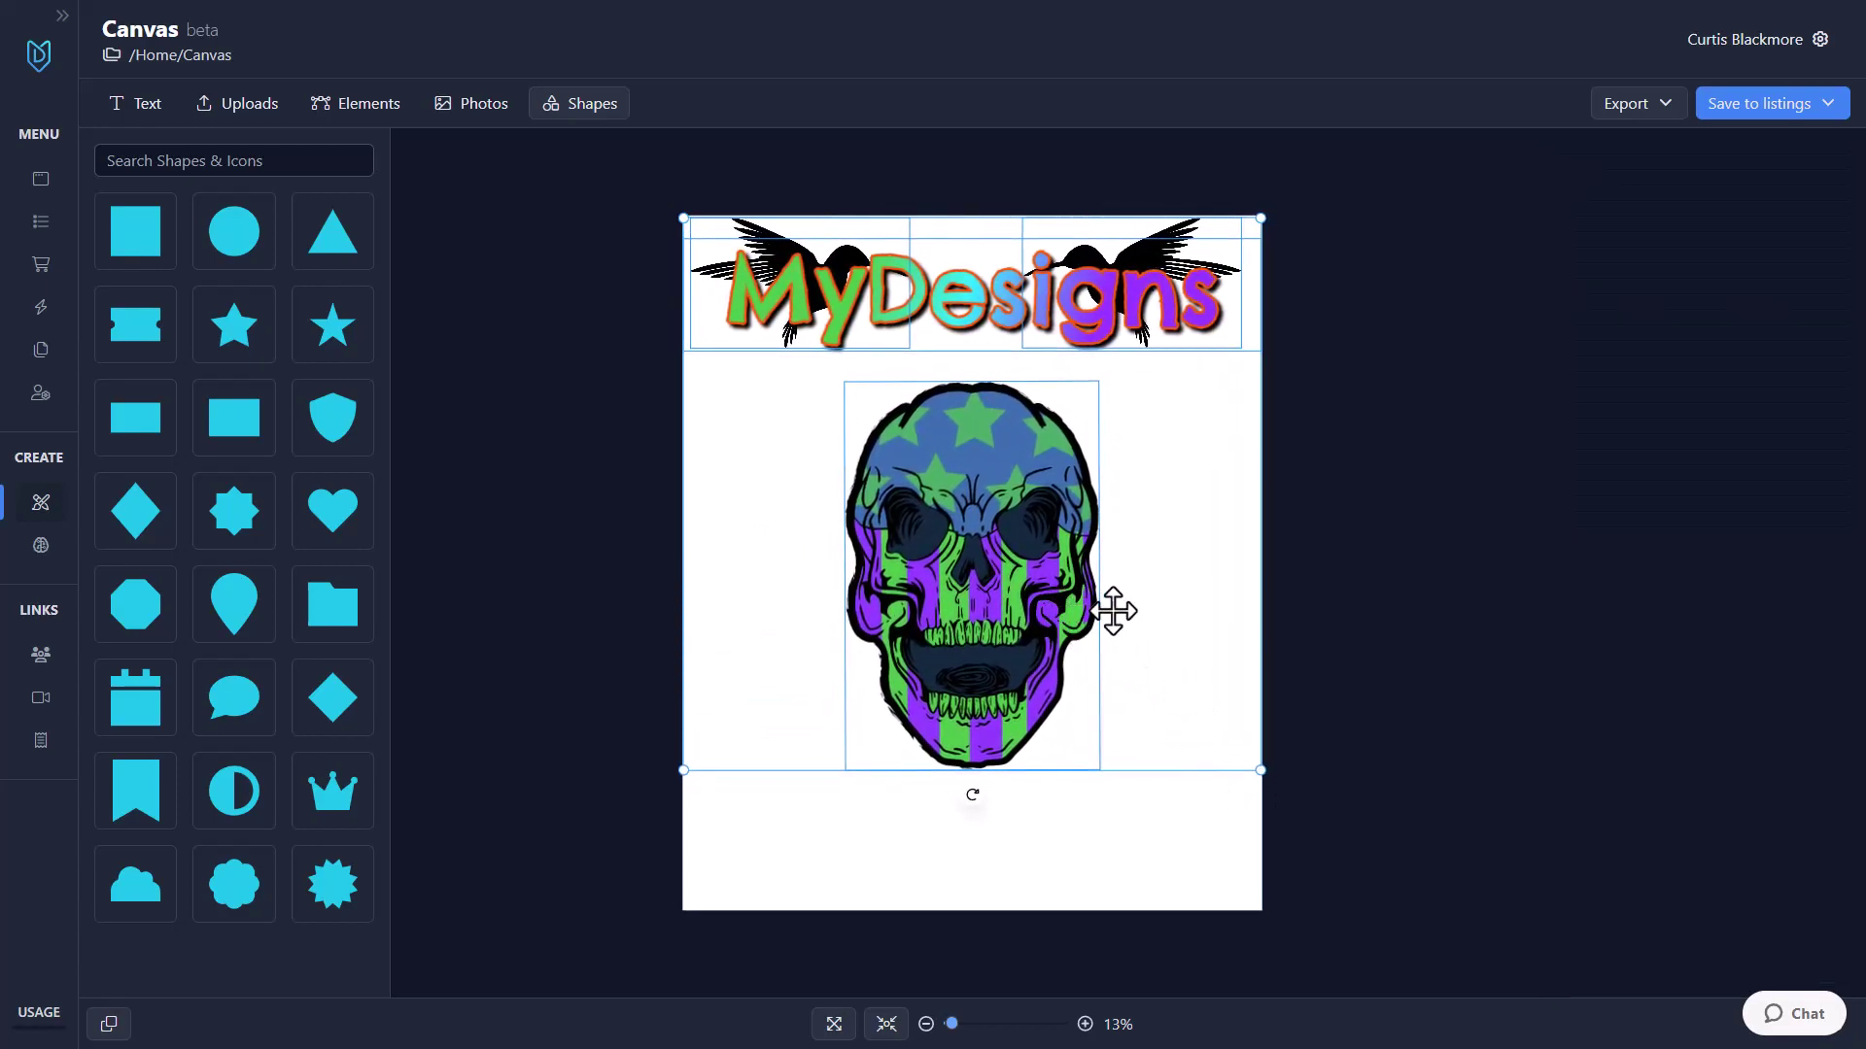
Step: Move the two hummingbirds down to the bottom-right and bottom-left corners
{"action": "left_click", "coordinate": [1011, 529]}
{"action": "left_click", "coordinate": [876, 245]}
{"action": "left_click_drag", "start_coordinate": [1115, 231], "coordinate": [1179, 756]}
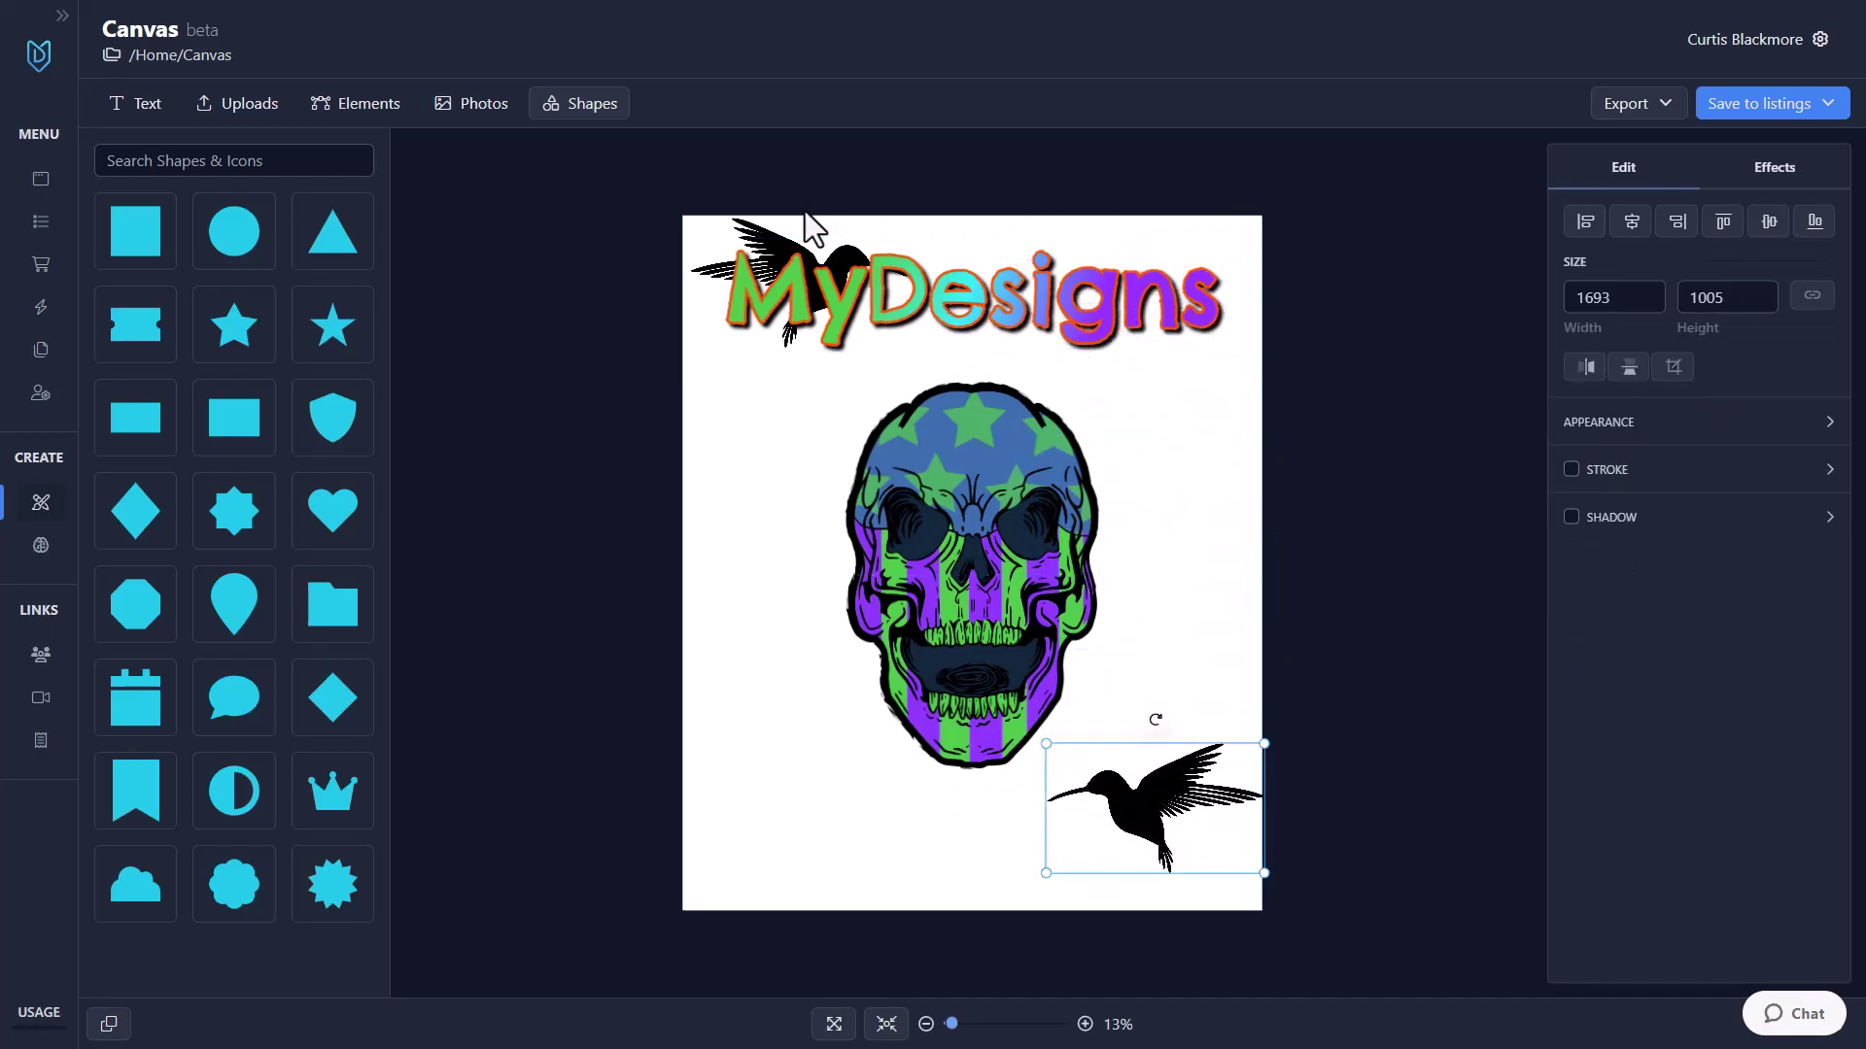
{"action": "left_click_drag", "start_coordinate": [789, 229], "coordinate": [795, 766]}
Step: Create a new listing from the design named 'Test Design', PNG, Main file slot, transparent background
{"action": "left_click", "coordinate": [1644, 97]}
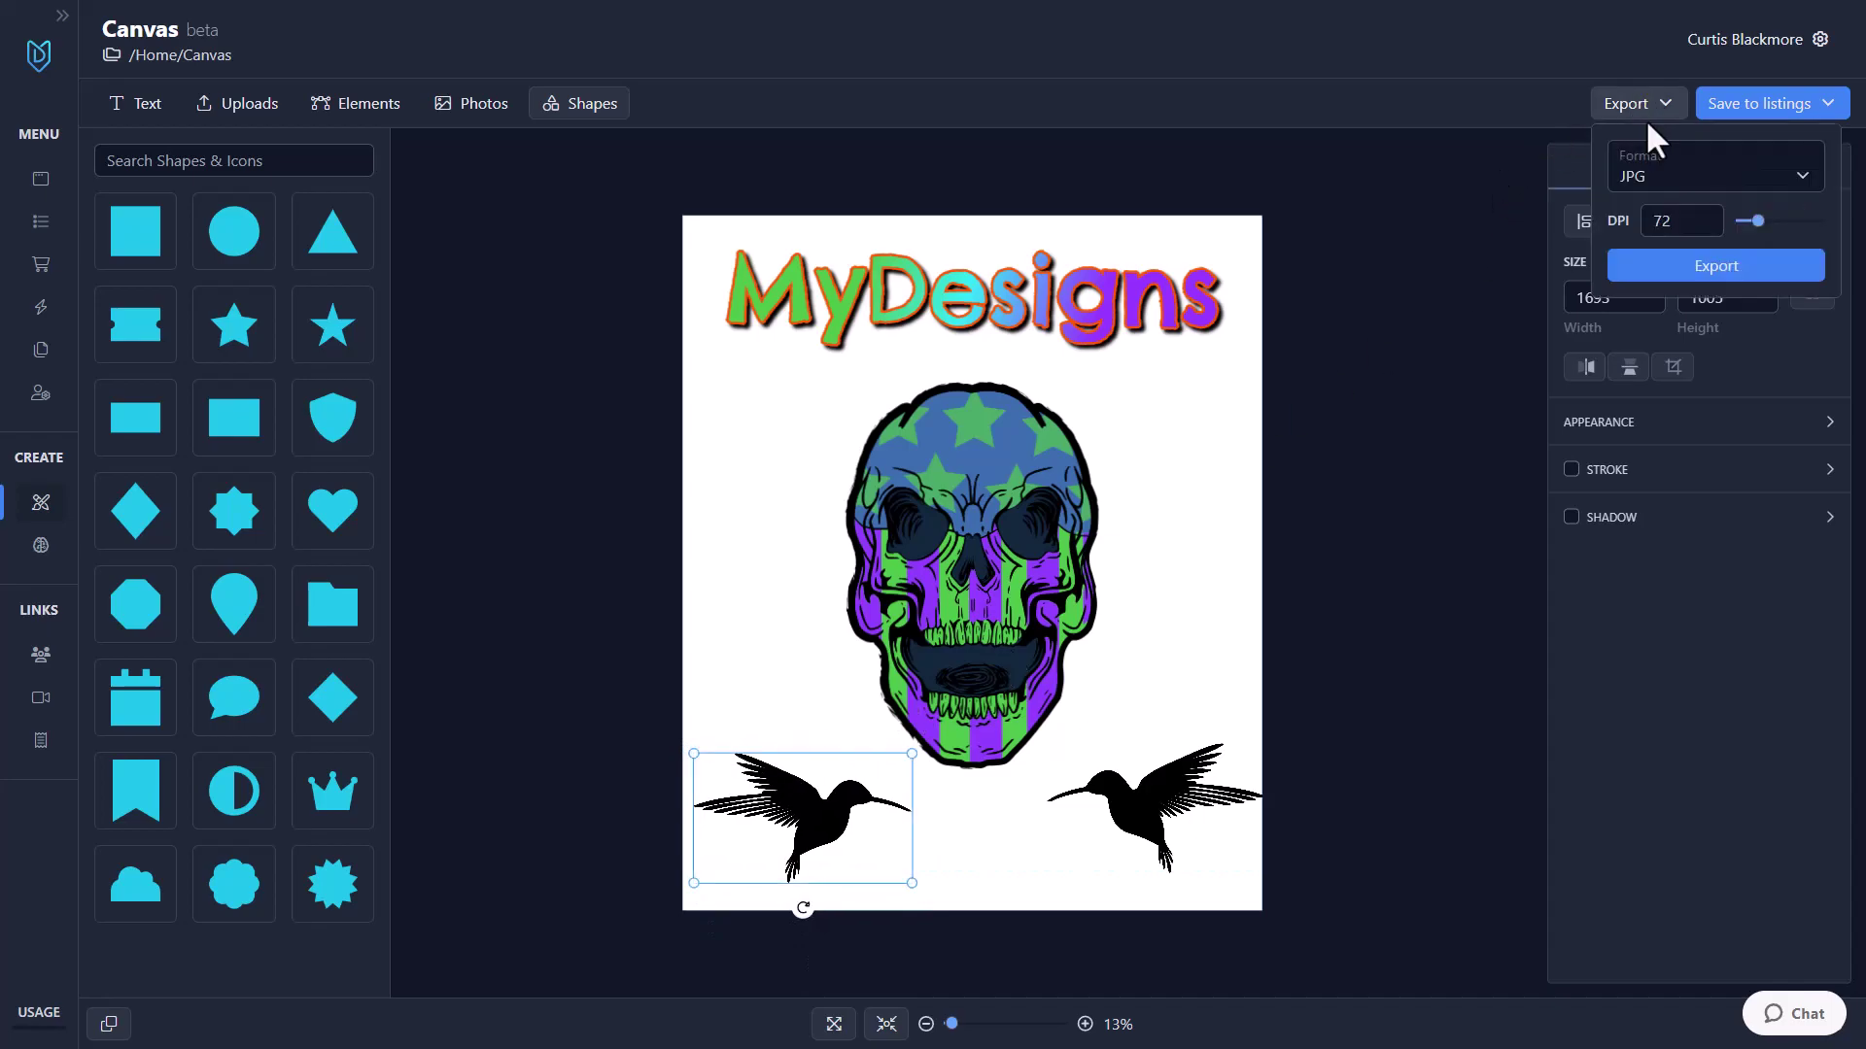
{"action": "left_click", "coordinate": [1436, 218]}
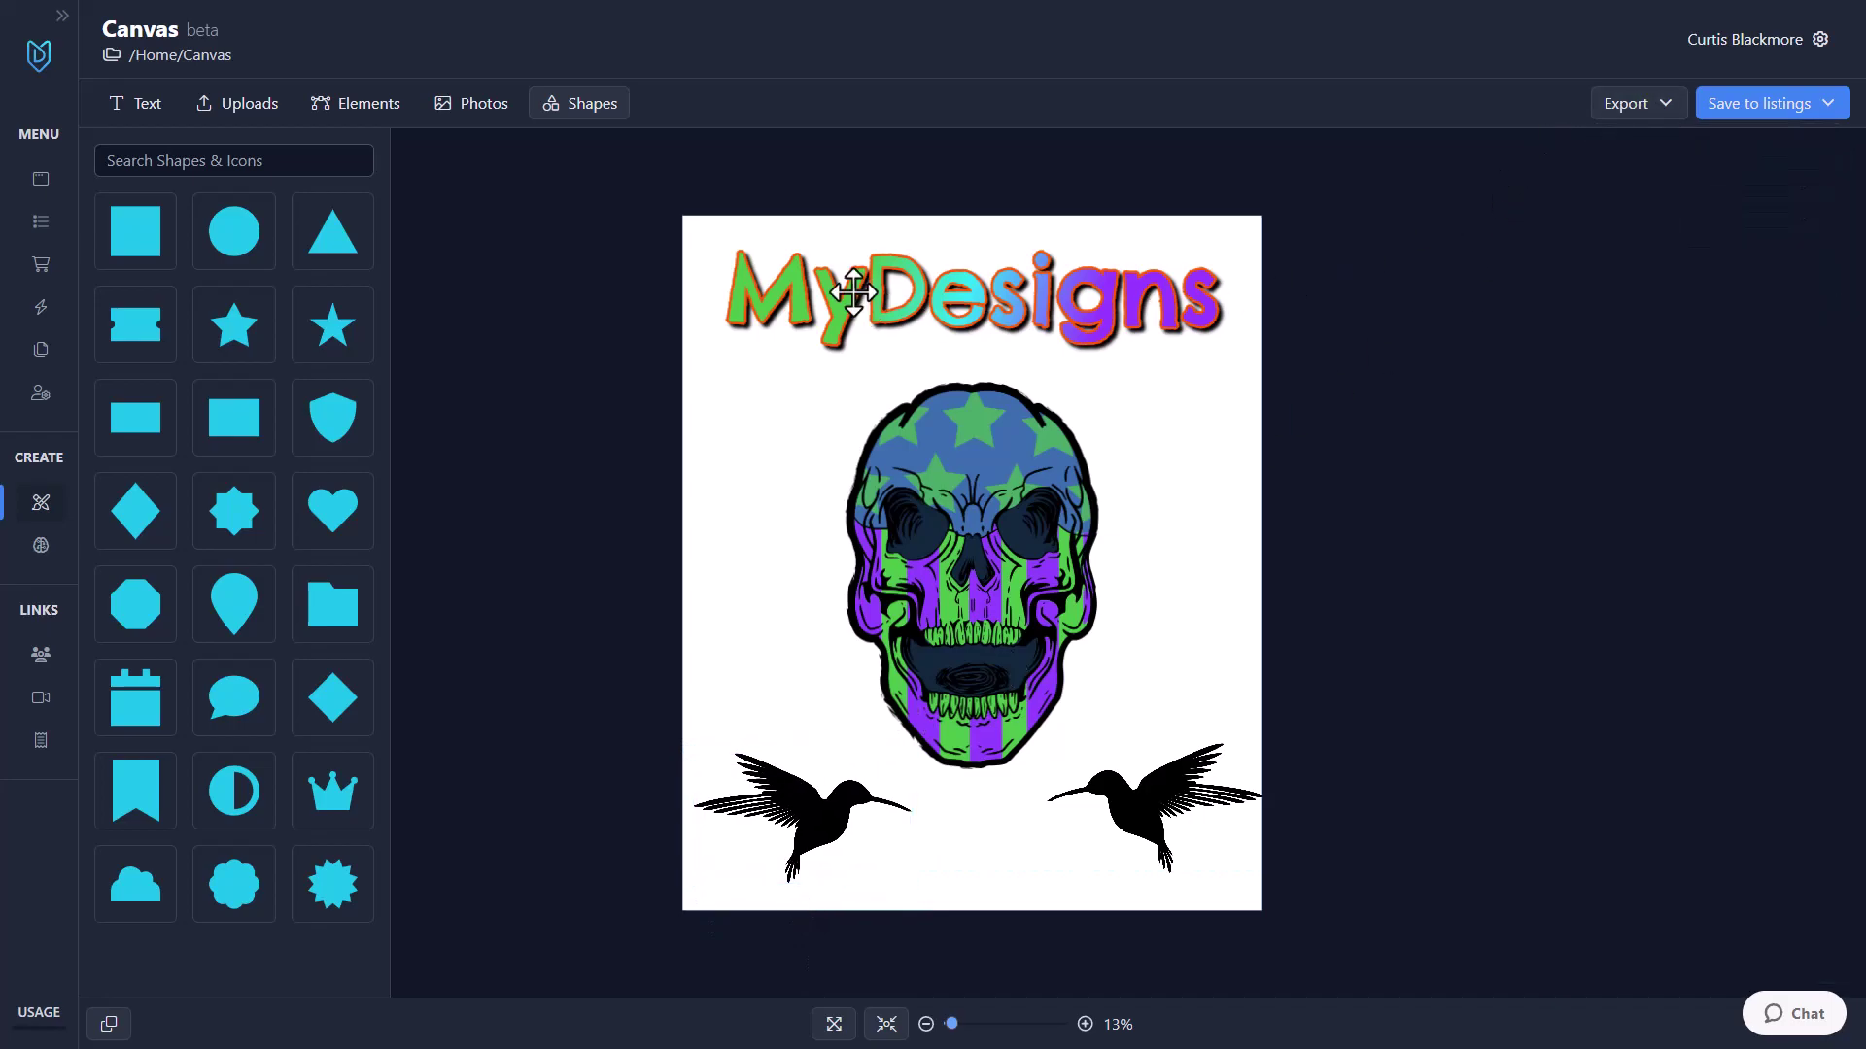
{"action": "left_click", "coordinate": [1747, 105]}
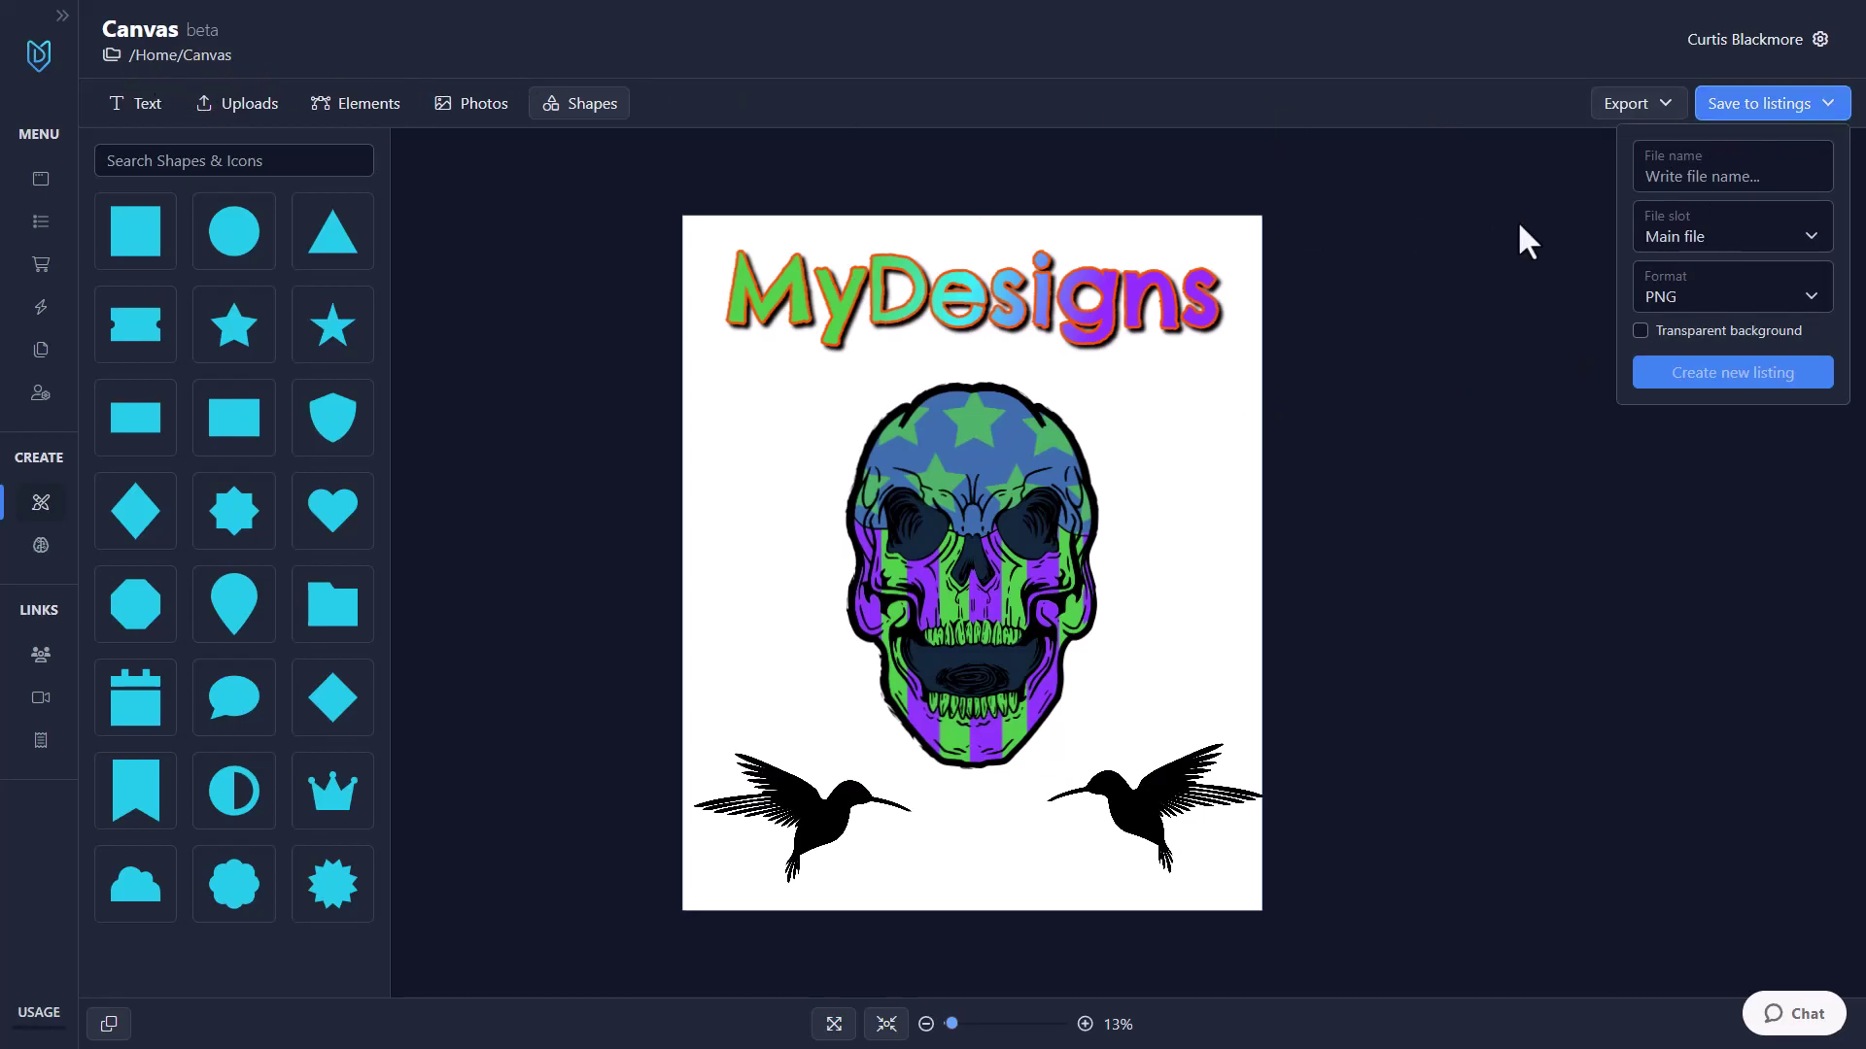
{"action": "left_click", "coordinate": [1745, 180]}
{"action": "type", "text": "Test Design"}
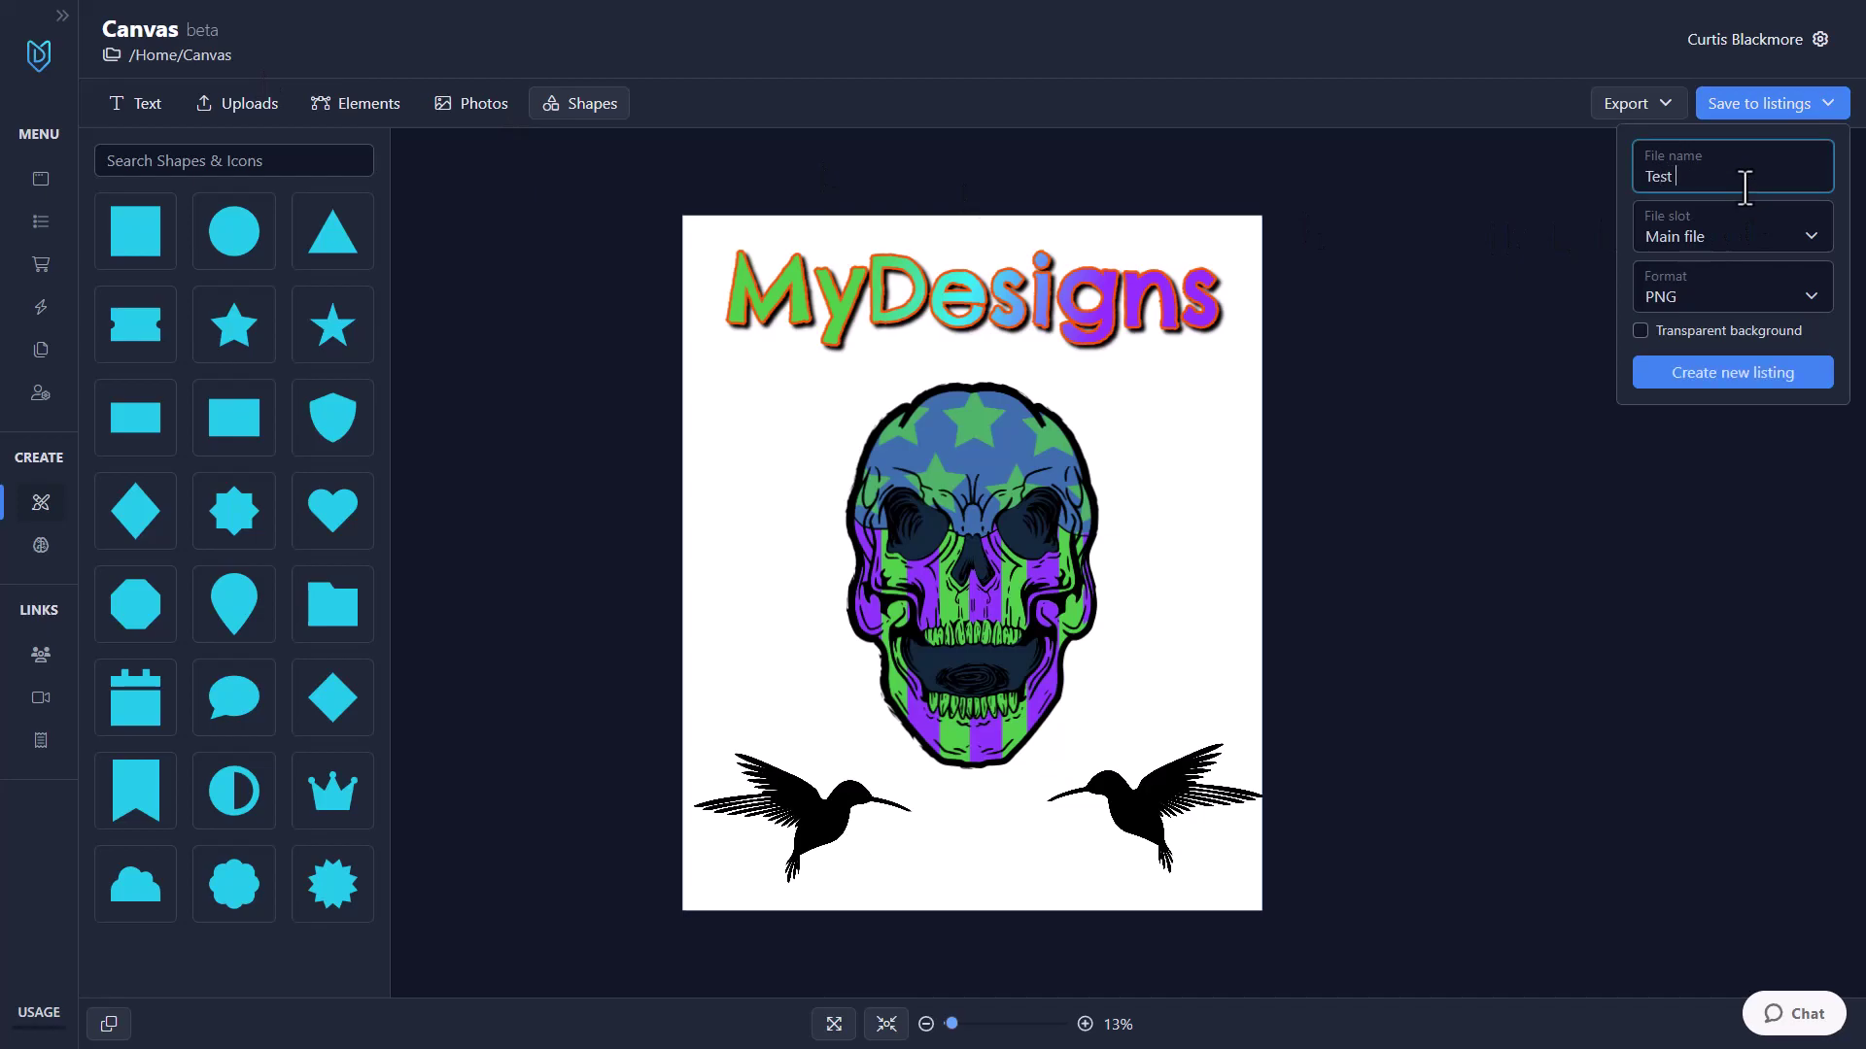
{"action": "left_click", "coordinate": [1686, 243]}
{"action": "left_click", "coordinate": [1680, 271]}
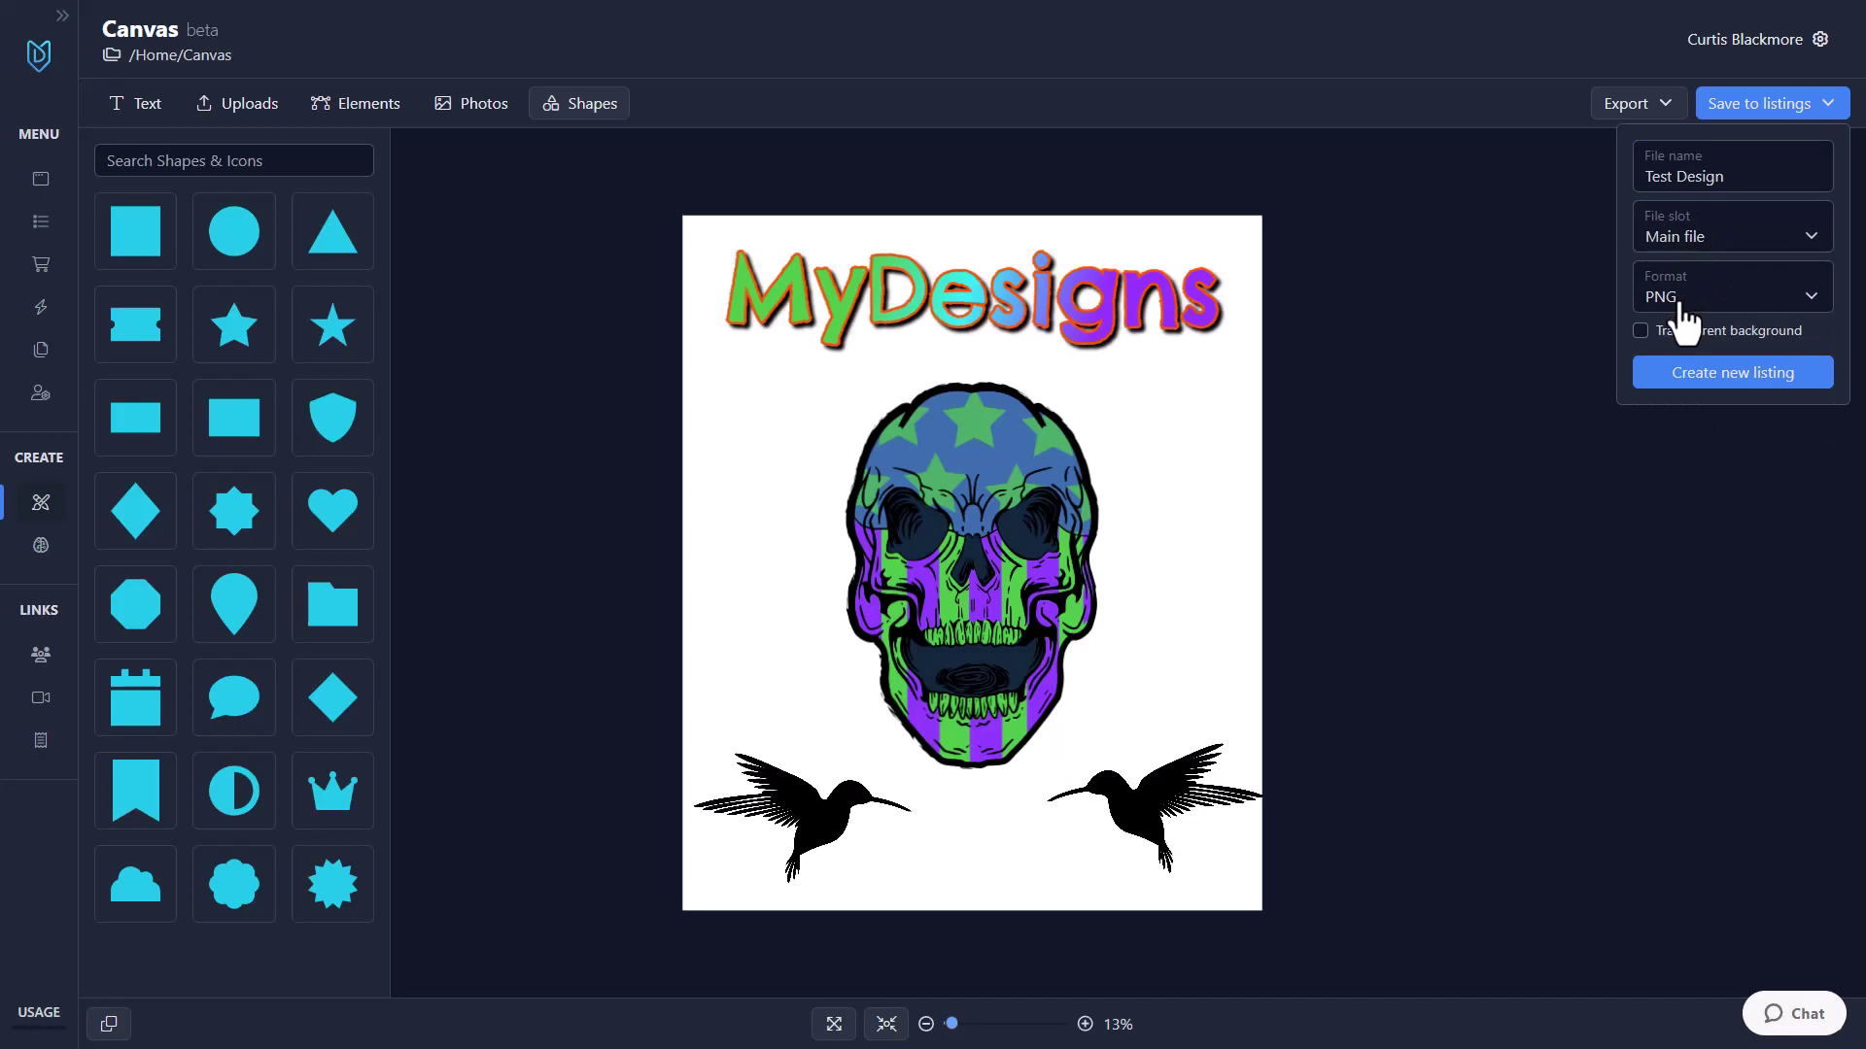
{"action": "left_click", "coordinate": [1697, 370]}
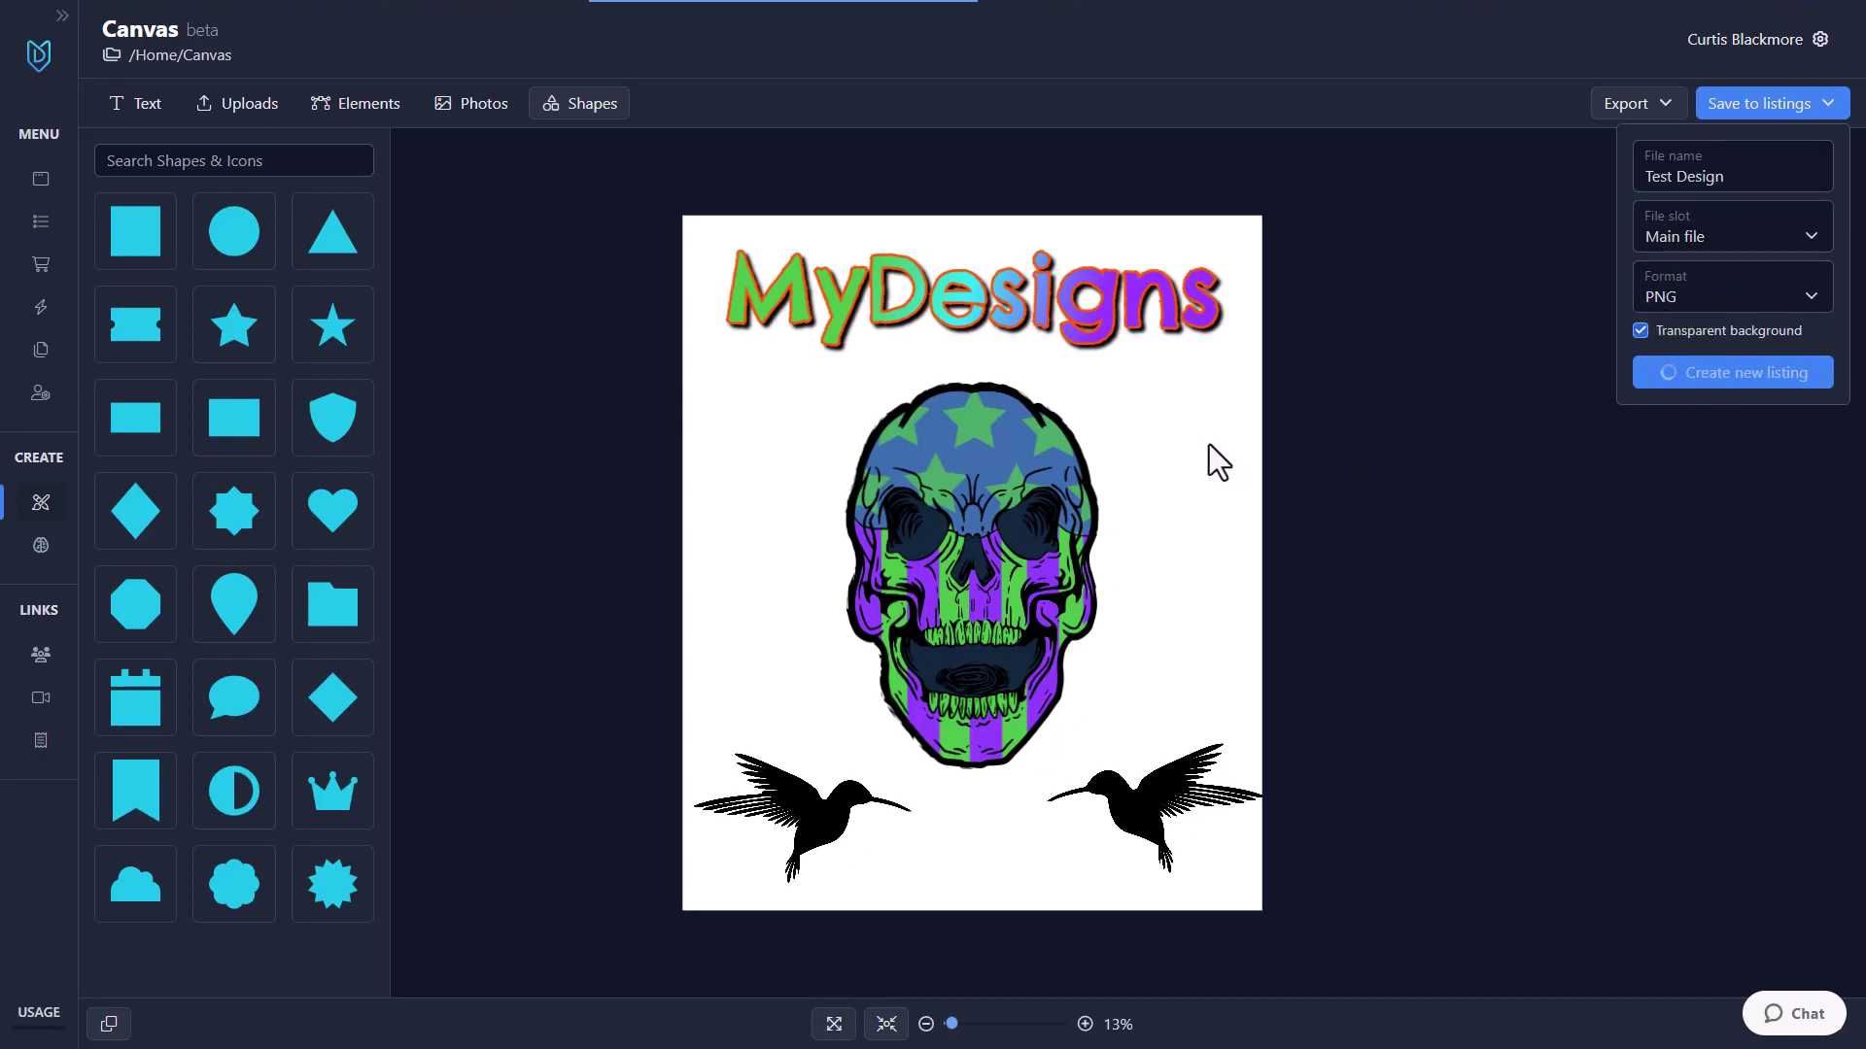
Step: Switch the canvas background to a gradient with green as its first colour
{"action": "left_click", "coordinate": [1580, 255]}
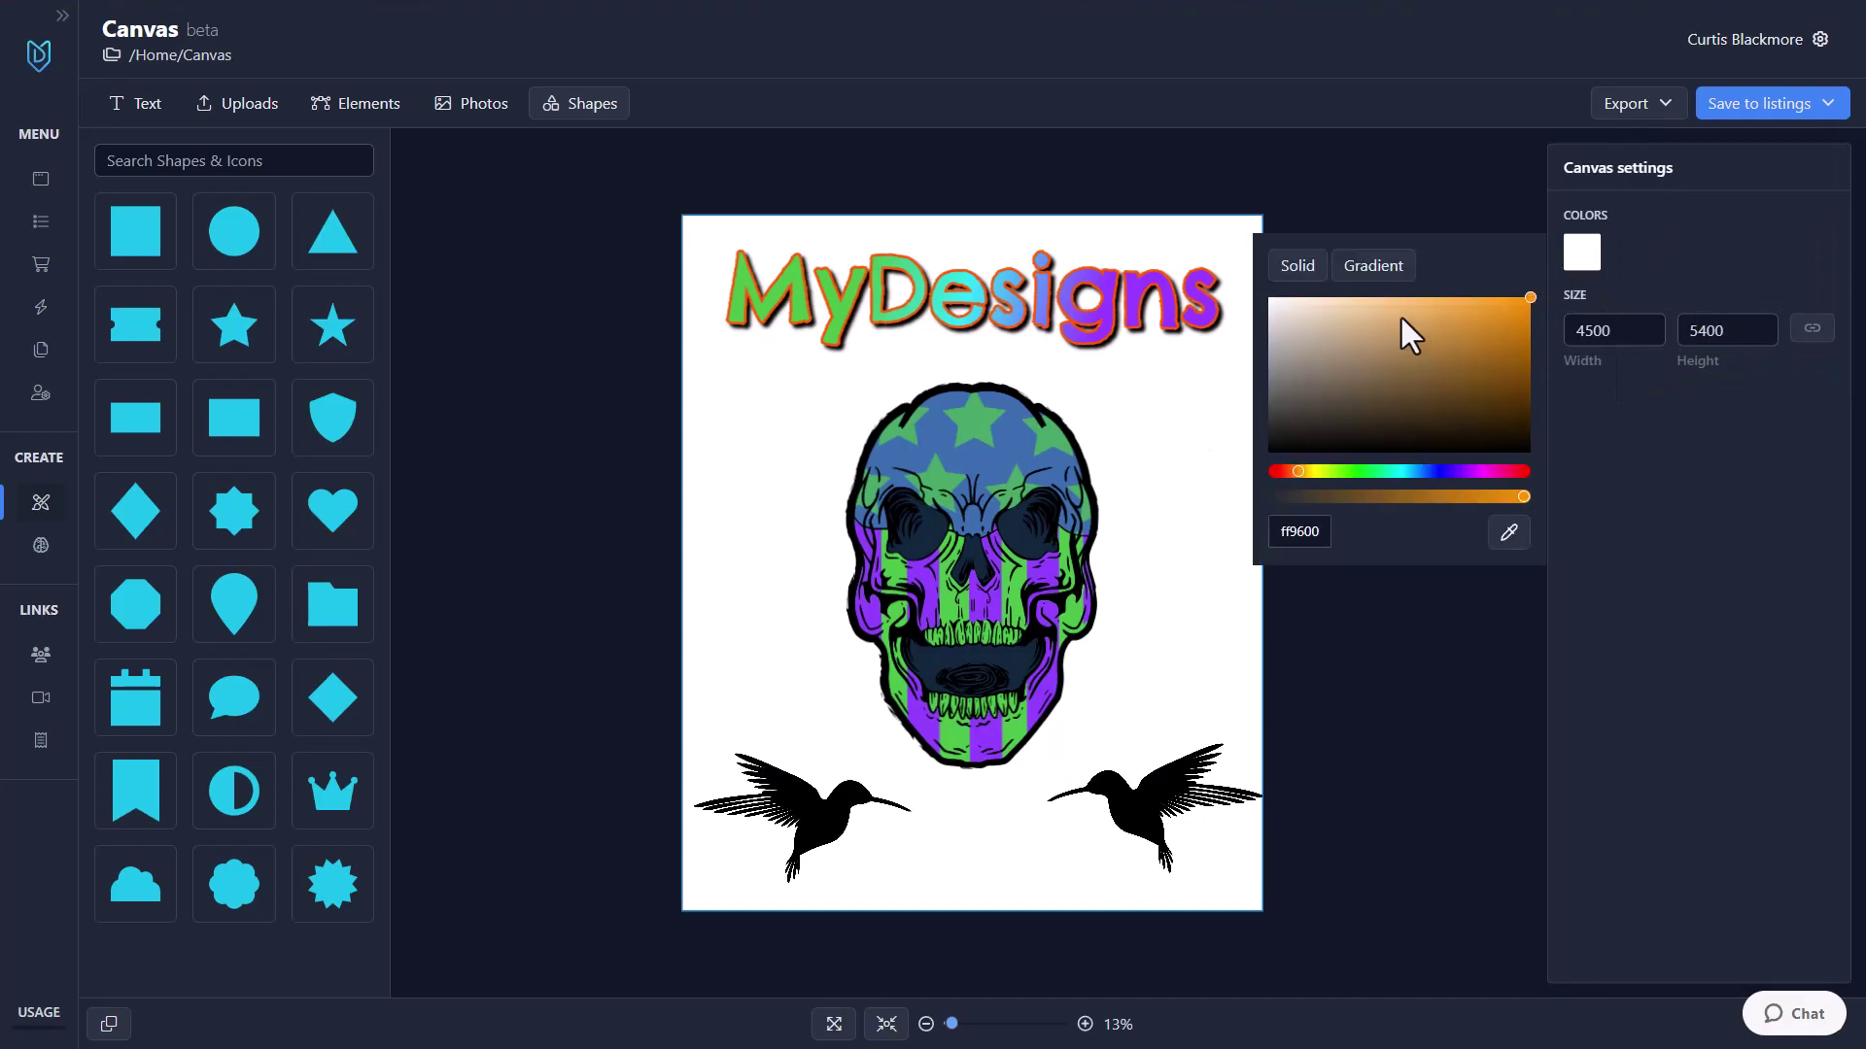
{"action": "left_click", "coordinate": [1373, 265]}
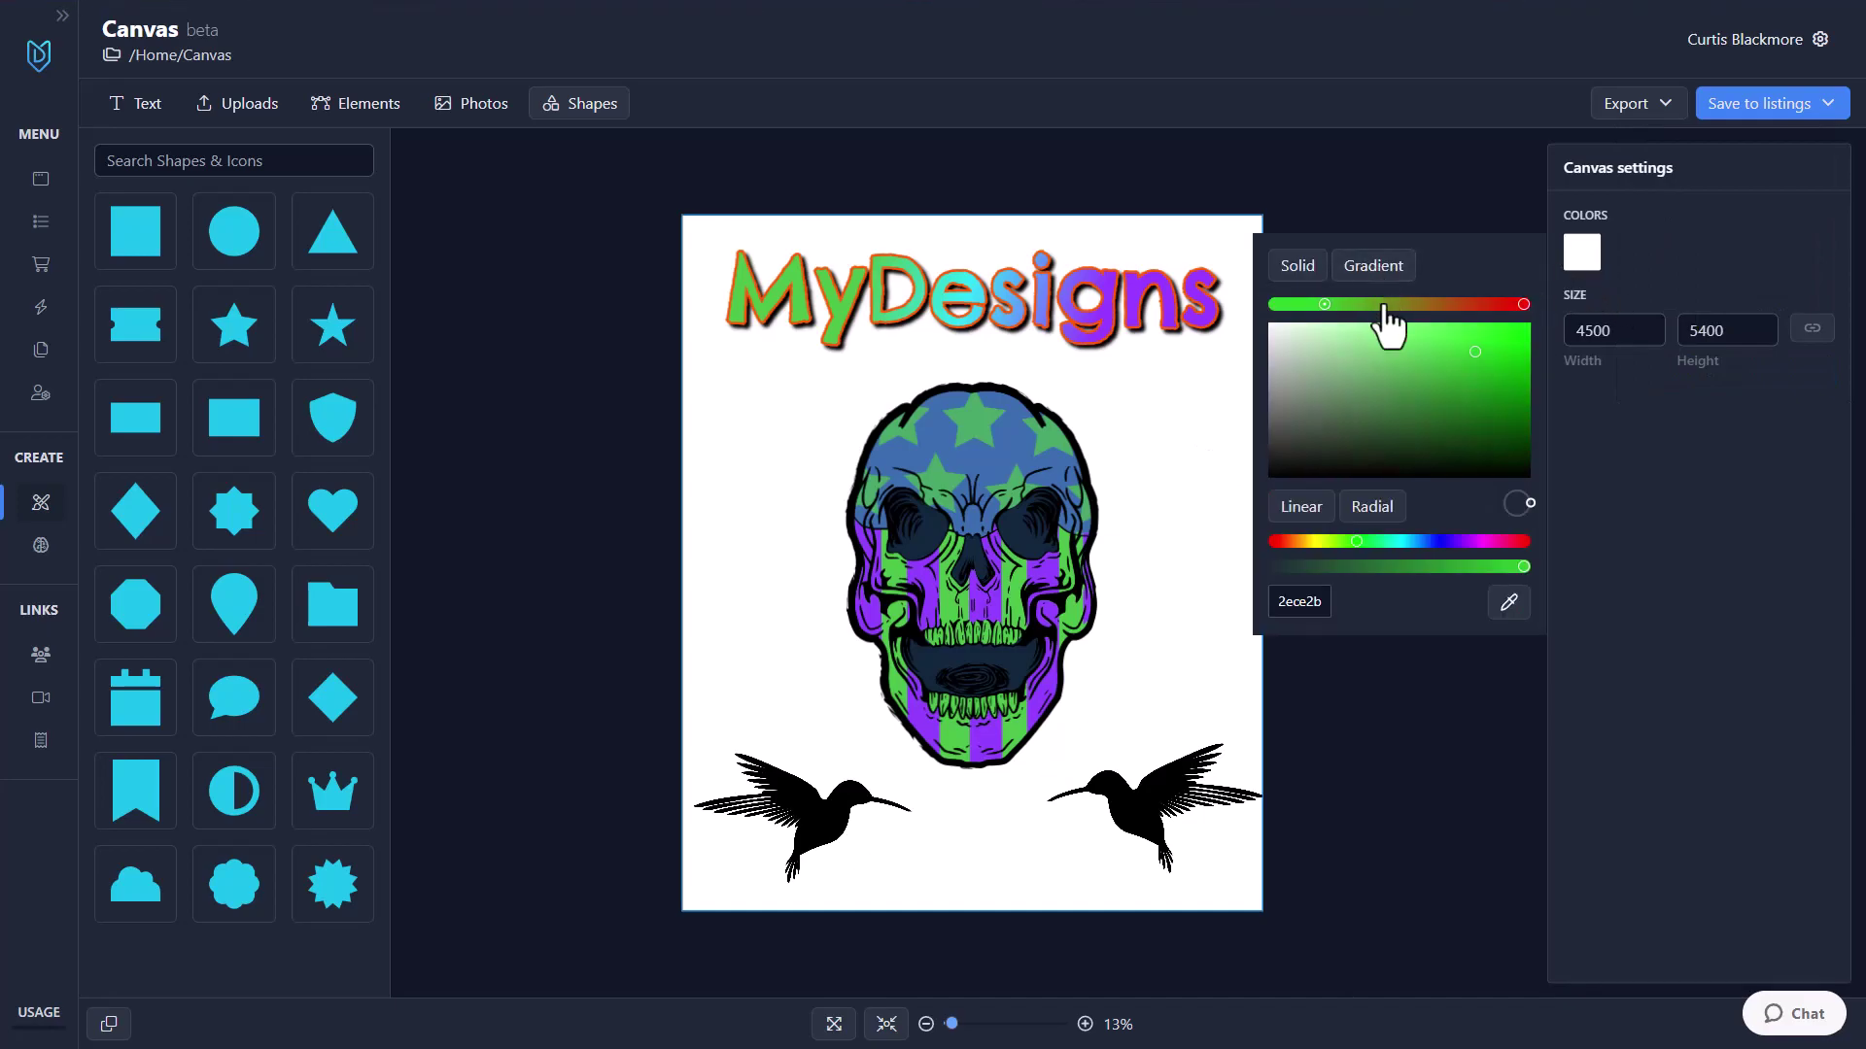
{"action": "left_click", "coordinate": [1405, 375]}
{"action": "left_click", "coordinate": [1442, 171]}
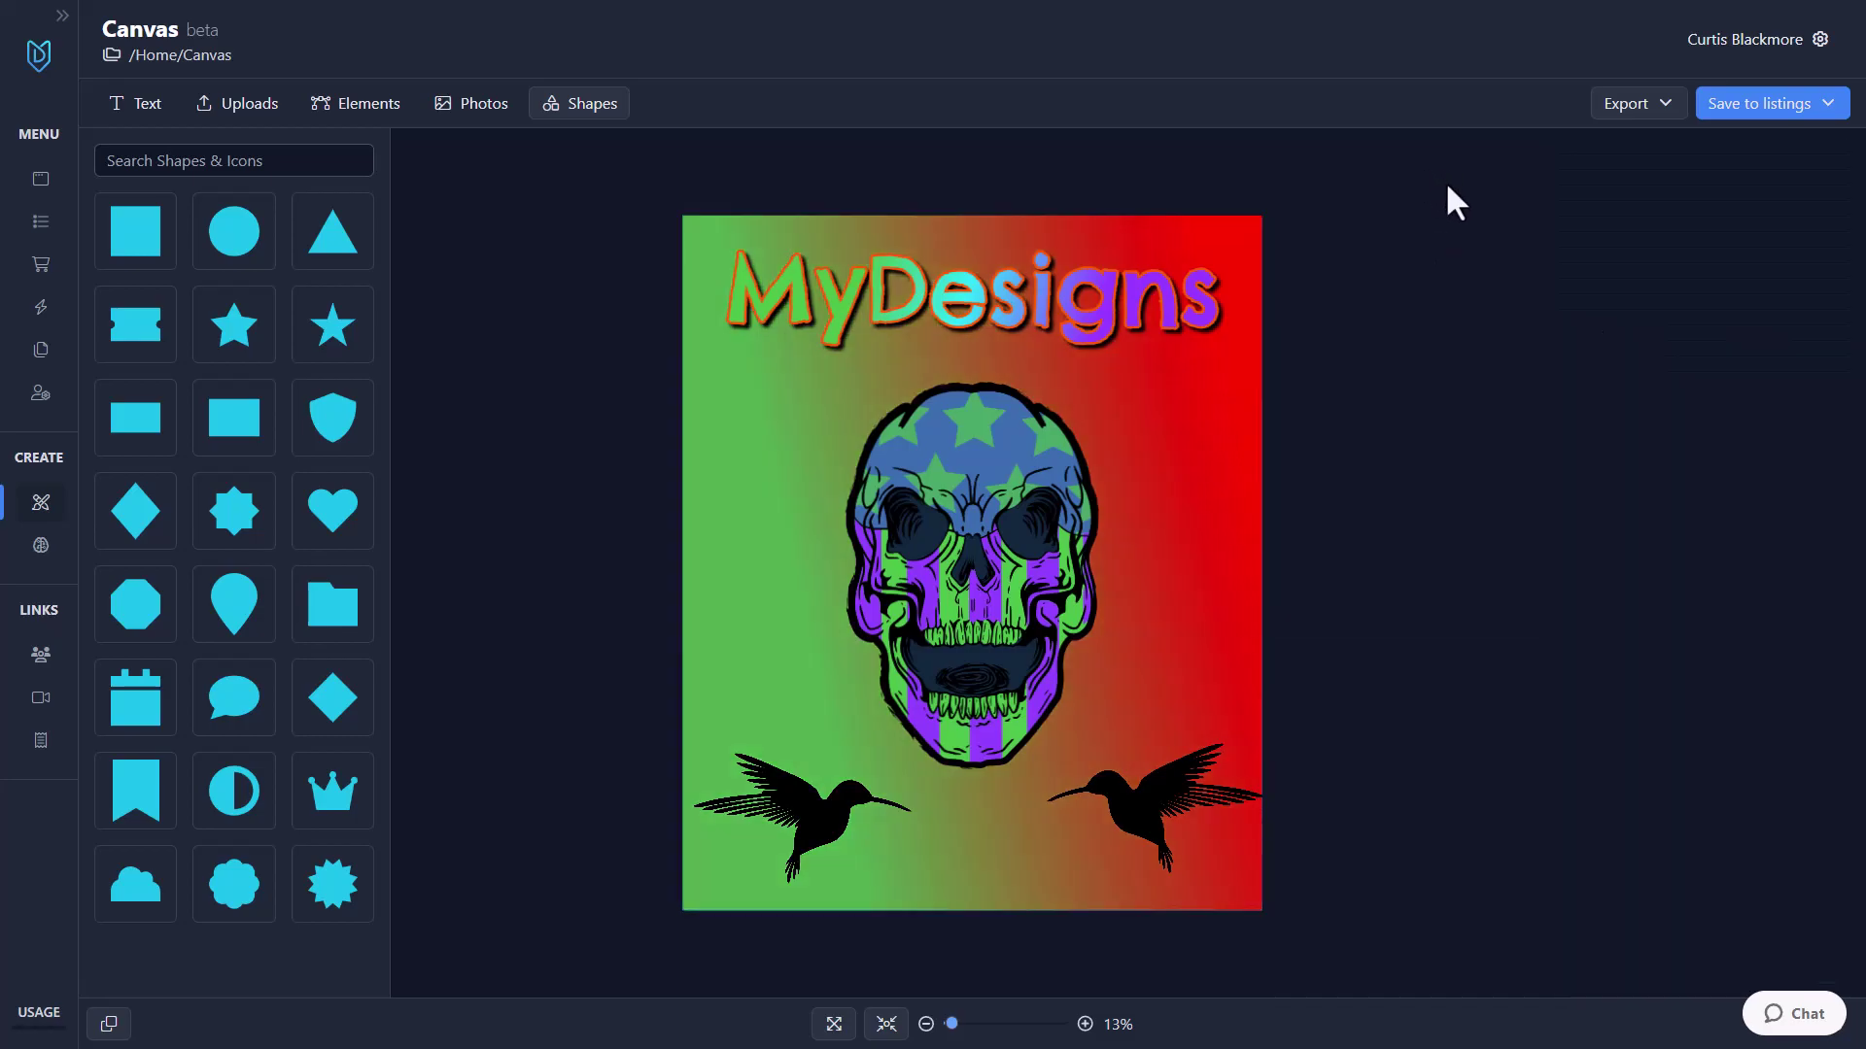
Step: Save to listings as a new listing named 'Gradient' with transparent background off
{"action": "left_click", "coordinate": [1764, 107]}
{"action": "triple_click", "coordinate": [1753, 177]}
{"action": "type", "text": "Gadient"}
{"action": "key", "text": "ctrl+a"}
{"action": "type", "text": "Gradient"}
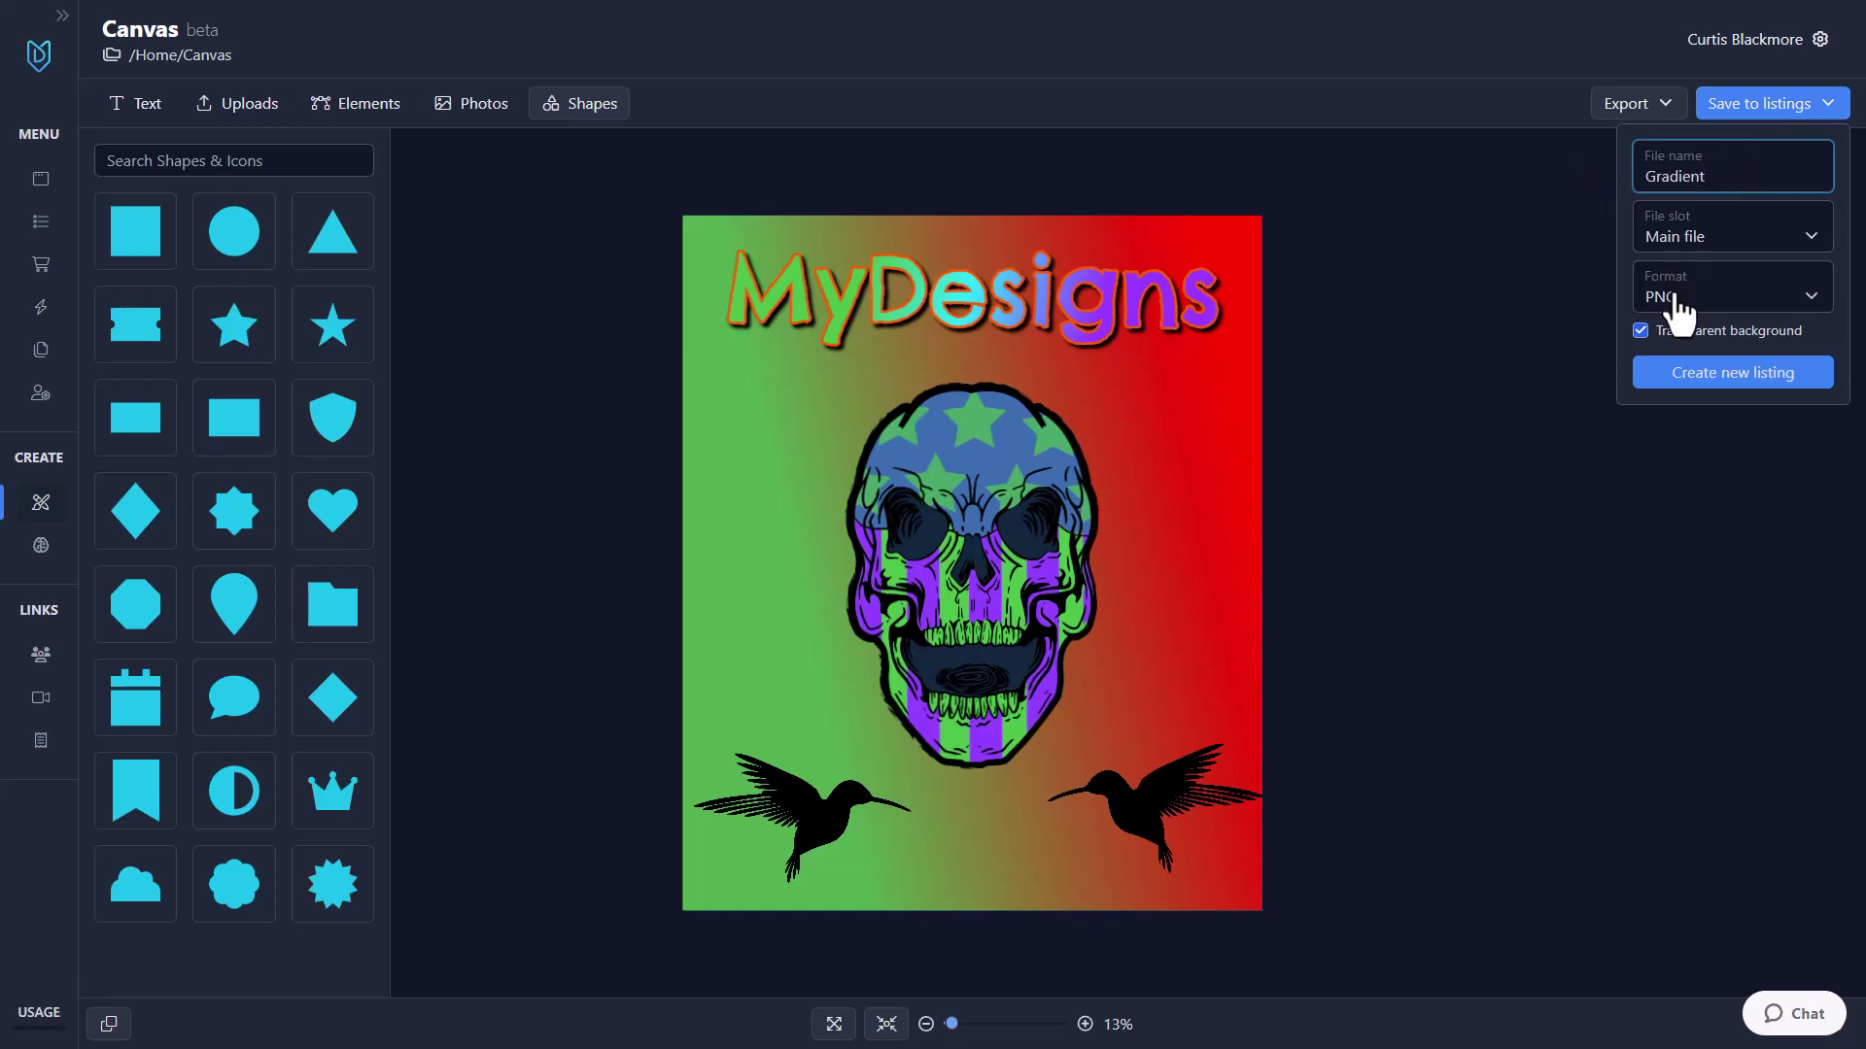
{"action": "left_click", "coordinate": [1655, 332]}
{"action": "left_click", "coordinate": [1721, 381]}
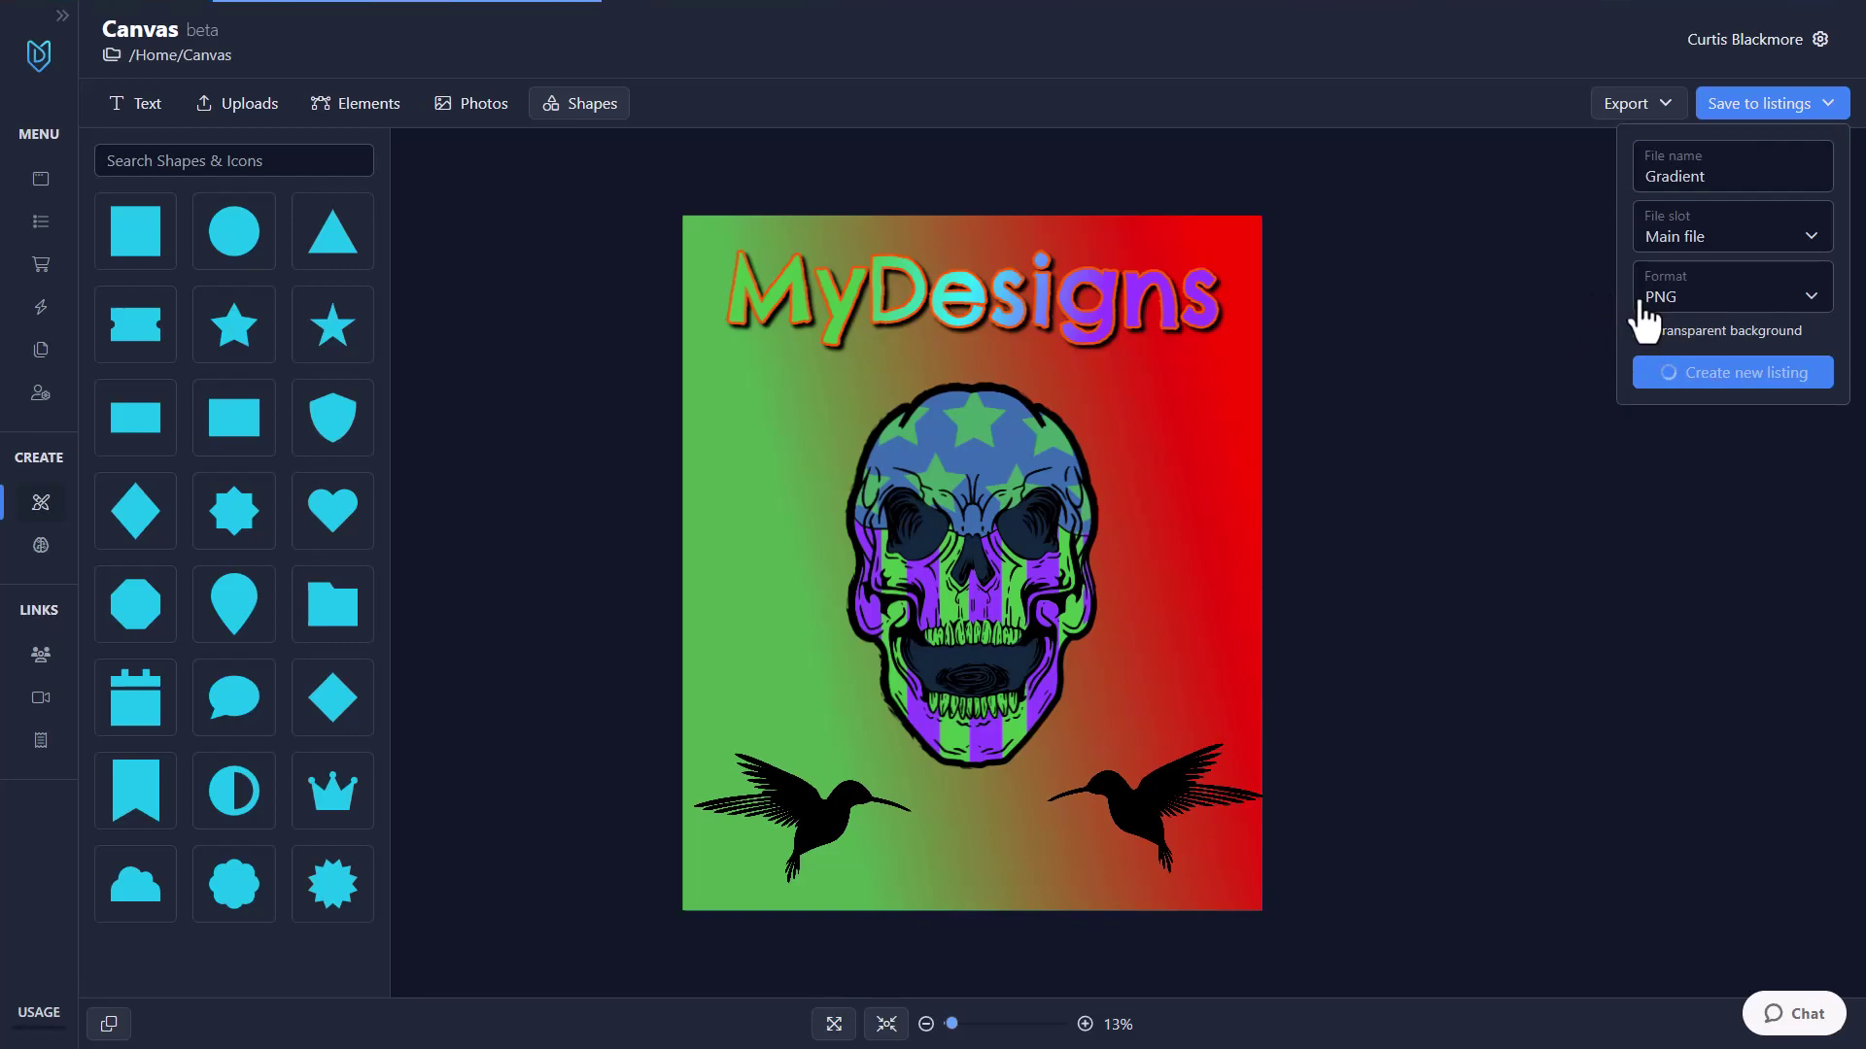
Step: Export the design as a PNG at 72 DPI, keeping the transparent background
{"action": "left_click", "coordinate": [1634, 104]}
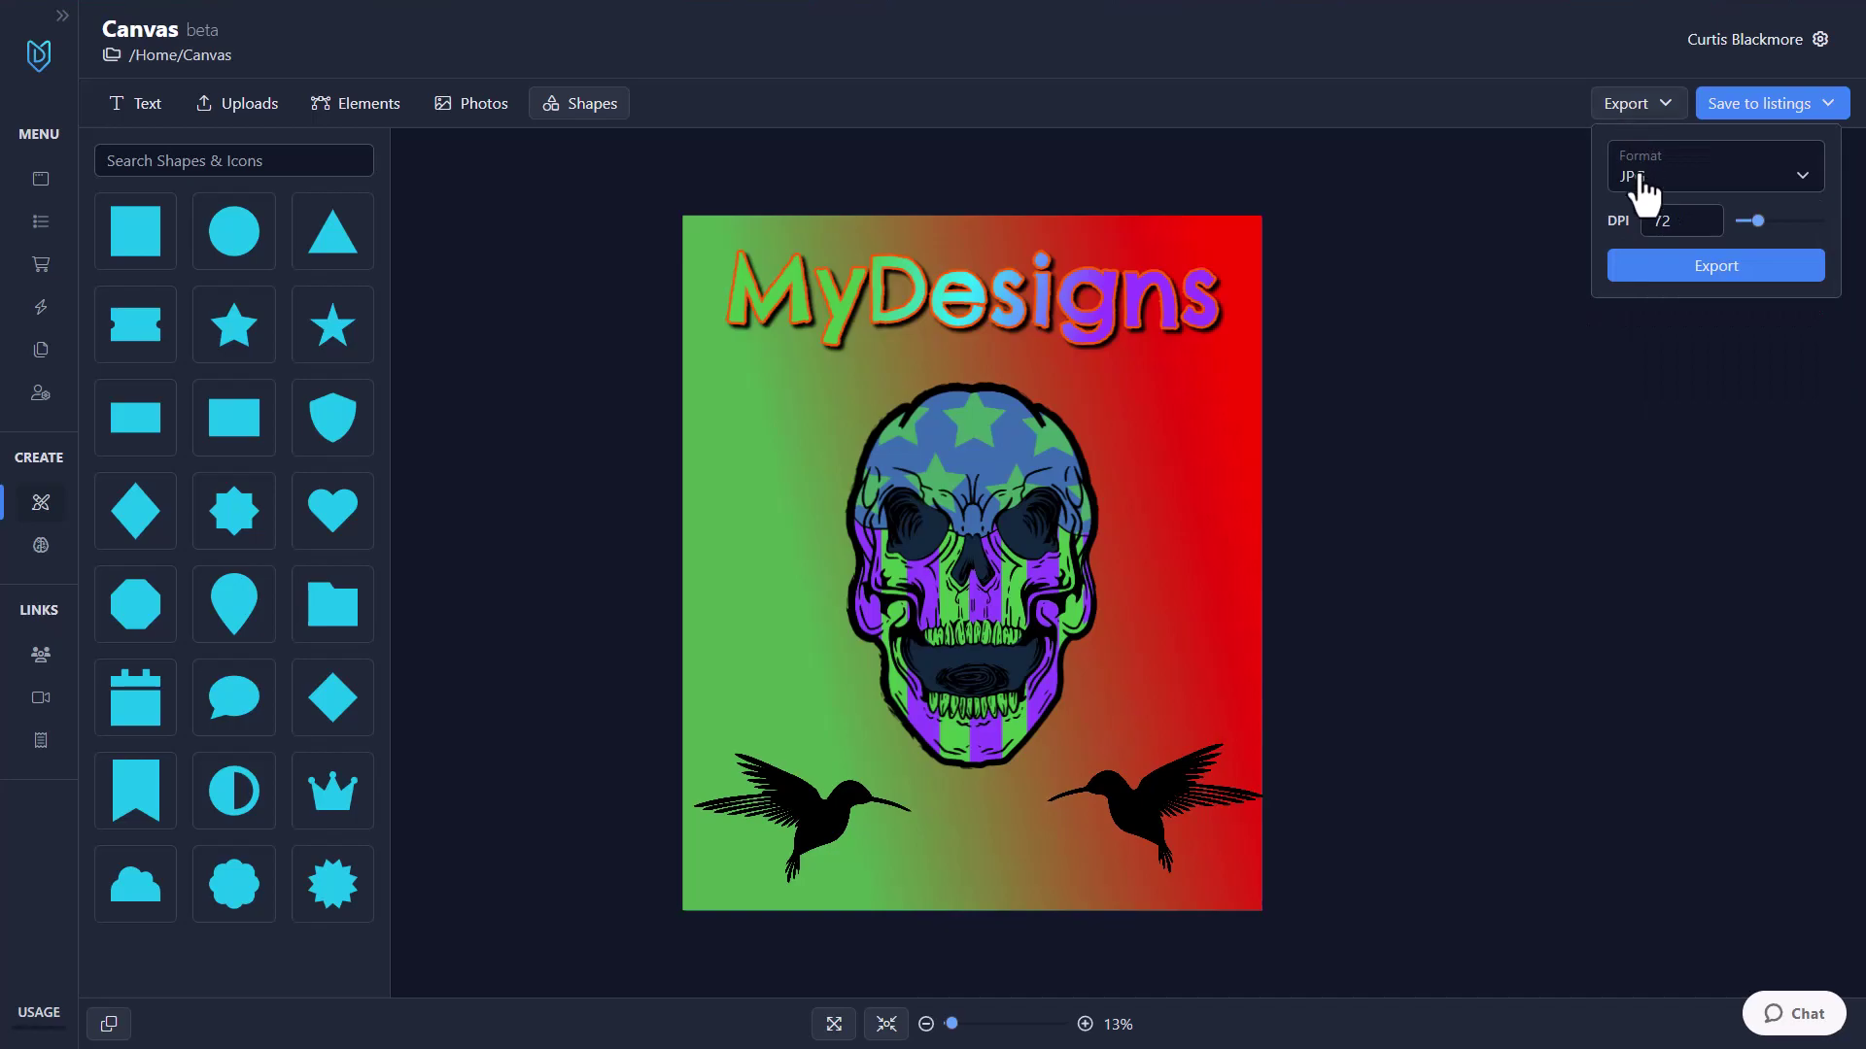
{"action": "left_click", "coordinate": [1643, 187]}
{"action": "left_click", "coordinate": [1640, 208]}
{"action": "left_click", "coordinate": [1652, 114]}
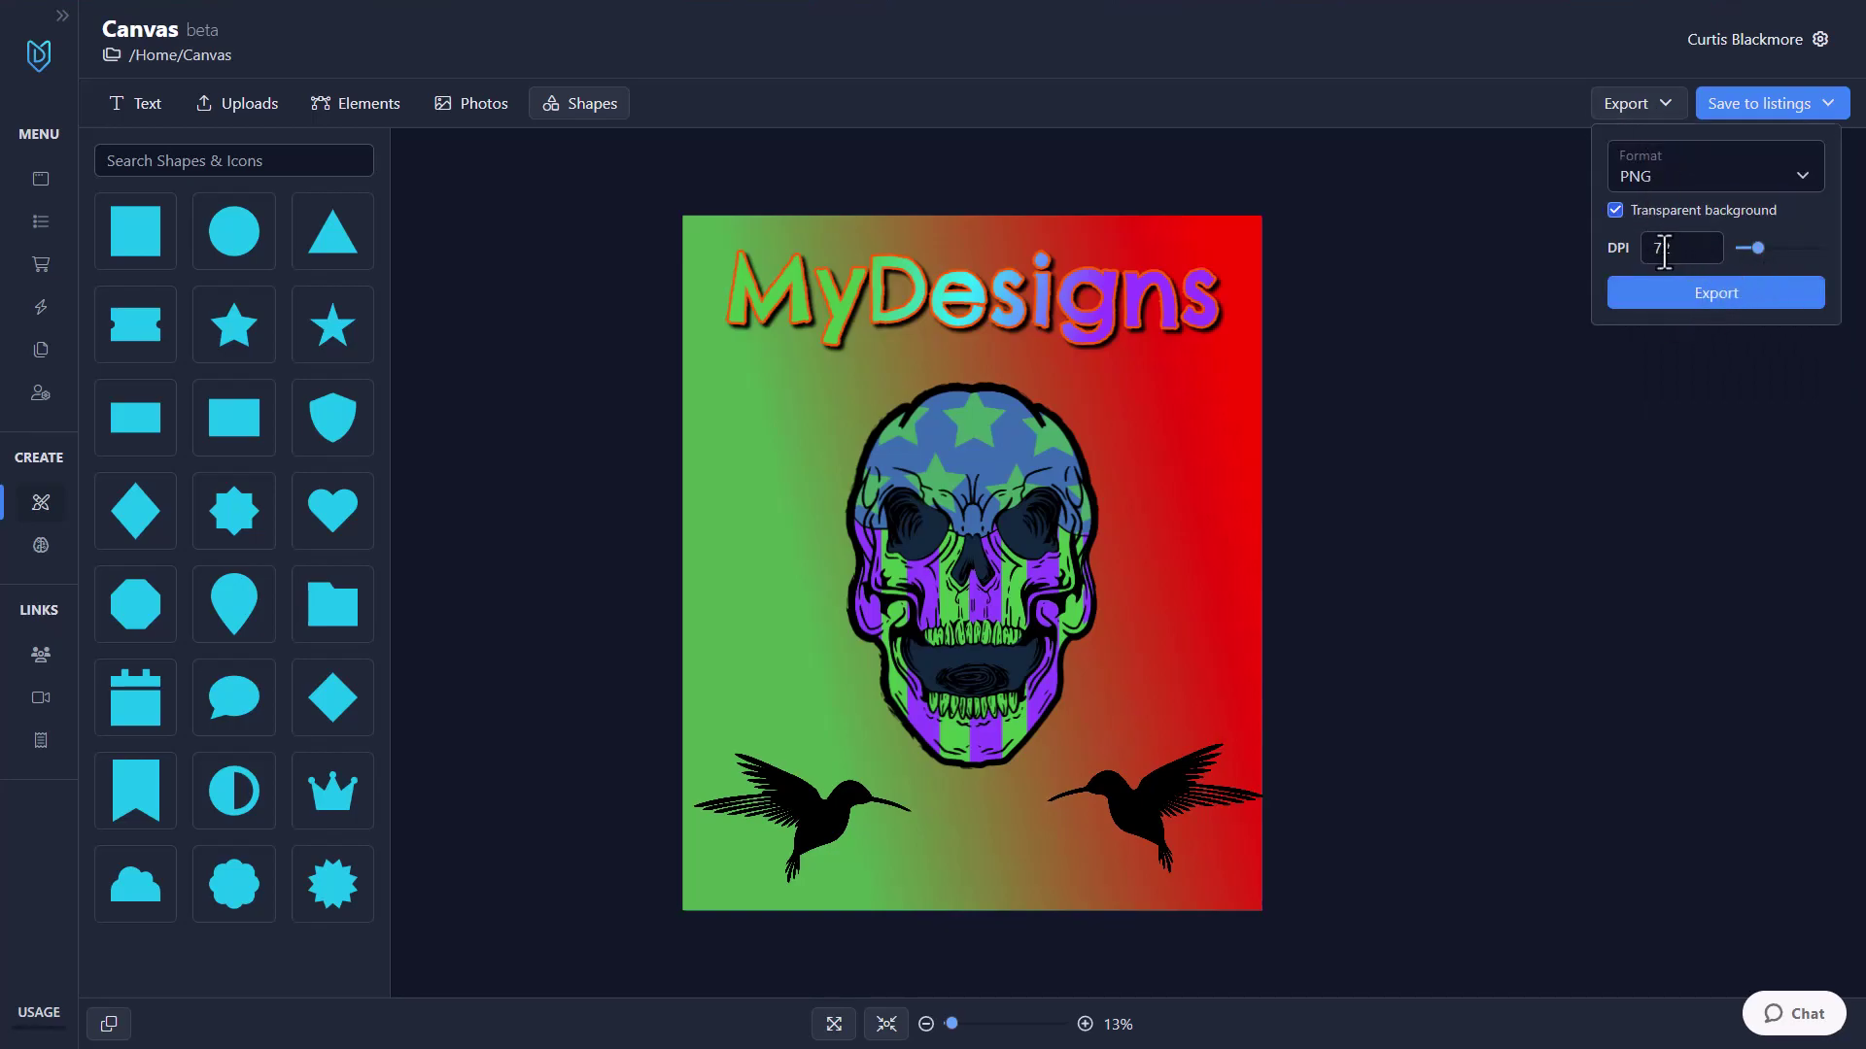
{"action": "left_click_drag", "start_coordinate": [1758, 249], "coordinate": [1833, 250]}
{"action": "double_click", "coordinate": [1666, 248]}
{"action": "type", "text": "72"}
{"action": "left_click", "coordinate": [1732, 306]}
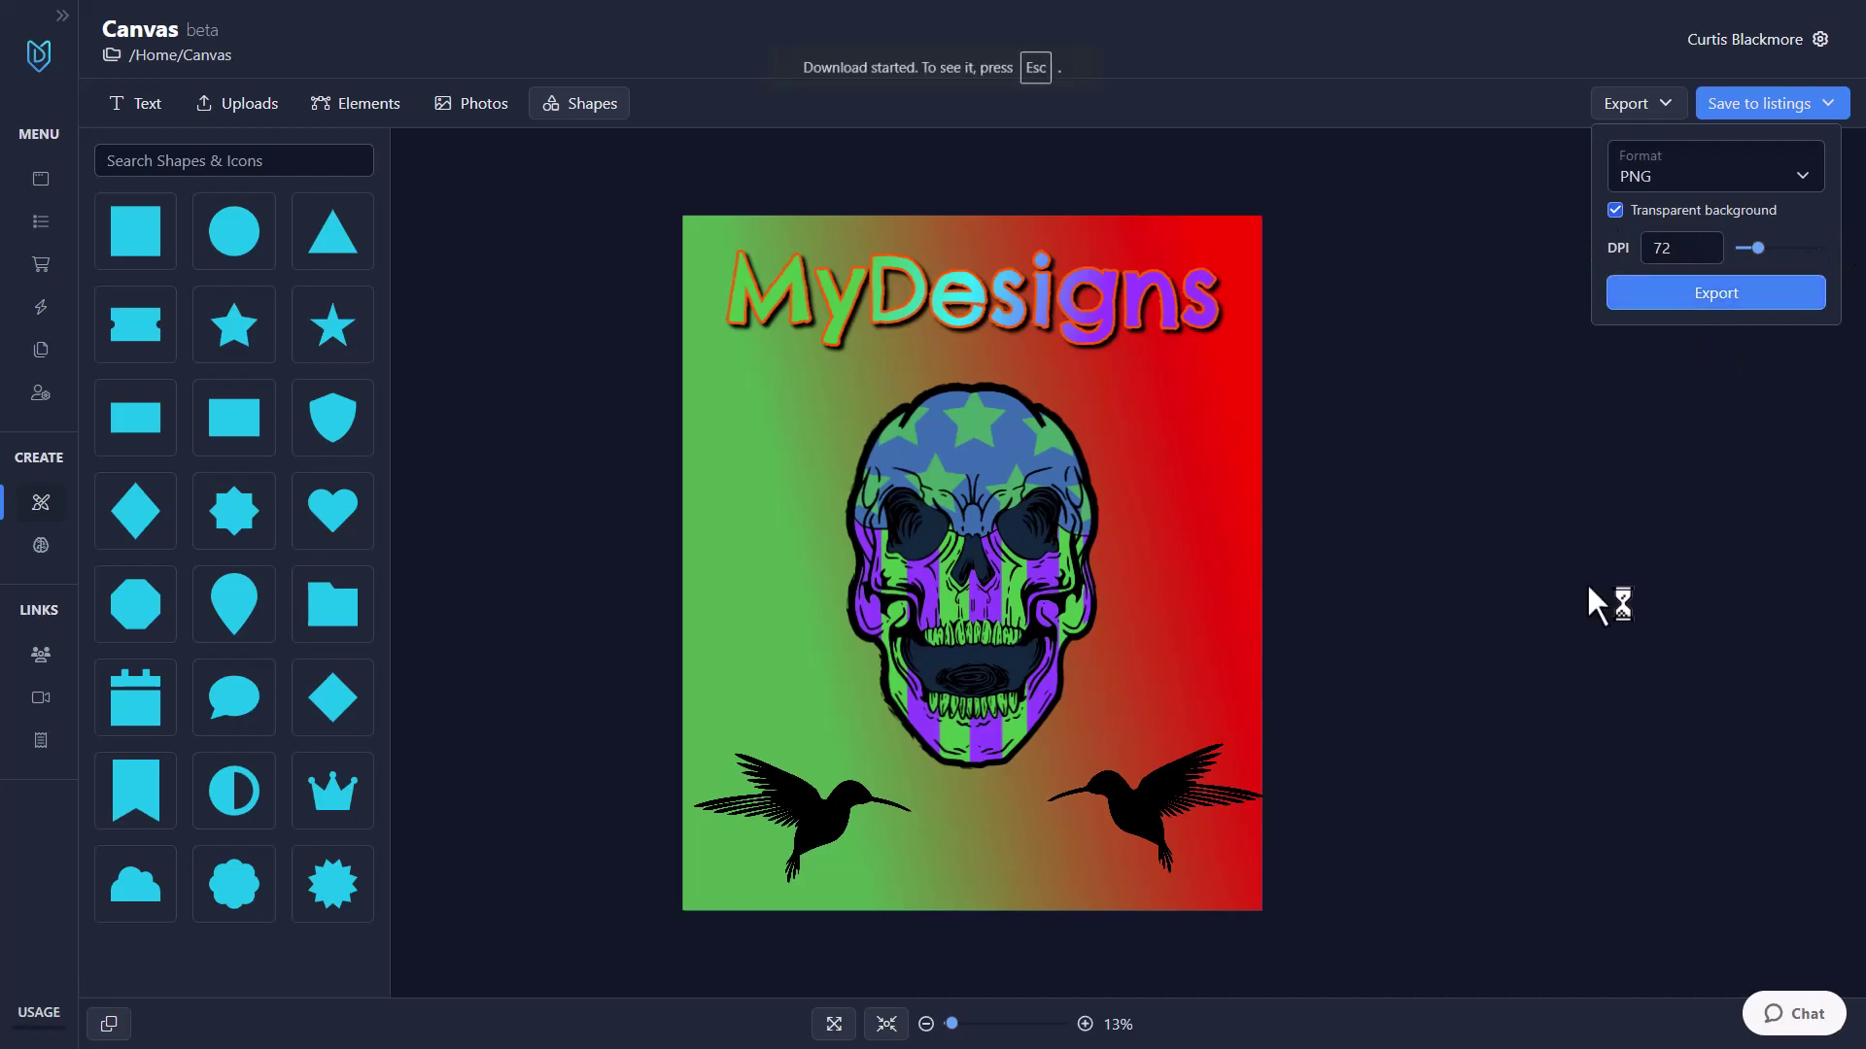
Step: Leave full screen and review the downloaded sample (25).png in Photos
{"action": "key", "text": "Escape"}
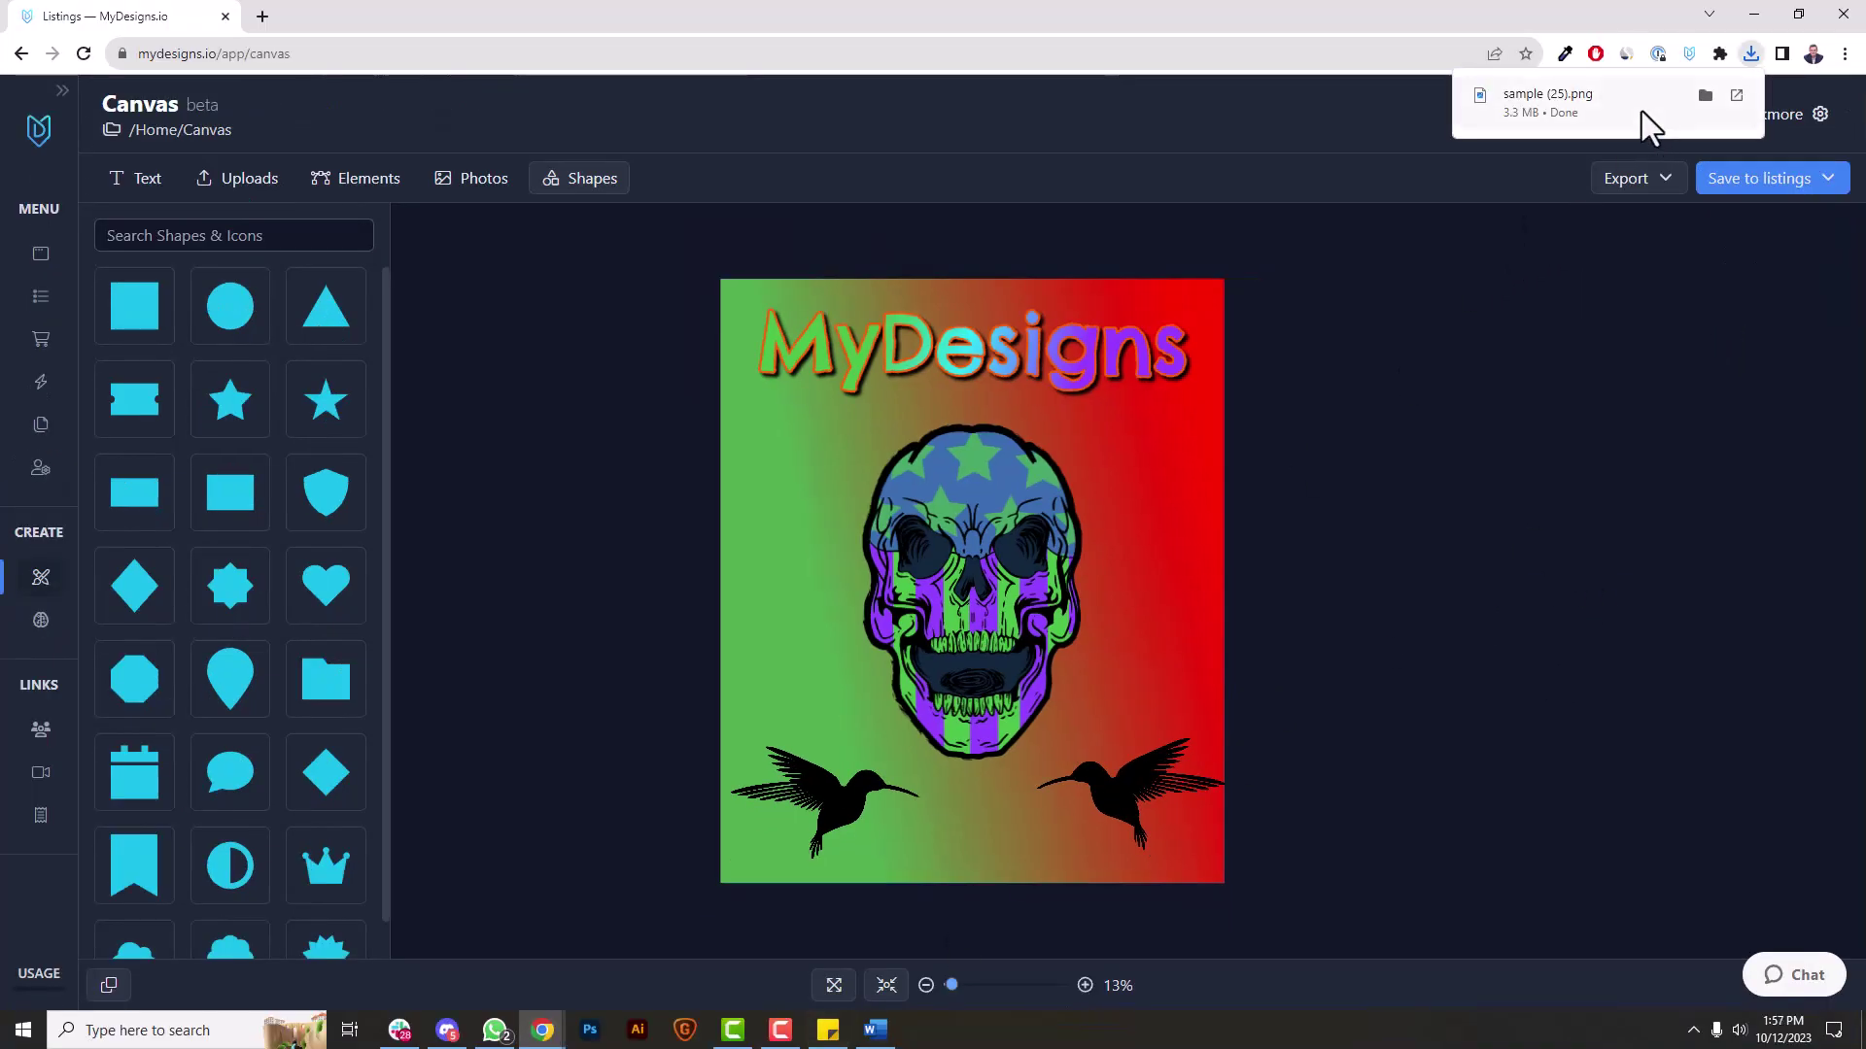
{"action": "left_click", "coordinate": [1571, 121]}
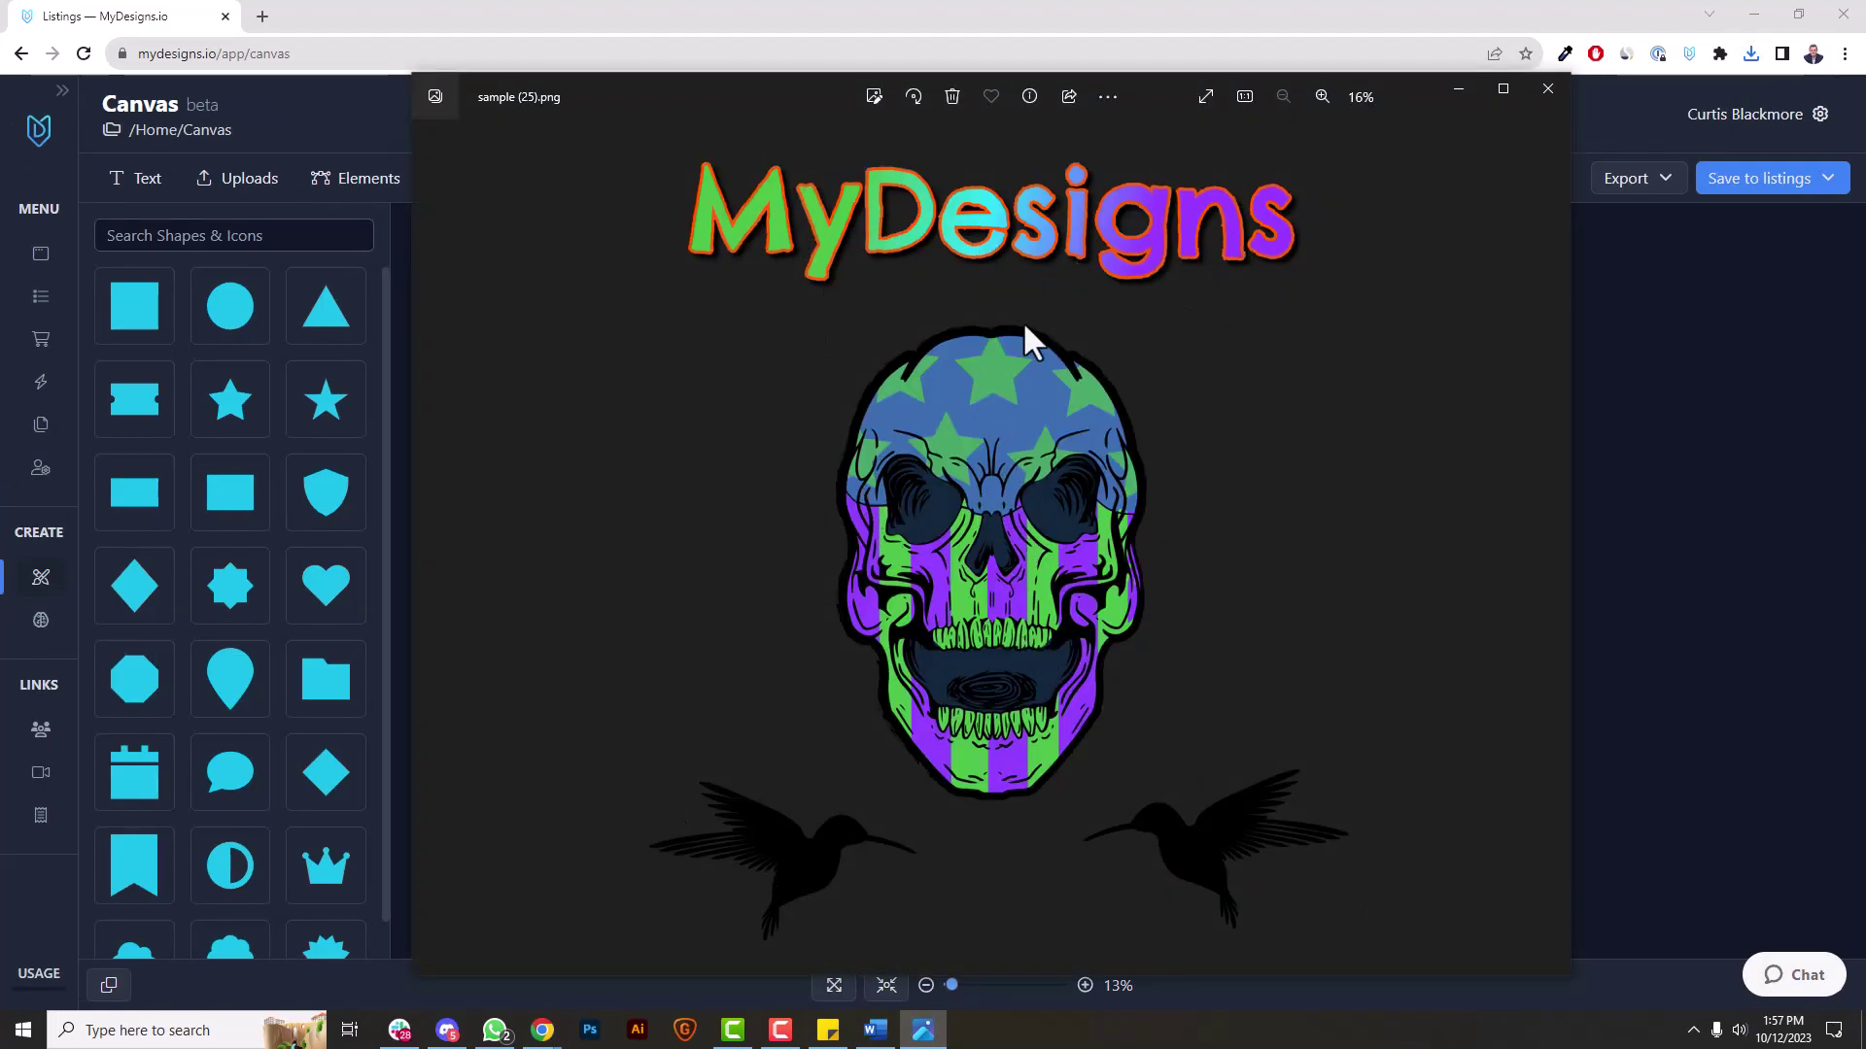
{"action": "left_click", "coordinate": [1548, 88]}
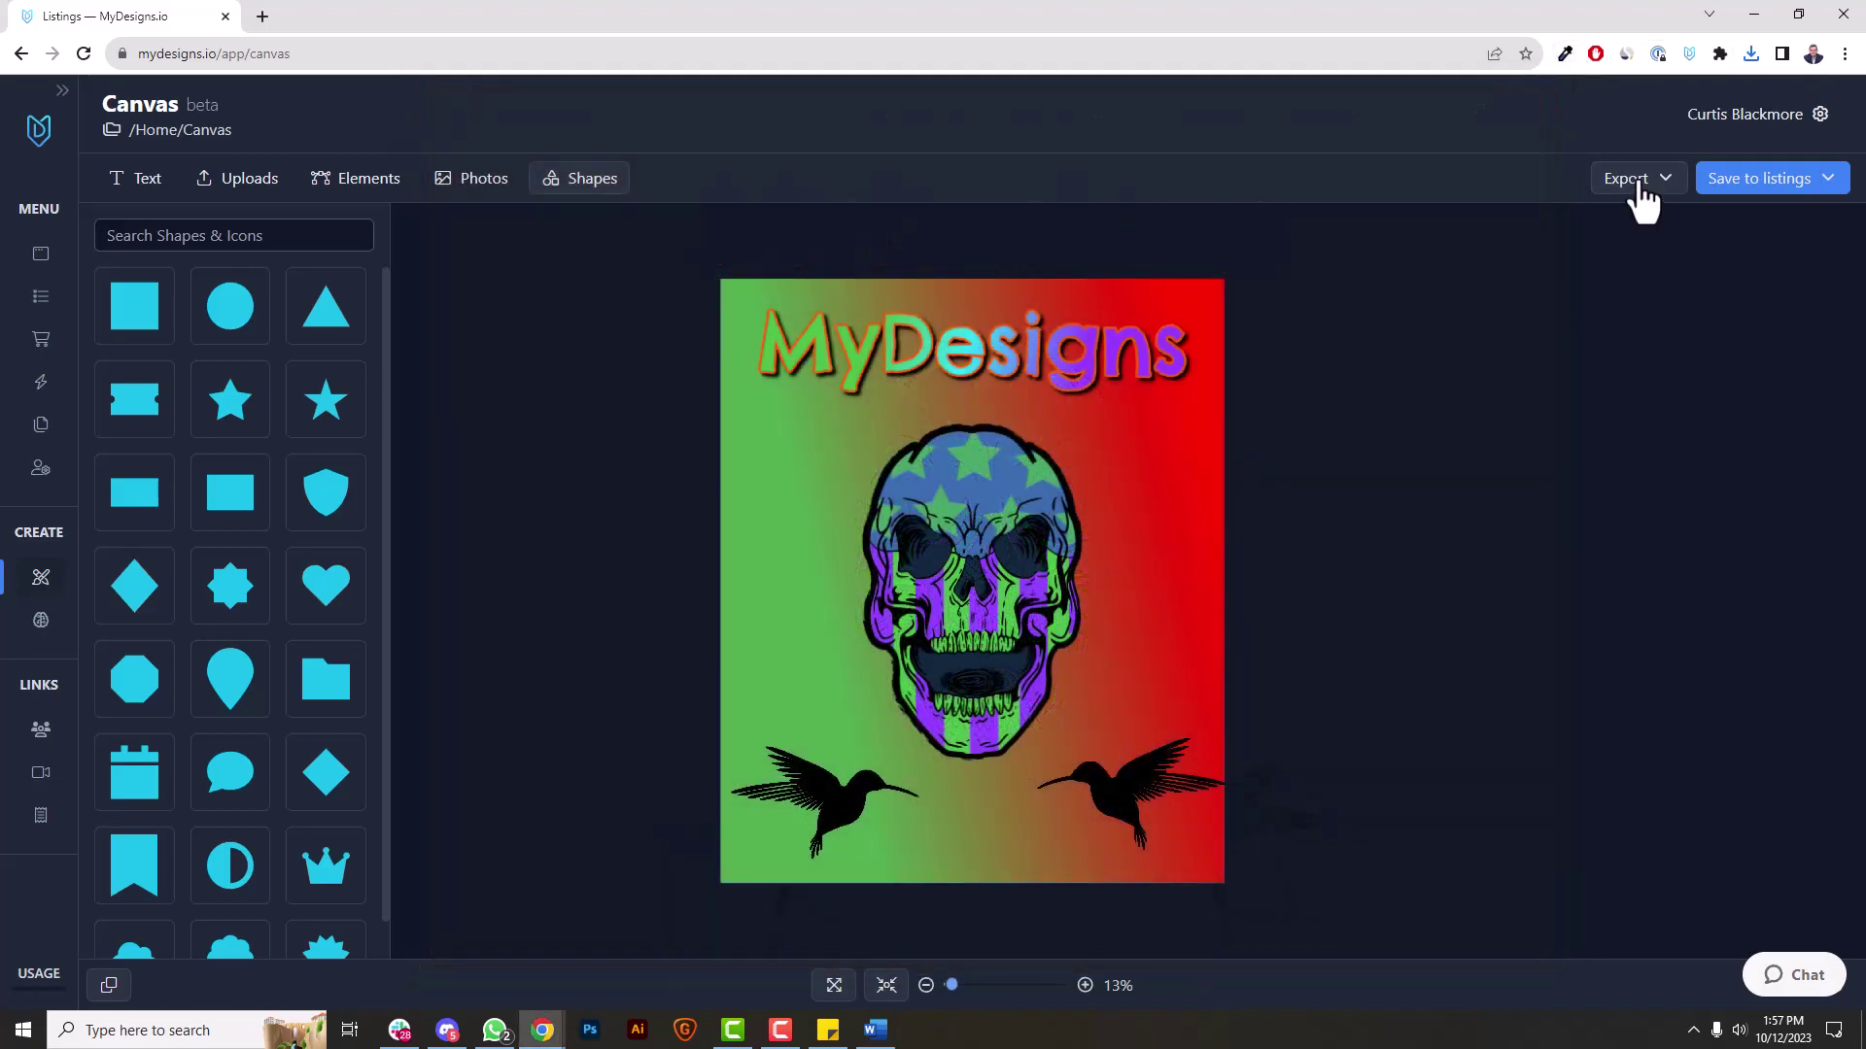
Step: Re-export without transparent background and check the resulting sample (26).png in Photos
{"action": "left_click", "coordinate": [1632, 182]}
{"action": "left_click", "coordinate": [1615, 286]}
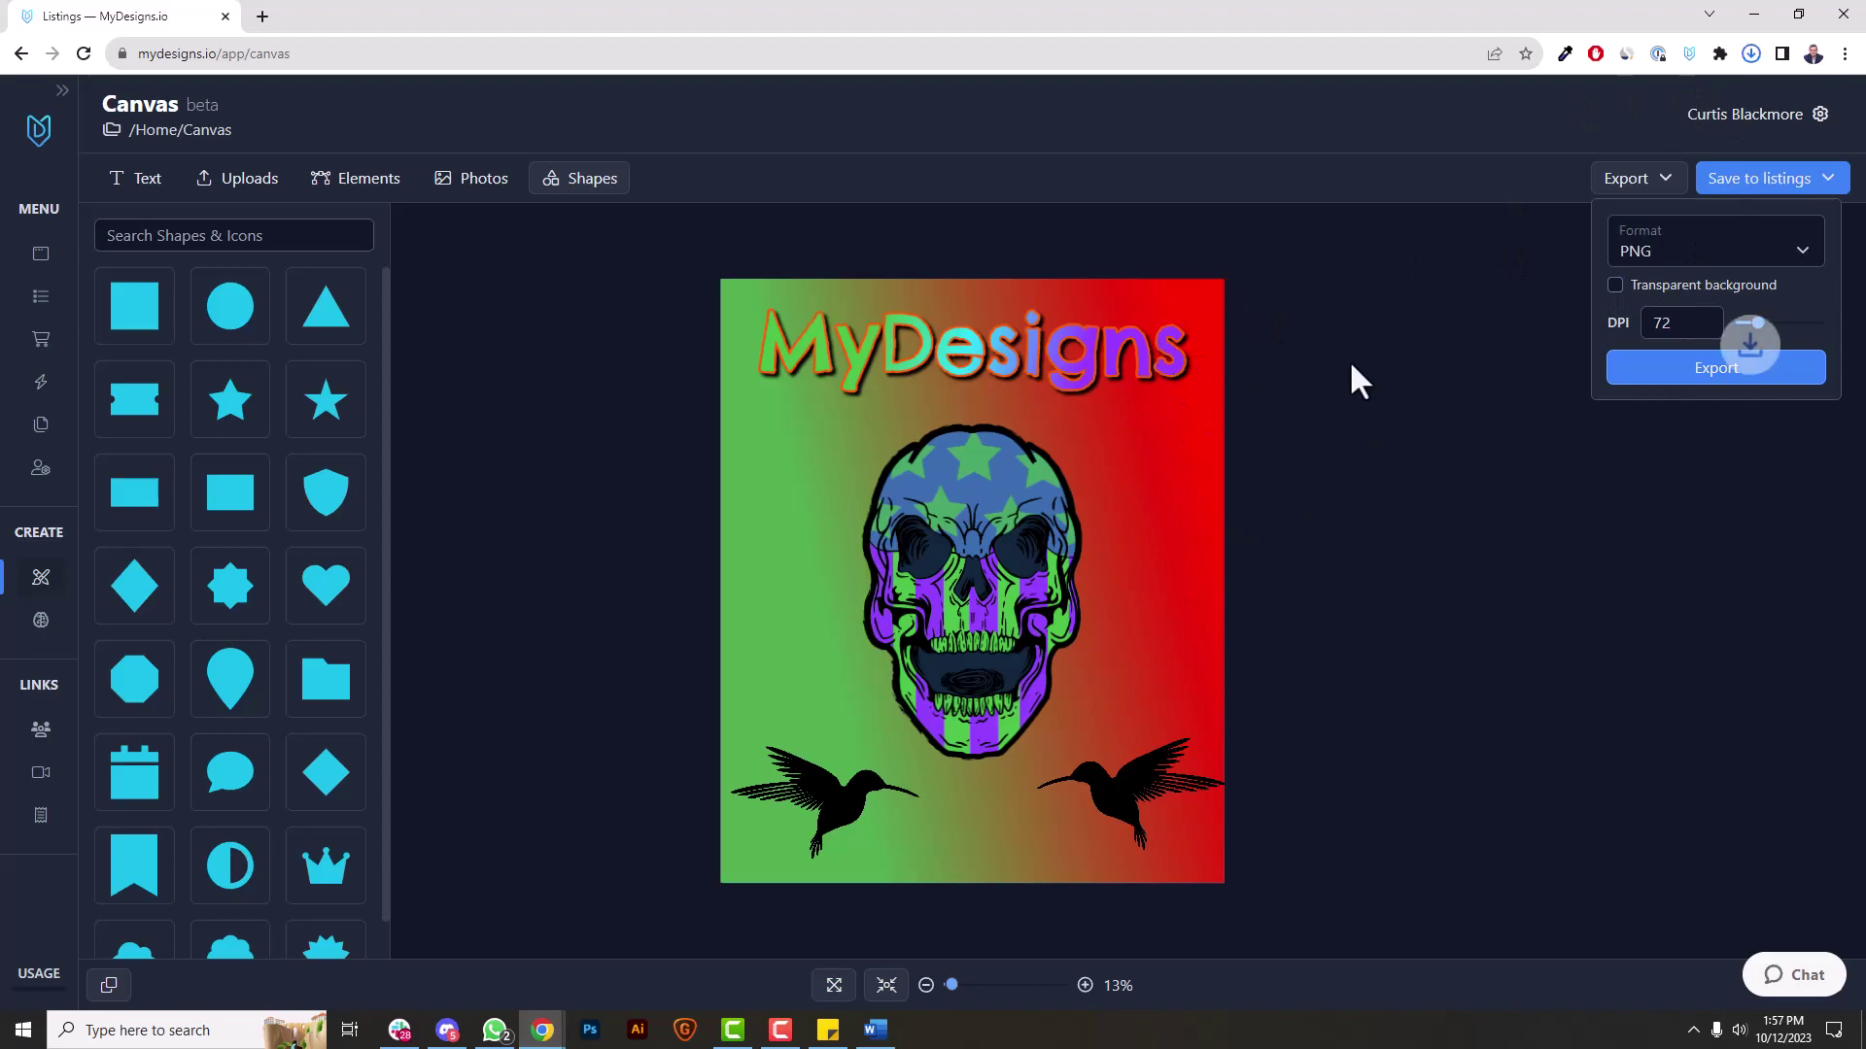
{"action": "left_click", "coordinate": [1749, 55]}
{"action": "left_click", "coordinate": [1584, 145]}
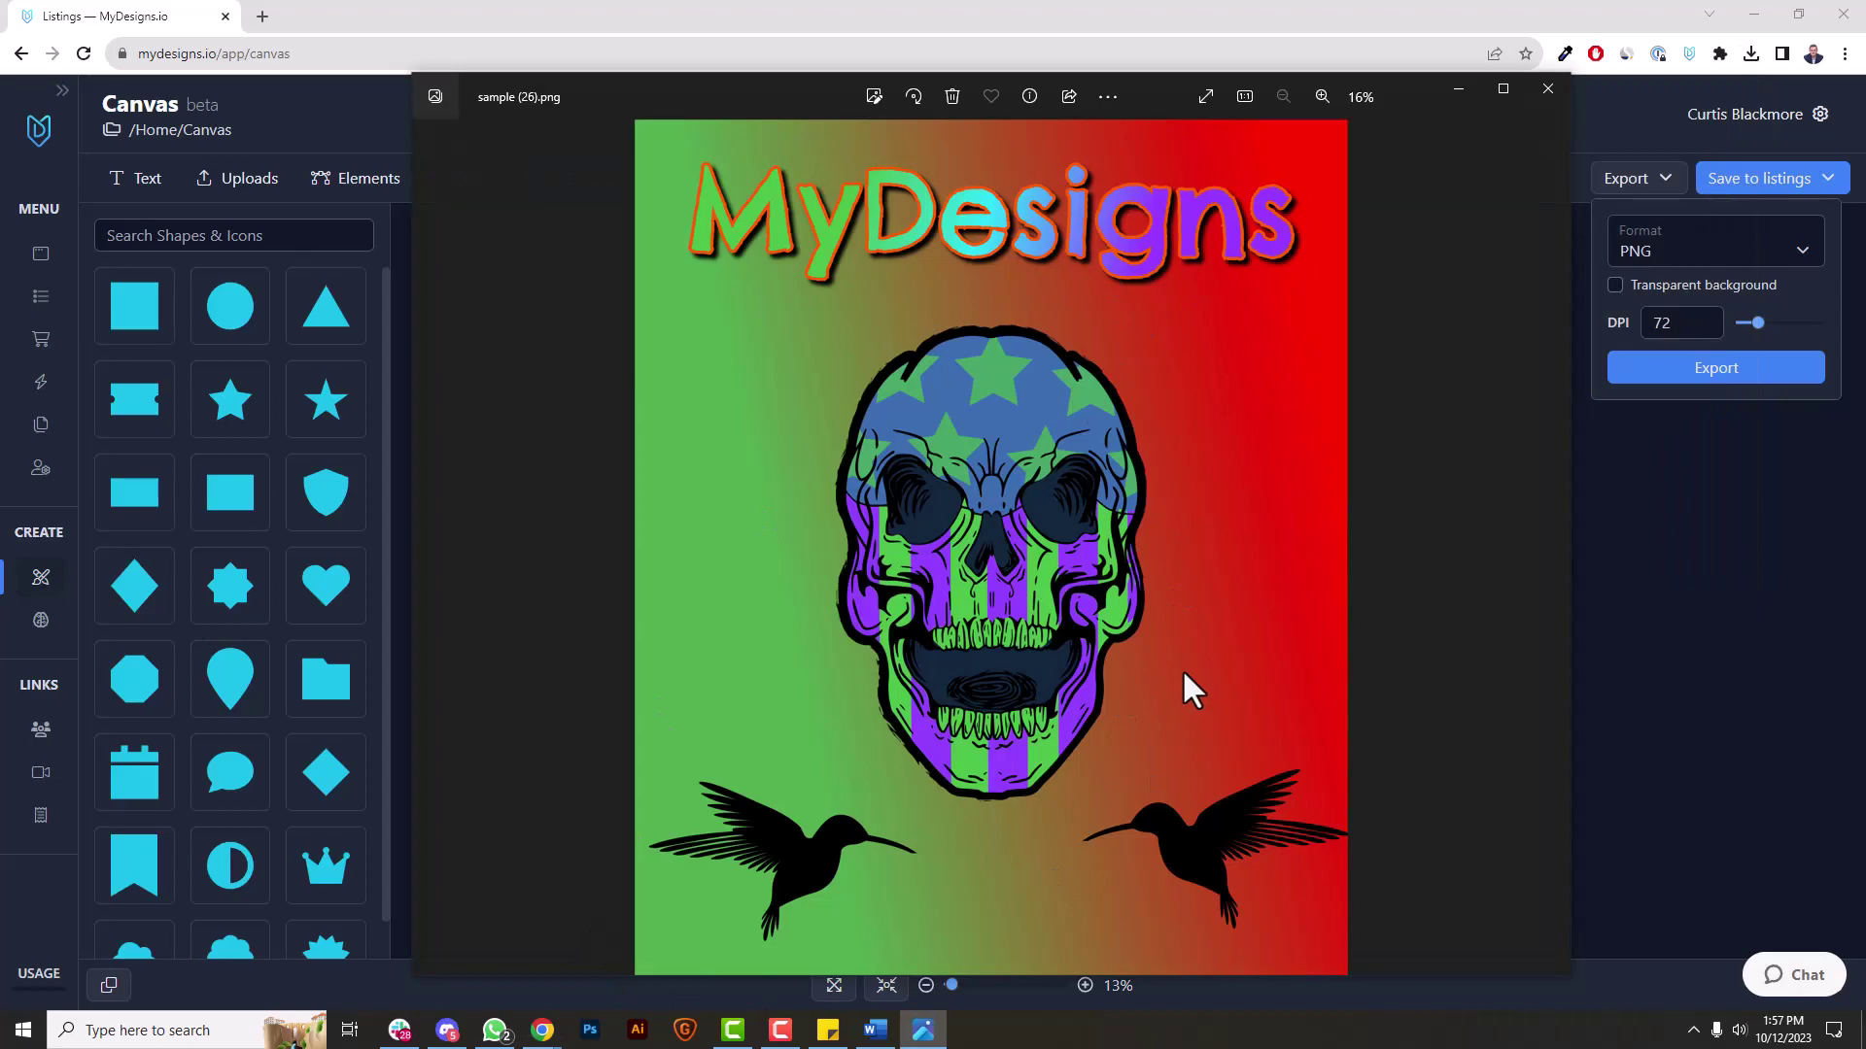
{"action": "left_click", "coordinate": [1548, 88]}
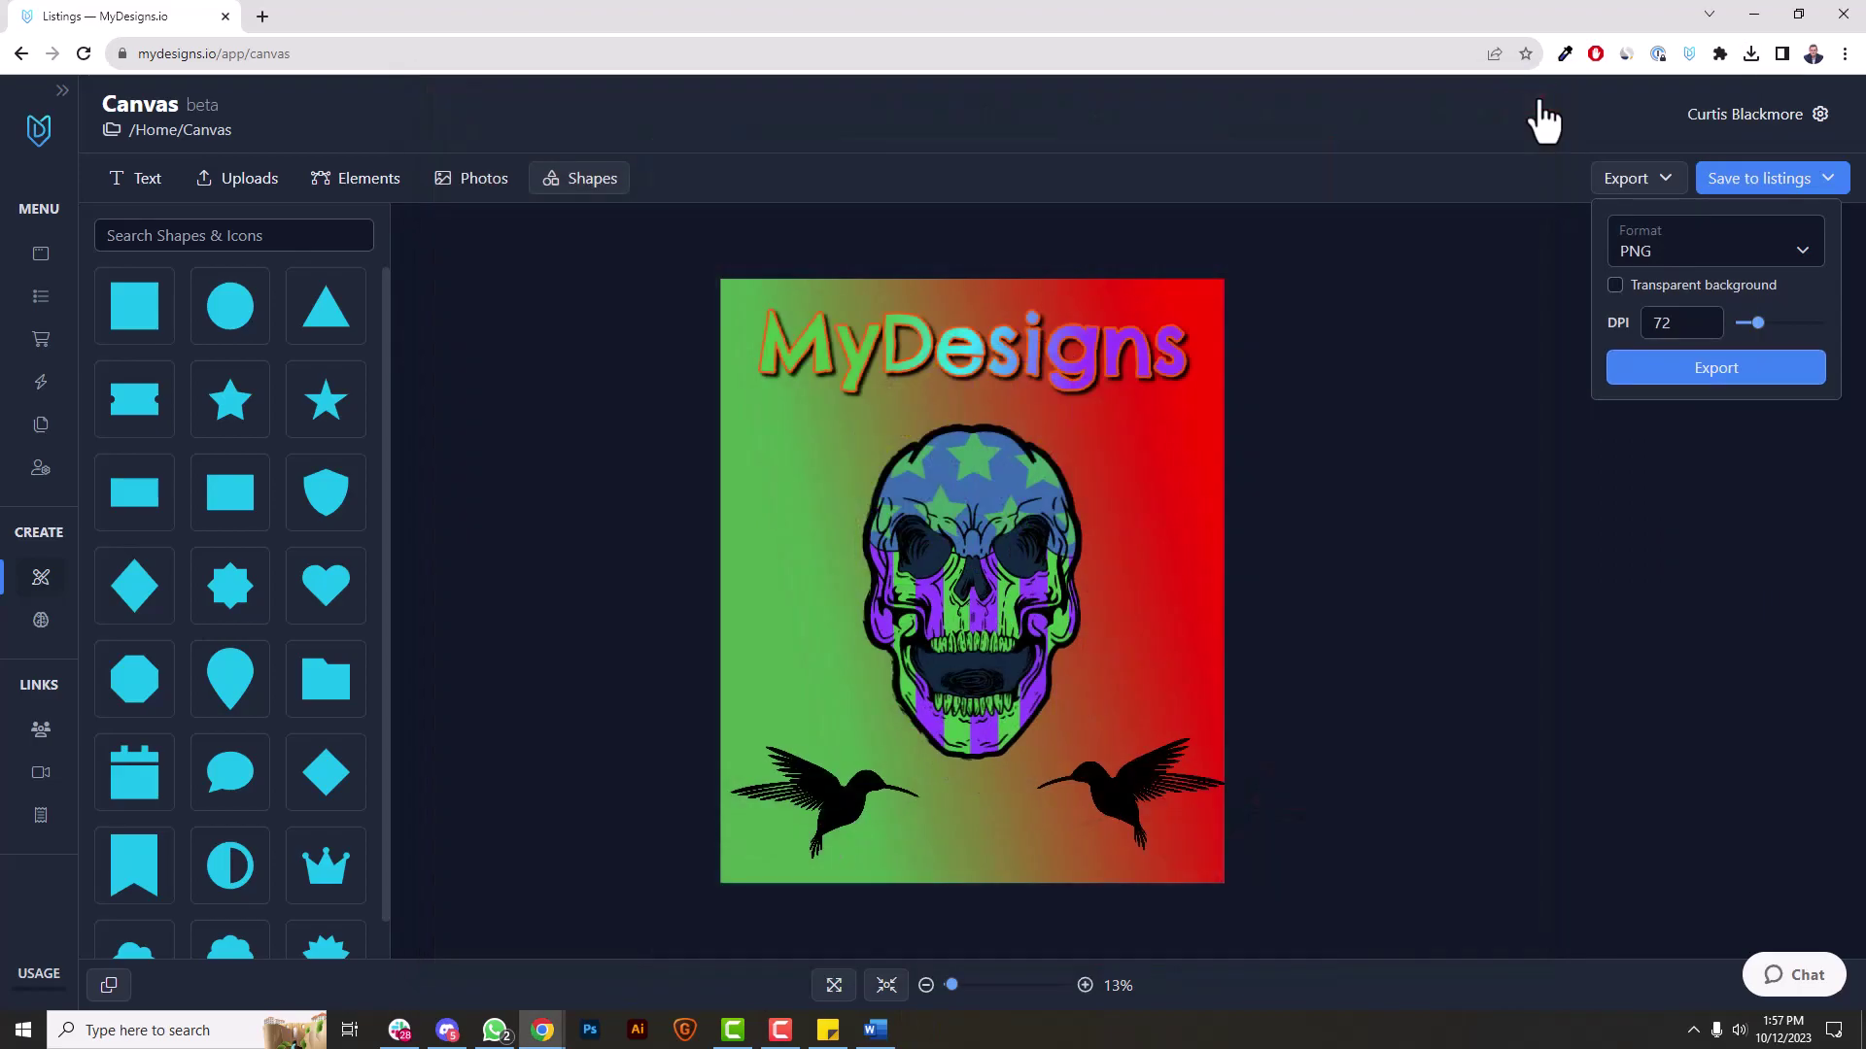
Step: Change the canvas background from the gradient to solid black (000000) in Canvas settings
{"action": "left_click", "coordinate": [1199, 509]}
{"action": "left_click", "coordinate": [1579, 331]}
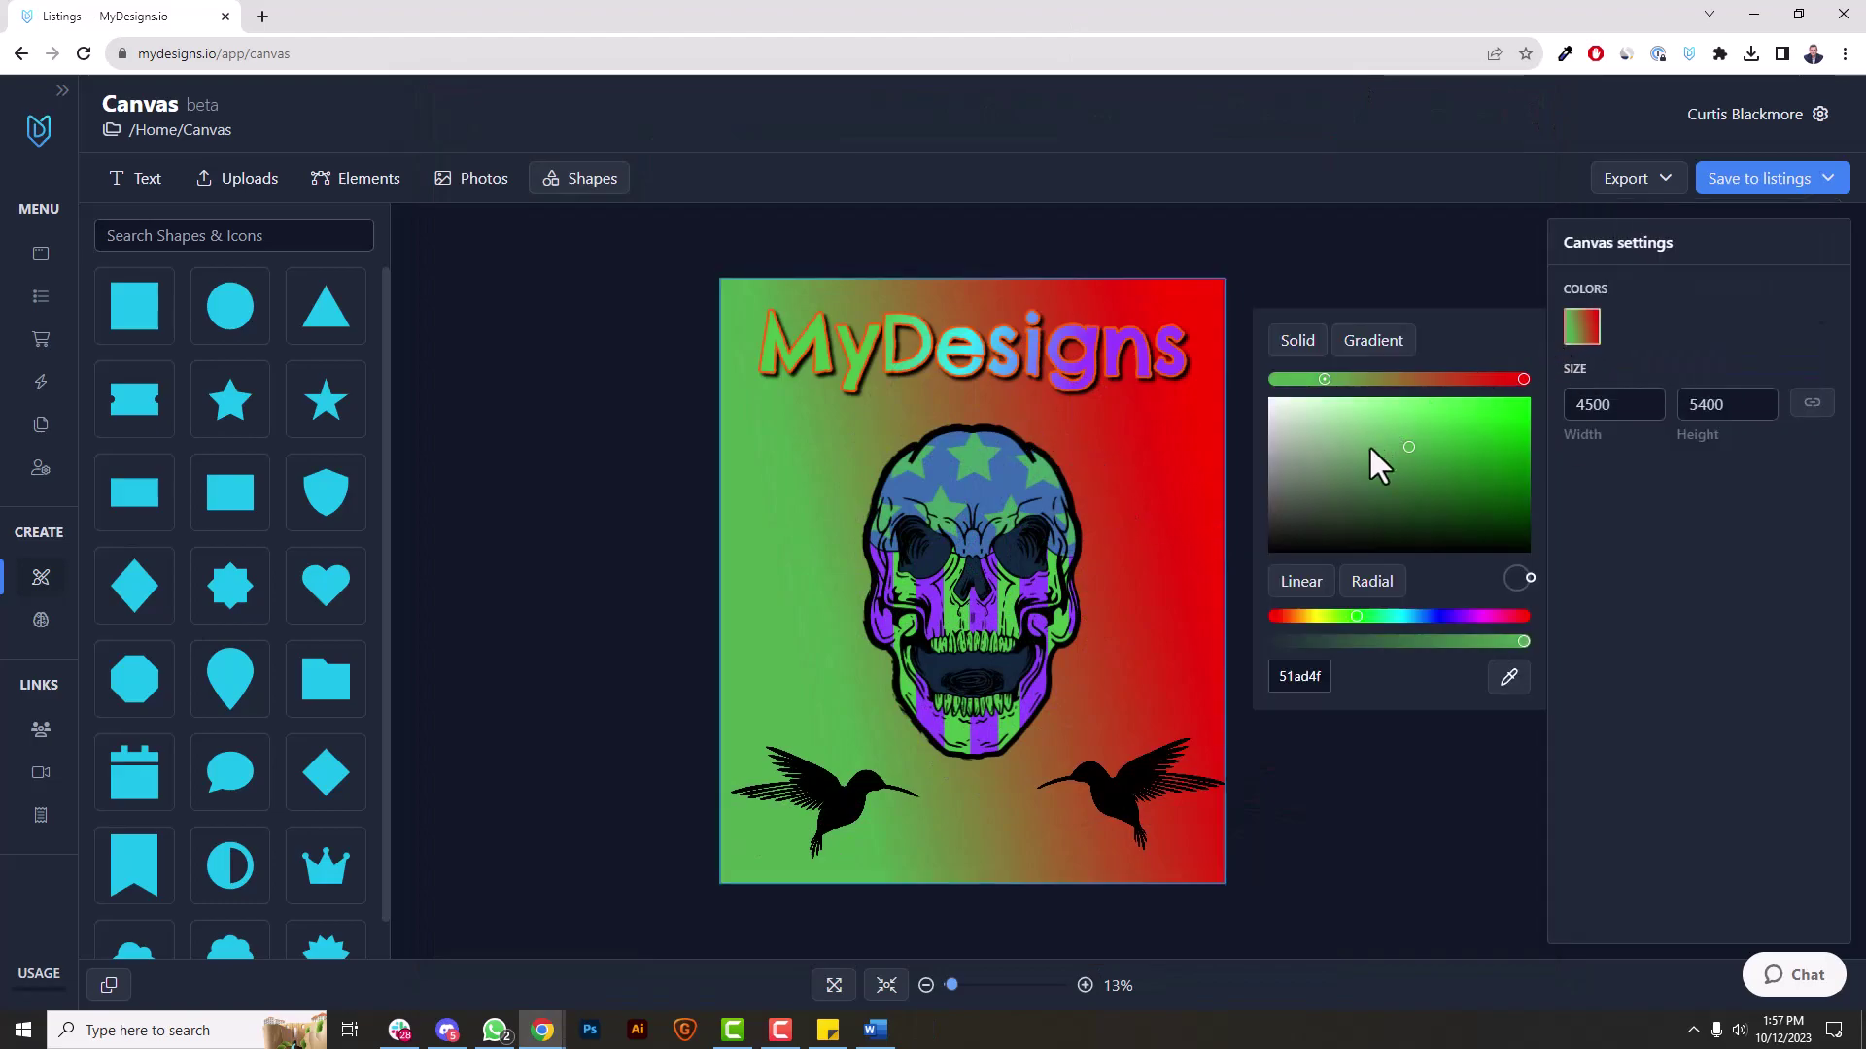
{"action": "left_click", "coordinate": [1269, 552]}
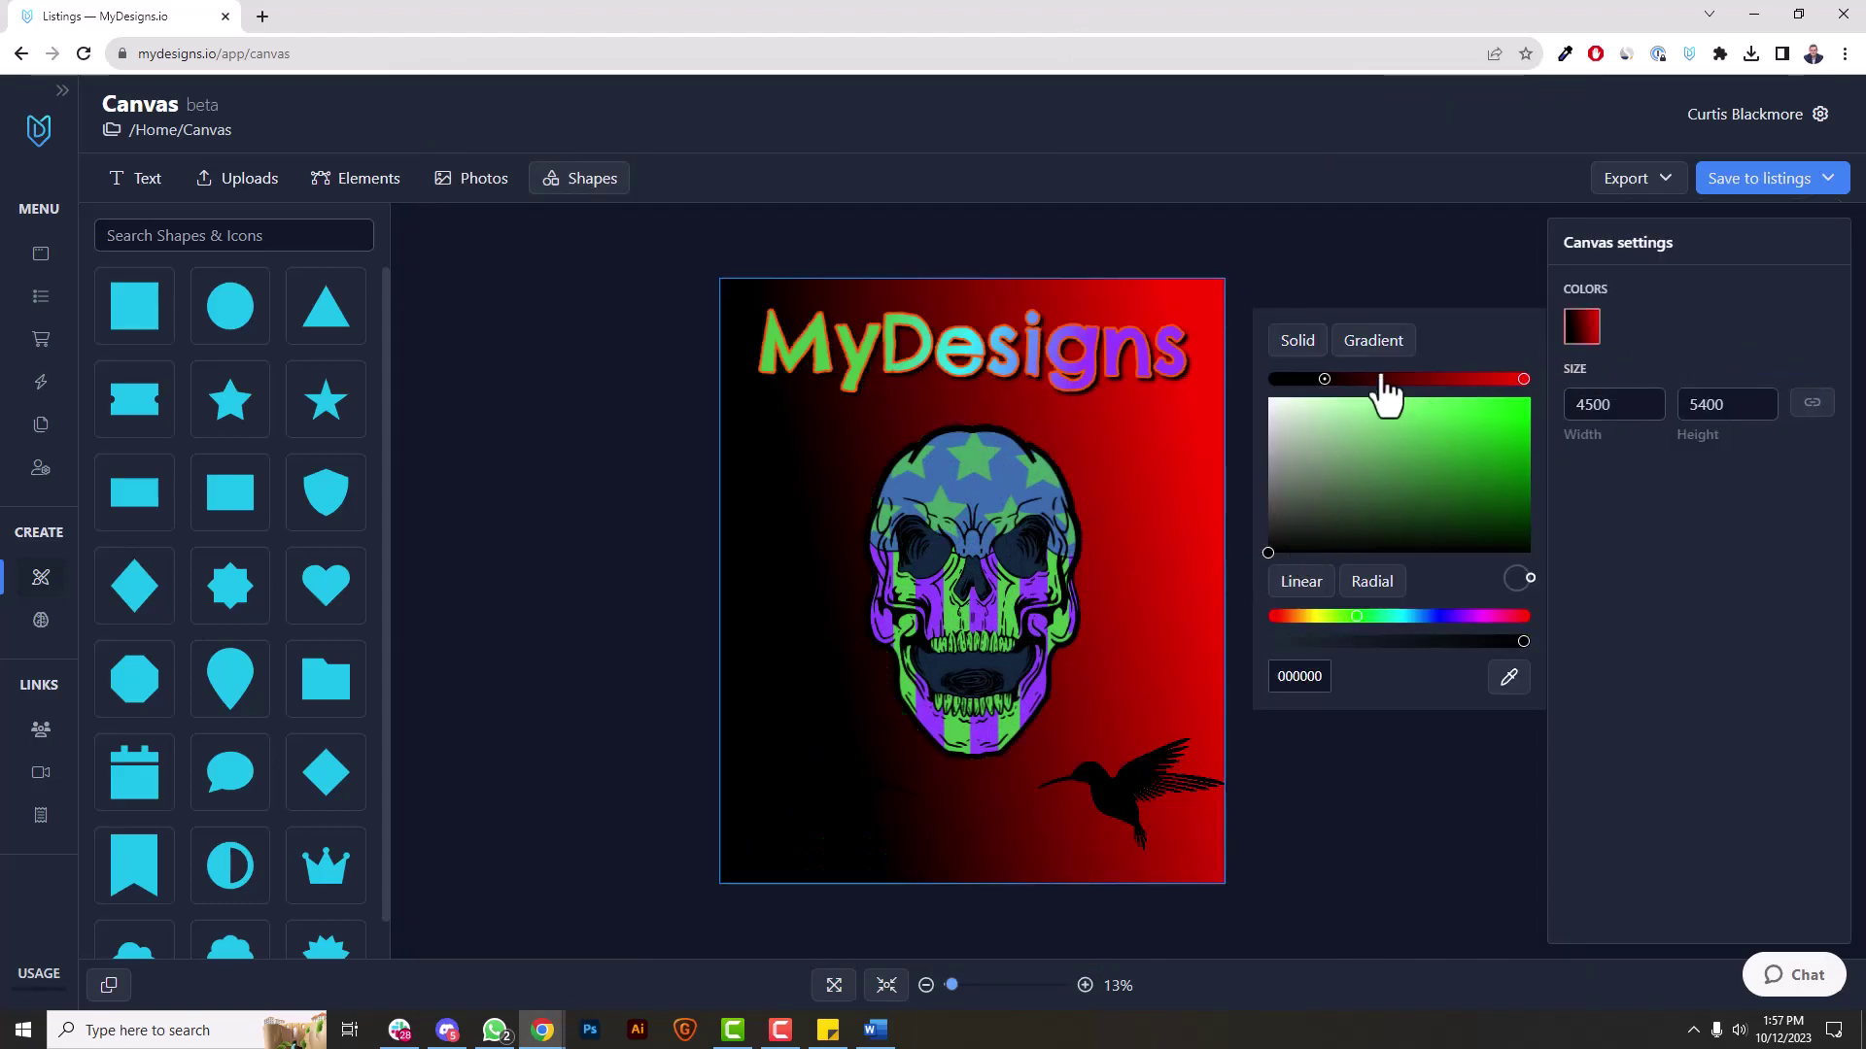
{"action": "left_click", "coordinate": [1332, 378]}
{"action": "left_click", "coordinate": [1265, 535]}
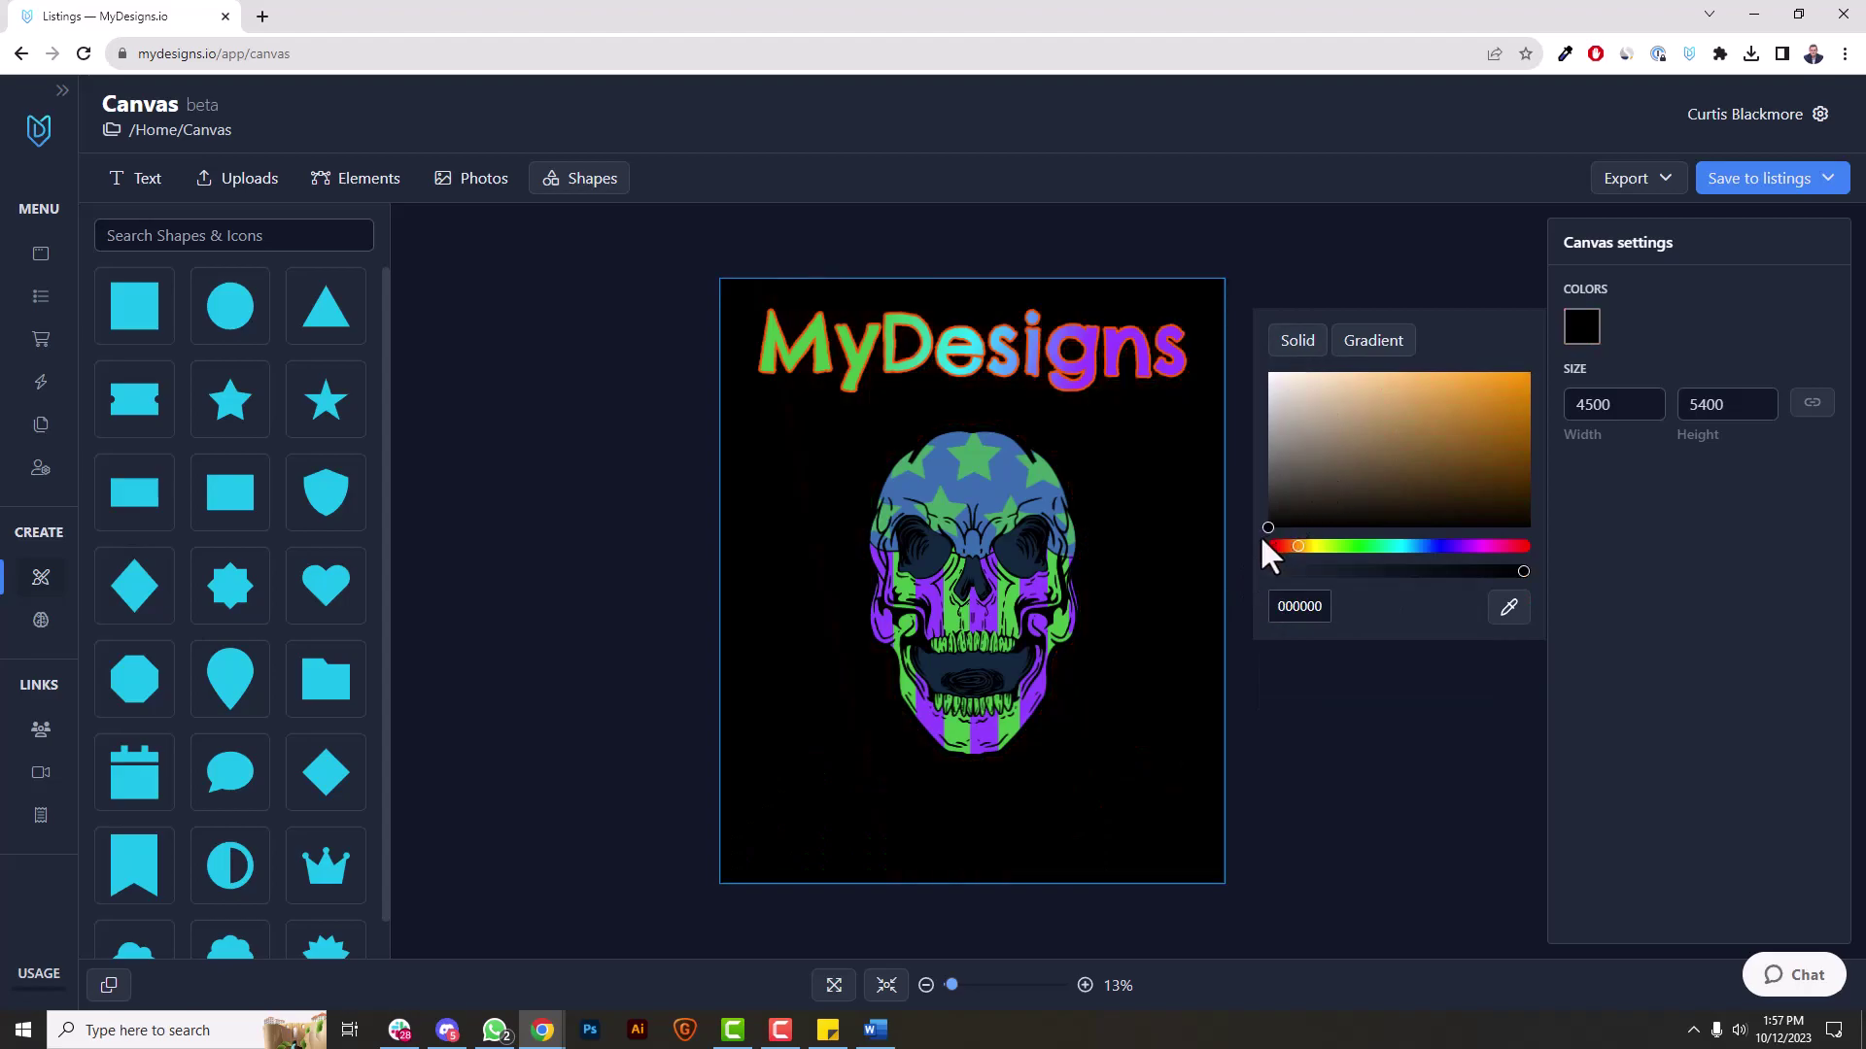
{"action": "left_click", "coordinate": [1336, 750]}
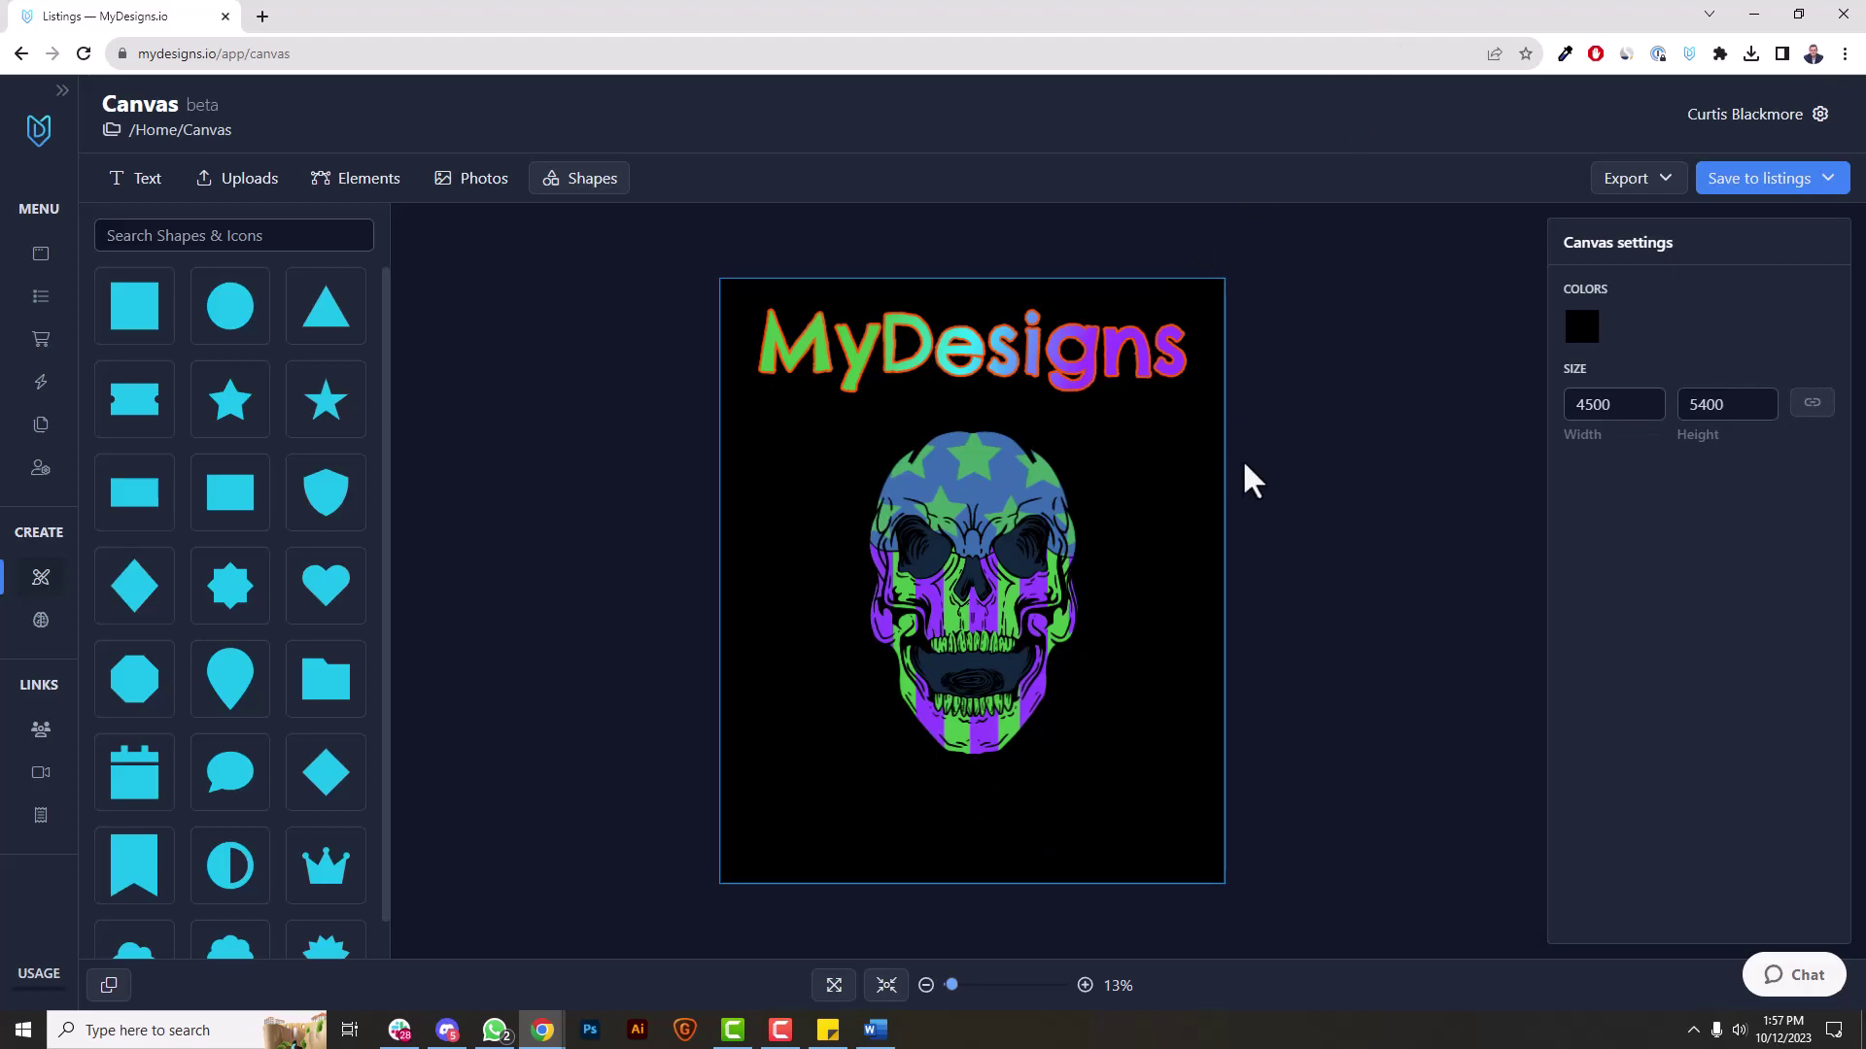
Step: Go full screen, zoom in closely on the skull, then fit the design back
{"action": "left_click", "coordinate": [851, 990]}
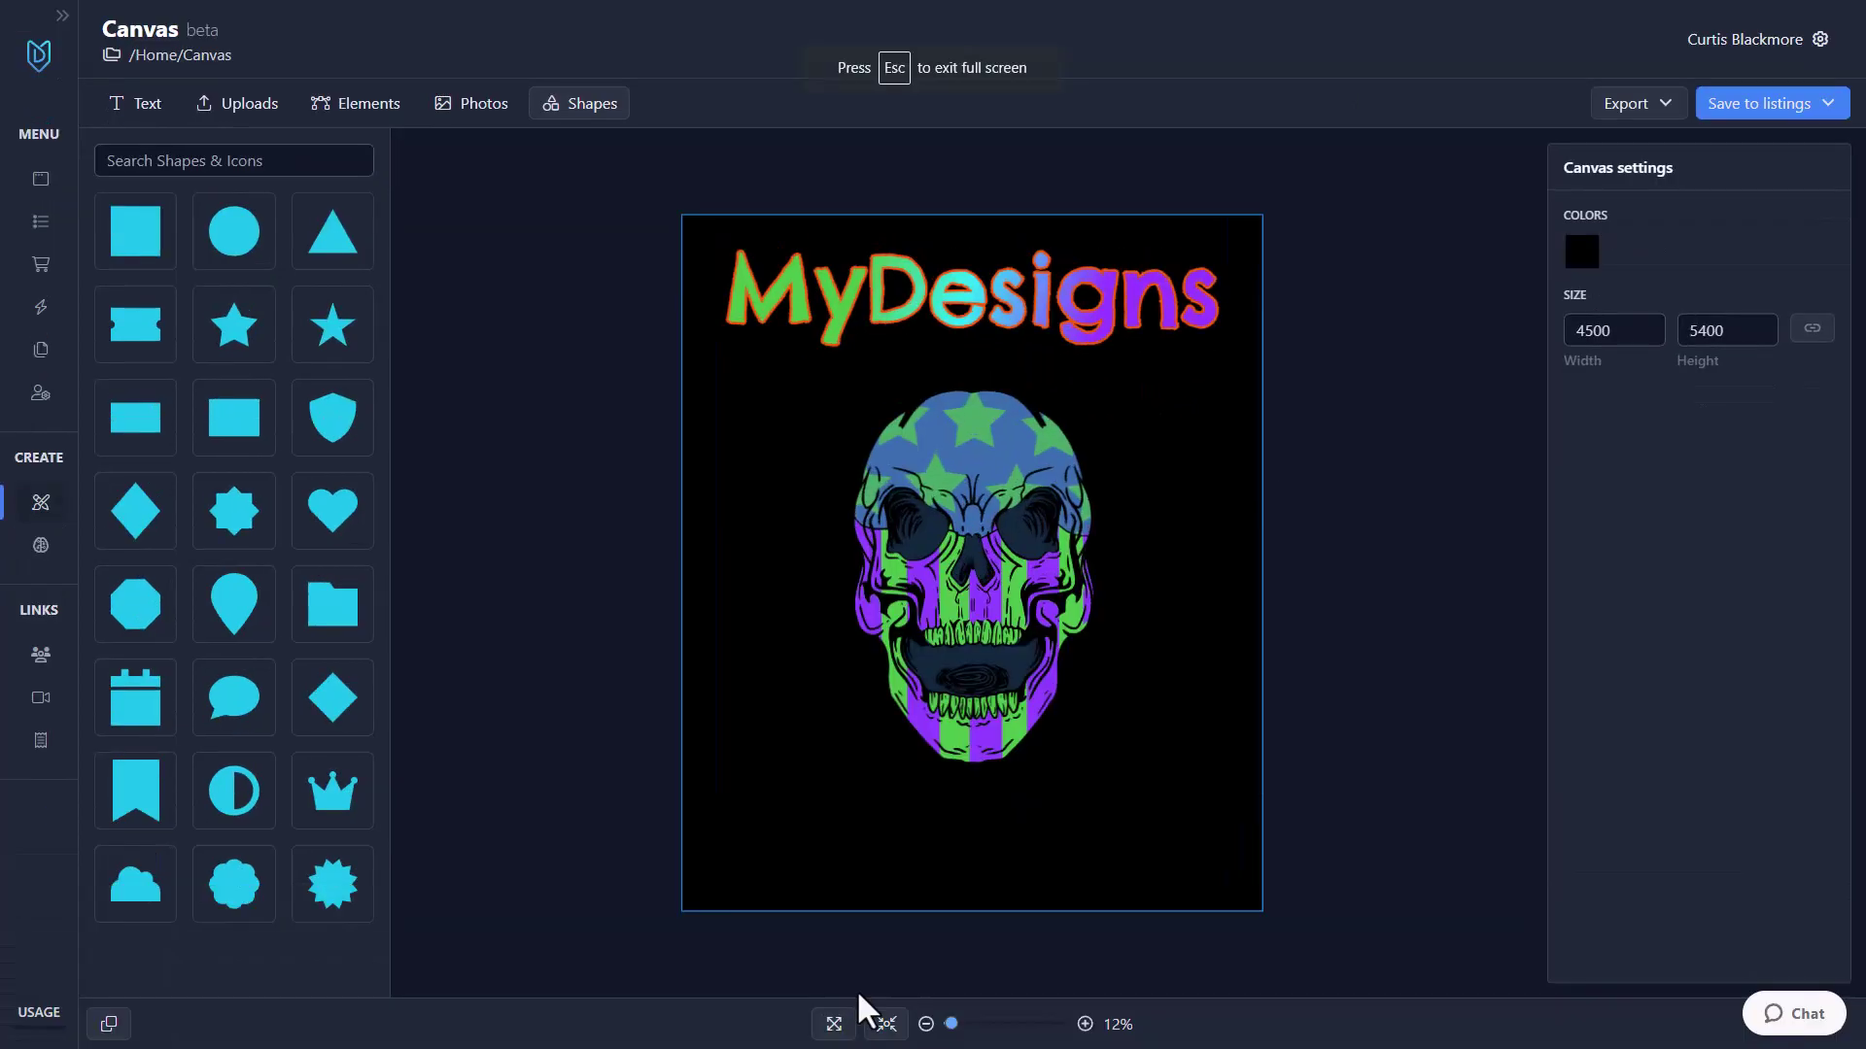
{"action": "left_click", "coordinate": [834, 989]}
{"action": "left_click_drag", "start_coordinate": [958, 1025], "coordinate": [987, 1025]}
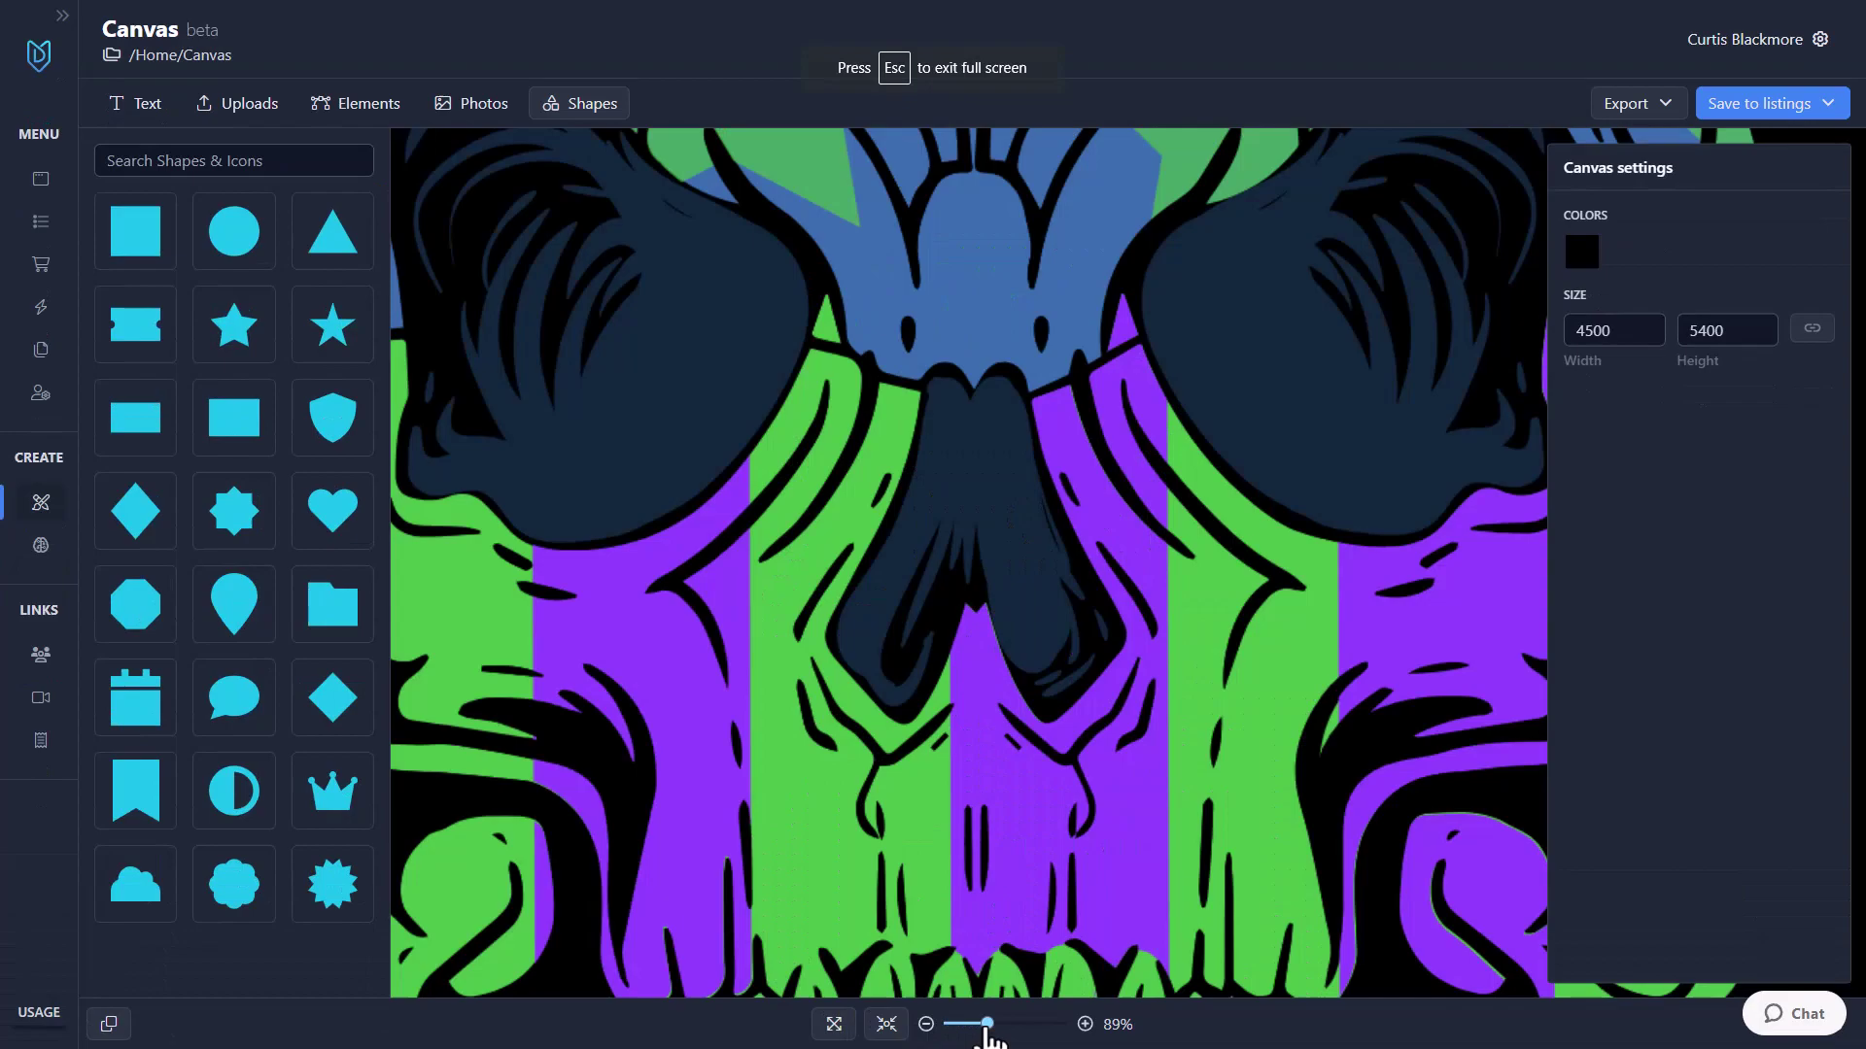
{"action": "left_click", "coordinate": [886, 1025]}
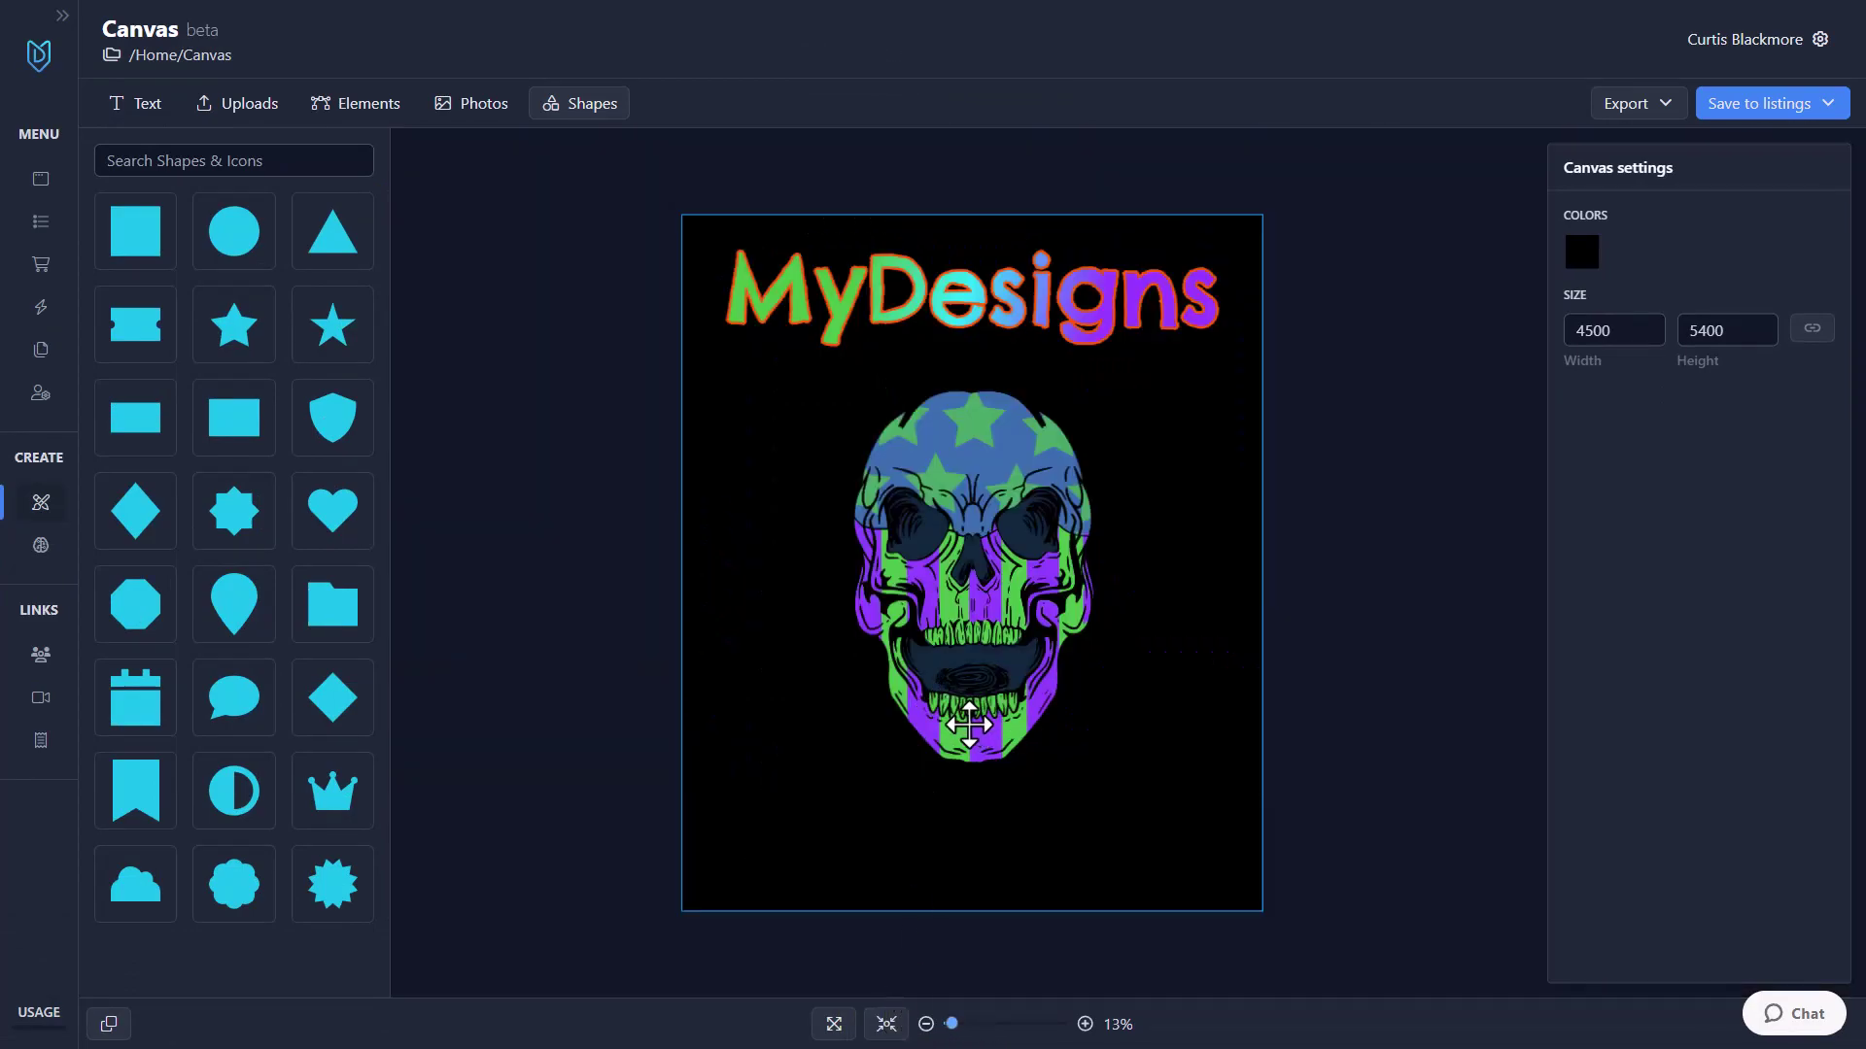
Step: Scroll-zoom around the design, refit it to the screen, and show the text presets
{"action": "scroll", "coordinate": [926, 646], "scroll_direction": "down", "scroll_amount": 1}
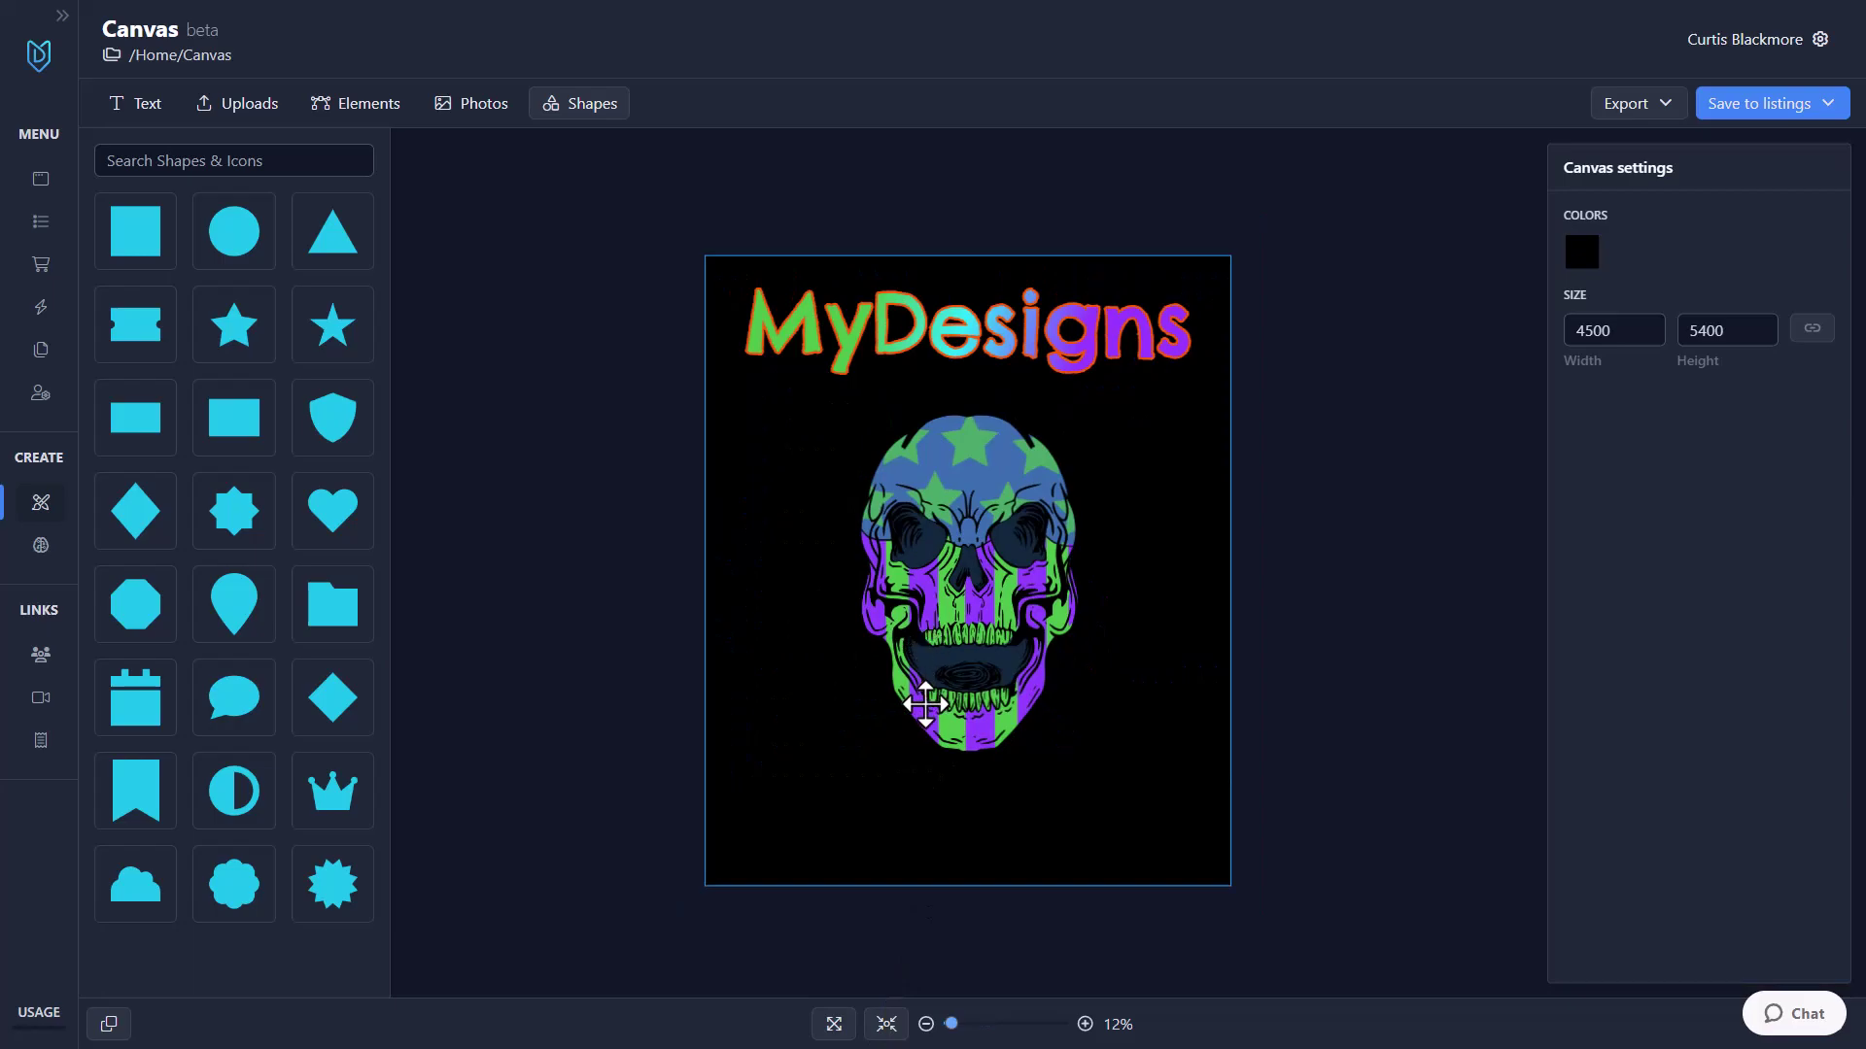
{"action": "scroll", "coordinate": [913, 688], "scroll_direction": "down", "scroll_amount": 1}
{"action": "scroll", "coordinate": [923, 671], "scroll_direction": "up", "scroll_amount": 3}
{"action": "scroll", "coordinate": [938, 622], "scroll_direction": "down", "scroll_amount": 4}
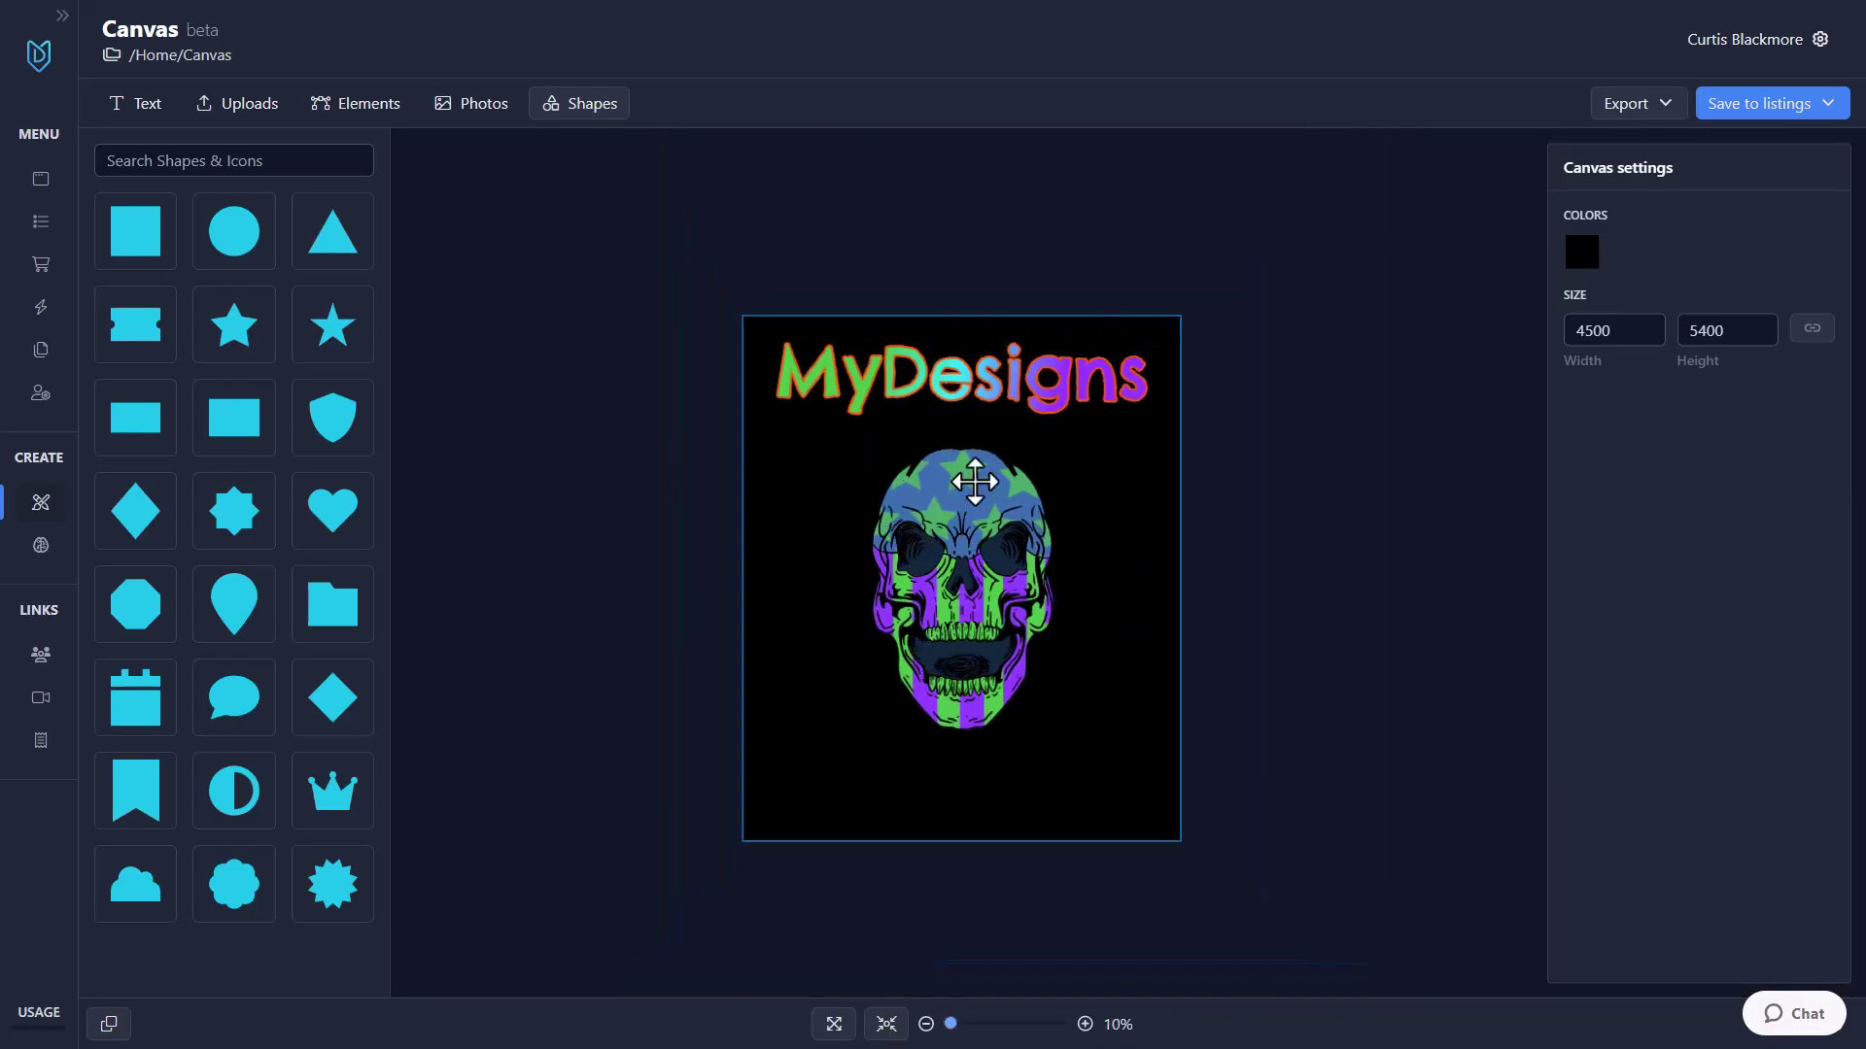
{"action": "scroll", "coordinate": [957, 374], "scroll_direction": "up", "scroll_amount": 4}
{"action": "scroll", "coordinate": [930, 384], "scroll_direction": "up", "scroll_amount": 4}
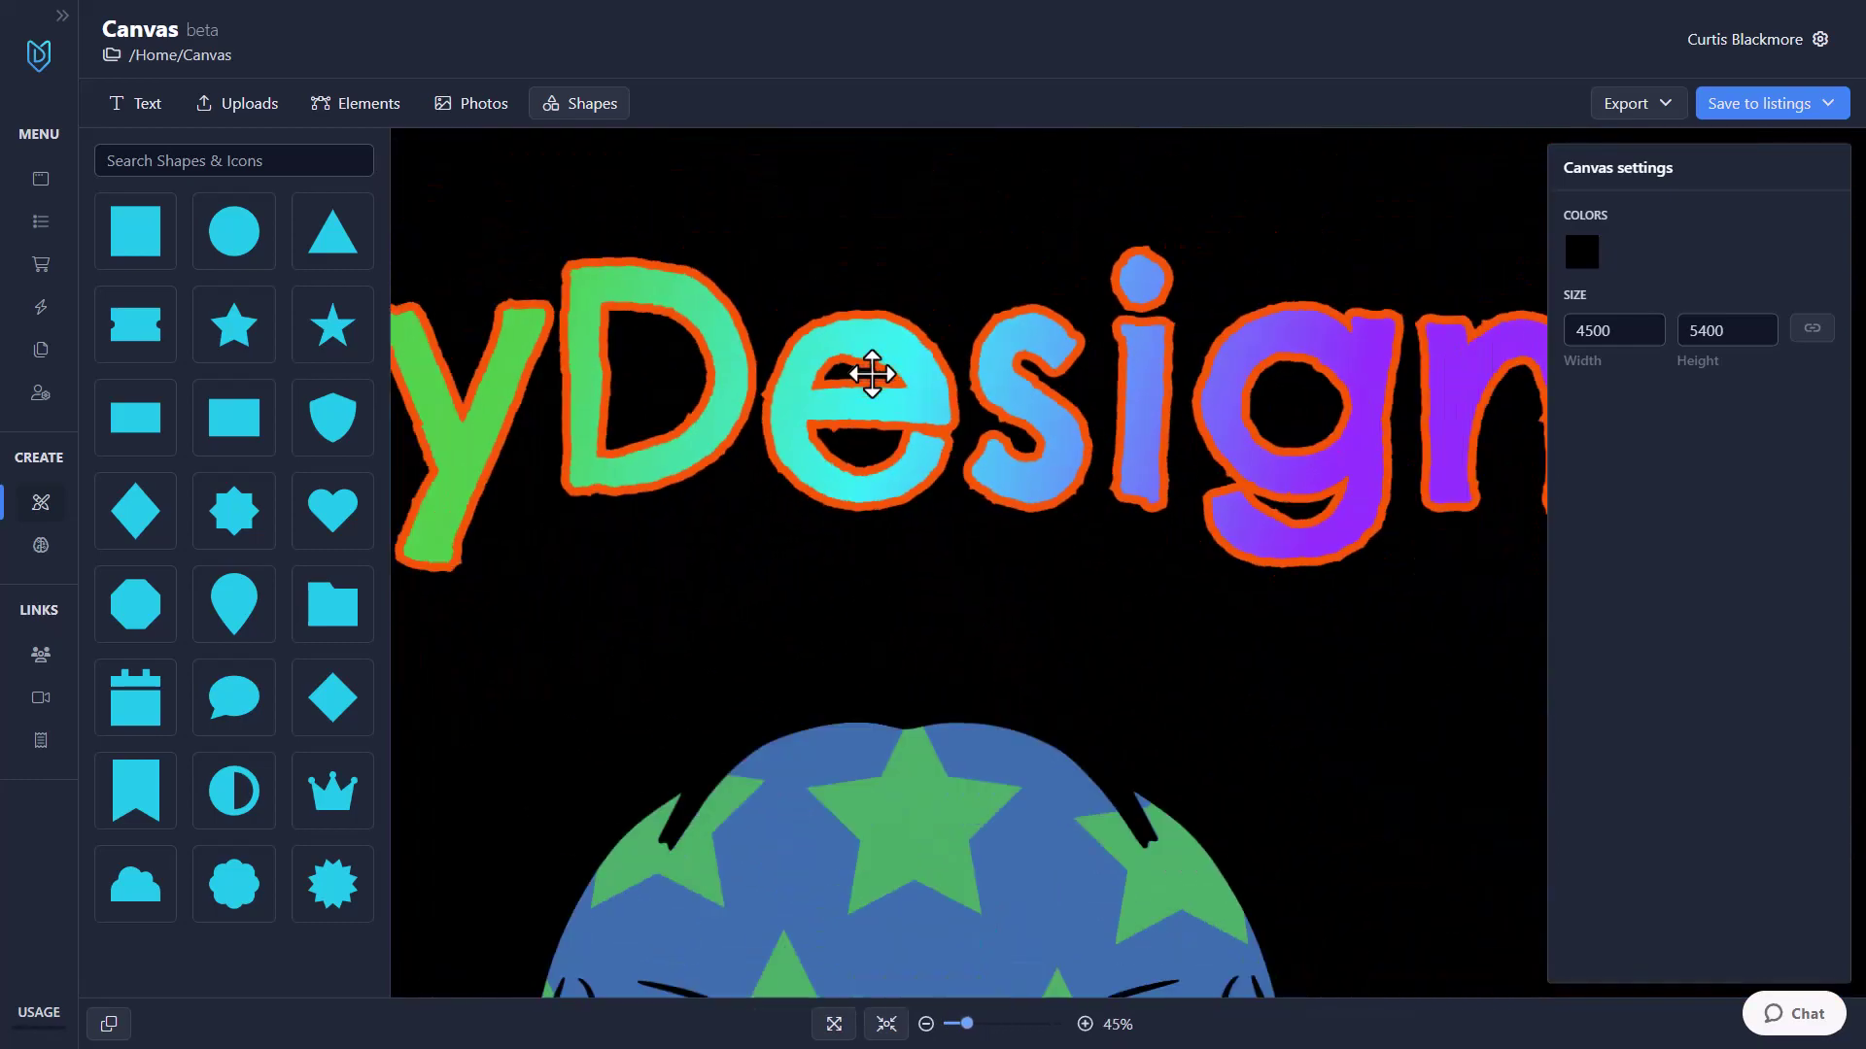
{"action": "scroll", "coordinate": [872, 375], "scroll_direction": "down", "scroll_amount": 5}
{"action": "left_click", "coordinate": [886, 1024]}
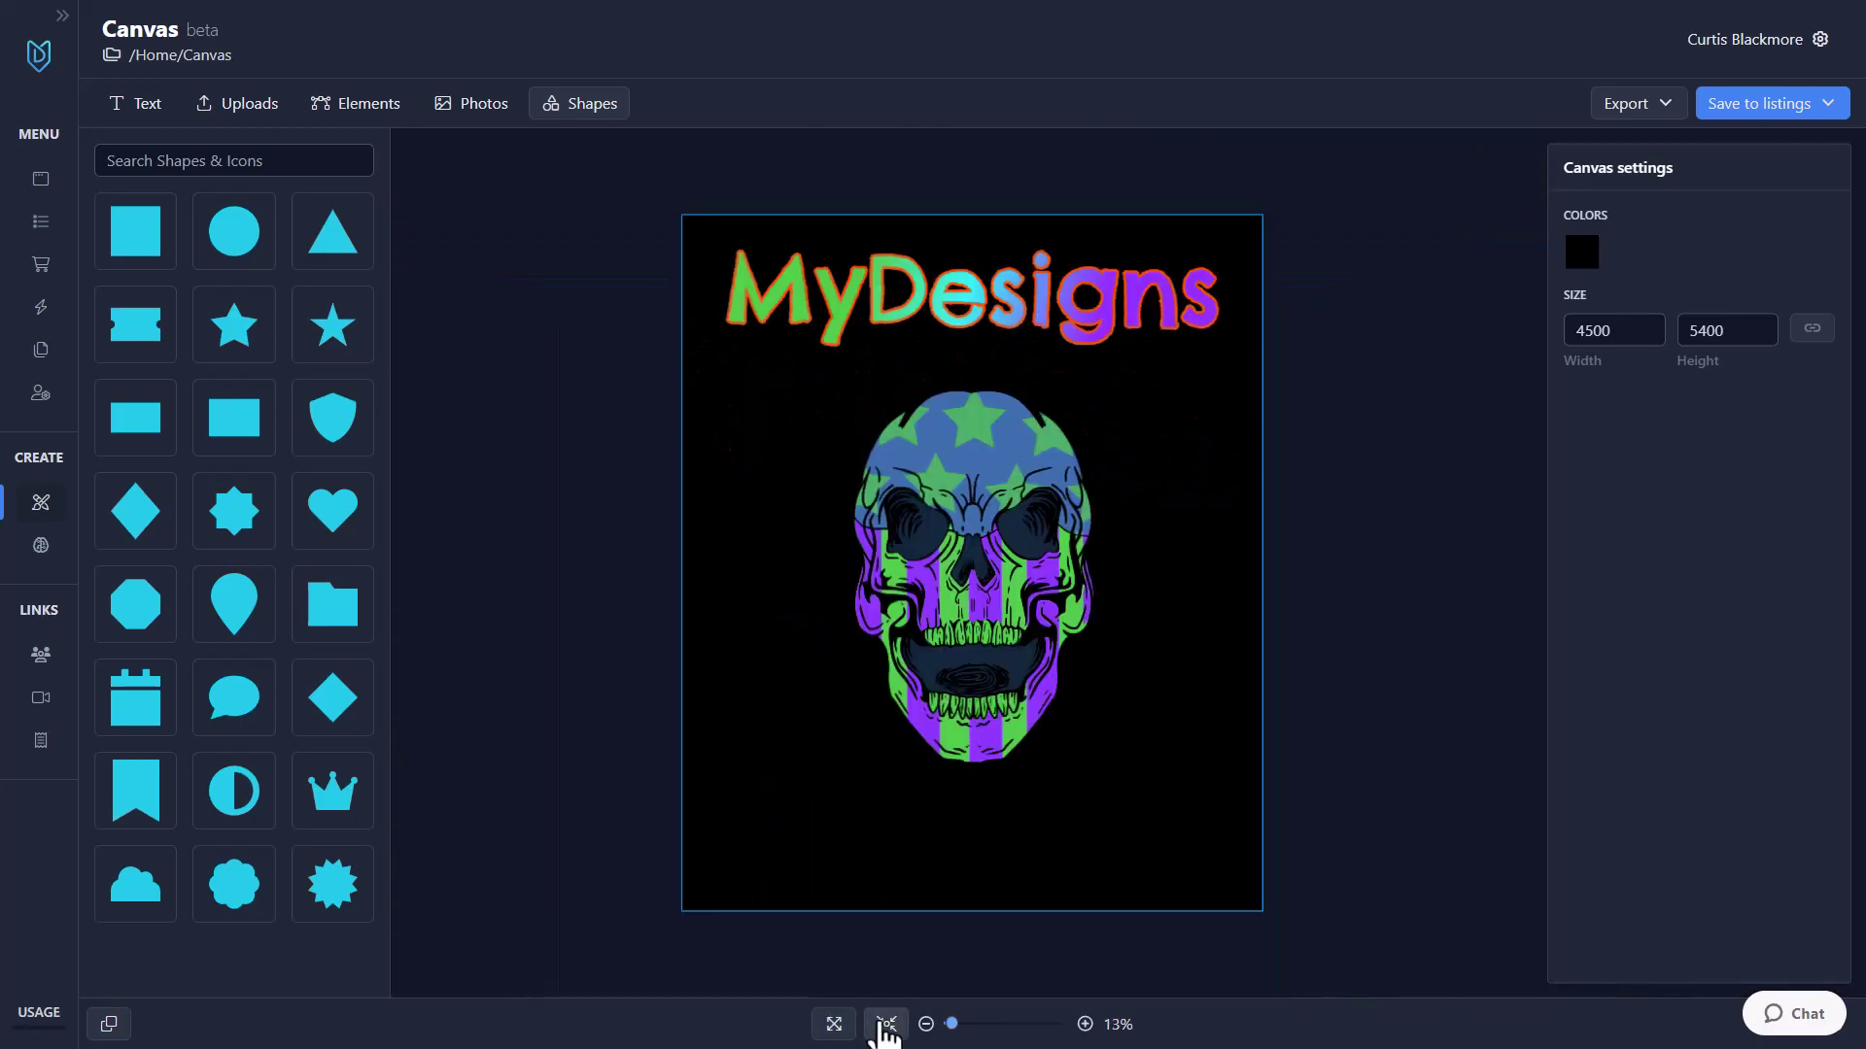
{"action": "left_click", "coordinate": [145, 118]}
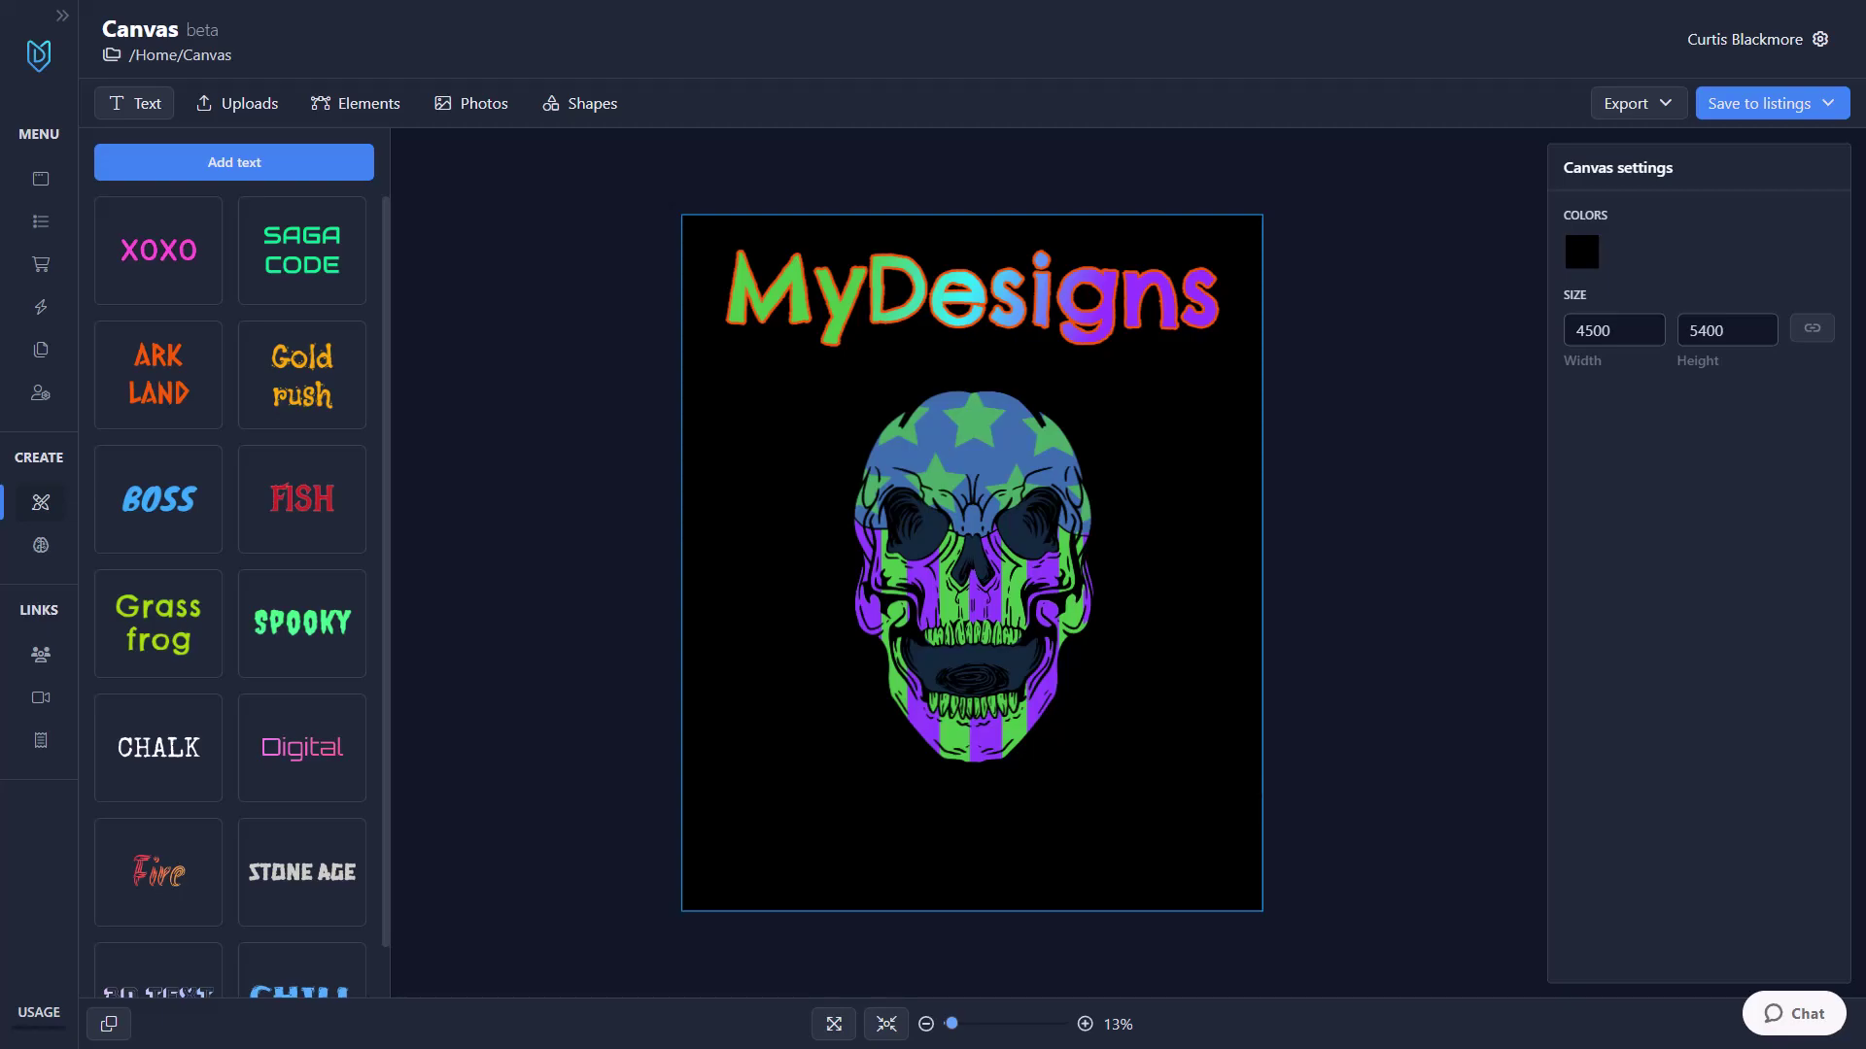
Step: Set the canvas background colour to white
{"action": "left_click", "coordinate": [1581, 251]}
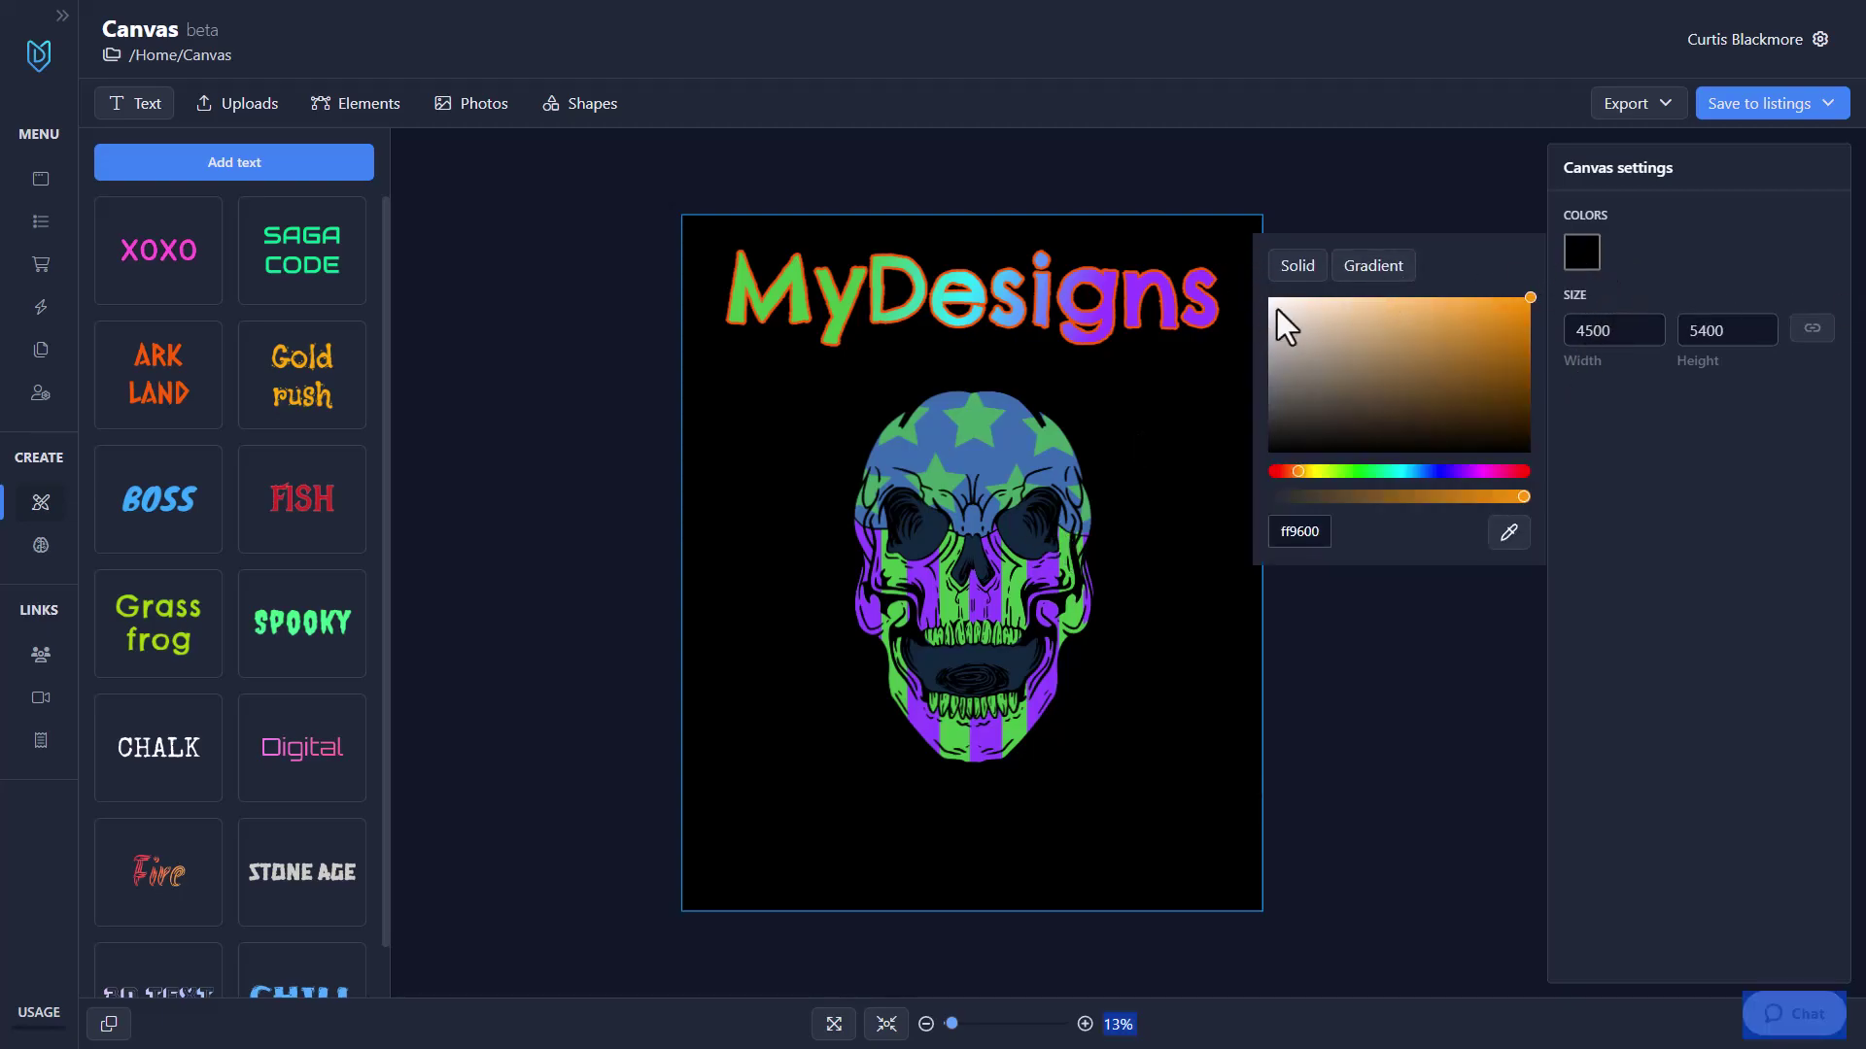
{"action": "left_click_drag", "start_coordinate": [1324, 425], "coordinate": [1269, 298]}
{"action": "left_click", "coordinate": [1361, 708]}
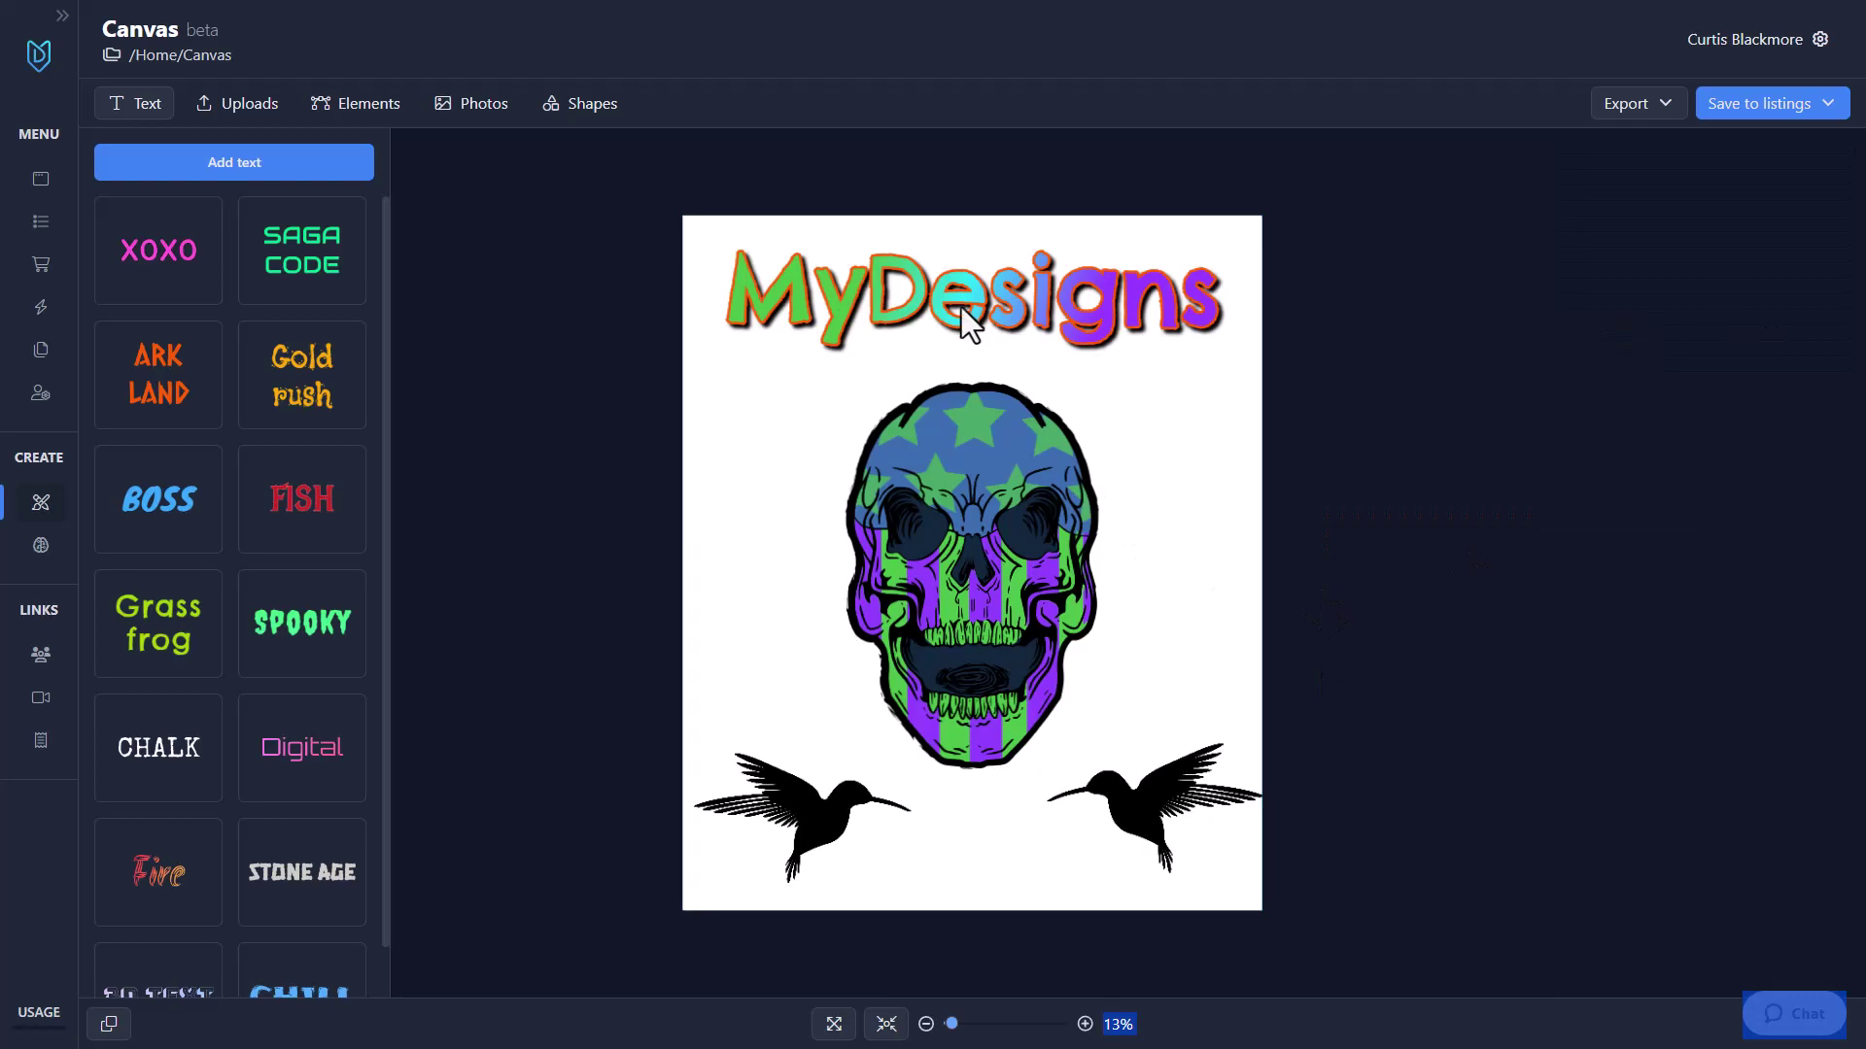
Step: Replace the MyDesigns heading text with the user's first name
{"action": "left_click", "coordinate": [962, 310]}
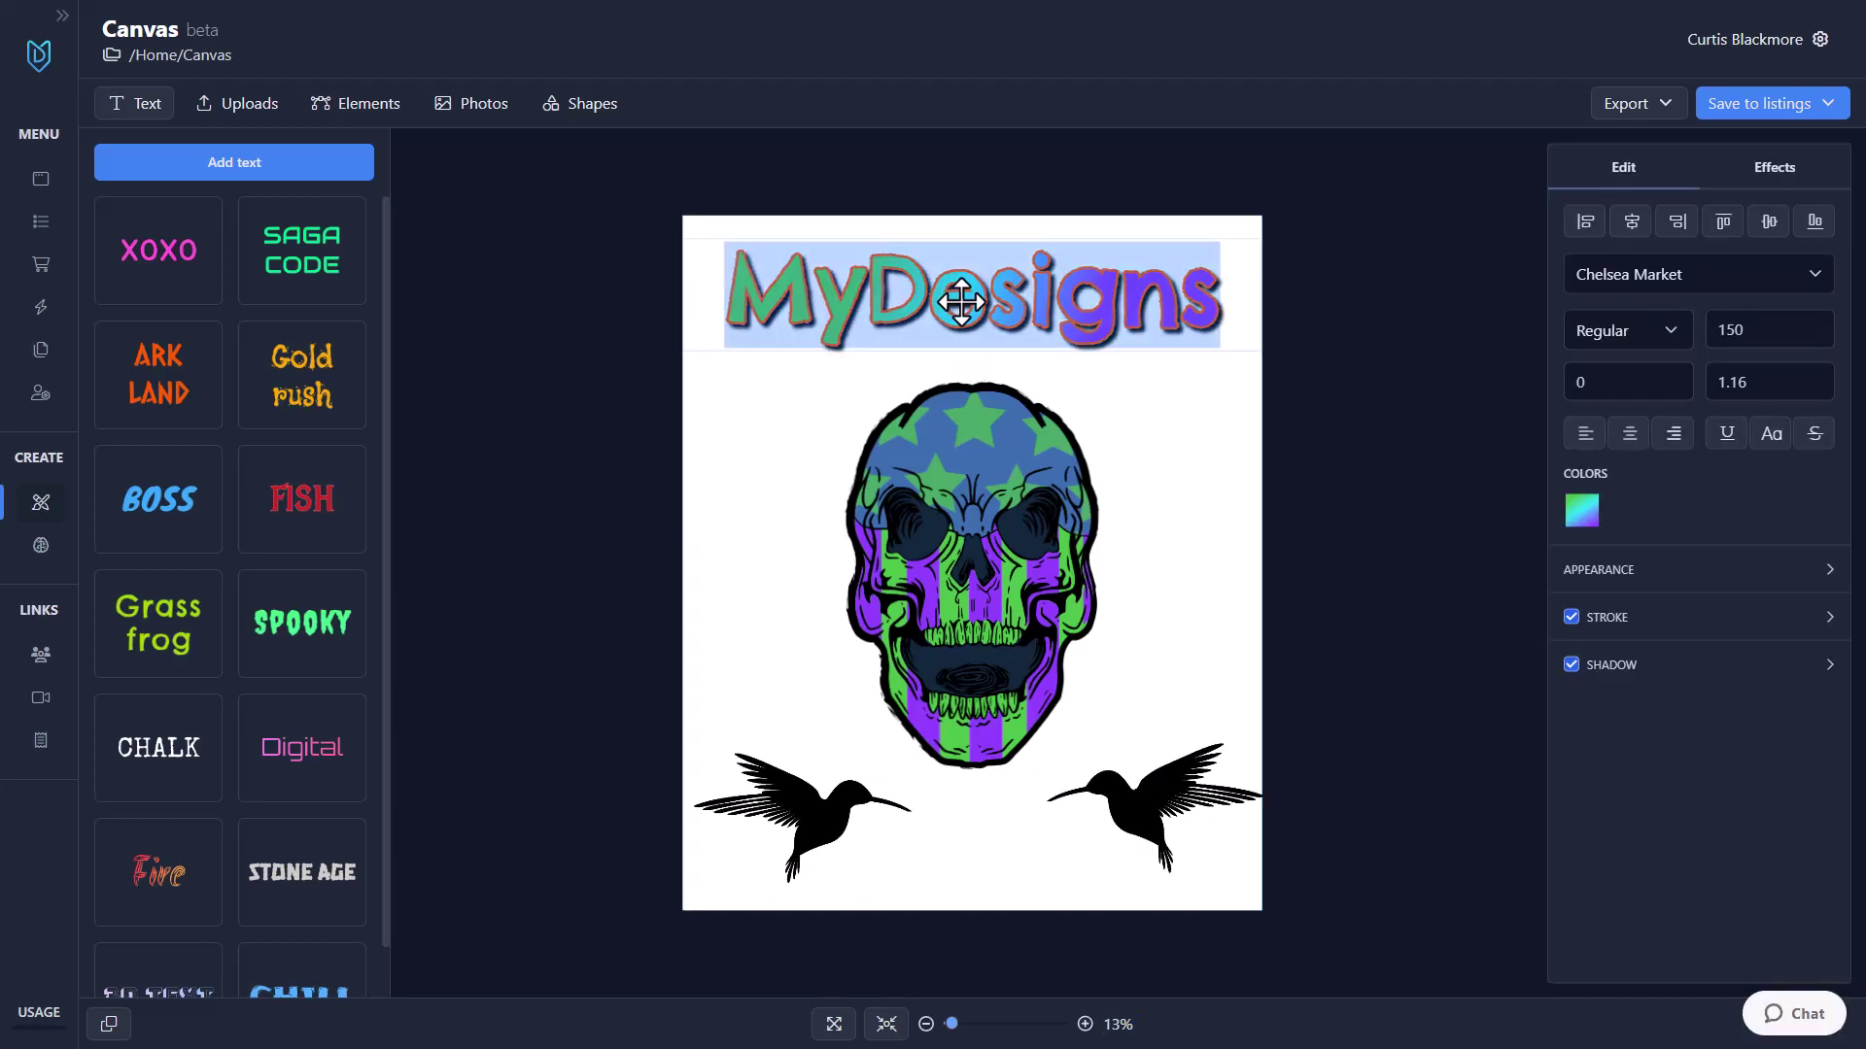
{"action": "type", "text": "Curtis"}
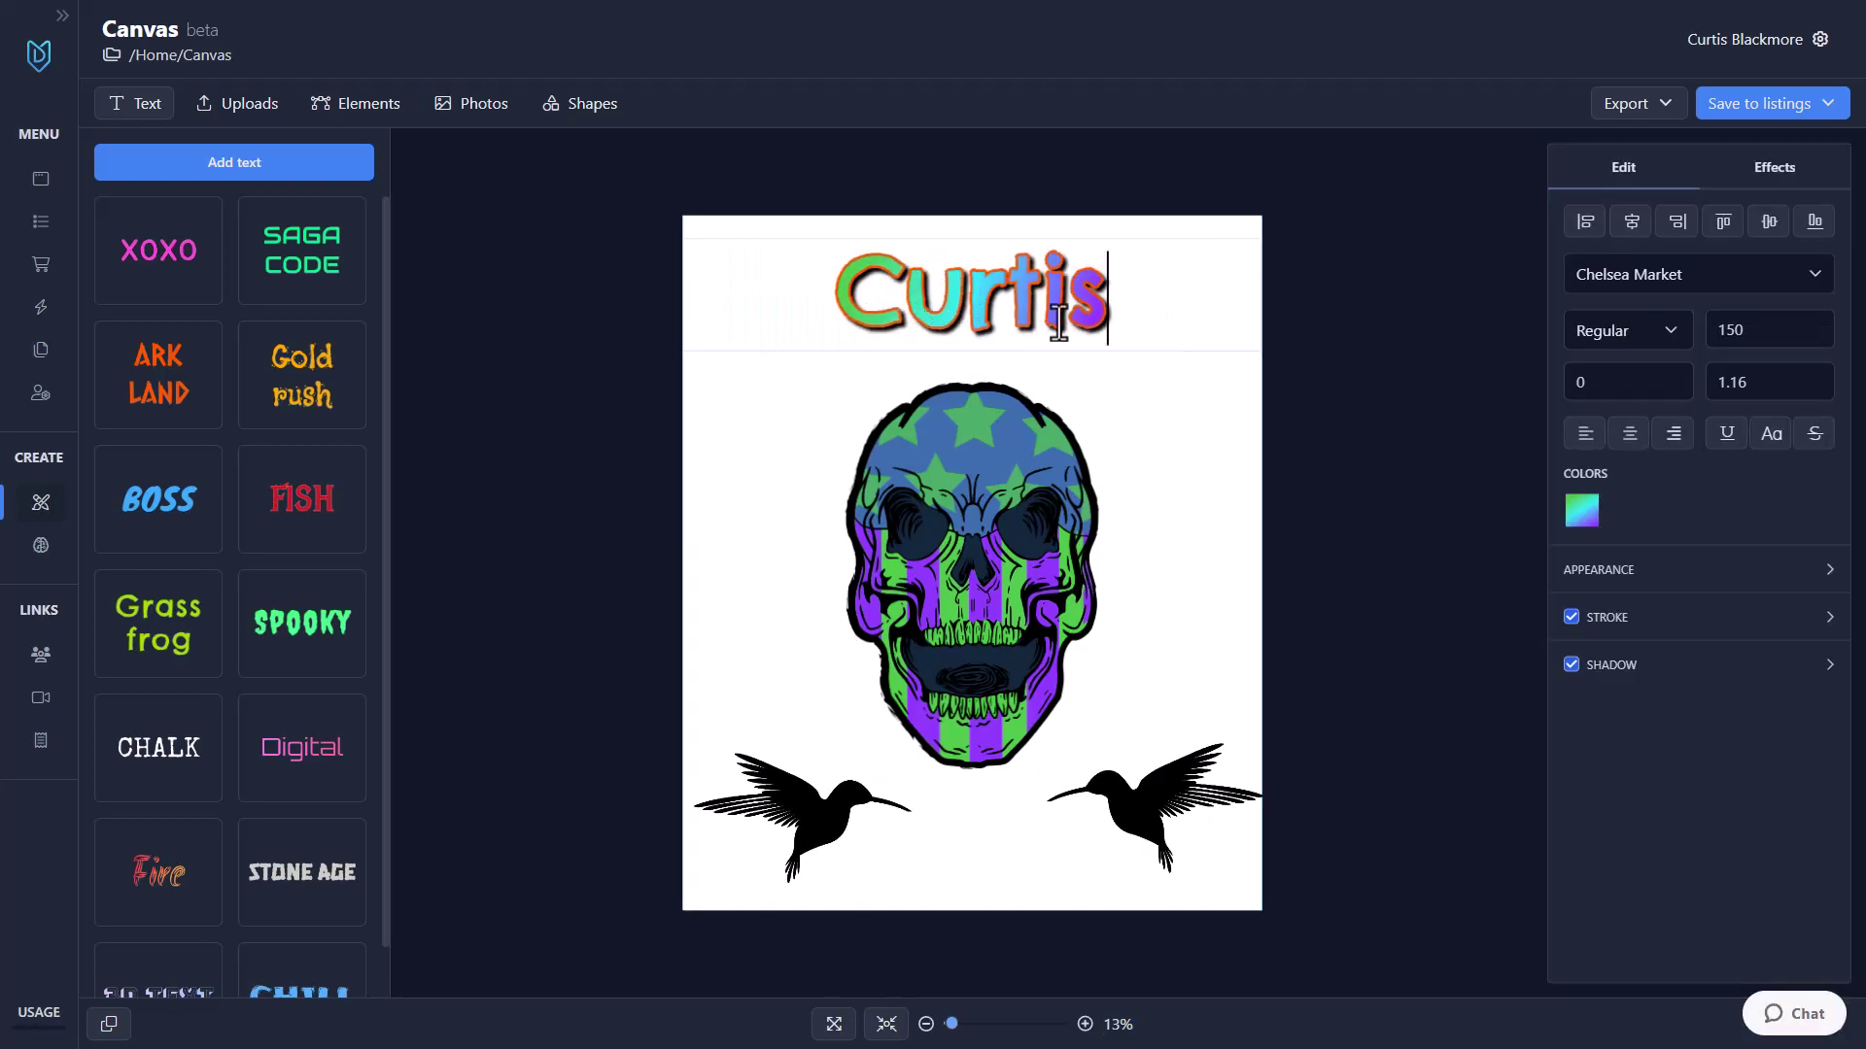
{"action": "left_click", "coordinate": [1343, 431]}
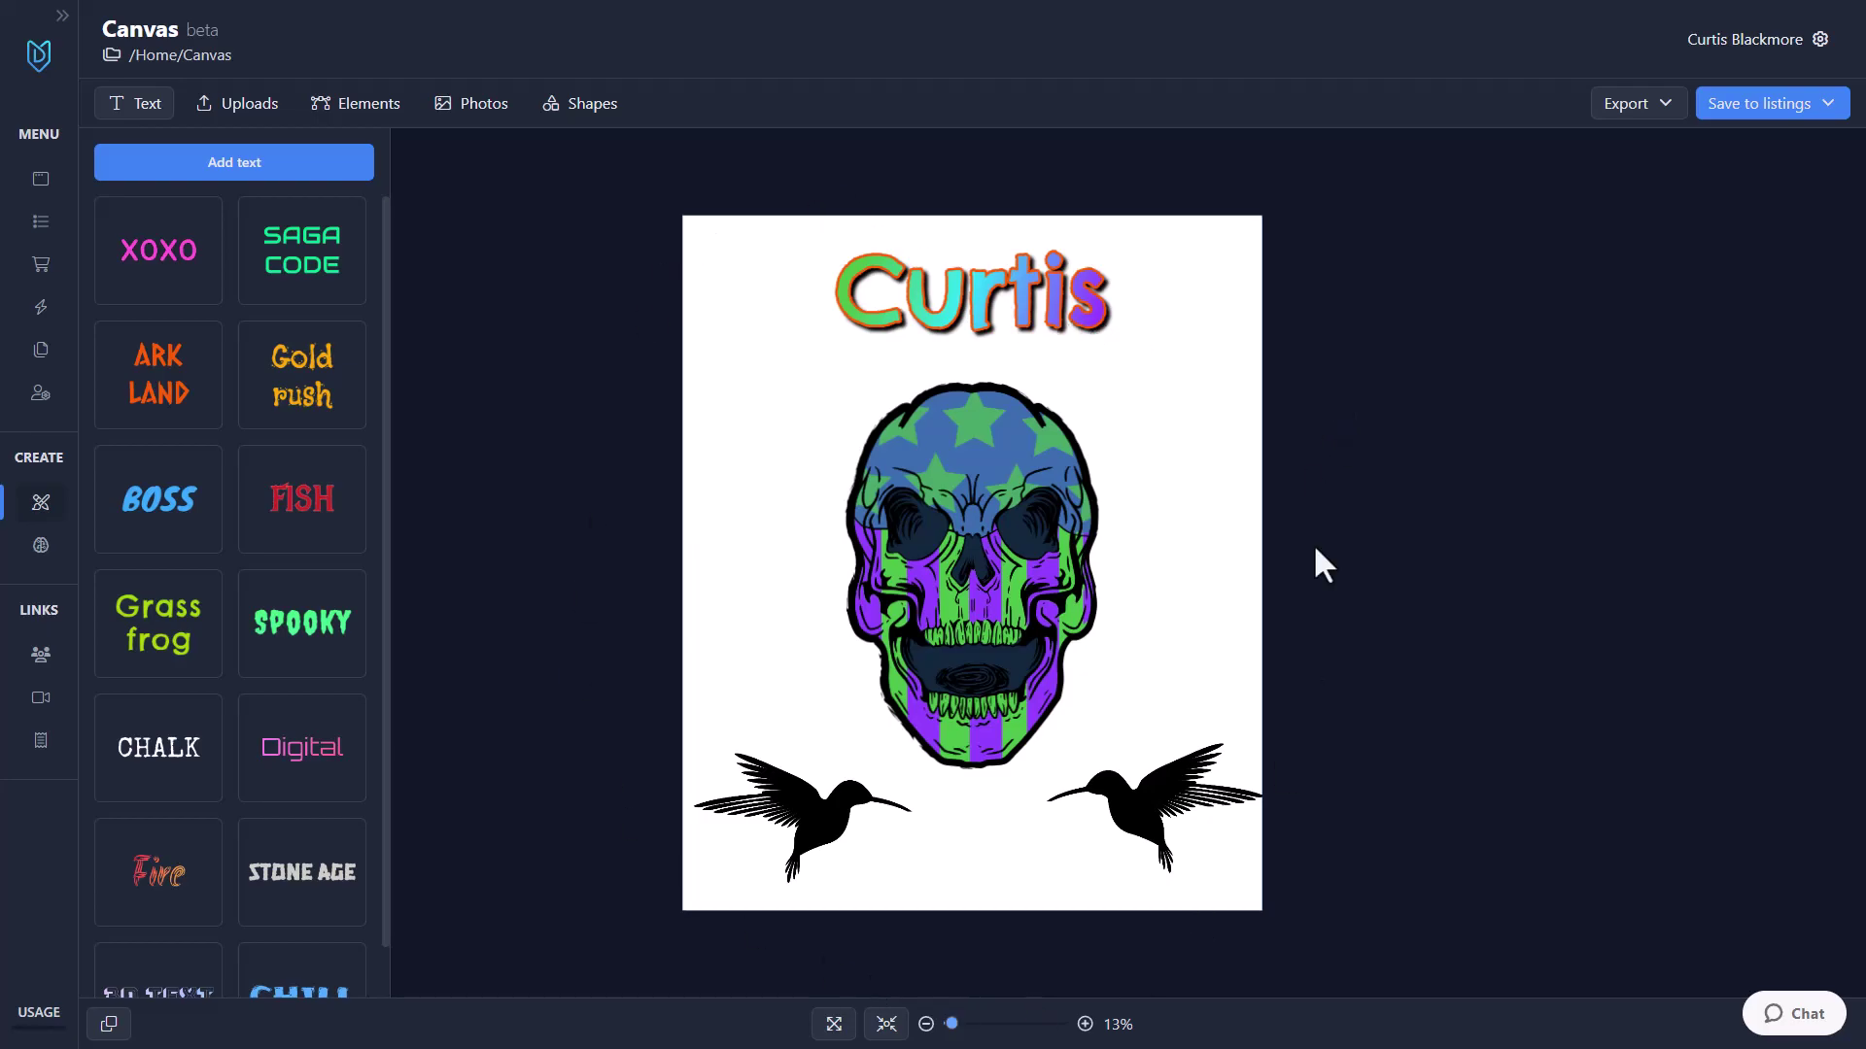
{"action": "left_click", "coordinate": [948, 328]}
{"action": "left_click", "coordinate": [1331, 366]}
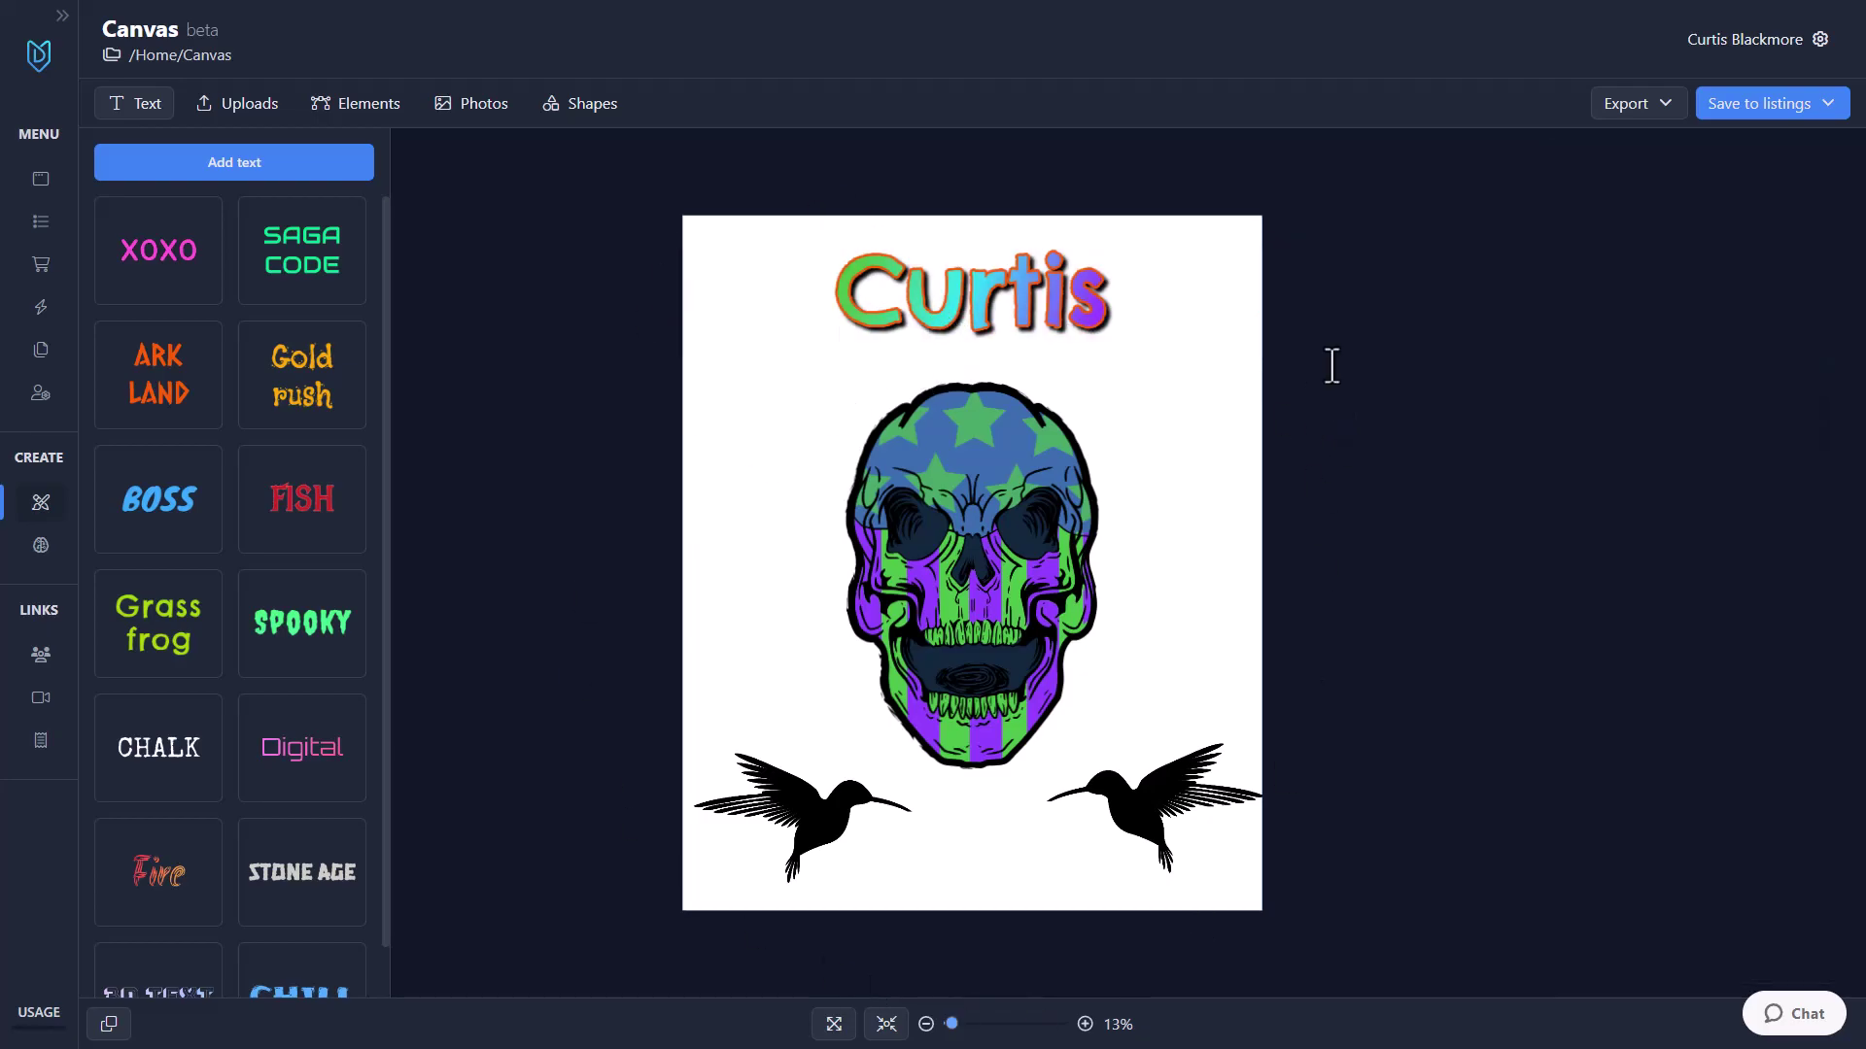